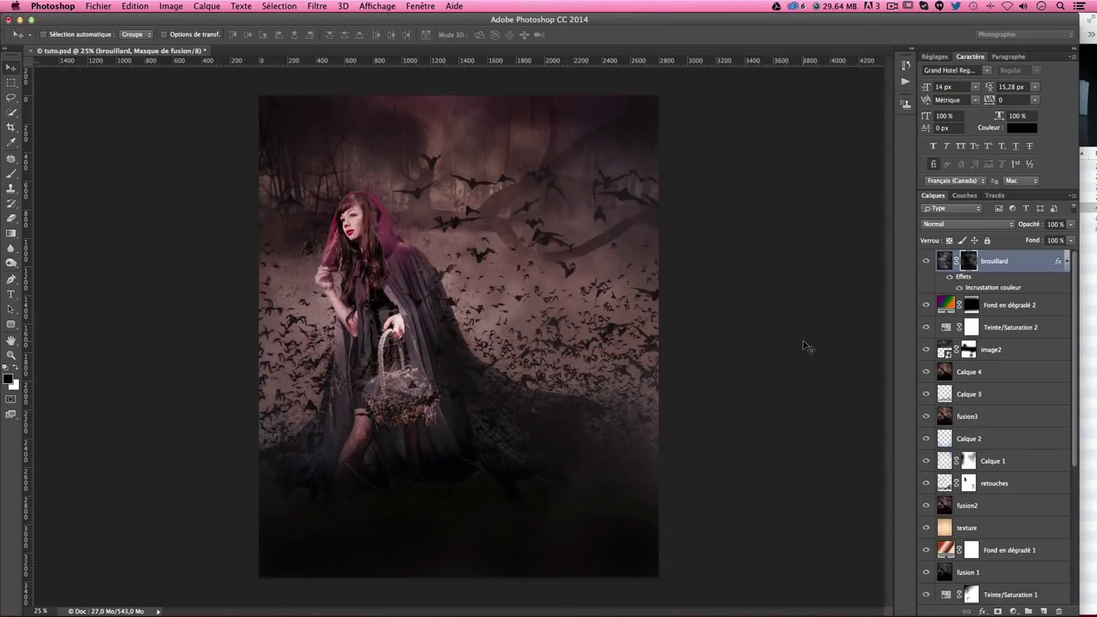
- View 1.jpg and 2.png in Preview, then close 2.png
click(1092, 287)
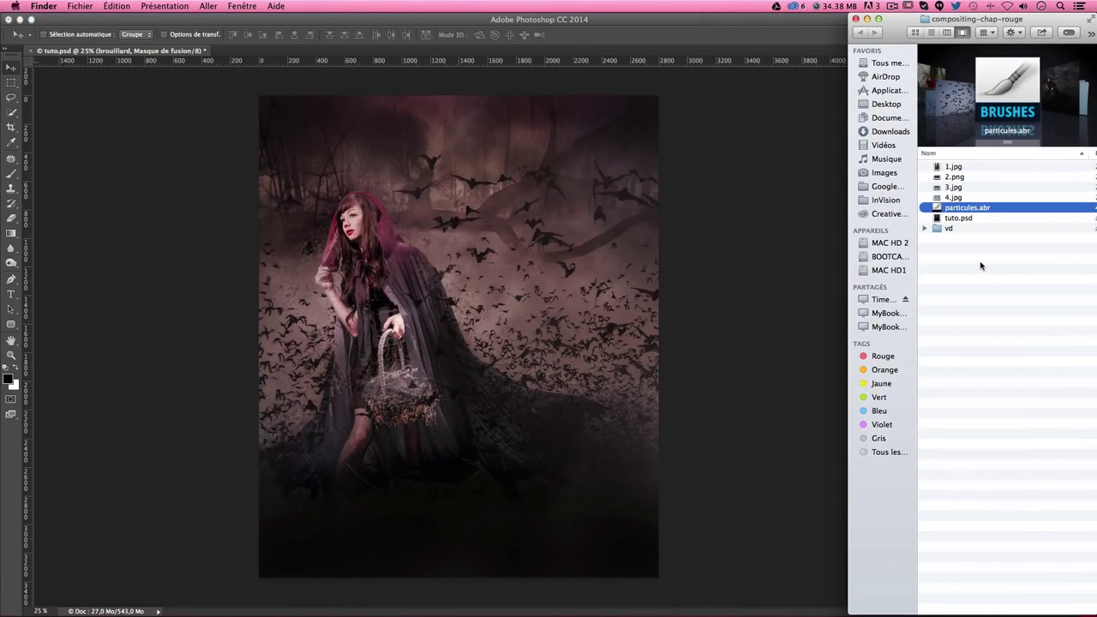
double_click(952, 167)
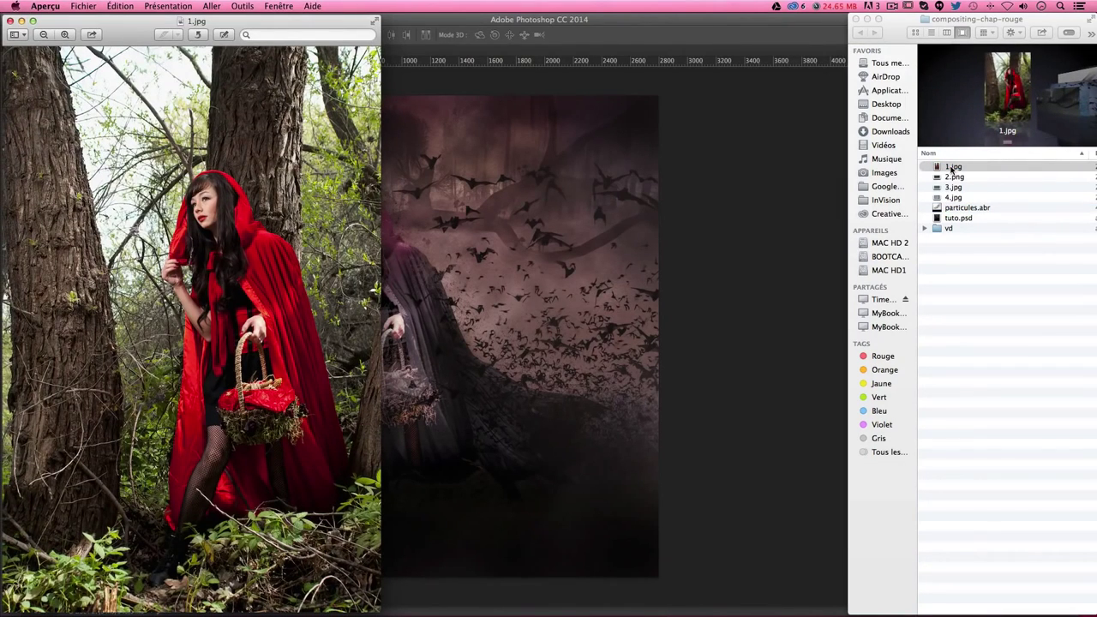
click(953, 177)
double_click(953, 177)
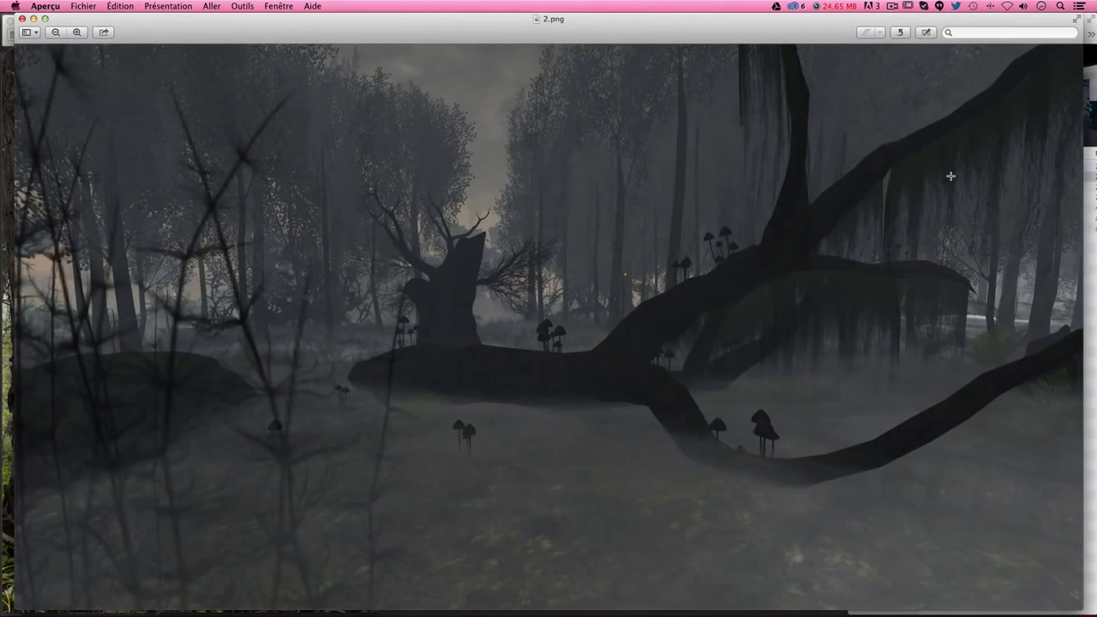
key(super+w)
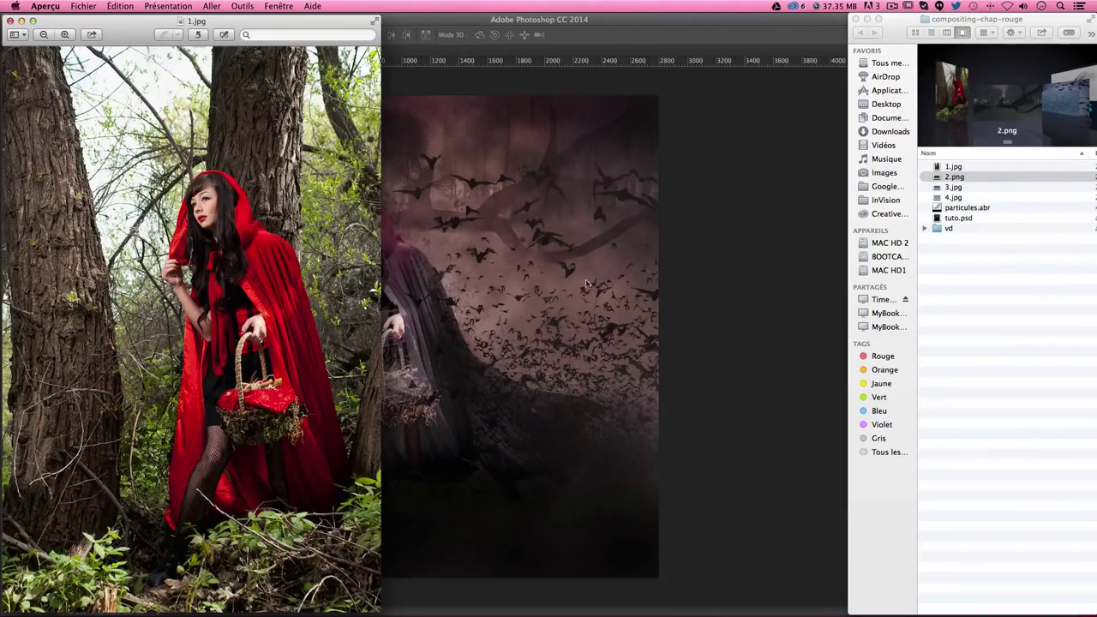
- View and close 3.jpg and 4.jpg, then close the 1.jpg window
double_click(947, 188)
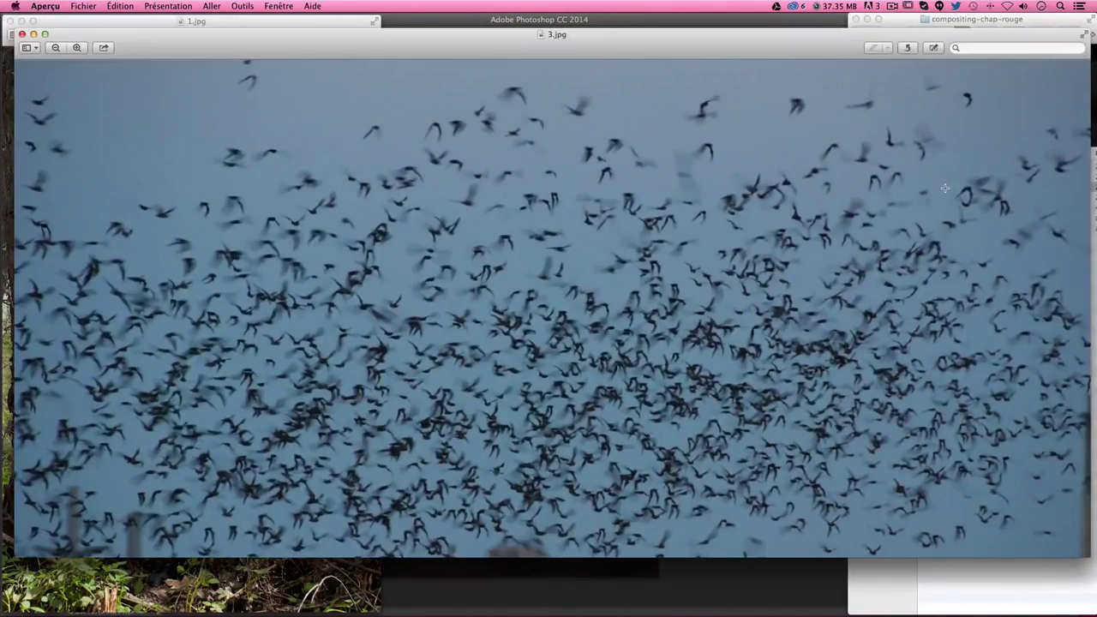
key(super+w)
double_click(950, 198)
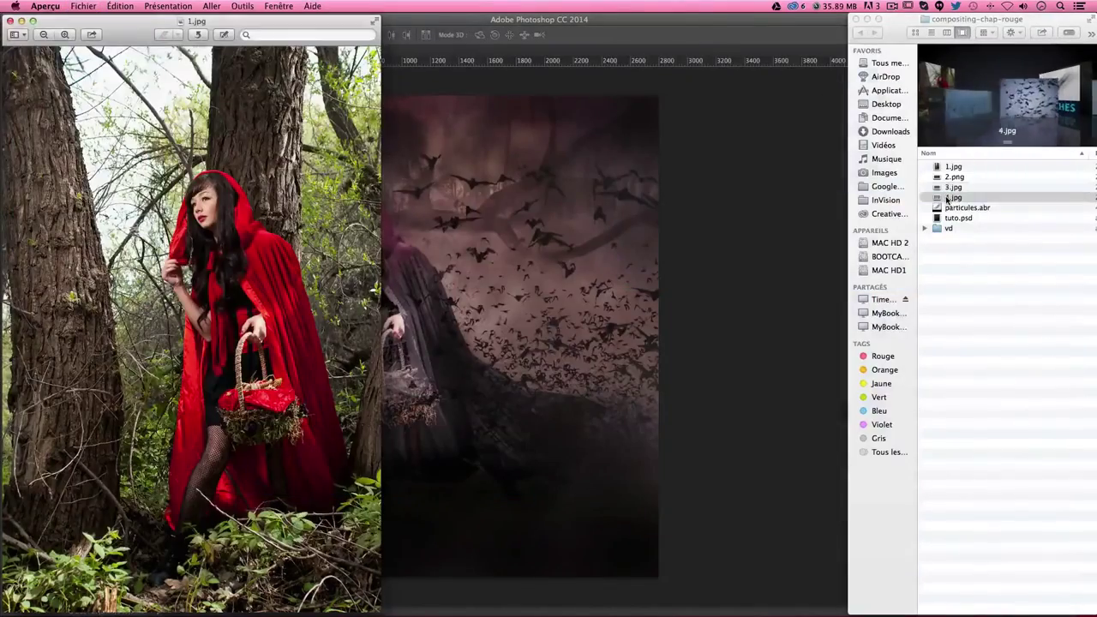
key(super+w)
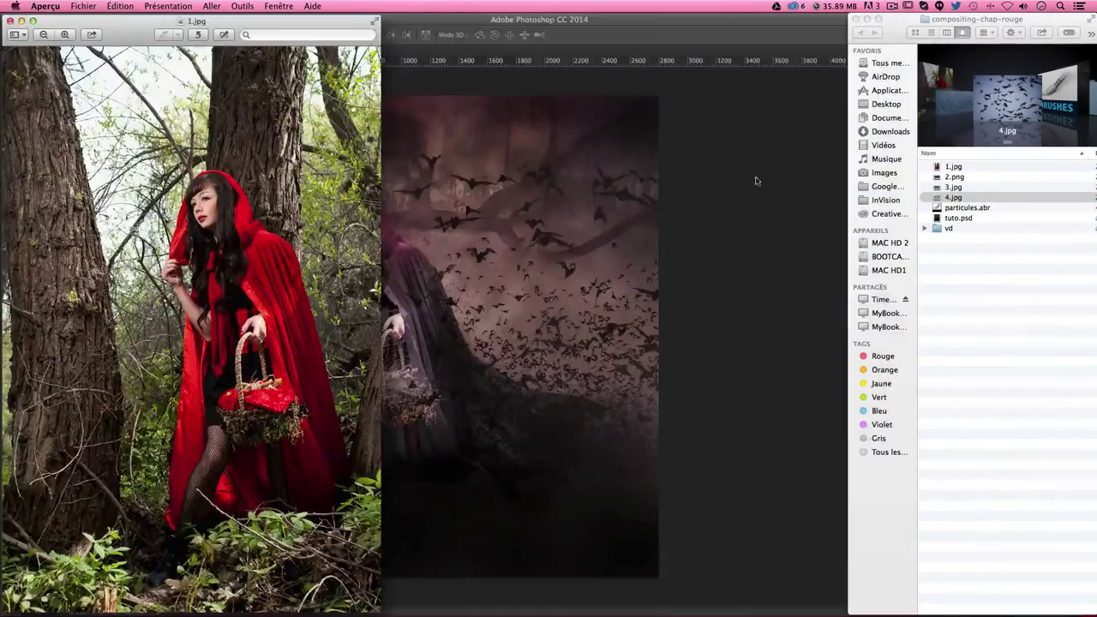
click(9, 21)
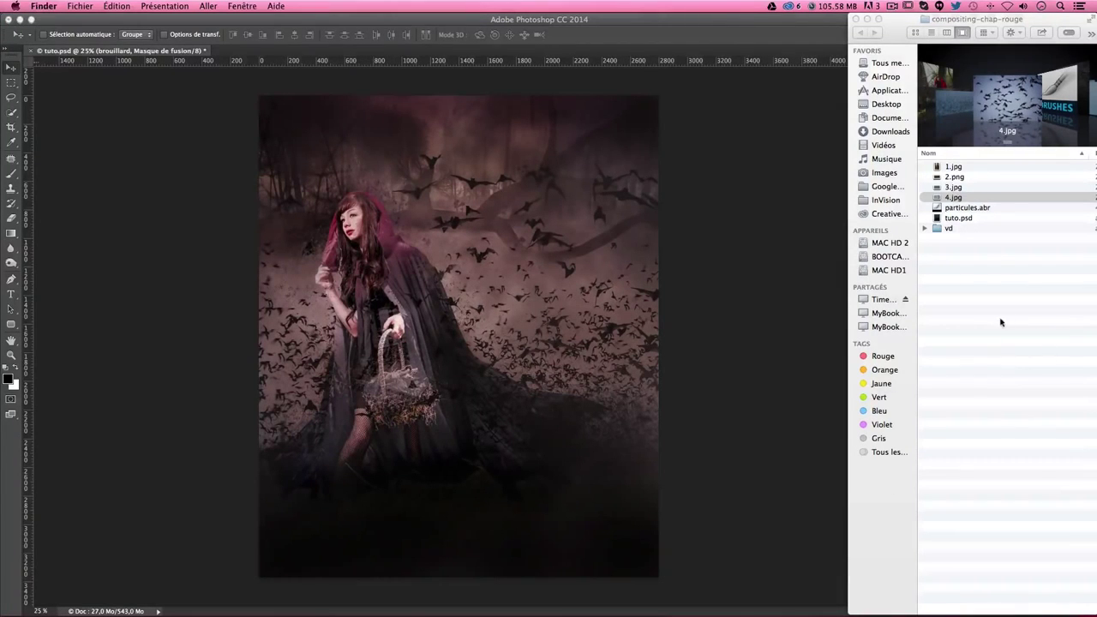
- Load the particules.abr brushes into Photoshop and return to the project folder, selecting 1.jpg
click(966, 207)
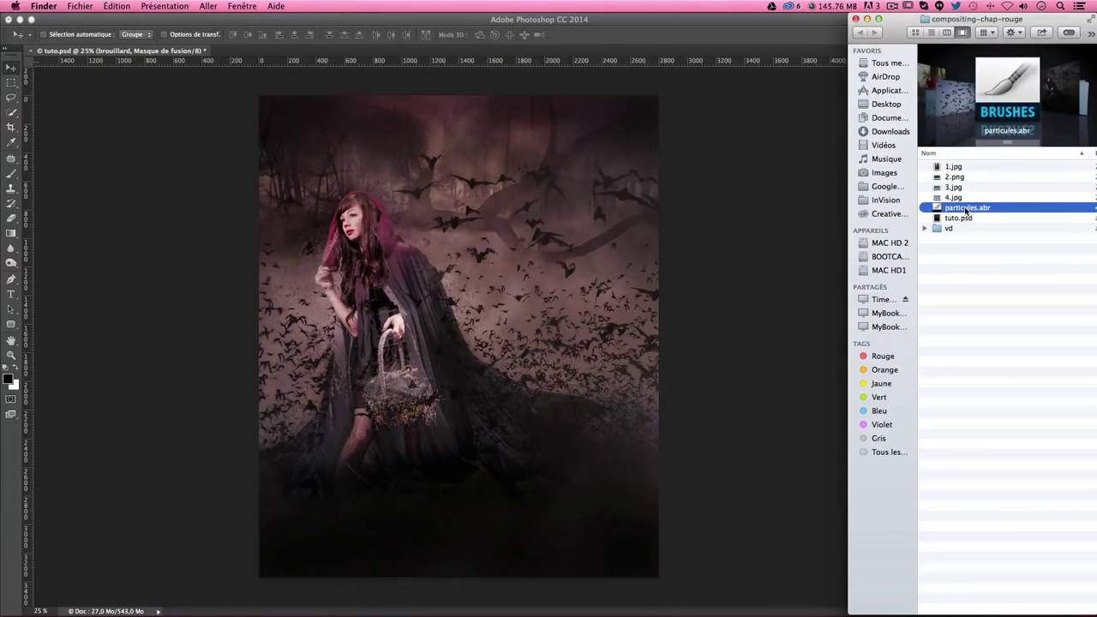
double_click(966, 209)
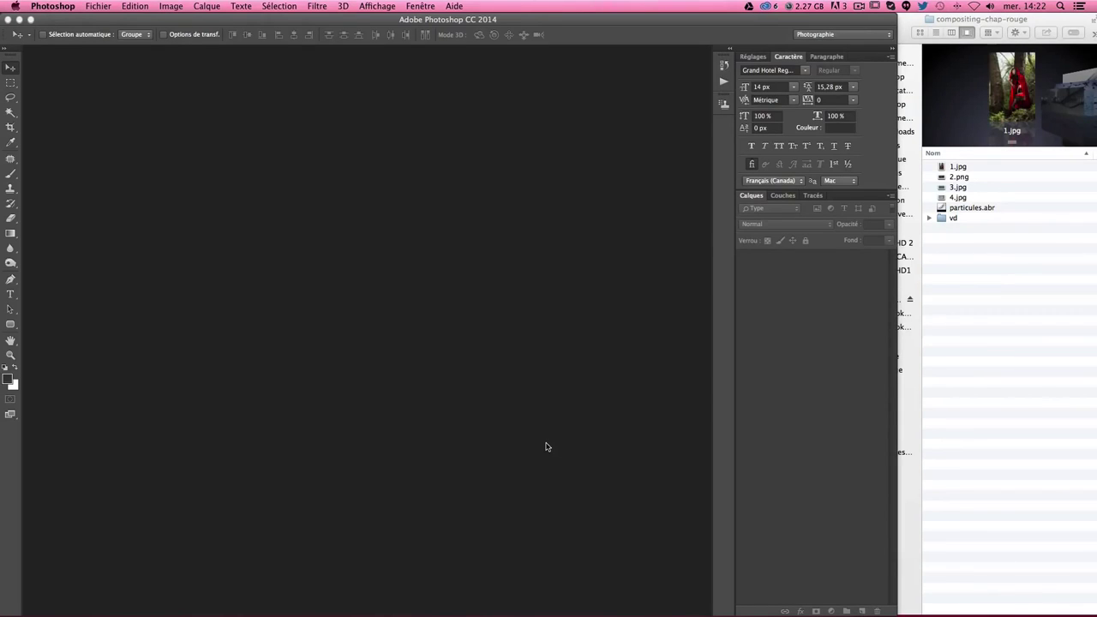
click(985, 207)
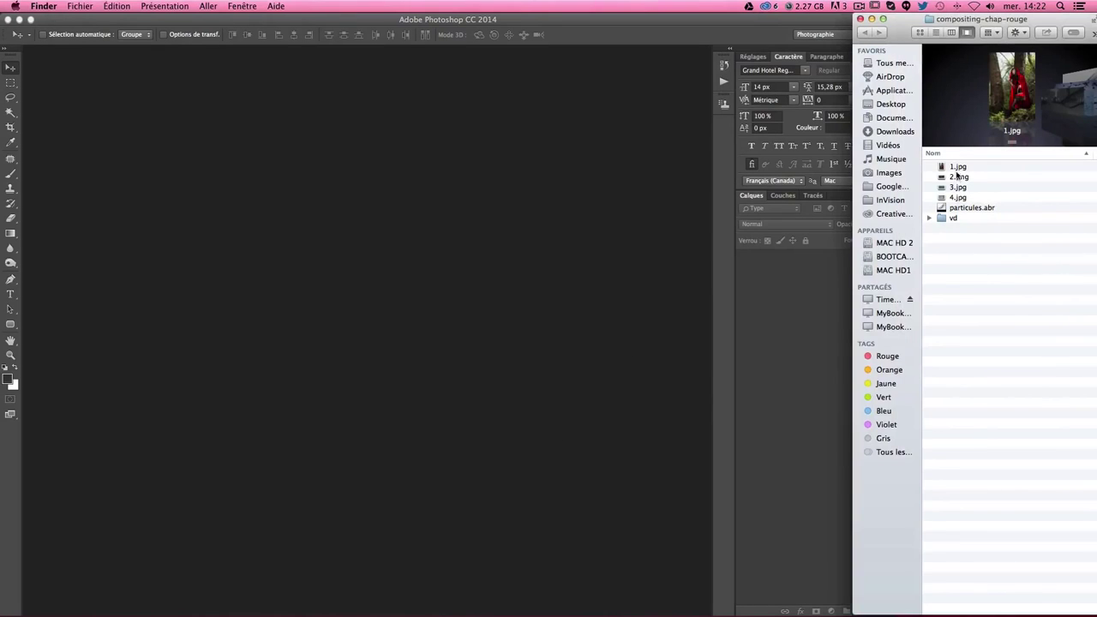
click(958, 167)
- In a new Finder window, go to Applications > Adobe Photoshop CC 2014 > Presets > Brushes
drag(976, 20, 976, 53)
key(super+n)
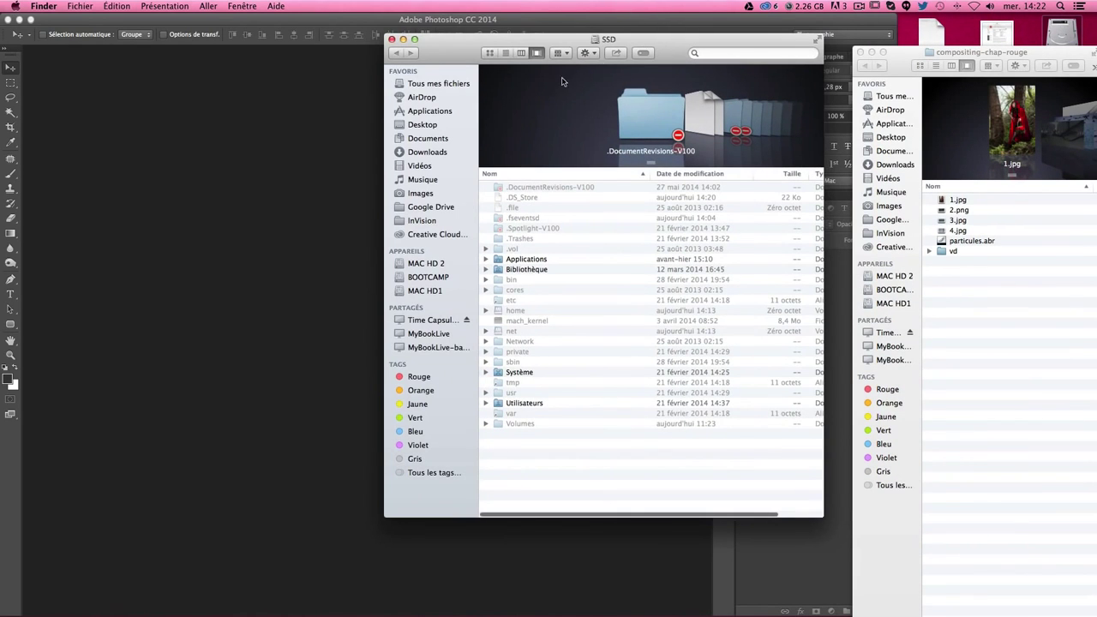
click(430, 111)
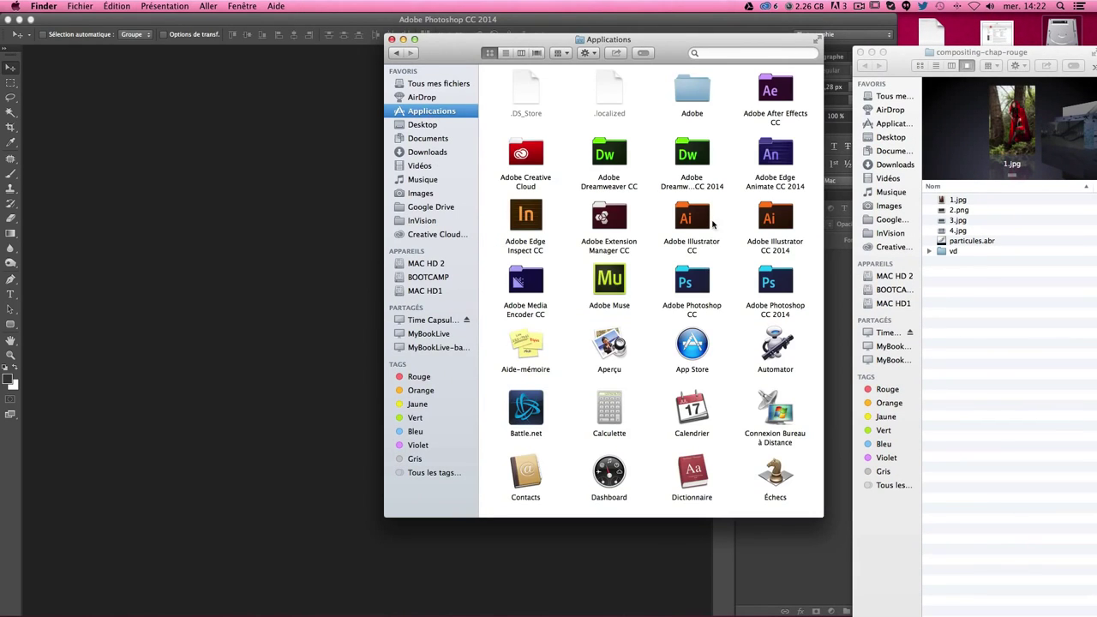
double_click(787, 267)
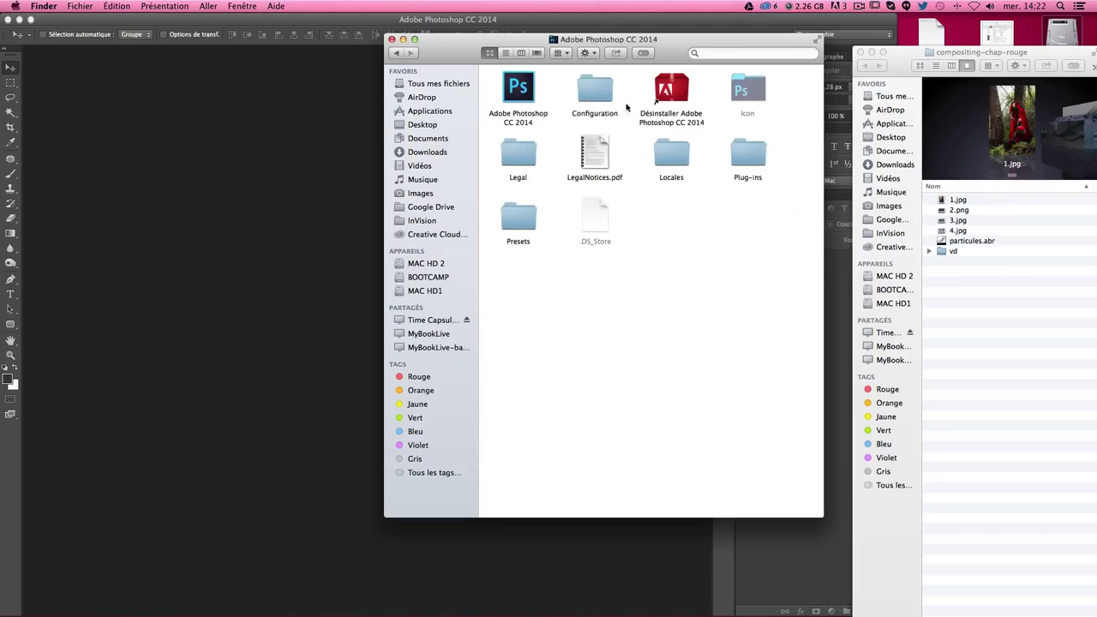
click(521, 215)
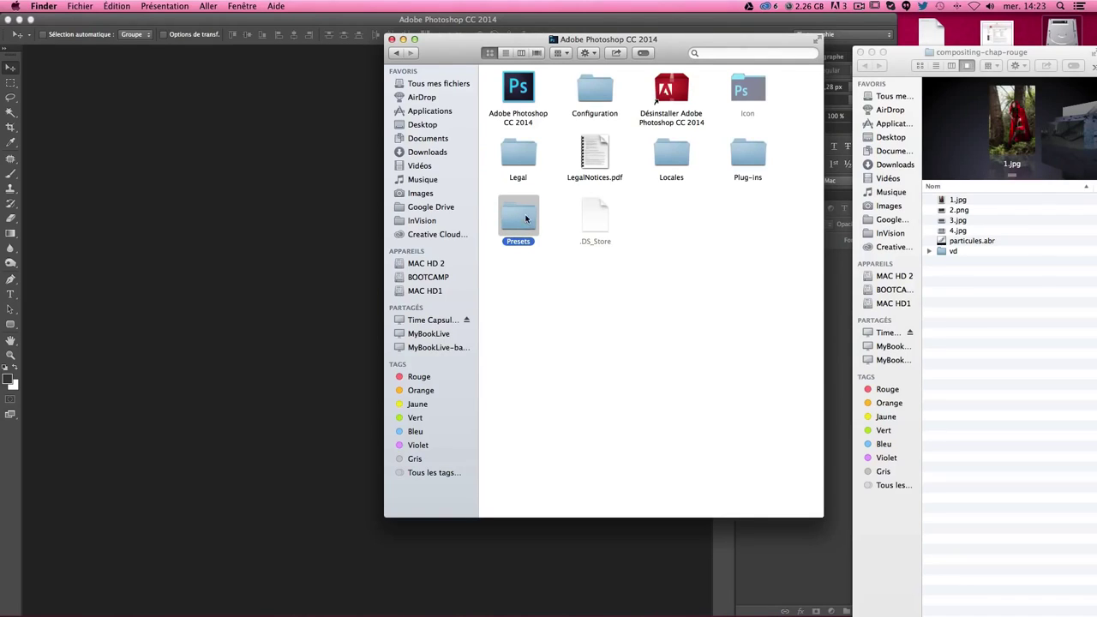
double_click(526, 218)
click(521, 153)
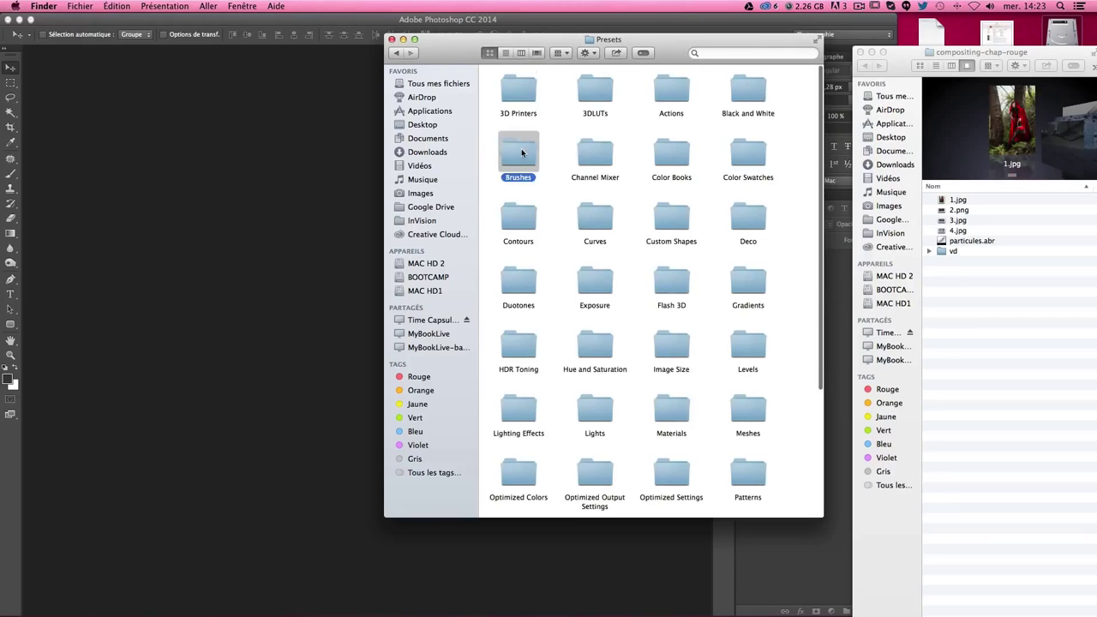
double_click(521, 152)
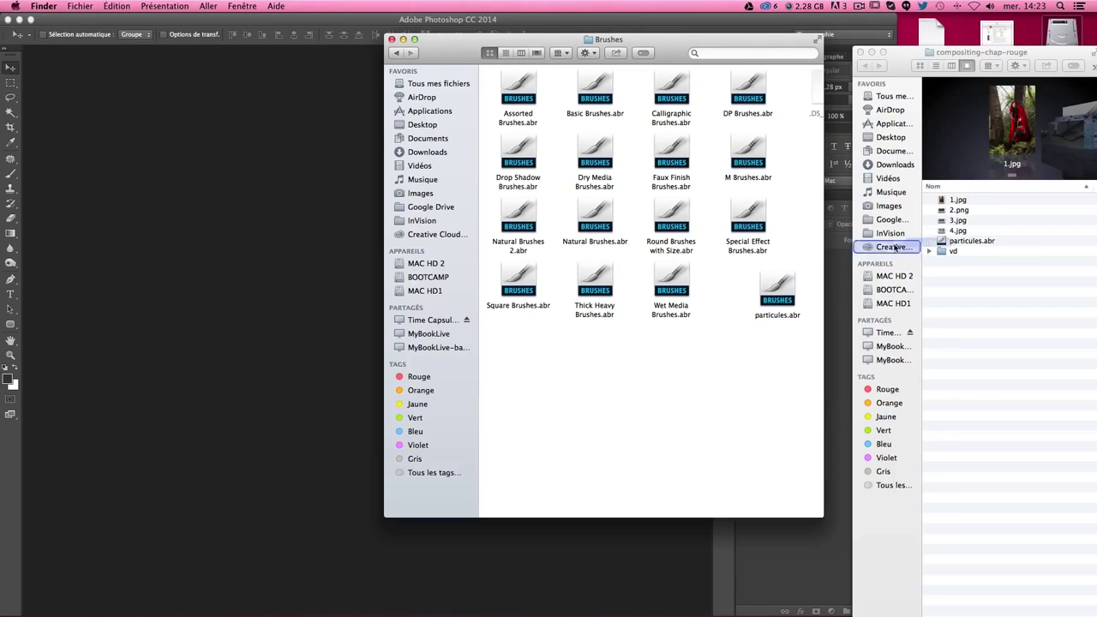
- Copy particules.abr into the Brushes folder, then close that window
drag(896, 247, 972, 246)
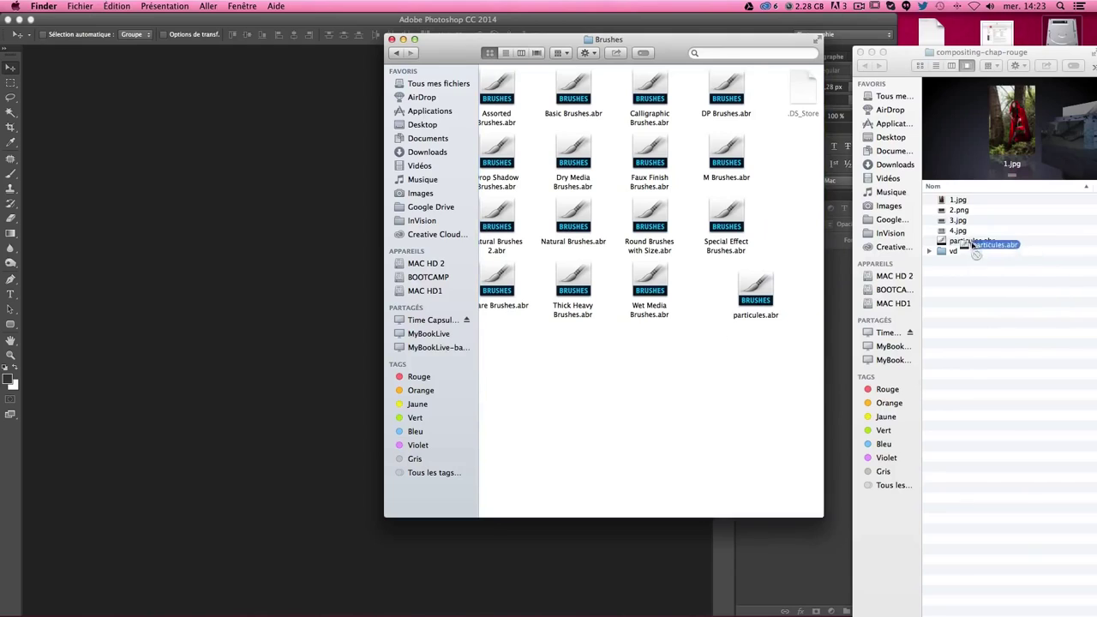
drag(757, 297, 721, 294)
click(770, 362)
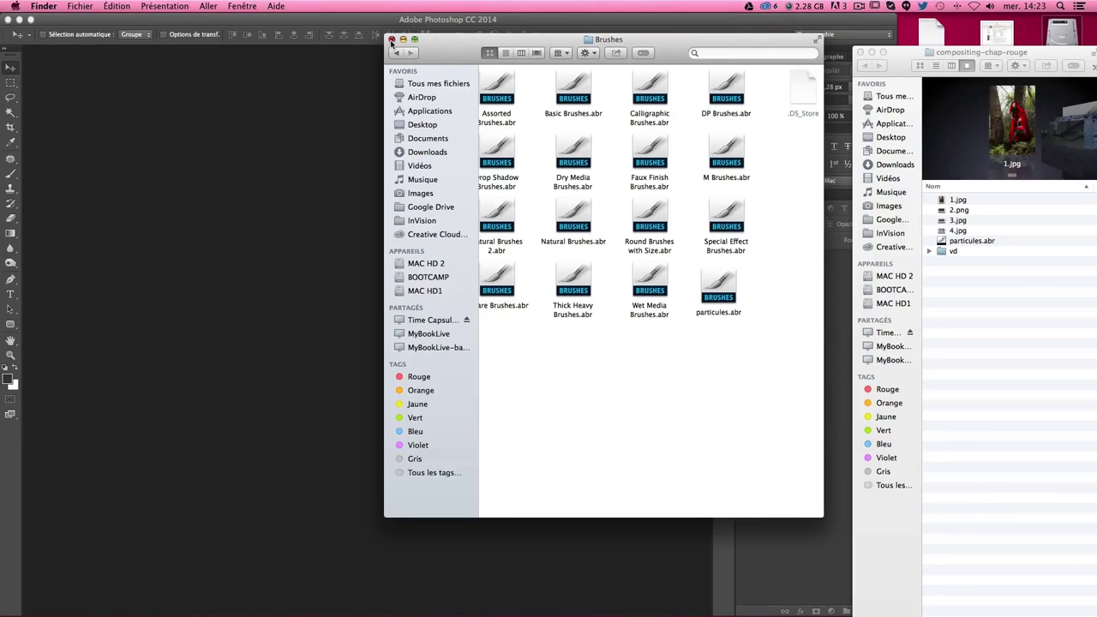
click(392, 41)
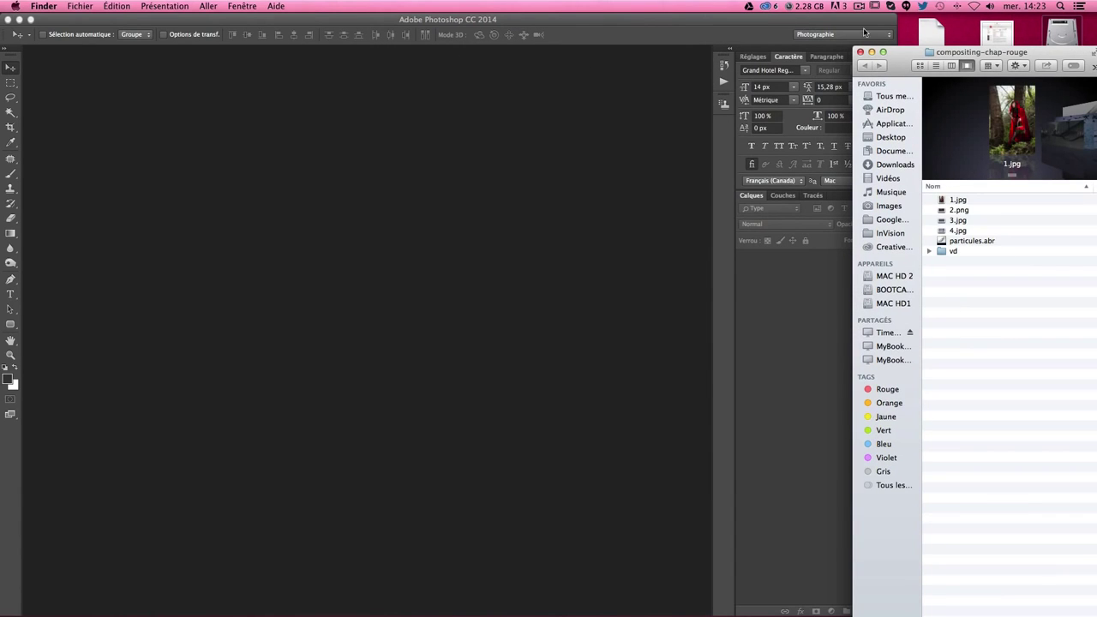
mouse_move(934, 54)
mouse_down()
mouse_move(932, 217)
mouse_move(918, 124)
mouse_up()
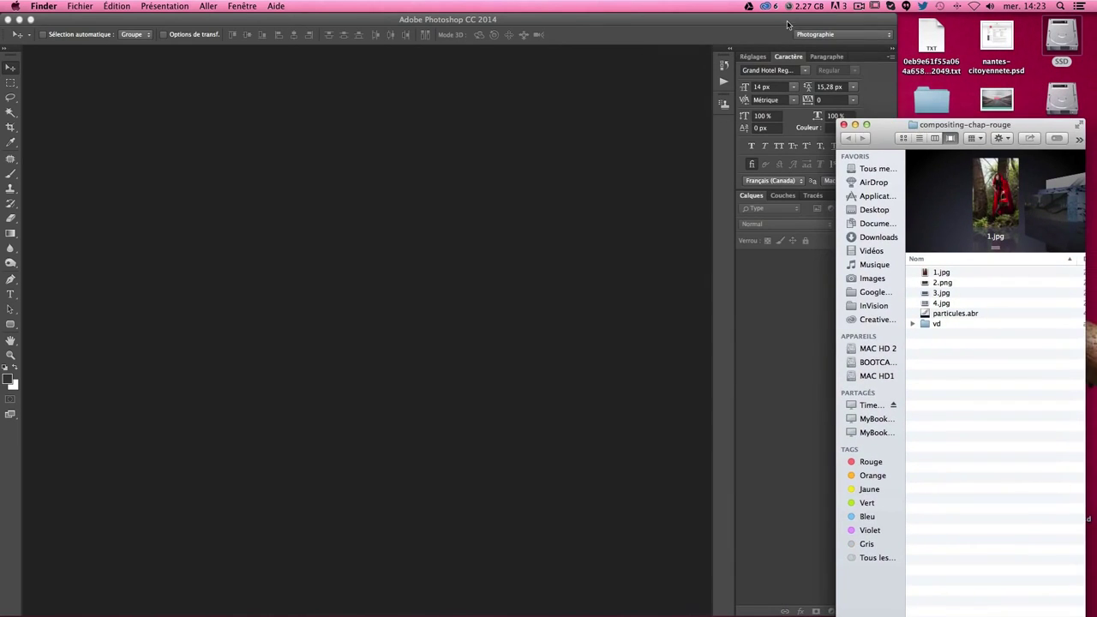
mouse_move(793, 21)
mouse_down()
mouse_move(384, 32)
mouse_move(790, 6)
mouse_up()
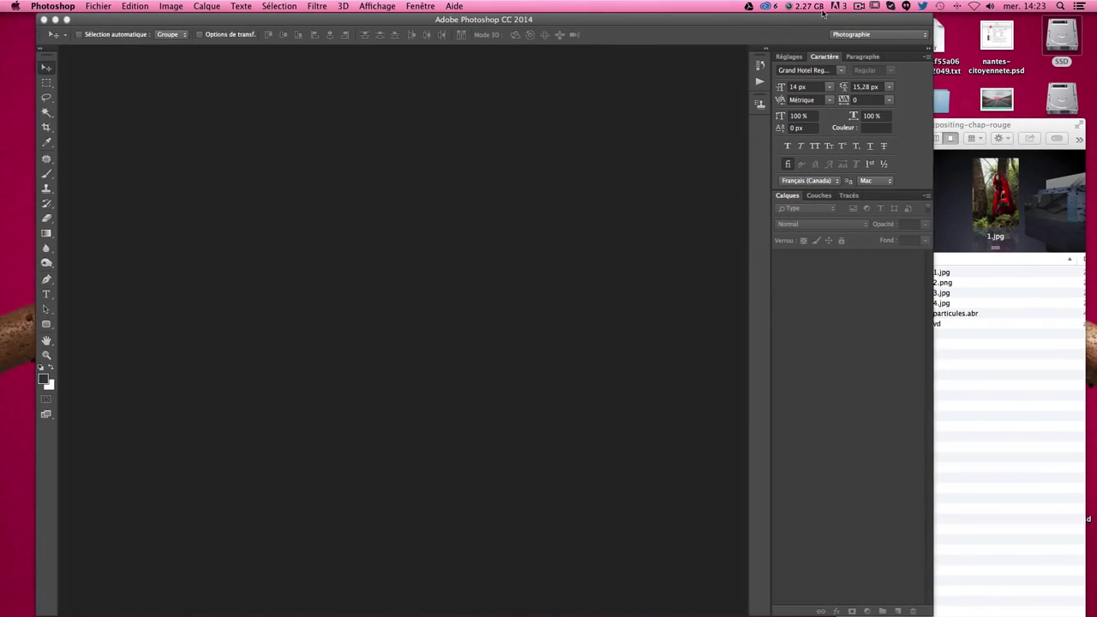
click(1007, 124)
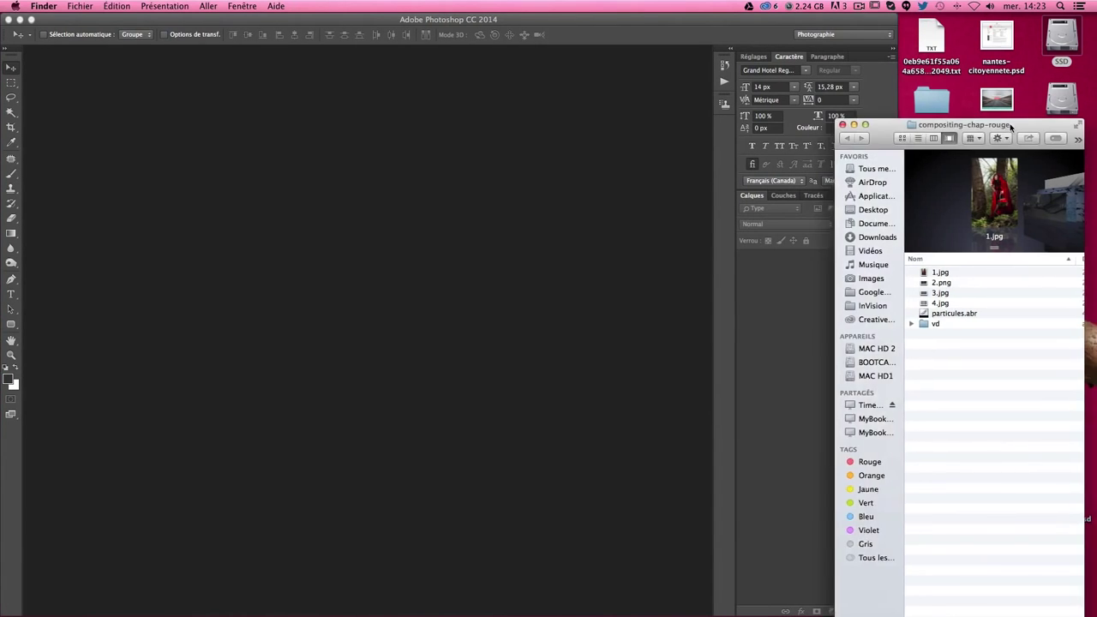
mouse_move(1008, 117)
mouse_down()
mouse_move(1001, 53)
mouse_move(1024, 19)
mouse_up()
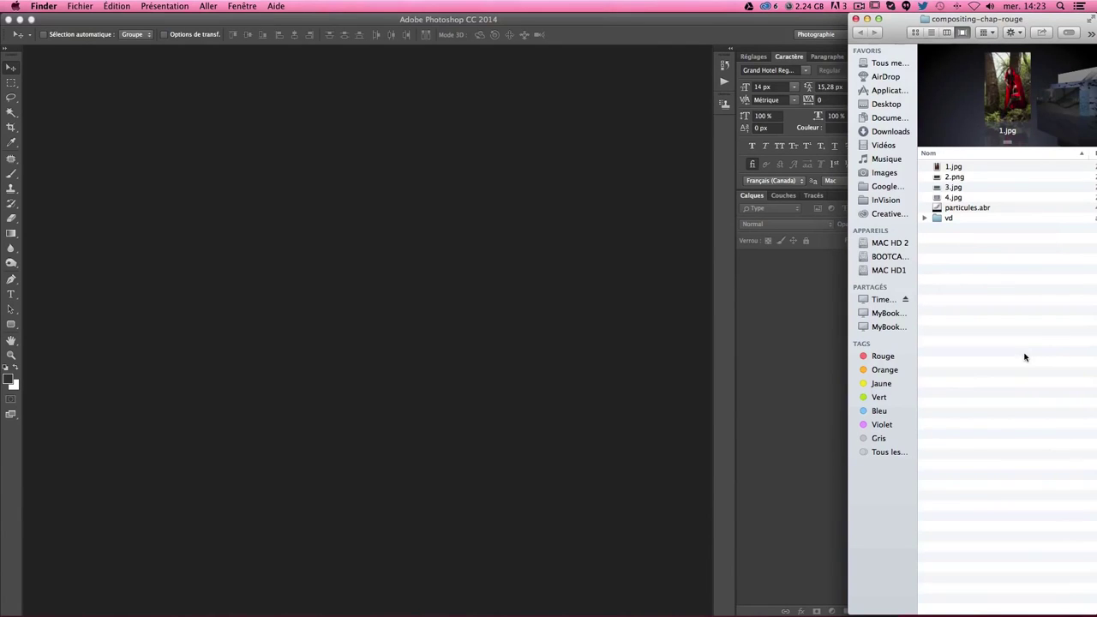
click(551, 201)
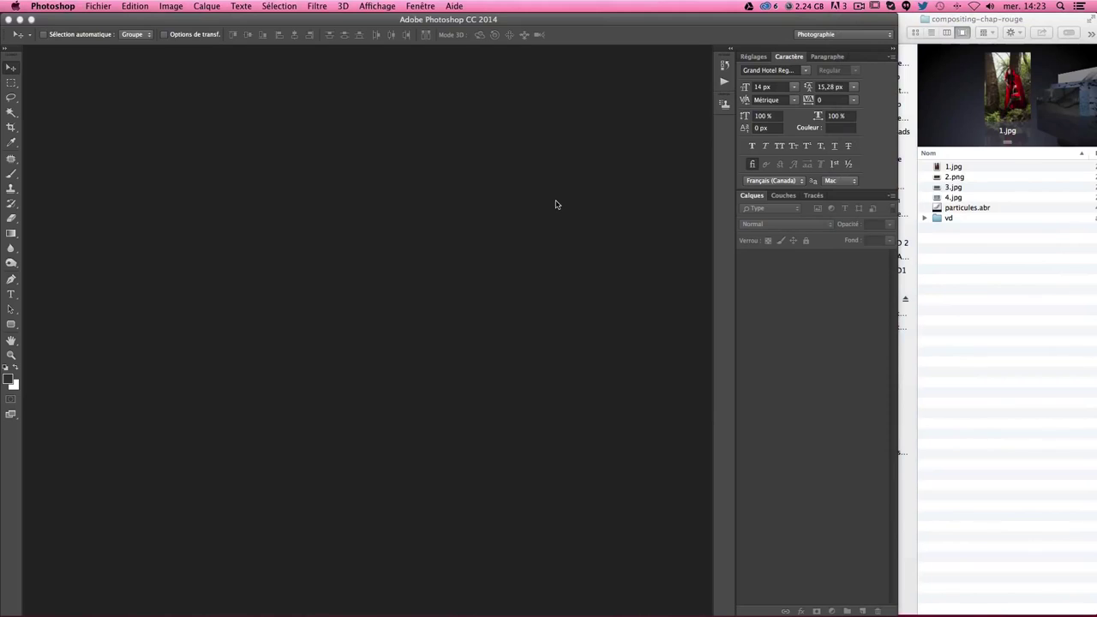
click(955, 170)
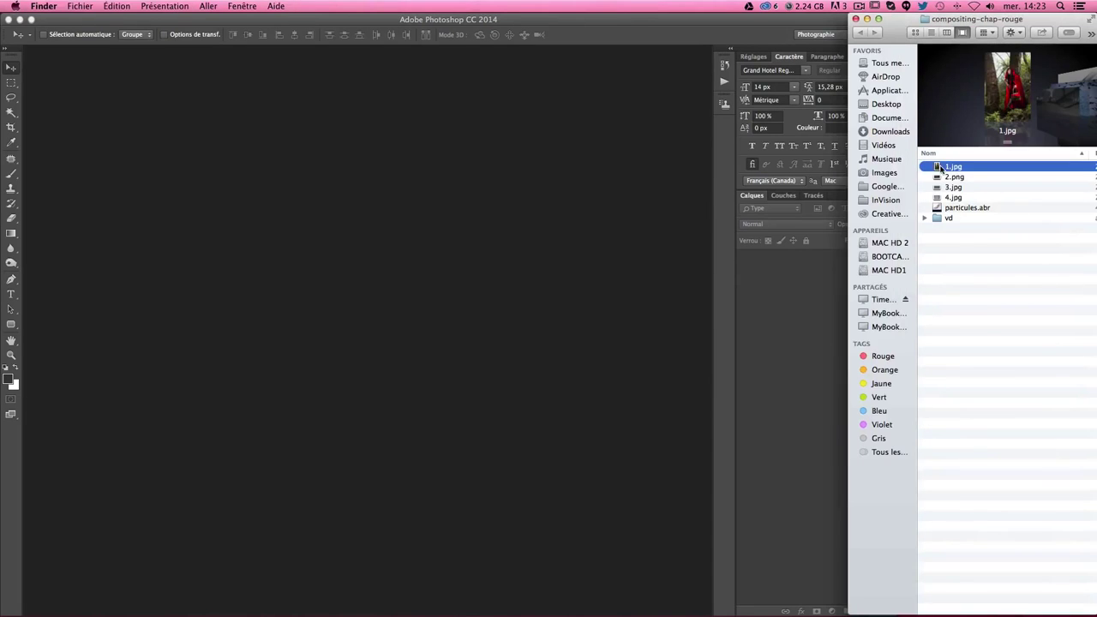
- Open 1.jpg in Photoshop via Open With, accepting the embedded colour profile warning
right_click(943, 170)
mouse_move(837, 185)
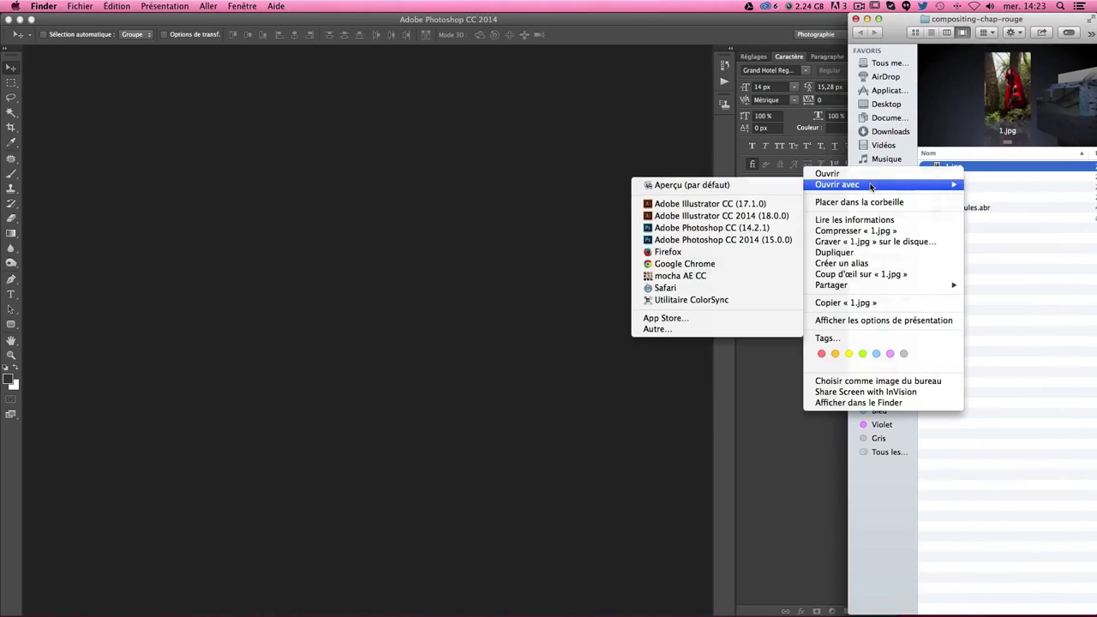
click(694, 240)
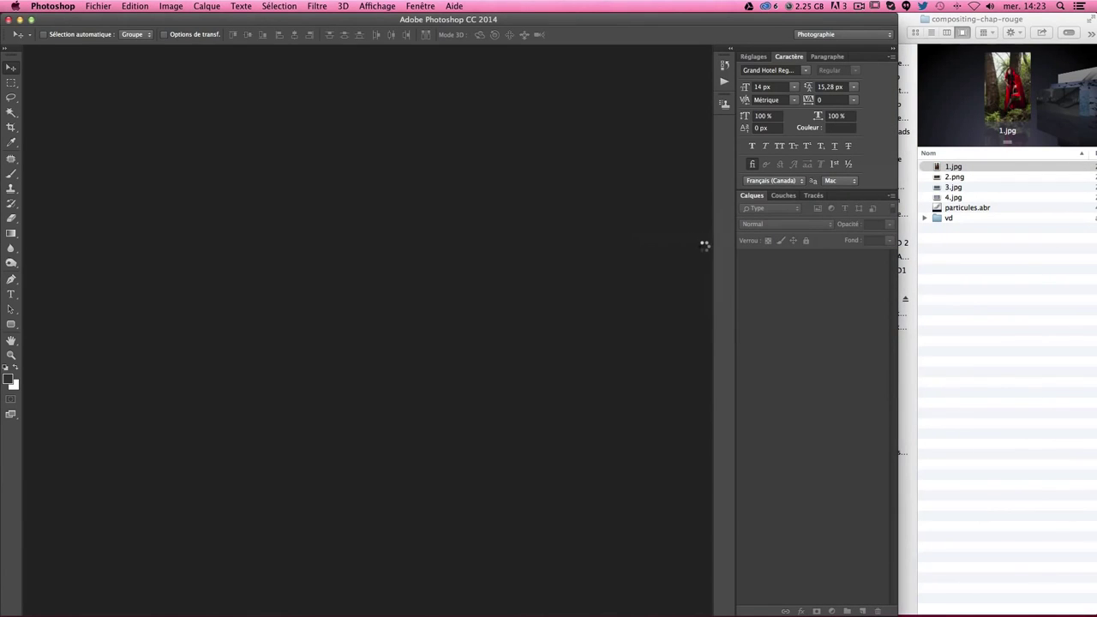
click(686, 365)
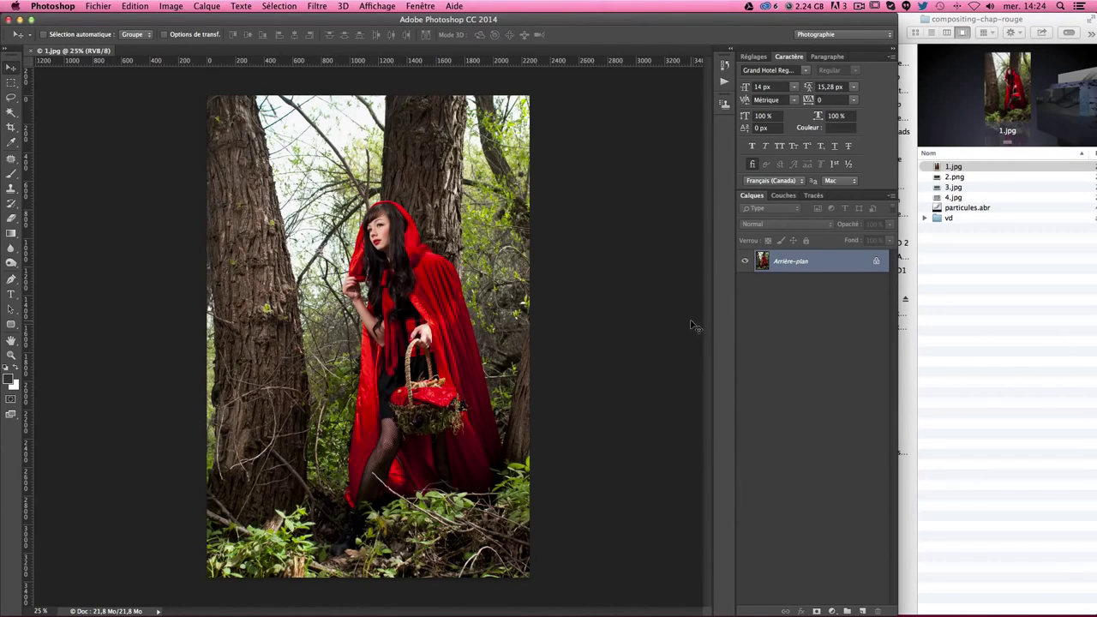
- Widen the canvas to 2800 px in the Canvas Size dialog
key(ctrl+alt+c)
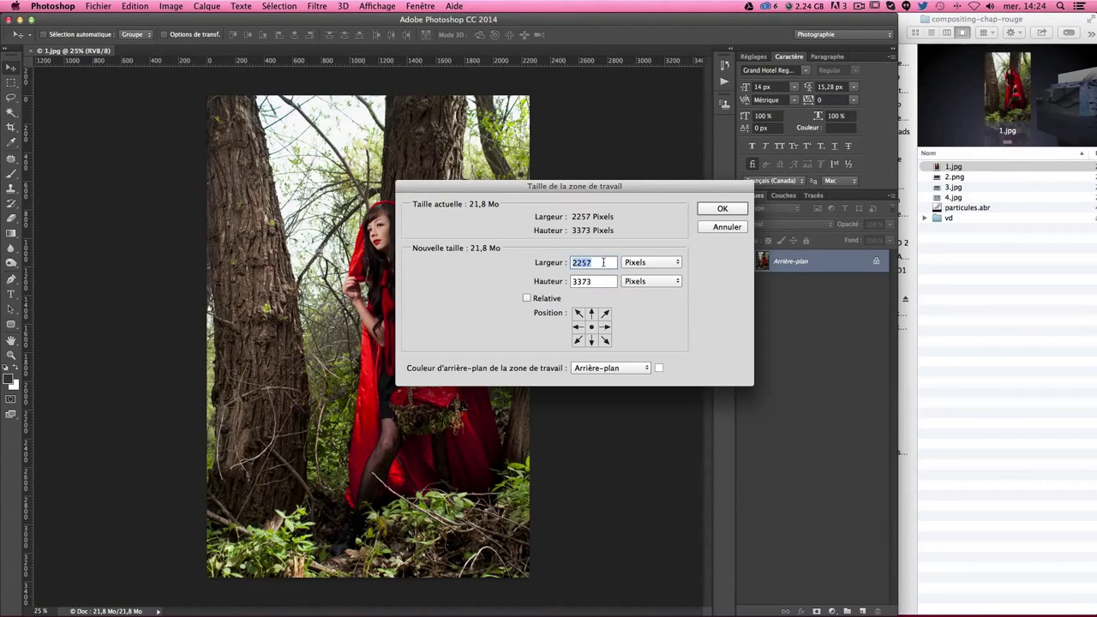
text(28)
text(00)
key(Return)
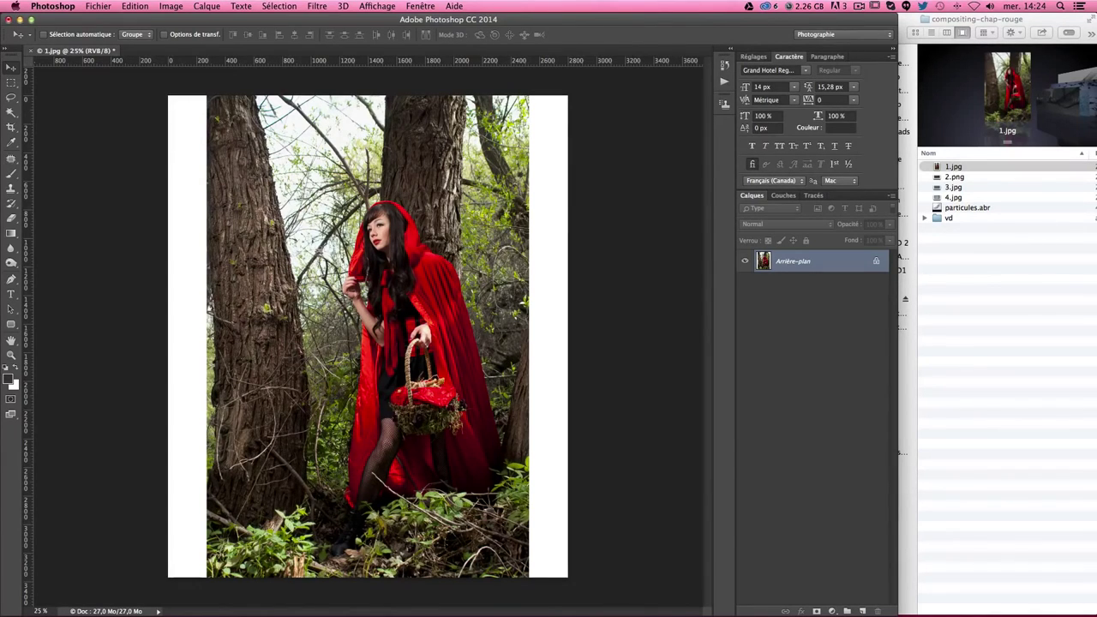
- Zoom in and pan toward the girl, widening the workspace for the image
key(ctrl+plus)
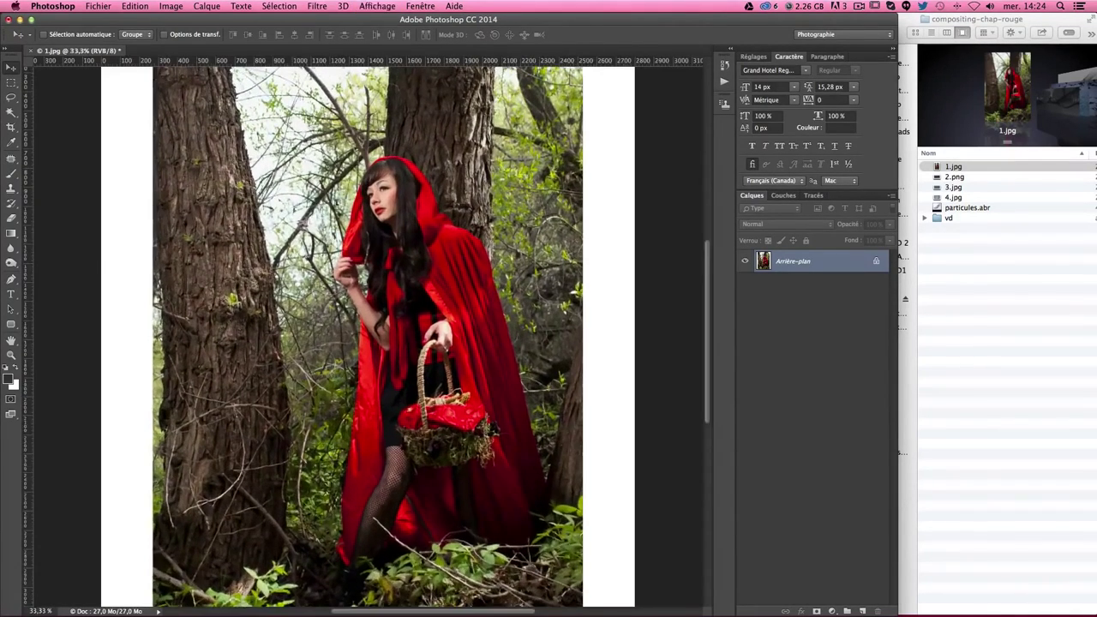
key(ctrl+plus)
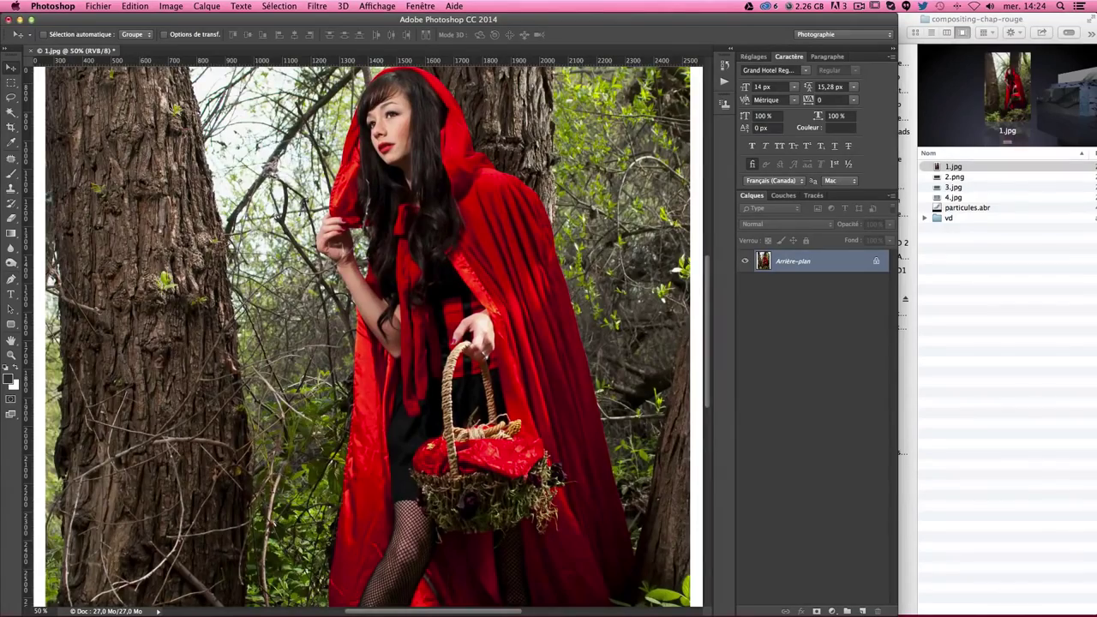
drag(521, 200, 487, 296)
key(super+plus)
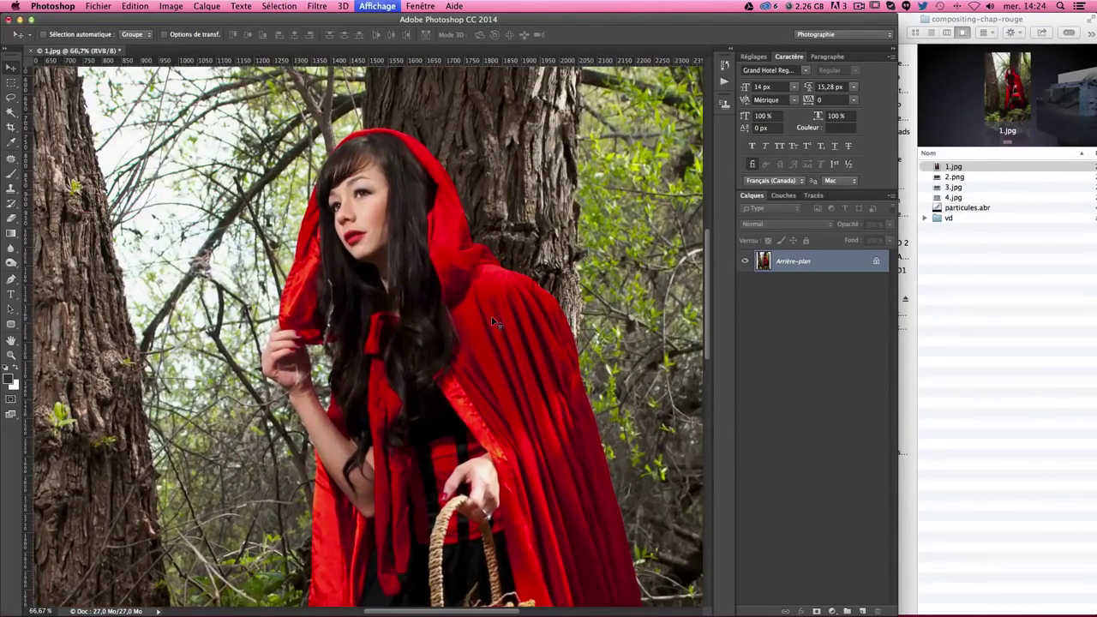
scroll(528, 275, down, 2)
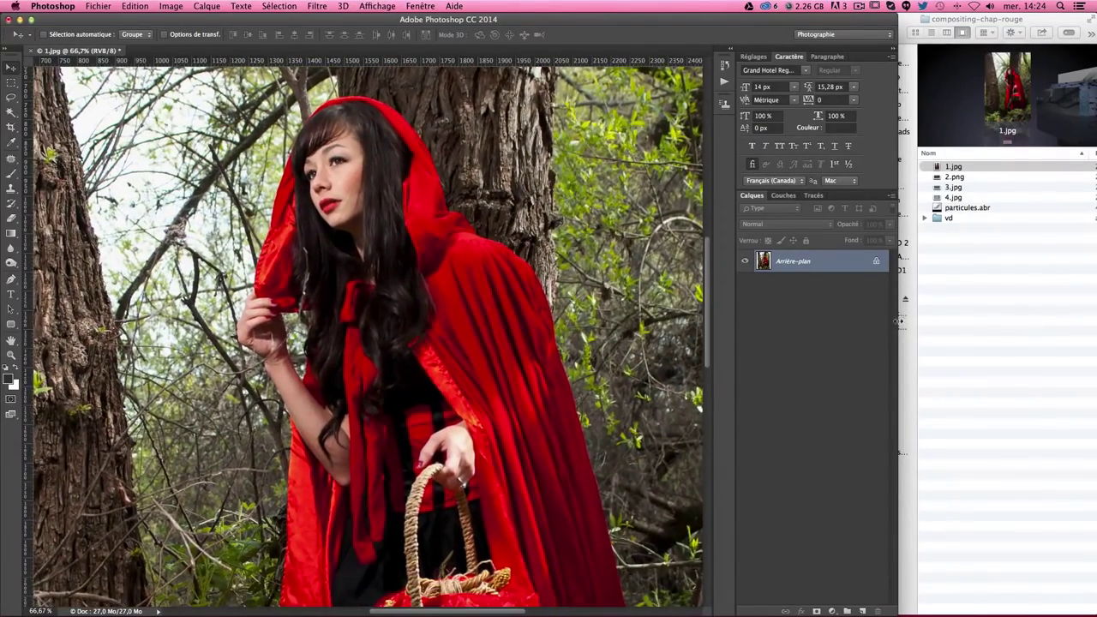
drag(899, 322, 1076, 304)
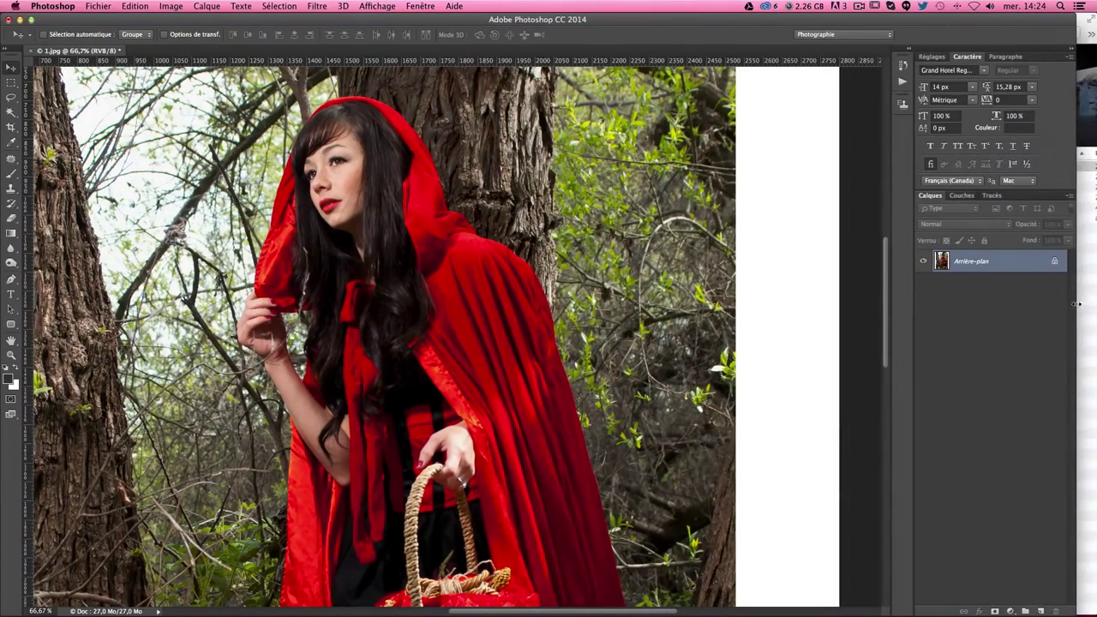
key(super+r)
scroll(533, 197, left, 5)
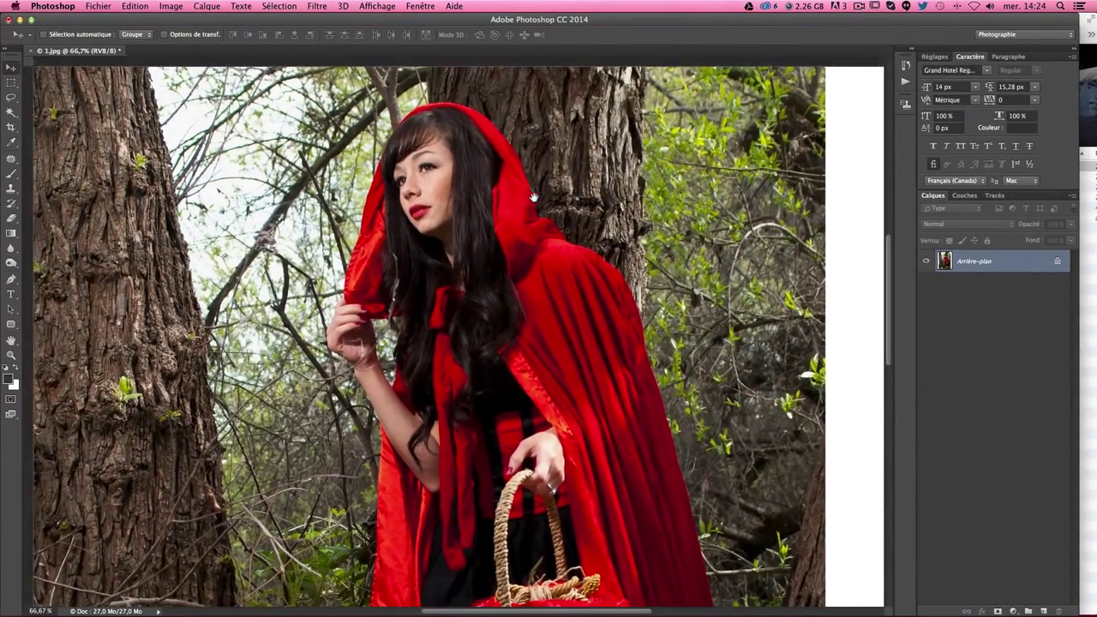
key(super+r)
- Select the Quick Selection tool and bring up its brush size settings
click(11, 173)
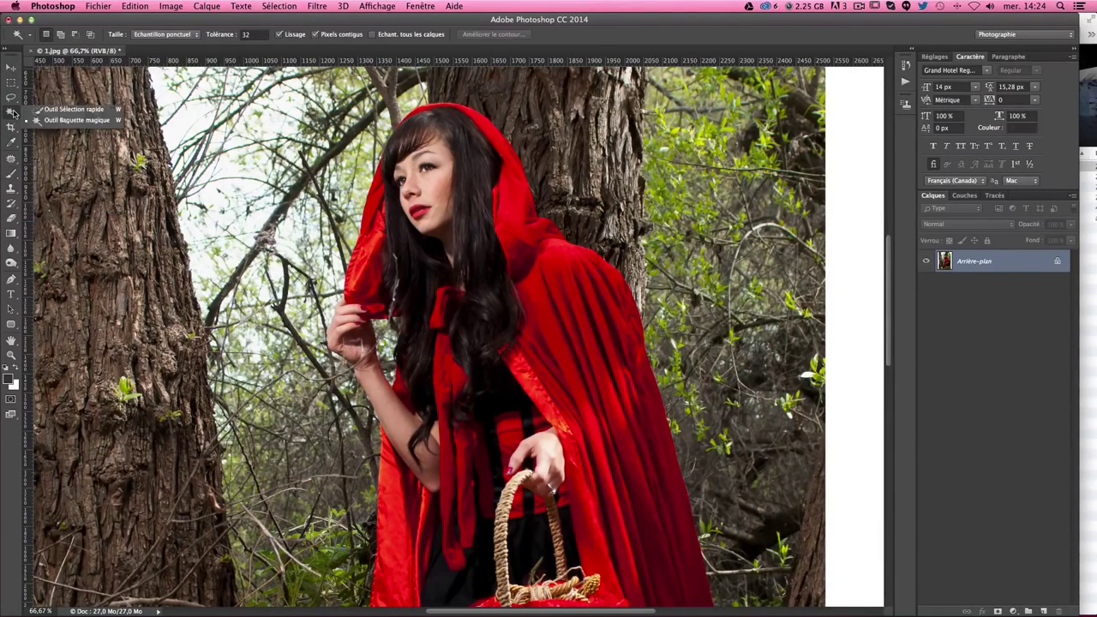
click(11, 112)
click(84, 111)
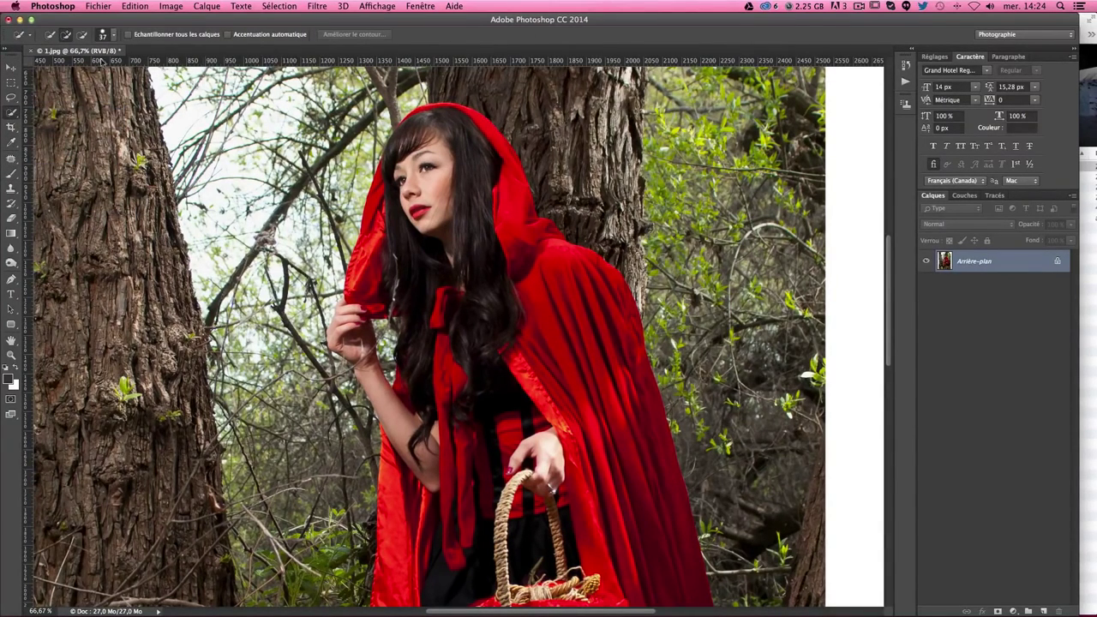
click(11, 112)
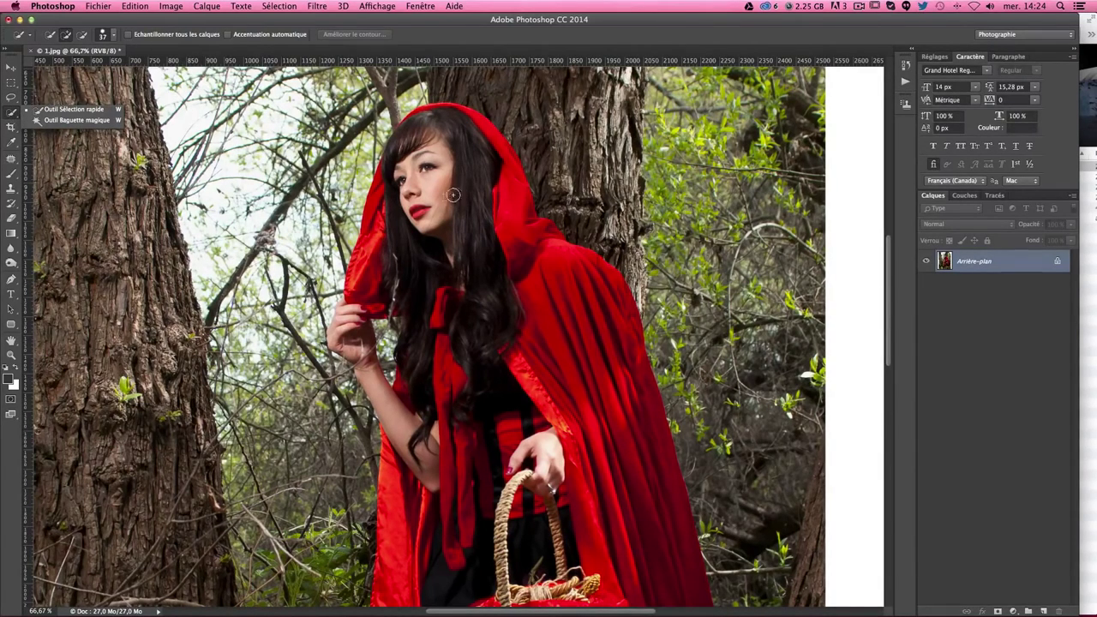
click(110, 36)
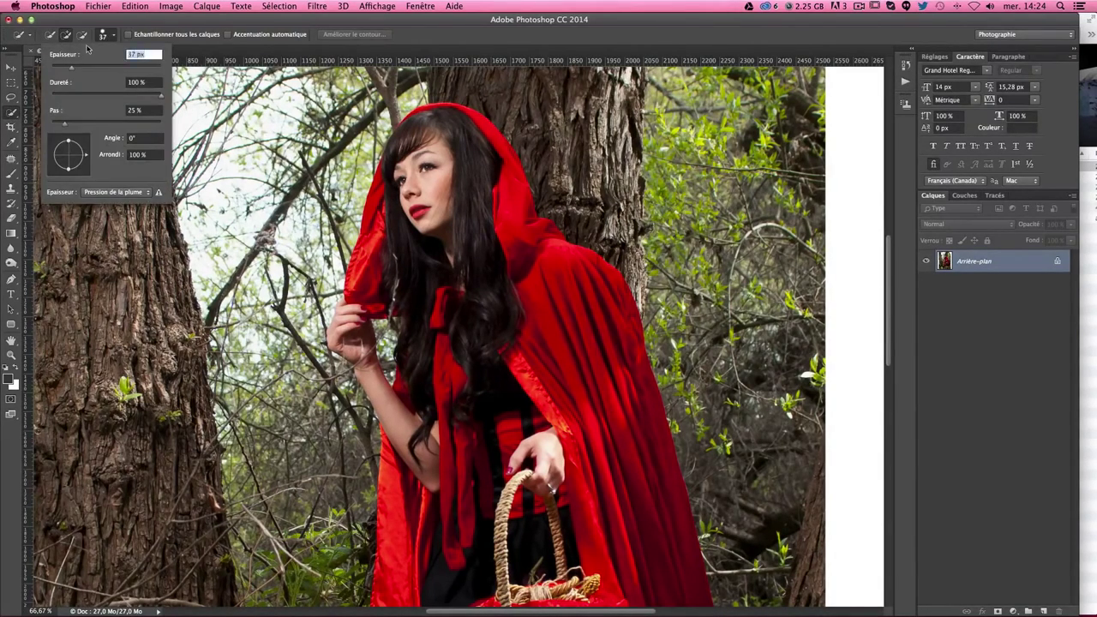
- With a 40 px brush, select the hood, hair, raised hand, ribbon and cloak
key(Return)
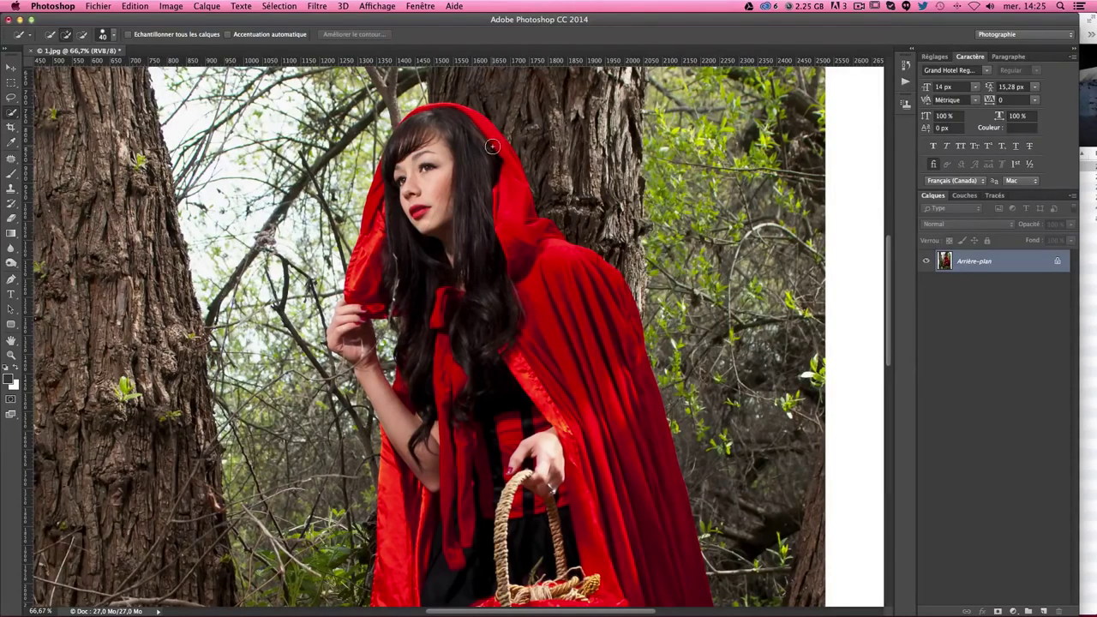
scroll(457, 335, left, 3)
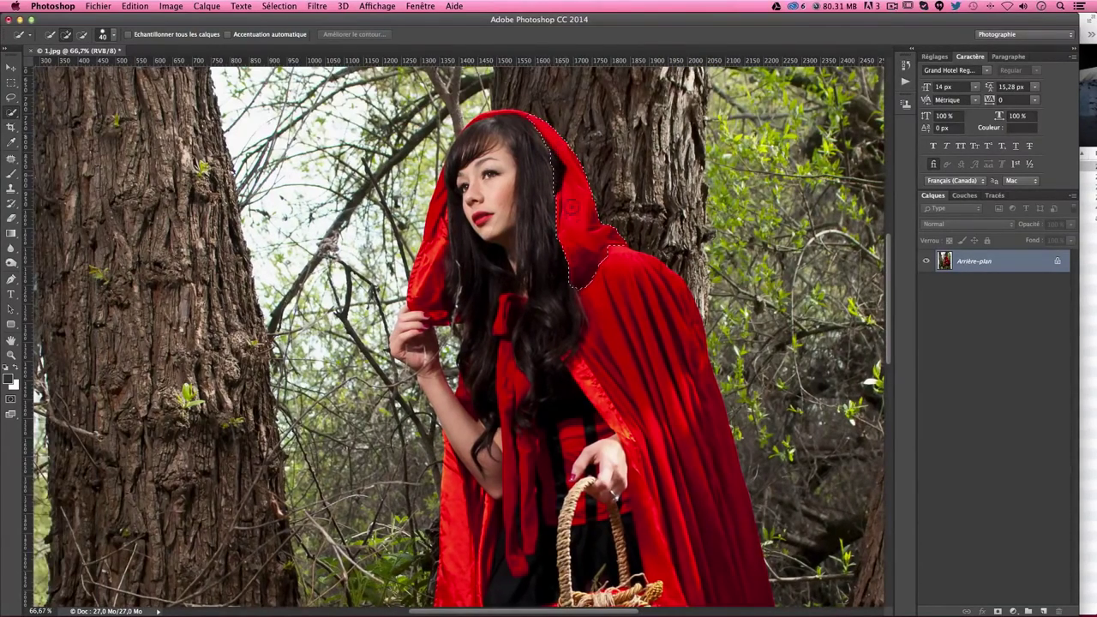
drag(506, 257, 484, 428)
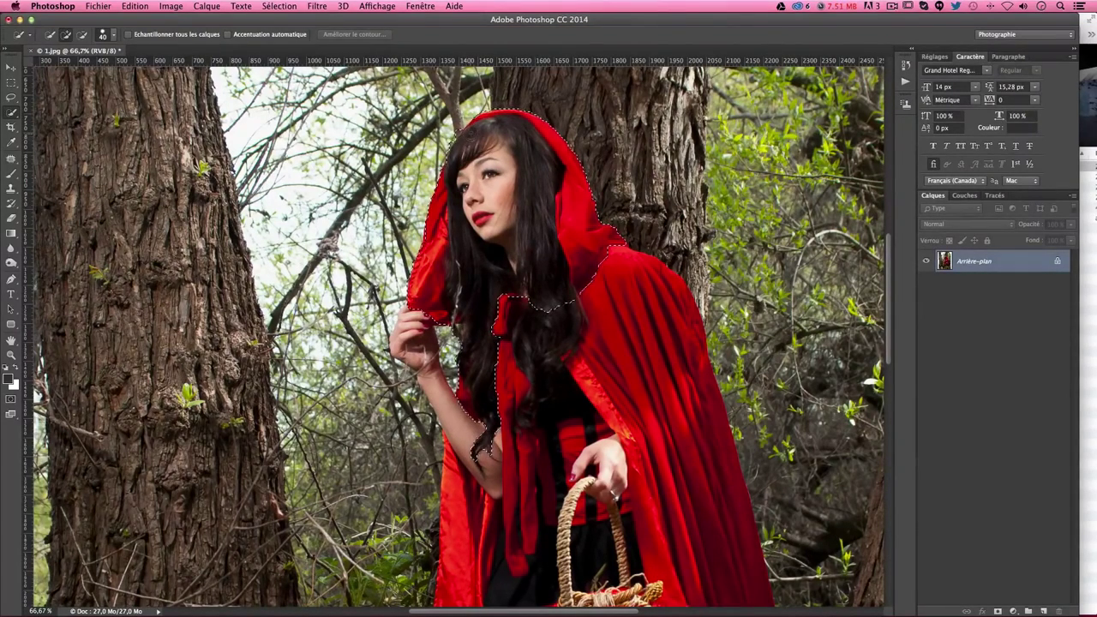
drag(418, 318, 426, 373)
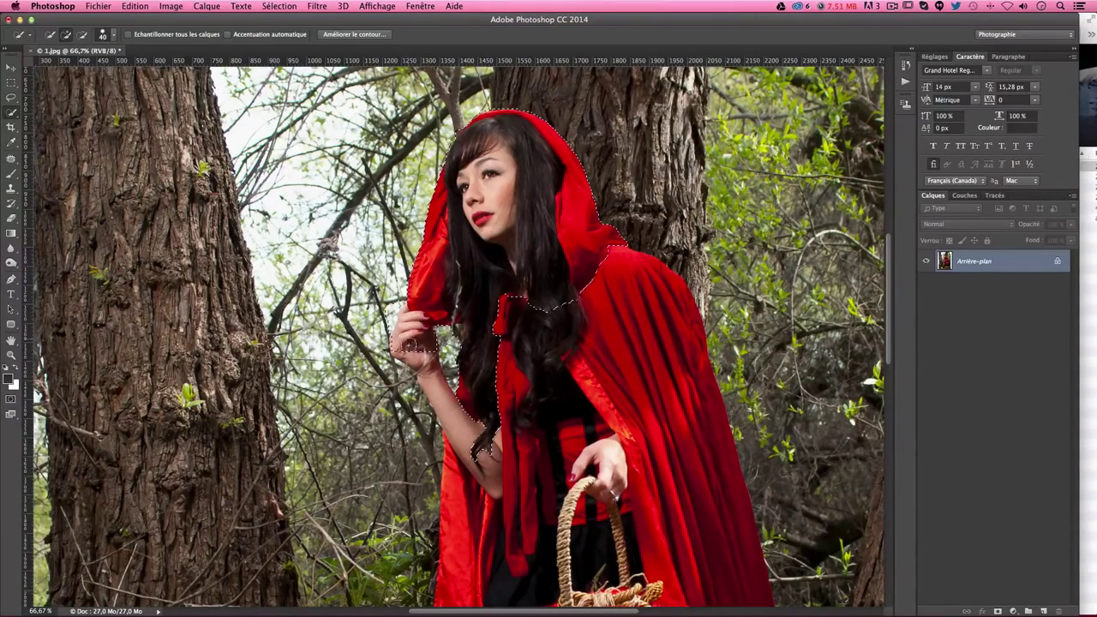
drag(499, 471, 526, 320)
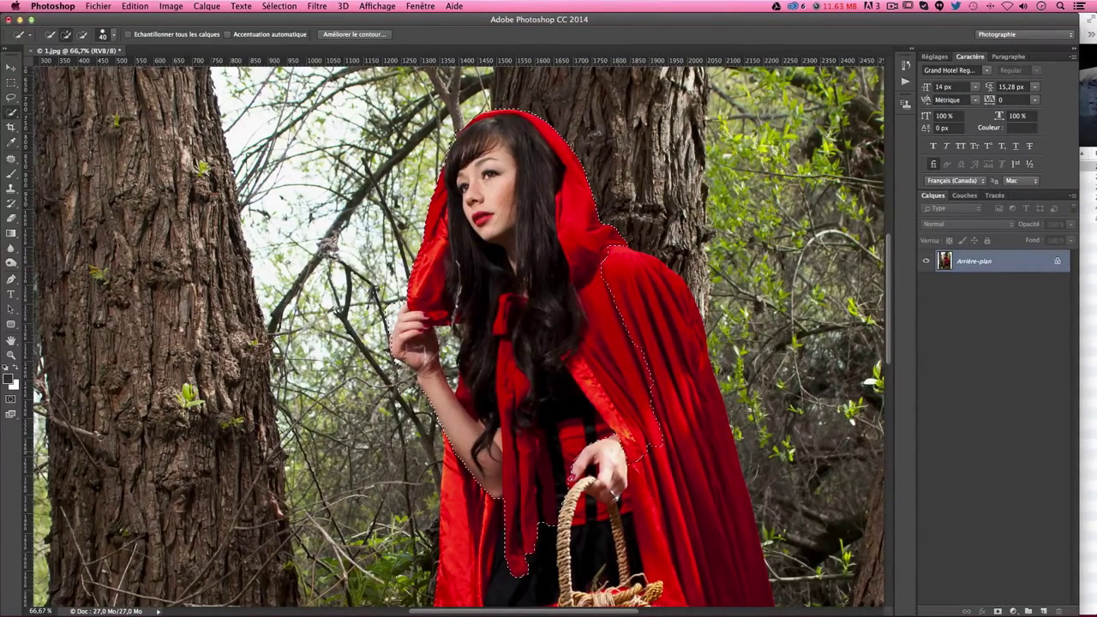
drag(660, 299, 678, 330)
- At 100% zoom, remove the branch by the hand and refine arm-hair edges with a 13 px brush
key(ctrl+plus)
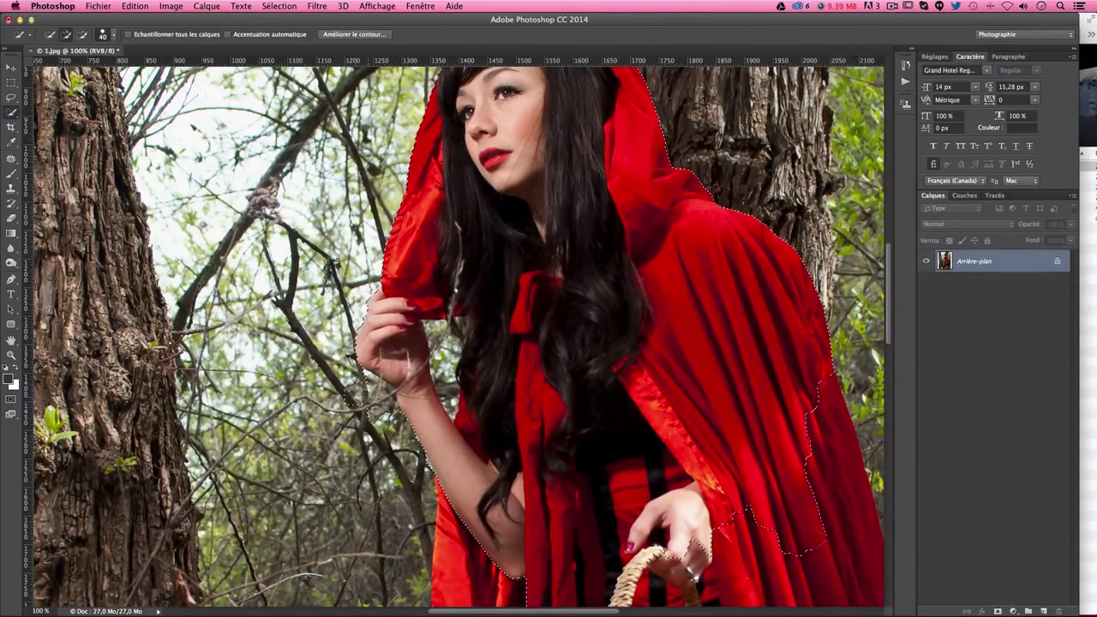
mouse_move(356, 380)
mouse_down()
mouse_move(345, 388)
mouse_move(416, 403)
mouse_up()
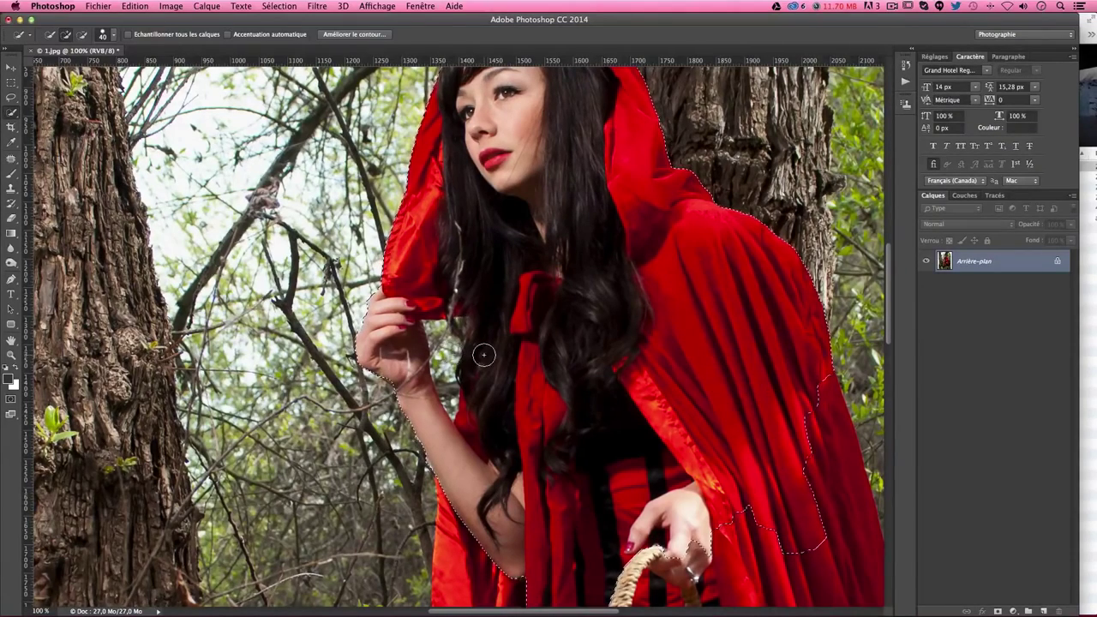
mouse_move(443, 351)
mouse_down()
mouse_move(432, 356)
mouse_move(452, 359)
mouse_move(426, 359)
mouse_up()
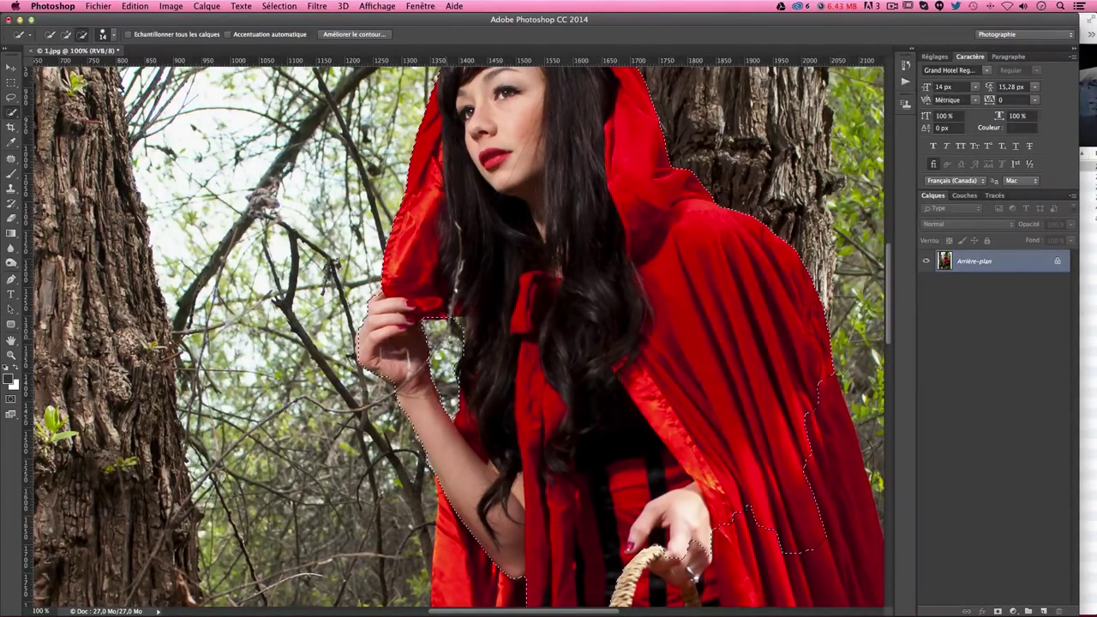
drag(444, 401, 442, 364)
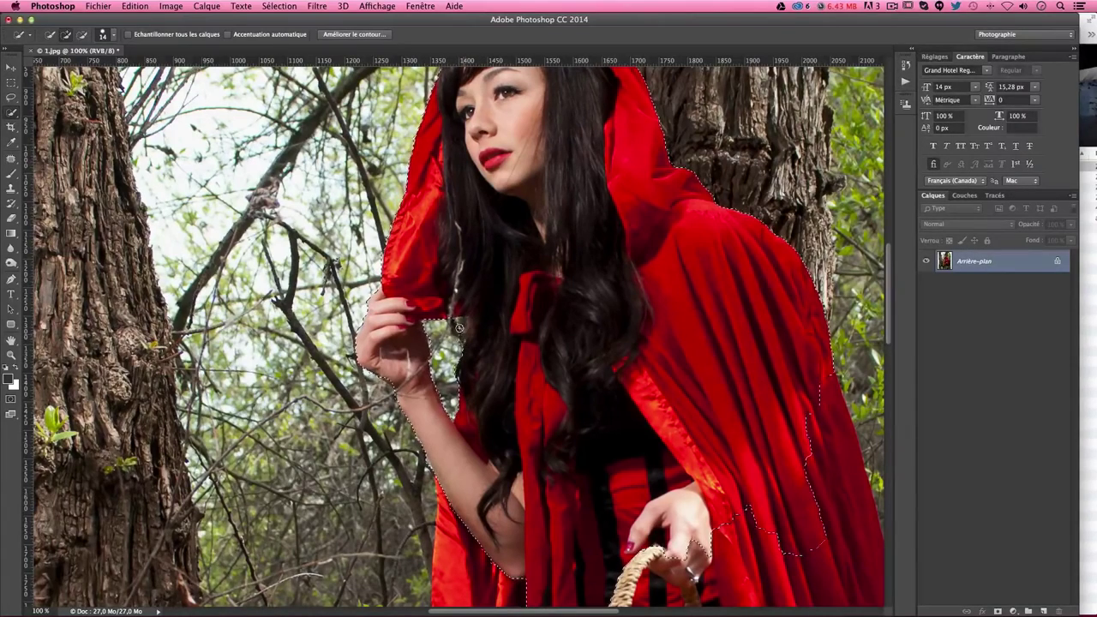
drag(464, 337, 444, 401)
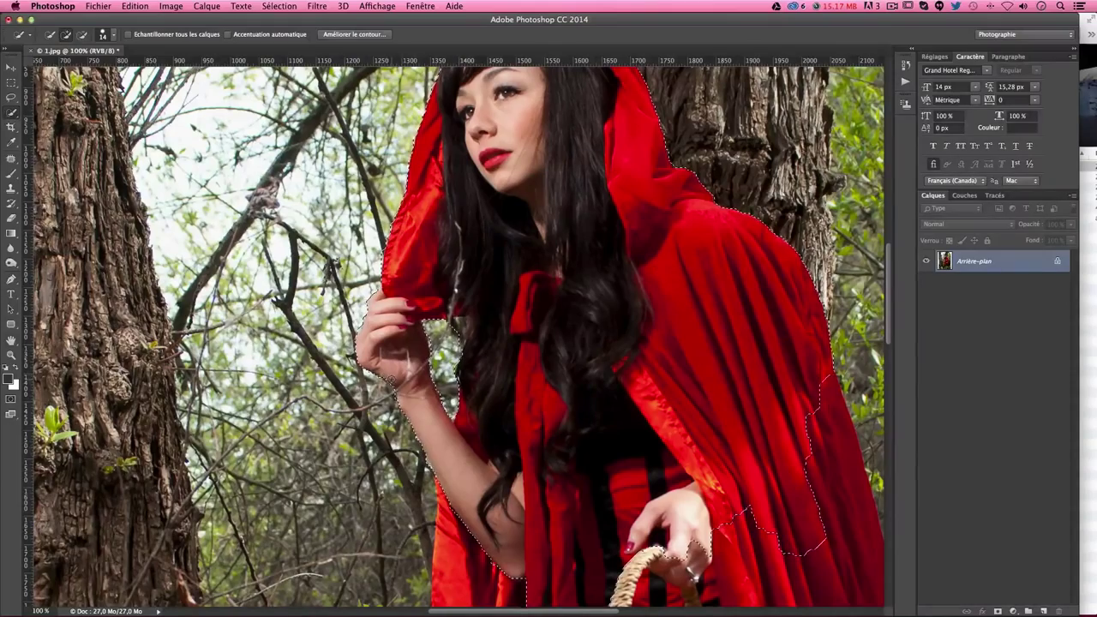
- Add the lower cloak, black skirt, left leg and area below the cloak to the selection
scroll(566, 425, down, 2)
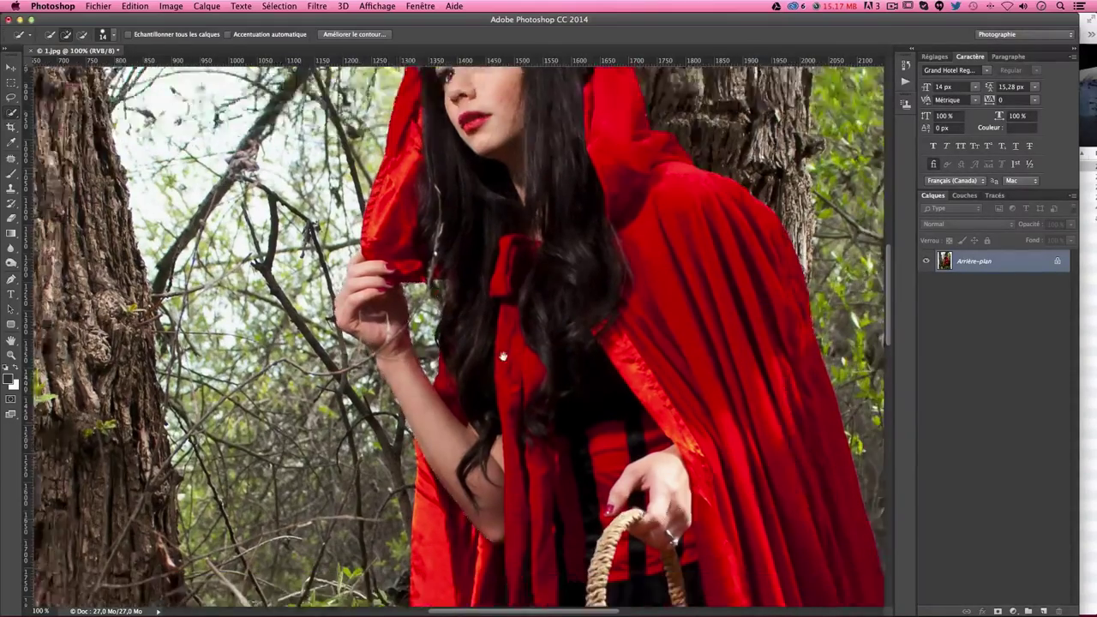
scroll(514, 386, down, 5)
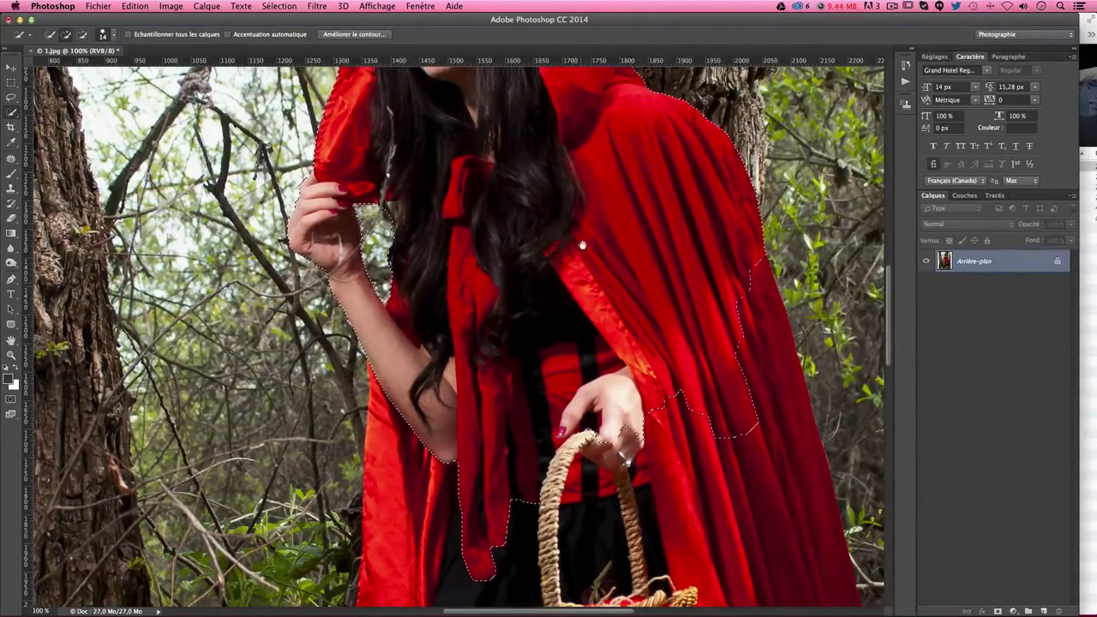
drag(580, 245, 478, 224)
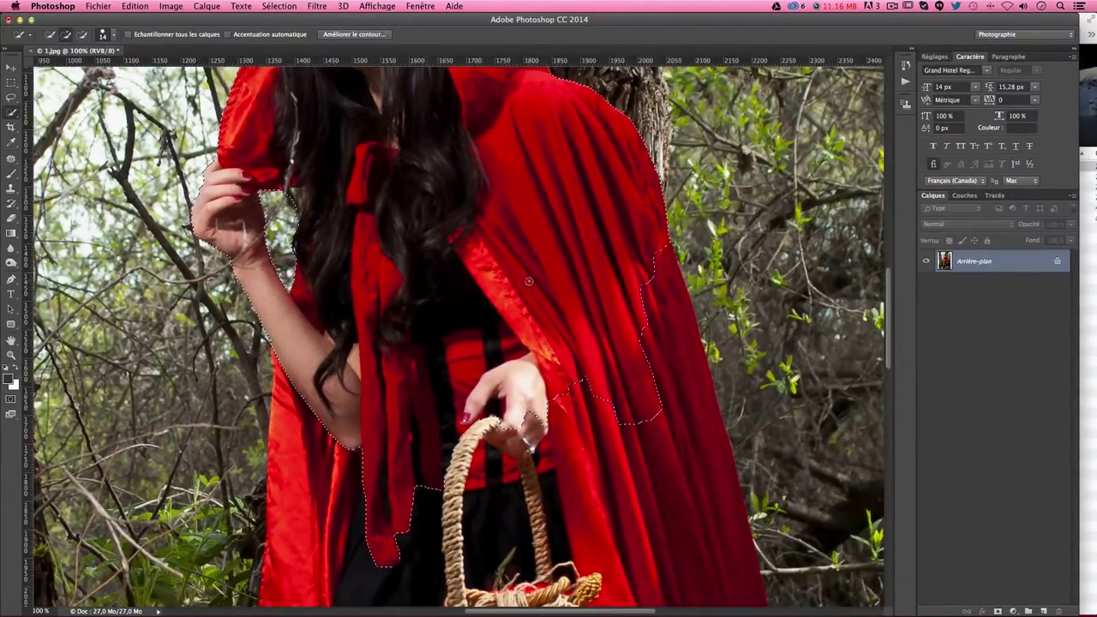
mouse_move(514, 403)
mouse_down()
mouse_move(615, 291)
mouse_move(639, 290)
mouse_move(608, 471)
mouse_up()
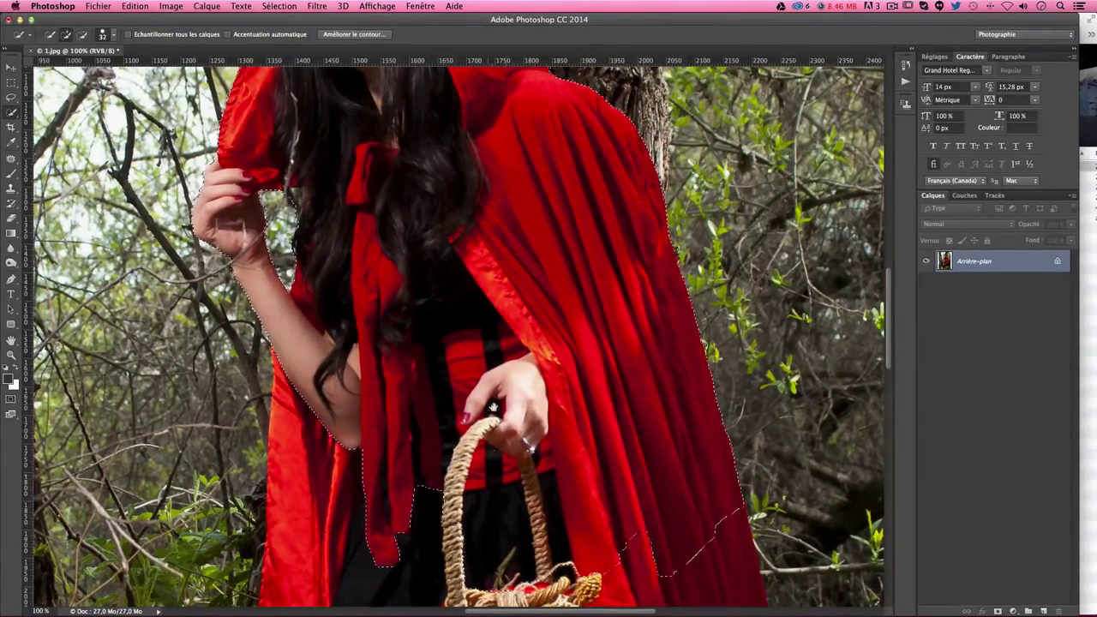
scroll(445, 403, down, 10)
mouse_move(398, 425)
mouse_down()
mouse_move(389, 460)
mouse_move(479, 477)
mouse_up()
drag(326, 257, 343, 531)
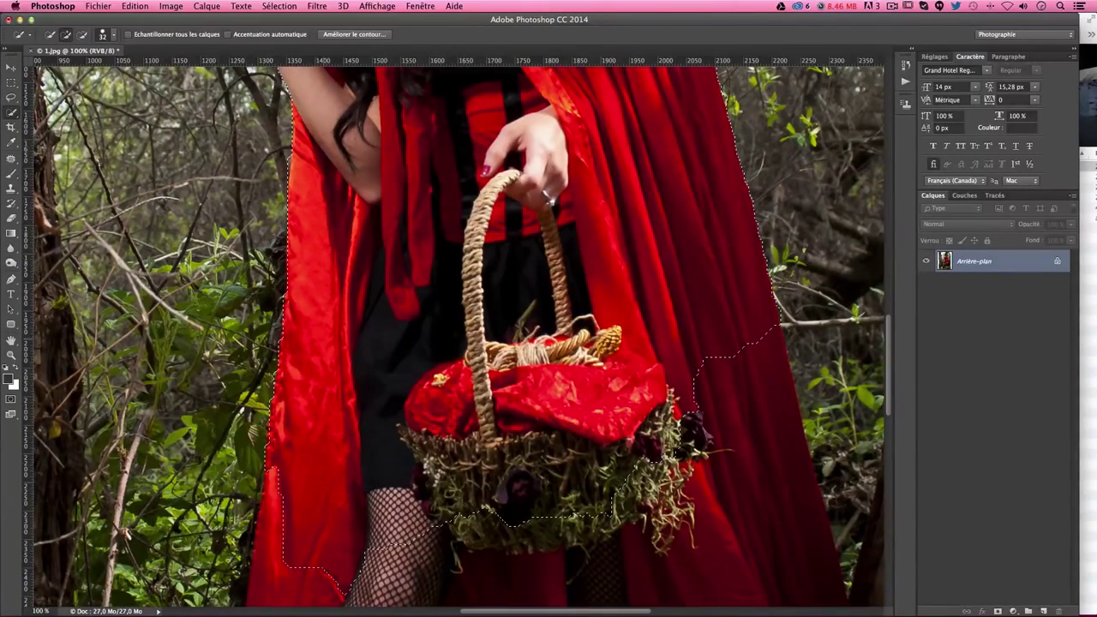
scroll(360, 377, down, 5)
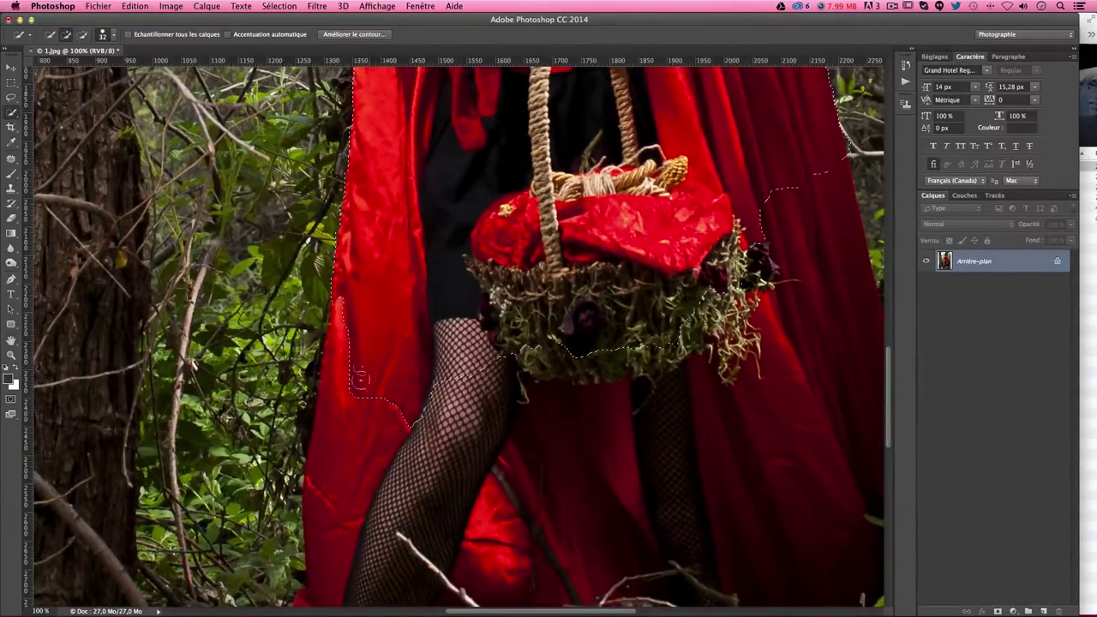
drag(355, 381, 353, 500)
scroll(343, 446, down, 5)
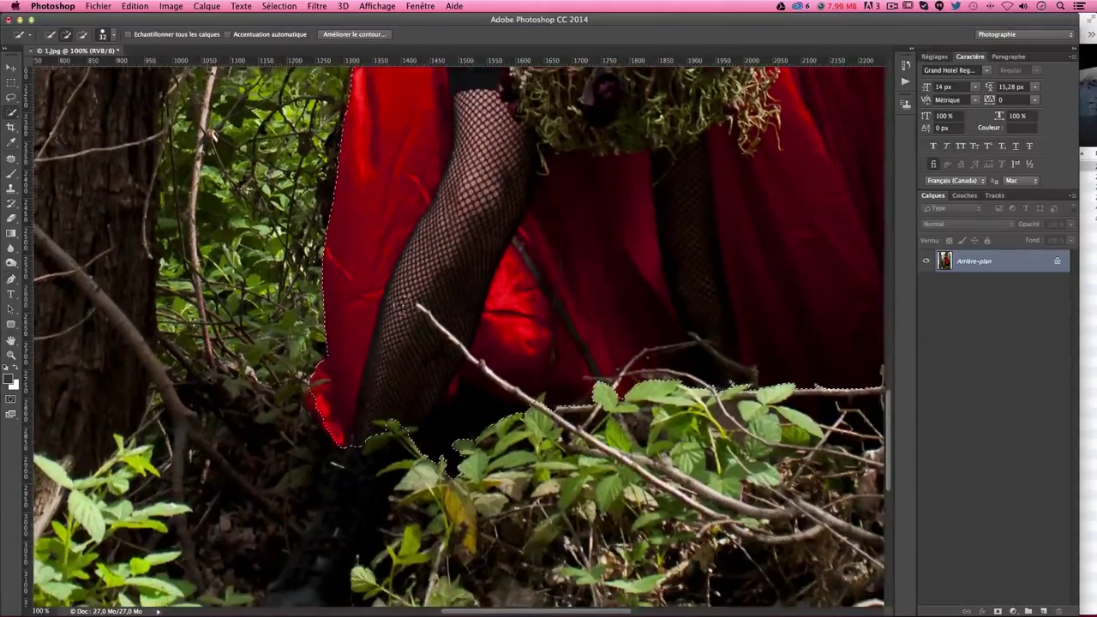
drag(318, 396, 332, 562)
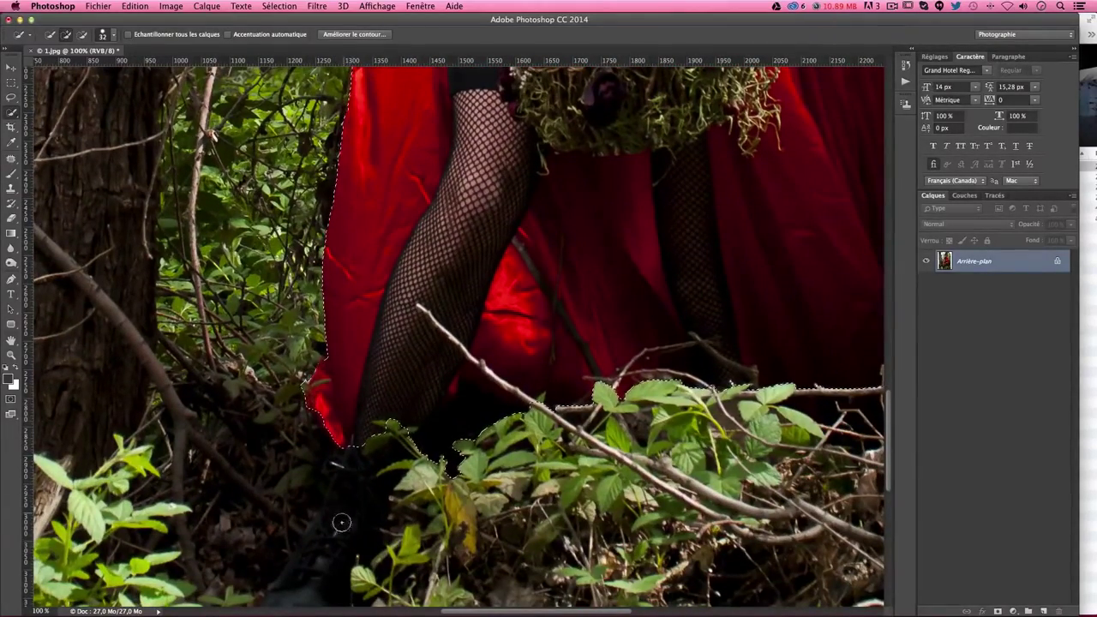
- Remove the leaves and background on the left side from the selection
scroll(343, 514, down, 2)
scroll(368, 386, down, 2)
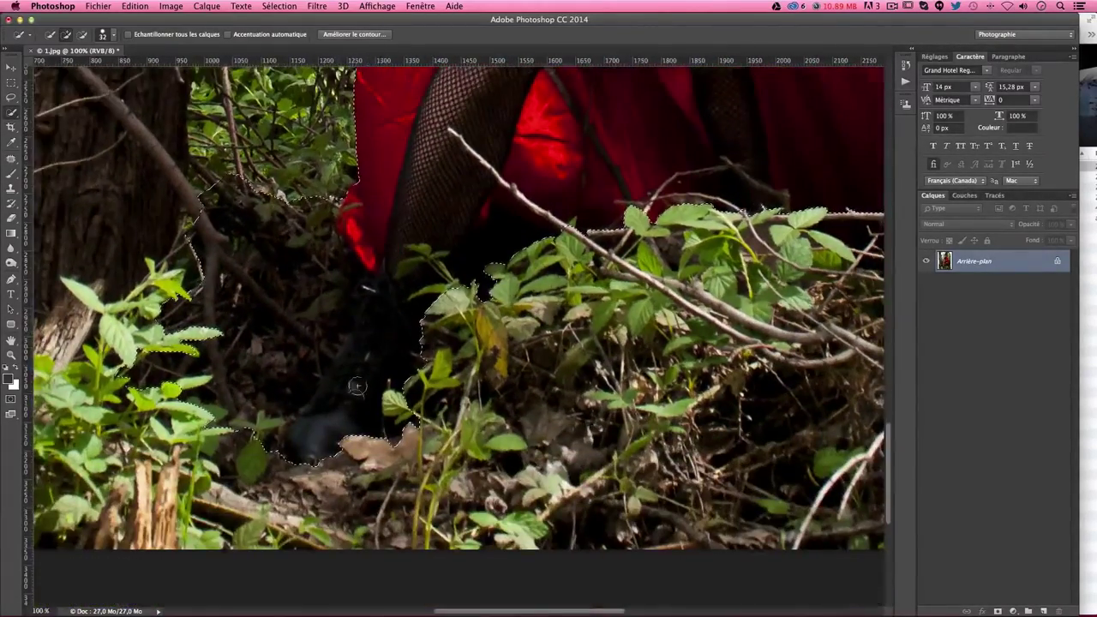
drag(192, 231, 171, 386)
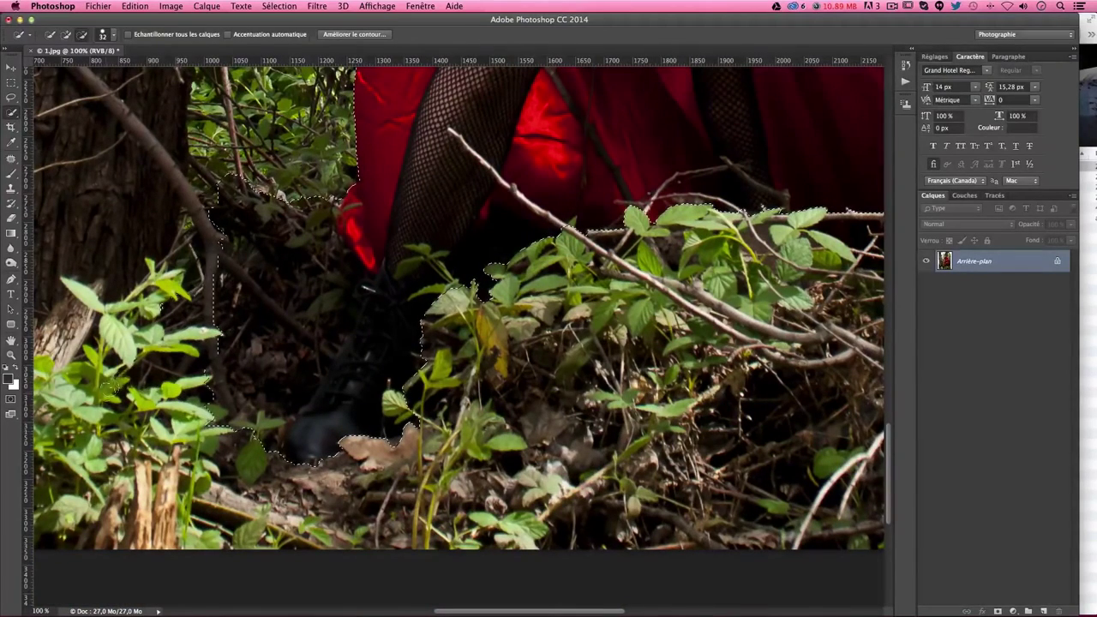
drag(240, 173, 304, 227)
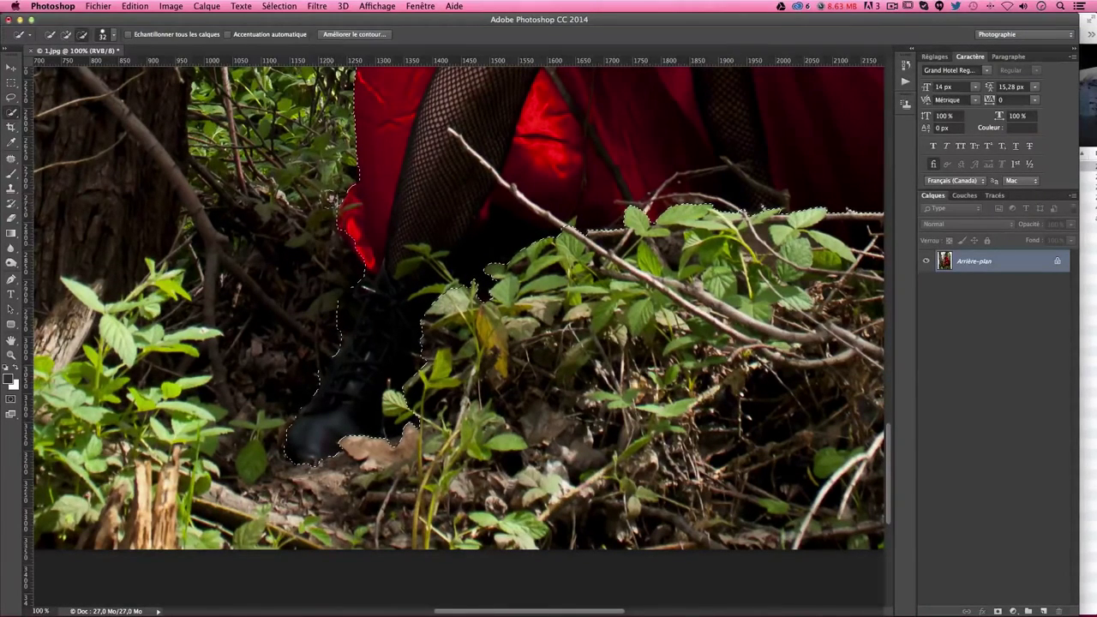
scroll(604, 189, up, 5)
- Subtract the tree-trunk area and leftover patch beside the cloak's right edge from the selection
scroll(466, 262, up, 5)
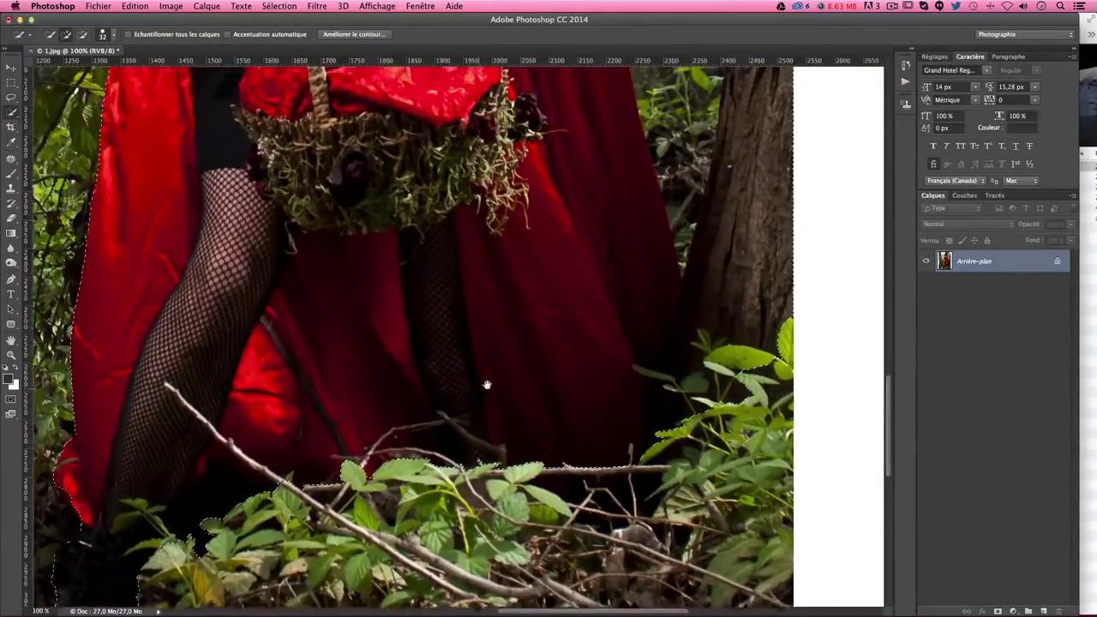
scroll(622, 338, up, 1)
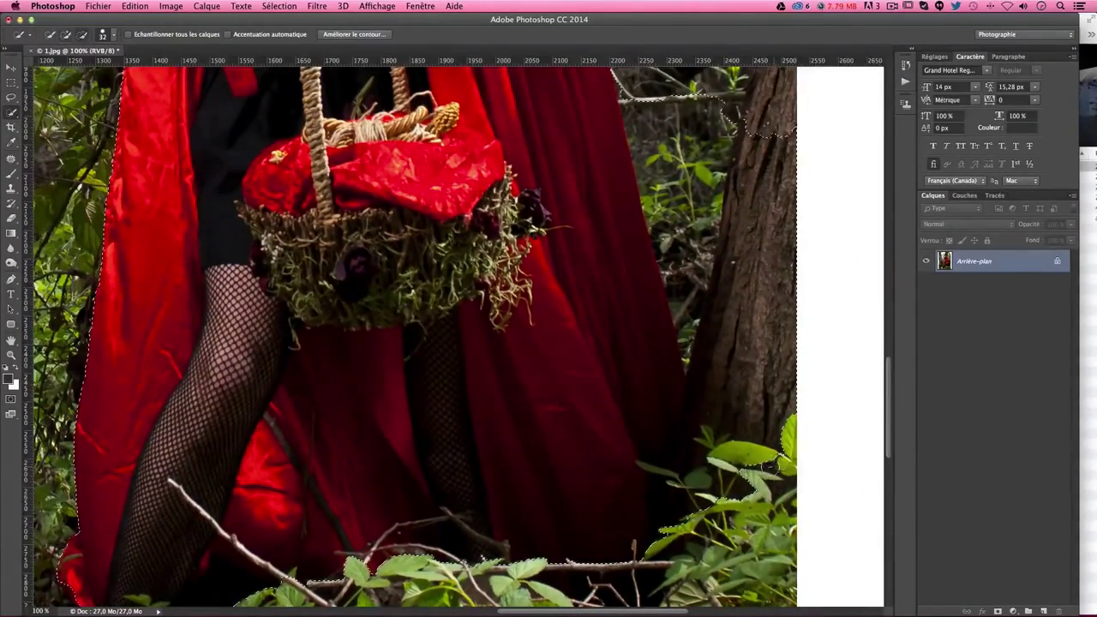
drag(707, 423, 733, 476)
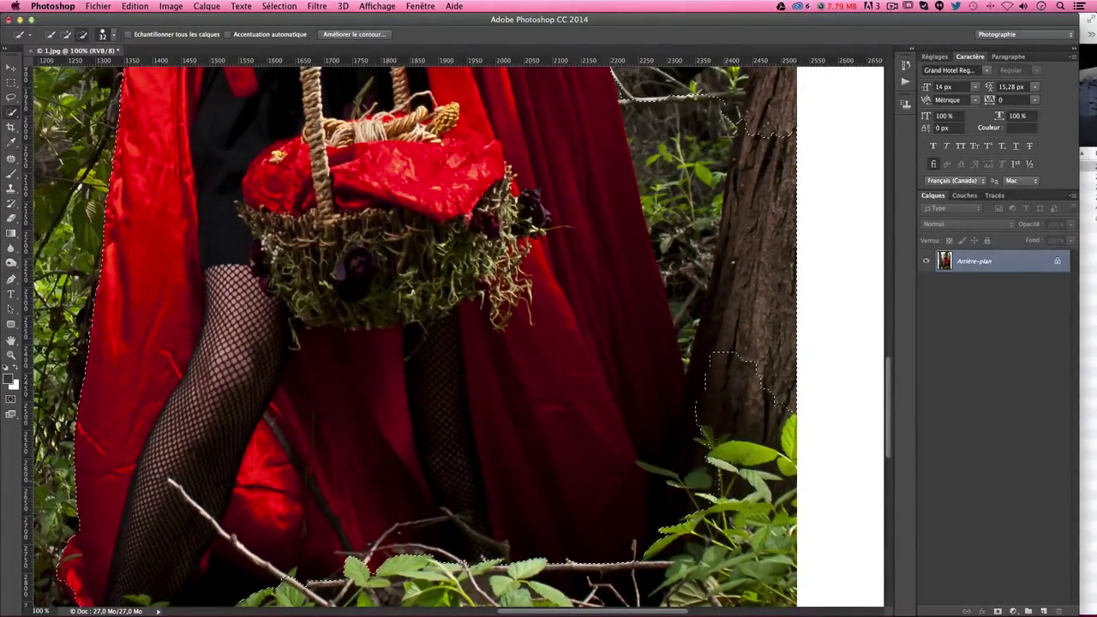
mouse_move(726, 317)
mouse_down()
mouse_move(695, 207)
mouse_move(628, 419)
mouse_up()
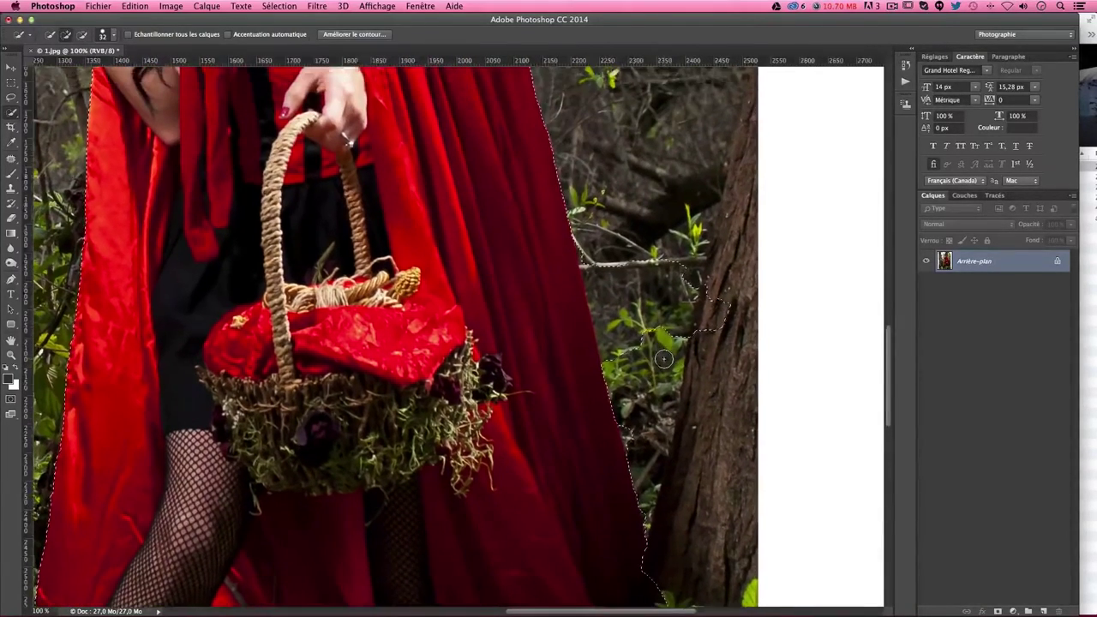
alt+click(629, 418)
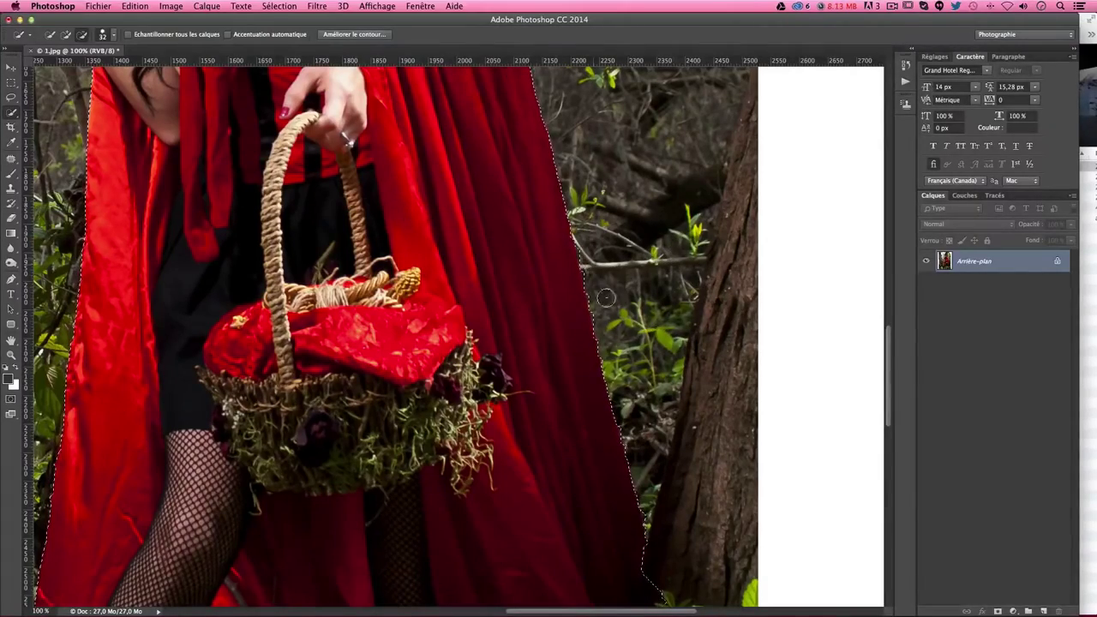
scroll(665, 255, down, 5)
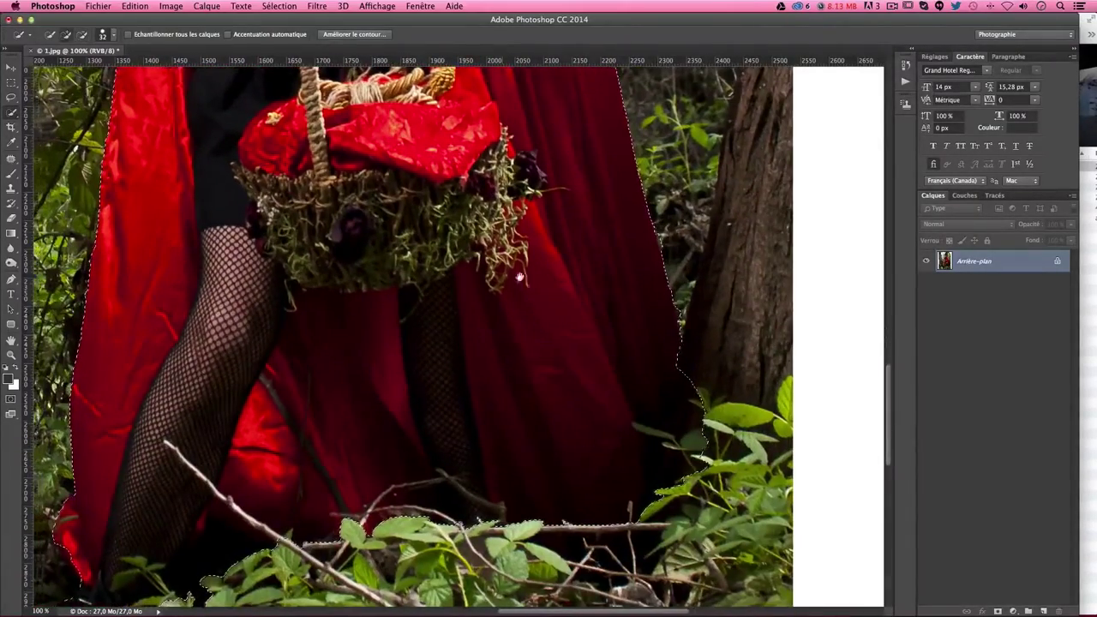
scroll(665, 254, up, 5)
scroll(600, 342, up, 2)
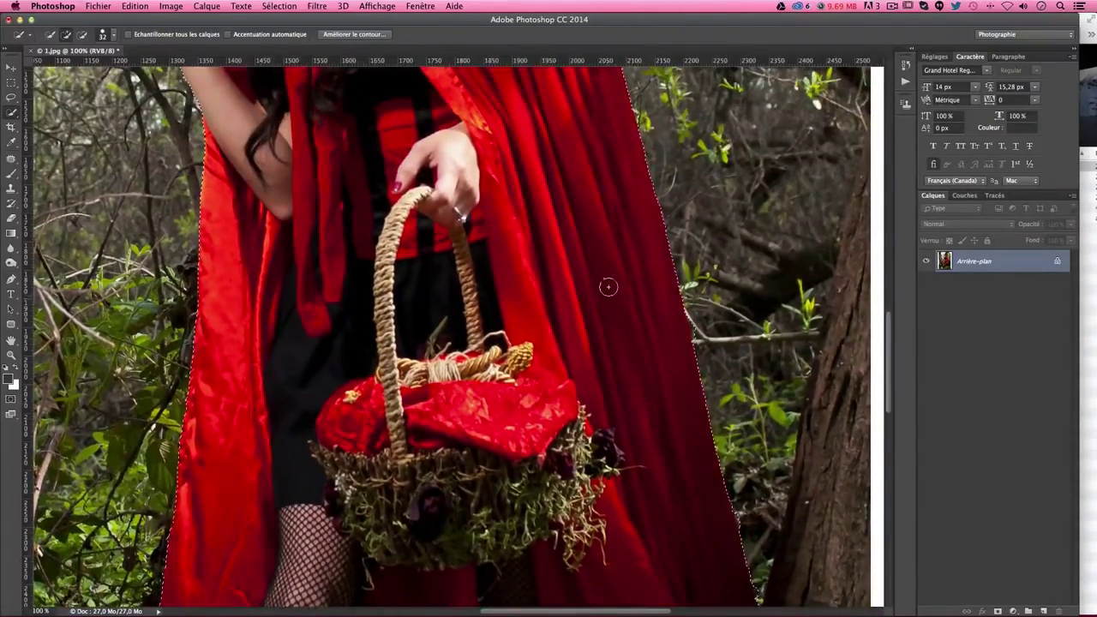
key(ctrl+r)
scroll(591, 342, up, 3)
scroll(548, 326, up, 2)
scroll(548, 287, up, 5)
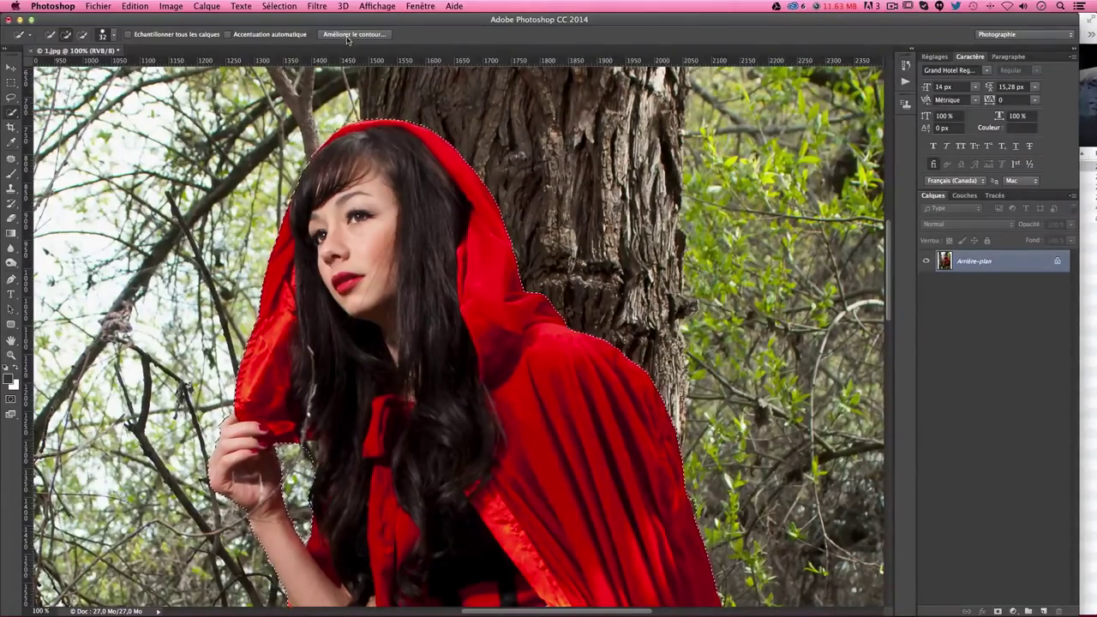
- Zoomed in at 400% with a smaller brush, subtract the bark above the hood, then zoom out
scroll(382, 259, up, 5)
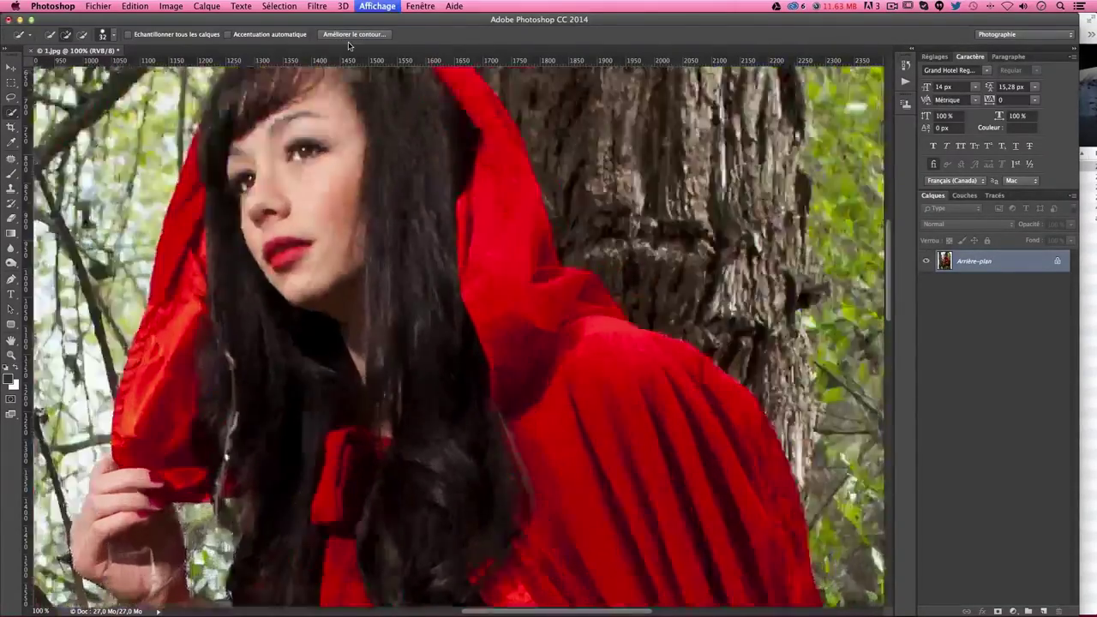
scroll(655, 489, up, 10)
scroll(489, 330, up, 5)
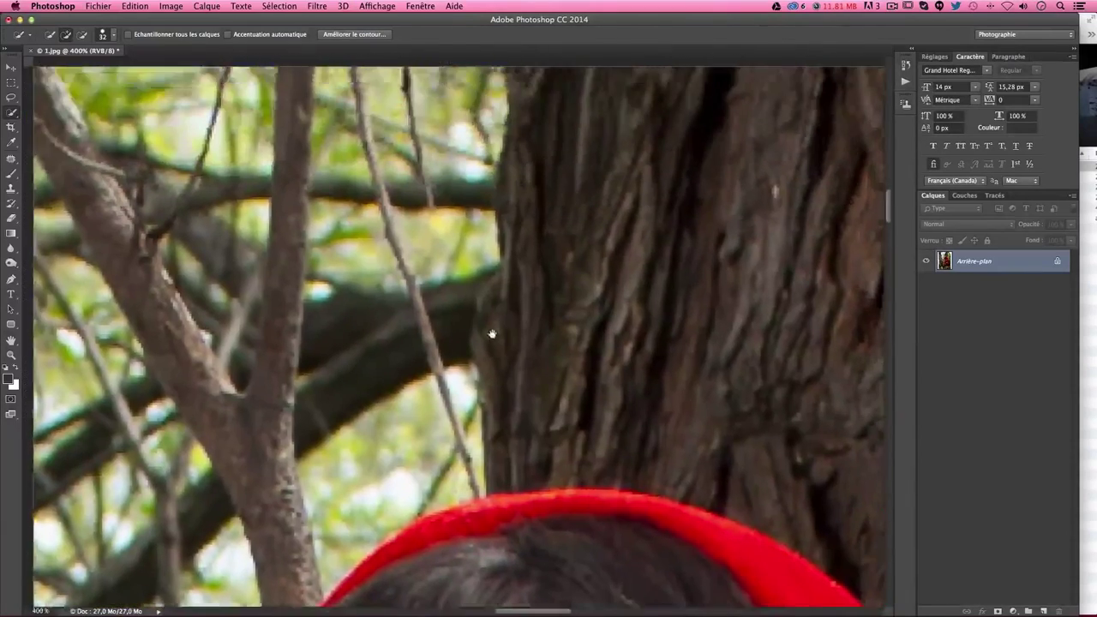
drag(471, 358, 447, 353)
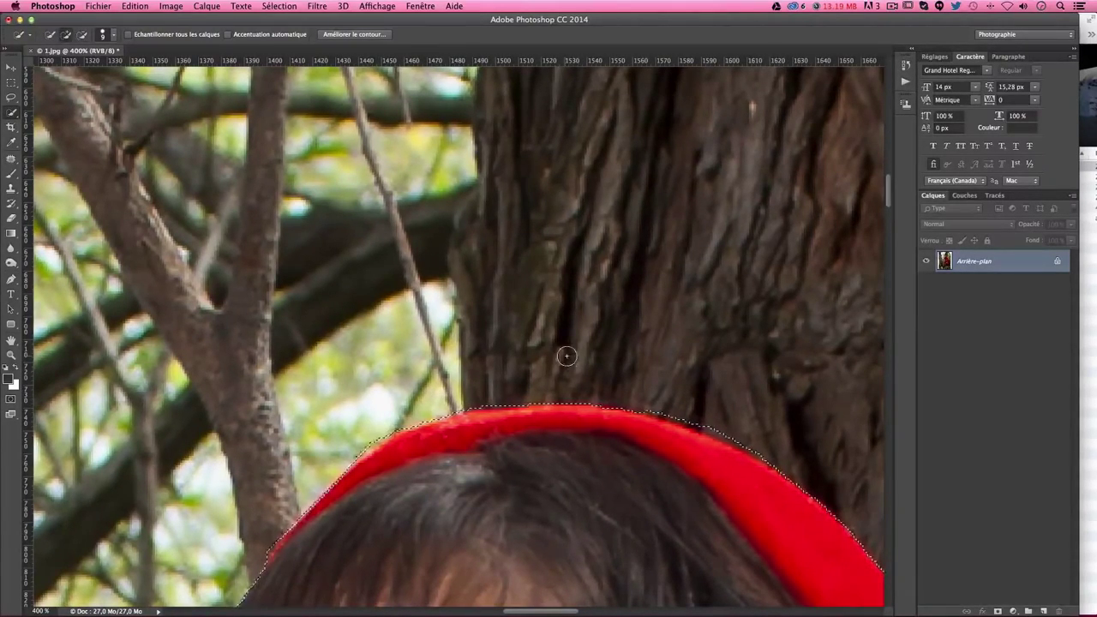
key(alt)
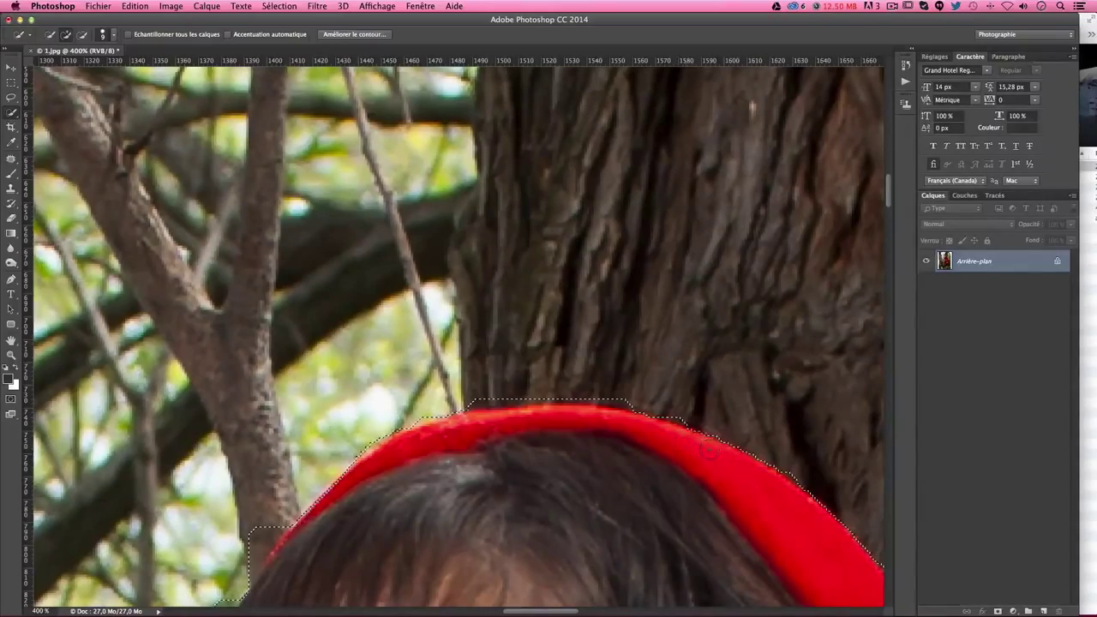
key(super+minus)
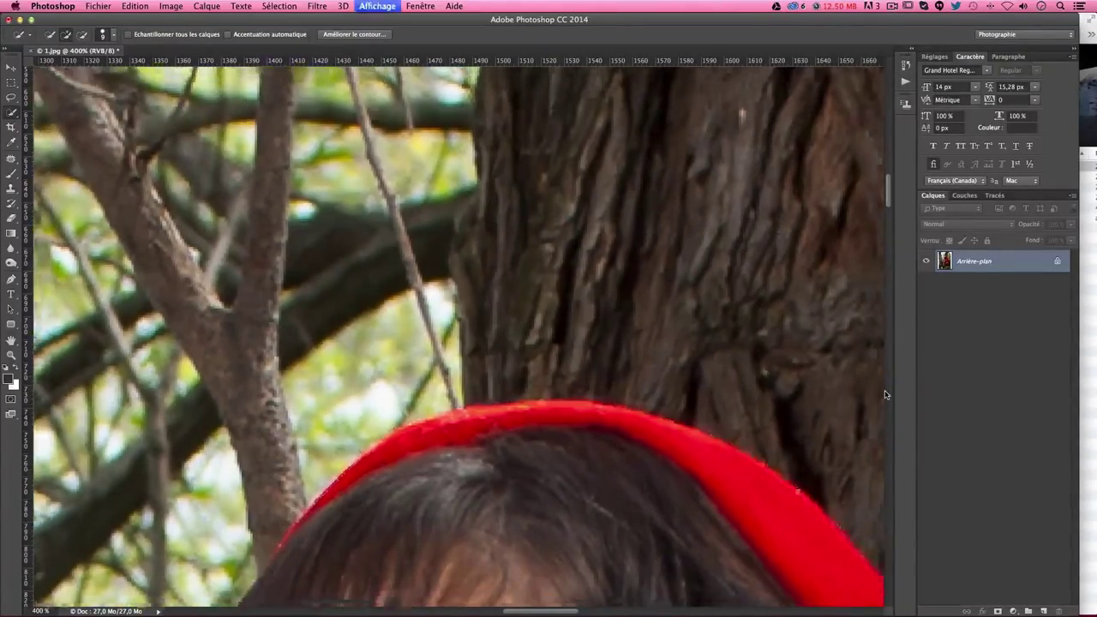
key(super+minus)
key(super+minus)
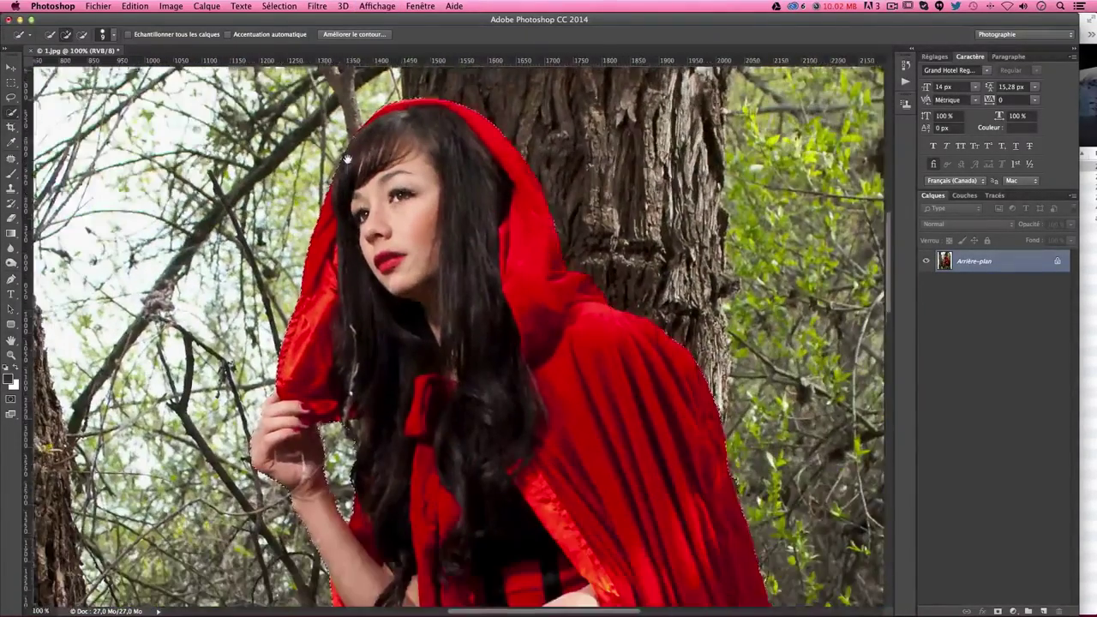
- Start Refine Edge with a 2.2 px radius and the On Black preview
click(353, 34)
drag(283, 134, 794, 98)
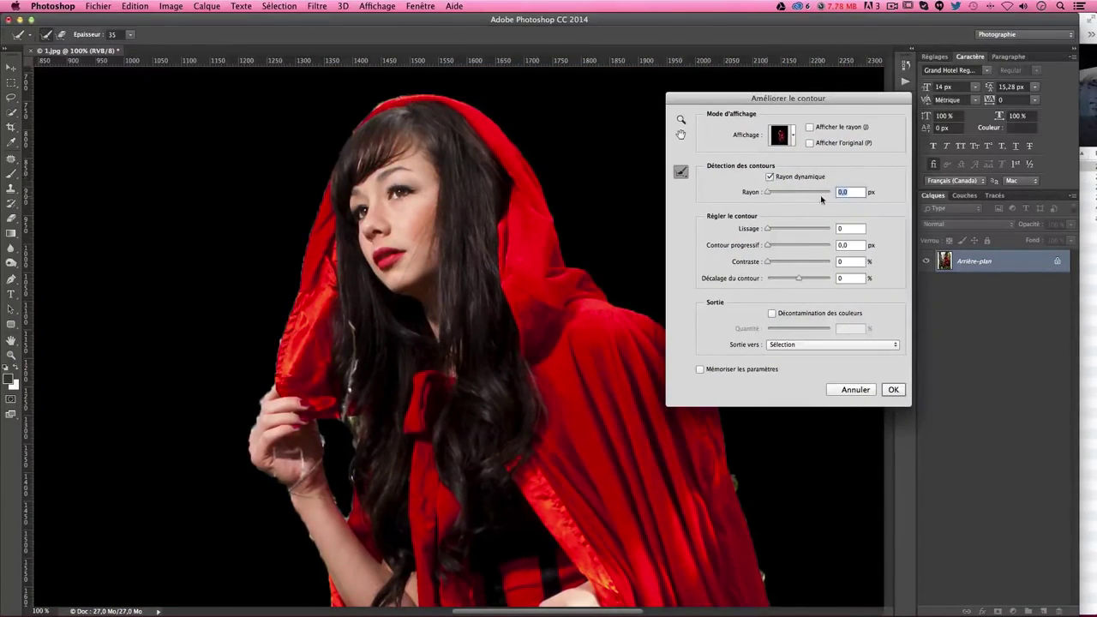
drag(770, 194, 776, 195)
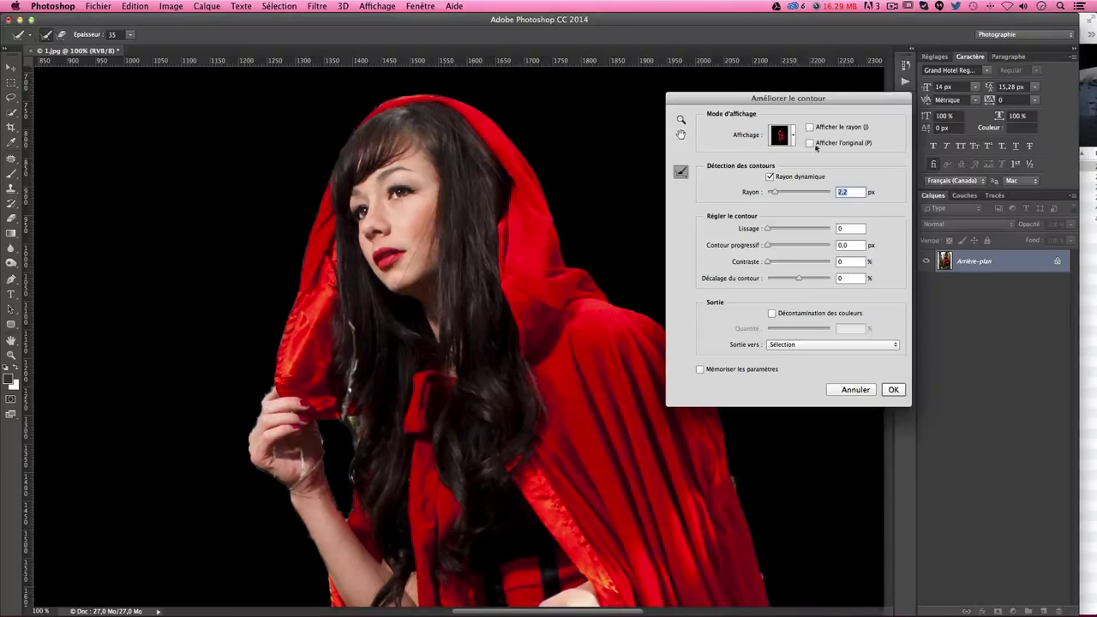
click(788, 135)
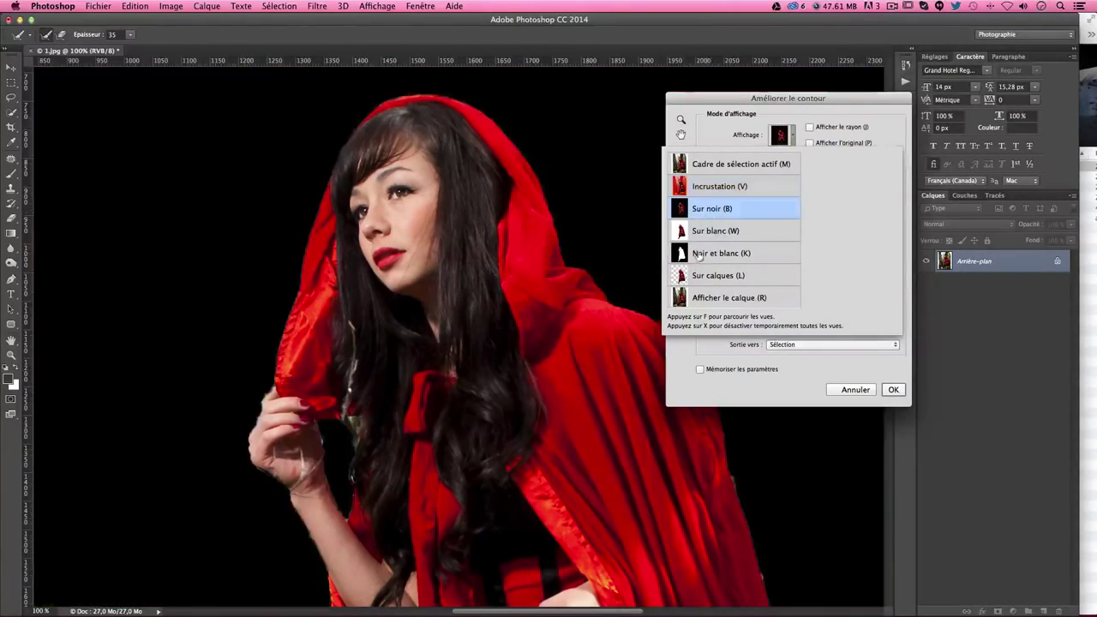
click(560, 174)
- Refine the edges across the top of the head, the hood and the cloak
drag(517, 188, 414, 280)
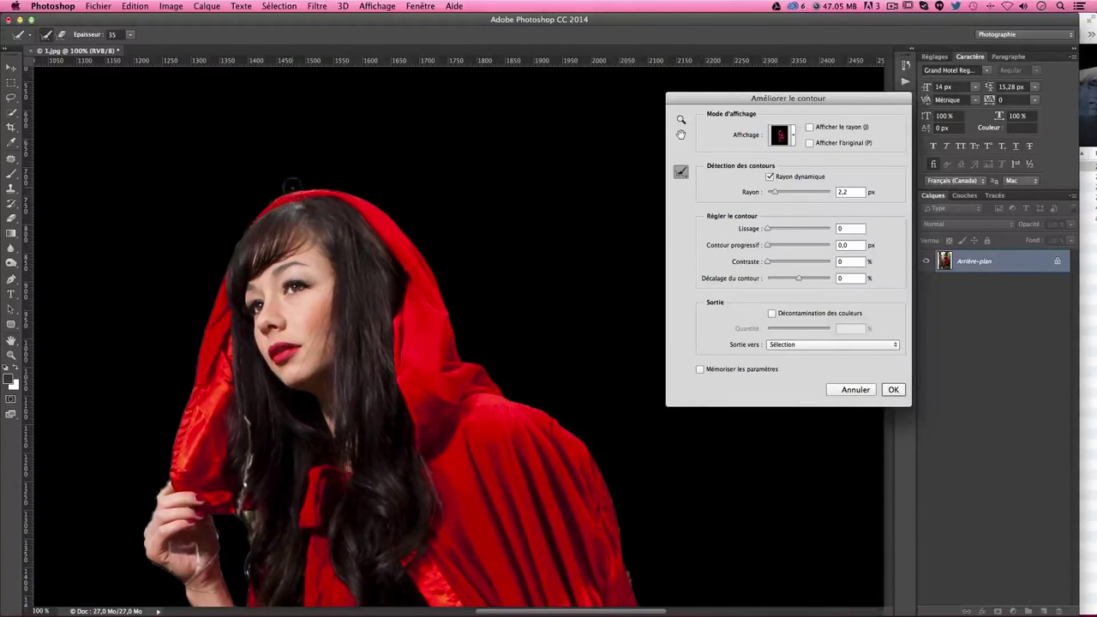
mouse_move(292, 185)
mouse_down()
mouse_move(376, 183)
mouse_move(445, 287)
mouse_up()
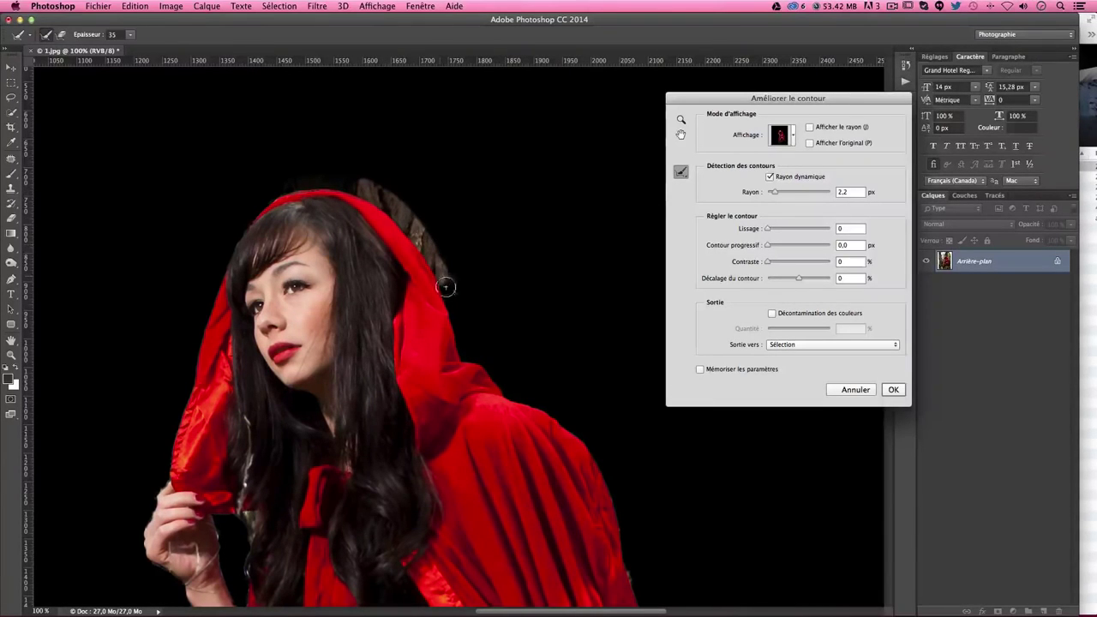
drag(500, 322, 401, 223)
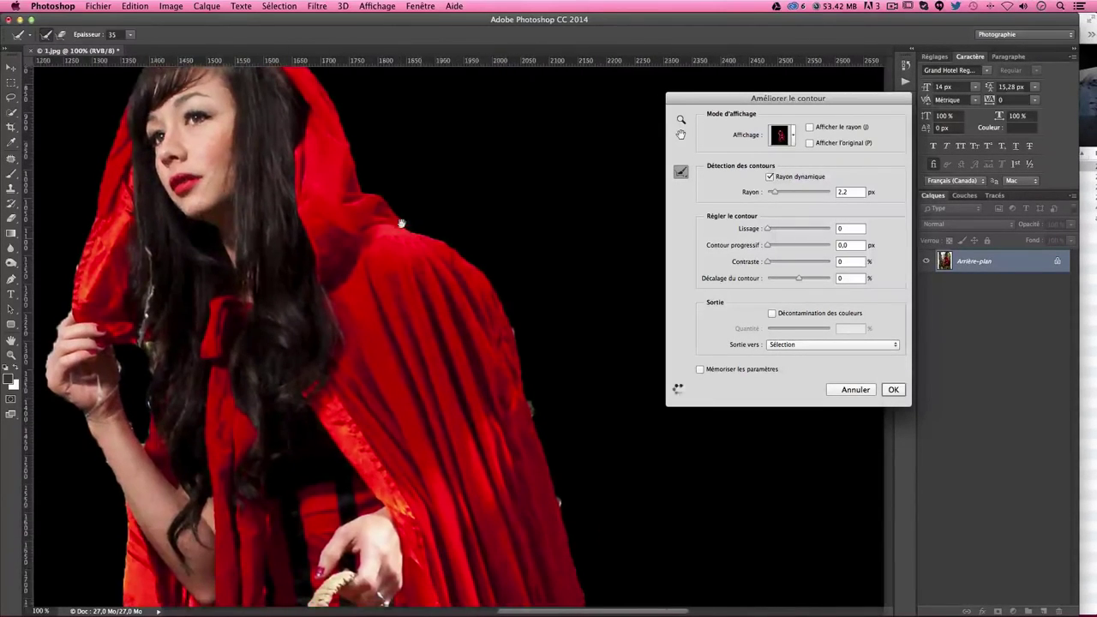
mouse_move(362, 167)
mouse_down()
mouse_move(424, 231)
mouse_move(567, 450)
mouse_move(428, 120)
mouse_move(528, 539)
mouse_move(539, 500)
mouse_move(530, 337)
mouse_up()
scroll(530, 329, down, 3)
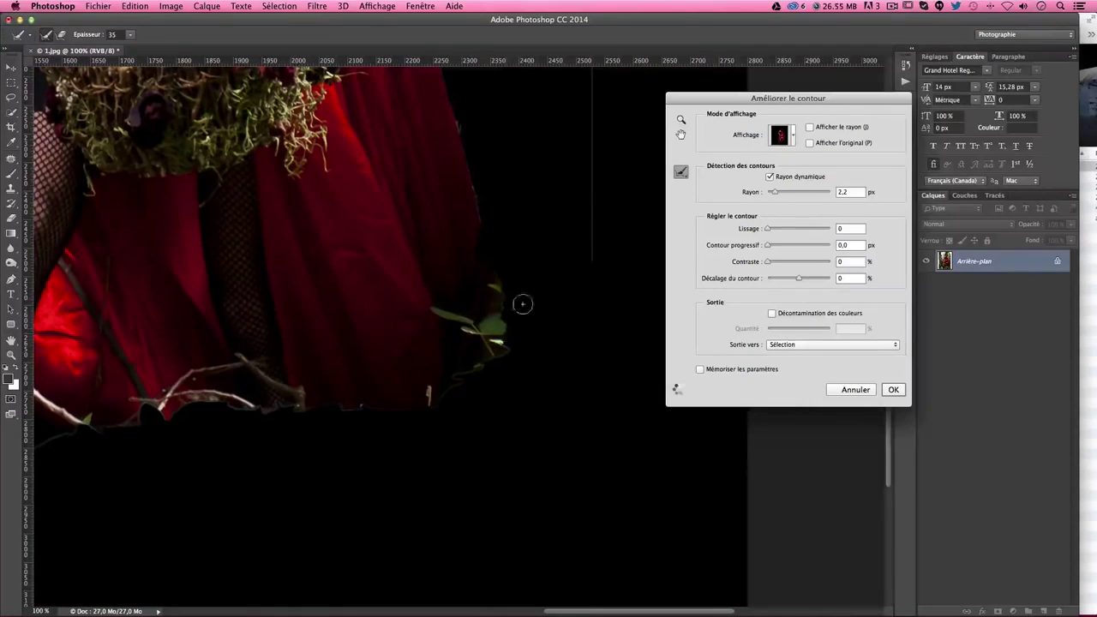
scroll(477, 152, up, 5)
drag(461, 117, 557, 575)
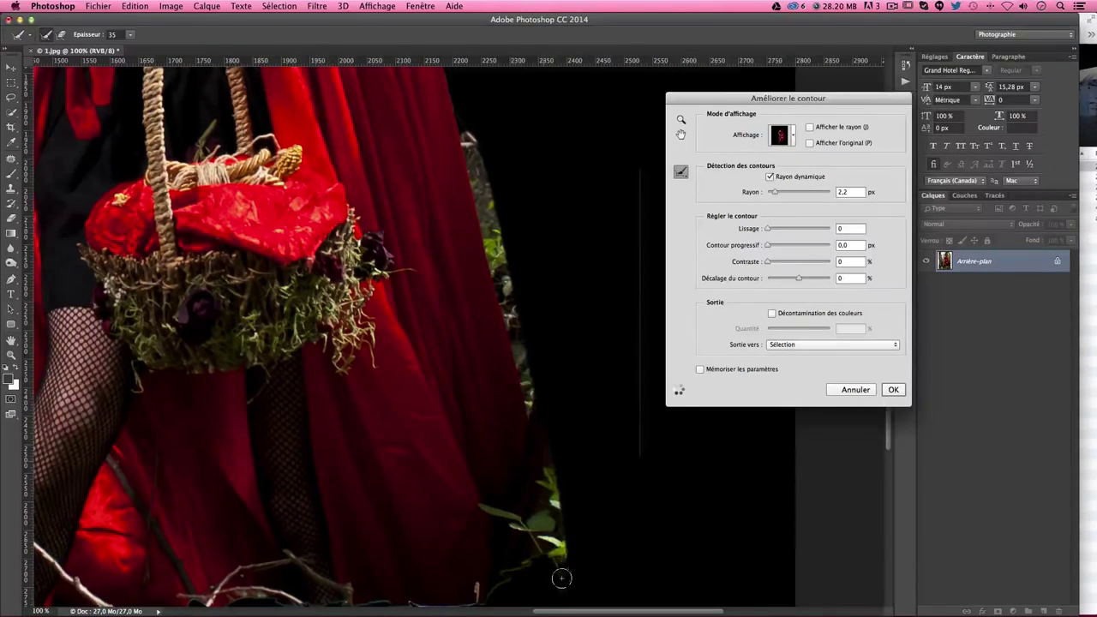
drag(164, 474, 481, 448)
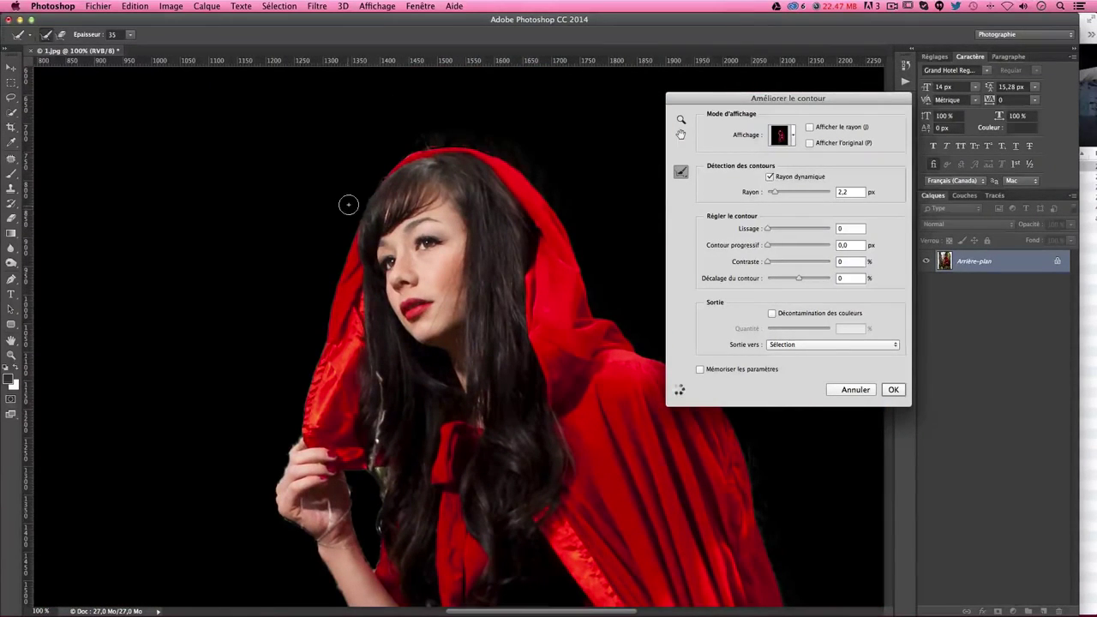
- Refine the hood's top-left edge, the foliage beside it, and the edges near the raised hand
mouse_move(368, 176)
mouse_down()
mouse_move(274, 497)
mouse_move(277, 522)
mouse_move(311, 553)
mouse_up()
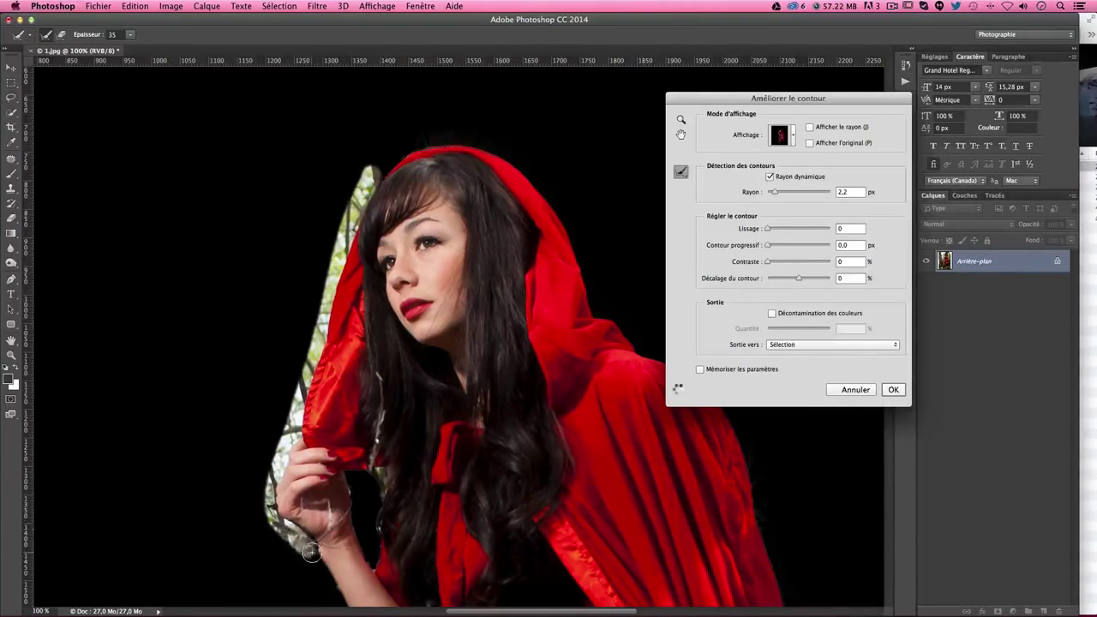
drag(346, 406, 359, 25)
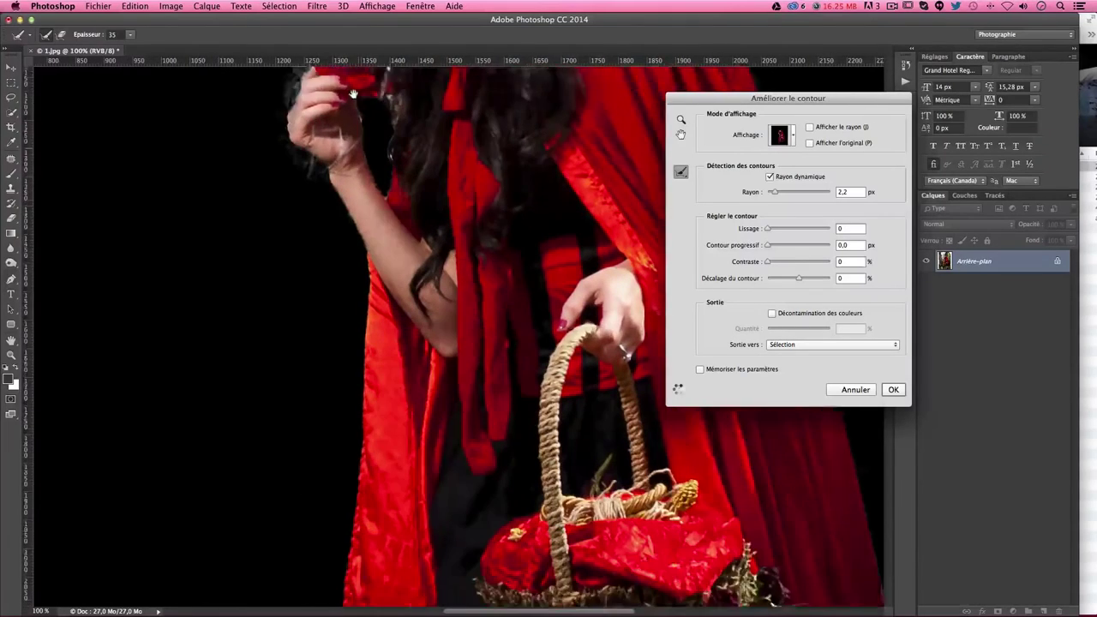
mouse_move(308, 120)
mouse_down()
mouse_move(278, 99)
mouse_move(332, 161)
mouse_move(358, 255)
mouse_move(330, 604)
mouse_up()
drag(375, 480, 385, 91)
mouse_move(377, 283)
mouse_down()
mouse_move(372, 98)
mouse_move(333, 461)
mouse_move(355, 518)
mouse_up()
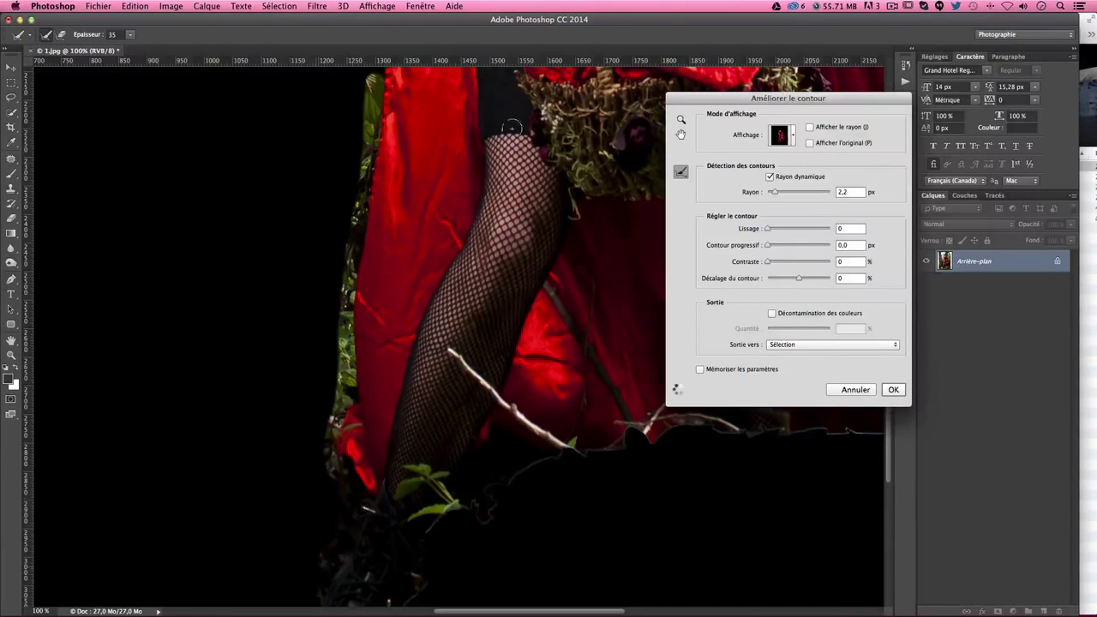
scroll(418, 397, up, 10)
scroll(418, 398, right, 5)
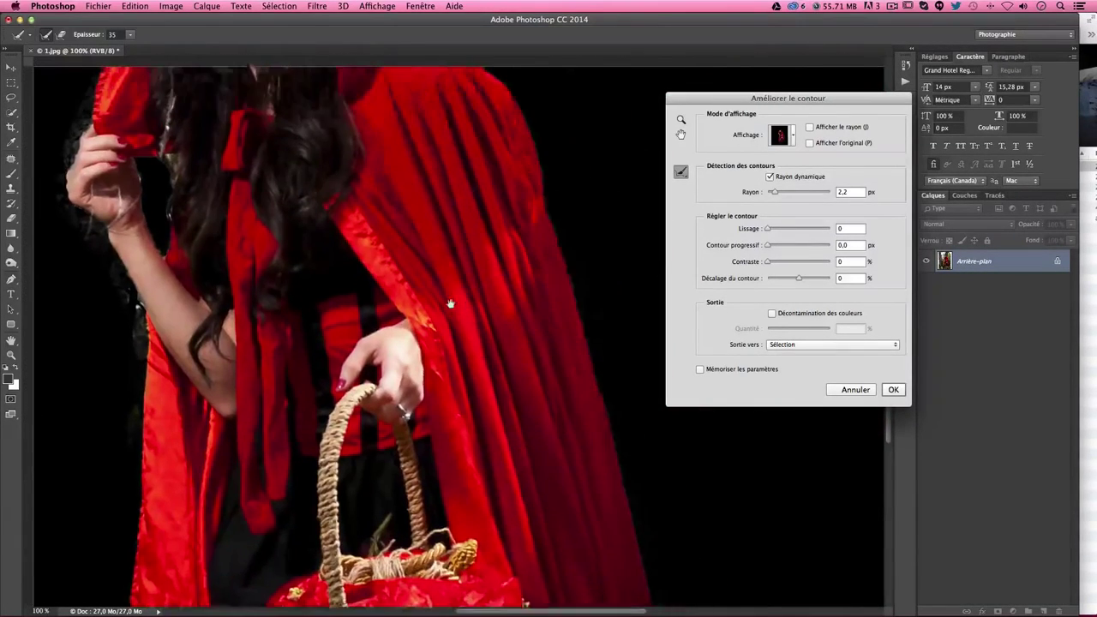
scroll(450, 303, up, 5)
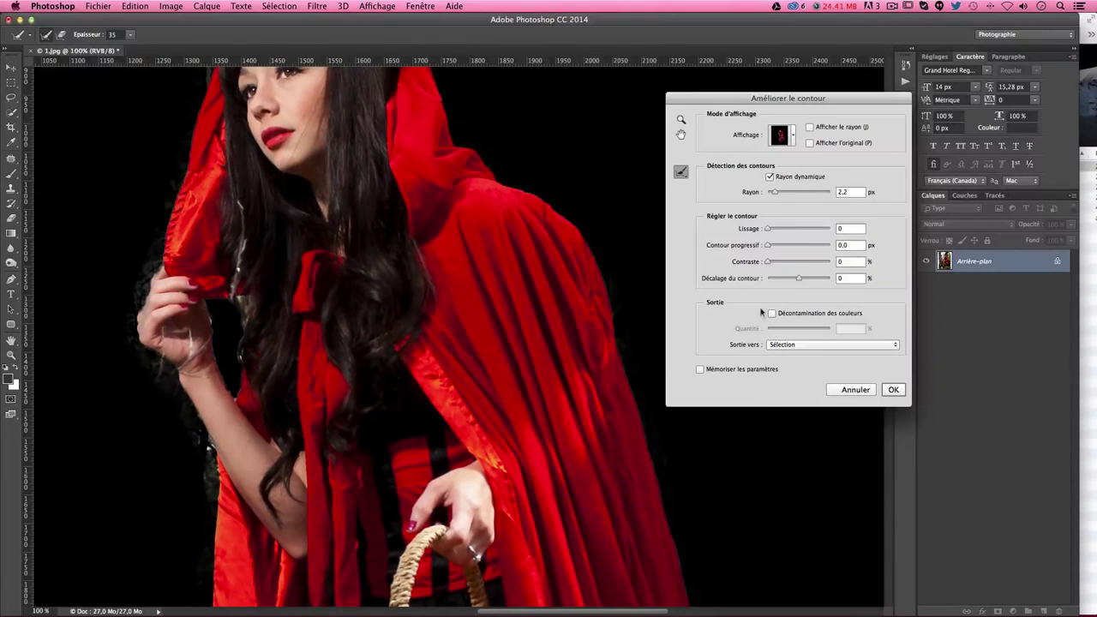
- Output the refined selection as a new layer with mask and confirm
click(782, 346)
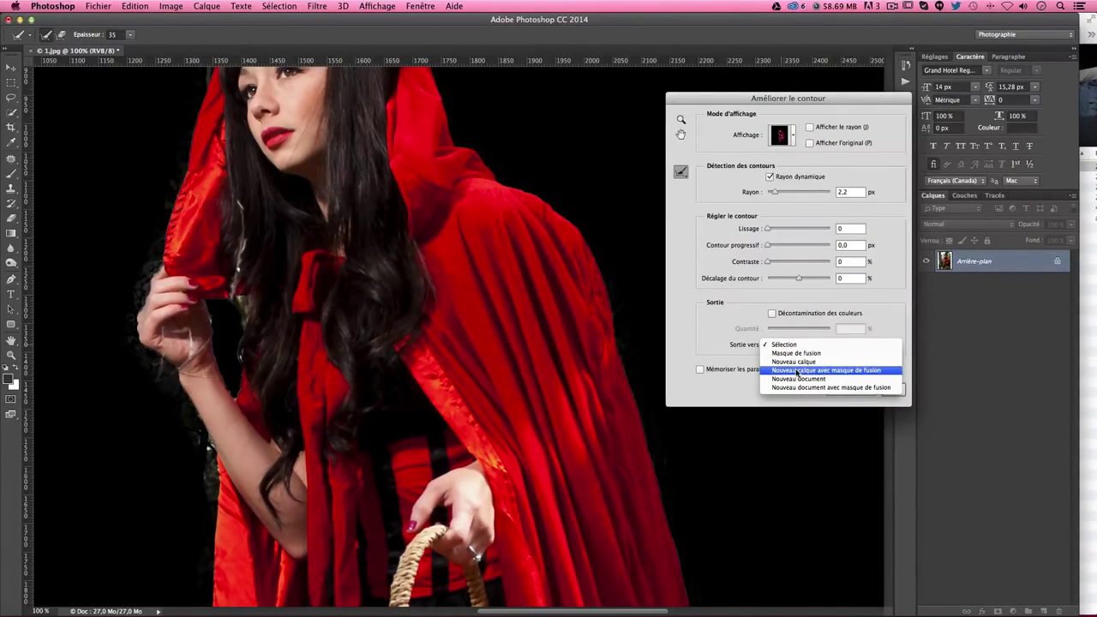
click(797, 373)
click(896, 390)
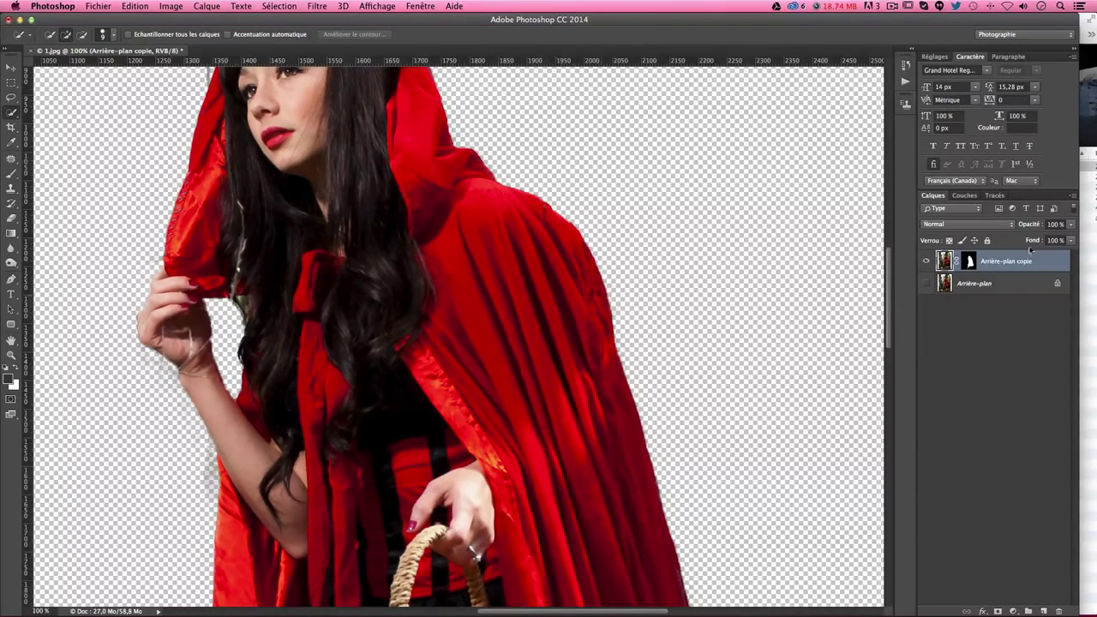
key(super+minus)
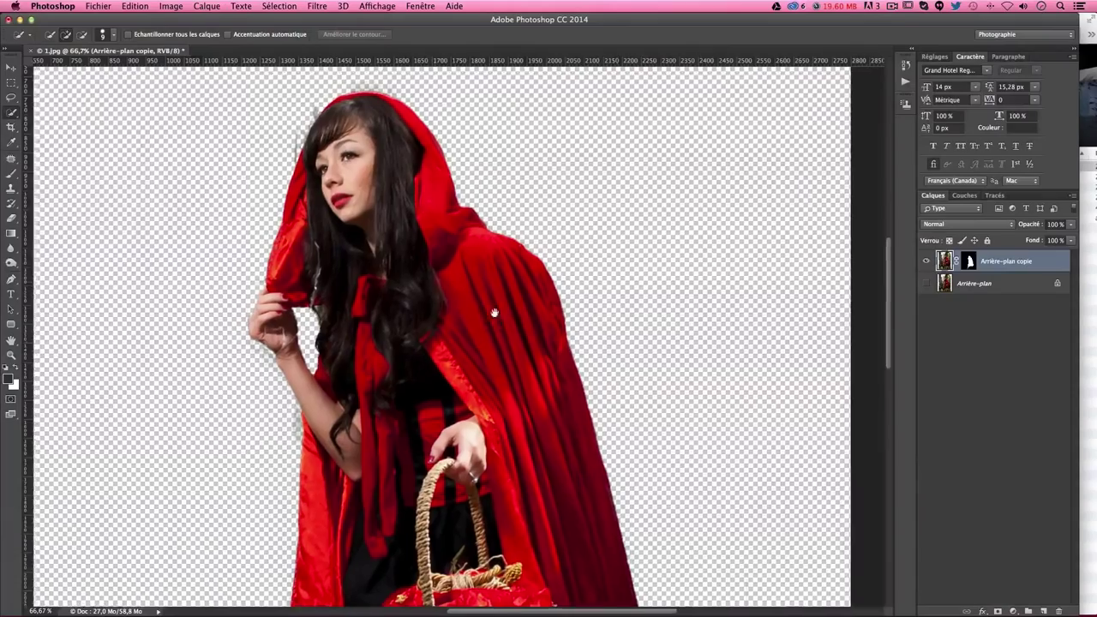
- Zoom out to the whole canvas and move the girl left and slightly up
scroll(498, 314, down, 5)
scroll(497, 314, down, 3)
scroll(614, 287, left, 2)
scroll(614, 287, up, 5)
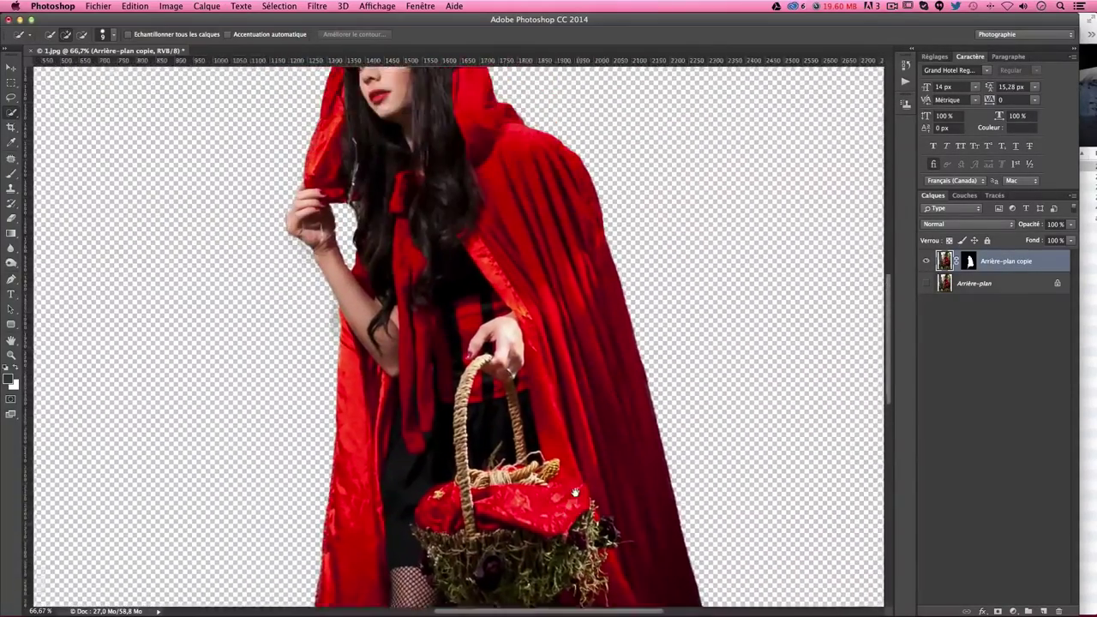
scroll(600, 360, up, 2)
scroll(591, 408, up, 1)
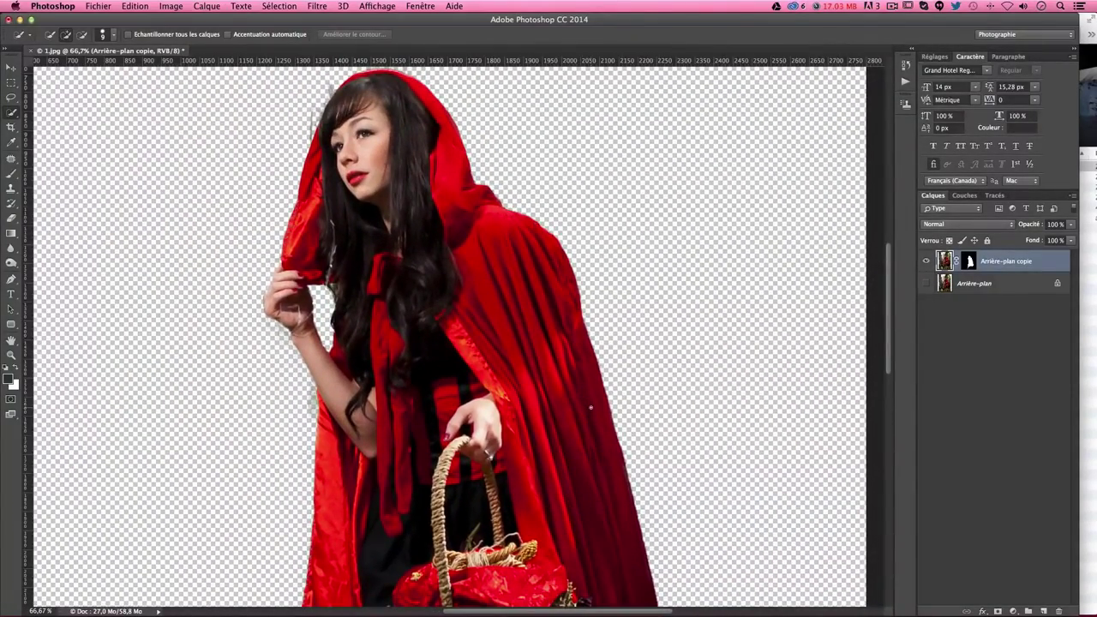
key(ctrl+minus)
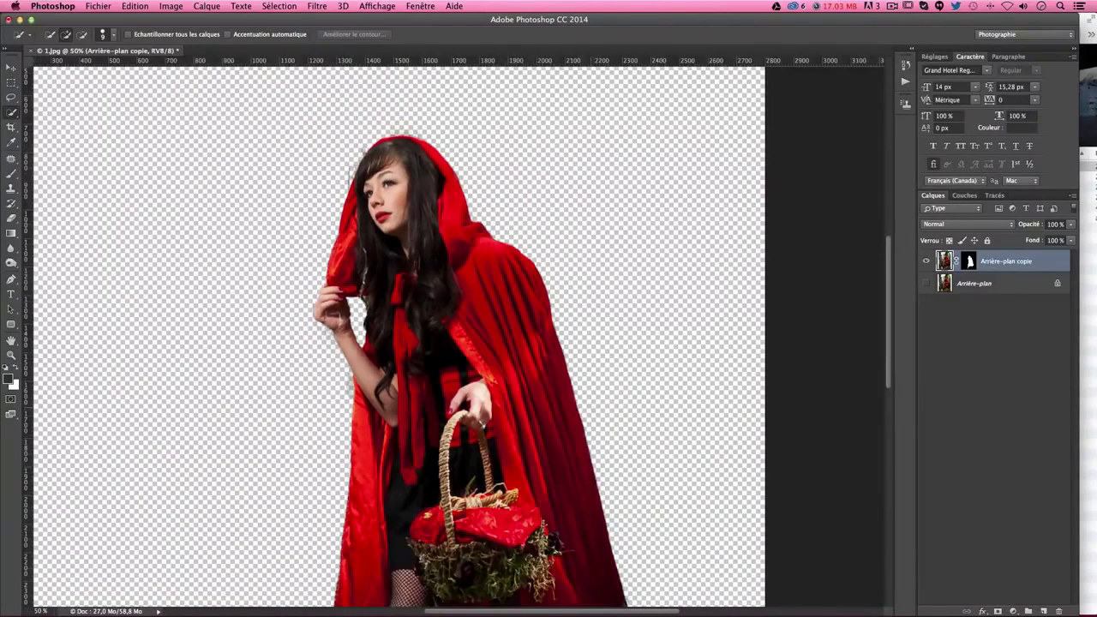
drag(547, 412, 654, 361)
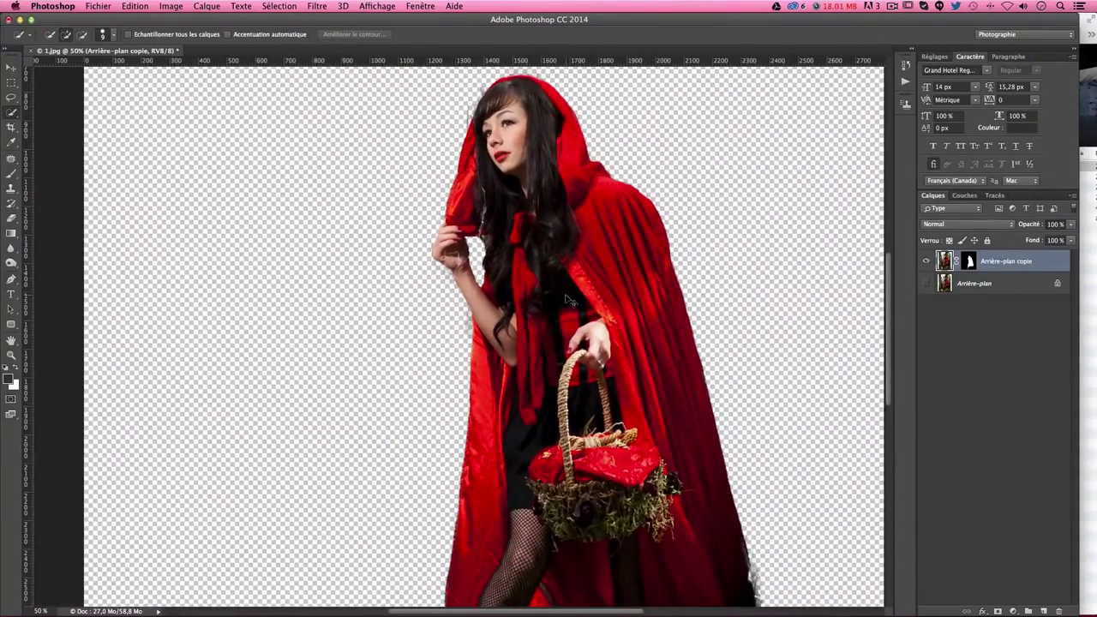
key(ctrl+minus)
key(ctrl+minus)
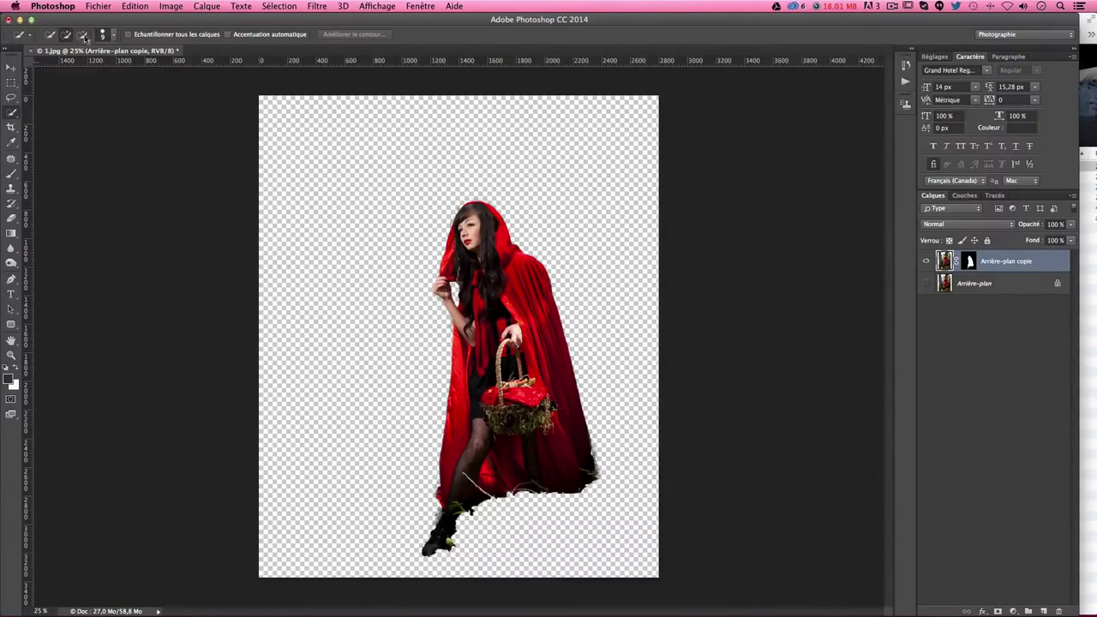
click(17, 66)
drag(521, 322, 406, 321)
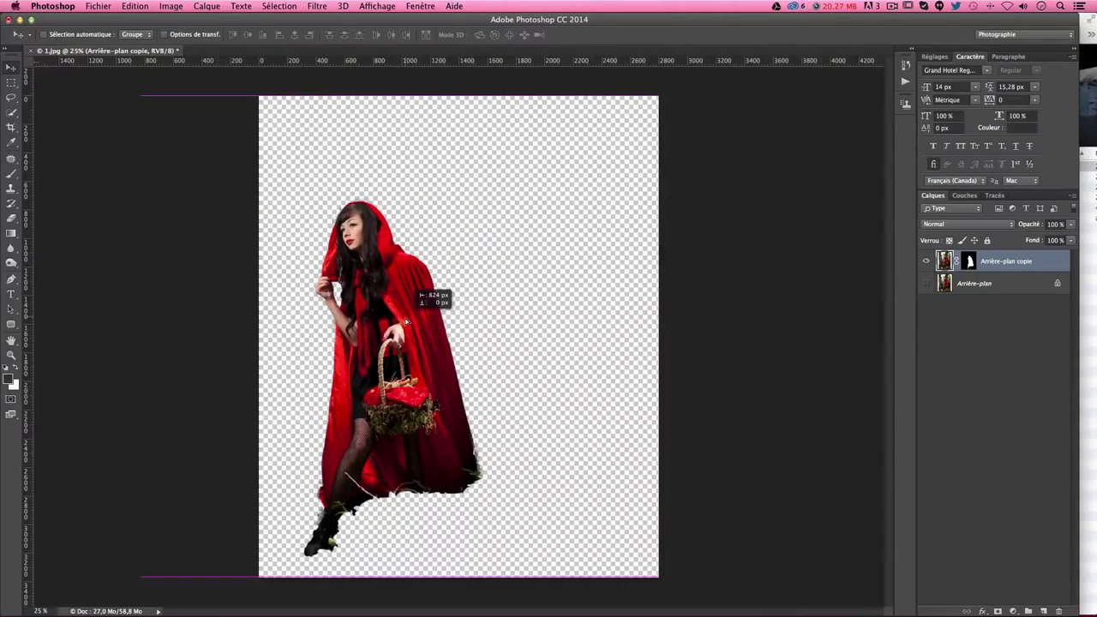
drag(407, 321, 407, 314)
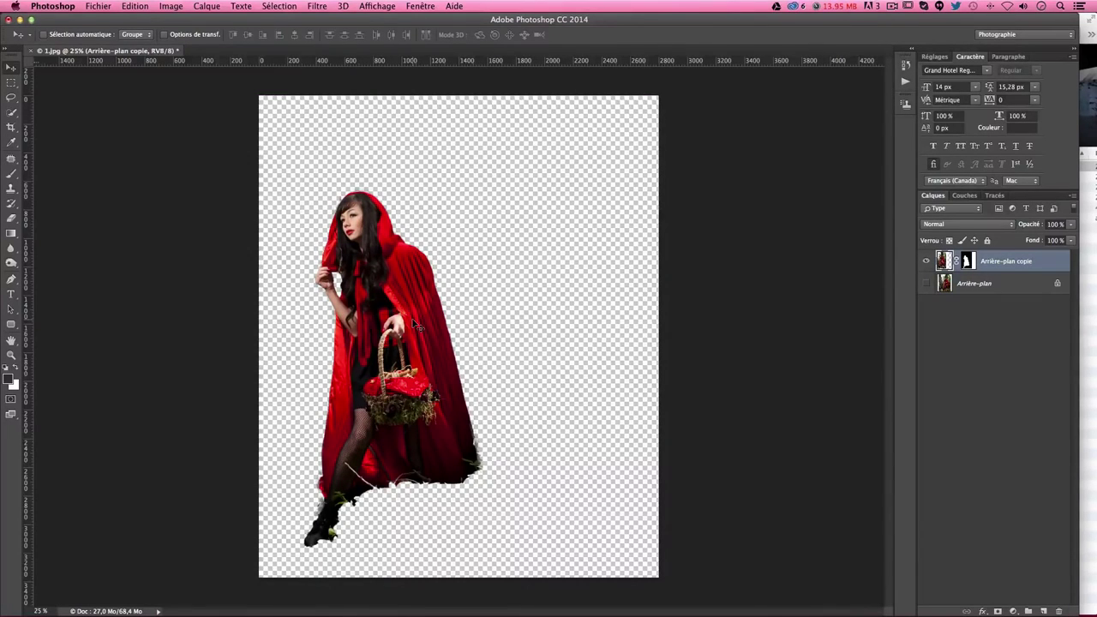
- Bring the compositing-chap-rouge folder forward in Finder and select 2.png
click(1091, 199)
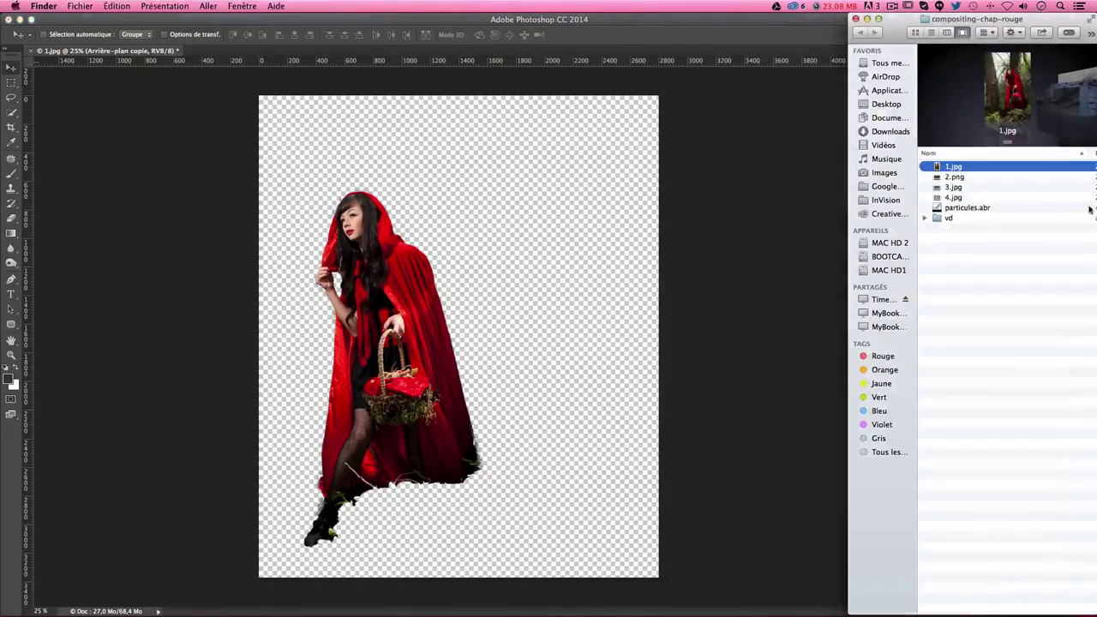
click(948, 178)
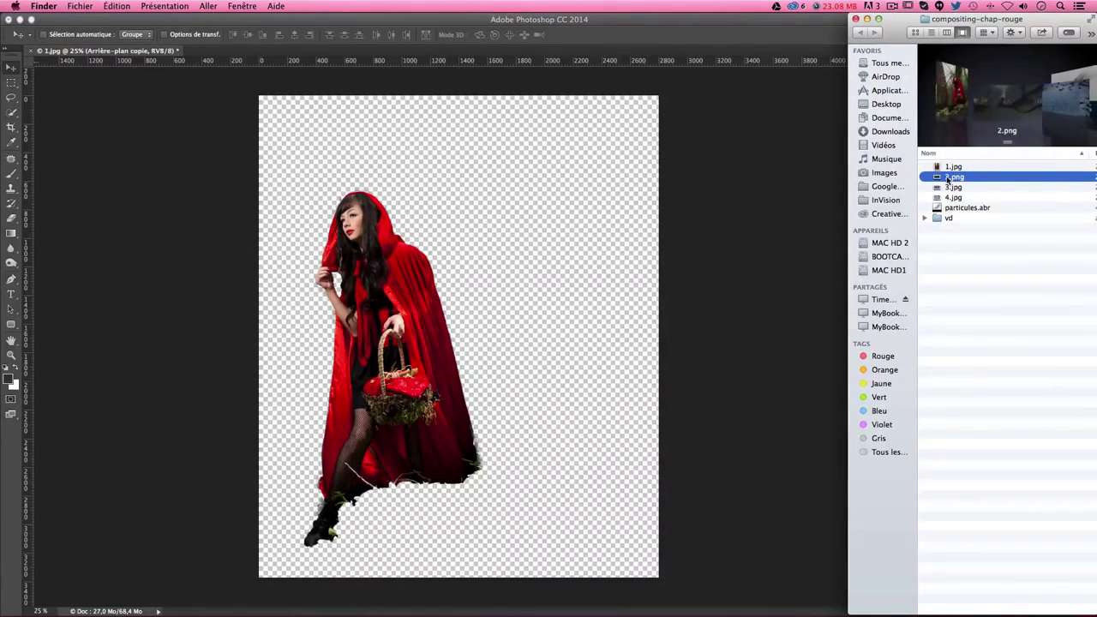
right_click(954, 179)
mouse_move(819, 195)
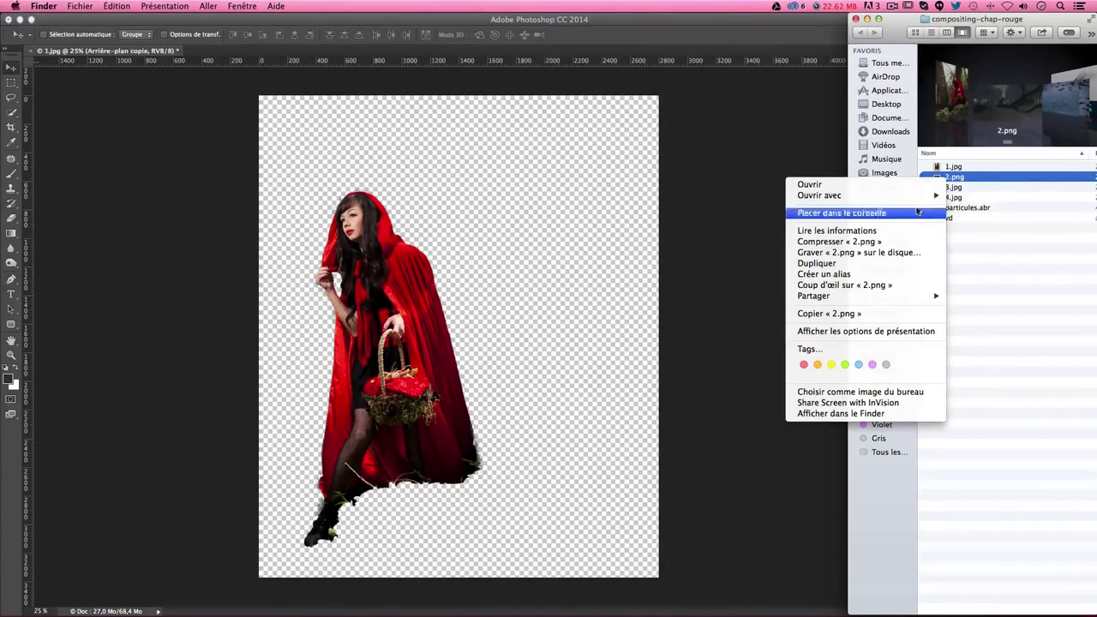
click(969, 187)
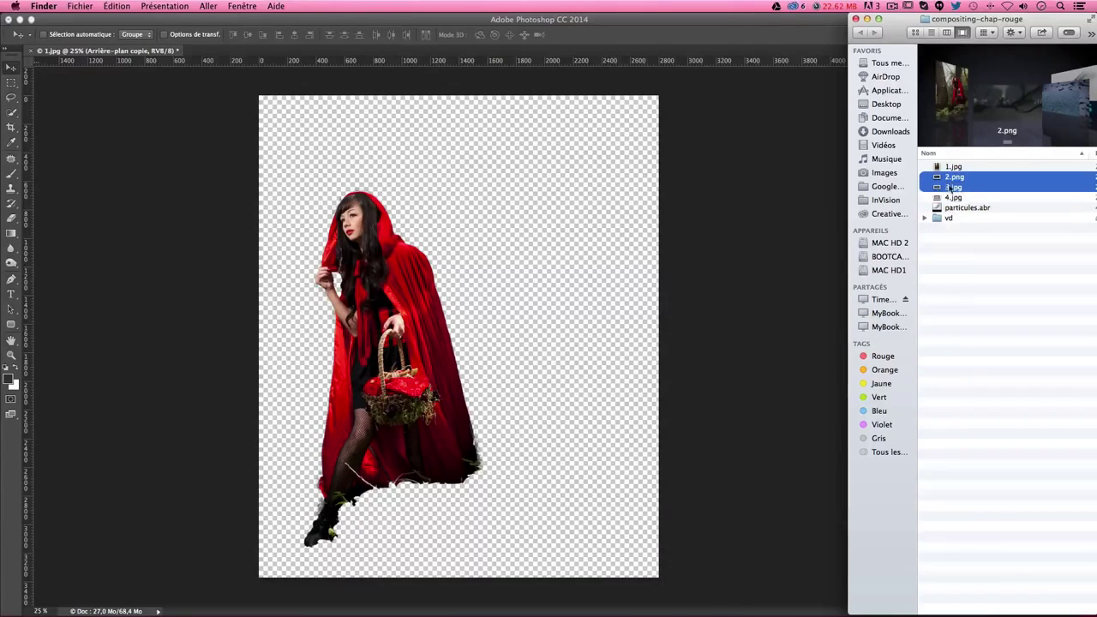
- Place 2.png enlarged to about 147.5% at the canvas top, beneath the girl's layer
drag(936, 182, 595, 191)
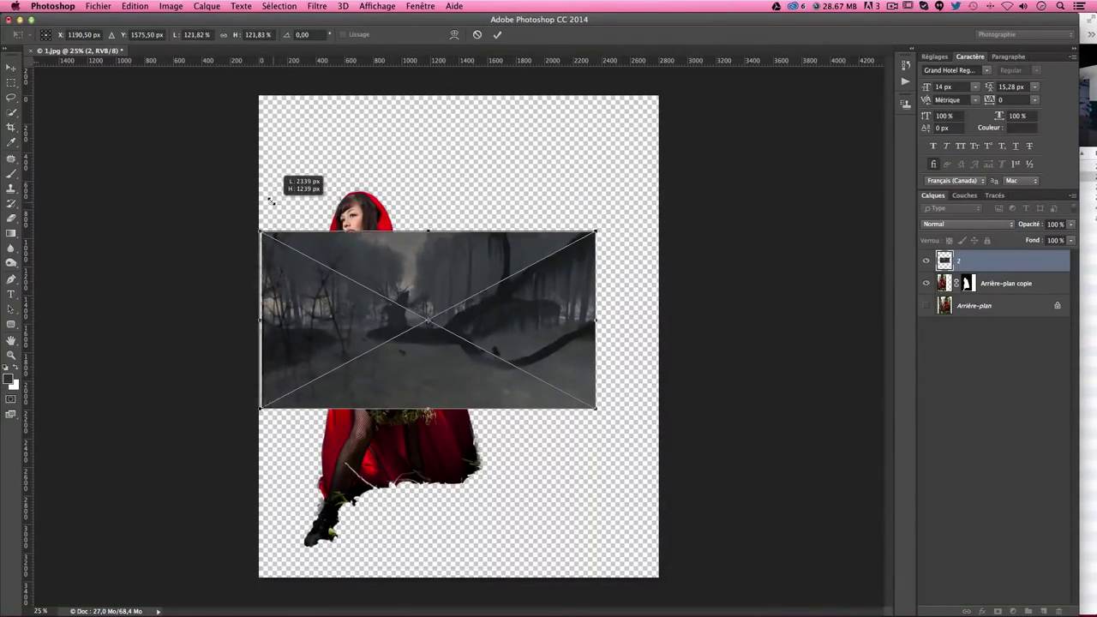
drag(322, 265, 317, 207)
drag(589, 240, 655, 187)
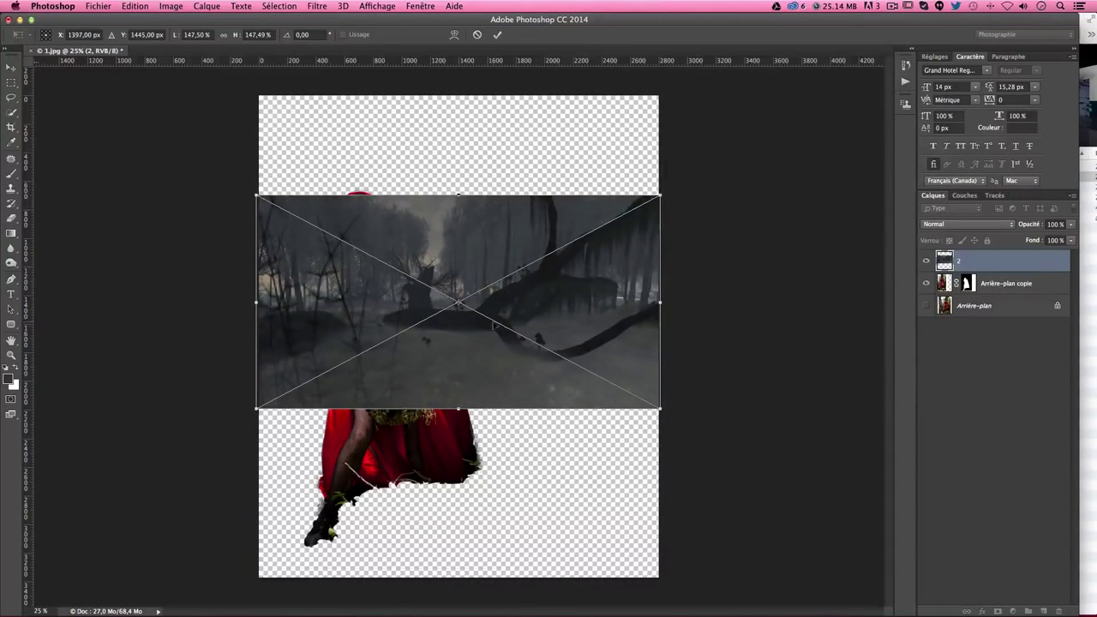
drag(492, 324, 507, 225)
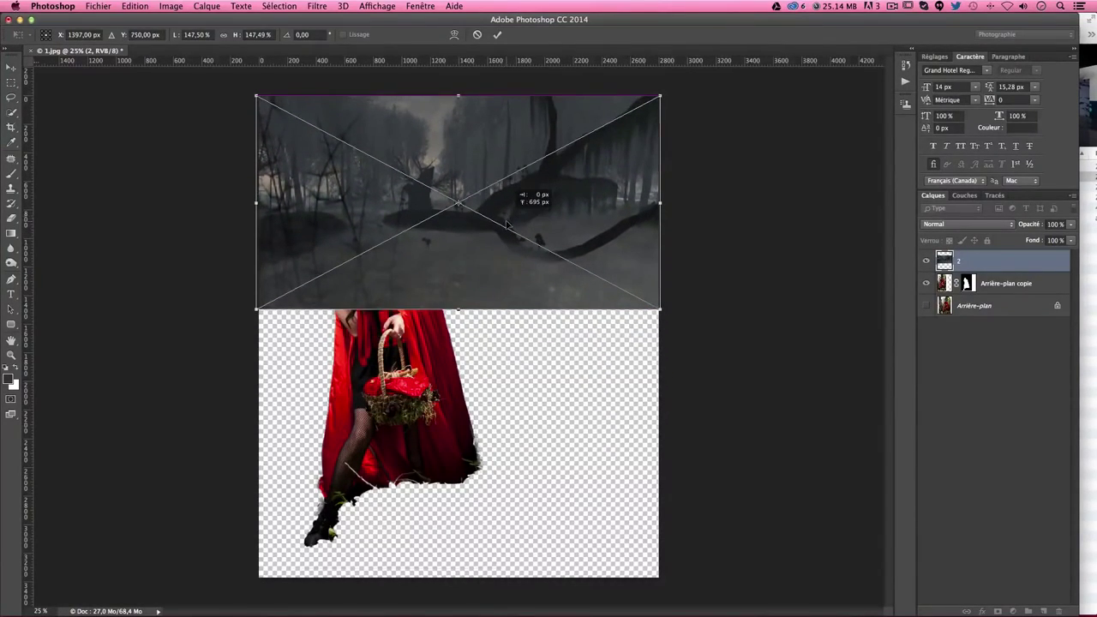
key(Return)
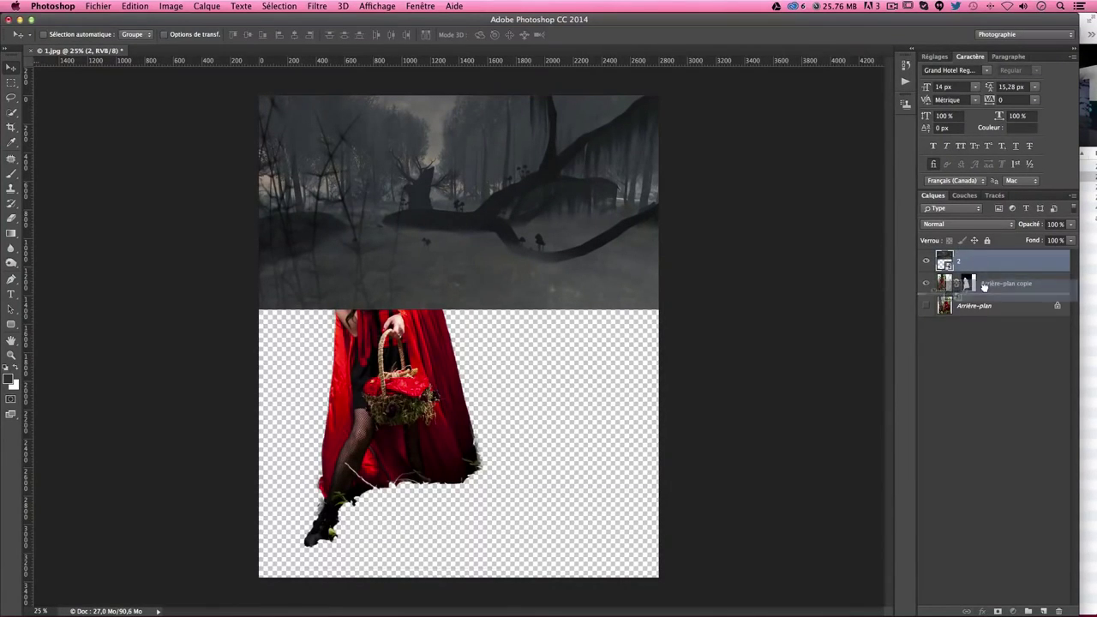
drag(977, 261, 986, 289)
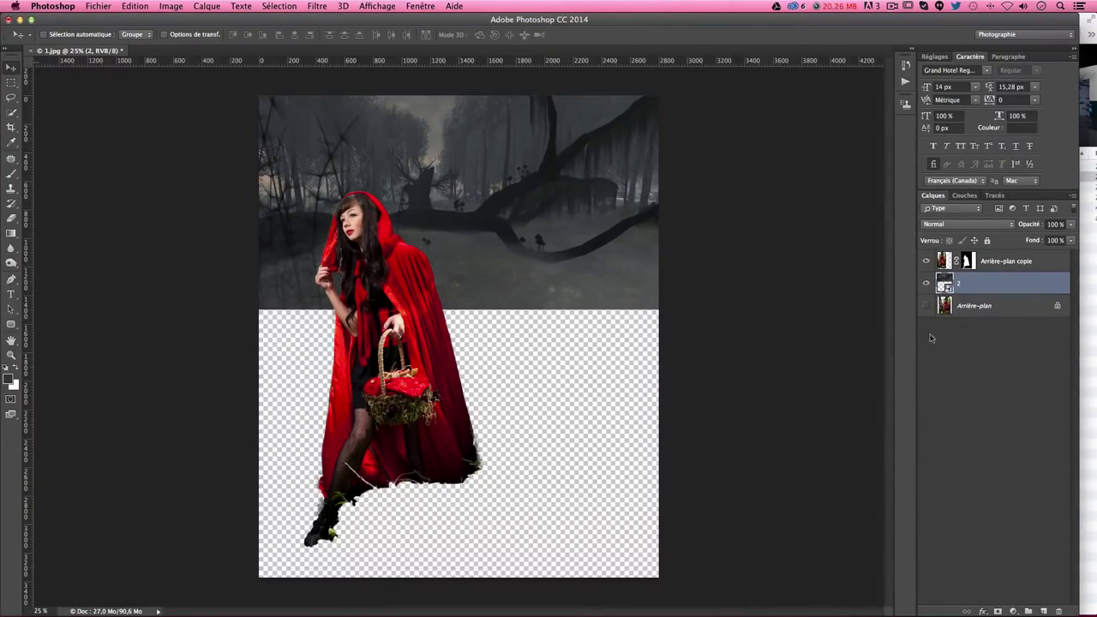
- Rename the forest layer 'image2' and the girl's layer 'chap rouge'
double_click(964, 284)
text(2)
key(Return)
double_click(996, 261)
text(chap)
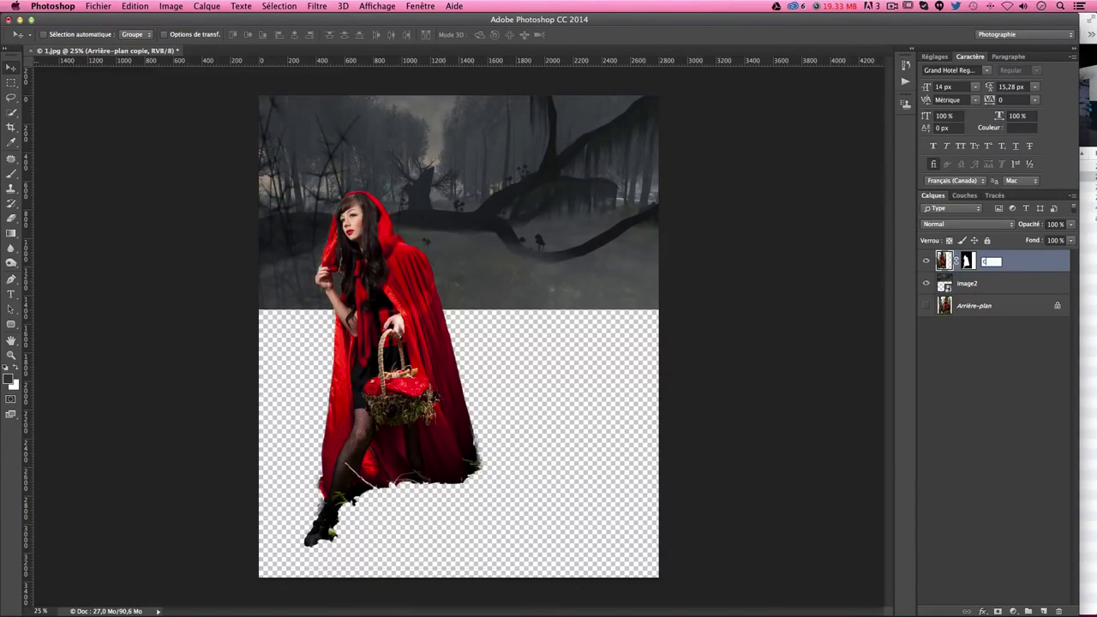
text( rouge)
key(Return)
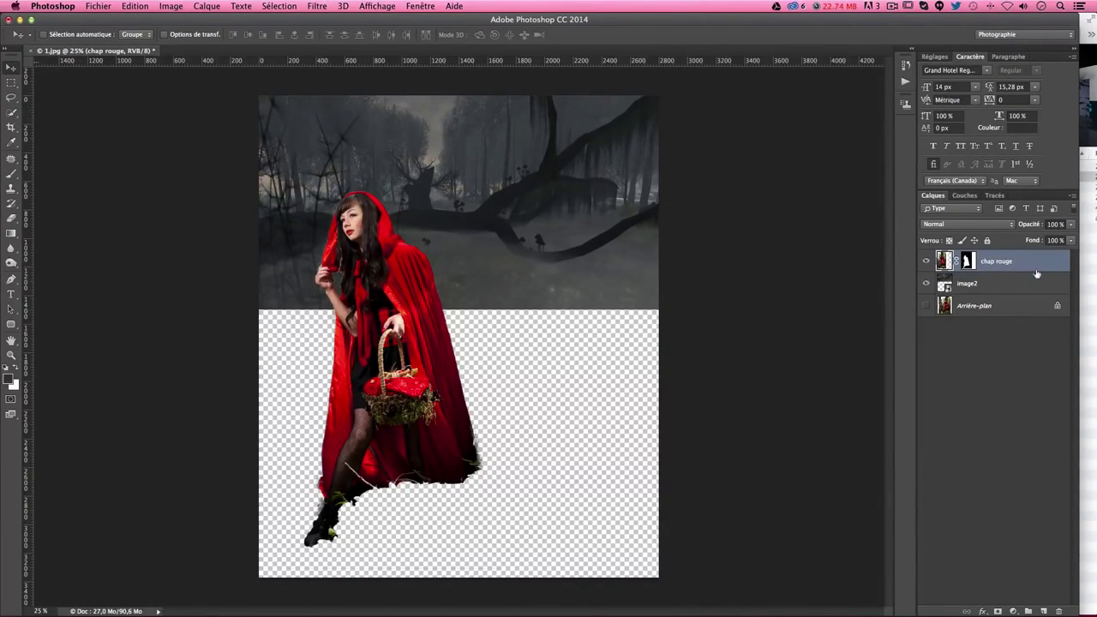
- Add a new empty layer named 'fond' above Arrière-plan
click(982, 310)
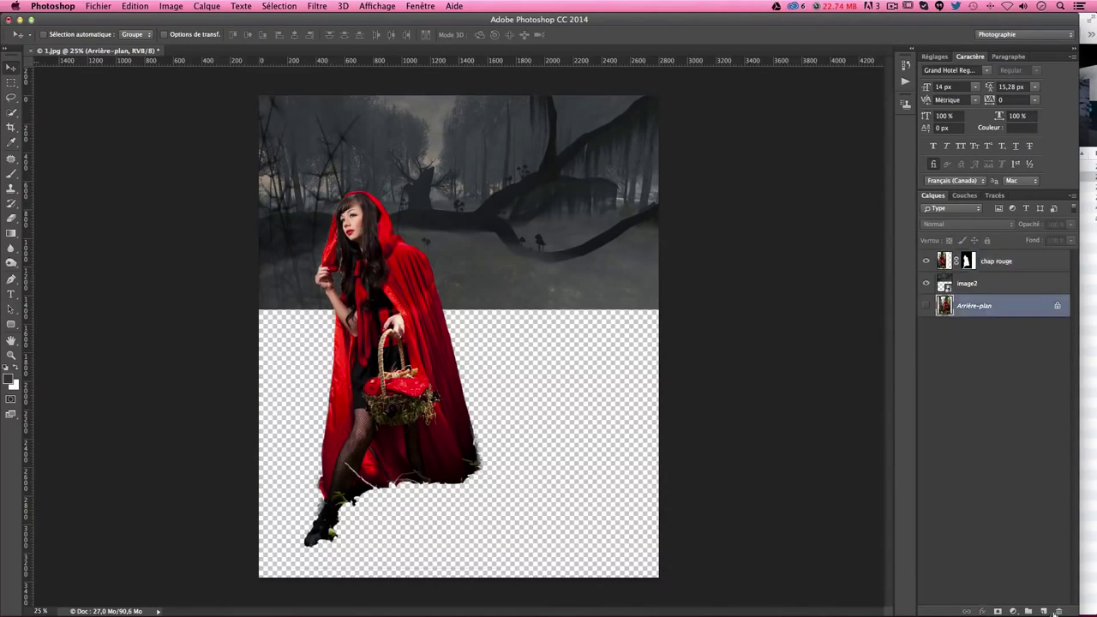
click(1043, 611)
double_click(965, 305)
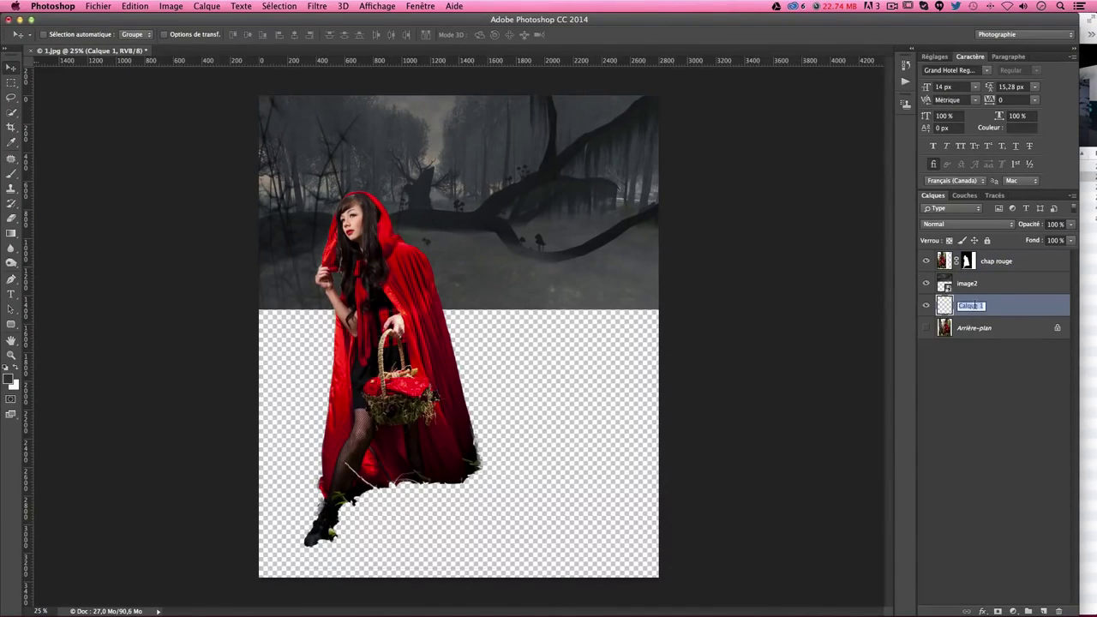
text(fond)
key(Return)
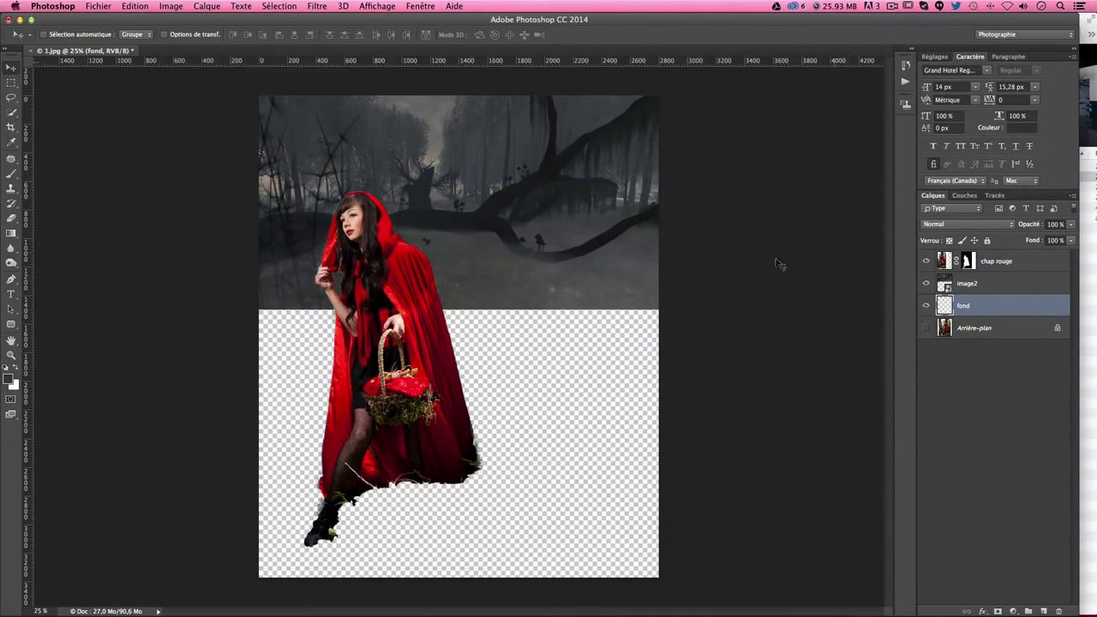
- Sample the forest's grey #50524f as the foreground colour
click(8, 378)
drag(471, 130, 776, 161)
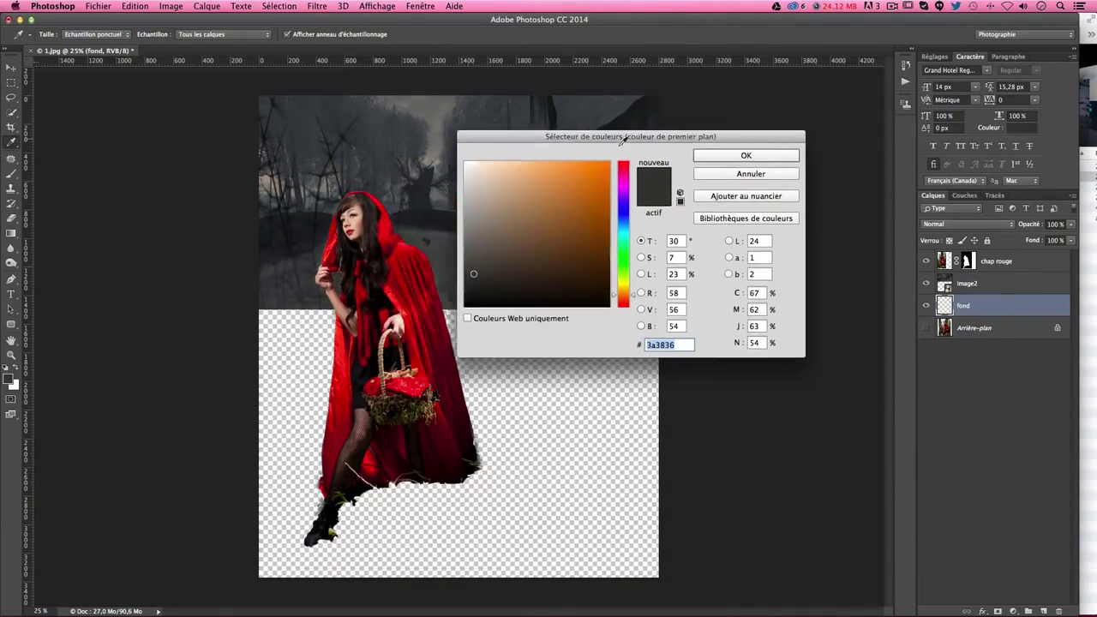
click(527, 305)
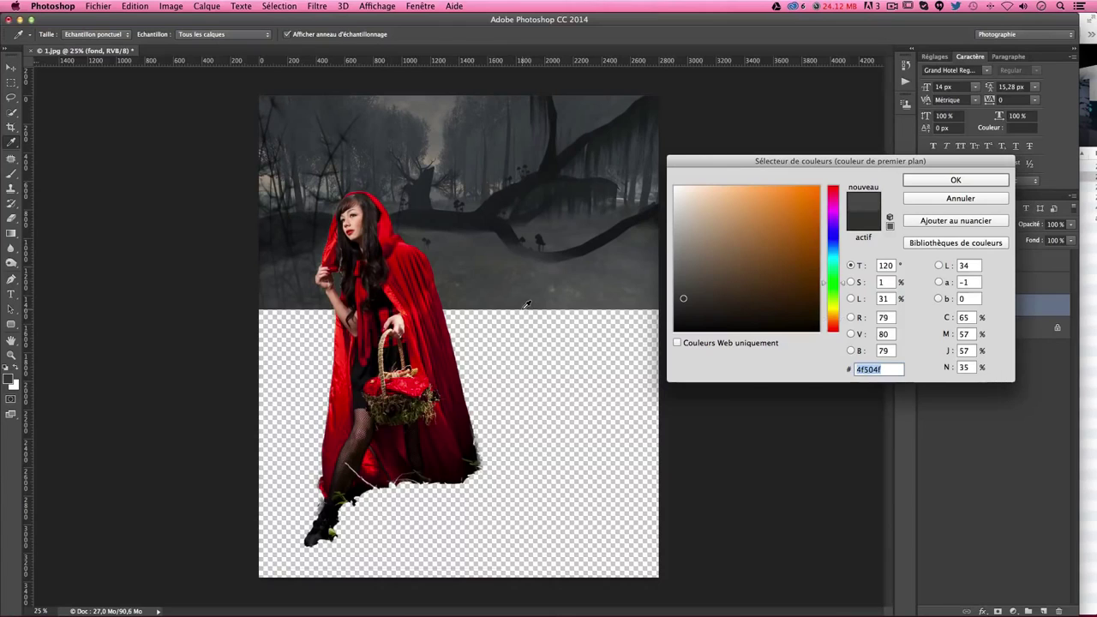
click(527, 305)
click(527, 305)
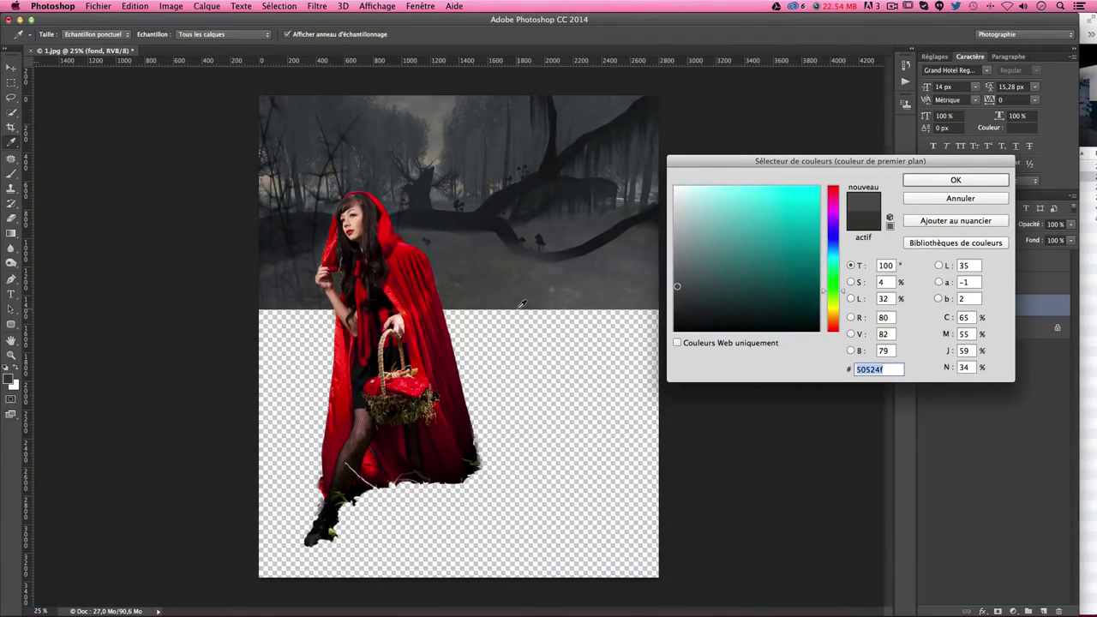
click(522, 303)
key(Return)
key(v)
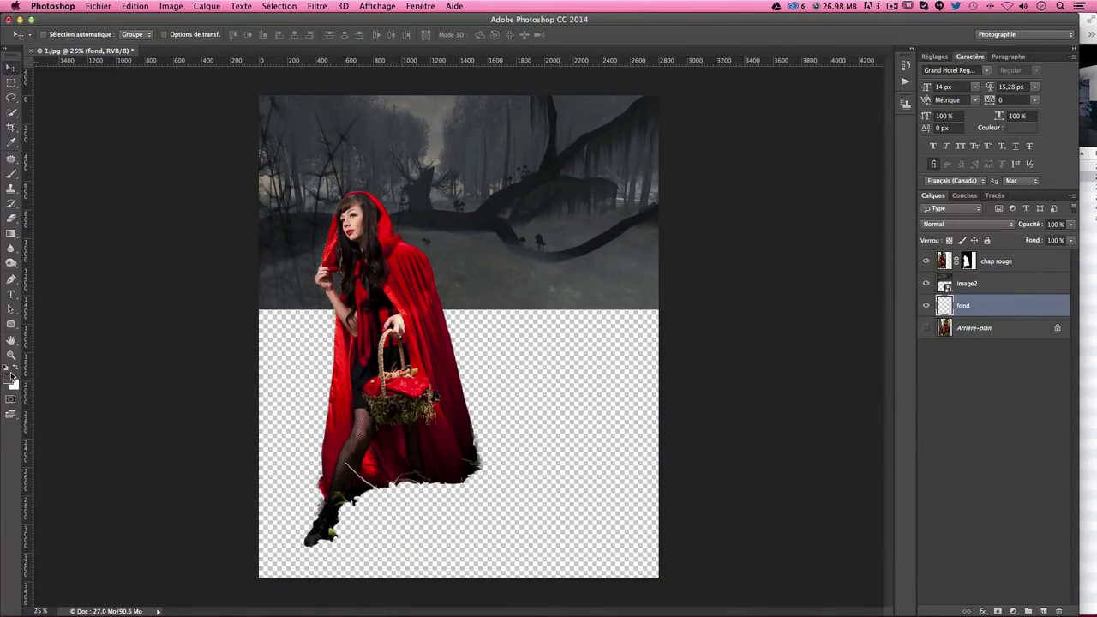
click(11, 378)
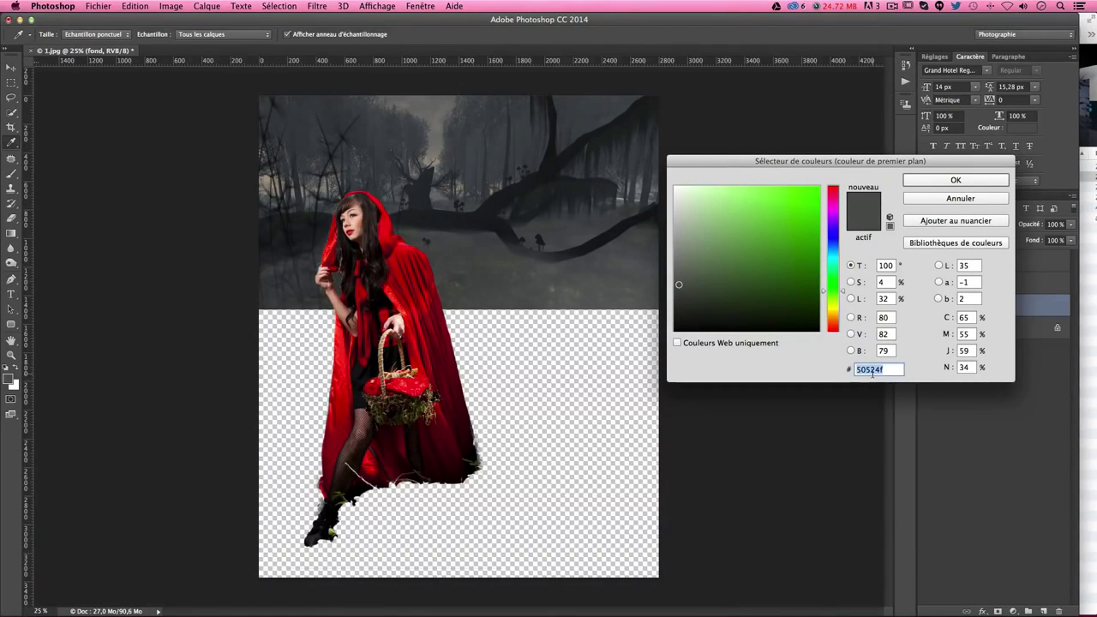
key(Return)
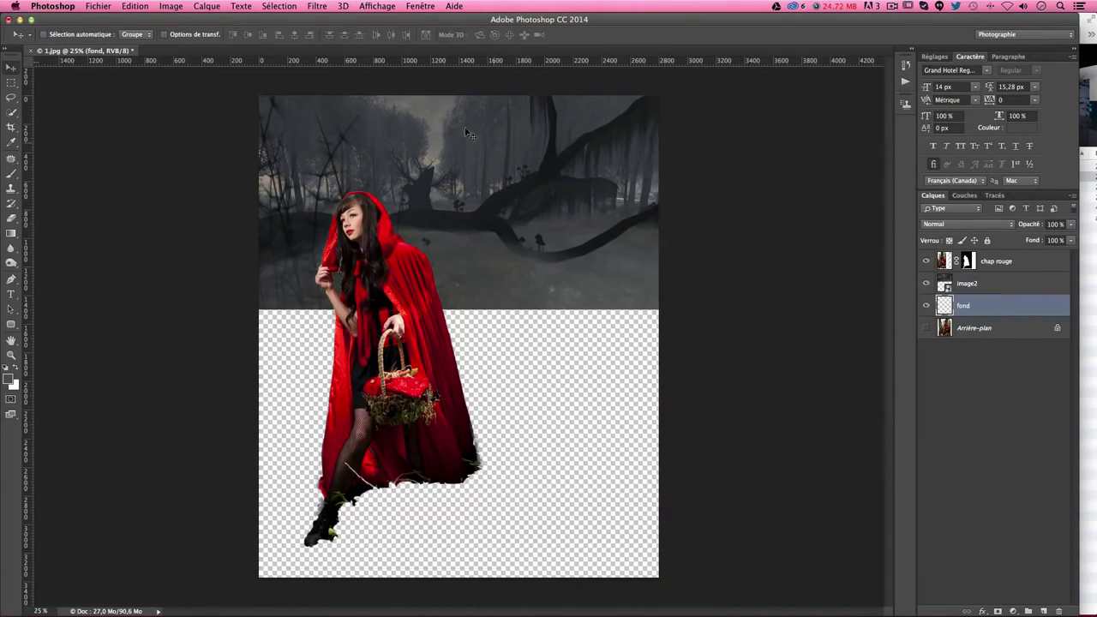
click(121, 7)
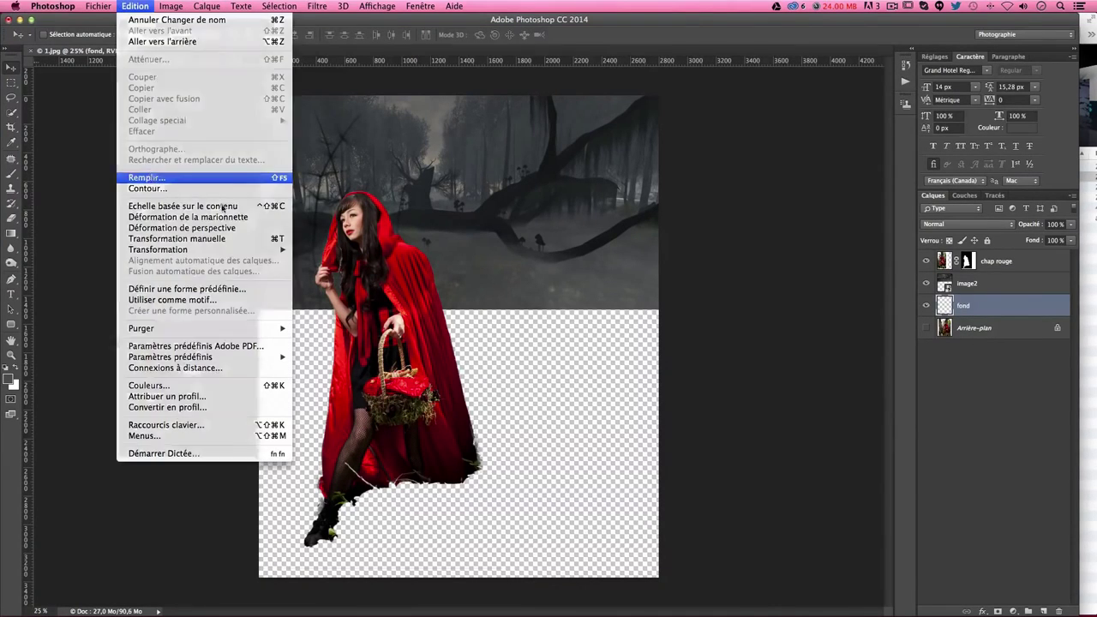
- Fill the fond layer with the grey foreground colour
click(154, 179)
click(625, 138)
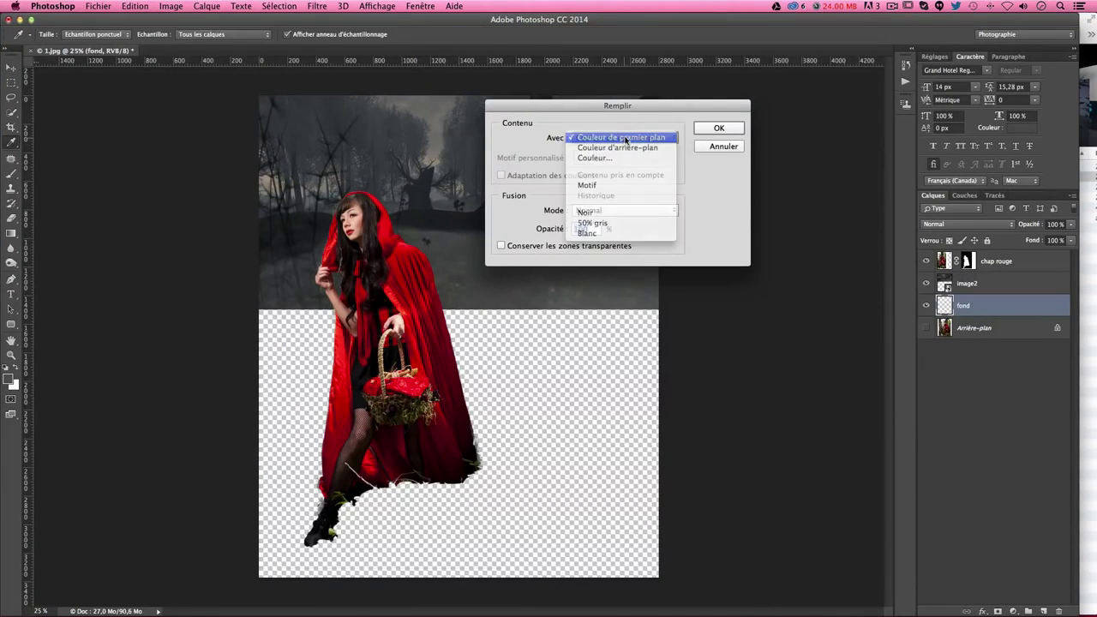
click(571, 239)
click(715, 128)
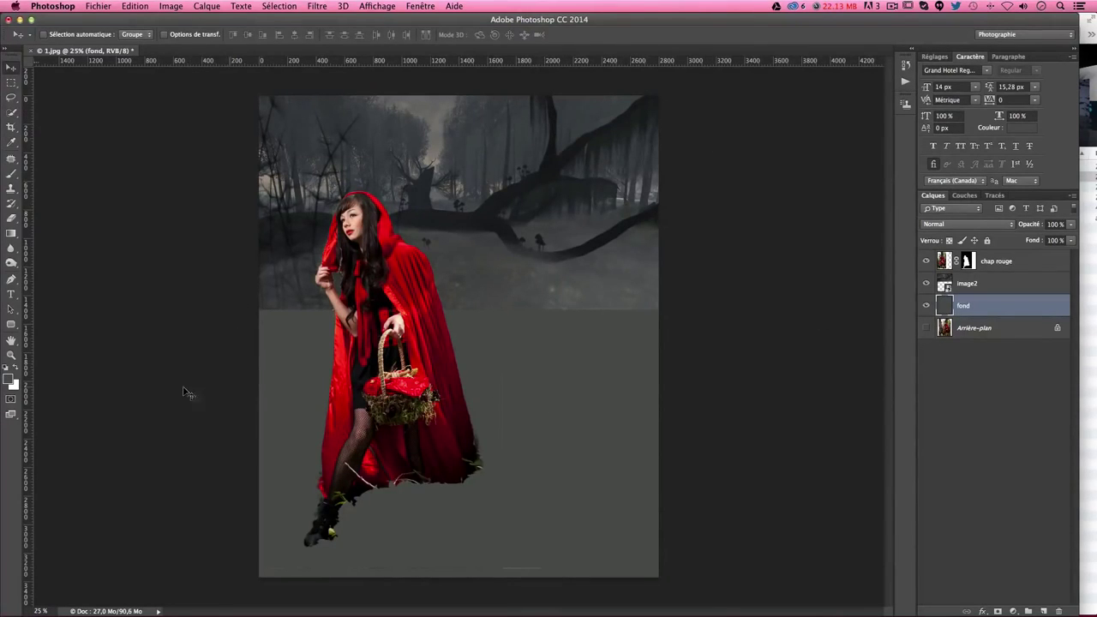
- Sample grey 5a5d5e from the forest as foreground and select the image2 layer
click(7, 379)
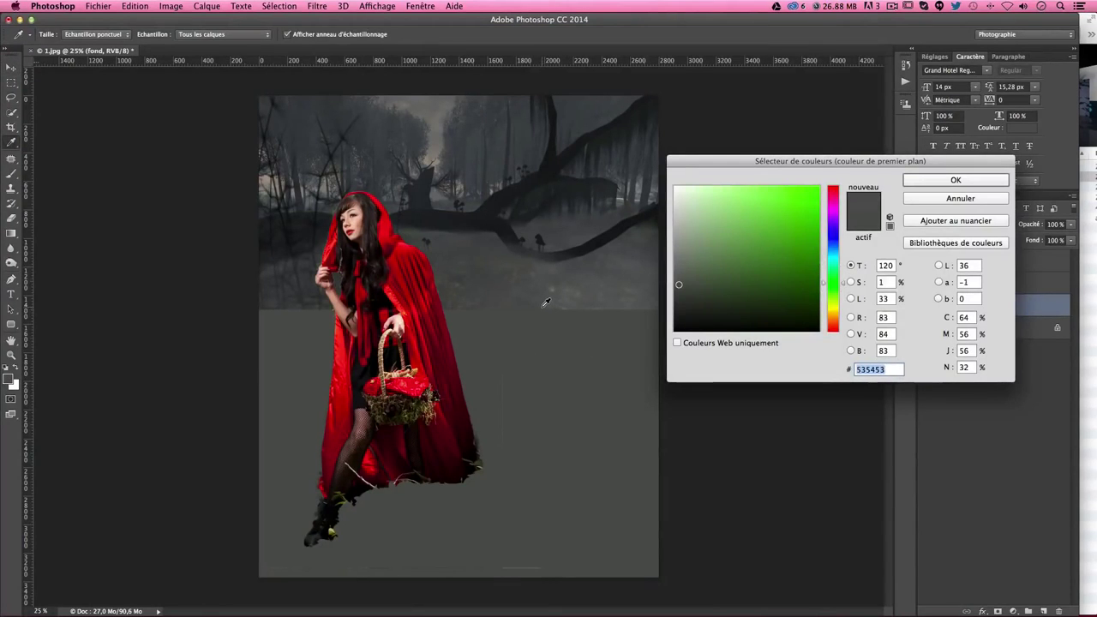
click(597, 302)
click(651, 303)
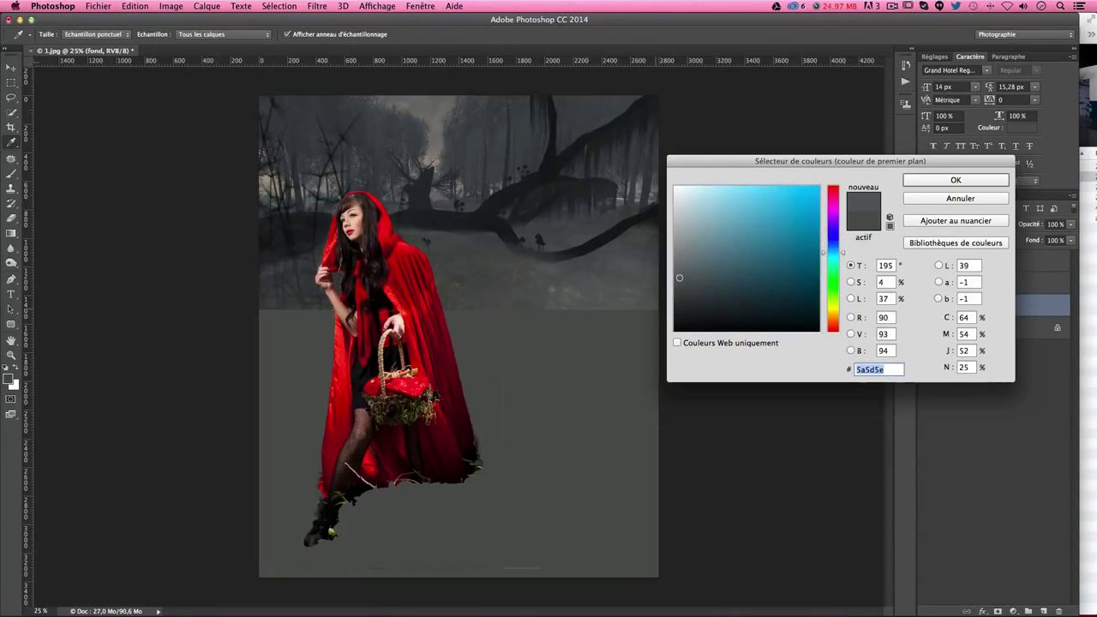
key(Return)
key(v)
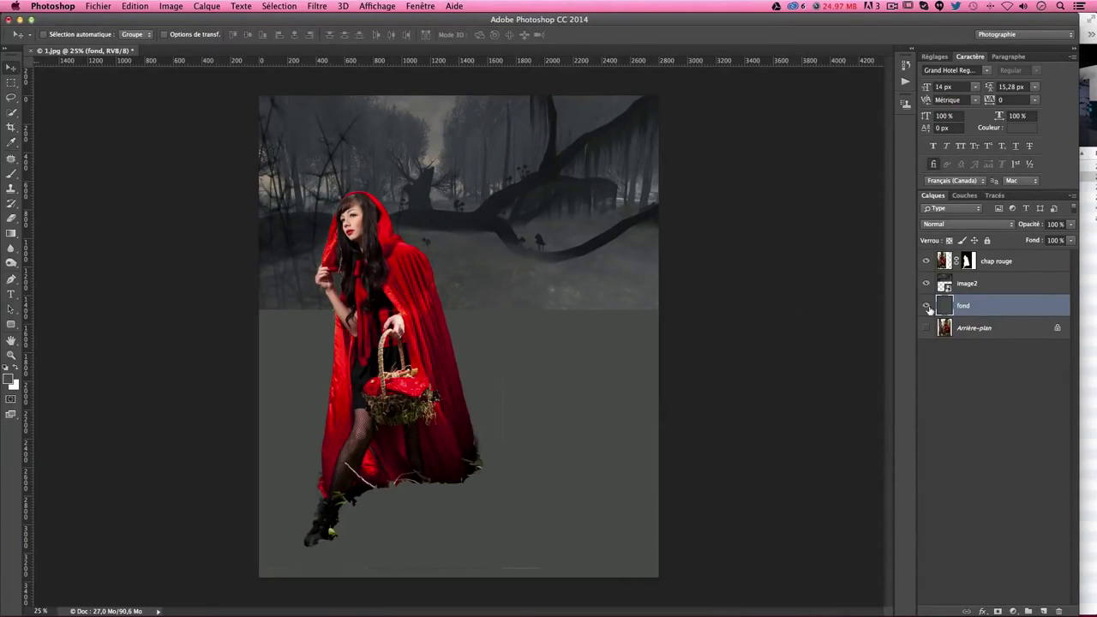
click(988, 293)
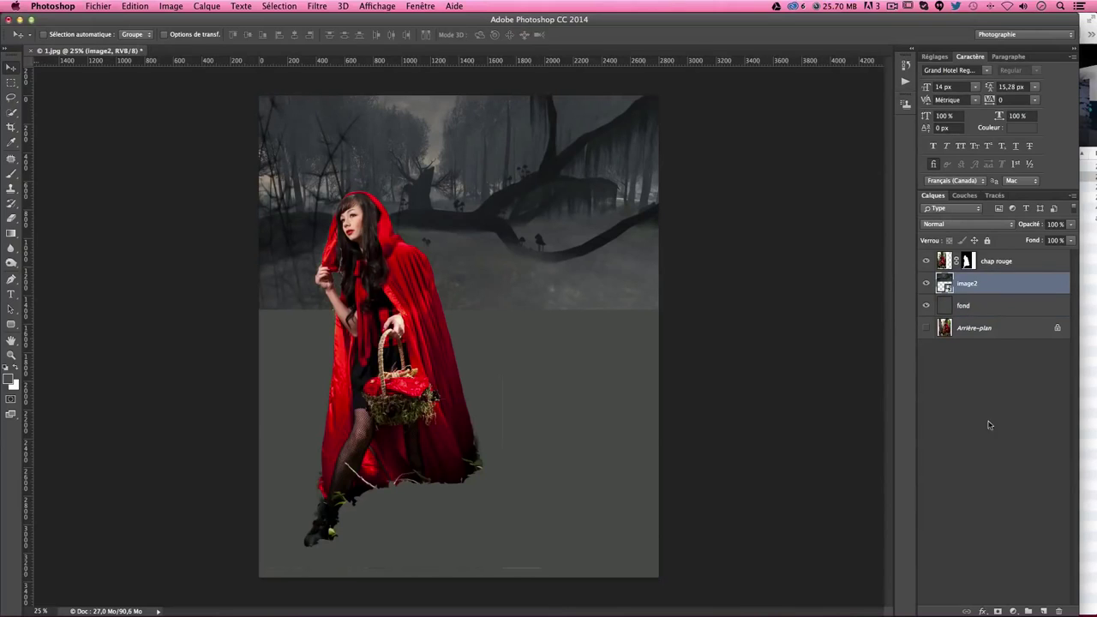
- Add a white mask to image2, trying and then undoing a gradient fill on it
click(997, 611)
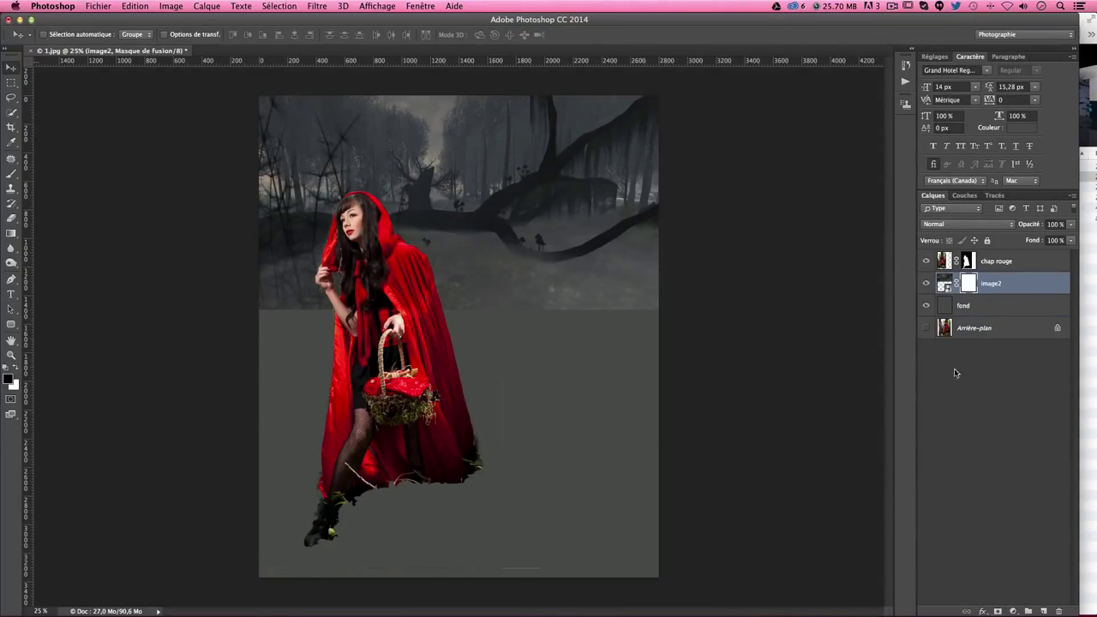
drag(12, 233, 79, 231)
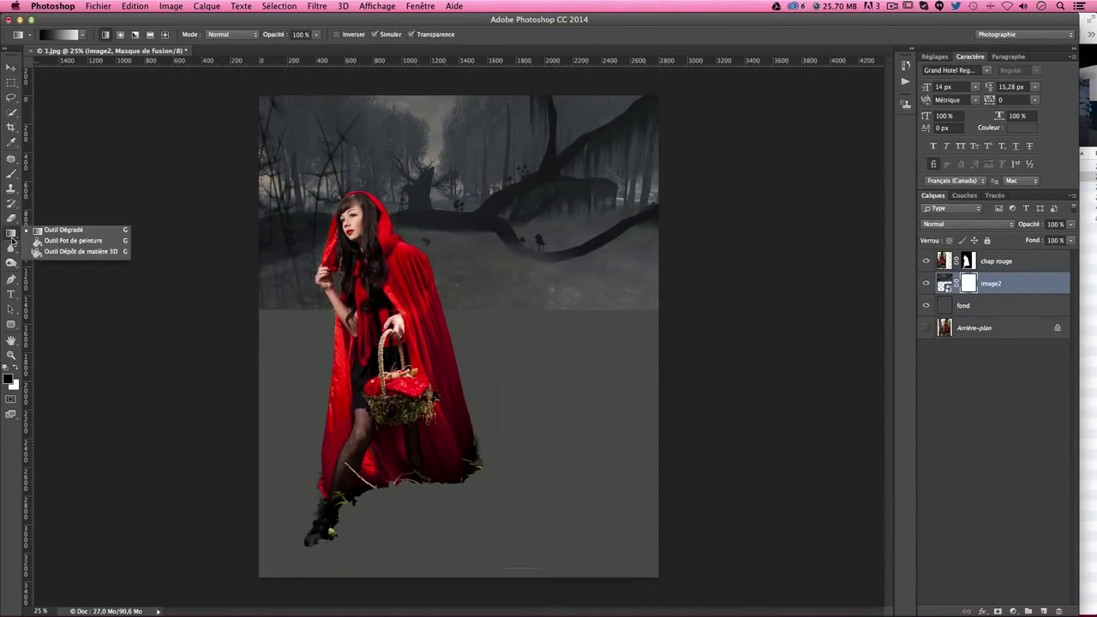
click(79, 230)
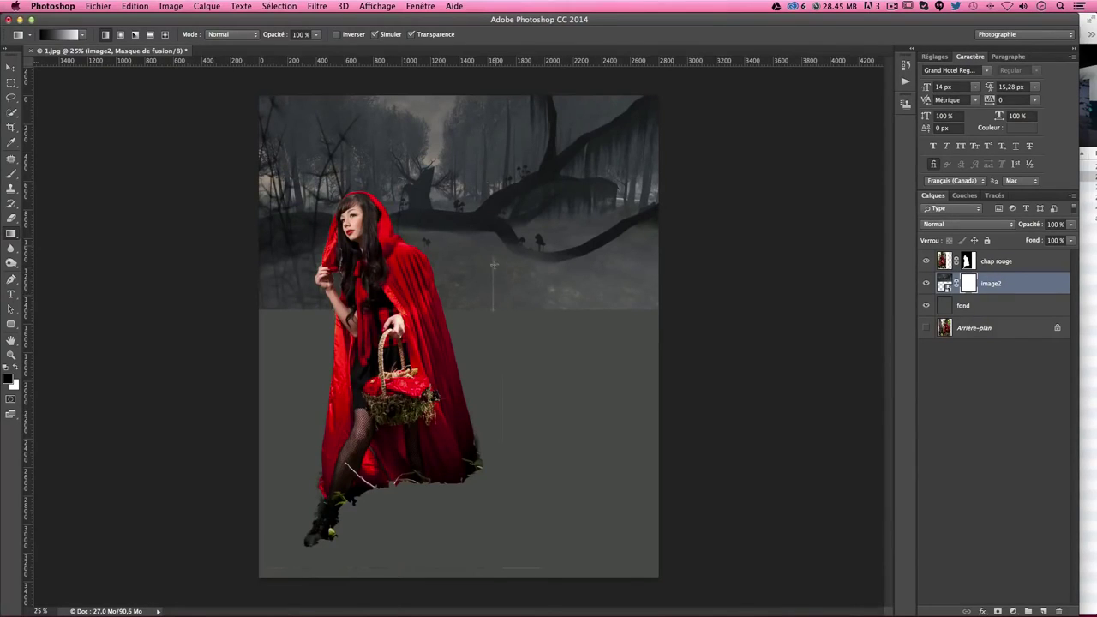
drag(490, 248, 490, 241)
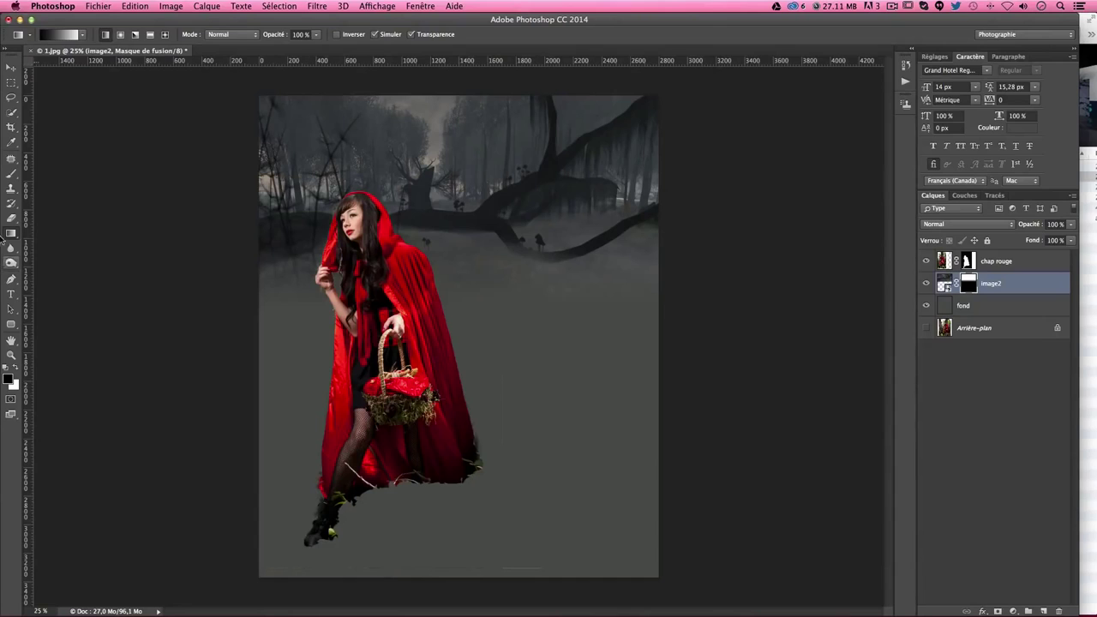
key(ctrl+i)
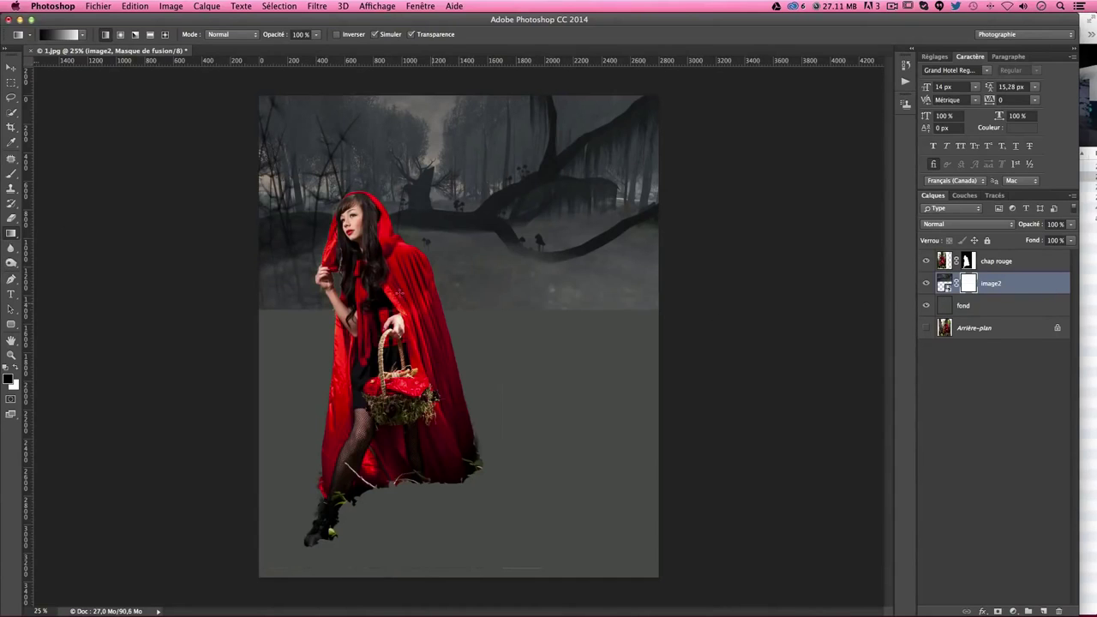
click(10, 175)
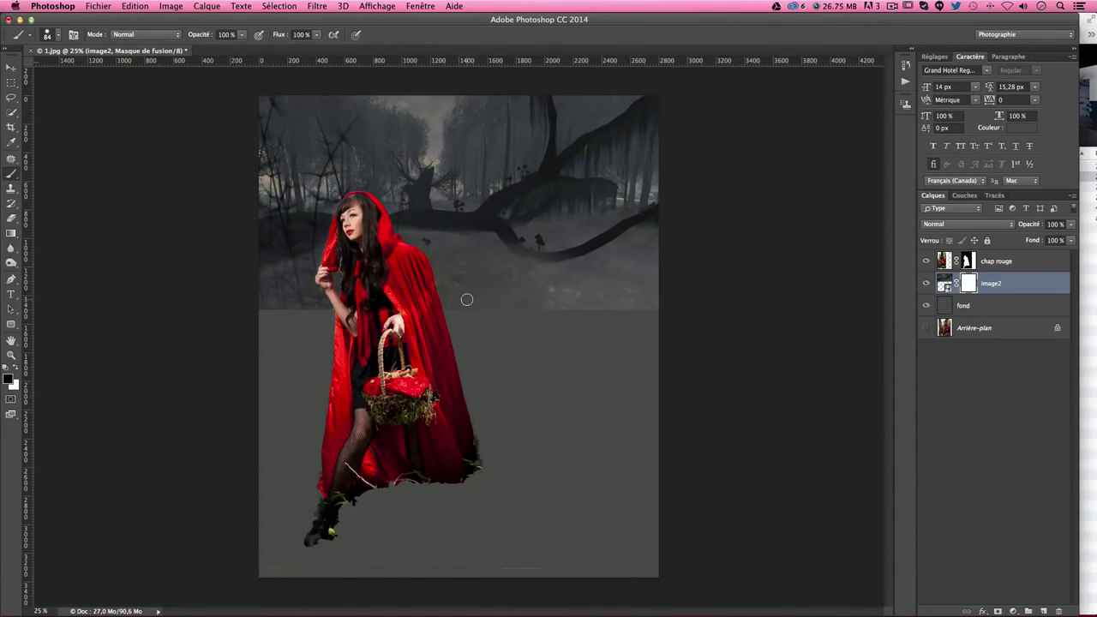
- Fade the forest's bottom edge on image2's mask with an ~812 px, 0% hardness, 68% opacity brush
drag(530, 310, 578, 294)
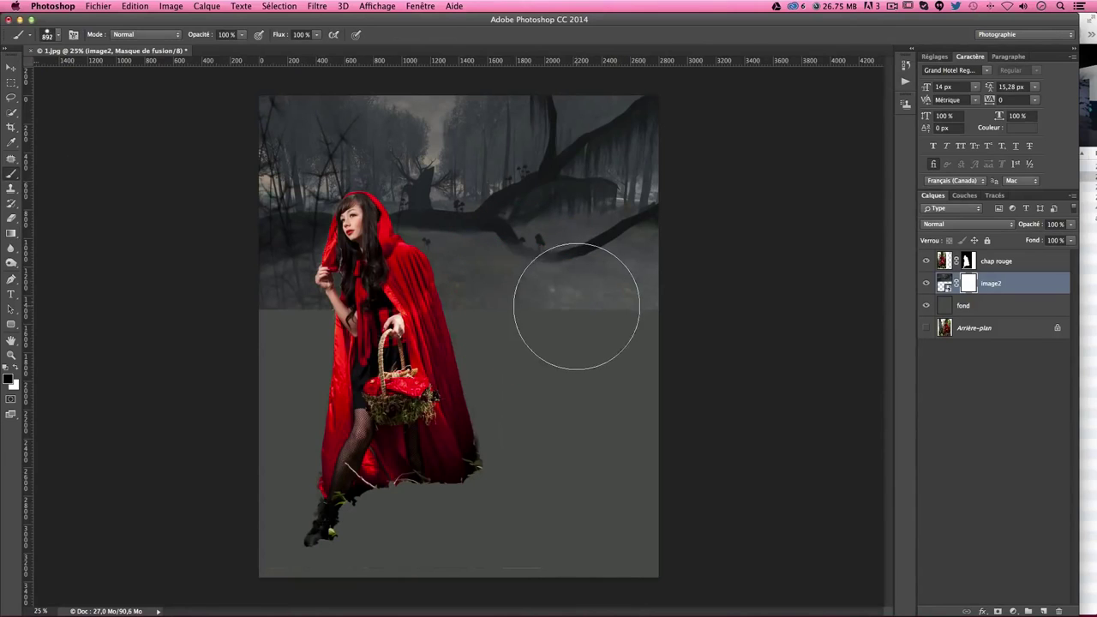
drag(565, 249, 560, 56)
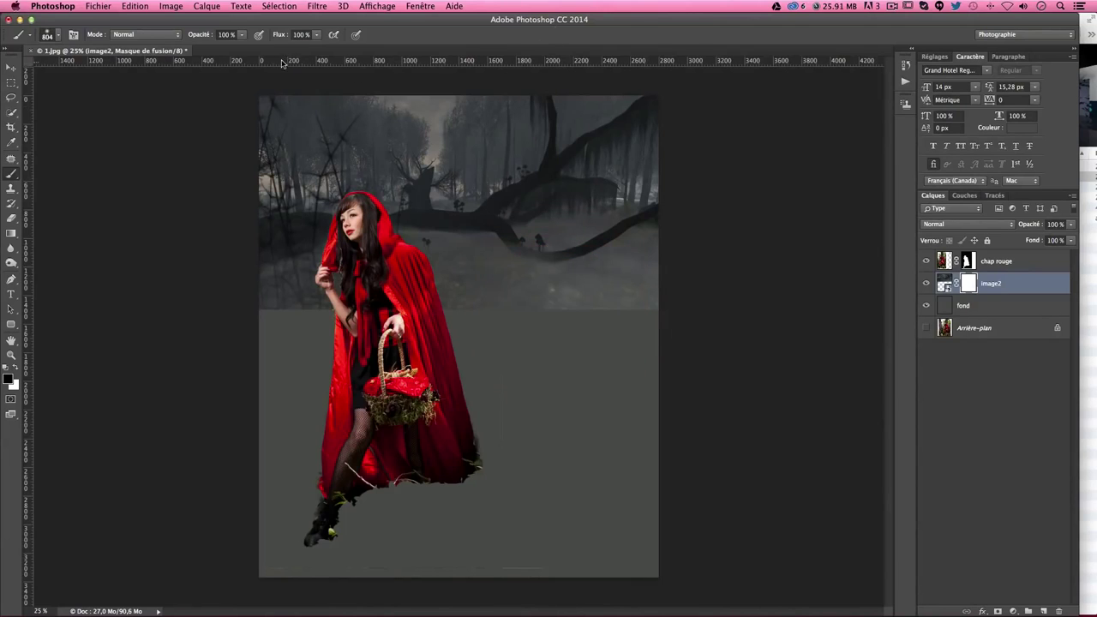
click(241, 34)
drag(242, 48, 198, 49)
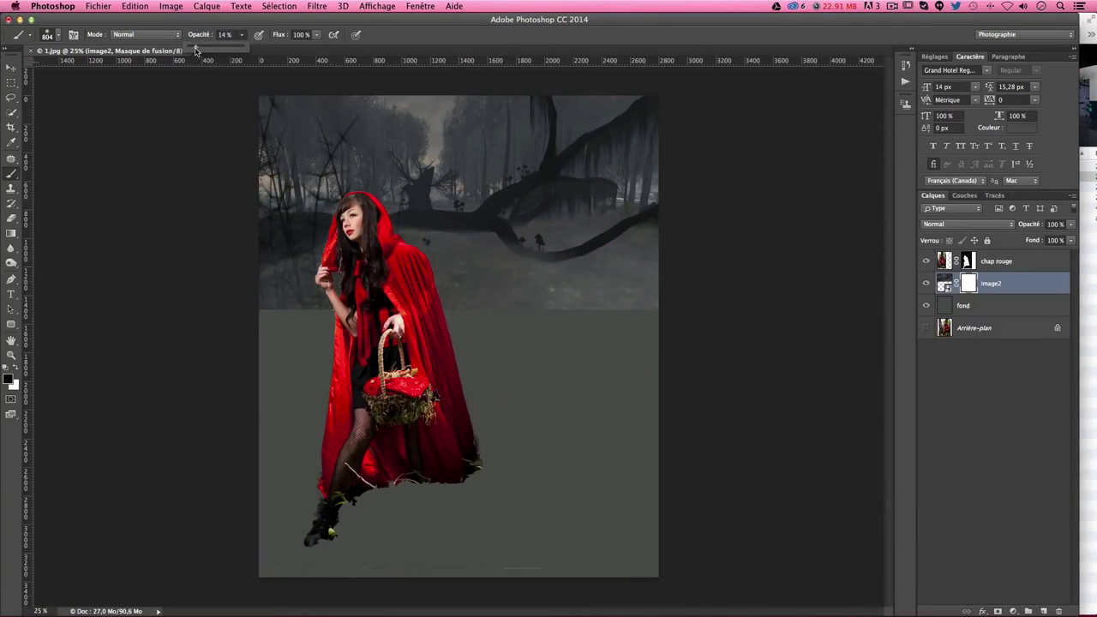
click(262, 360)
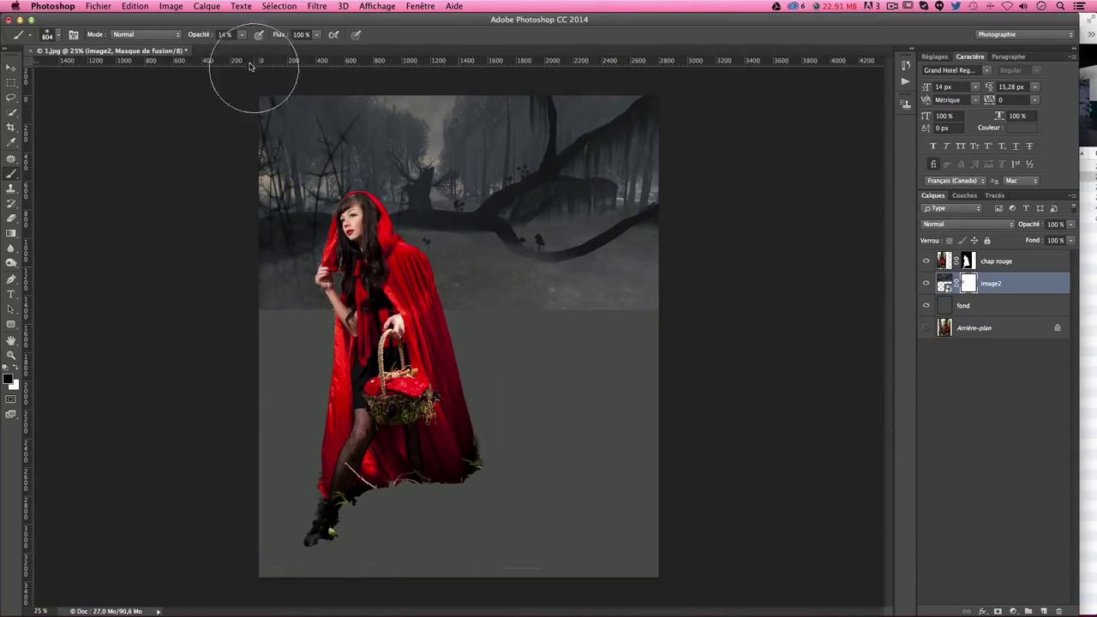
click(241, 35)
drag(210, 49, 257, 49)
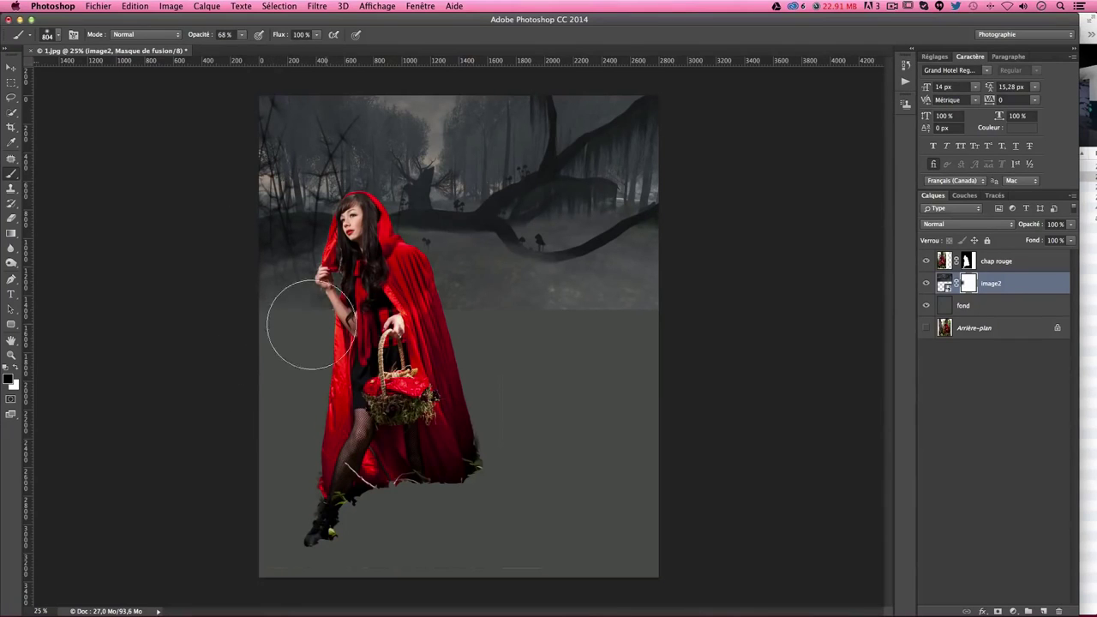
mouse_move(310, 325)
mouse_down()
mouse_move(489, 334)
mouse_move(326, 348)
mouse_up()
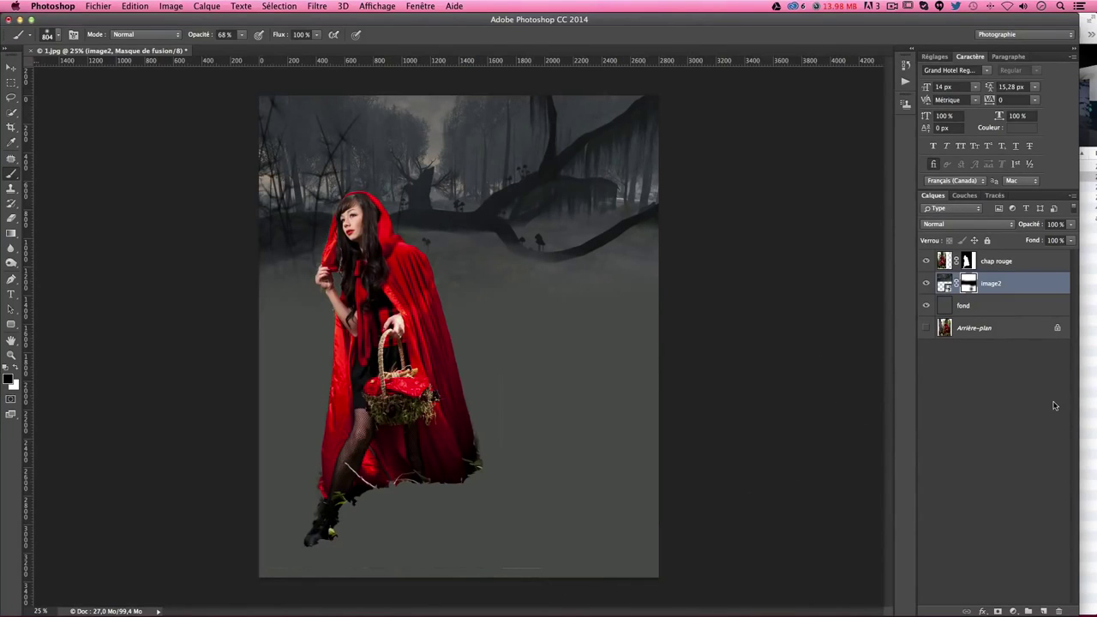
click(966, 269)
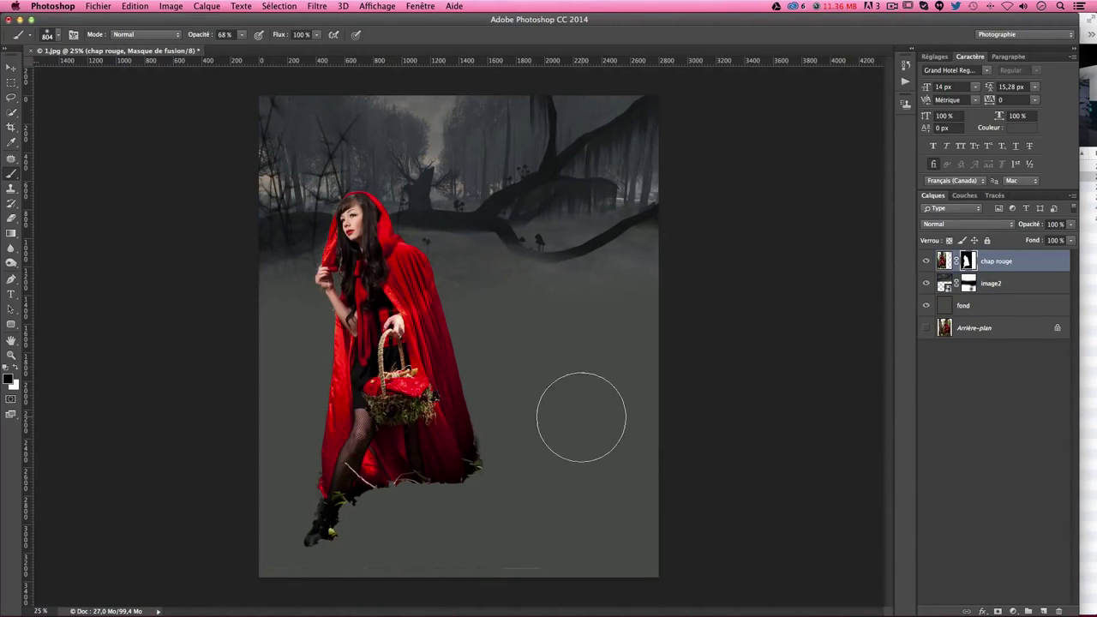
- Set a 106 px, 100% opacity brush and zoom in on the girl
drag(580, 411, 538, 425)
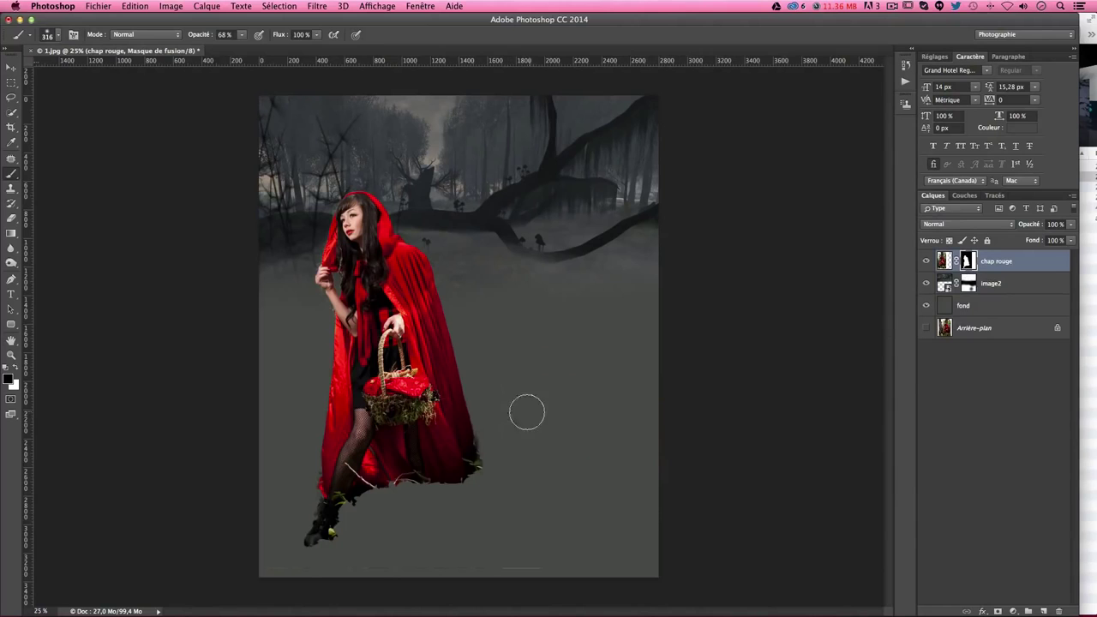
key(ctrl+plus)
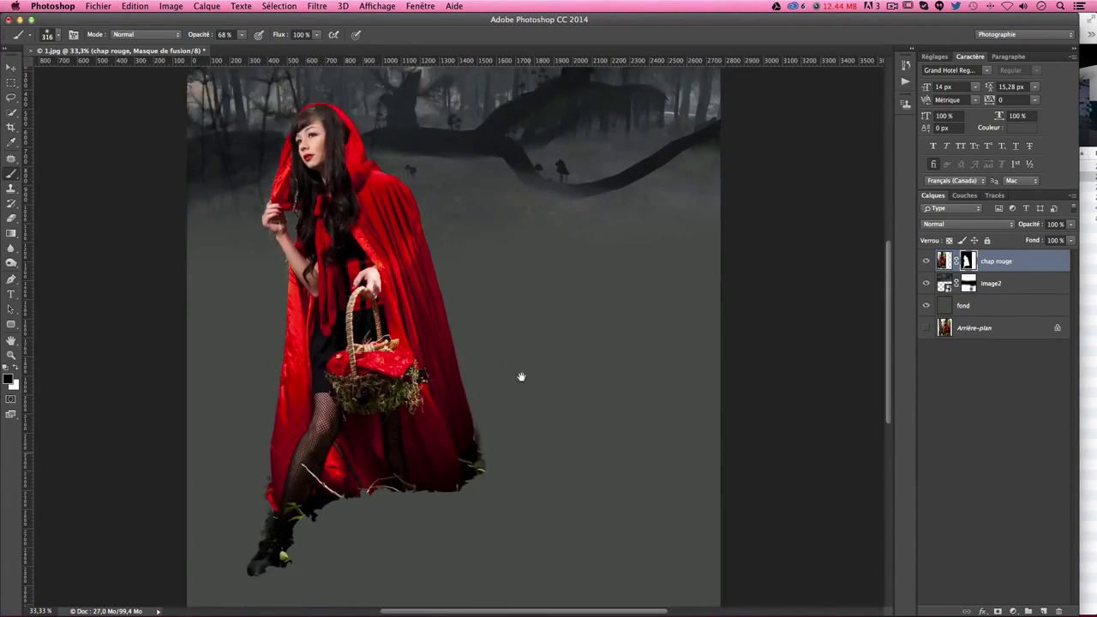
mouse_move(526, 460)
mouse_down()
mouse_move(511, 374)
mouse_move(536, 454)
mouse_up()
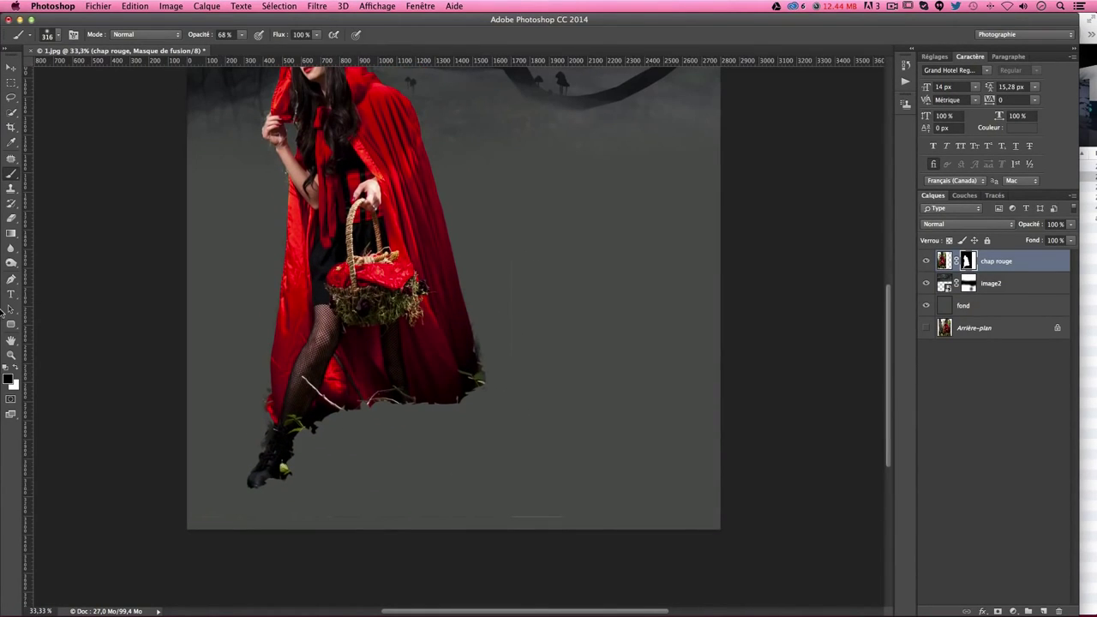
drag(242, 34, 346, 64)
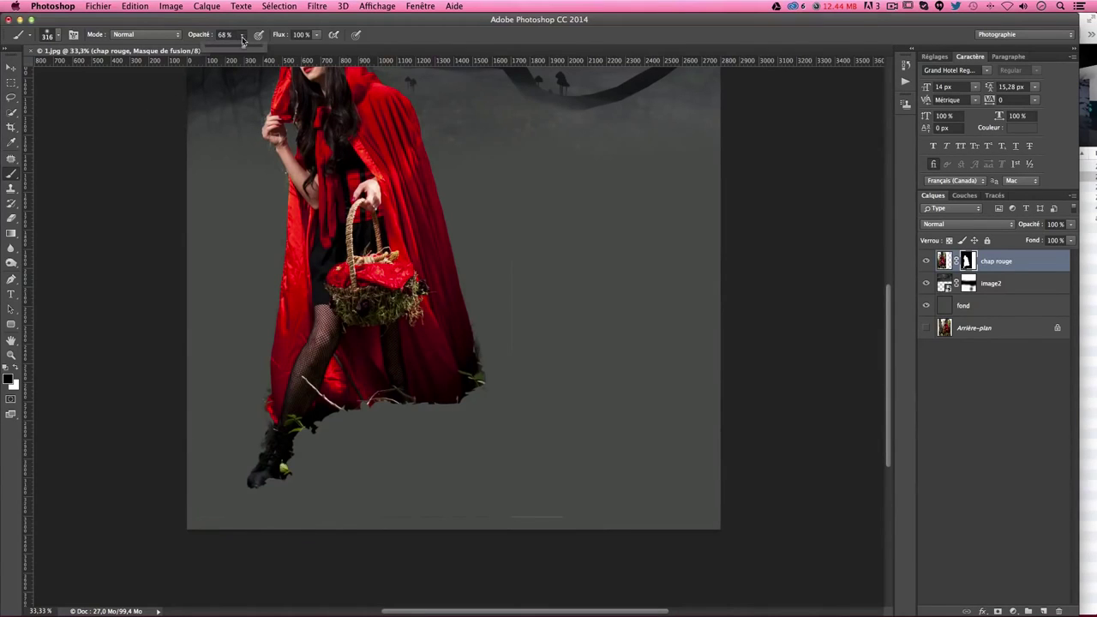
key(bracketleft)
key(bracketleft)
key(bracketleft)
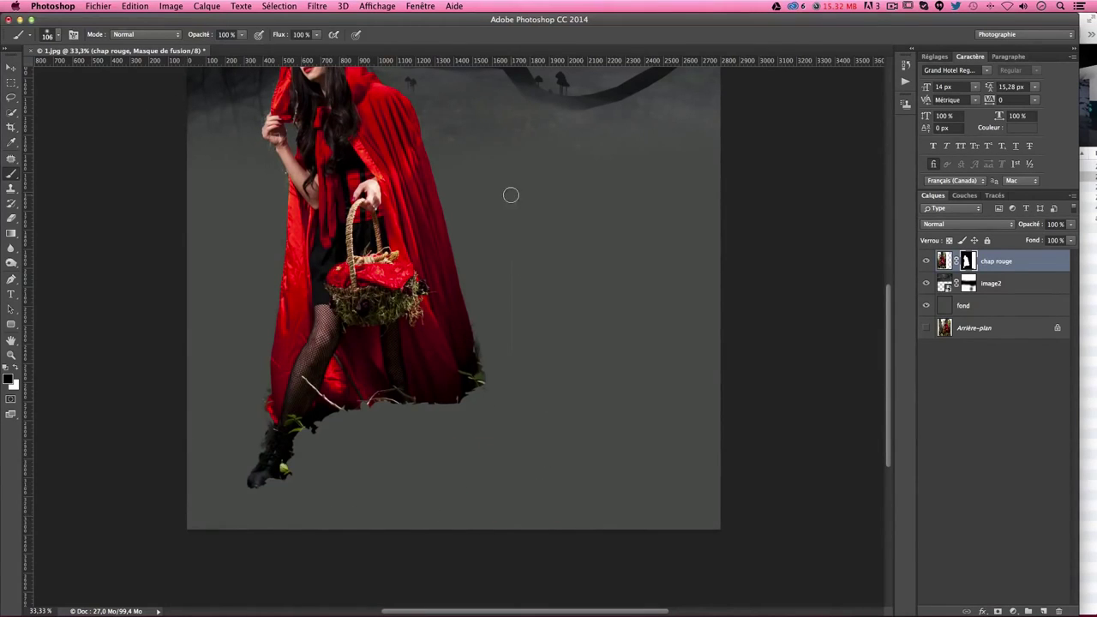
drag(570, 230, 562, 454)
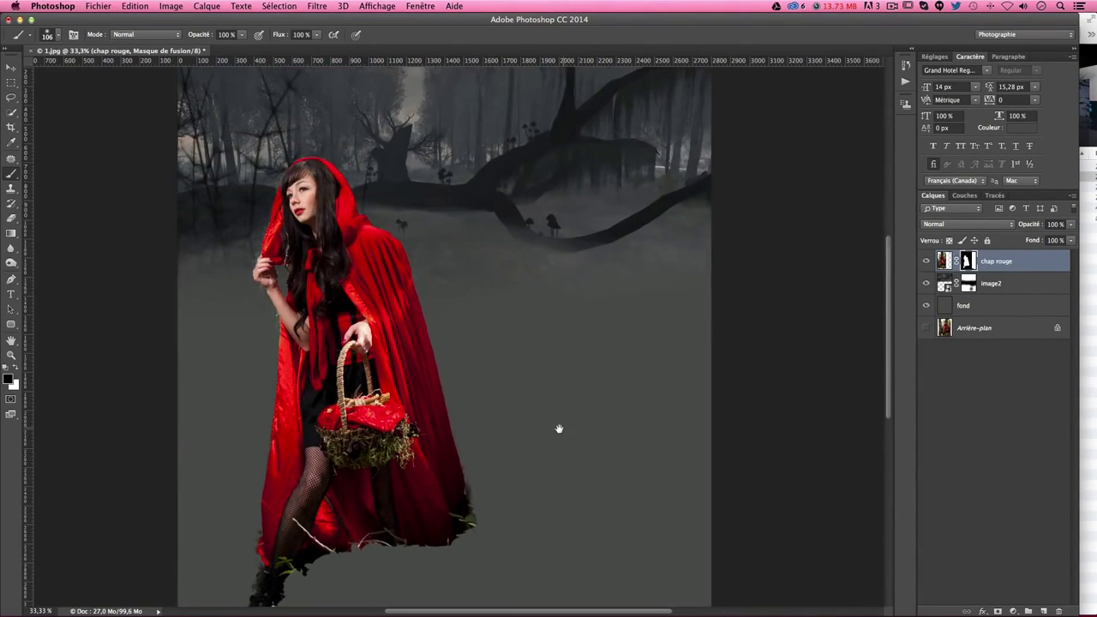
drag(612, 338, 586, 280)
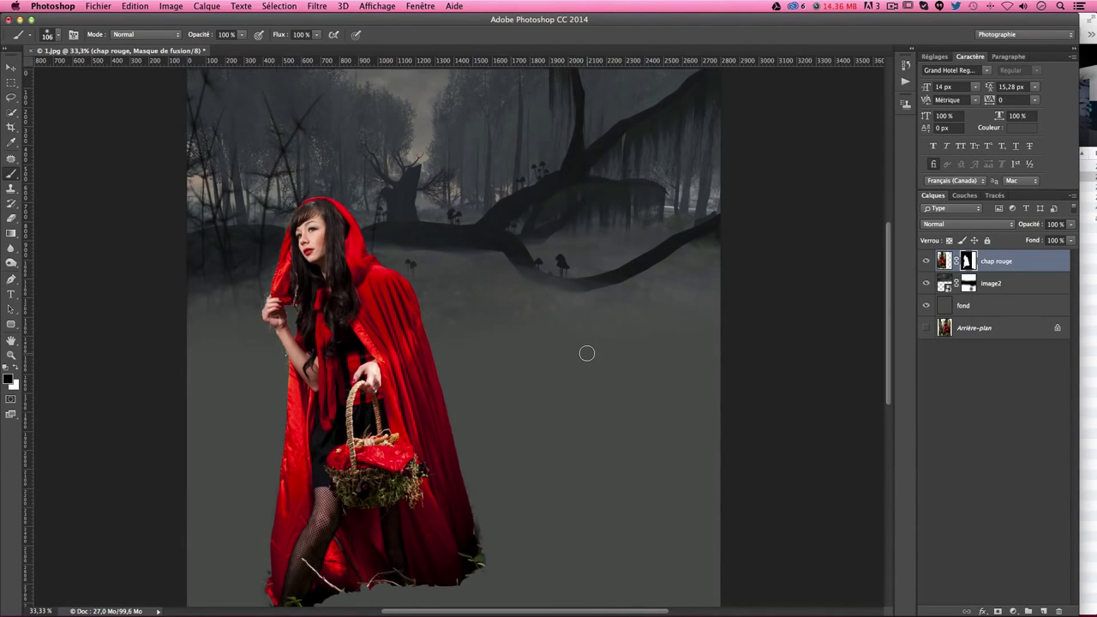
scroll(615, 348, up, 1)
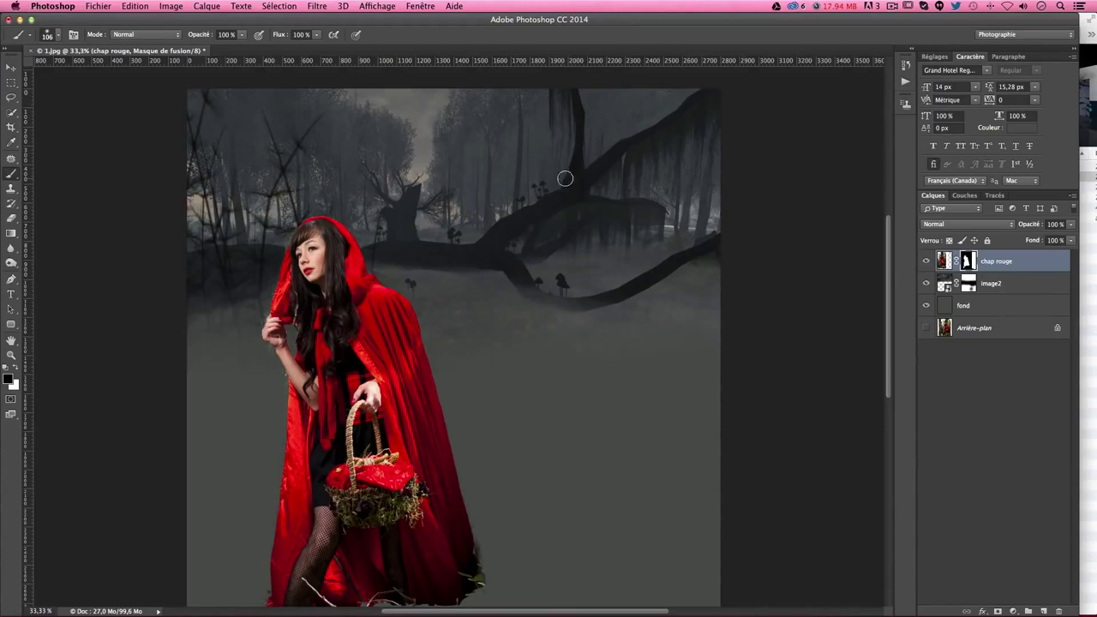
- Add a new layer named 'brouillard' directly above fond
click(975, 328)
click(978, 306)
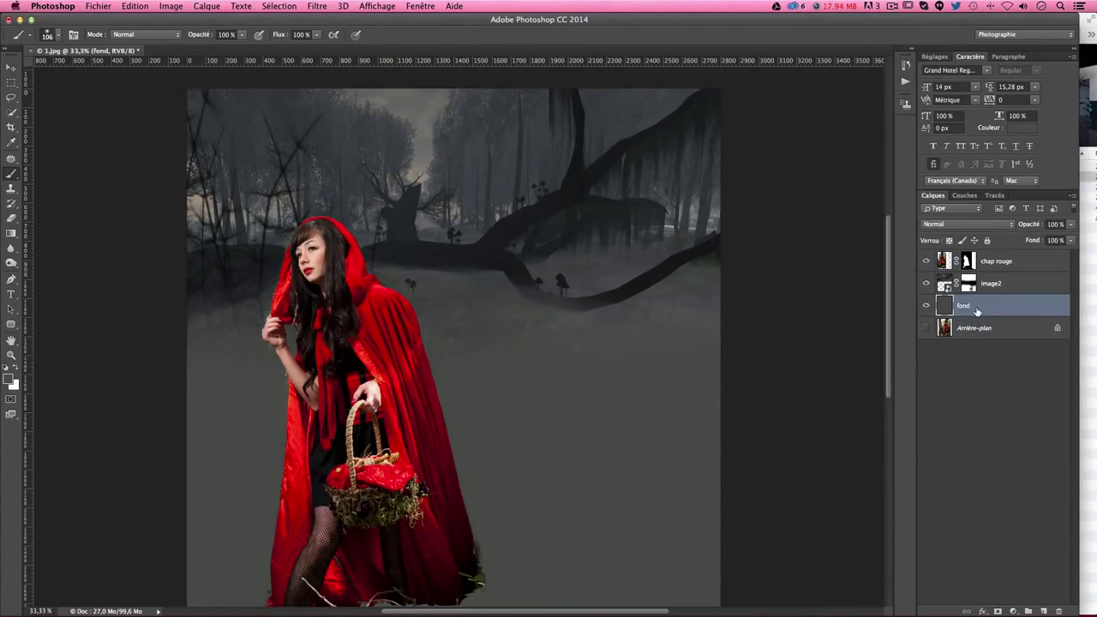
scroll(783, 343, down, 1)
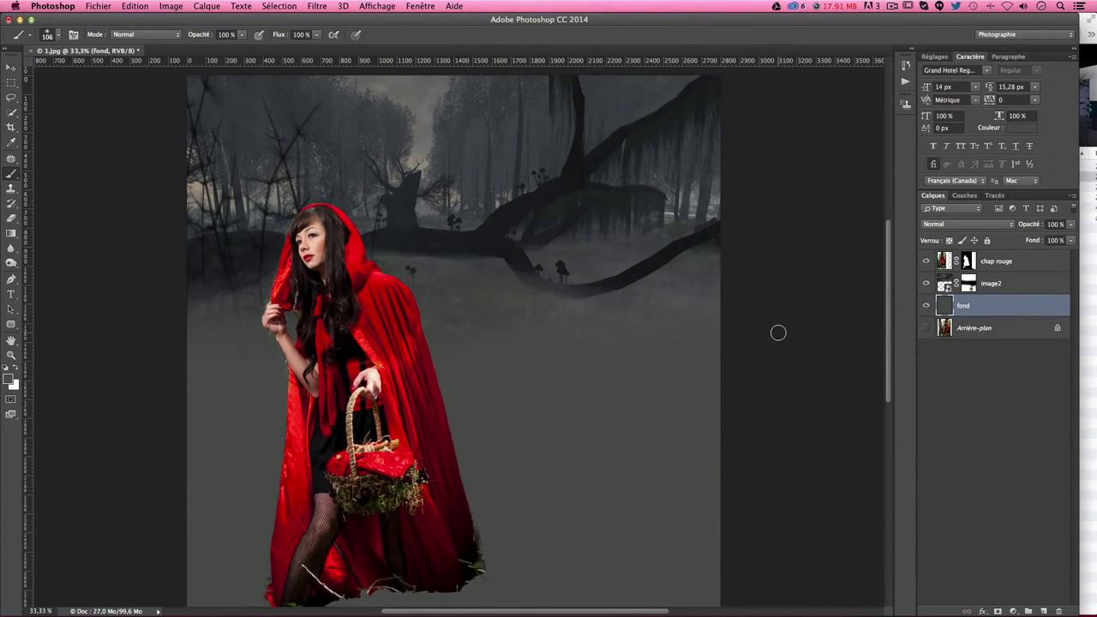
scroll(754, 328, up, 1)
scroll(751, 317, up, 1)
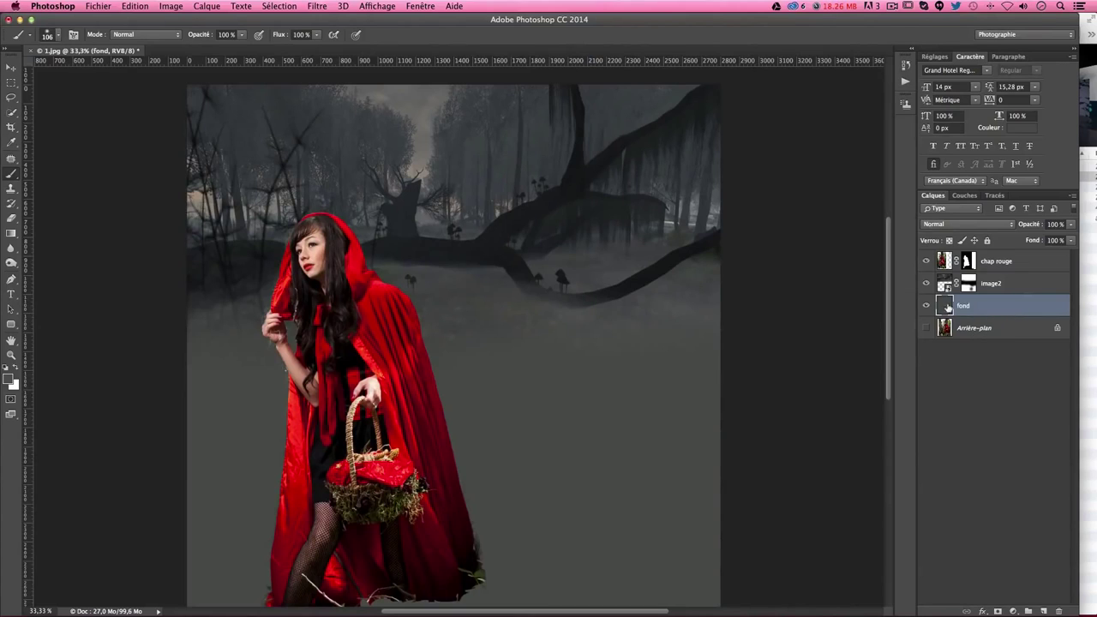
click(1044, 612)
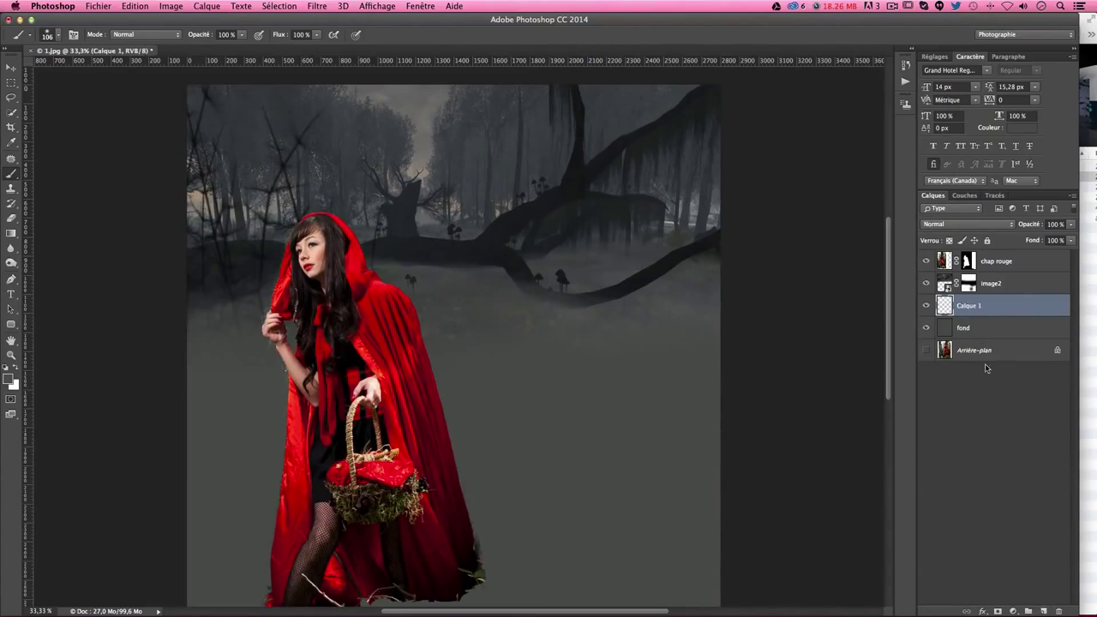
double_click(969, 306)
text(E)
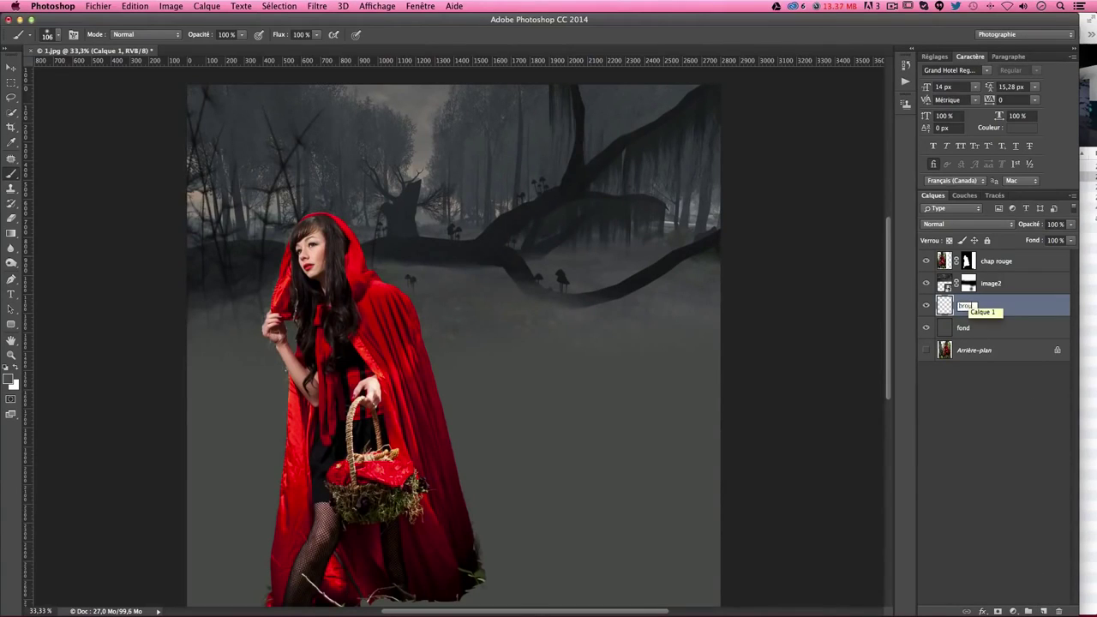
text(d)
key(Return)
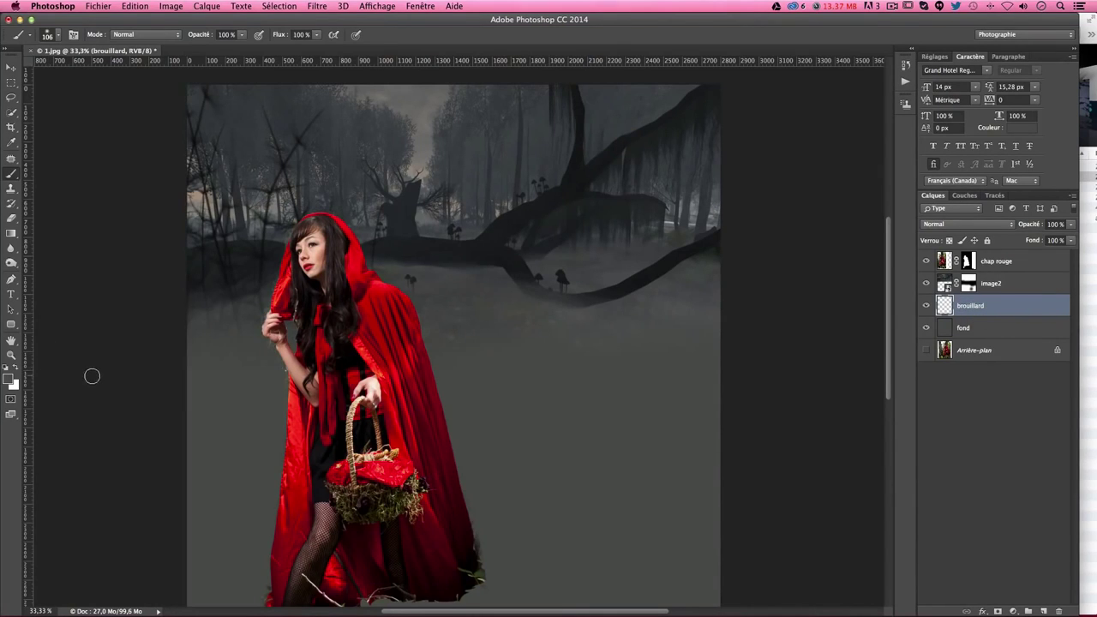
scroll(86, 377, down, 2)
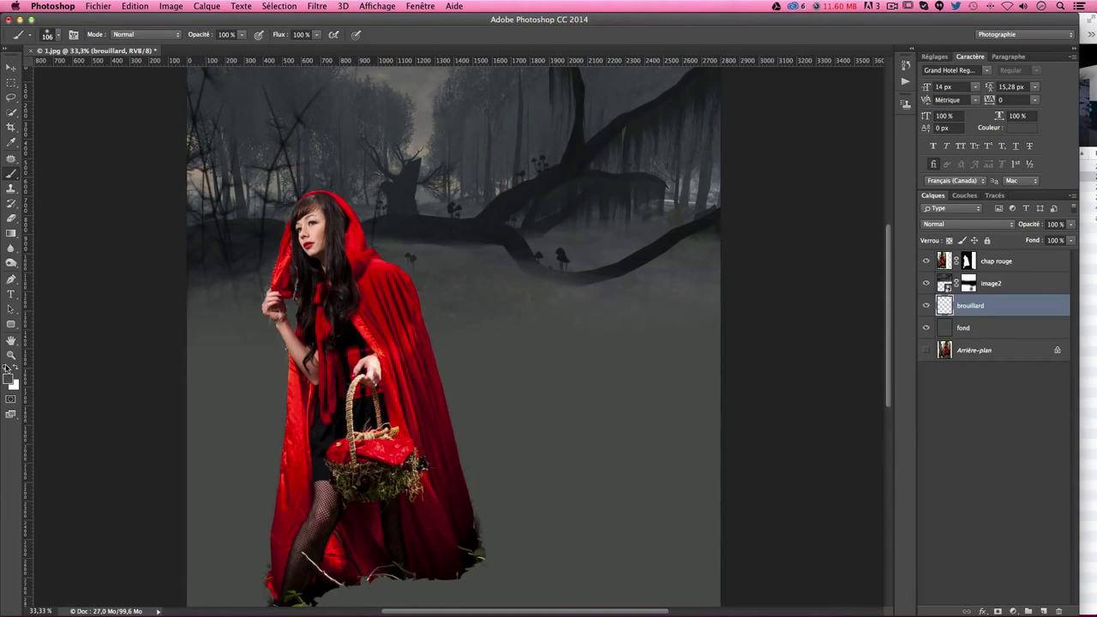
- Sample the canvas to set foreground to dark grey 303030 and background to light grey b0b0b0
click(8, 379)
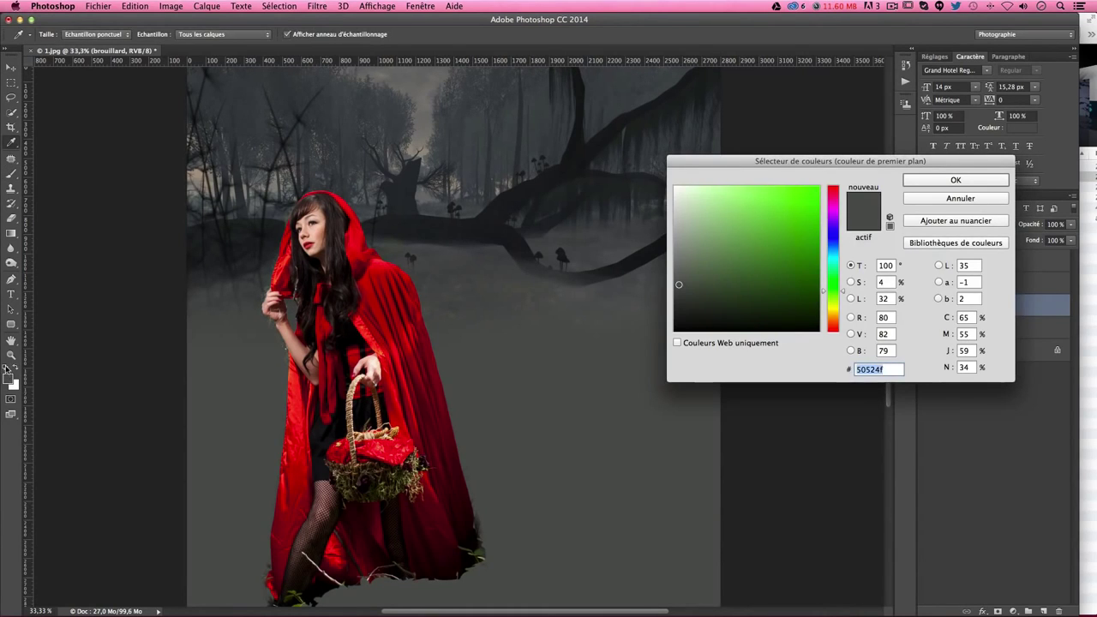
key(Escape)
click(6, 367)
click(7, 379)
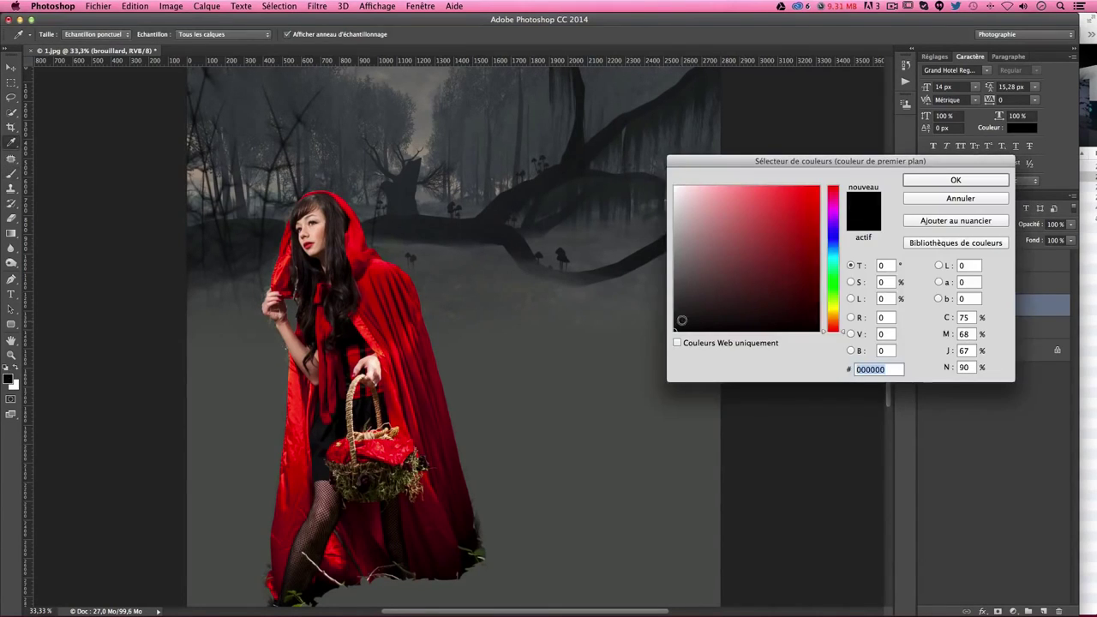
click(659, 293)
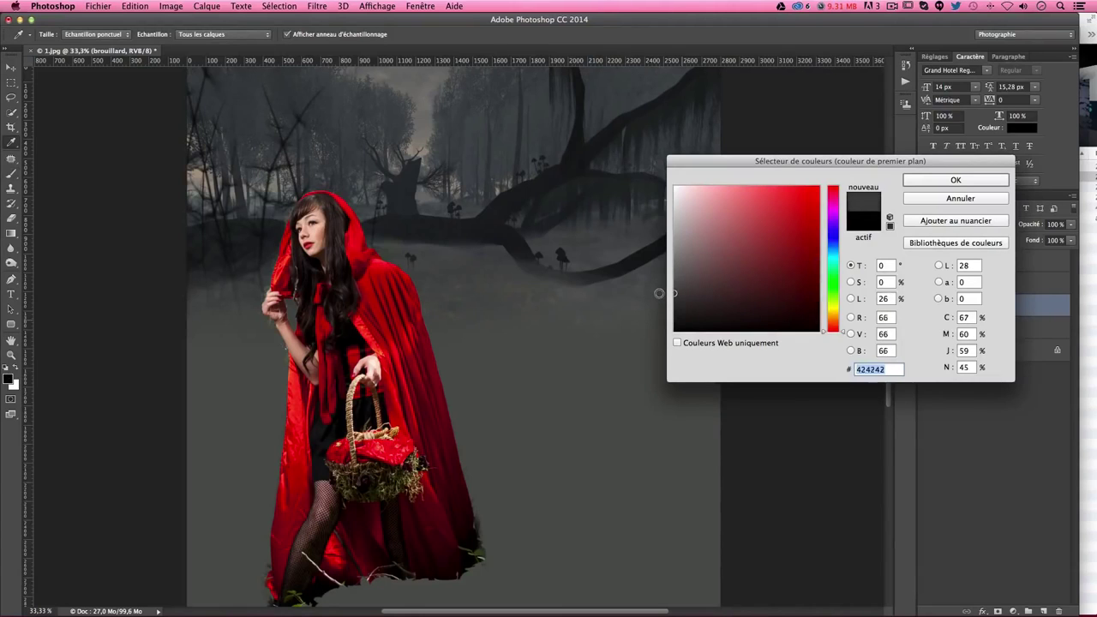
drag(659, 293, 656, 303)
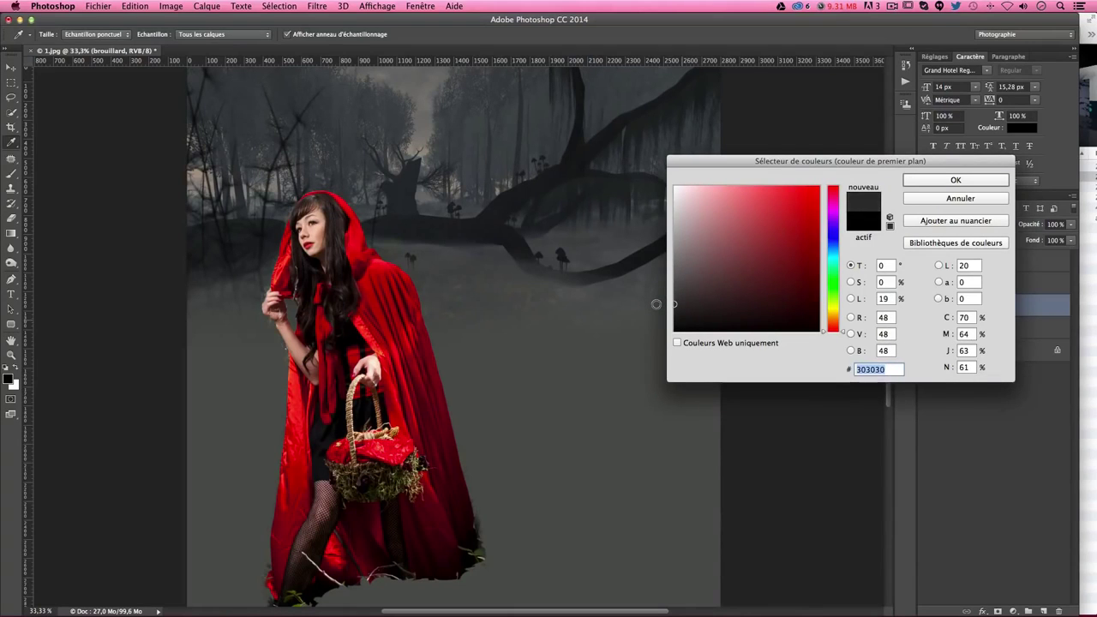
key(Return)
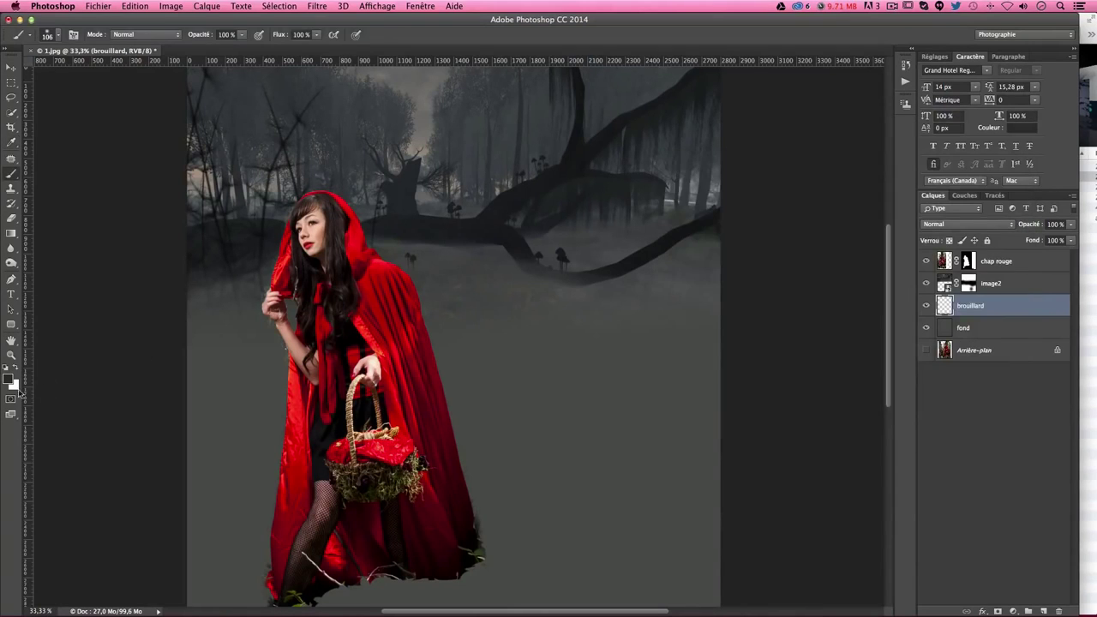
click(13, 384)
mouse_move(654, 249)
mouse_down()
mouse_move(650, 232)
mouse_move(661, 227)
mouse_up()
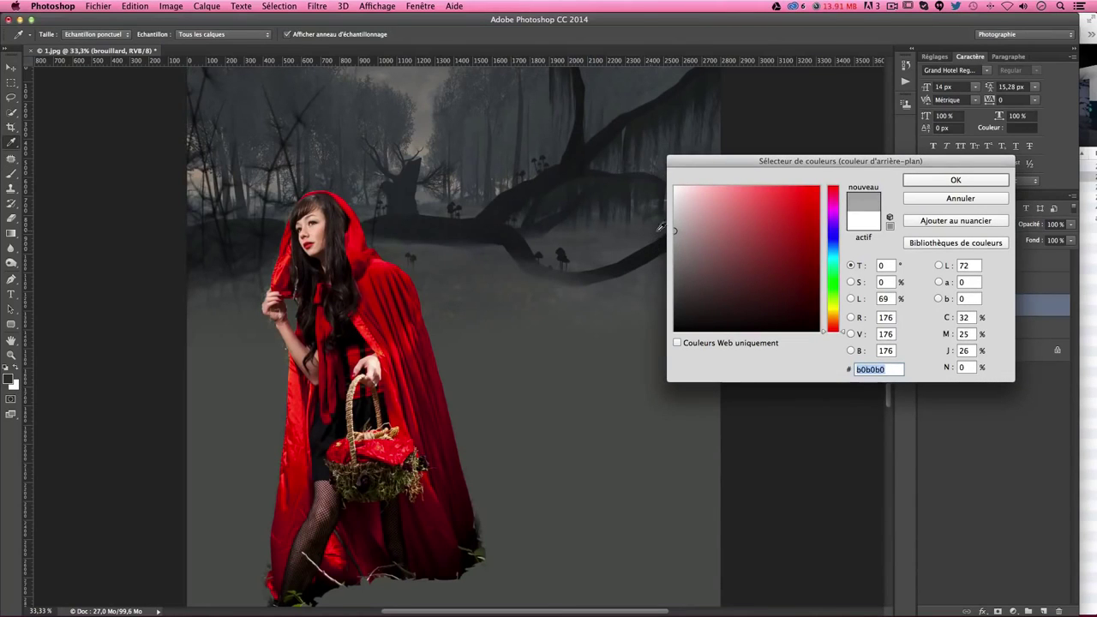
click(938, 176)
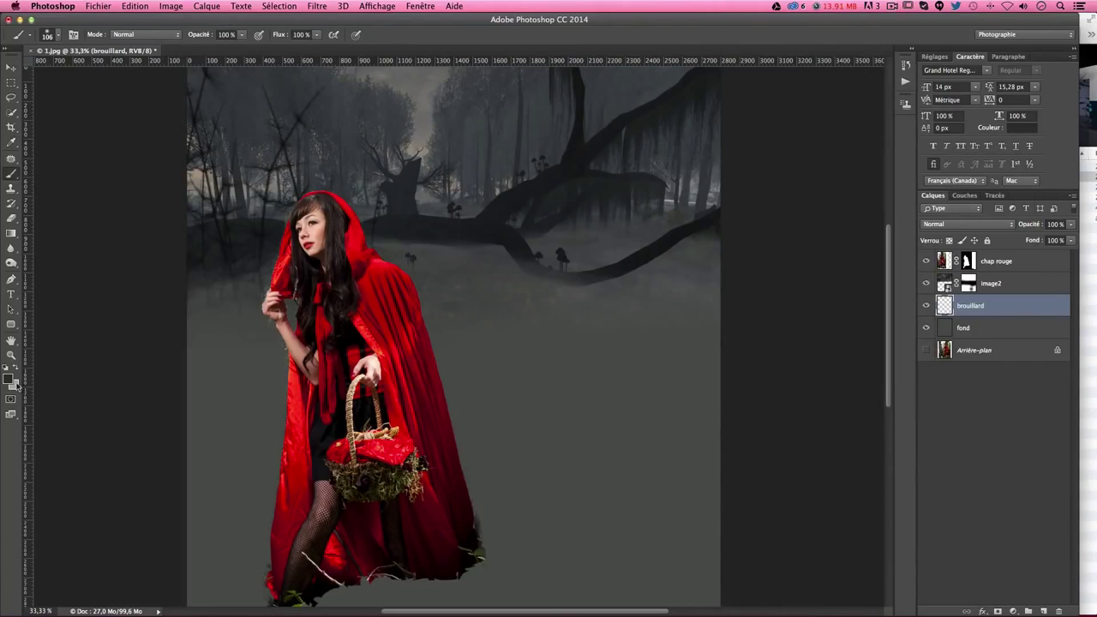
- Fill brouillard with a top-to-bottom dark-to-light grey gradient and move it to the top
click(18, 236)
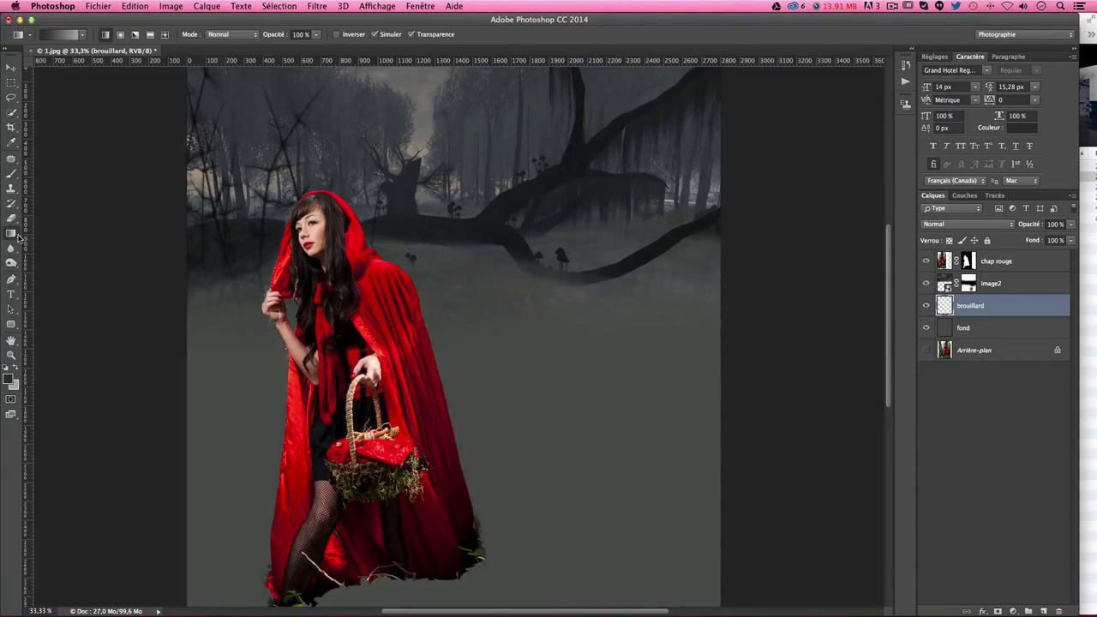
key(ctrl+minus)
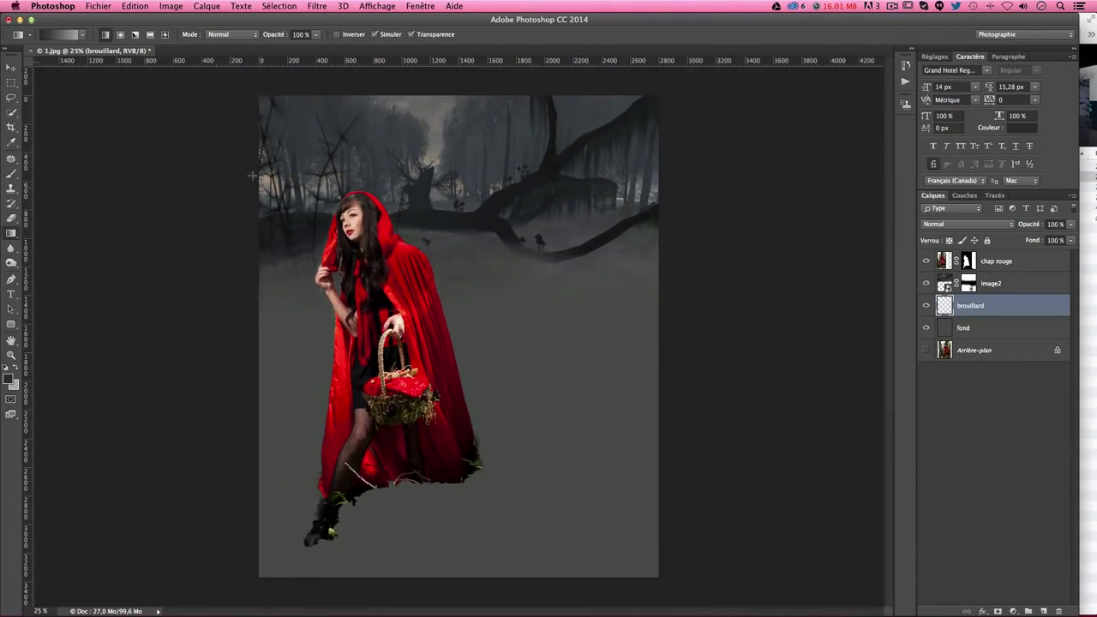
drag(472, 96, 531, 496)
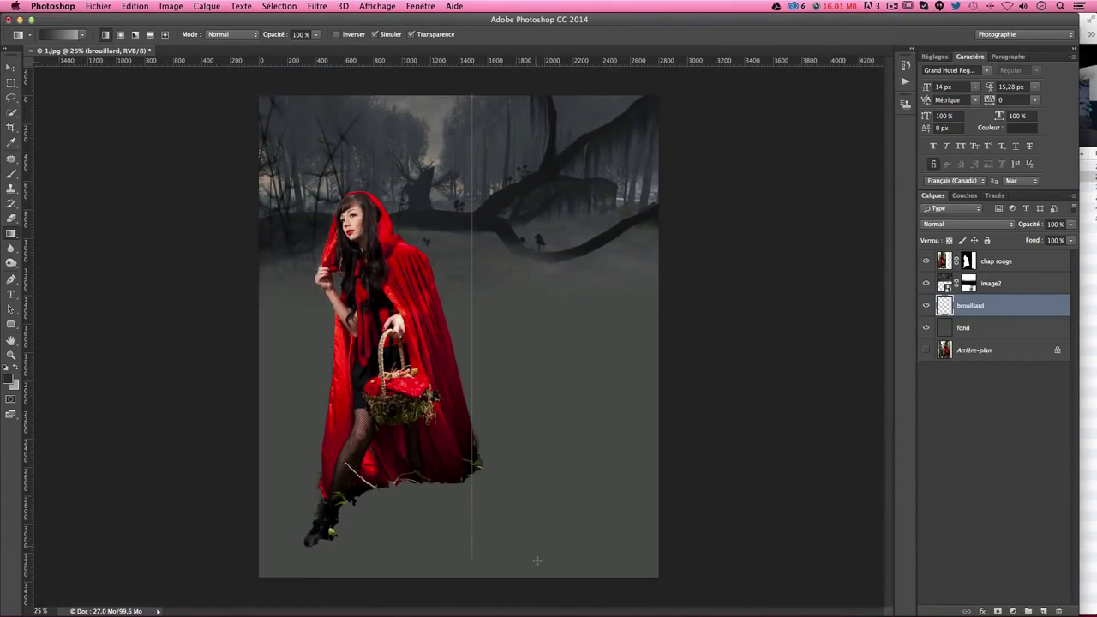
drag(539, 575, 539, 576)
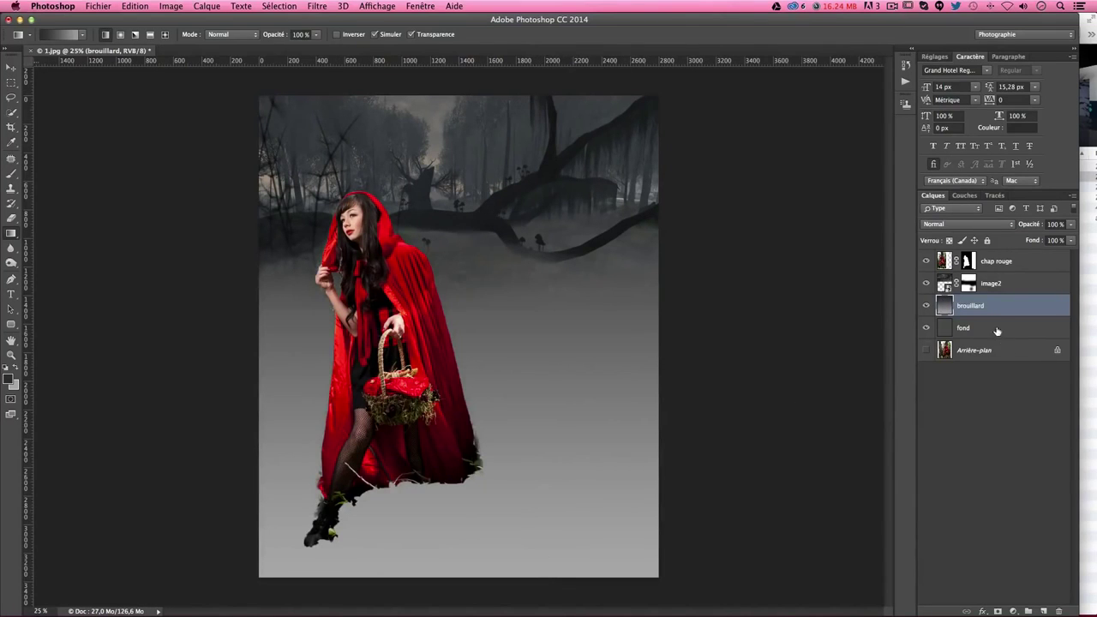
drag(977, 259, 976, 257)
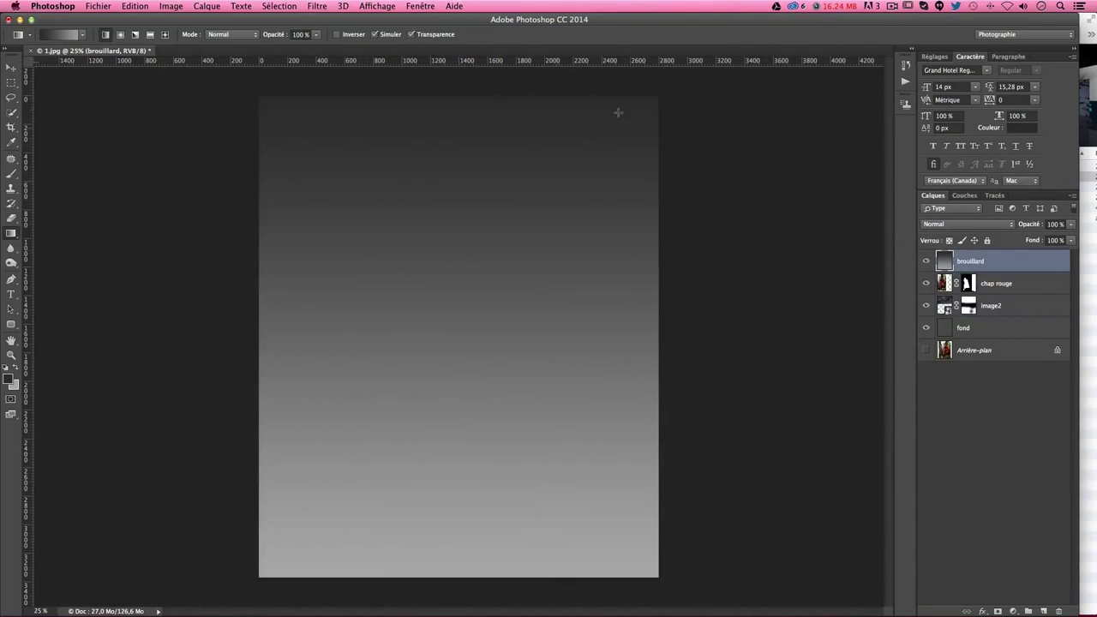
- Apply Filtre > Rendu > Nuages to brouillard and reset colours to black and white
click(317, 6)
mouse_move(360, 196)
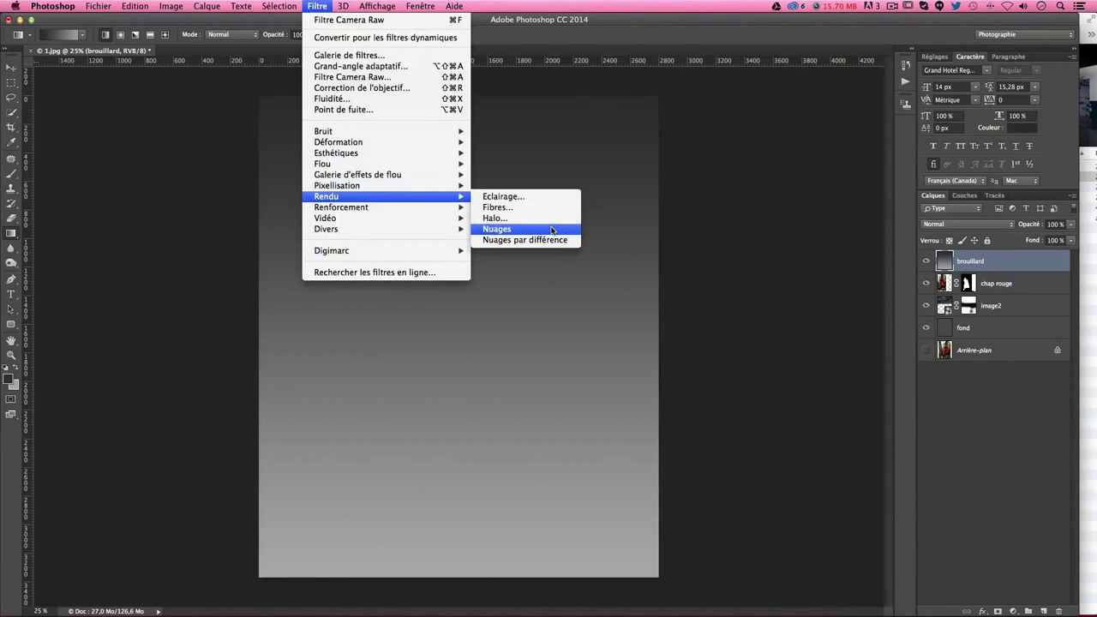
click(552, 230)
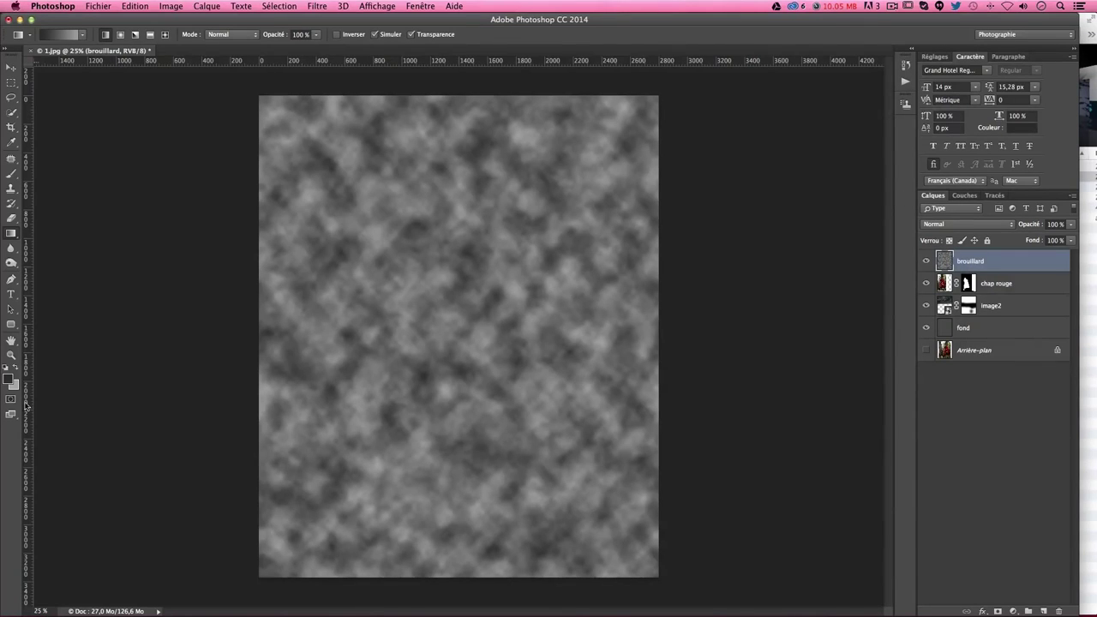
click(6, 366)
- Test a cloud variant on a new Calque 1, delete it, and drag brouillard below image2
click(1044, 611)
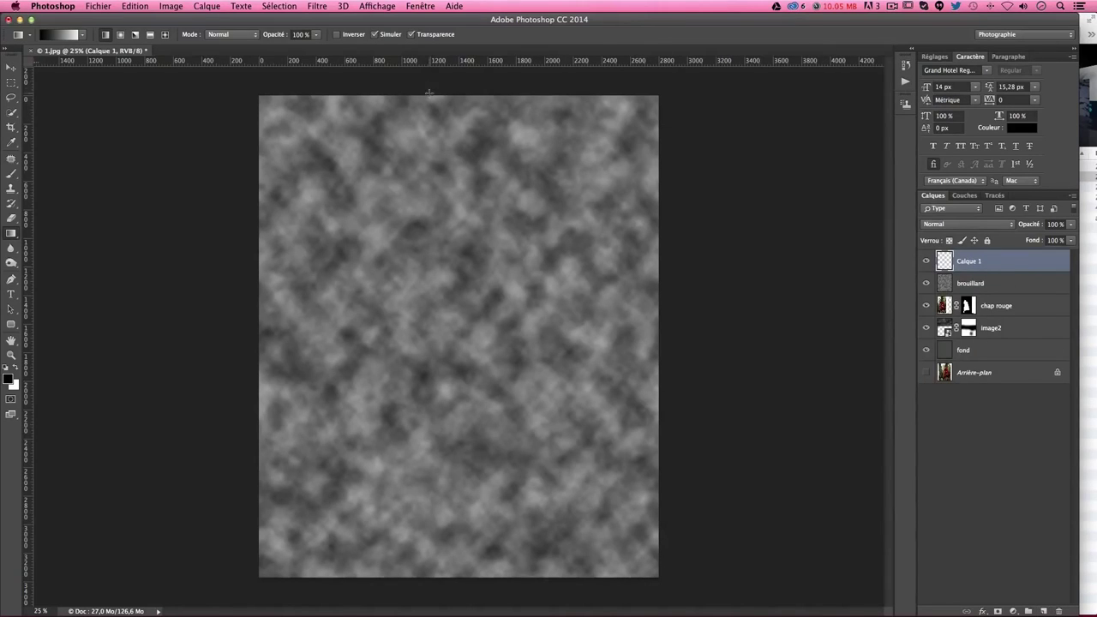
drag(462, 167, 462, 565)
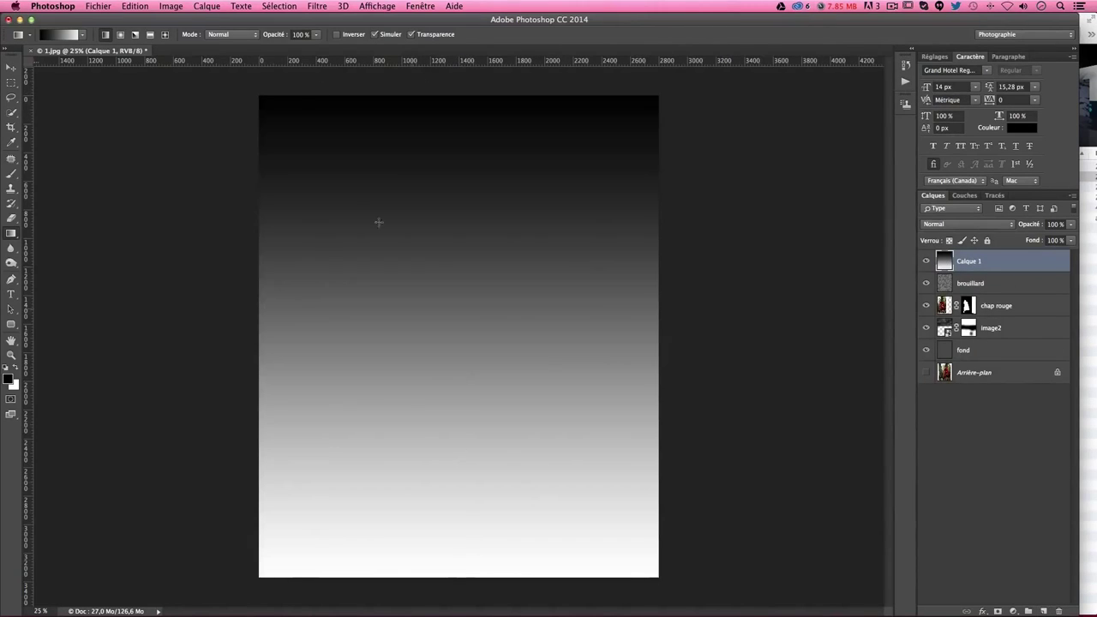
key(super+f)
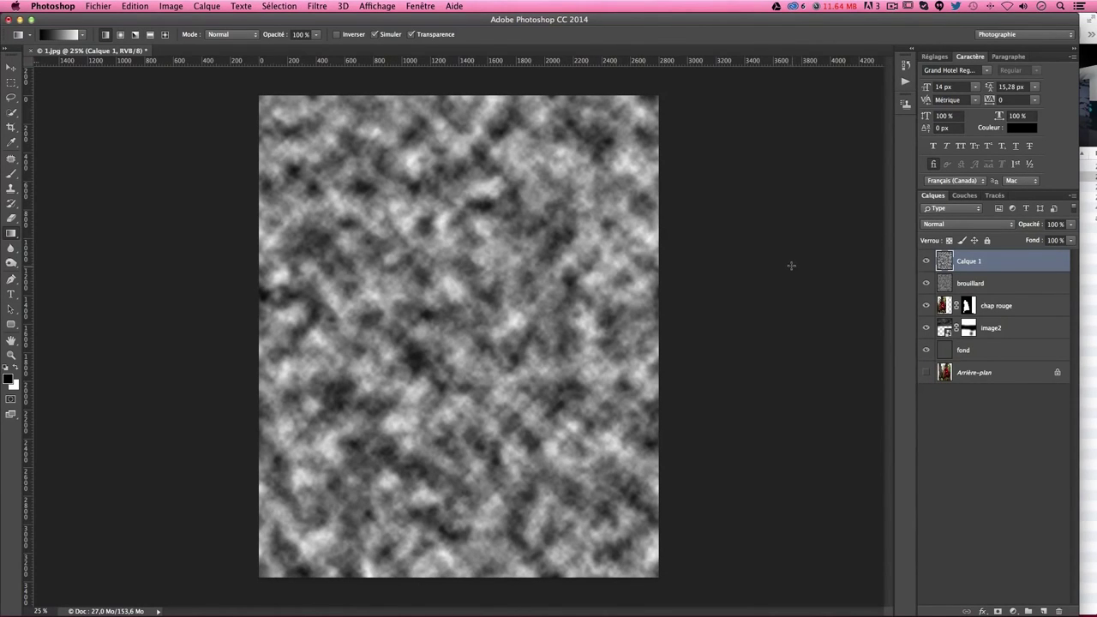
click(923, 261)
click(923, 262)
click(924, 261)
click(924, 261)
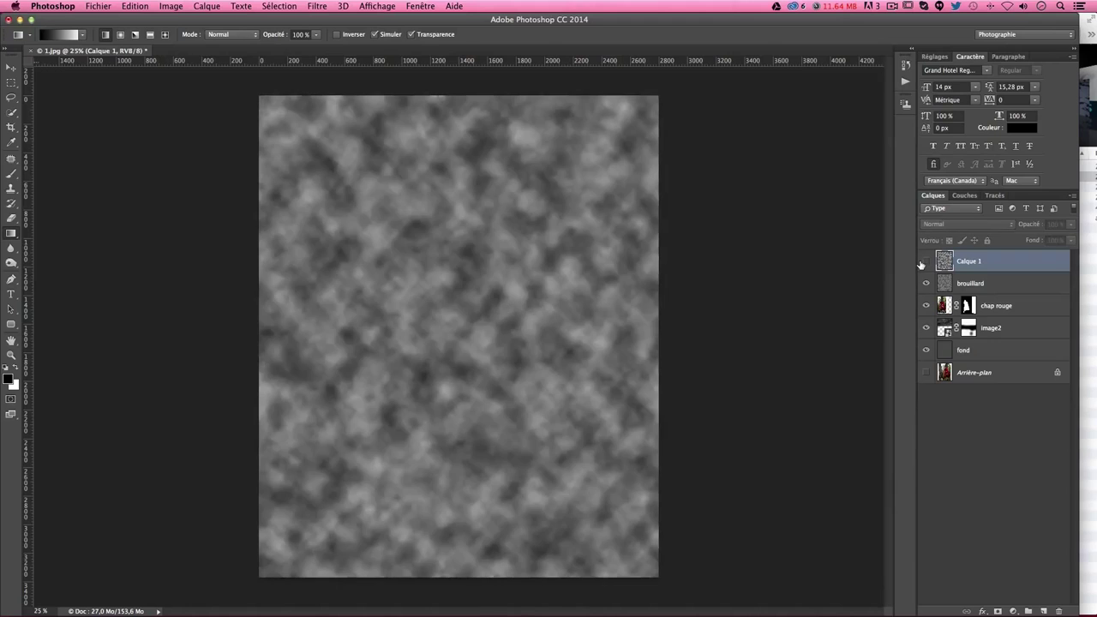
click(923, 261)
click(923, 261)
drag(993, 262, 1059, 611)
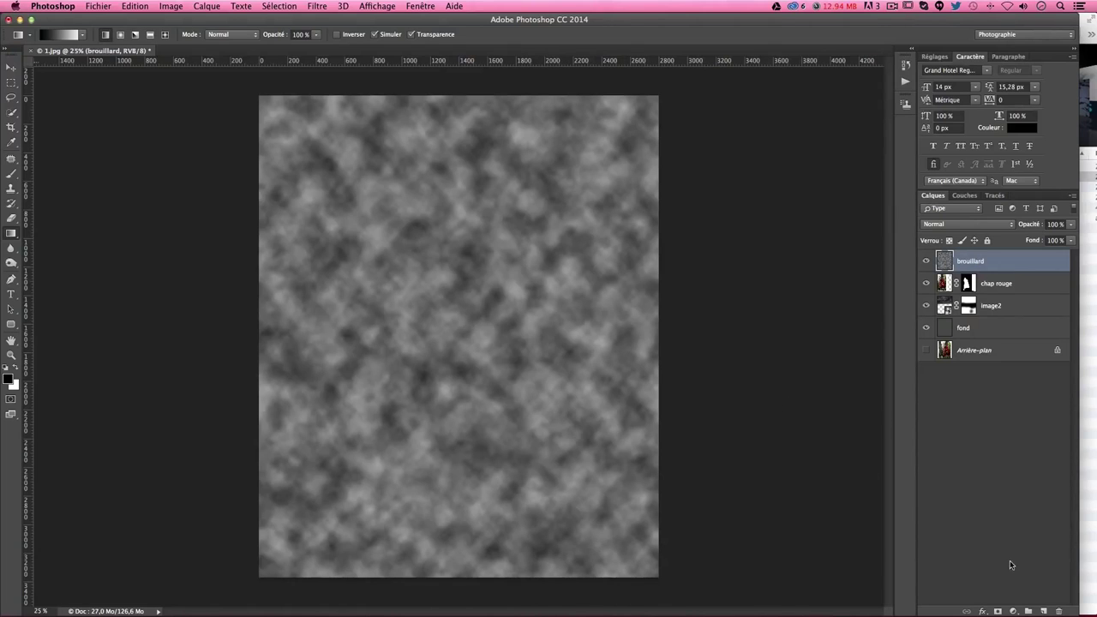
drag(988, 268, 985, 317)
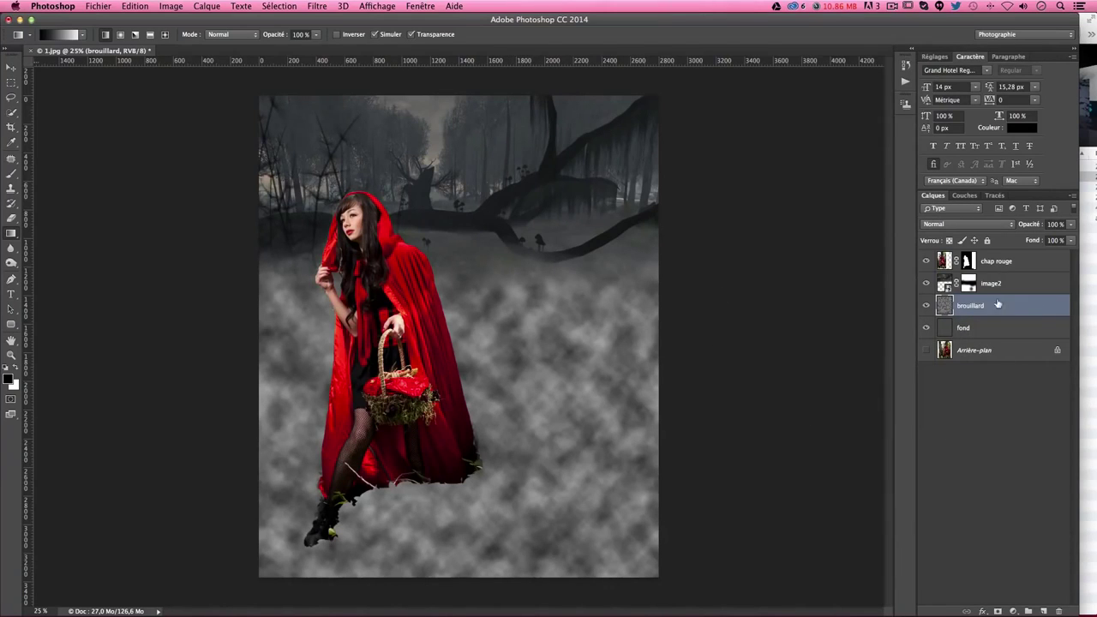
- Move brouillard back above image2, add a white layer mask, and set up a 938 px brush
drag(997, 304, 984, 291)
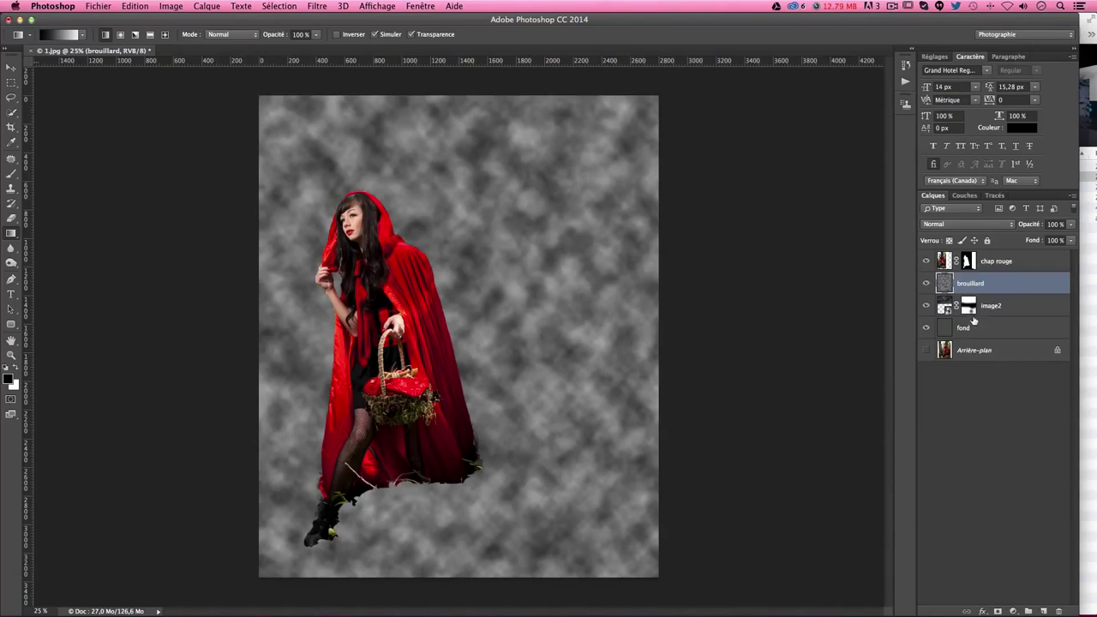
click(998, 610)
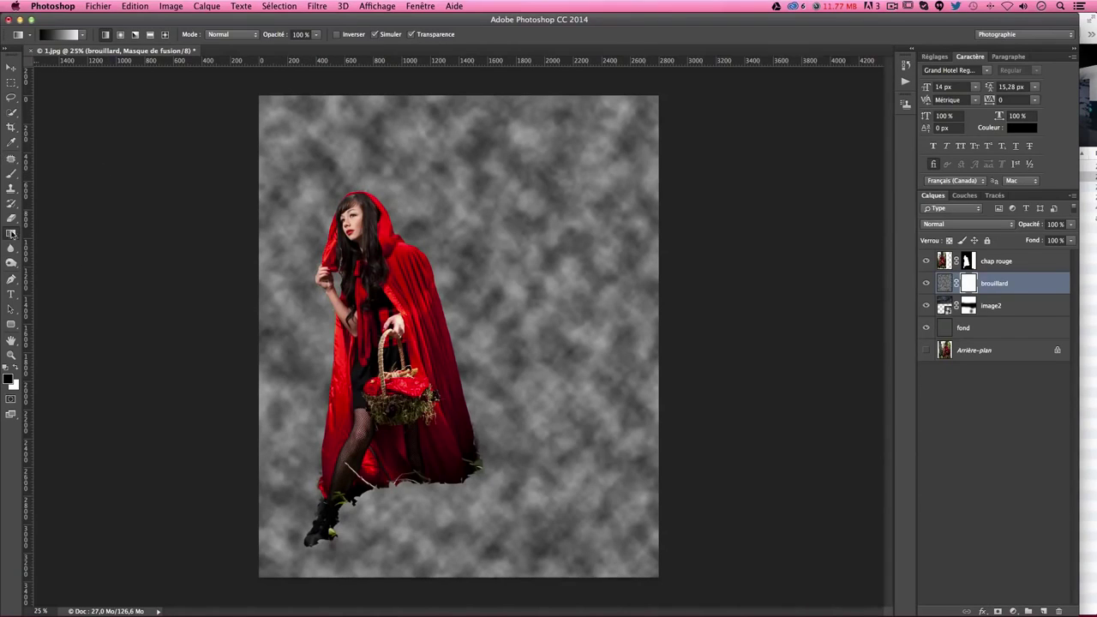
click(14, 172)
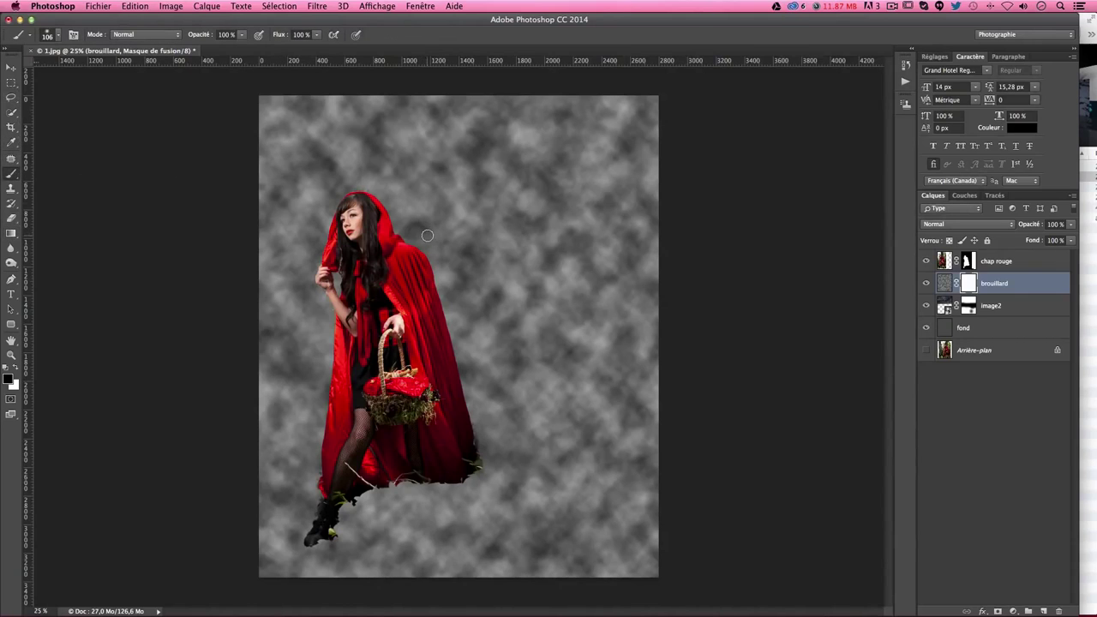
mouse_move(427, 235)
mouse_down()
mouse_move(410, 233)
mouse_move(497, 234)
mouse_move(477, 215)
mouse_up()
click(241, 34)
drag(218, 50, 201, 50)
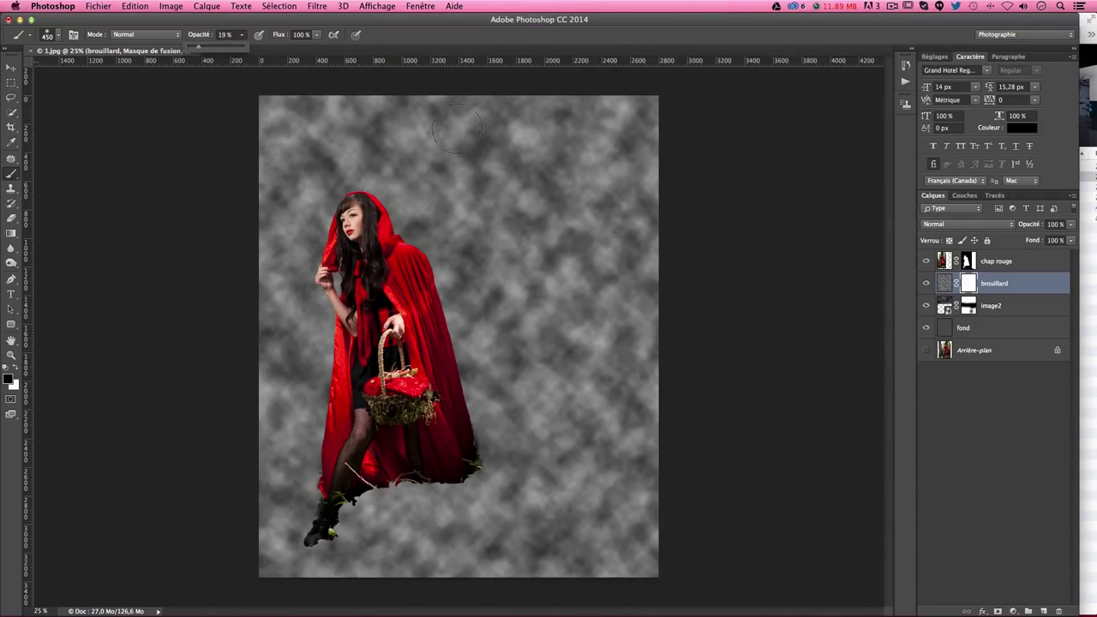
drag(462, 137, 493, 137)
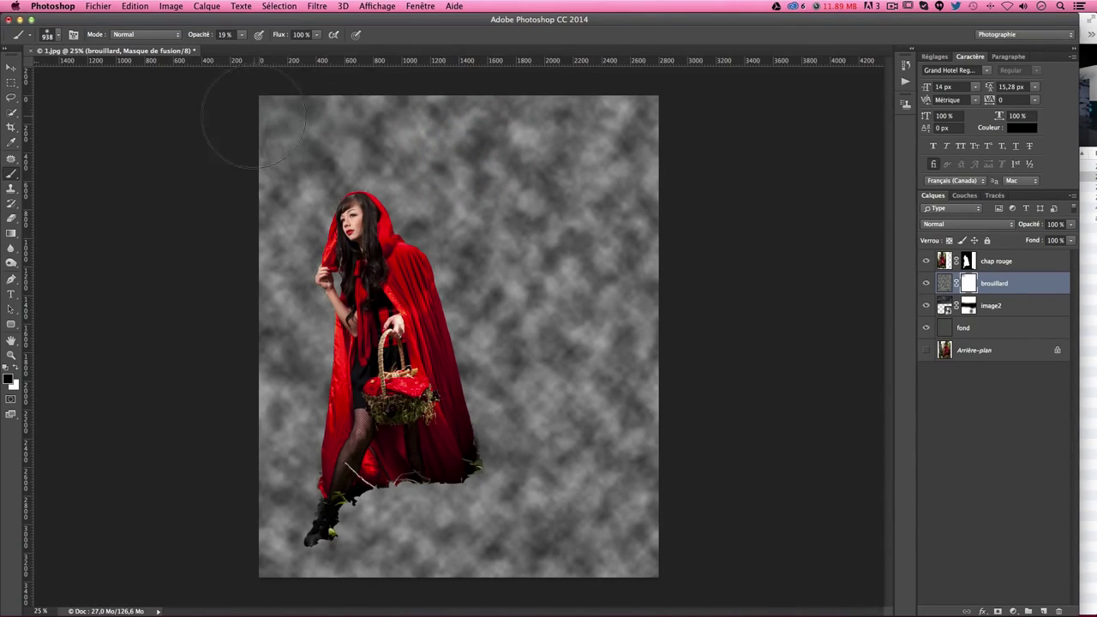
- Paint black on the mask across the top and around the hood to thin the fog
drag(277, 116, 403, 120)
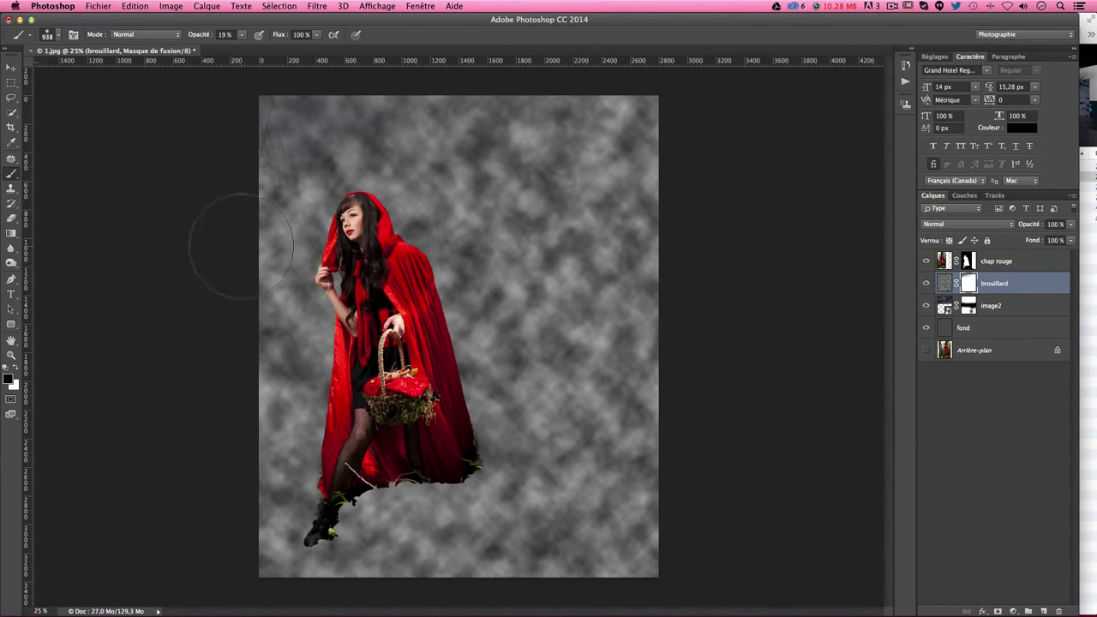
drag(283, 283, 309, 189)
mouse_move(565, 397)
mouse_down()
mouse_move(436, 245)
mouse_move(660, 249)
mouse_up()
drag(269, 269, 300, 198)
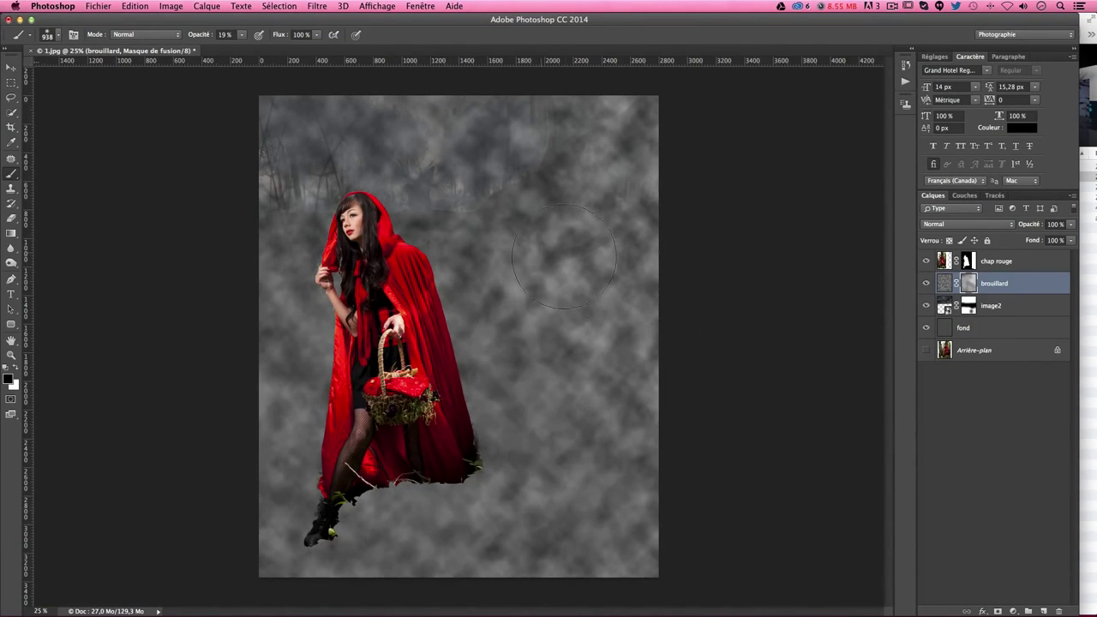
mouse_move(480, 228)
mouse_down()
mouse_move(566, 138)
mouse_move(626, 227)
mouse_up()
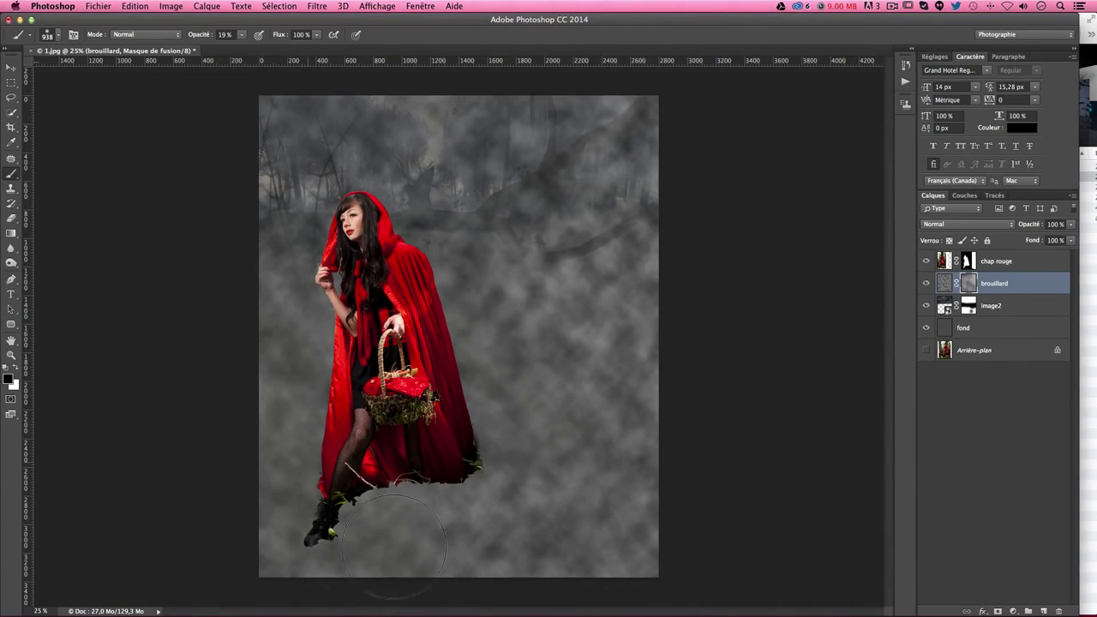
drag(265, 178, 262, 110)
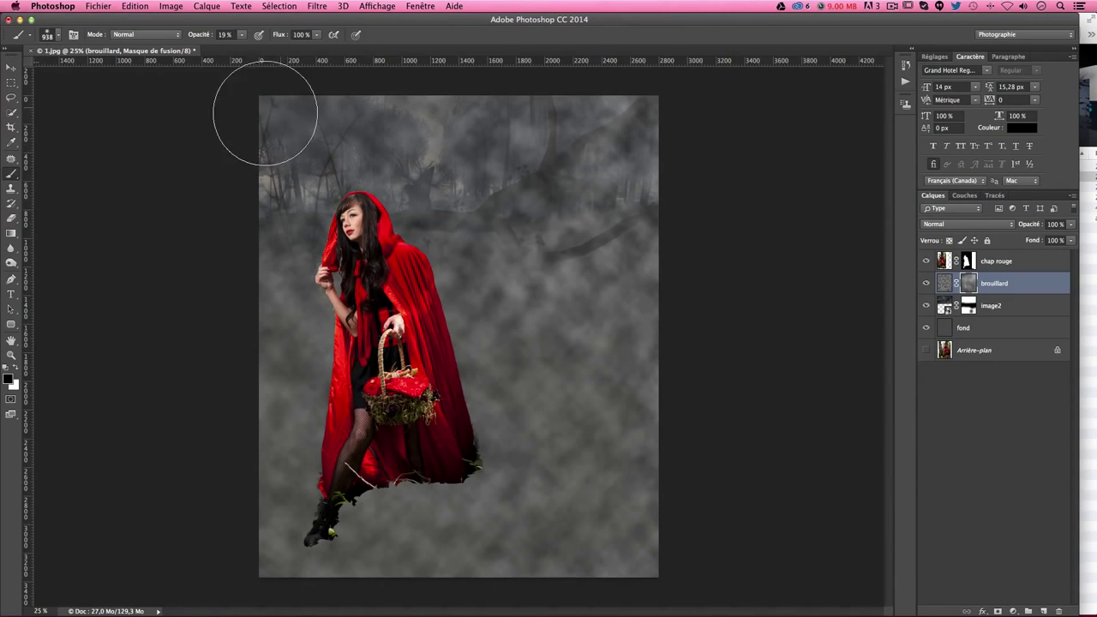
- Dismiss accidental context menus and undo an unintended duplication of the fog layer
right_click(226, 223)
click(192, 225)
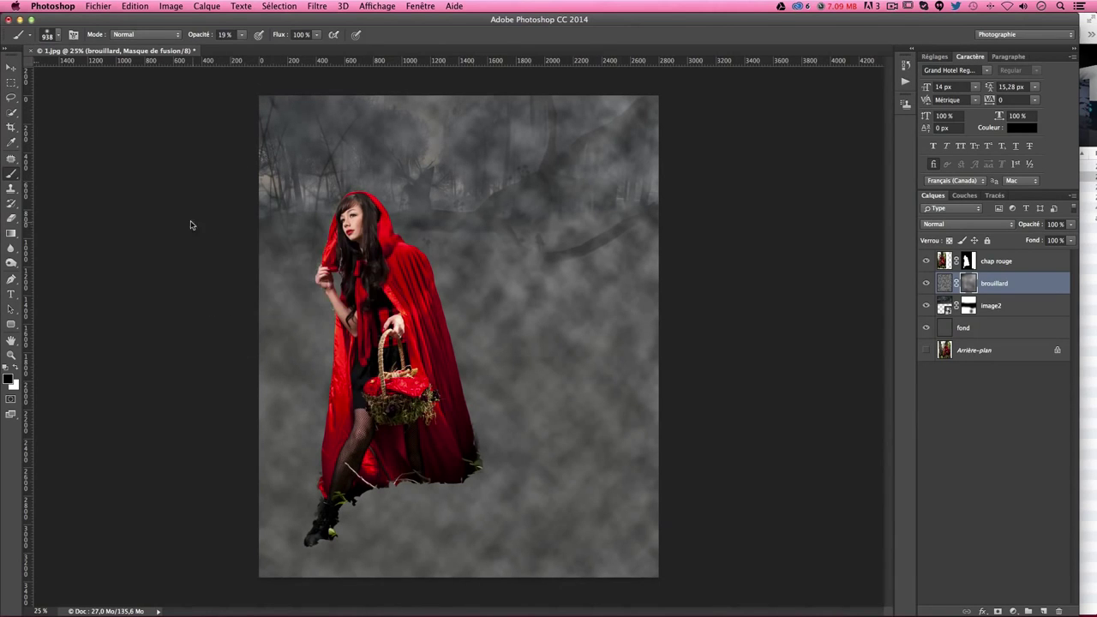
right_click(369, 240)
click(489, 222)
drag(500, 231, 468, 242)
key(ctrl+z)
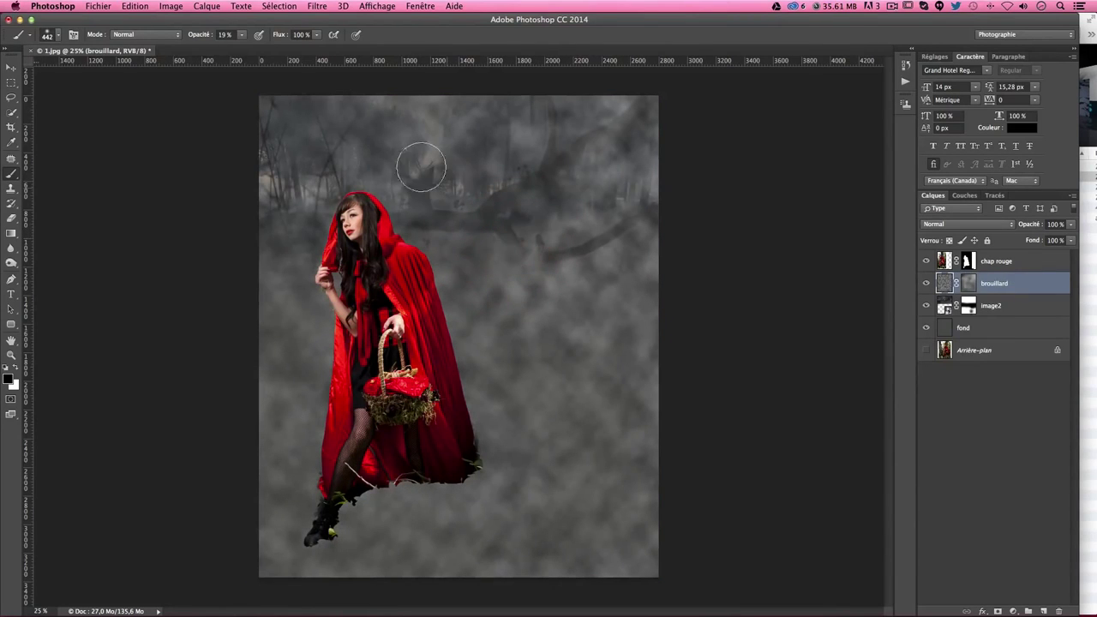
- Paint away fog along the top at 70% brush opacity
click(240, 35)
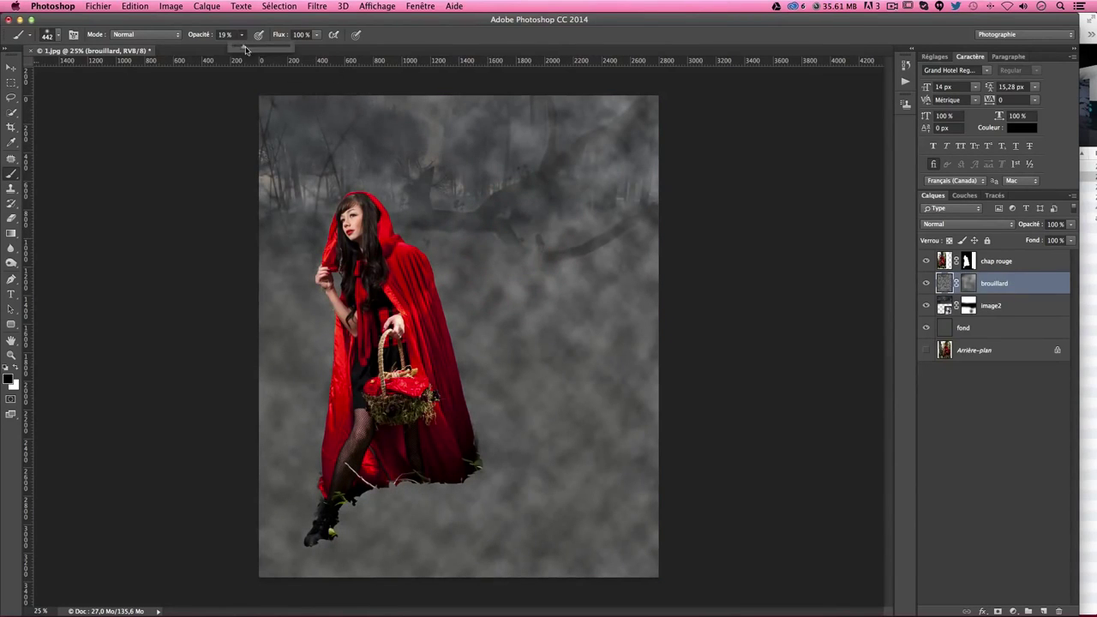
drag(246, 51, 273, 50)
mouse_move(392, 152)
mouse_down()
mouse_move(278, 163)
mouse_move(306, 232)
mouse_move(302, 257)
mouse_up()
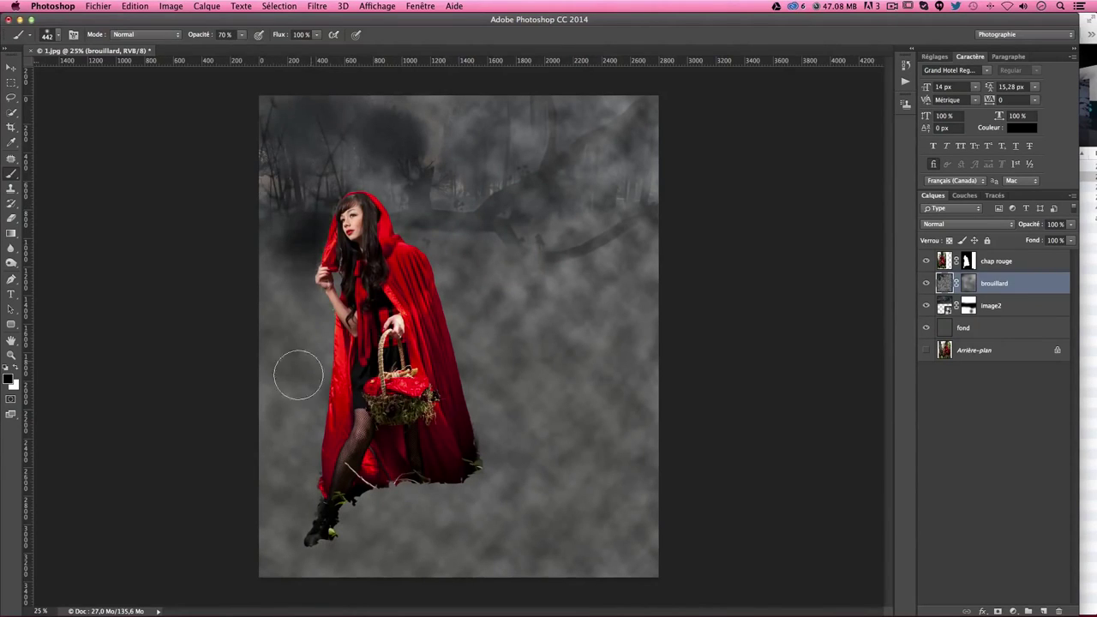
- At 45% opacity, clear fog over the upper right, middle right and lower right areas
click(242, 34)
drag(246, 49, 238, 52)
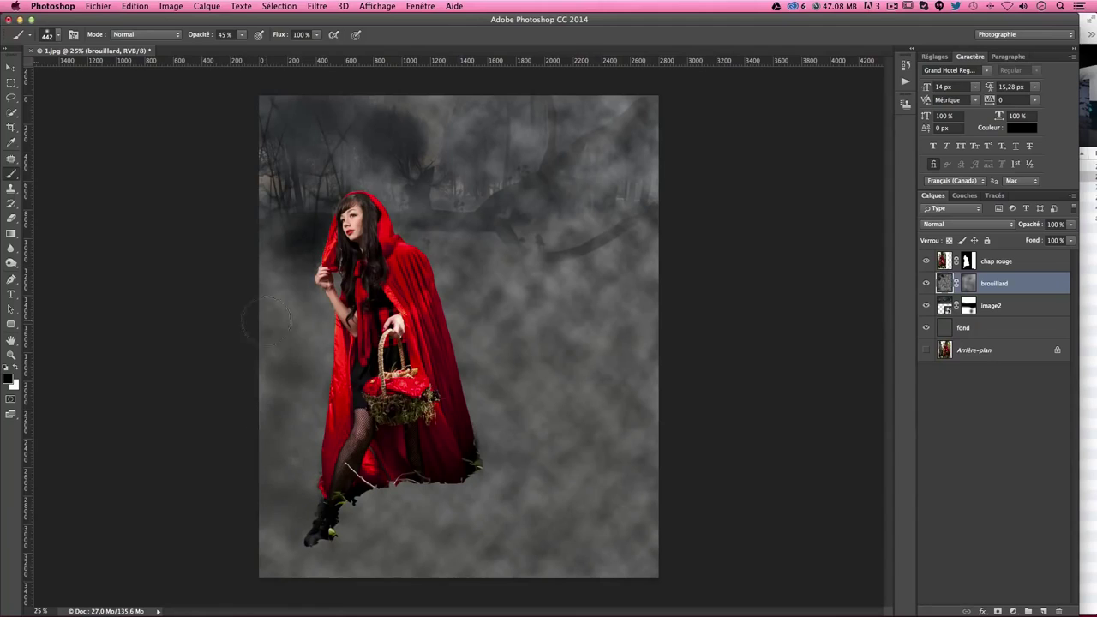
mouse_move(587, 274)
mouse_down()
mouse_move(652, 153)
mouse_move(533, 108)
mouse_move(323, 115)
mouse_move(269, 177)
mouse_up()
mouse_move(655, 486)
mouse_down()
mouse_move(522, 266)
mouse_move(634, 325)
mouse_move(634, 248)
mouse_up()
mouse_move(557, 429)
mouse_down()
mouse_move(493, 570)
mouse_move(265, 600)
mouse_move(350, 580)
mouse_move(245, 485)
mouse_move(712, 556)
mouse_move(627, 477)
mouse_move(533, 456)
mouse_up()
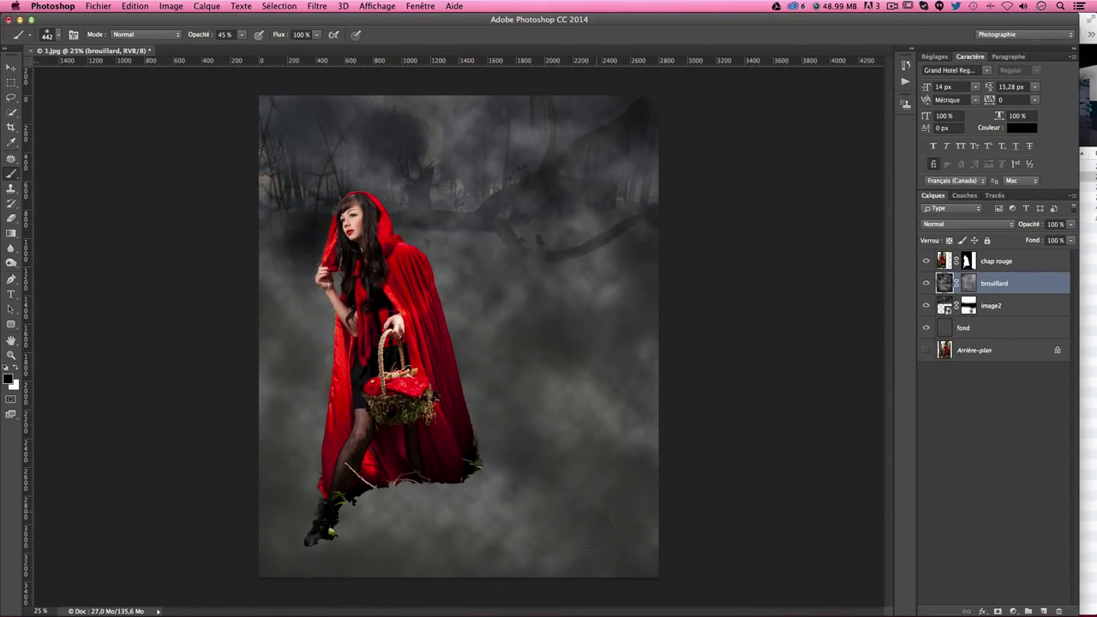
- Enlarge the brush to about 1474 px and lightly thin the fog around the figure's feet
drag(634, 493, 735, 448)
mouse_move(617, 391)
mouse_down()
mouse_move(277, 544)
mouse_move(355, 441)
mouse_move(465, 551)
mouse_move(220, 281)
mouse_move(397, 97)
mouse_move(690, 191)
mouse_move(594, 350)
mouse_move(630, 526)
mouse_up()
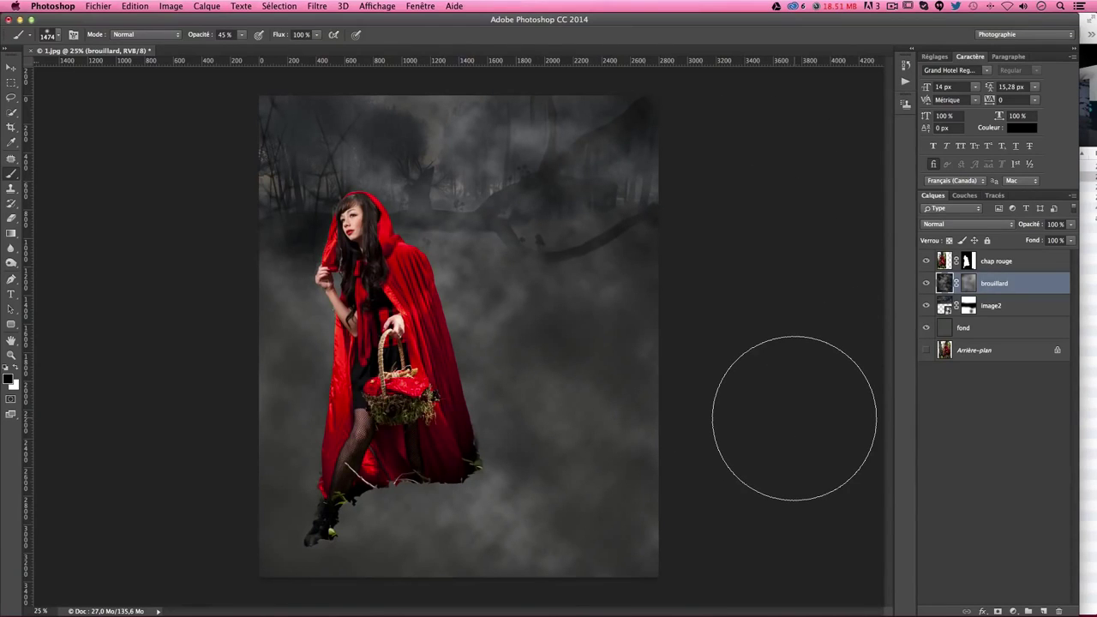
key(v)
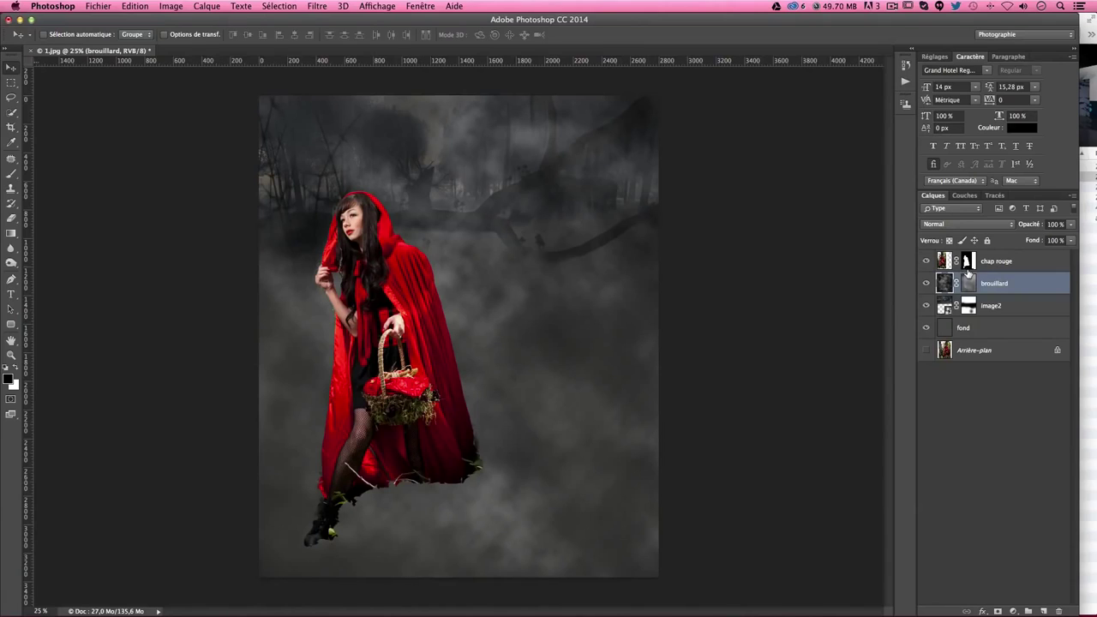
- Add a Teinte/Saturation layer above chap rouge, float its Propriétés panel, and zoom onto the figure
click(946, 264)
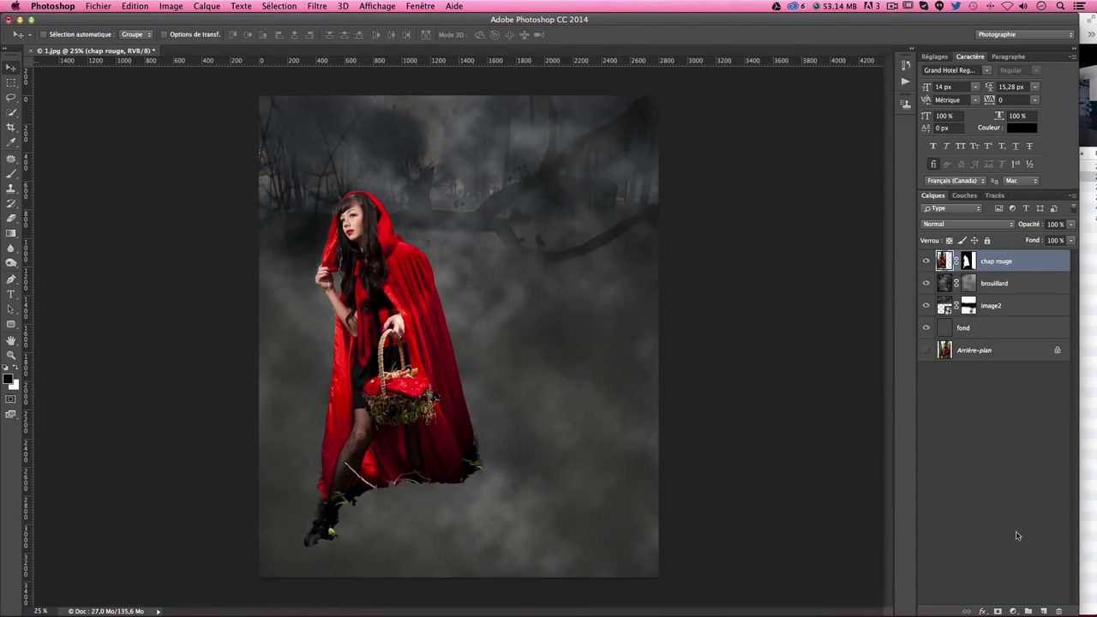
click(1015, 611)
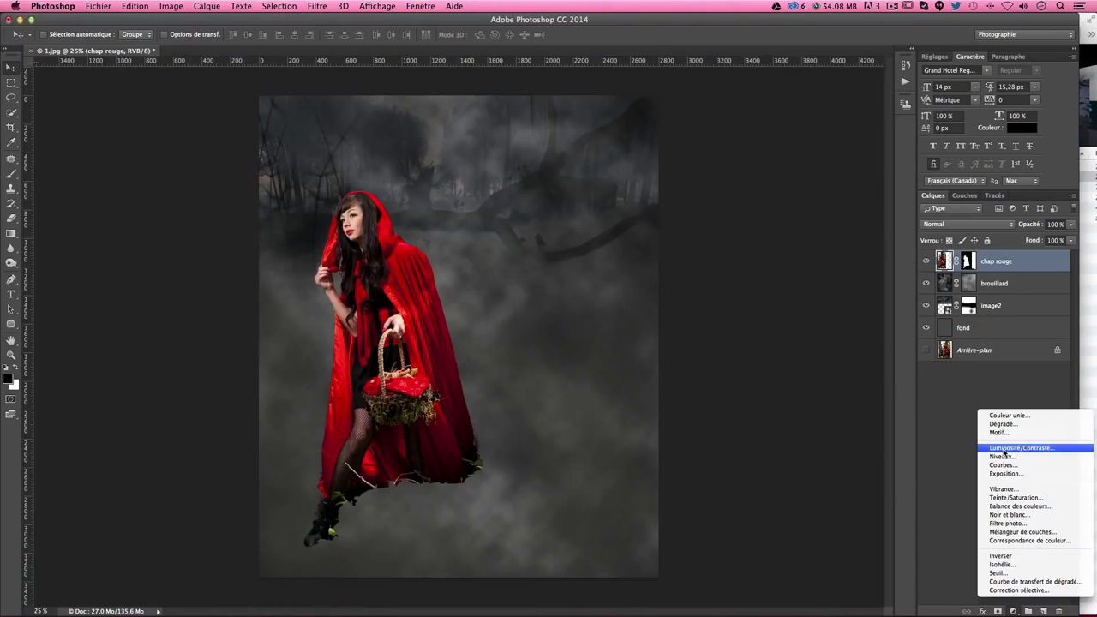
click(1012, 499)
drag(1001, 582, 803, 118)
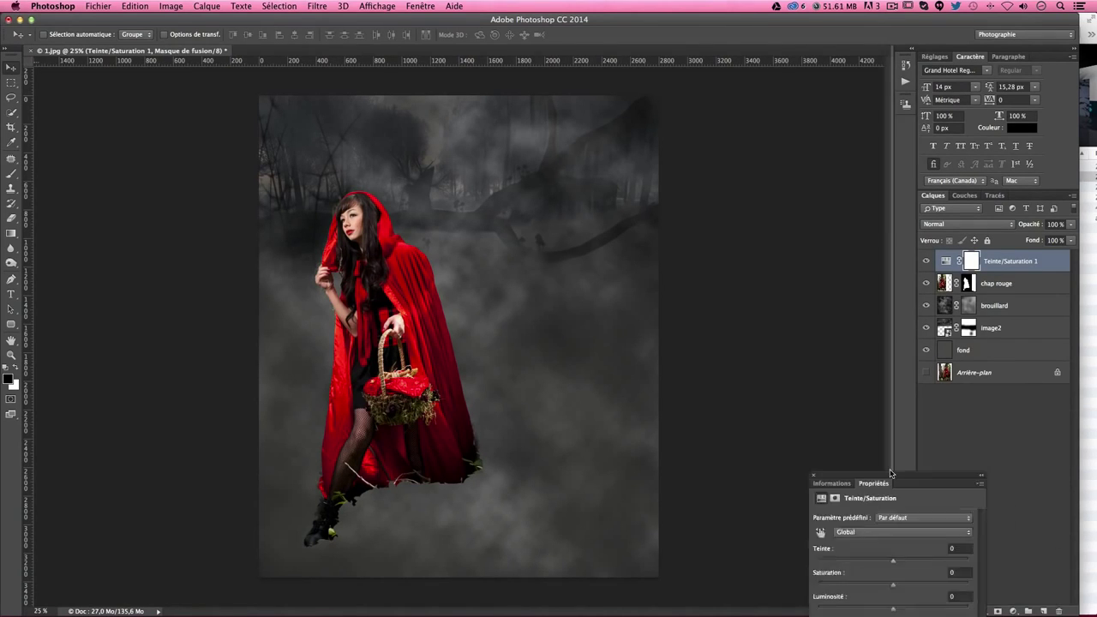
key(ctrl+plus)
key(ctrl+plus)
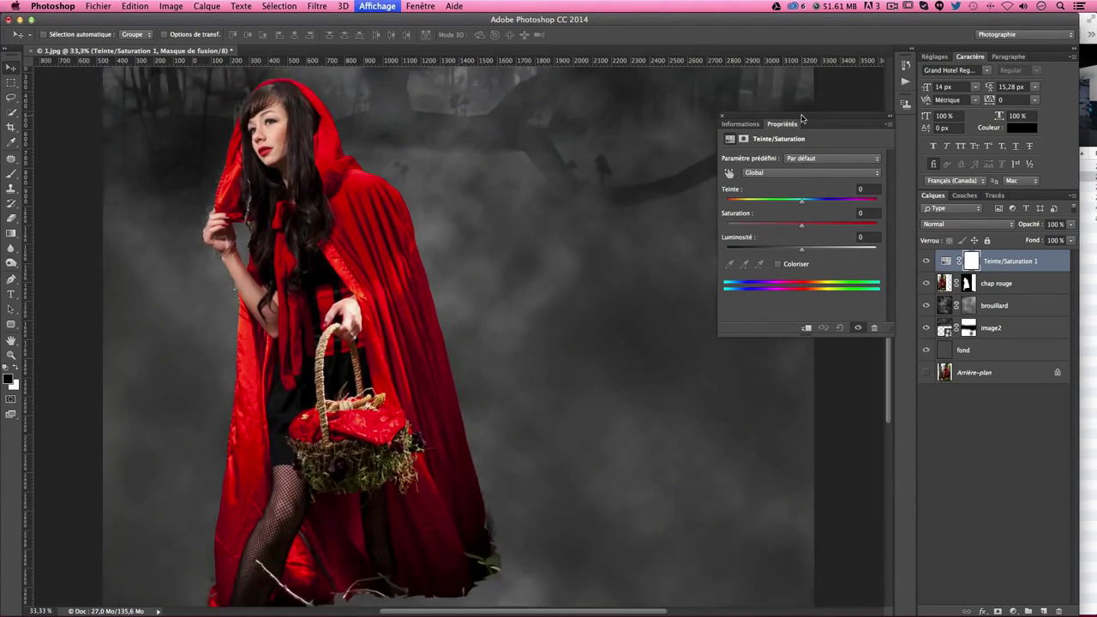
drag(460, 188, 542, 292)
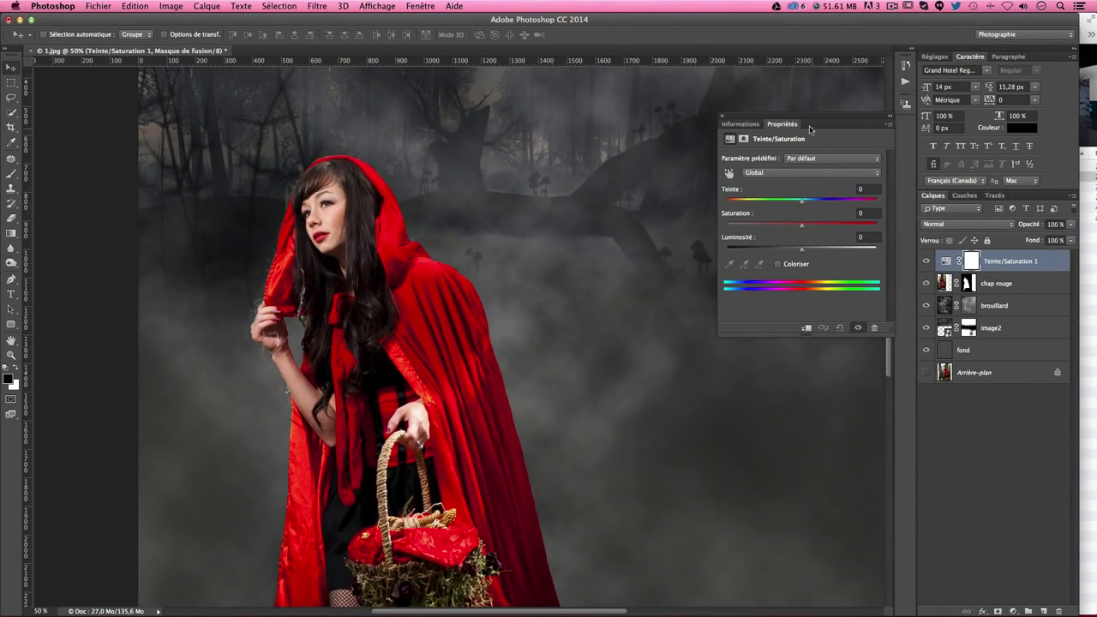
- Limit the adjustment to Rouges and add the hood's and cloak's red with the add eyedropper
drag(800, 124, 659, 158)
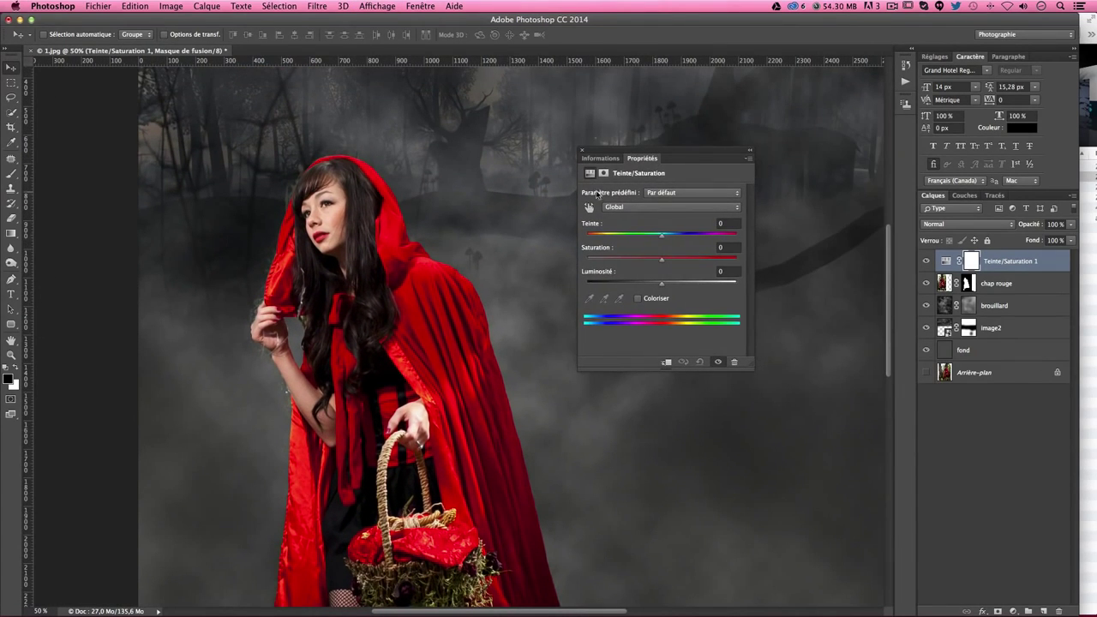
click(617, 207)
click(617, 215)
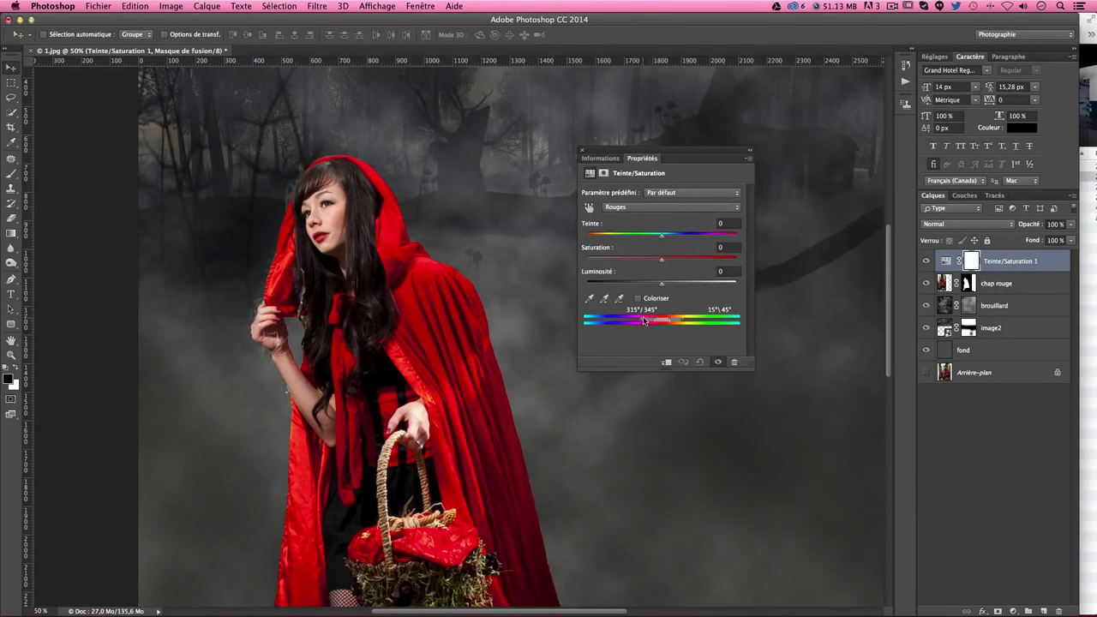
mouse_move(683, 321)
mouse_down()
mouse_move(638, 321)
mouse_move(661, 323)
mouse_up()
click(605, 299)
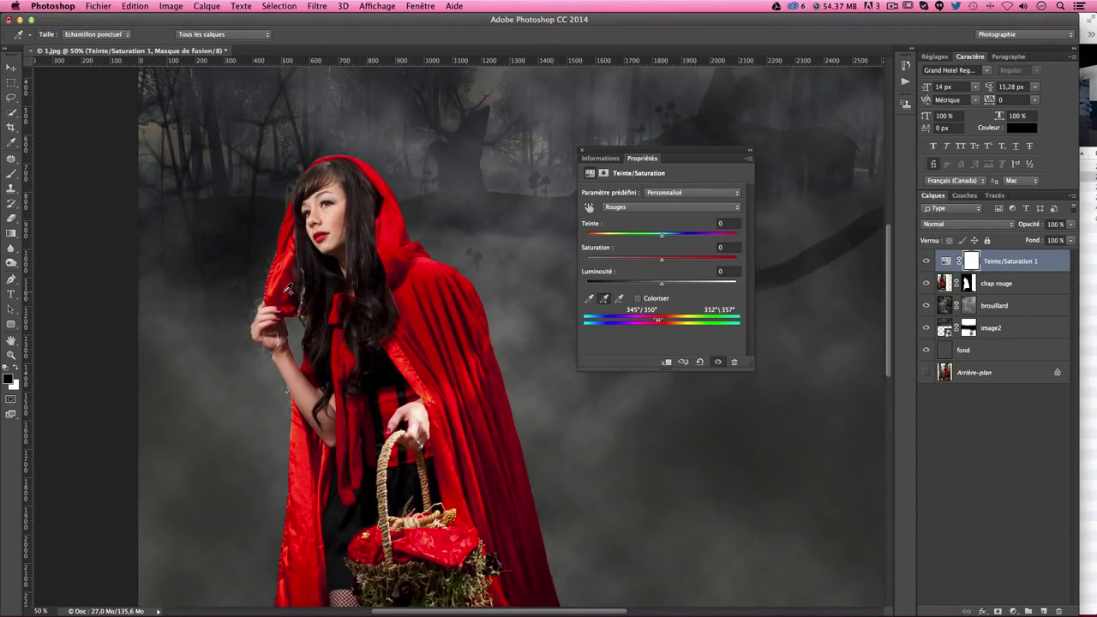
click(286, 273)
click(455, 338)
scroll(533, 538, down, 5)
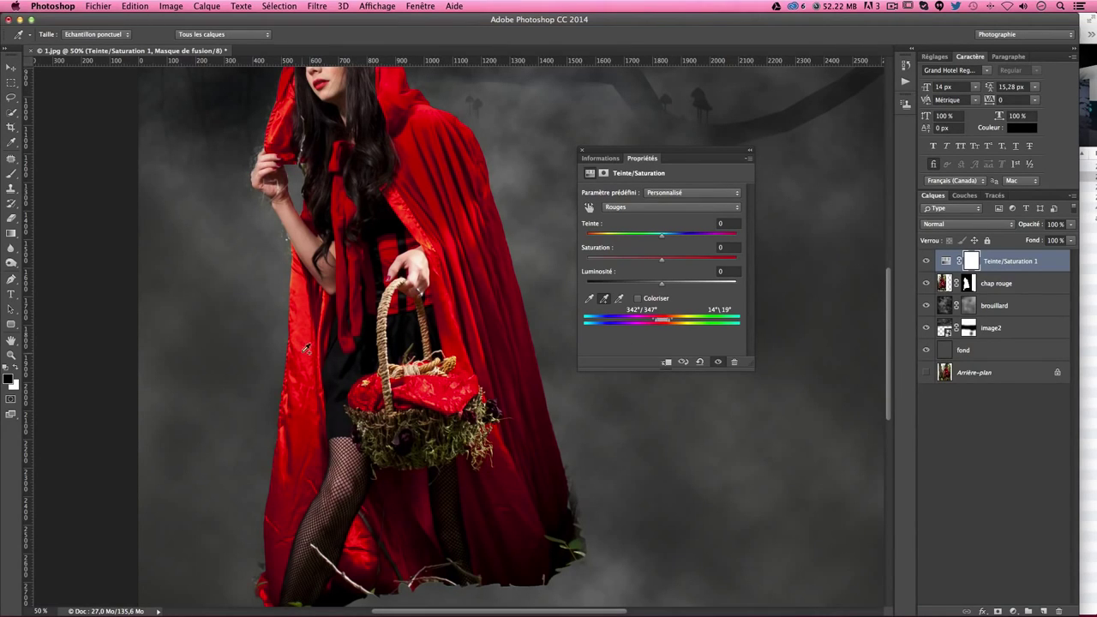
scroll(369, 351, up, 3)
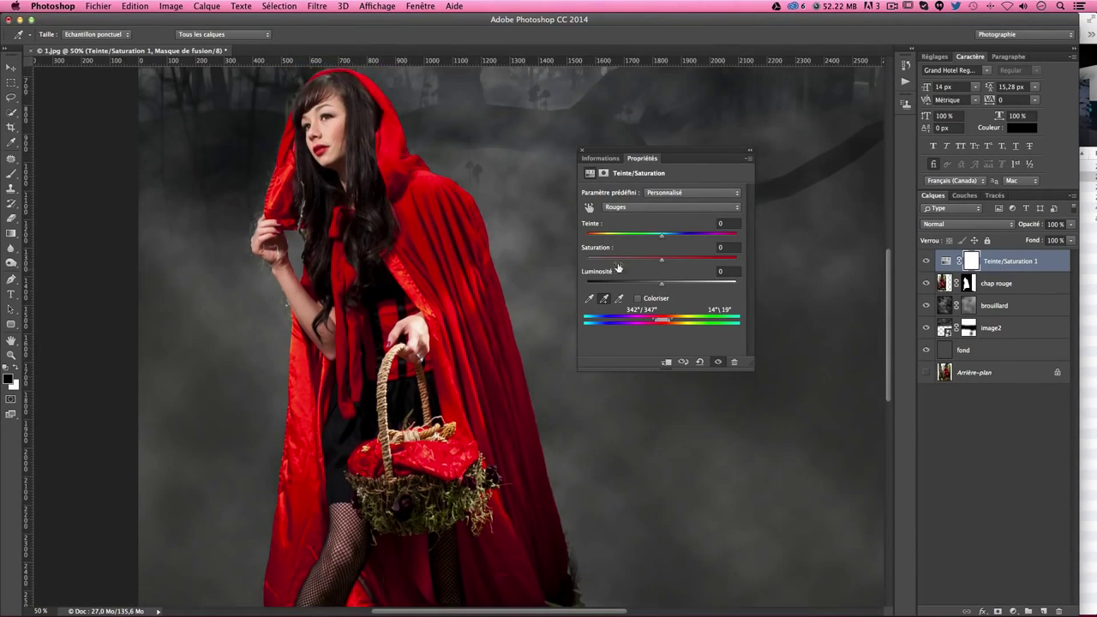
- Set Teinte -132, Saturation -71 and Luminosité -59 to turn the cloak dark navy
drag(662, 238, 695, 239)
scroll(490, 254, up, 1)
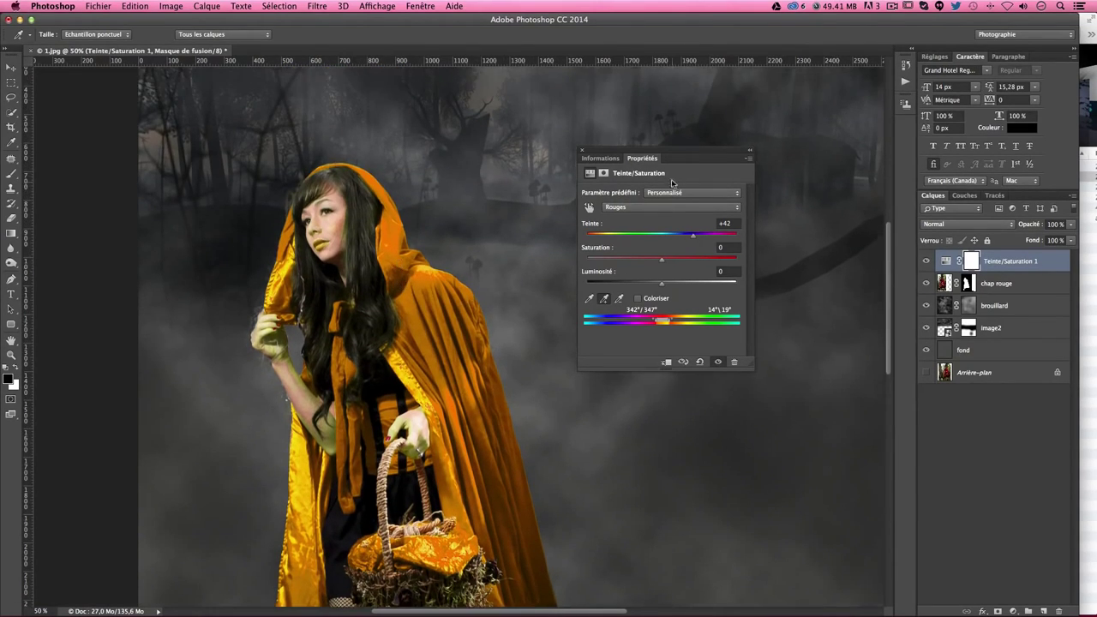
drag(661, 156, 760, 131)
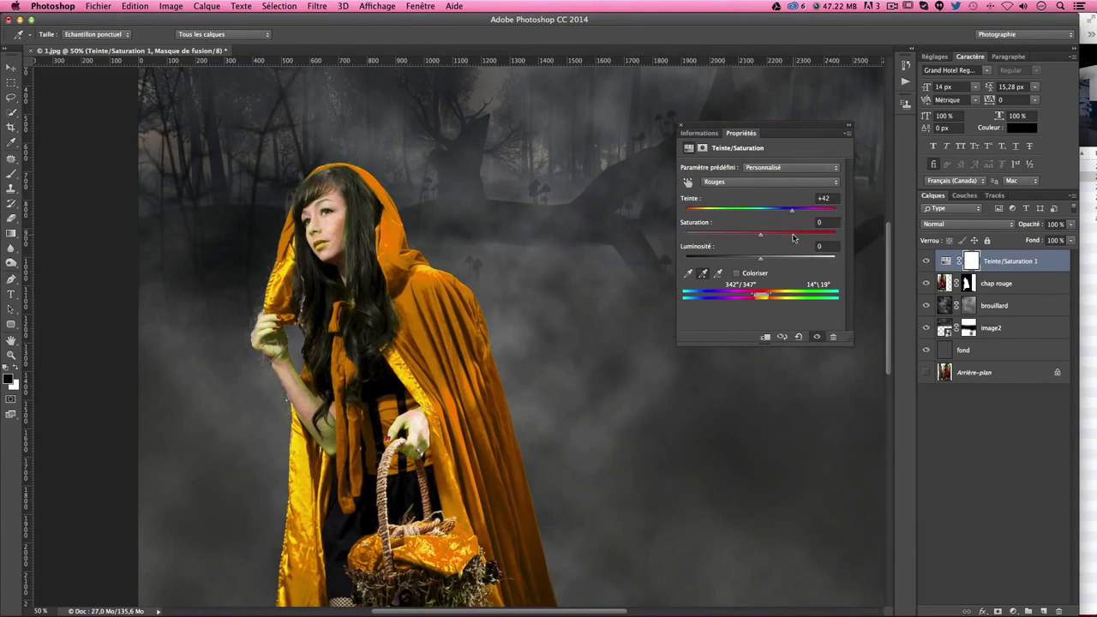
mouse_move(792, 210)
mouse_down()
mouse_move(820, 211)
mouse_move(687, 214)
mouse_move(711, 213)
mouse_move(700, 213)
mouse_up()
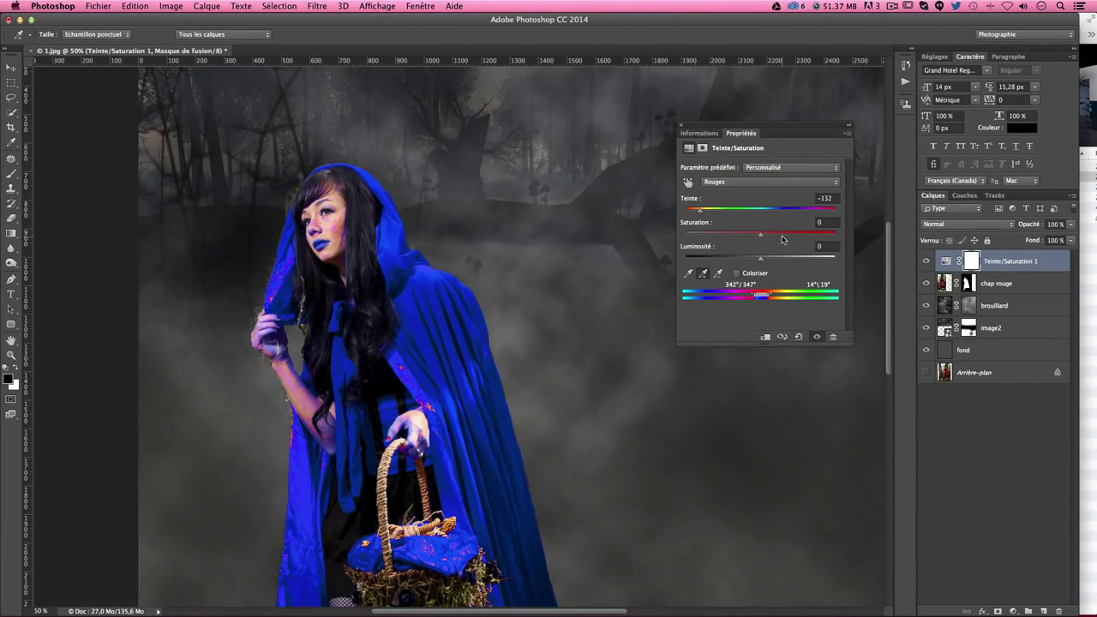
mouse_move(744, 260)
mouse_down()
mouse_move(712, 261)
mouse_move(736, 260)
mouse_move(735, 233)
mouse_move(713, 233)
mouse_up()
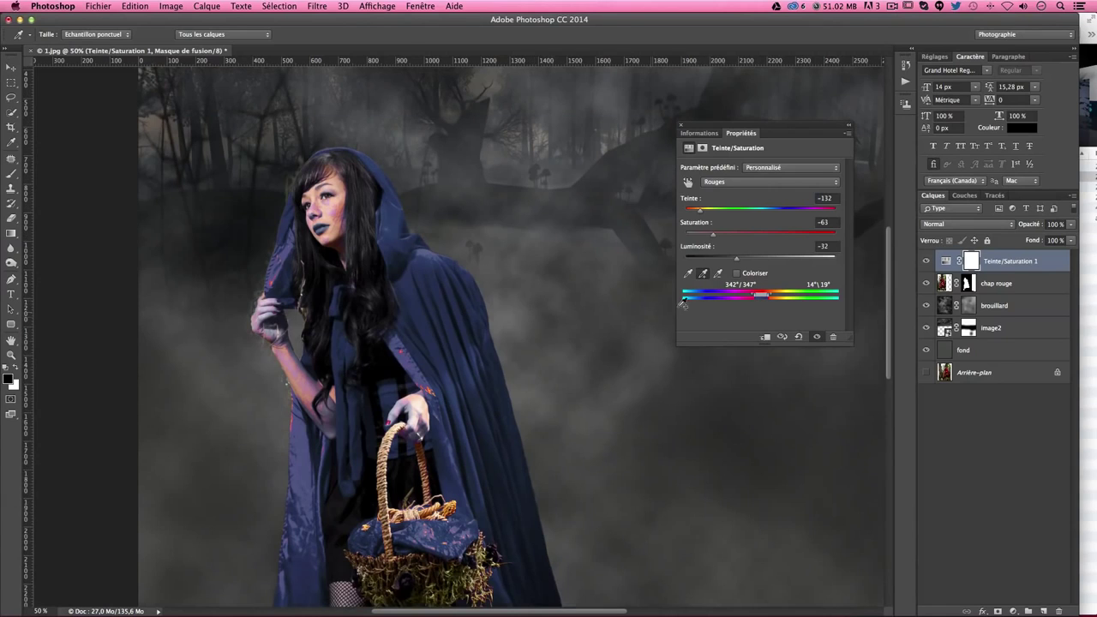
drag(736, 261, 717, 260)
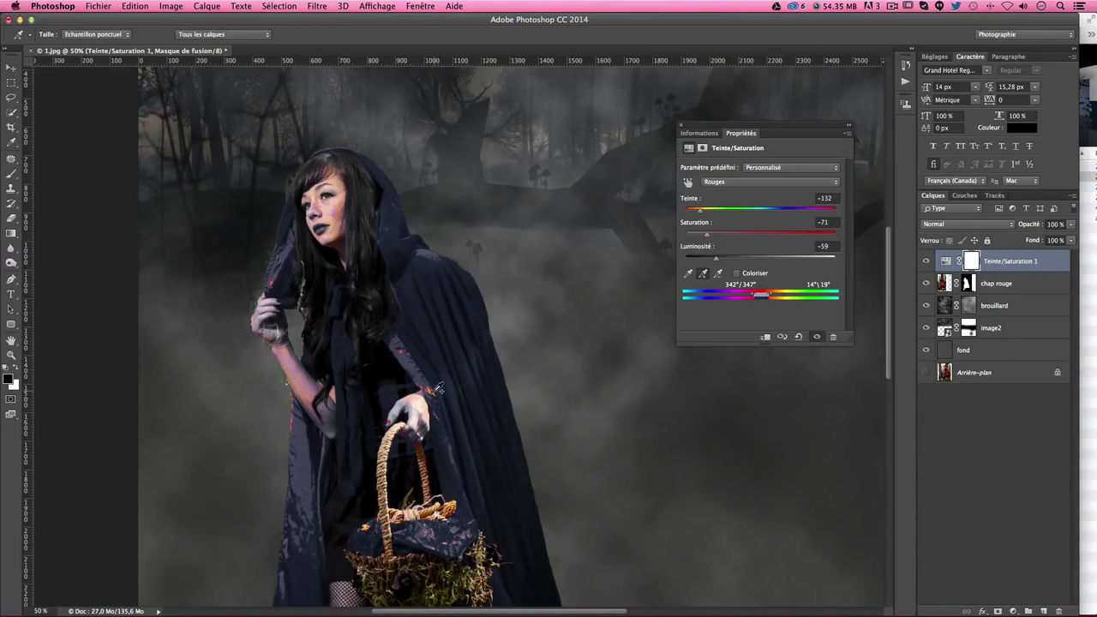
- Add the leftover orange-red cloak tones and red fingernail to the Rouges range with the eyedropper
scroll(437, 388, up, 2)
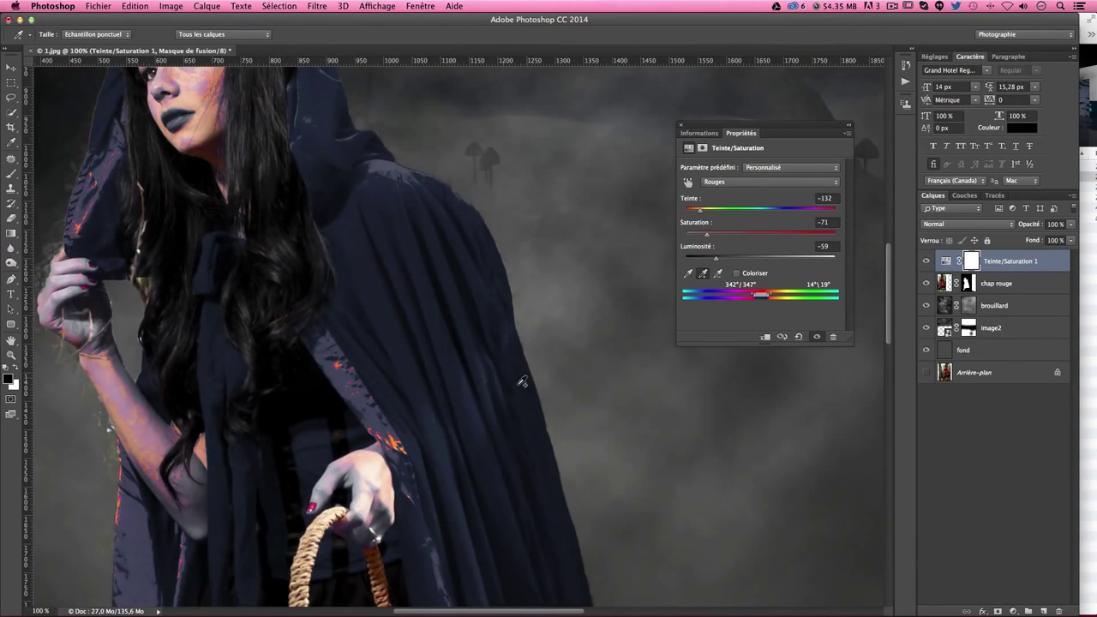
click(396, 441)
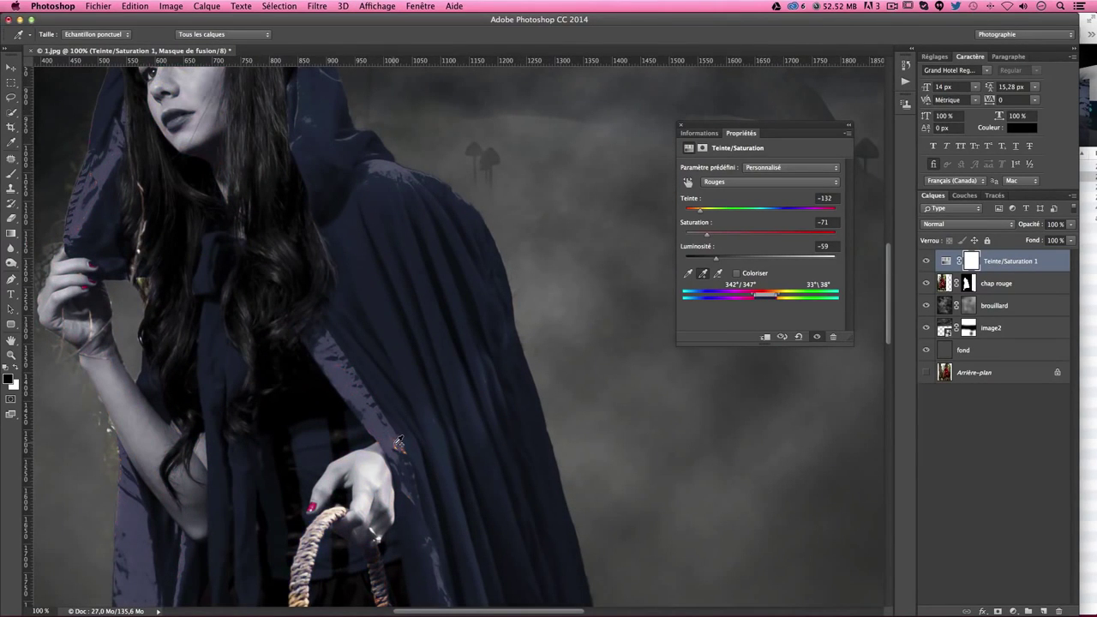
mouse_move(393, 440)
mouse_down()
mouse_move(555, 397)
mouse_move(546, 407)
mouse_up()
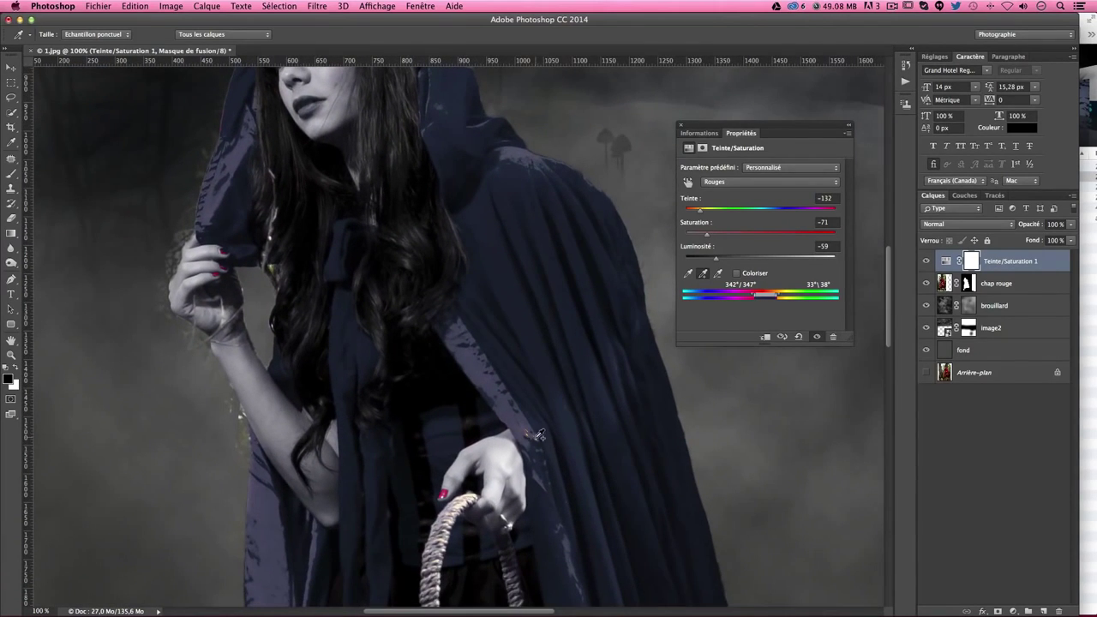
click(540, 436)
click(445, 493)
scroll(447, 338, down, 10)
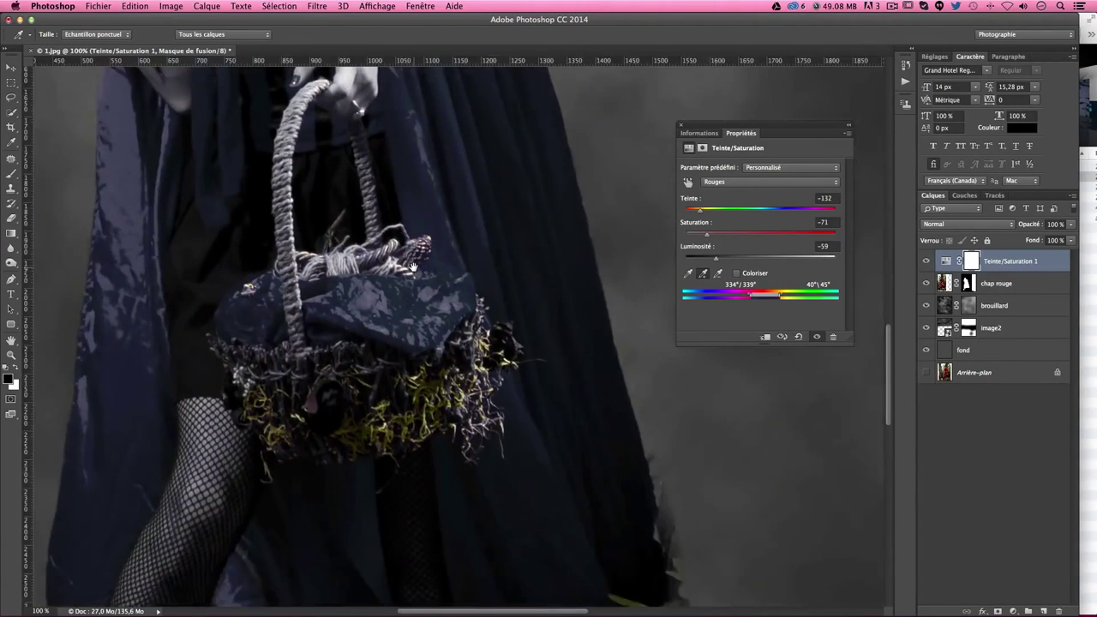
scroll(445, 334, up, 5)
scroll(442, 336, down, 10)
scroll(437, 337, up, 10)
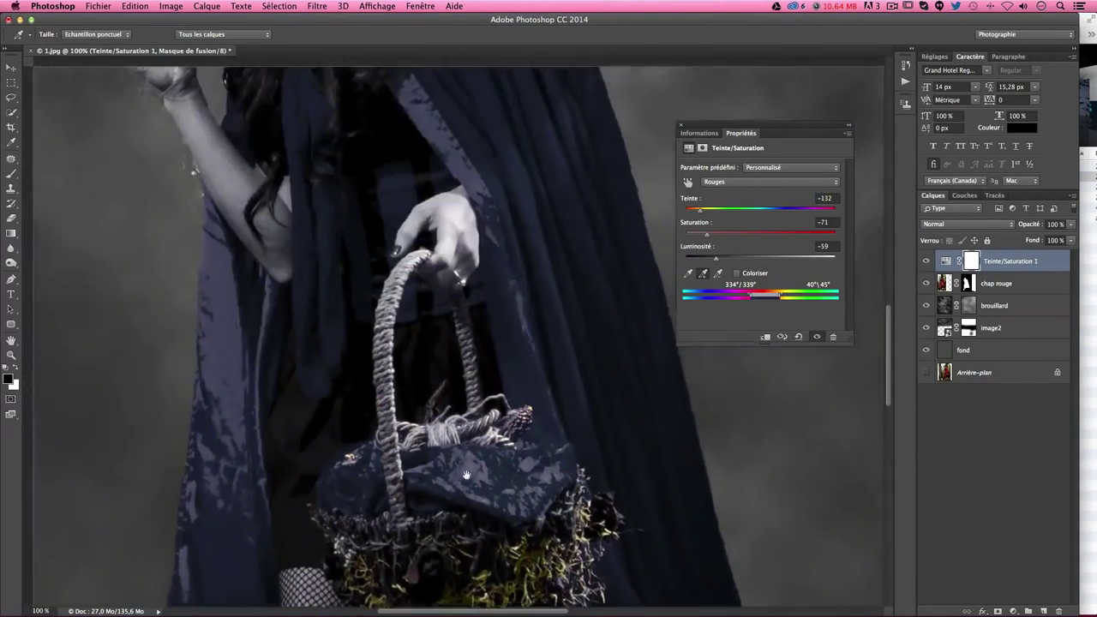
scroll(428, 340, up, 10)
scroll(428, 340, up, 3)
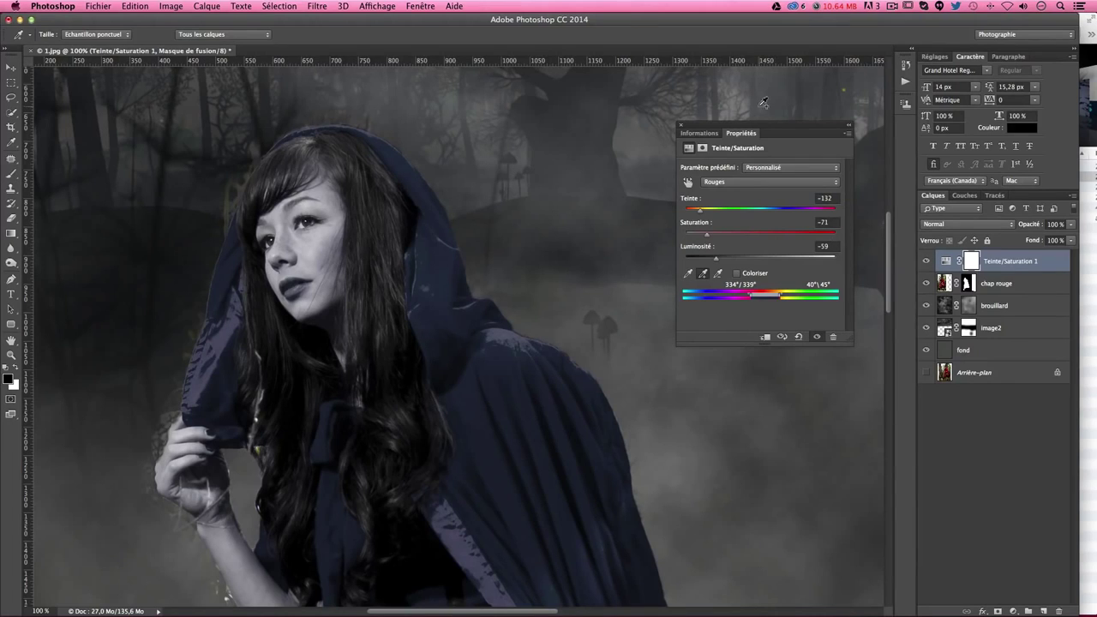
- Target the Teinte/Saturation 1 mask with a 100 px brush at 100% opacity
click(970, 264)
key(v)
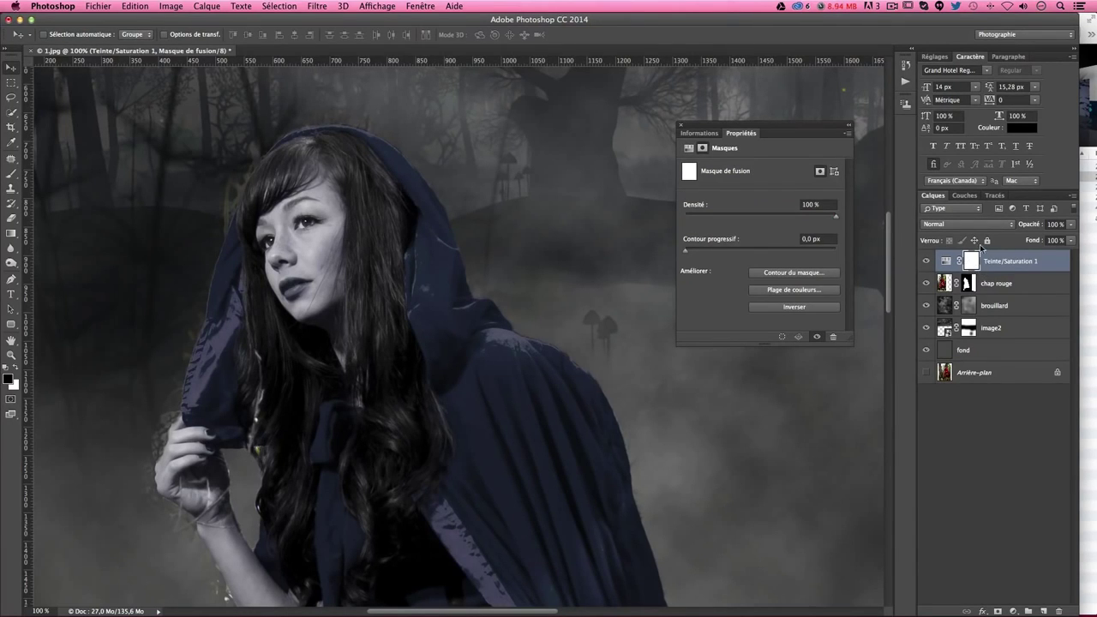
click(11, 173)
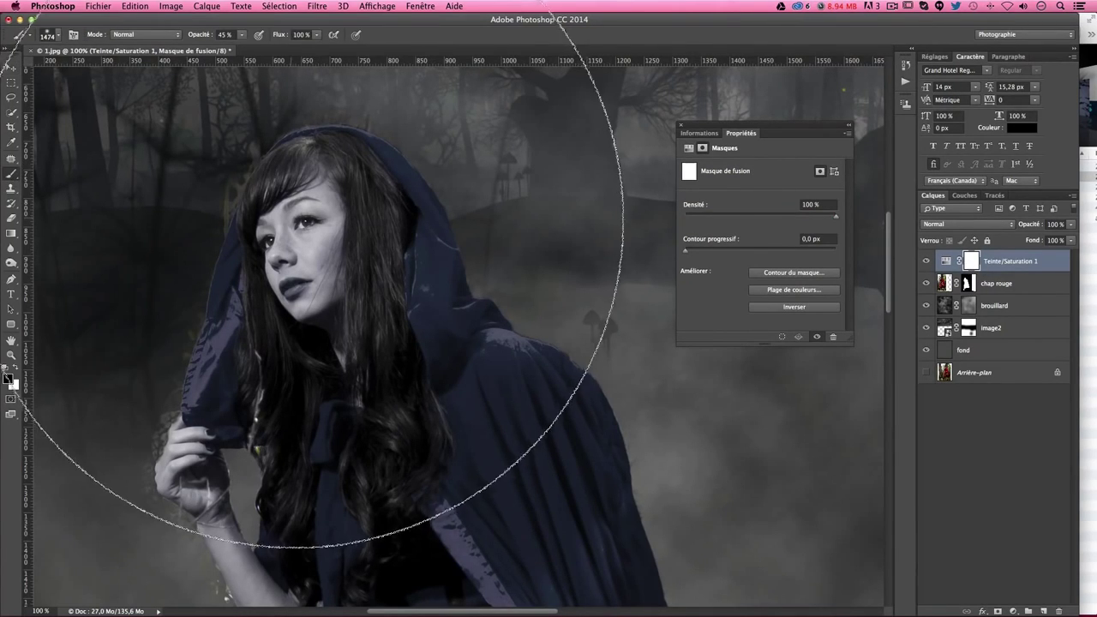
mouse_move(330, 238)
mouse_down()
mouse_move(234, 236)
mouse_move(308, 184)
mouse_up()
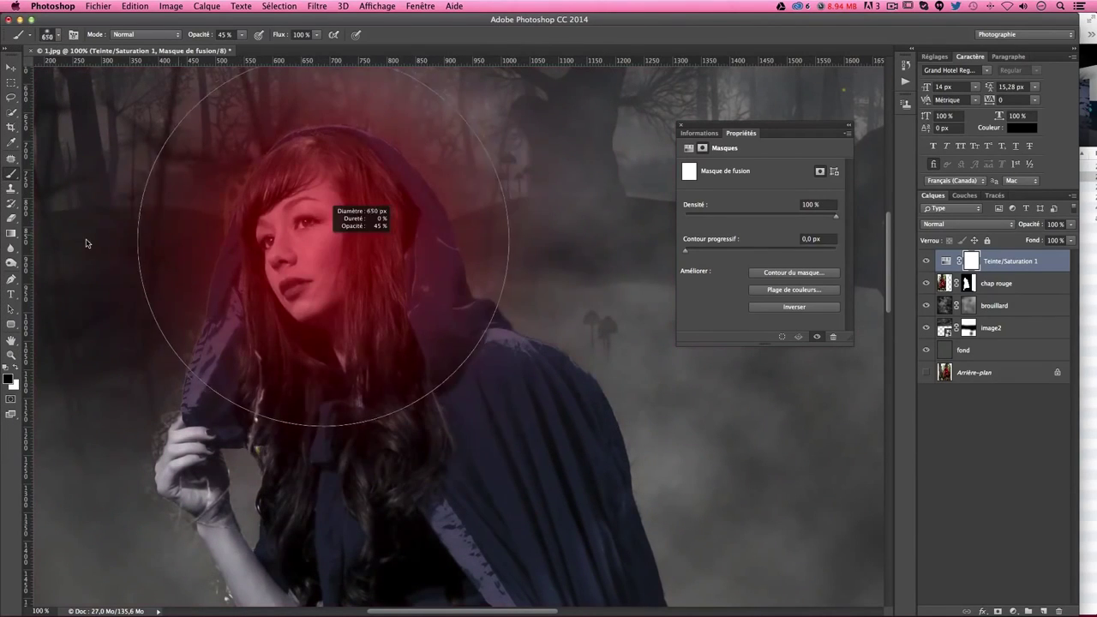
drag(349, 227, 291, 227)
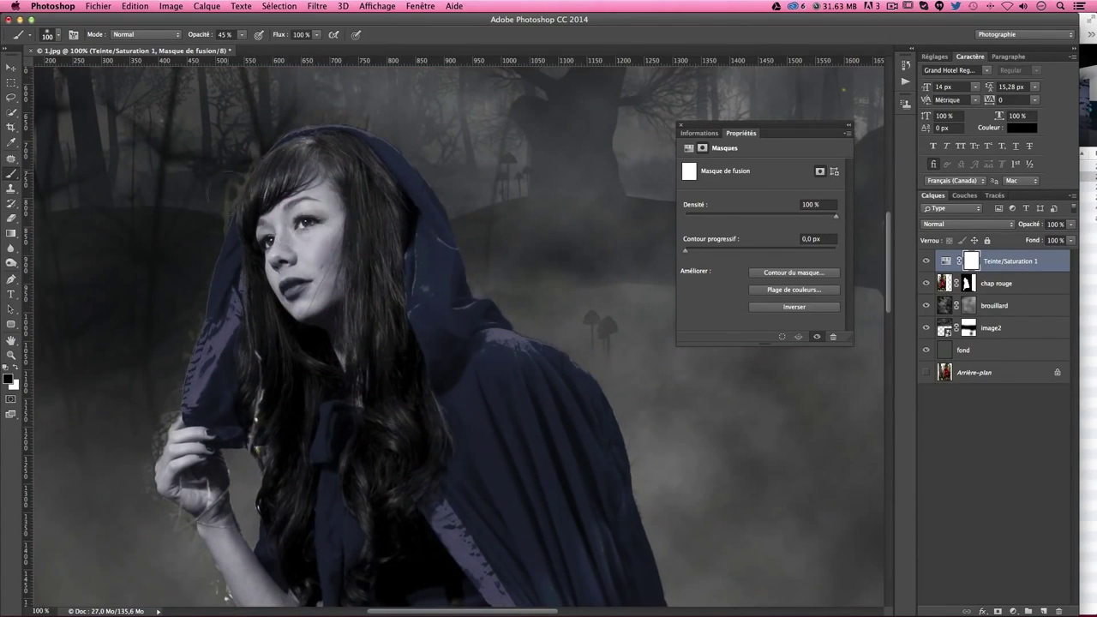
drag(243, 34, 276, 50)
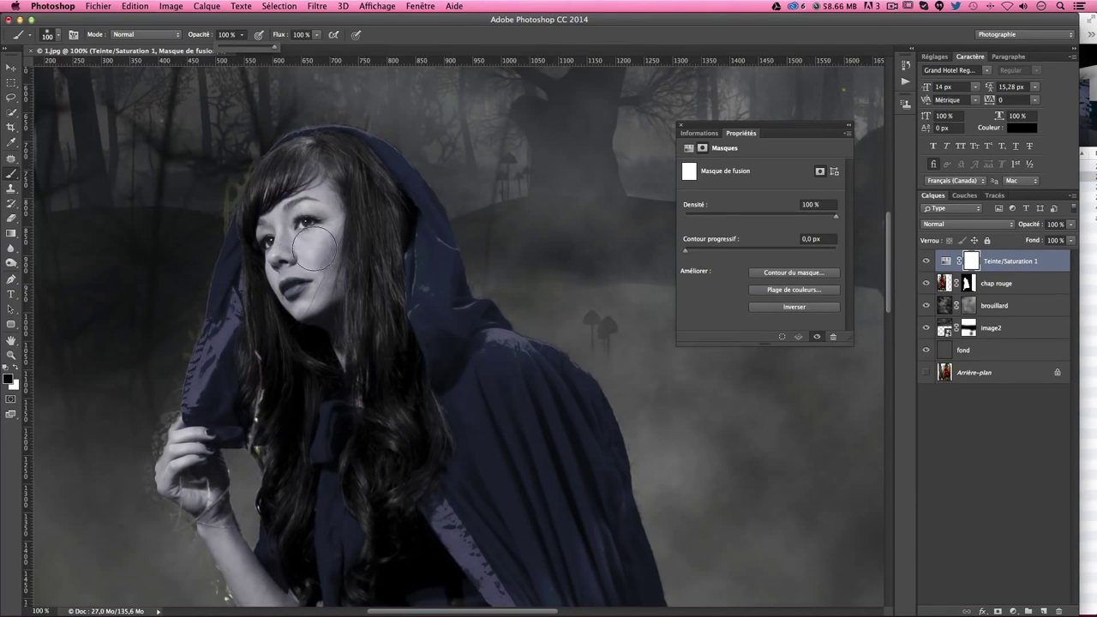
- Paint black over the face, lips, eyes, hood edge and hair strands to restore colour
mouse_move(296, 257)
mouse_down()
mouse_move(294, 221)
mouse_move(296, 283)
mouse_move(331, 156)
mouse_up()
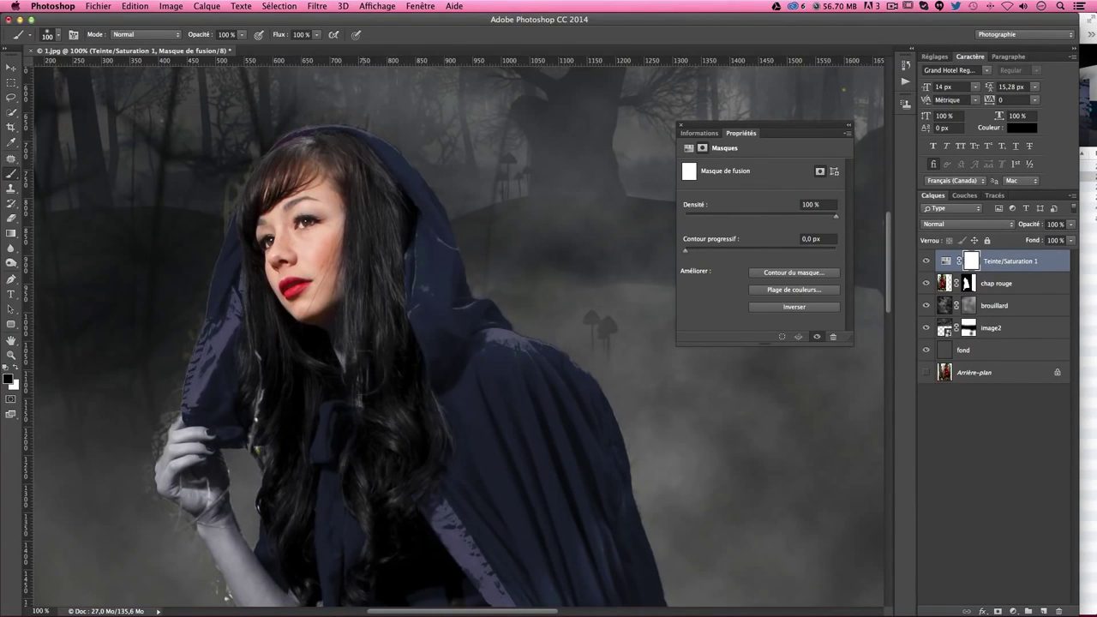
drag(282, 394, 265, 227)
drag(390, 347, 394, 398)
- Draw a first diagonal gradient on the Hue/Saturation mask, then zoom out to the whole scene
click(12, 235)
scroll(501, 389, down, 2)
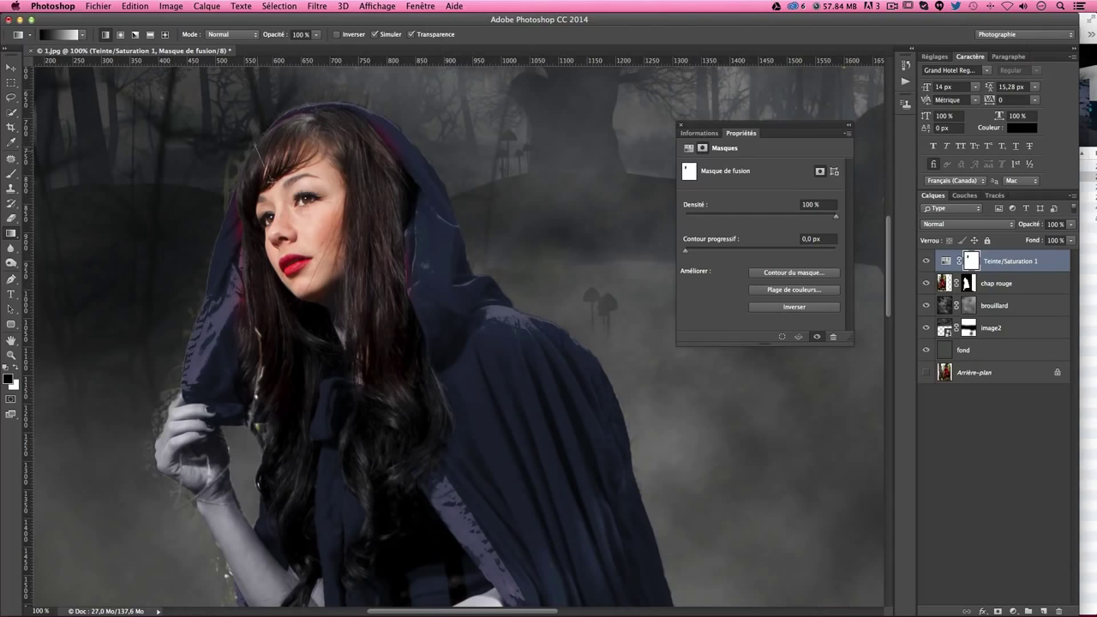
scroll(385, 343, down, 3)
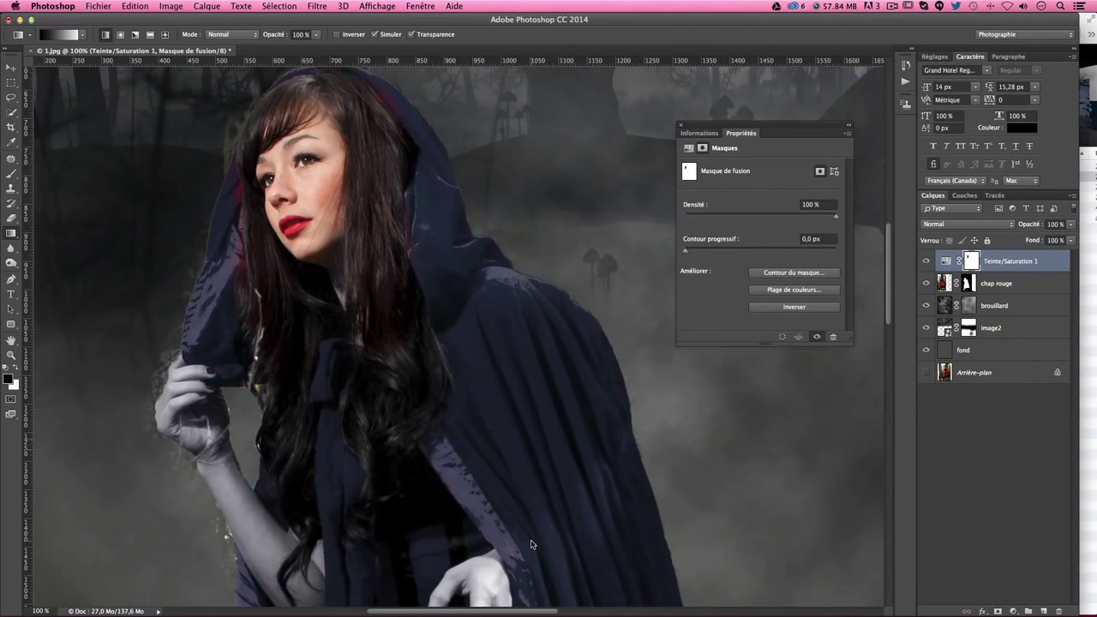
drag(531, 544, 402, 360)
scroll(532, 543, up, 4)
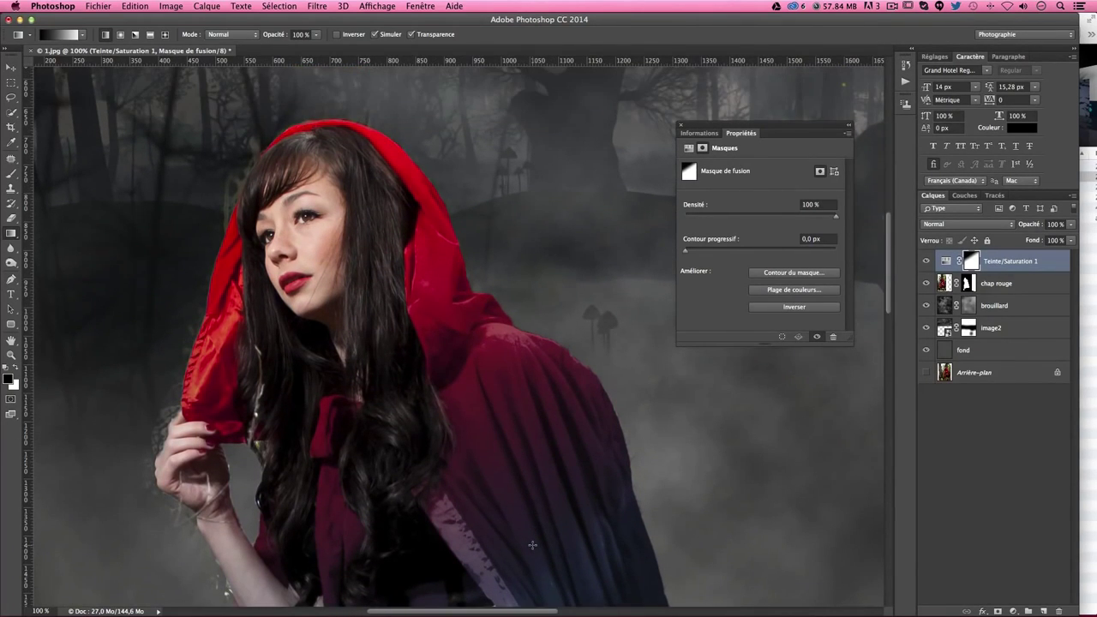
key(ctrl+minus)
key(ctrl+minus)
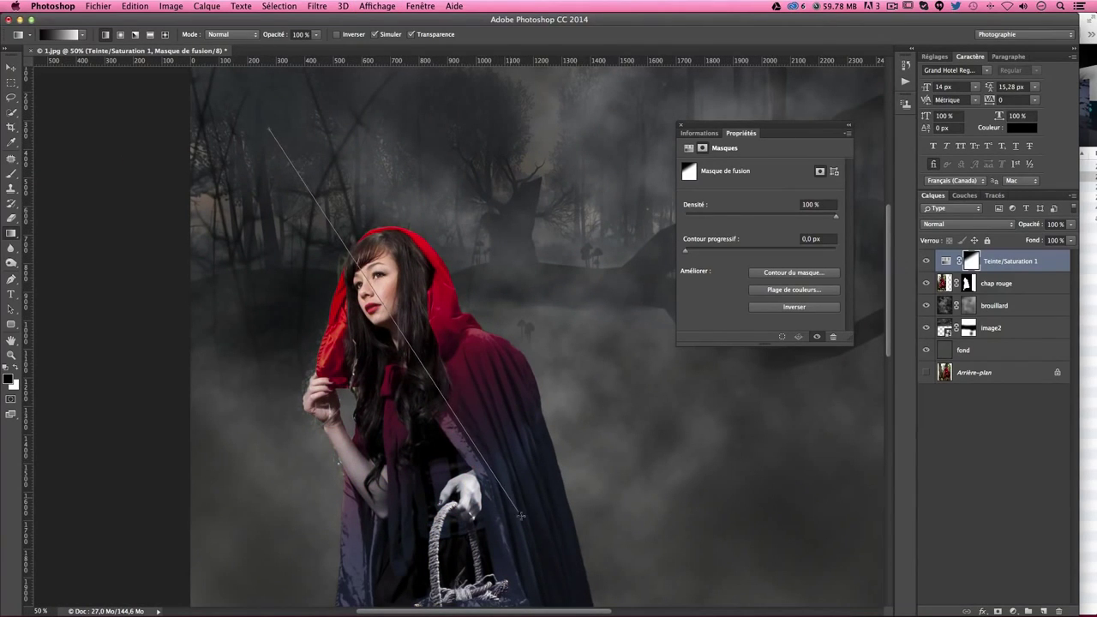
- Redraw the diagonal gradient from the hood down to the lower cloak until the fade looks right
drag(494, 450, 558, 564)
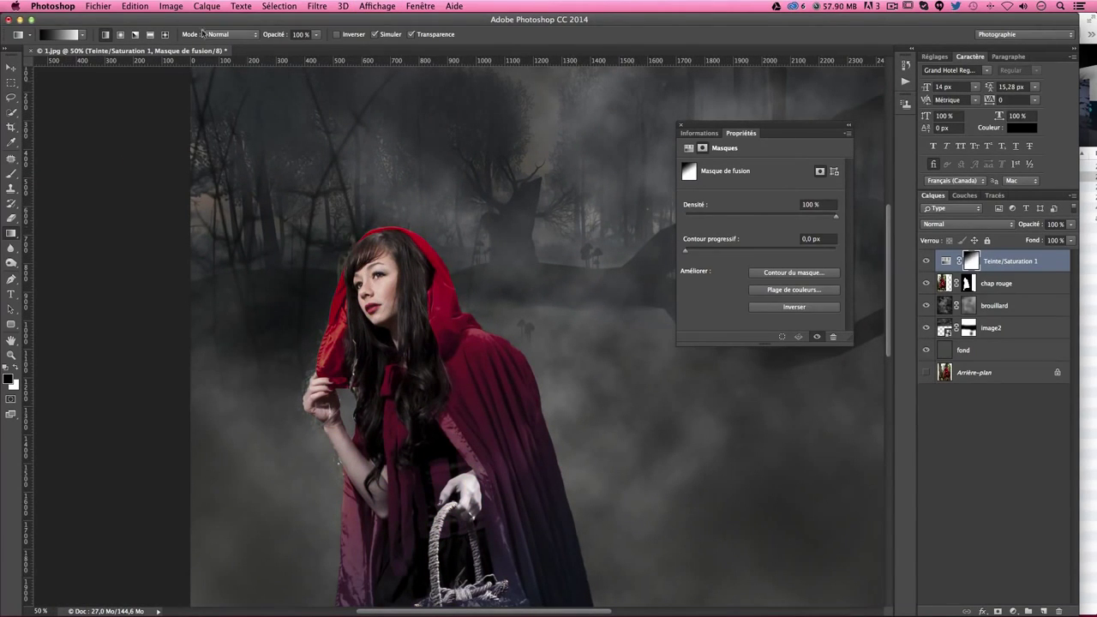
drag(316, 213, 575, 593)
drag(234, 92, 530, 499)
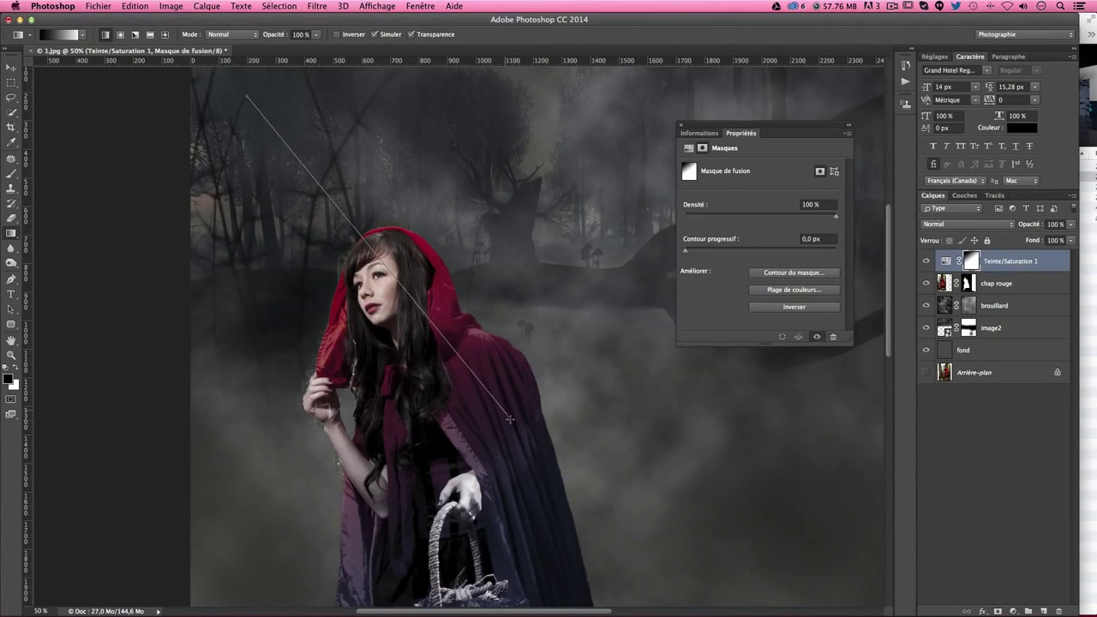
drag(290, 151, 507, 408)
drag(246, 104, 523, 458)
scroll(359, 124, up, 3)
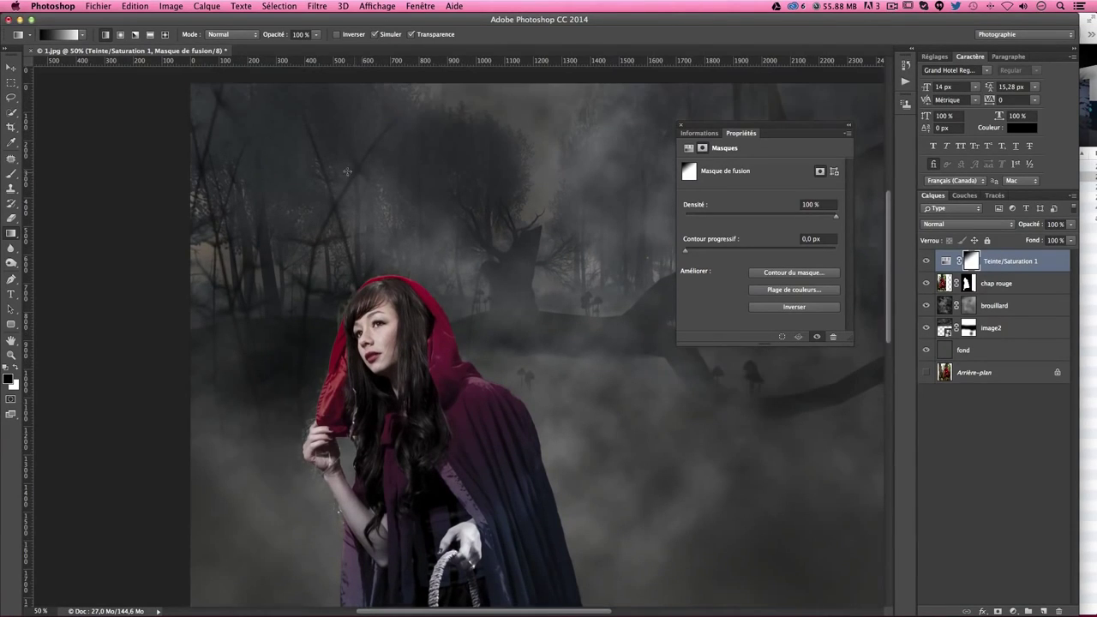
drag(205, 101, 505, 447)
scroll(343, 257, down, 1)
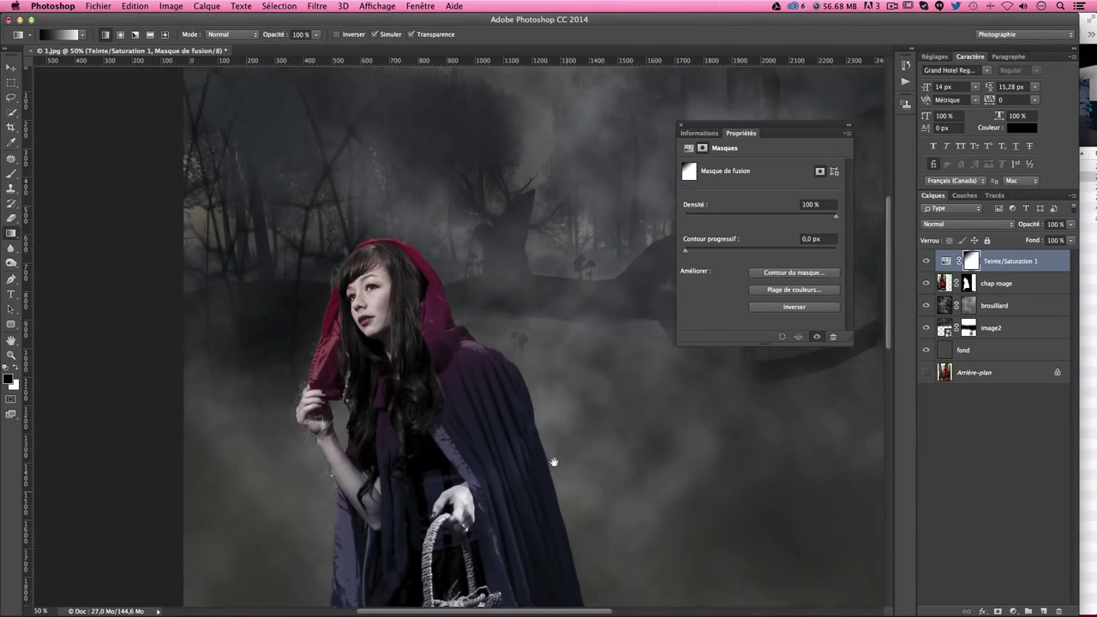
drag(533, 499, 500, 352)
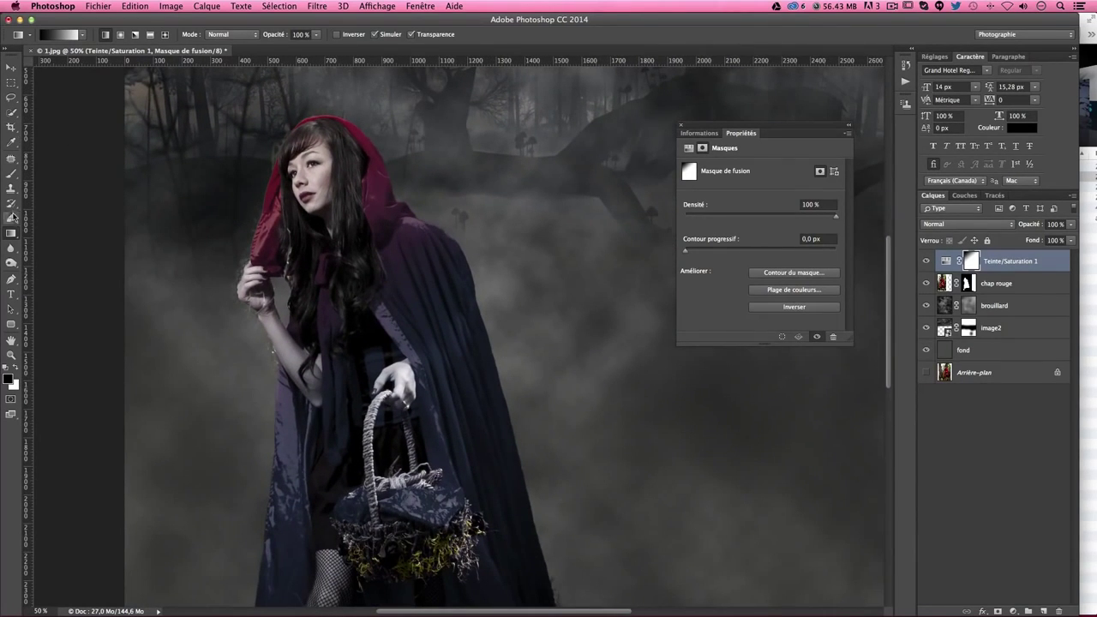
- At 200% zoom, paint the face with a 55 px brush at 39% opacity to restore skin tone
click(12, 175)
key(ctrl+plus)
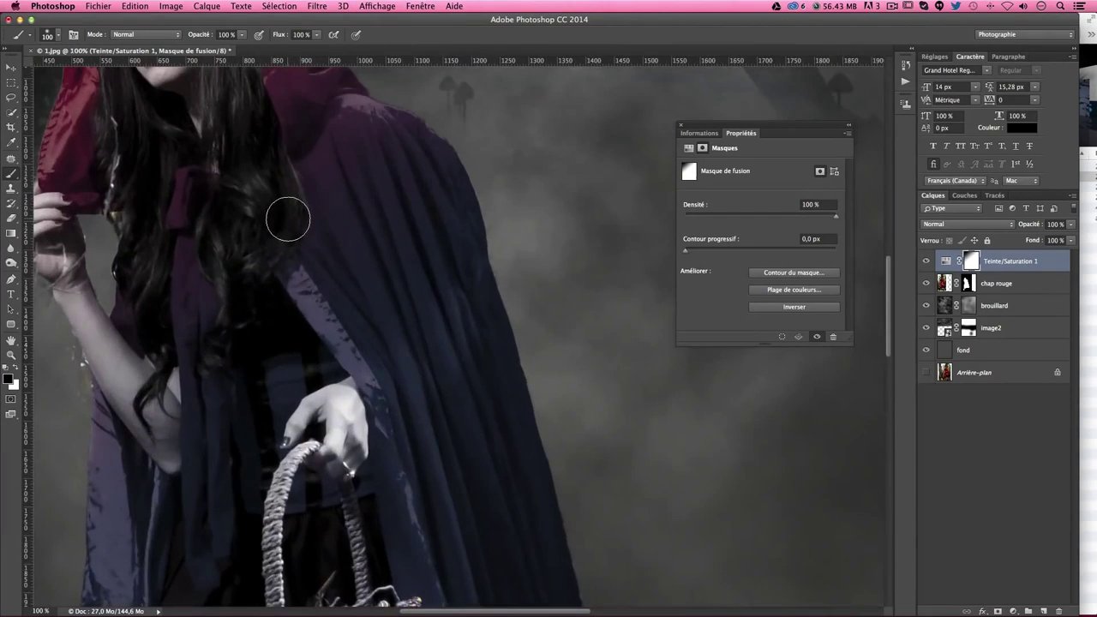
drag(289, 221, 482, 481)
key(ctrl+plus)
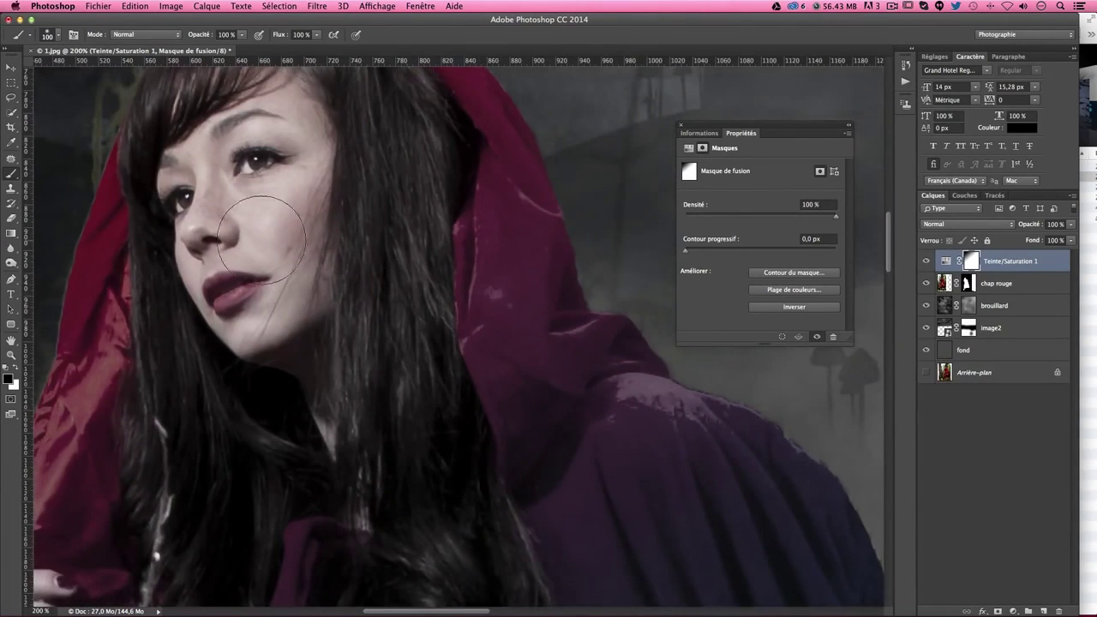
drag(280, 322, 446, 382)
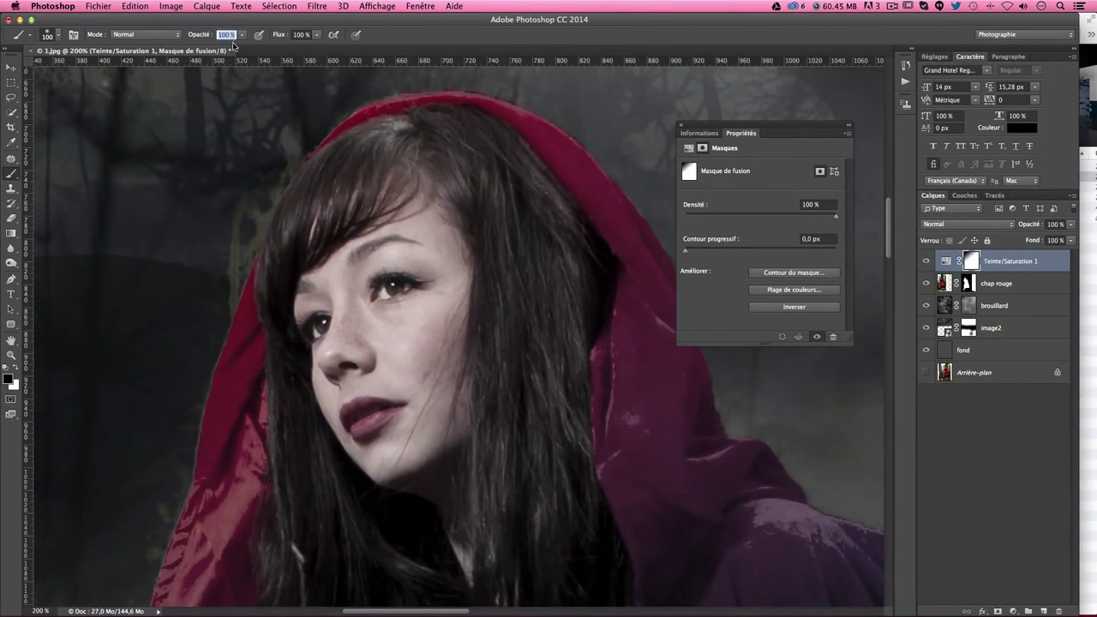
drag(243, 34, 233, 49)
mouse_move(381, 347)
mouse_down()
mouse_move(372, 319)
mouse_move(326, 313)
mouse_move(402, 236)
mouse_move(365, 450)
mouse_move(390, 361)
mouse_up()
drag(407, 236, 400, 426)
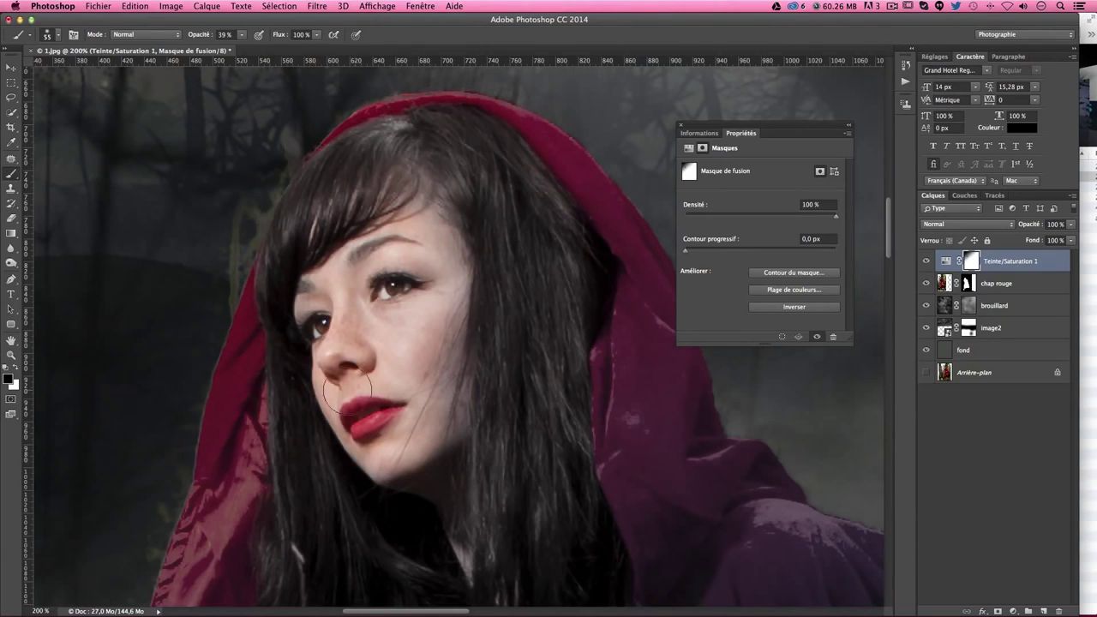
mouse_move(371, 490)
mouse_down()
mouse_move(331, 225)
mouse_move(560, 318)
mouse_move(421, 318)
mouse_move(439, 362)
mouse_up()
- Paint the Teinte/Saturation 1 mask over the hand and the arm beside the elbow to restore pink skin
mouse_move(278, 334)
mouse_down()
mouse_move(285, 308)
mouse_move(318, 306)
mouse_move(312, 243)
mouse_up()
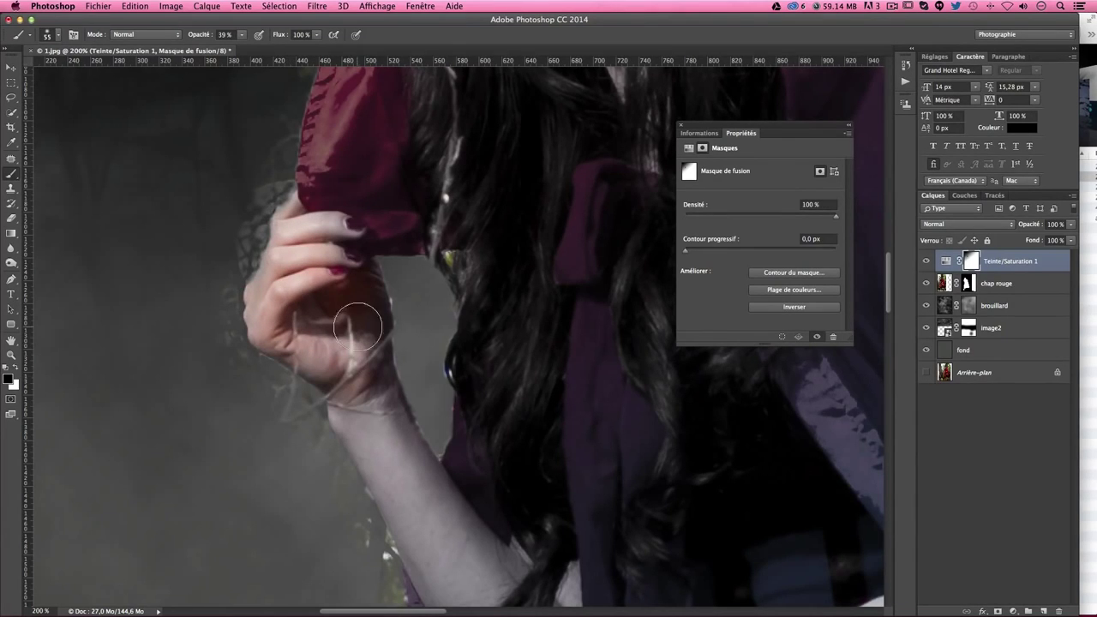
drag(415, 477, 361, 344)
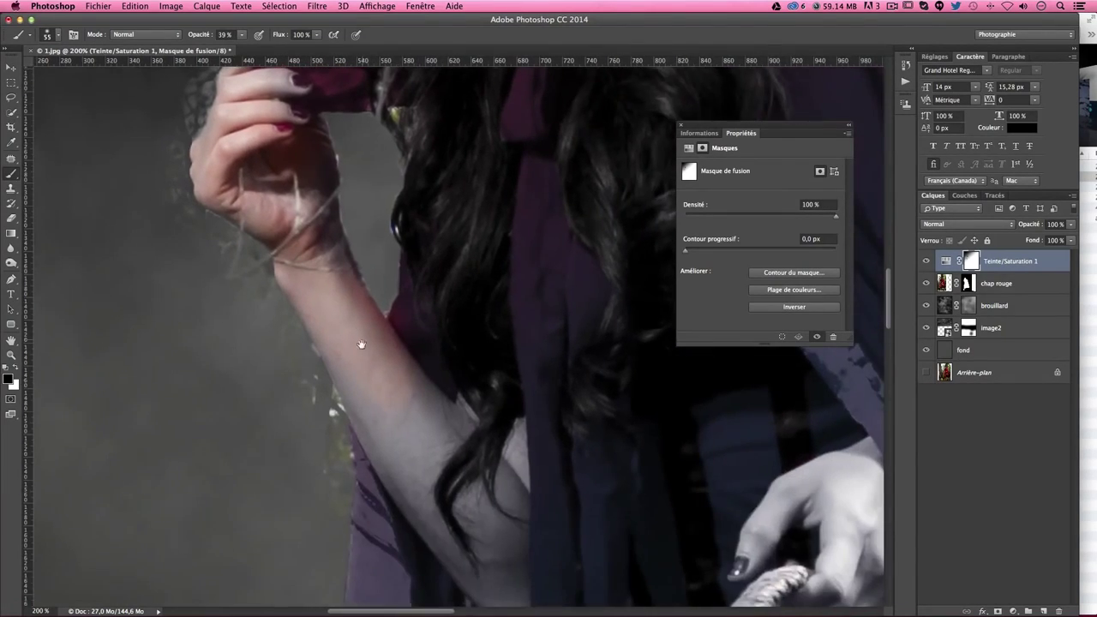
drag(465, 505, 383, 329)
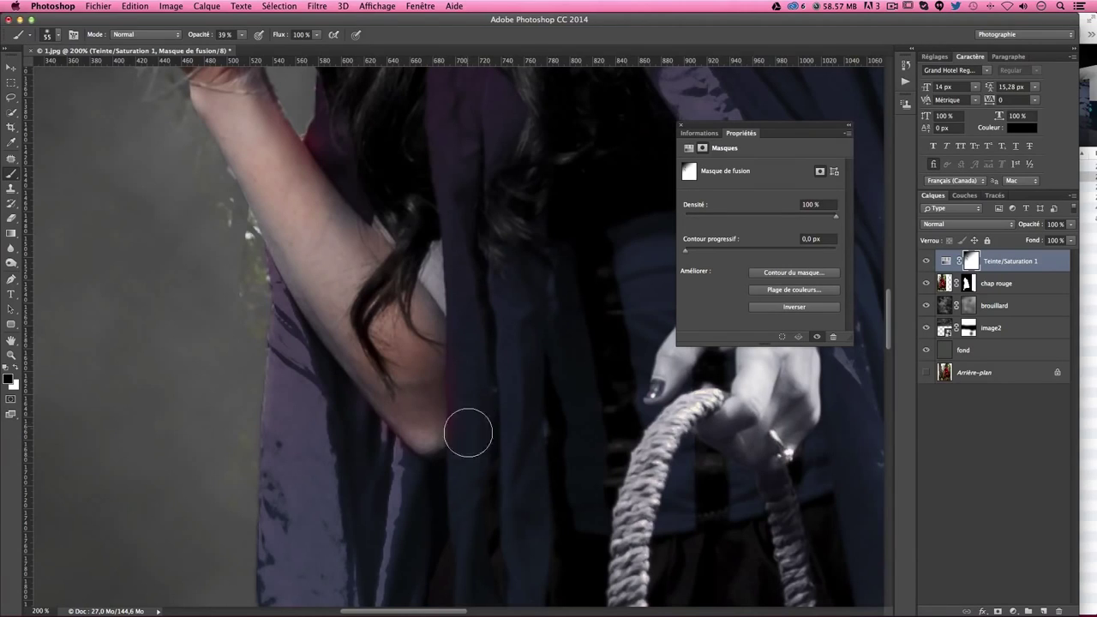
mouse_move(478, 416)
mouse_down()
mouse_move(460, 360)
mouse_move(479, 446)
mouse_move(466, 314)
mouse_move(469, 426)
mouse_up()
key(x)
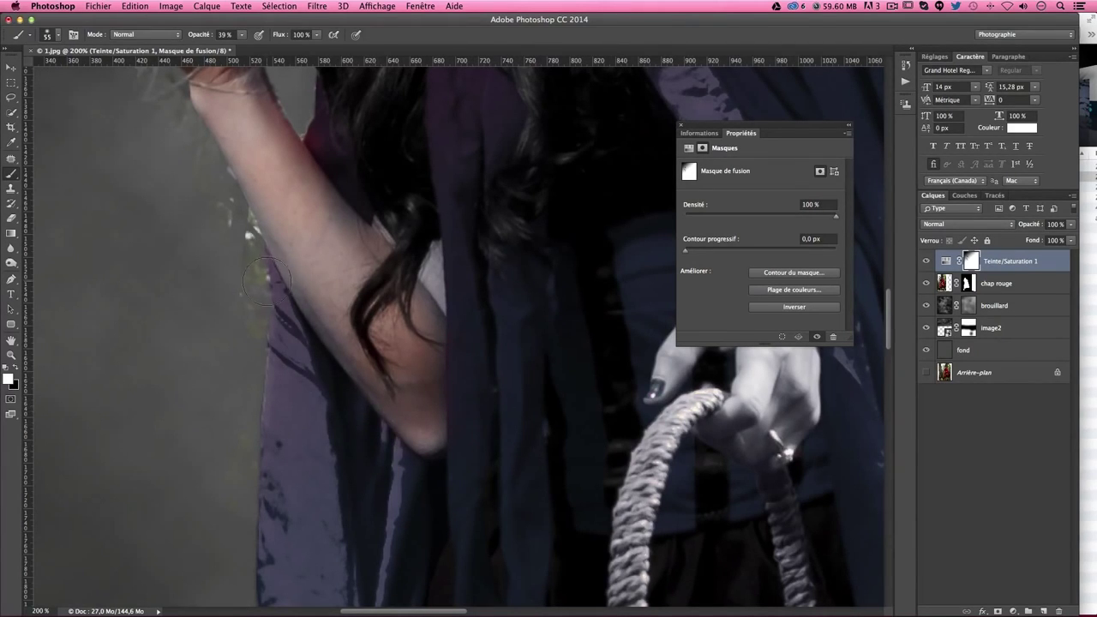
- Restore pink skin and red nail on the rope-holding hand's fingers, brushing at 18, 51 and 20 px
drag(238, 269, 363, 458)
drag(320, 171, 400, 360)
mouse_move(257, 129)
mouse_down()
mouse_move(321, 233)
mouse_move(299, 77)
mouse_up()
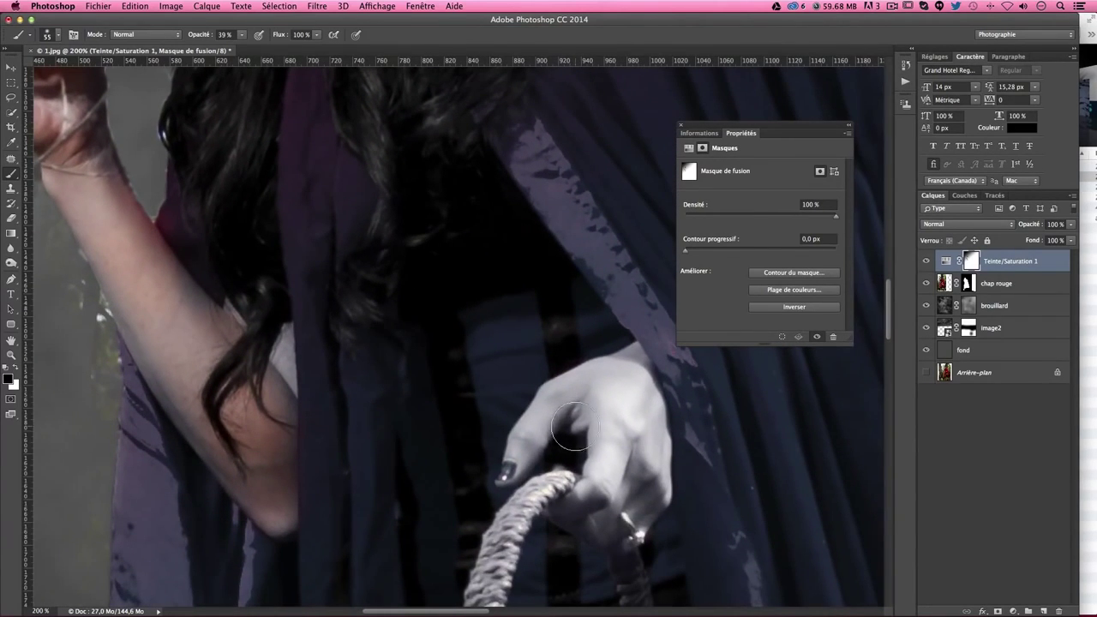
drag(628, 443, 587, 506)
mouse_move(609, 443)
mouse_down()
mouse_move(612, 392)
mouse_move(600, 417)
mouse_up()
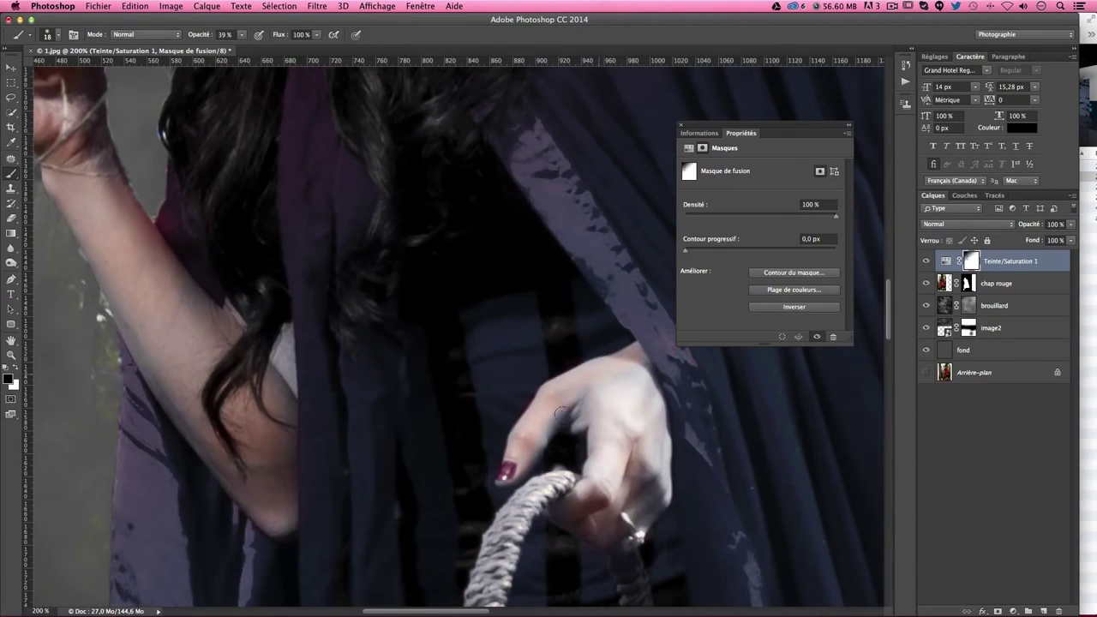
mouse_move(560, 412)
mouse_down()
mouse_move(586, 399)
mouse_move(624, 460)
mouse_up()
drag(612, 422, 555, 379)
key(super+r)
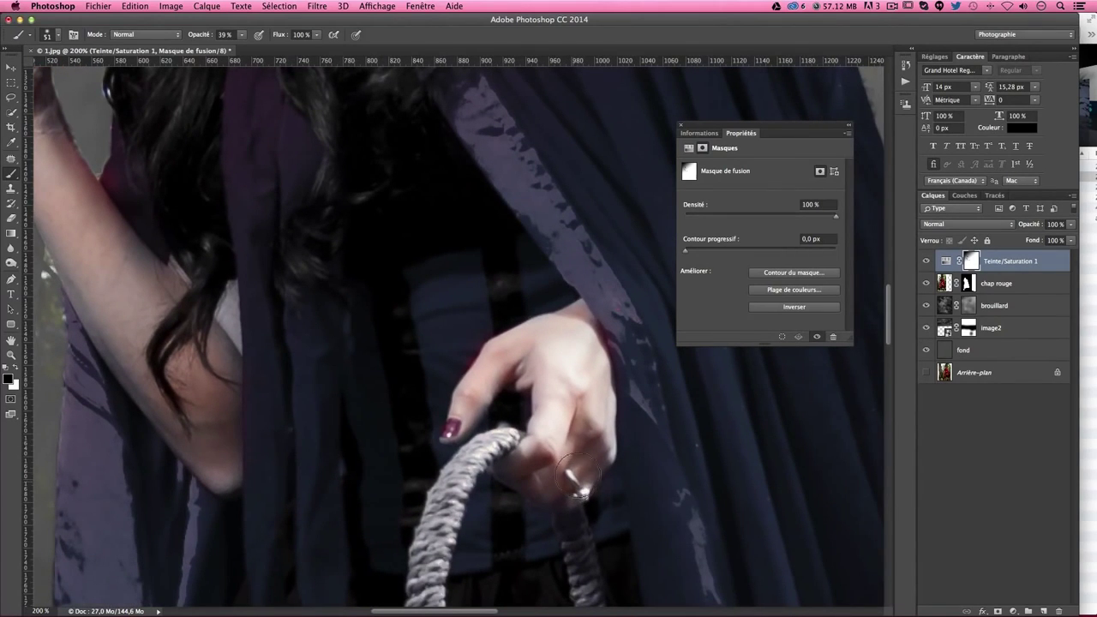
drag(530, 370, 518, 378)
key(x)
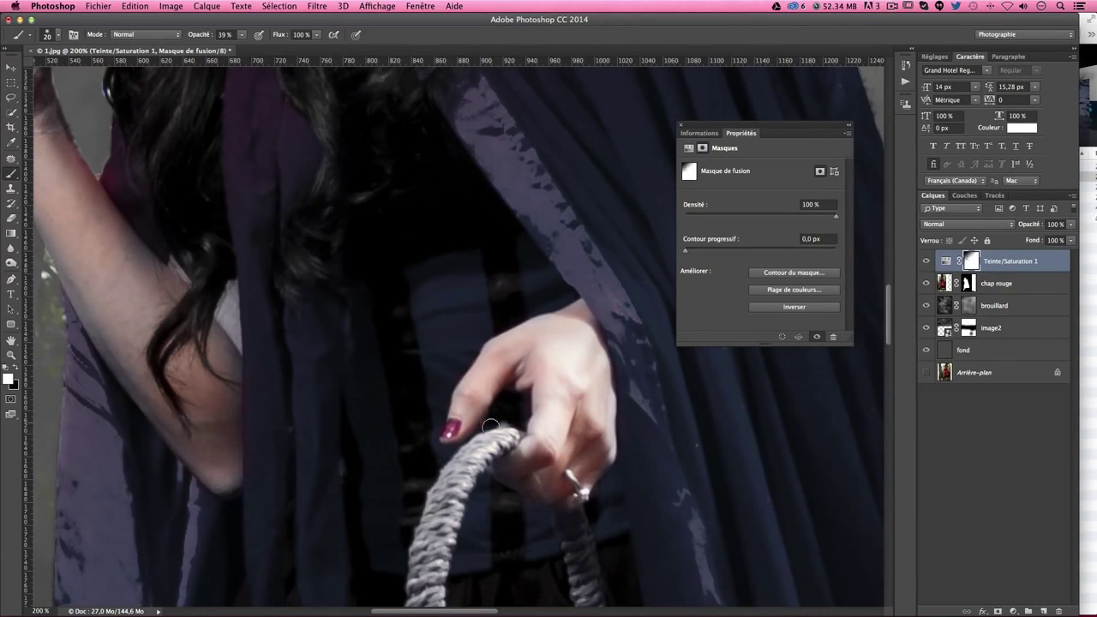
- Enlarge the brush to 74 px and paint the reddish tint off the hair by the bow
drag(526, 423, 460, 283)
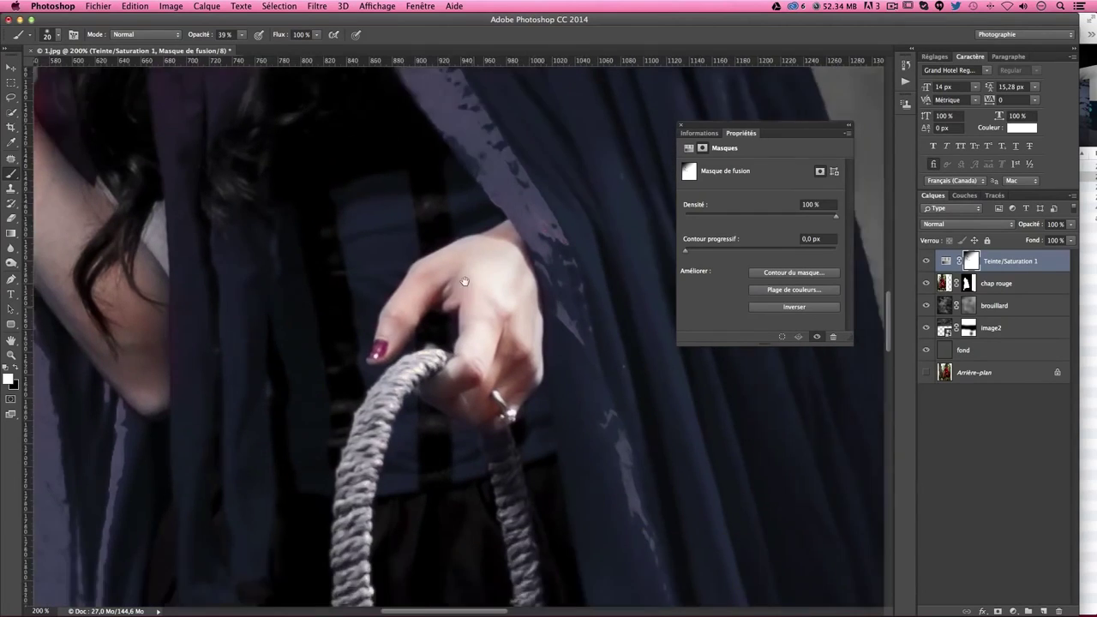
drag(502, 421, 482, 305)
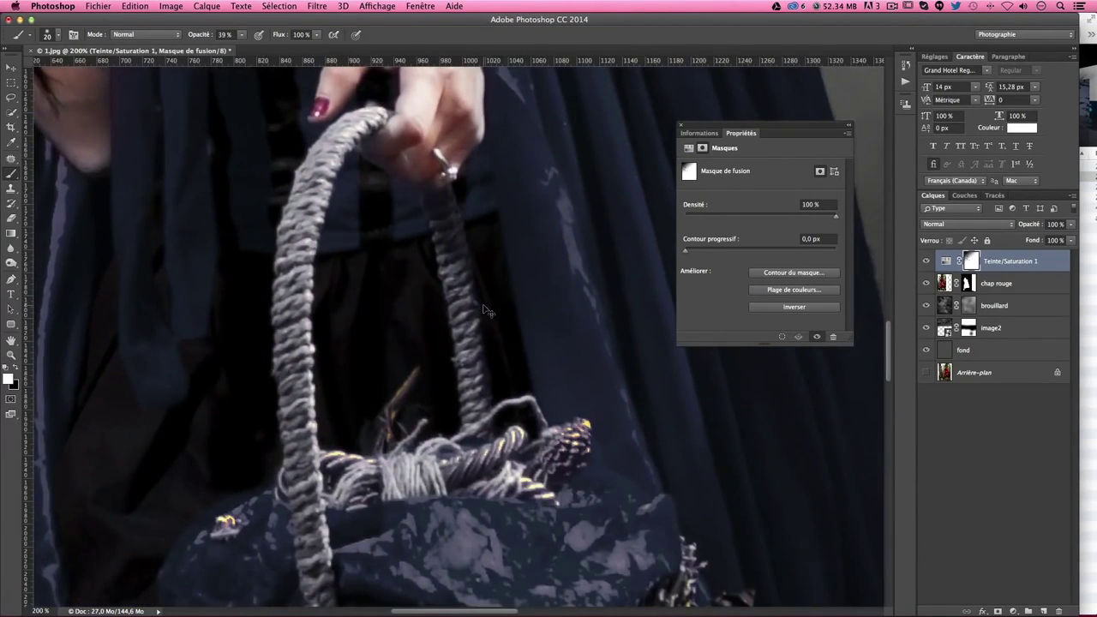
scroll(486, 312, down, 3)
mouse_move(484, 206)
mouse_down()
mouse_move(493, 361)
mouse_move(558, 481)
mouse_up()
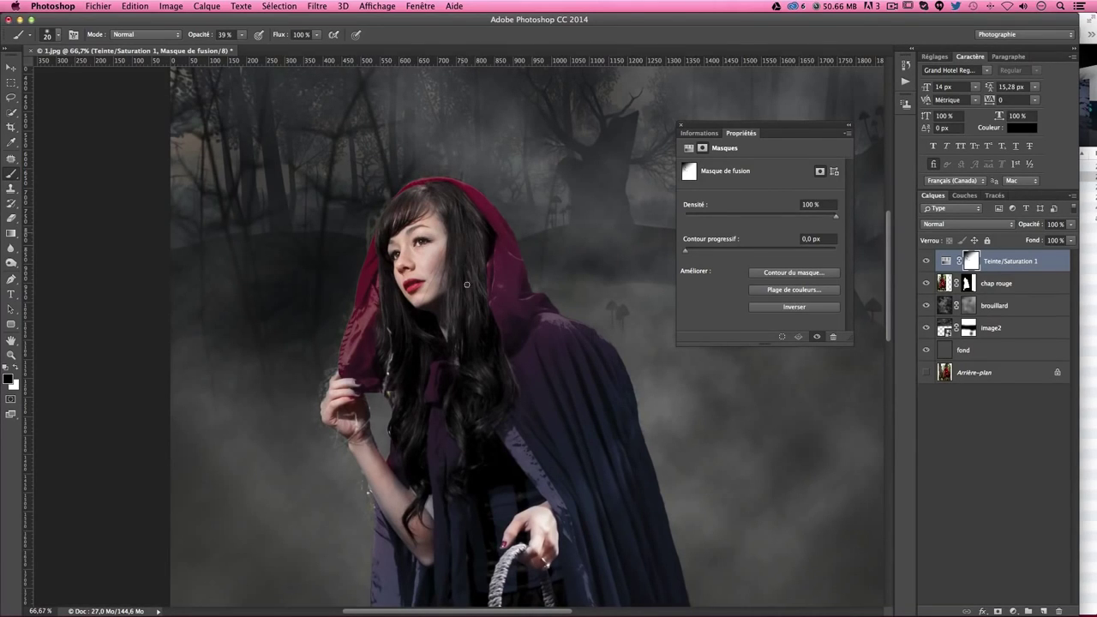
key(bracketright)
key(bracketright)
key(bracketright)
key(super+plus)
key(super+plus)
key(x)
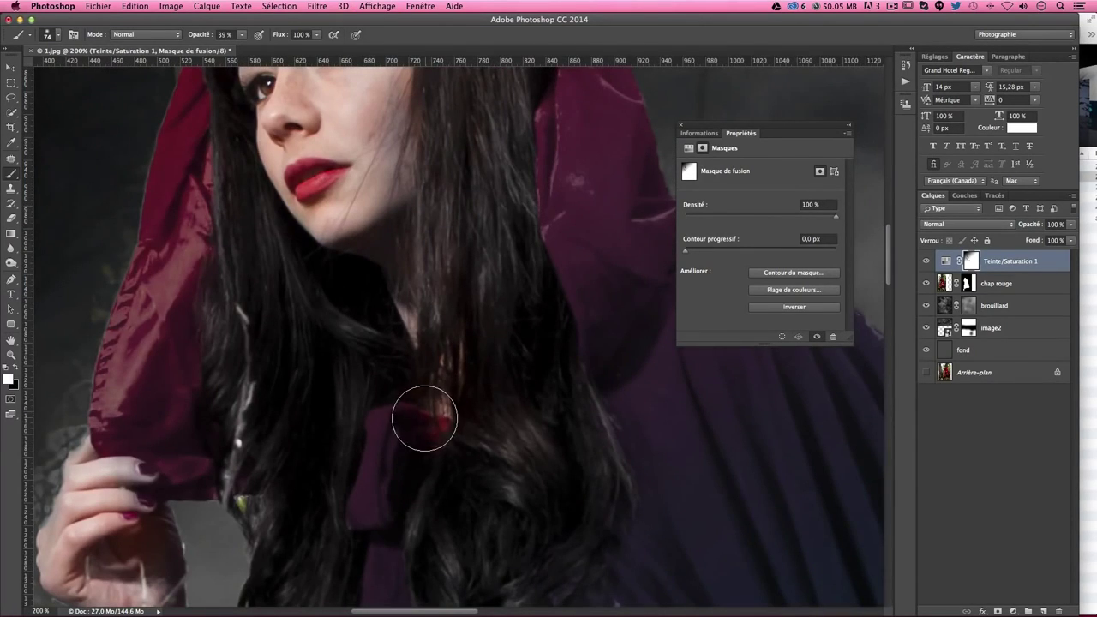
mouse_move(428, 434)
mouse_down()
mouse_move(539, 473)
mouse_move(509, 287)
mouse_up()
- Touch up the Hue/Saturation mask where the hair meets the arm
key(x)
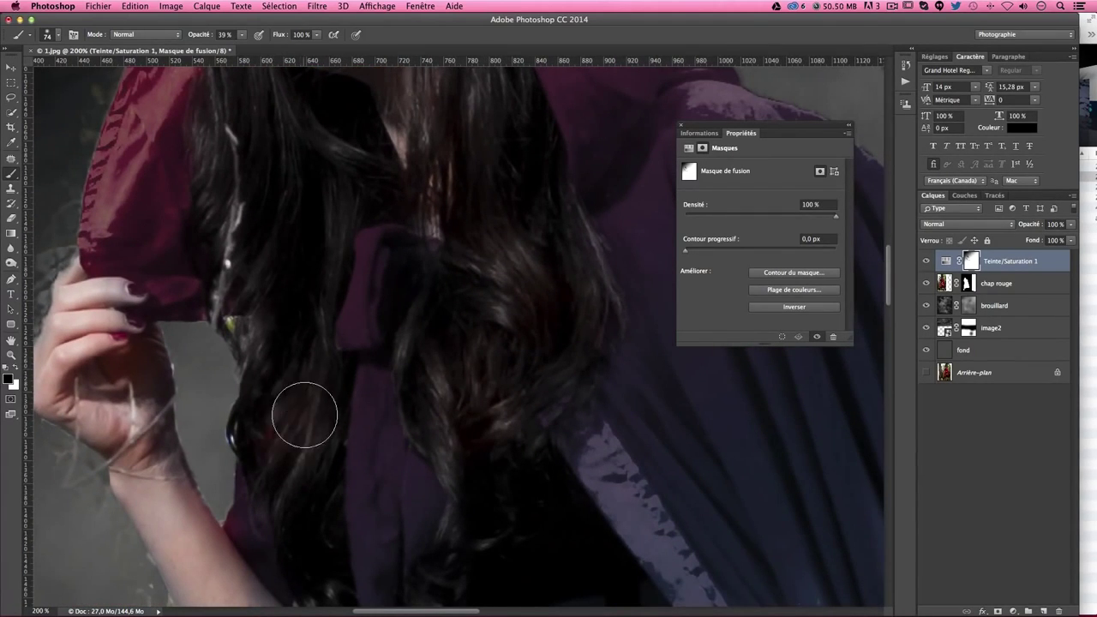
key(x)
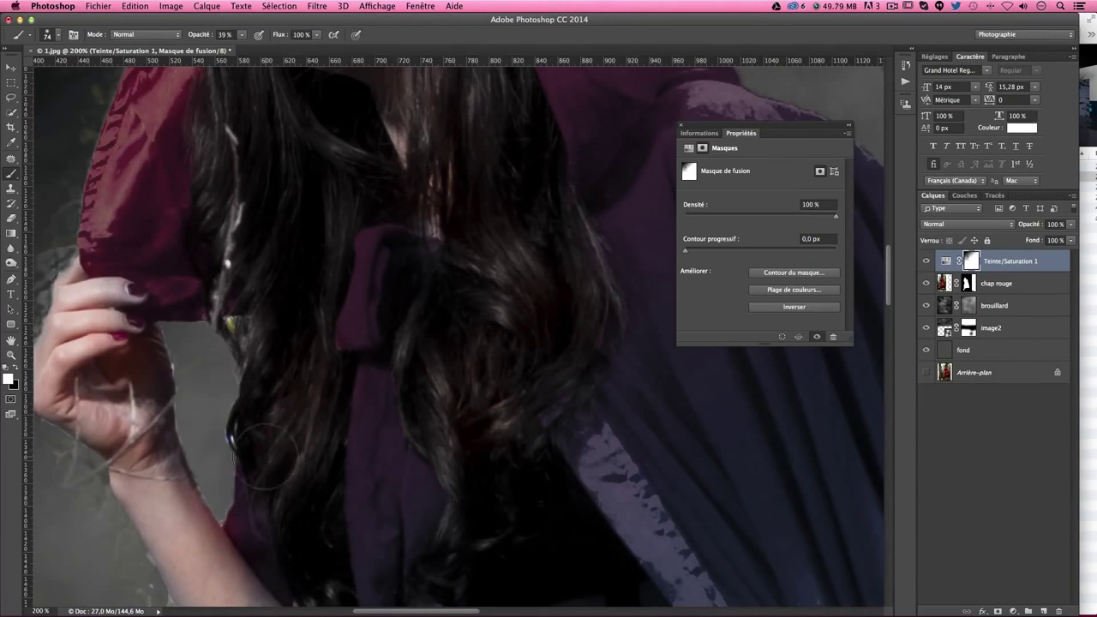
drag(257, 519, 252, 509)
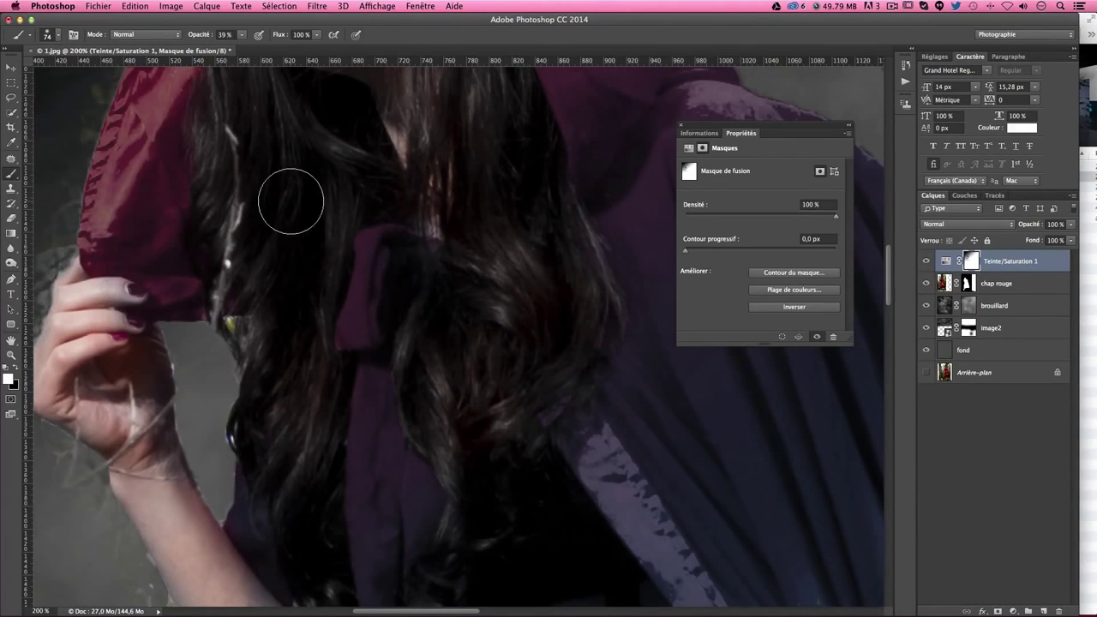
key(x)
drag(441, 557, 437, 219)
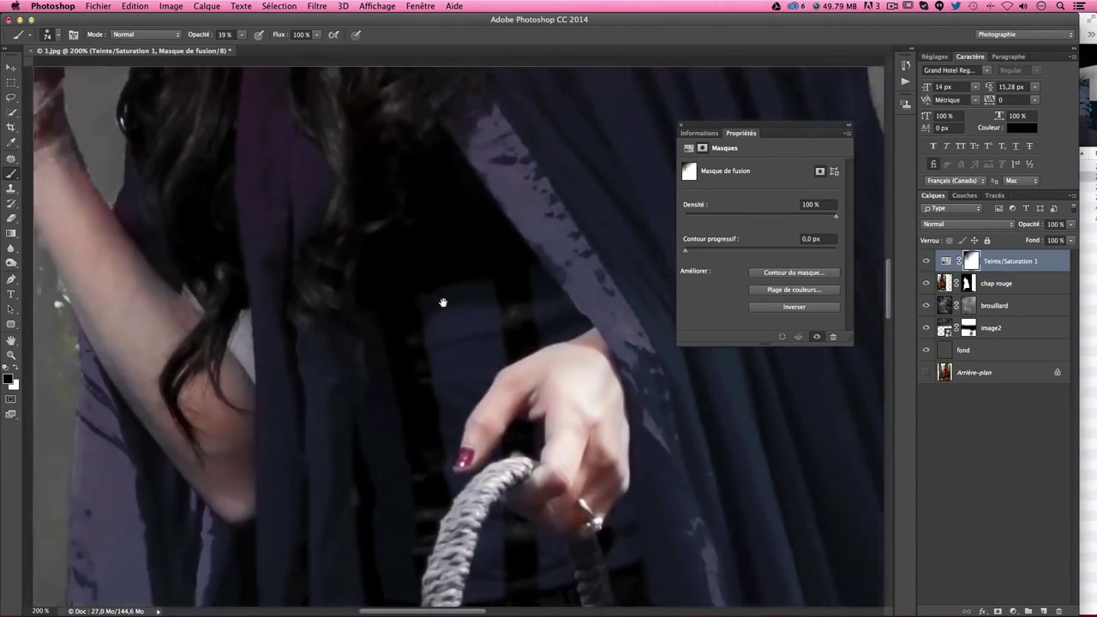
scroll(437, 220, down, 2)
scroll(433, 240, down, 2)
scroll(437, 227, down, 5)
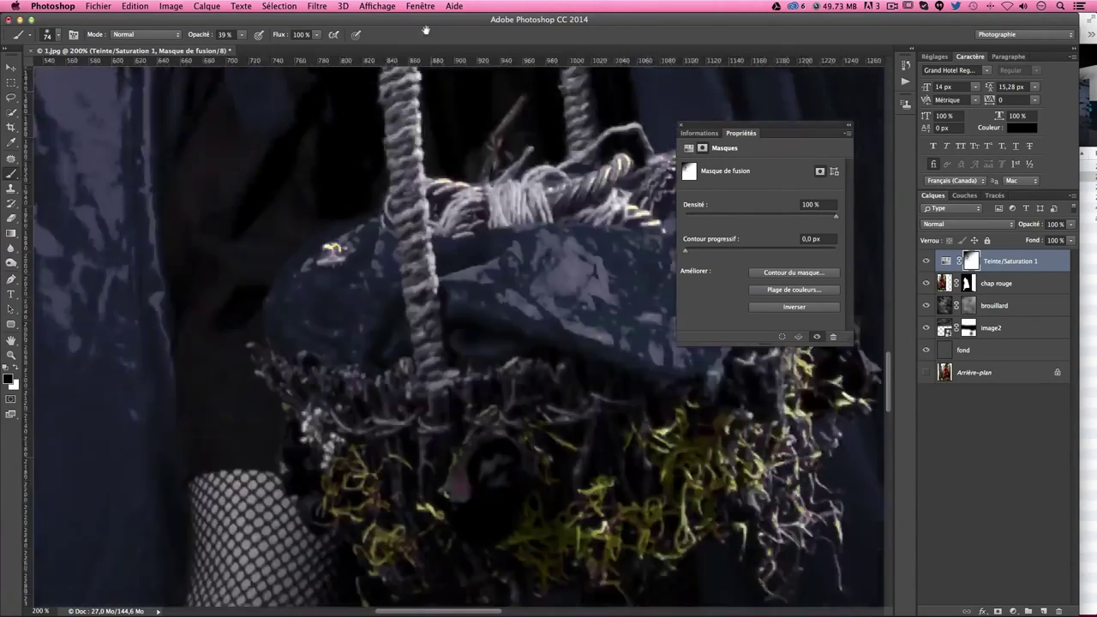
scroll(441, 222, down, 7)
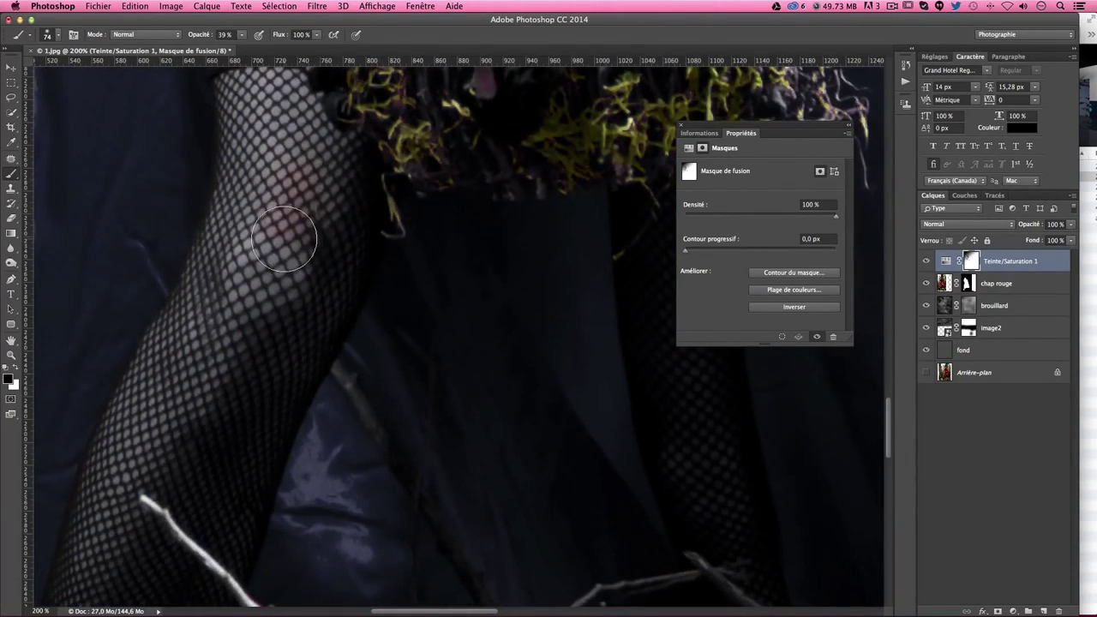
- Shrink the brush to 52 px and frame the near fishnet leg and branch
drag(294, 233, 447, 248)
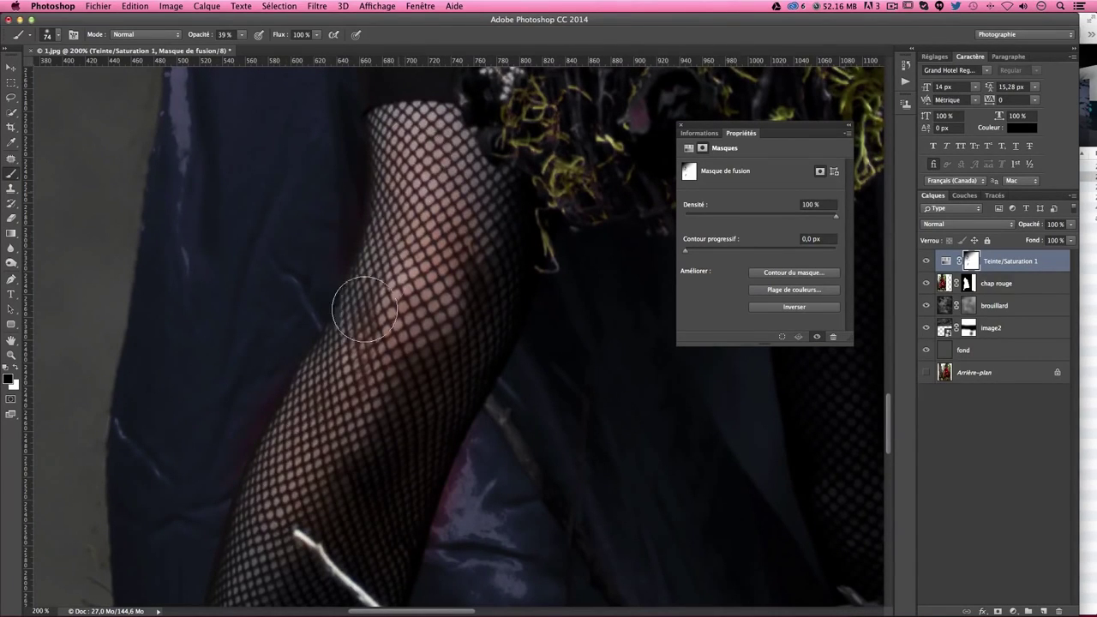
mouse_move(413, 446)
mouse_down()
mouse_move(391, 166)
mouse_move(418, 439)
mouse_up()
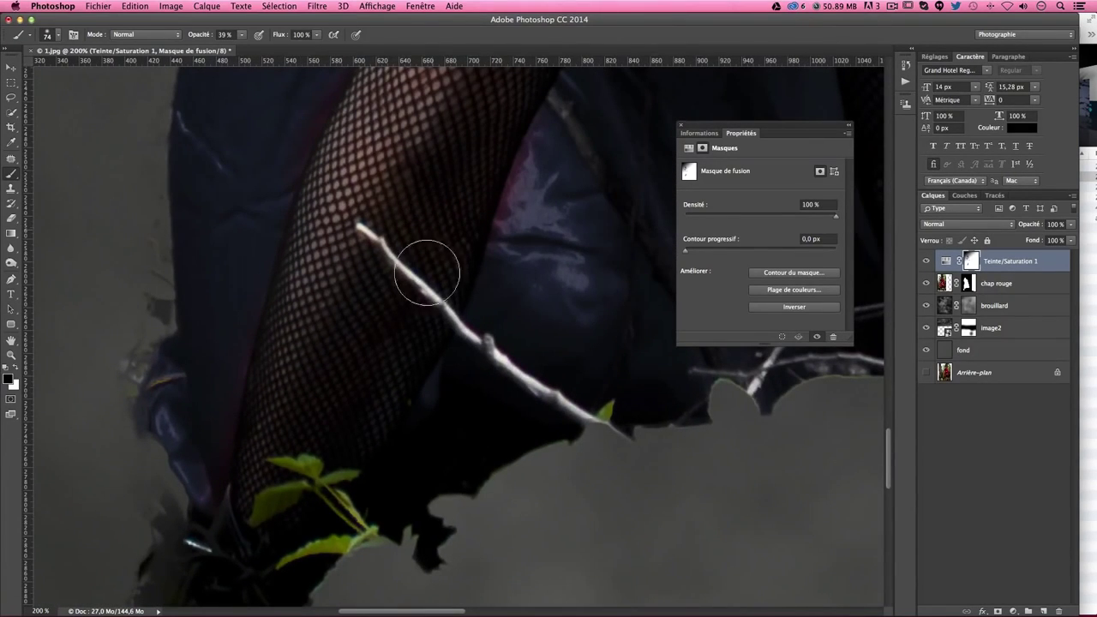
mouse_move(478, 233)
mouse_down()
mouse_move(265, 551)
mouse_move(403, 436)
mouse_up()
key(x)
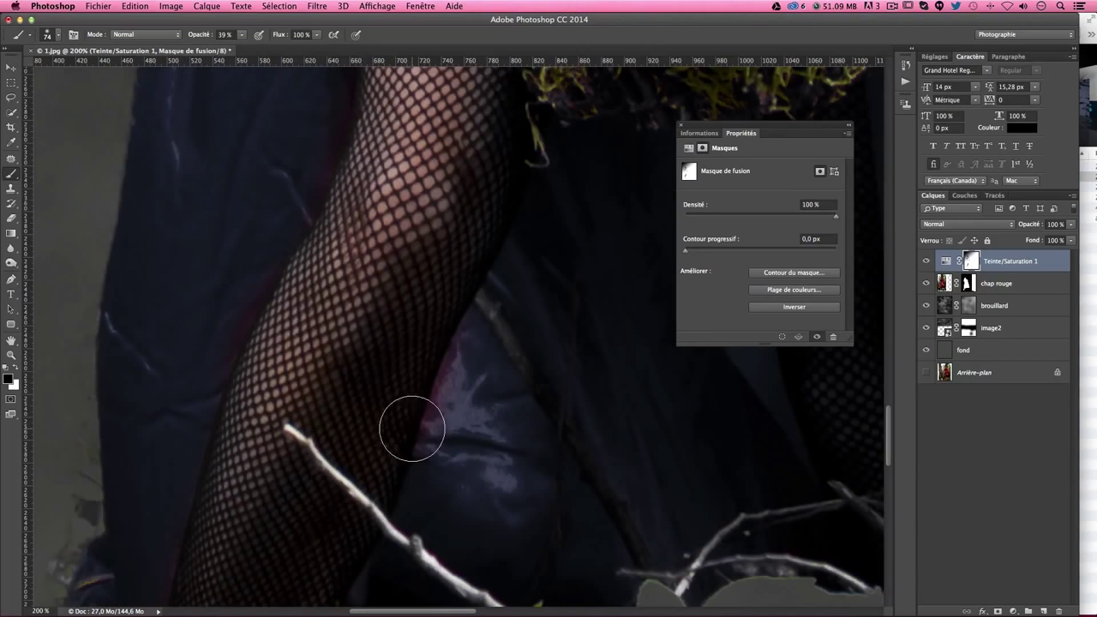
drag(269, 225, 355, 314)
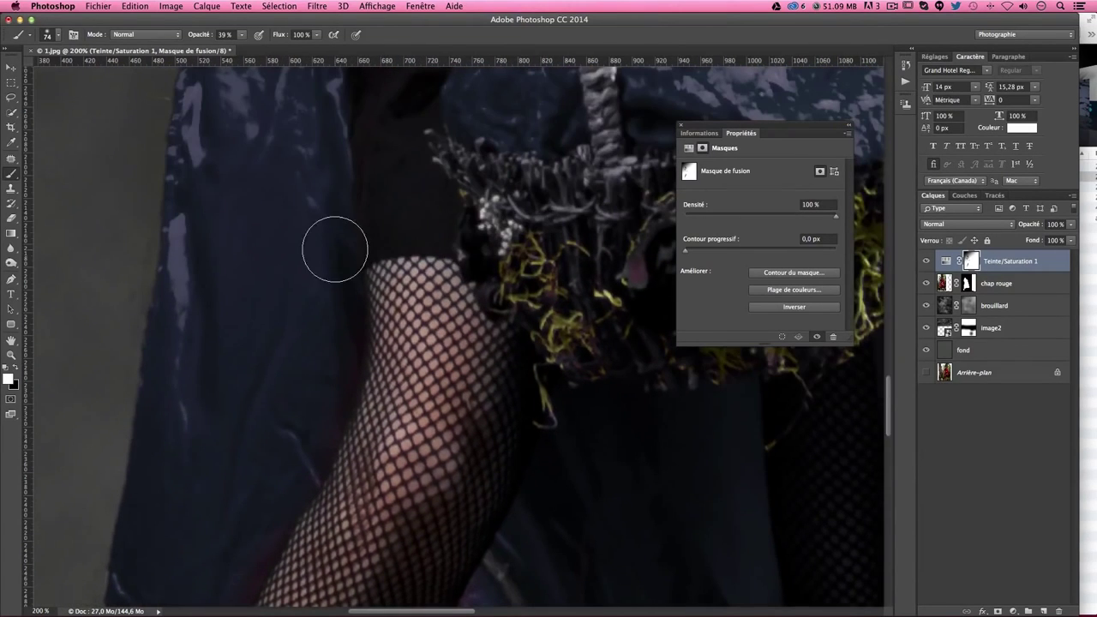
drag(337, 265, 320, 275)
drag(318, 448, 373, 194)
key(ctrl+r)
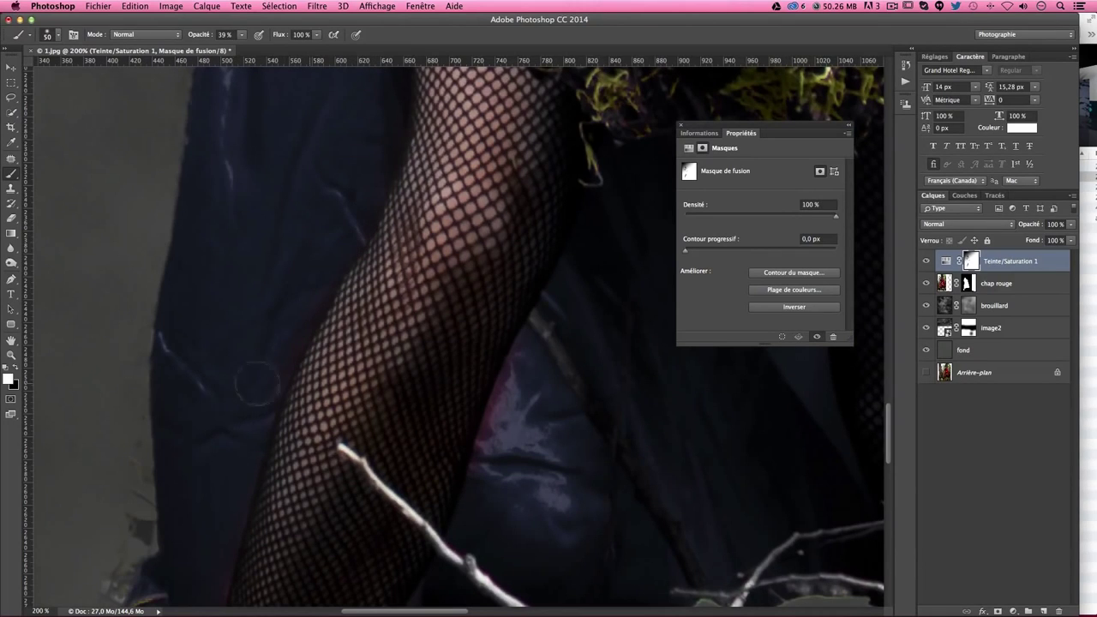
- Paint black over the far fishnet leg to restore its reddish skin tone
scroll(429, 245, down, 5)
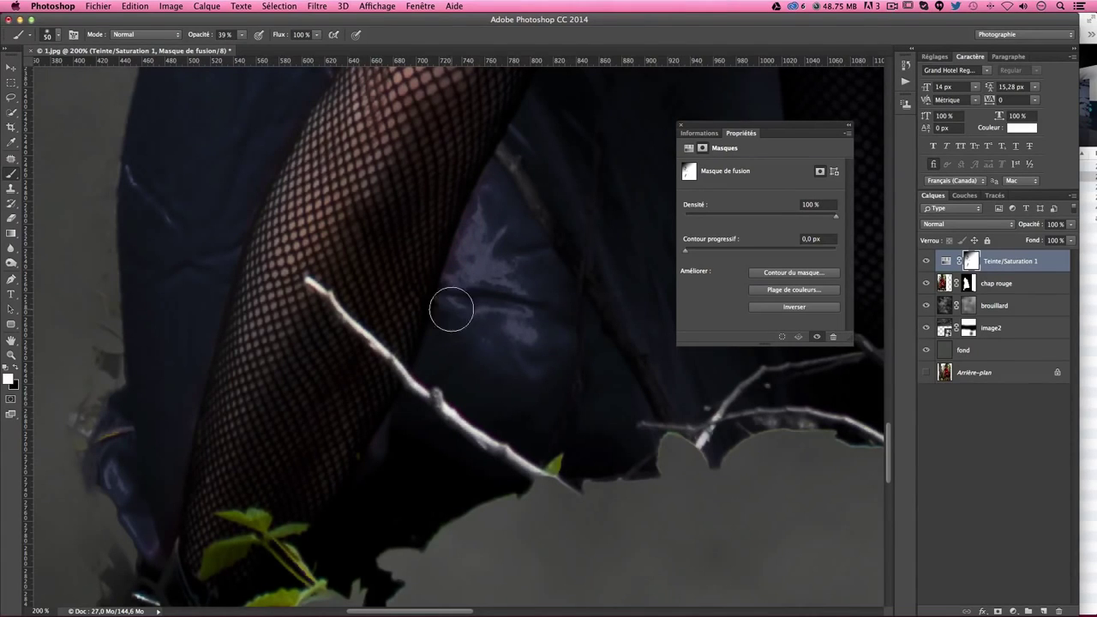
drag(571, 326, 421, 456)
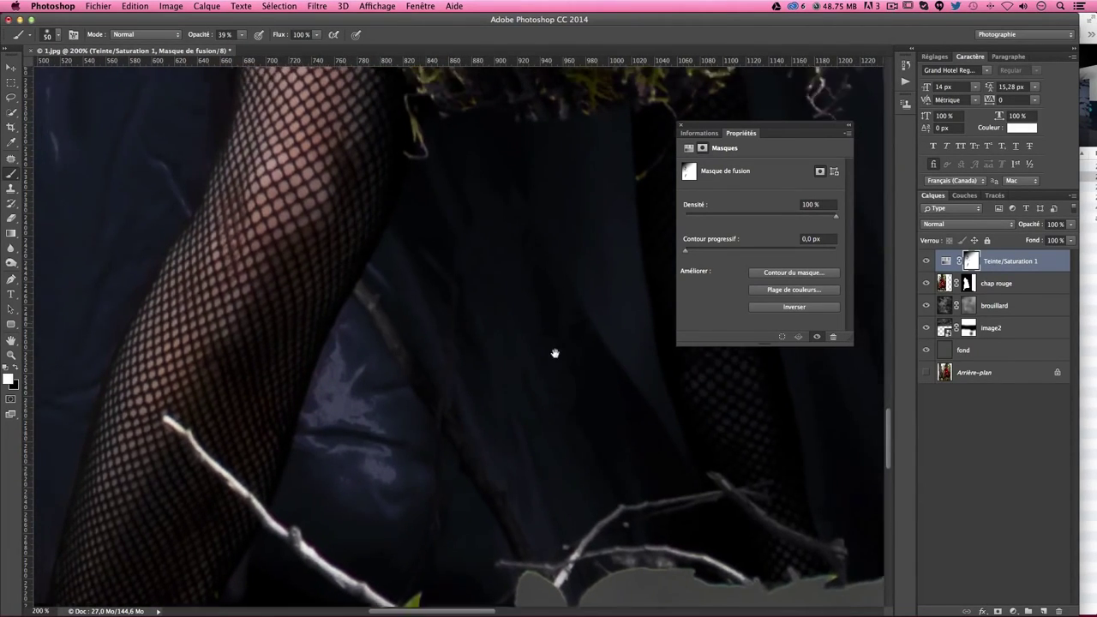
mouse_move(558, 355)
mouse_down()
mouse_move(134, 424)
mouse_move(237, 323)
mouse_up()
key(x)
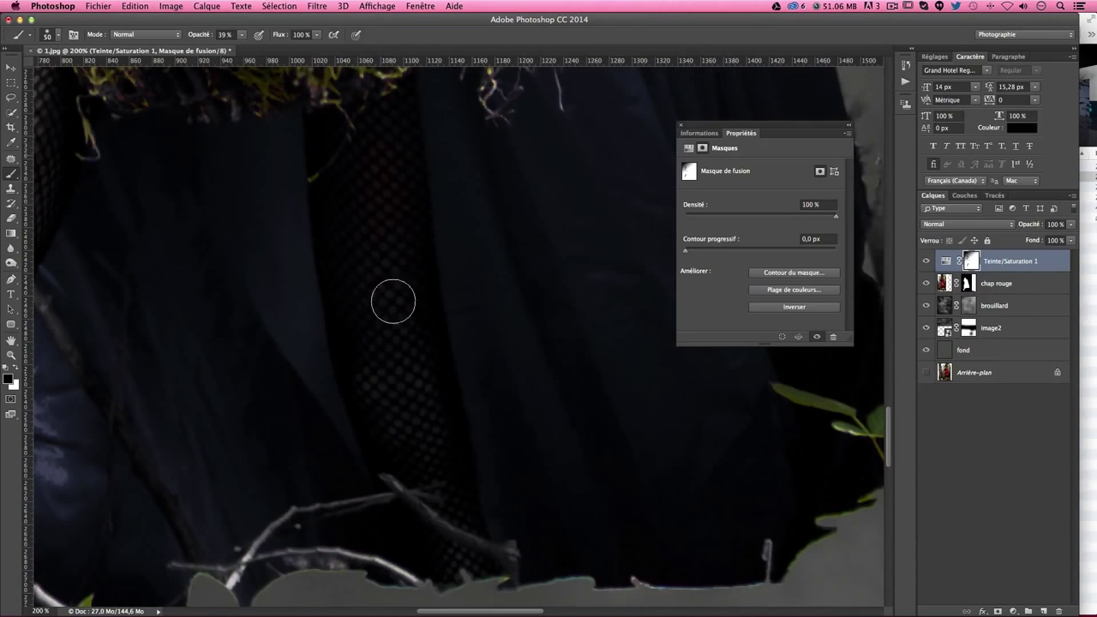
mouse_move(389, 283)
mouse_down()
mouse_move(372, 117)
mouse_move(377, 355)
mouse_move(343, 117)
mouse_move(358, 121)
mouse_move(389, 382)
mouse_move(391, 297)
mouse_up()
key(super+minus)
key(super+minus)
key(super+minus)
key(super+minus)
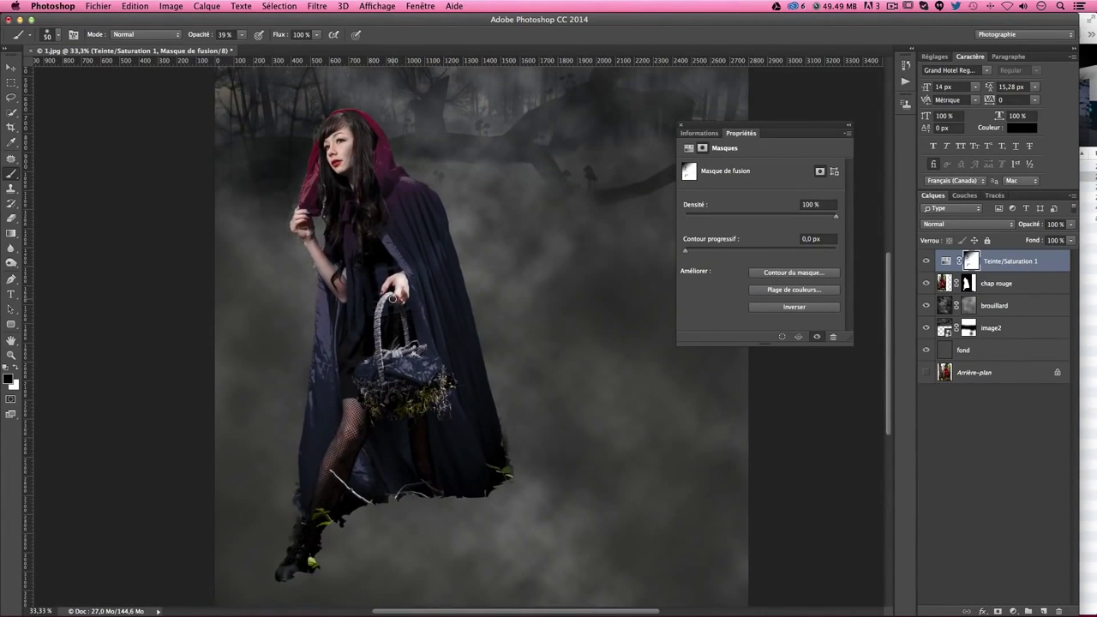
- Zoom in closely on the raised hand and target the chap rouge layer's mask
key(super+plus)
key(super+plus)
key(super+plus)
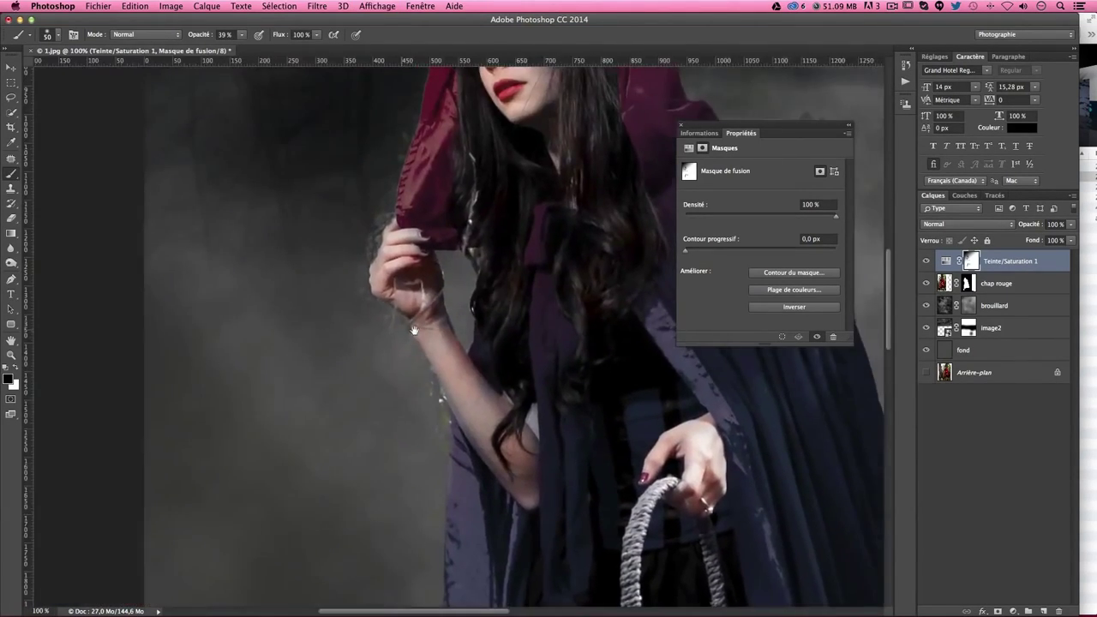
key(super+plus)
key(super+plus)
key(super+plus)
mouse_move(428, 325)
mouse_down()
mouse_move(429, 441)
mouse_move(528, 561)
mouse_up()
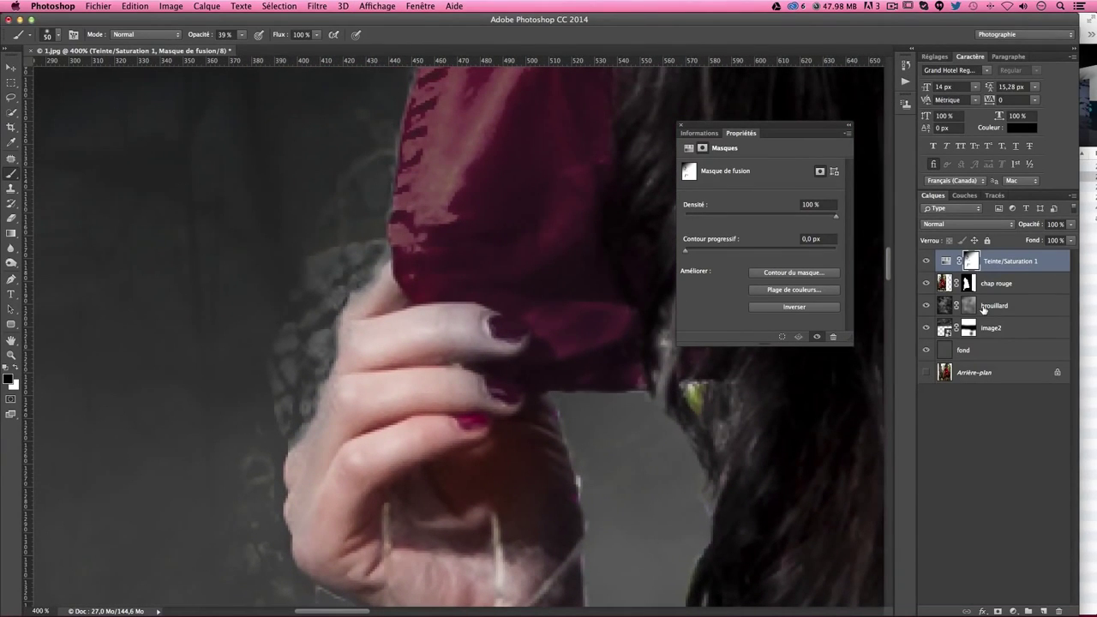
click(994, 283)
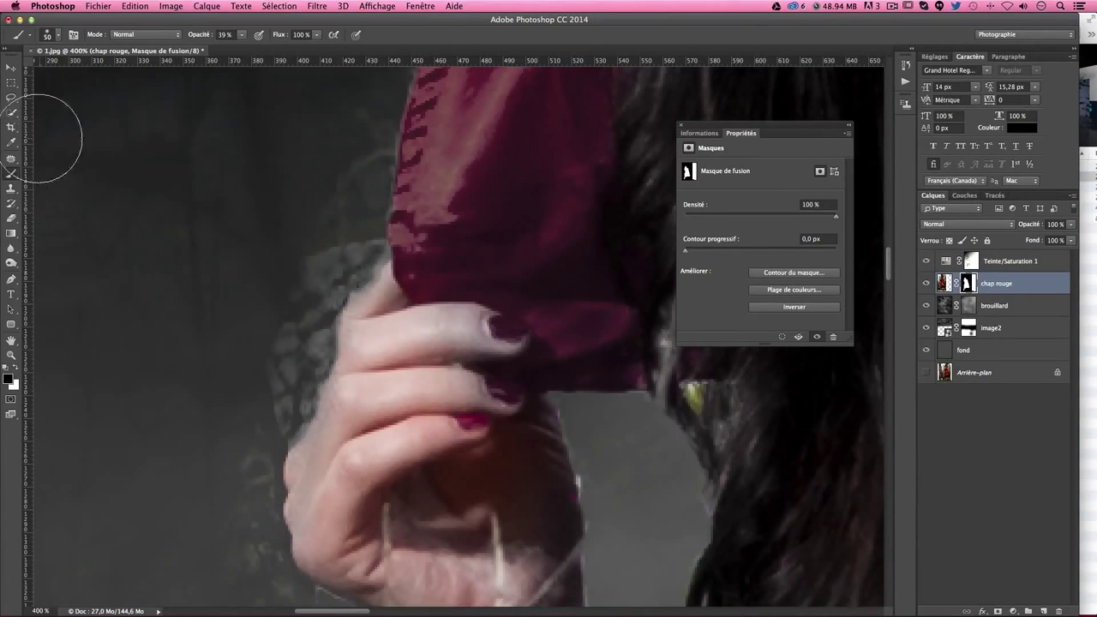
- Set a 5 px brush at 100% opacity and hide the grey lace along the hand's left edge
click(57, 35)
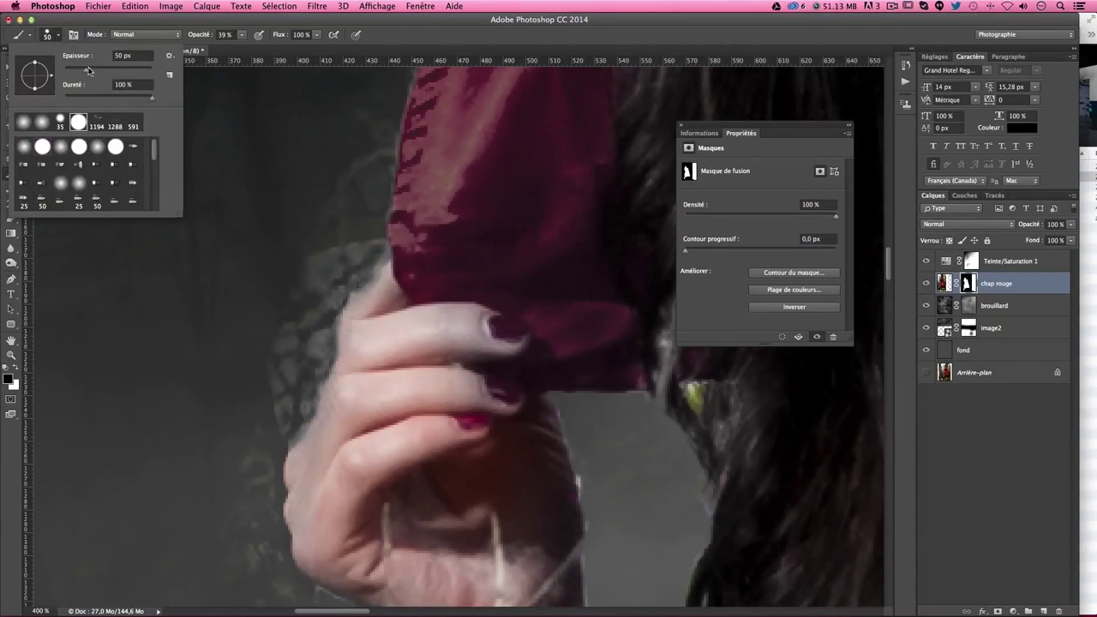
drag(89, 72, 74, 73)
drag(340, 192, 323, 197)
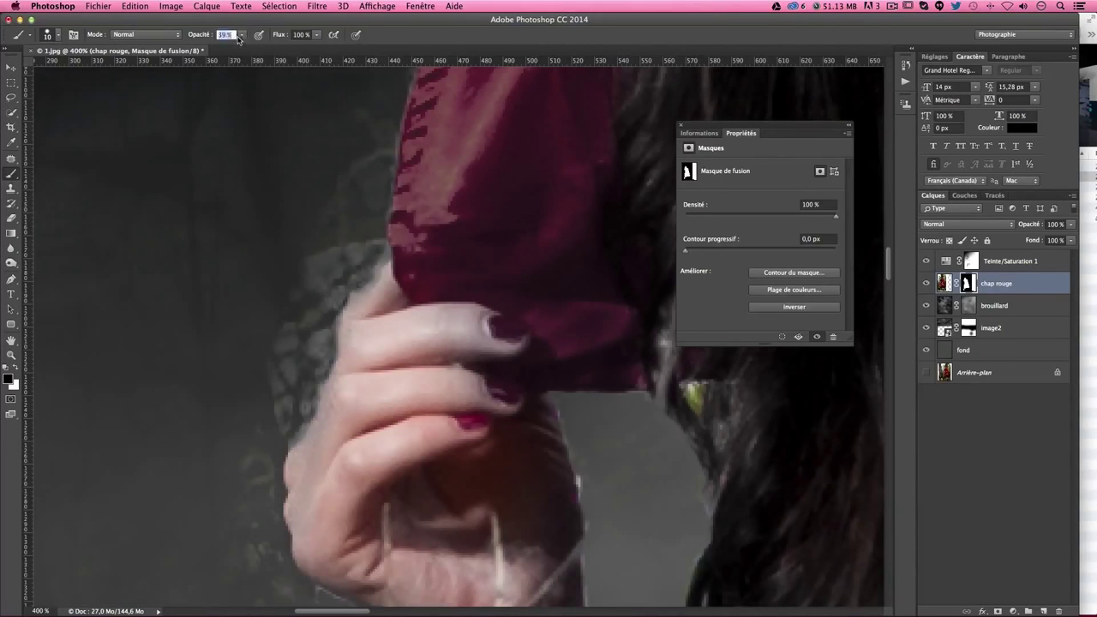
drag(239, 38, 319, 49)
mouse_move(323, 222)
mouse_down()
mouse_move(311, 304)
mouse_move(264, 371)
mouse_up()
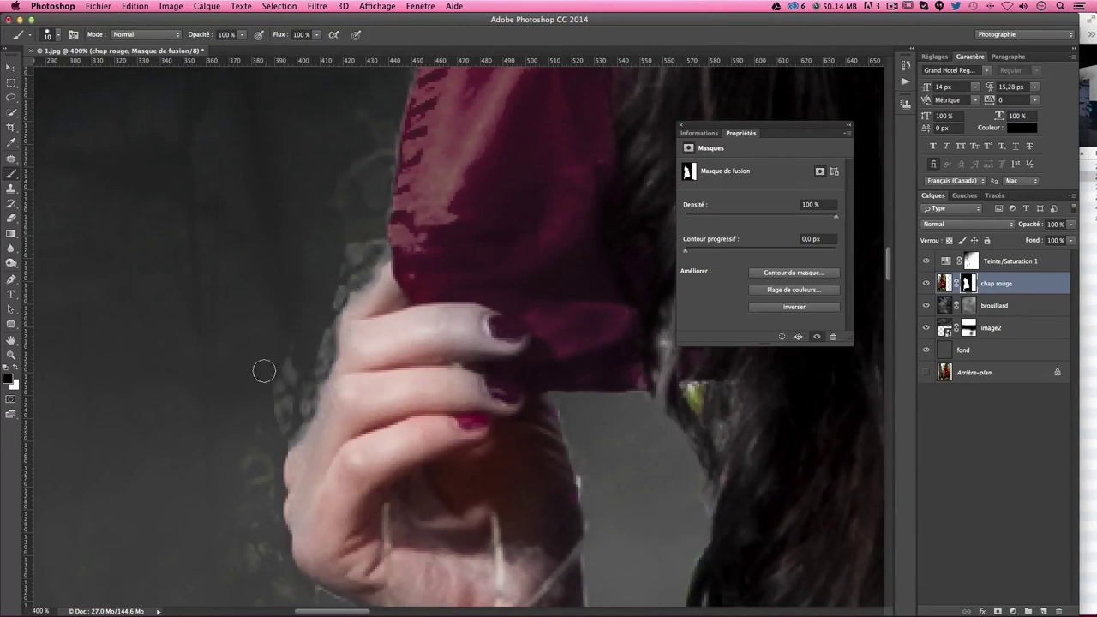
- Tidy the red hood's left edge and darken the grey halo along the sleeve
drag(391, 148, 385, 215)
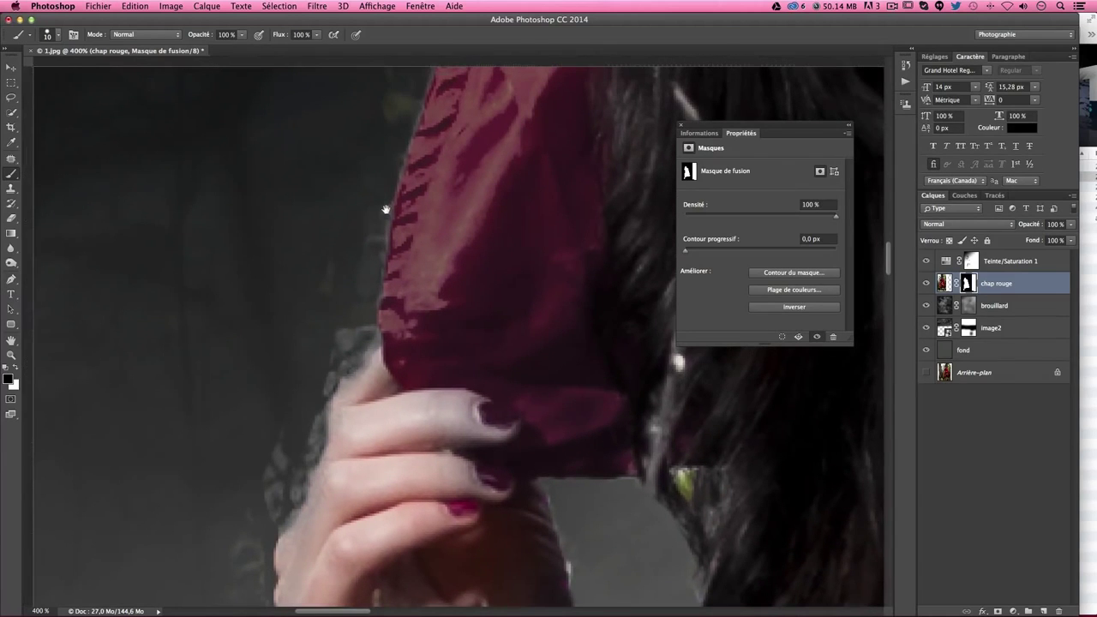
drag(404, 98, 440, 305)
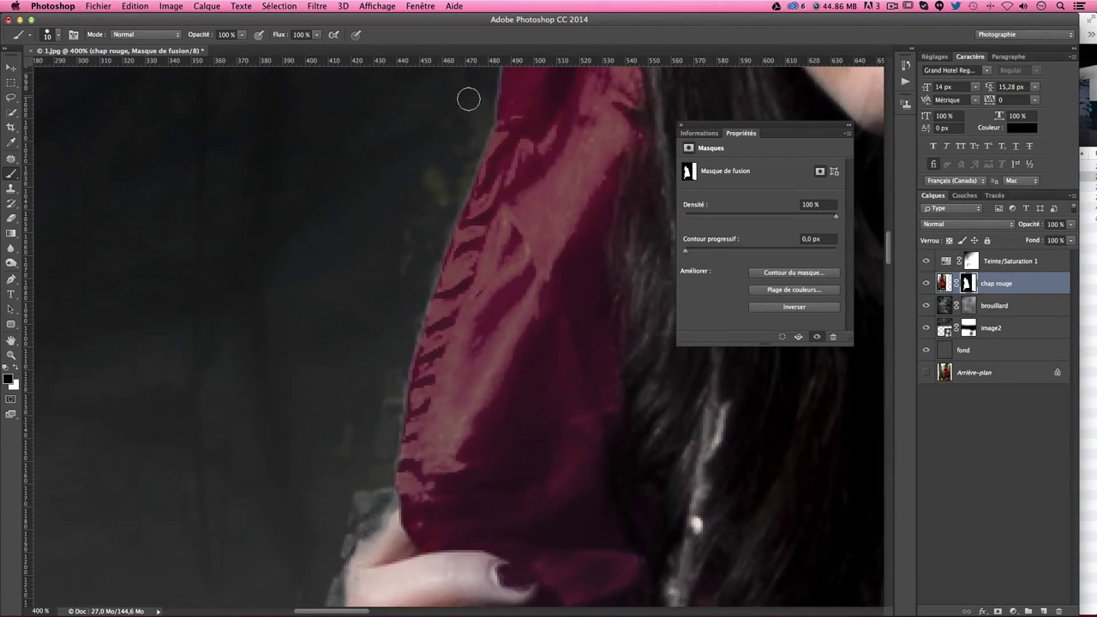
drag(463, 190, 410, 325)
drag(430, 251, 472, 93)
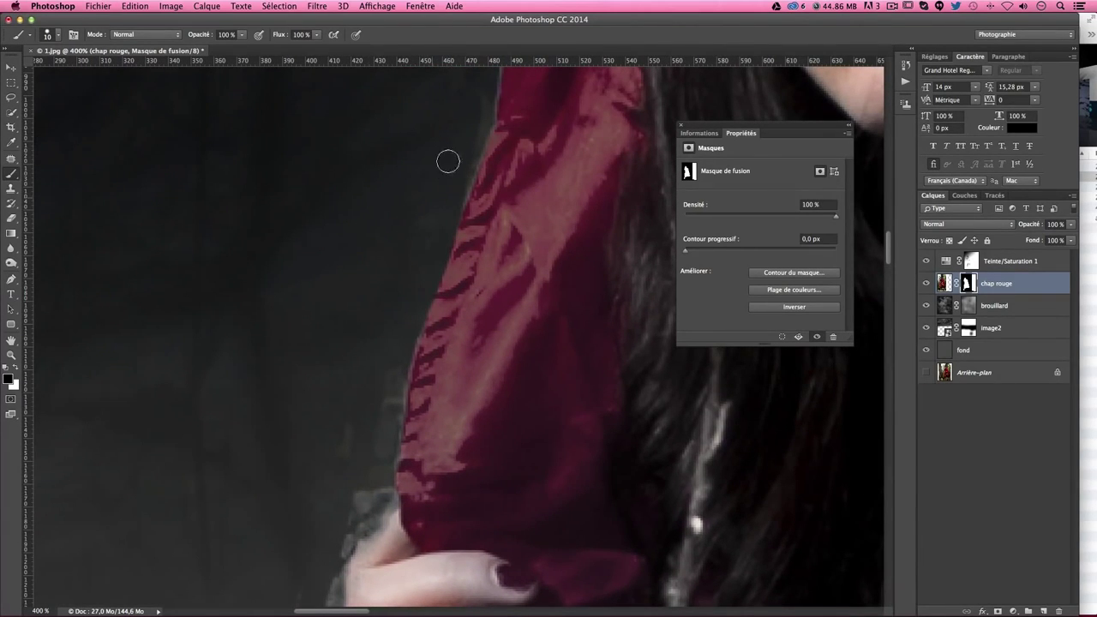
drag(497, 155, 470, 300)
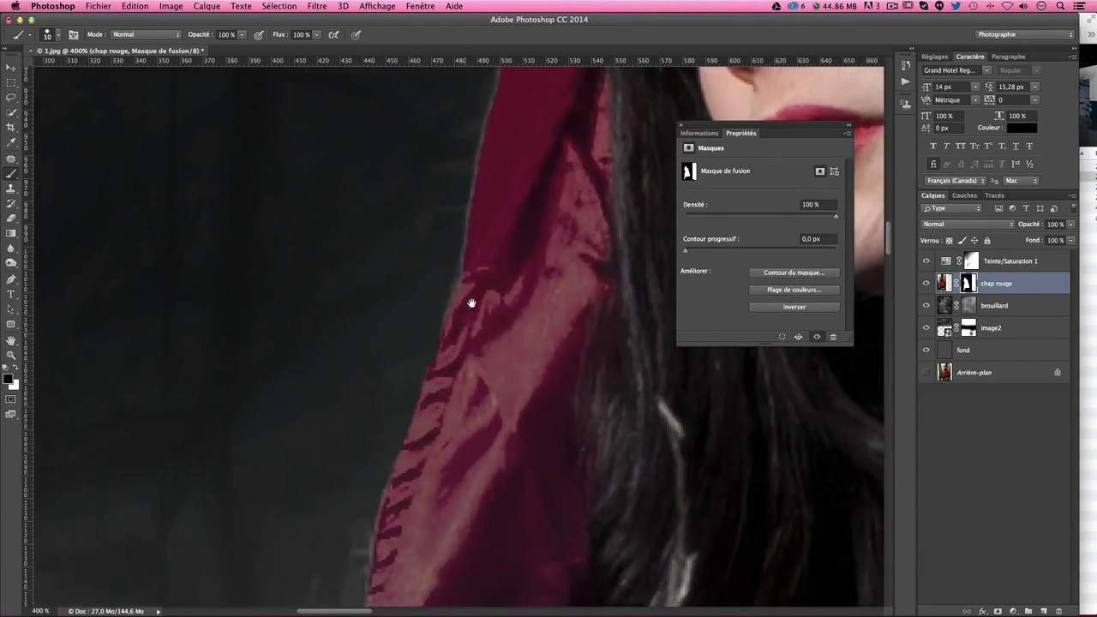
drag(419, 325, 415, 157)
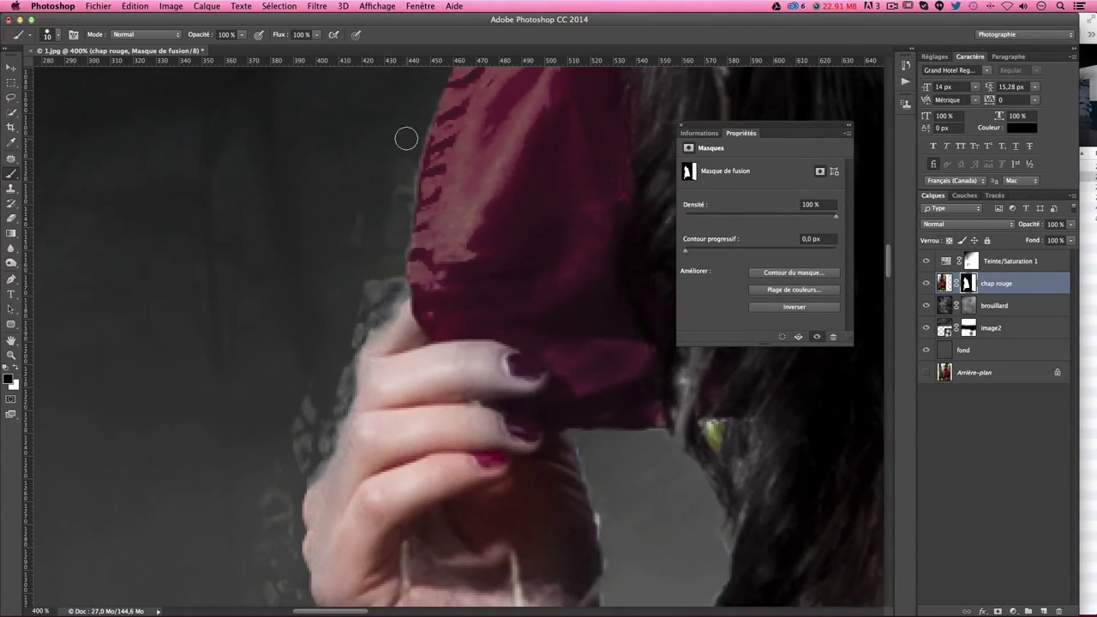
mouse_move(401, 211)
mouse_down()
mouse_move(325, 436)
mouse_move(289, 489)
mouse_move(299, 432)
mouse_up()
- Paint out the grey patch beside the sleeve and the halo along the hand's left edge
mouse_move(366, 288)
mouse_down()
mouse_move(355, 311)
mouse_move(374, 287)
mouse_up()
scroll(356, 220, down, 5)
scroll(347, 231, down, 2)
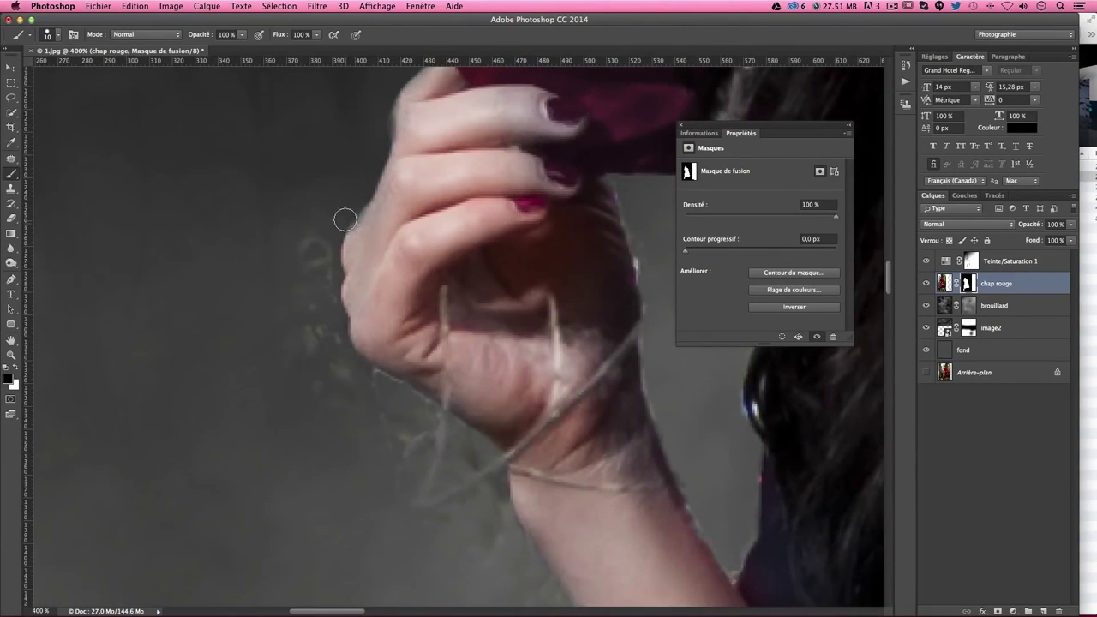
mouse_move(328, 259)
mouse_down()
mouse_move(328, 299)
mouse_move(354, 370)
mouse_move(497, 465)
mouse_move(505, 533)
mouse_move(454, 397)
mouse_up()
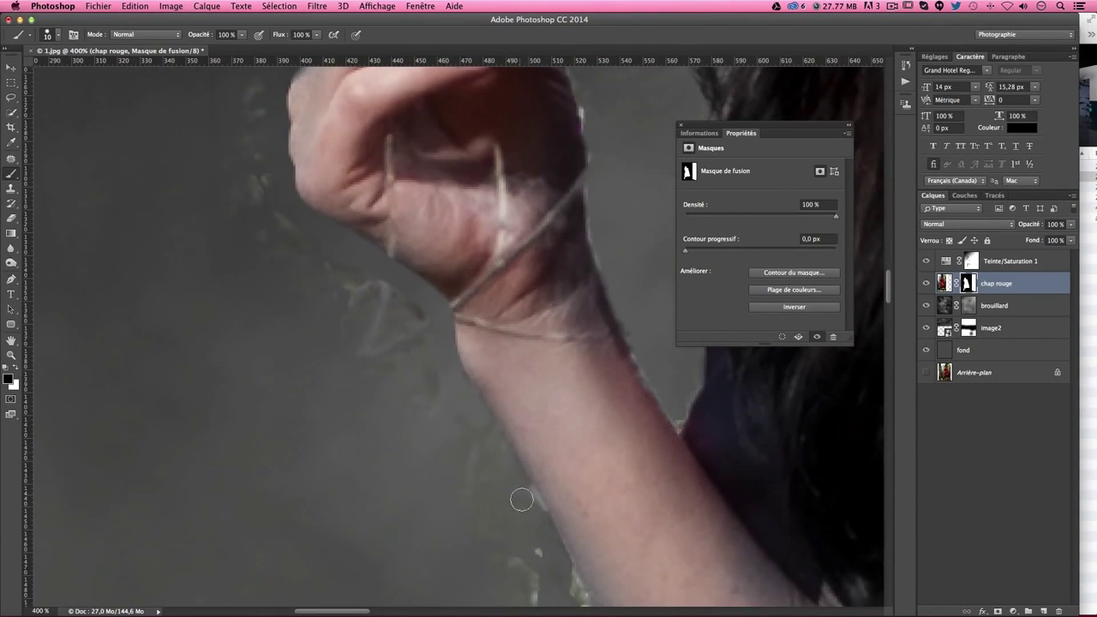
scroll(551, 534, down, 2)
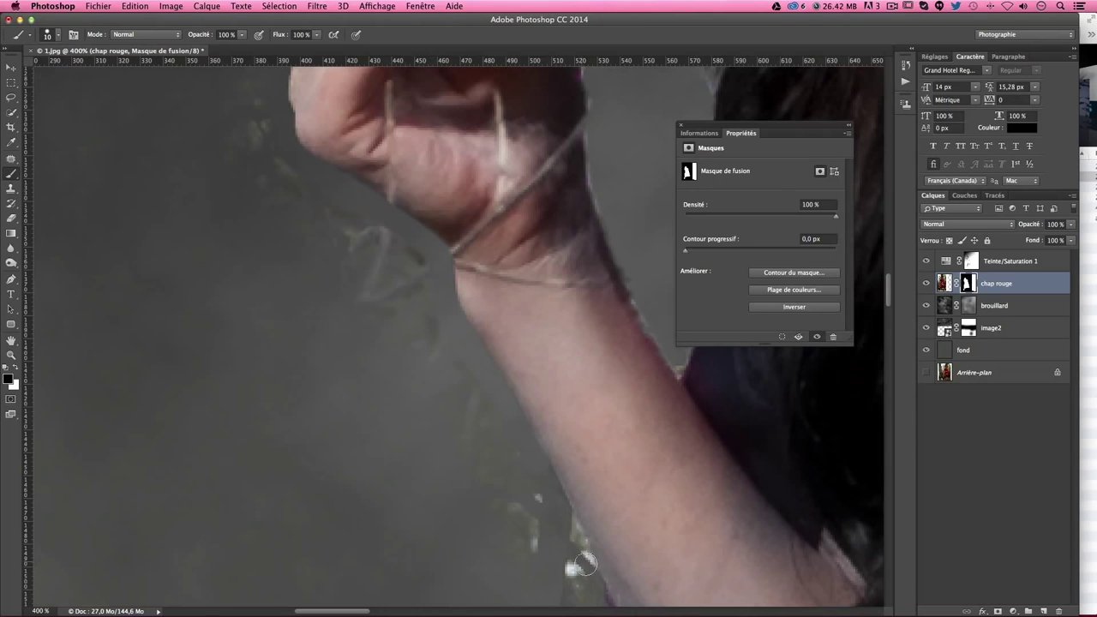
scroll(588, 580, down, 3)
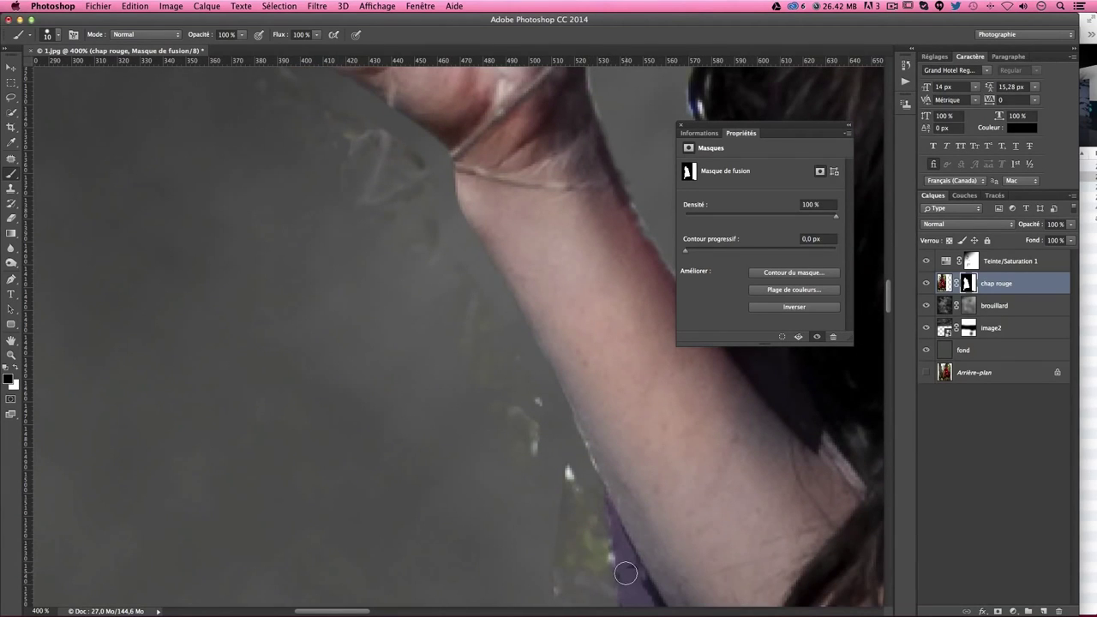
scroll(625, 572, down, 5)
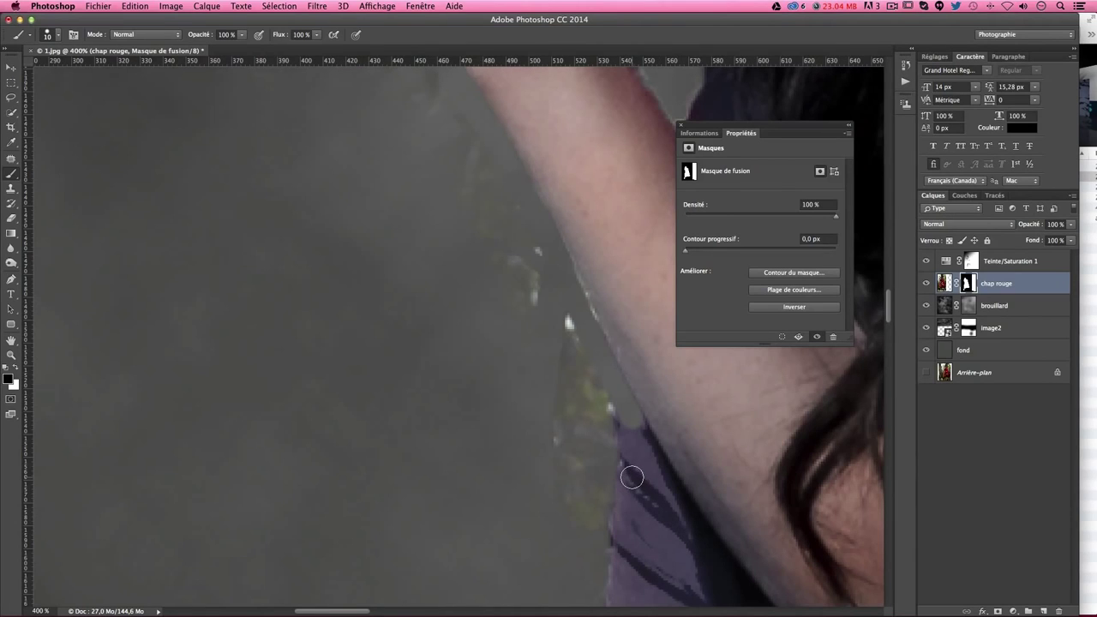
- Paint white to restore the purple shirt along the arm edge
key(x)
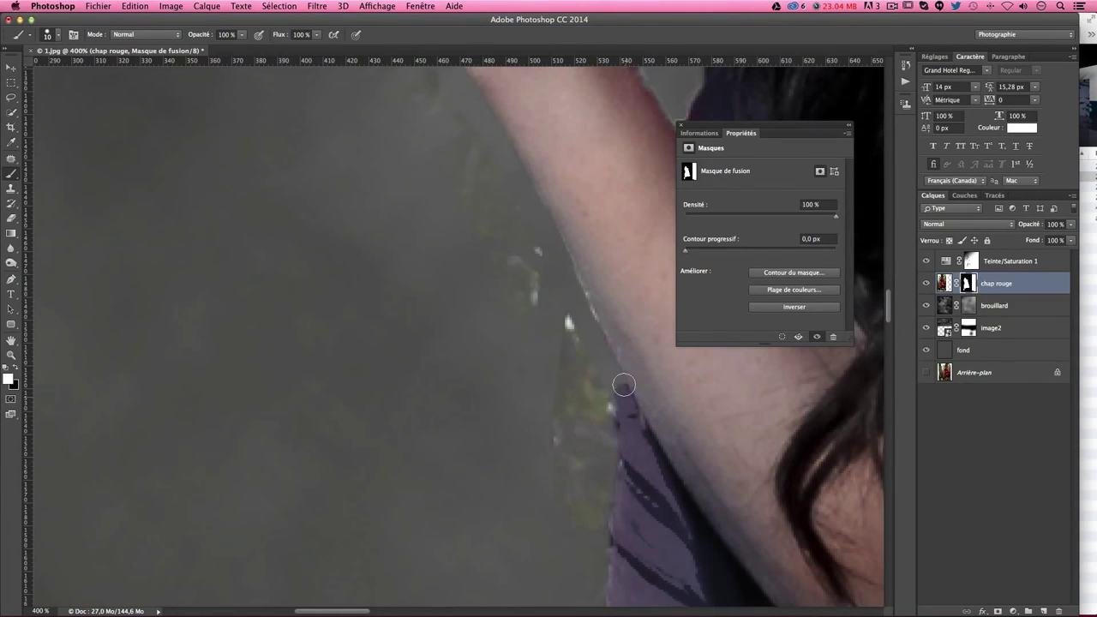
drag(623, 385, 613, 324)
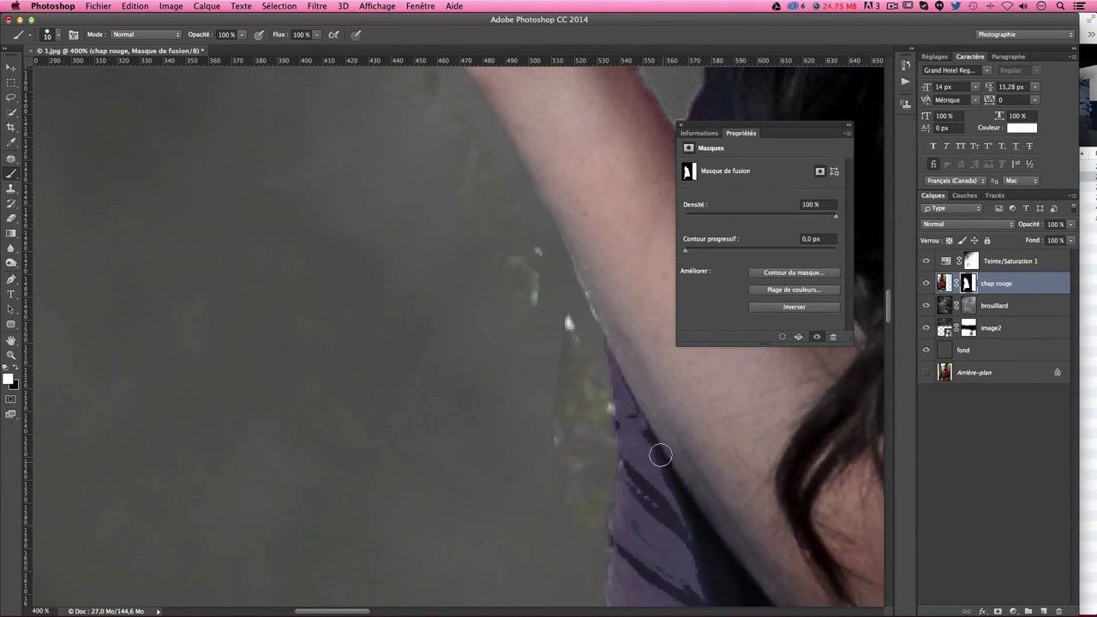
key(x)
drag(527, 310, 600, 540)
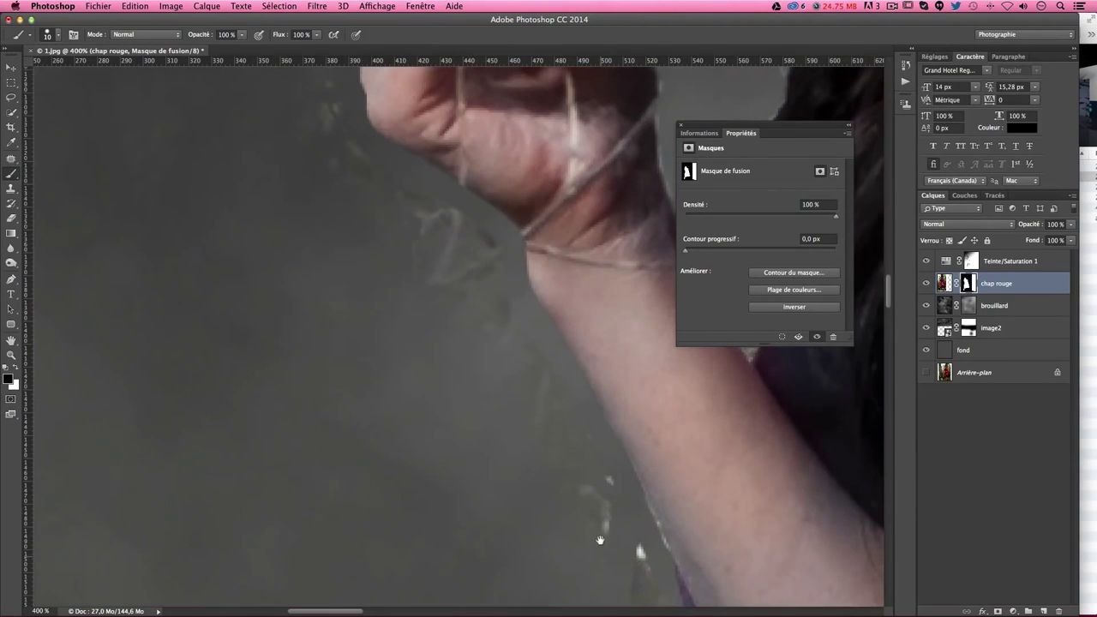
- Enlarge the brush to 22 px and paint out light smudges beside the wrist and forearm
key(bracketright)
drag(434, 266, 466, 388)
drag(394, 356, 411, 356)
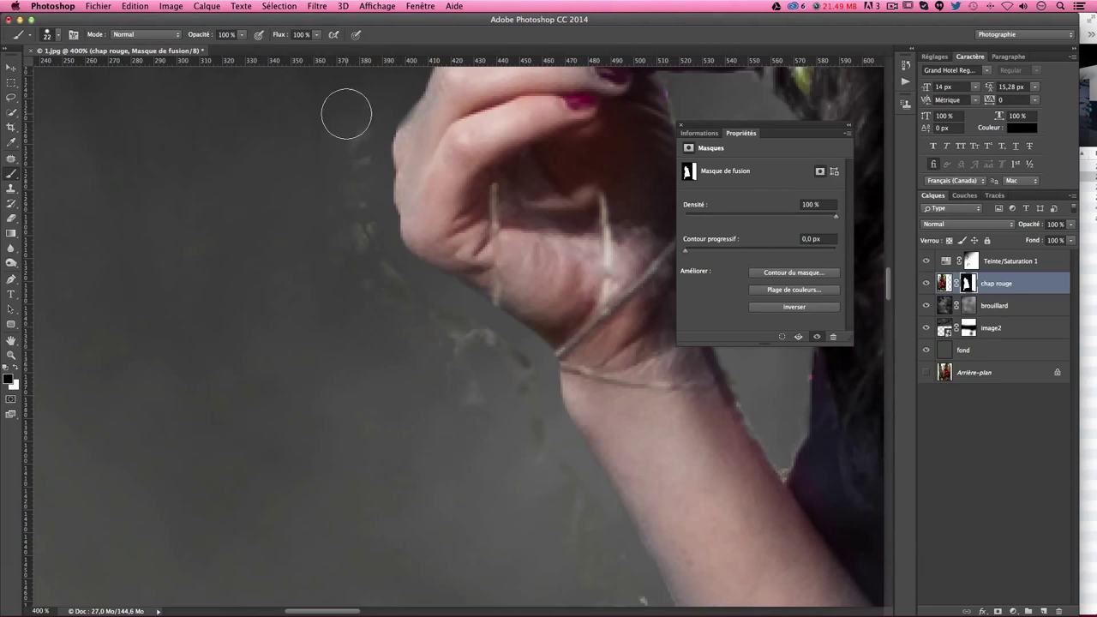
drag(497, 379, 492, 368)
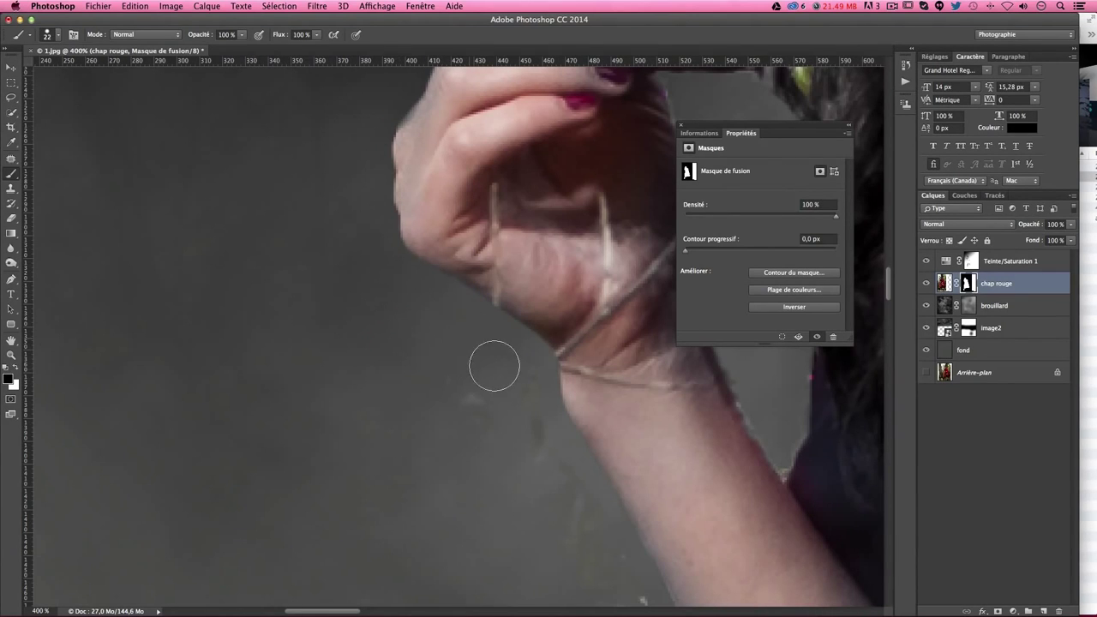
drag(538, 565, 392, 273)
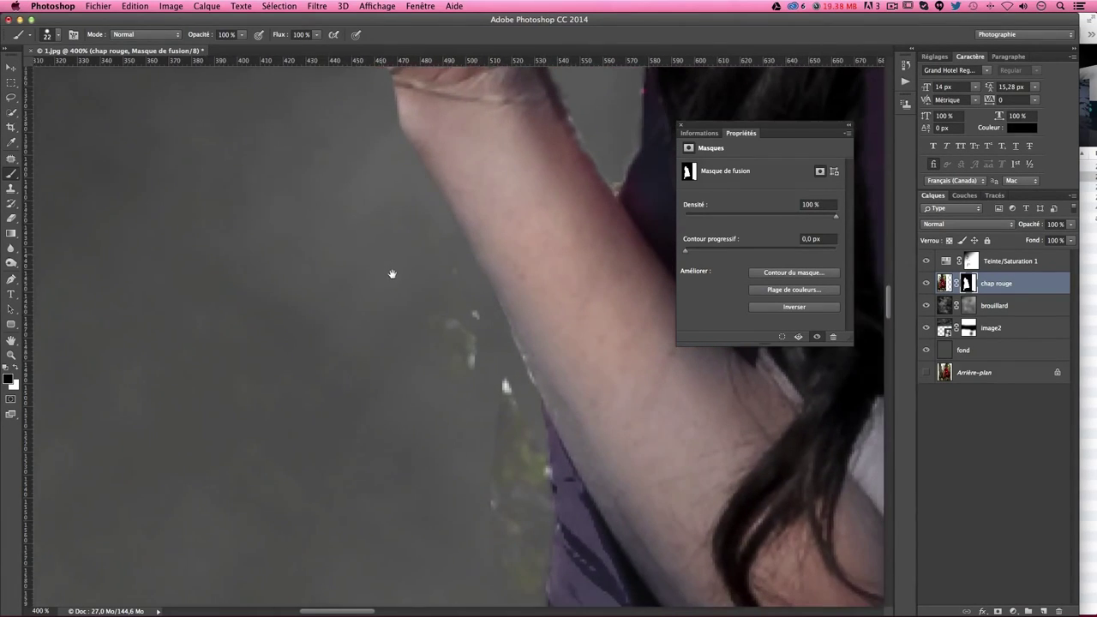
drag(472, 366, 452, 322)
drag(385, 282, 440, 442)
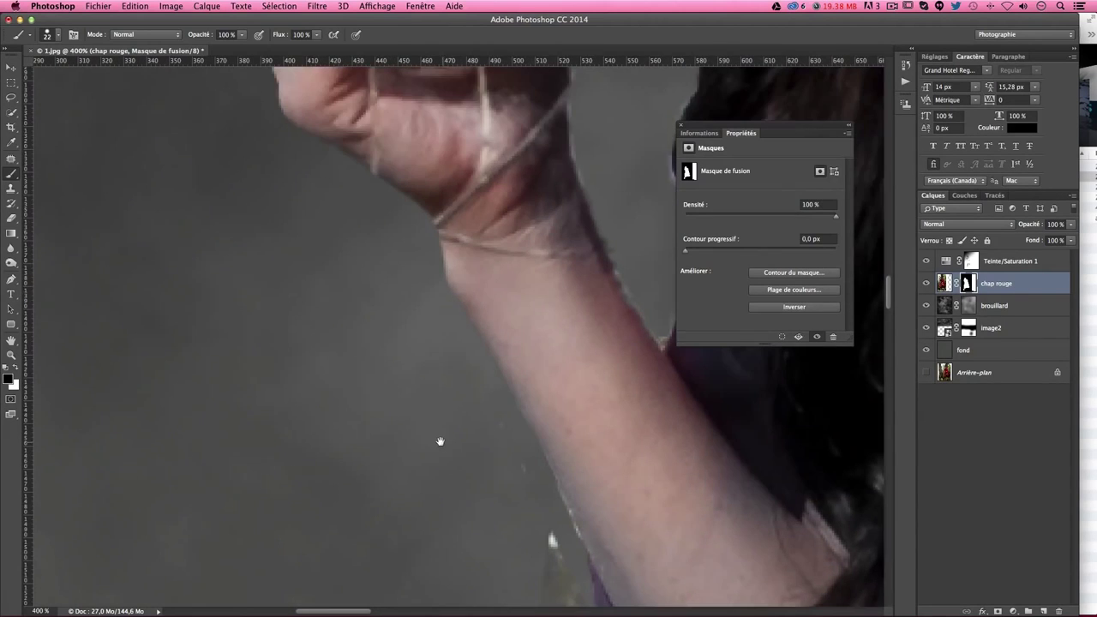
- Toggle undo/redo to compare the smudge cleanup, keeping it applied
key(ctrl+alt+z)
key(ctrl+alt+z)
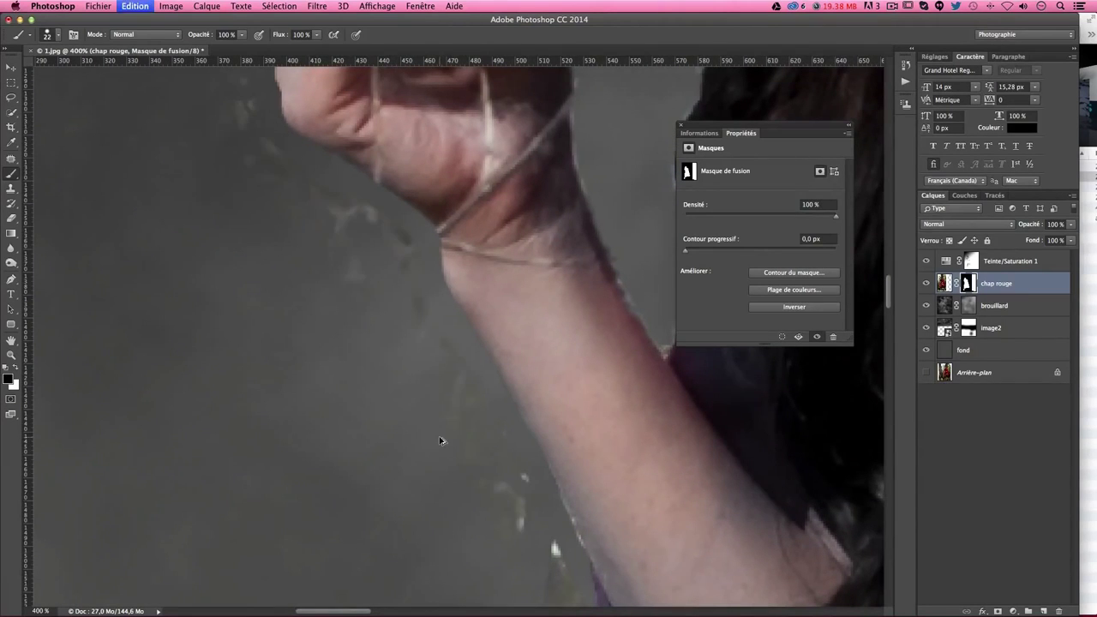
key(ctrl+shift+z)
key(ctrl+alt+z)
key(ctrl+shift+z)
key(ctrl+alt+z)
key(ctrl+shift+z)
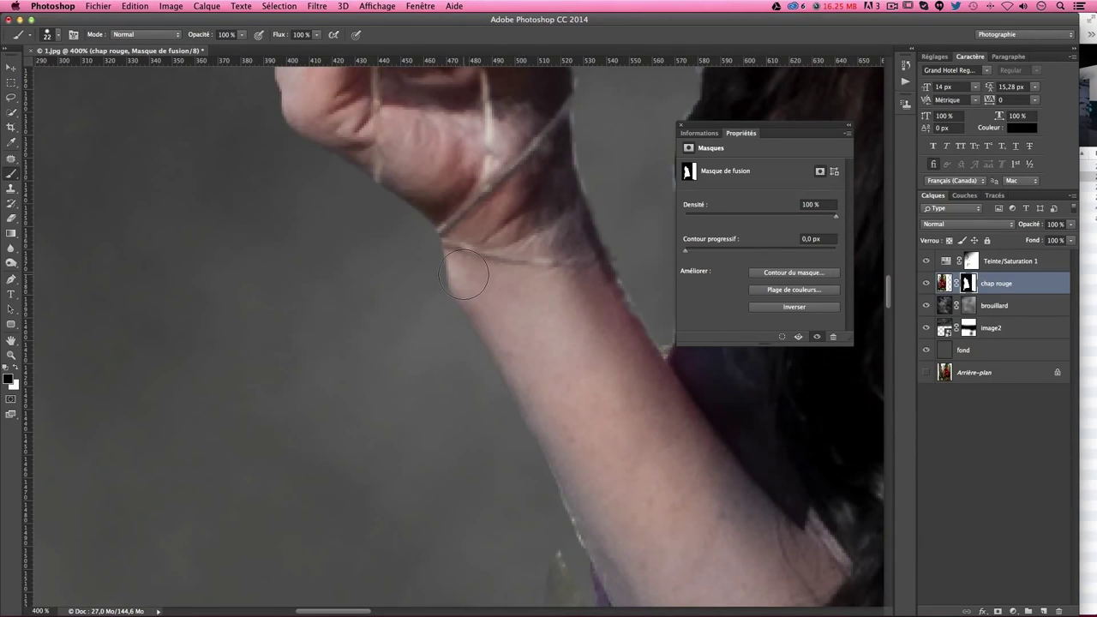
- Zoom out and reframe the view on the hood and the fog beside the cloak
key(x)
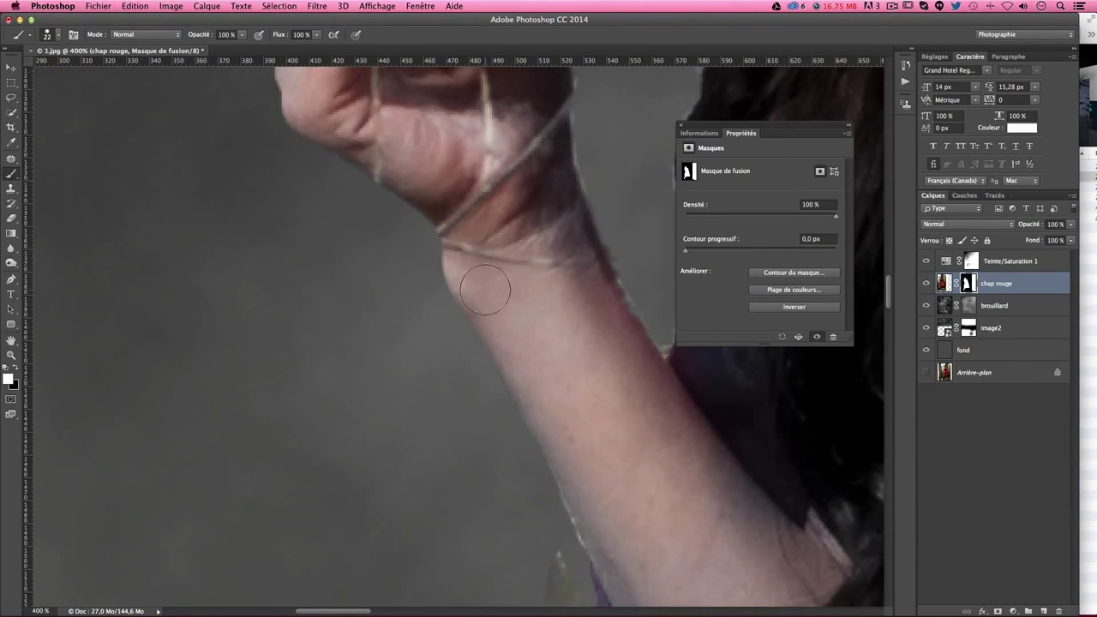
scroll(500, 515, down, 1)
drag(501, 515, 440, 360)
key(x)
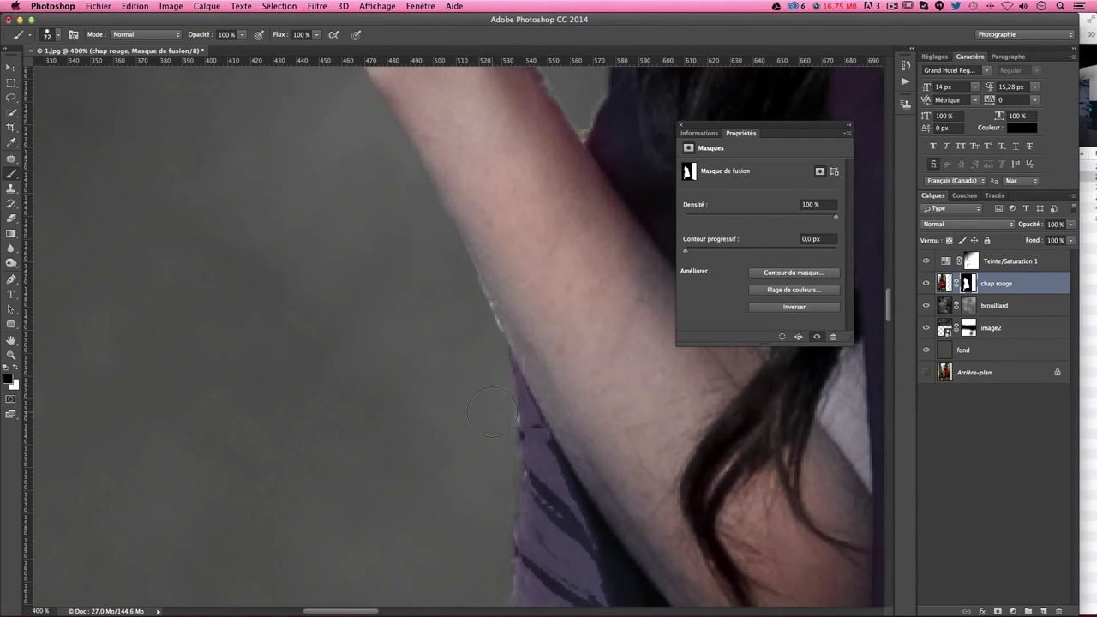
drag(467, 555, 396, 277)
key(ctrl+minus)
key(ctrl+minus)
key(ctrl+minus)
key(ctrl+minus)
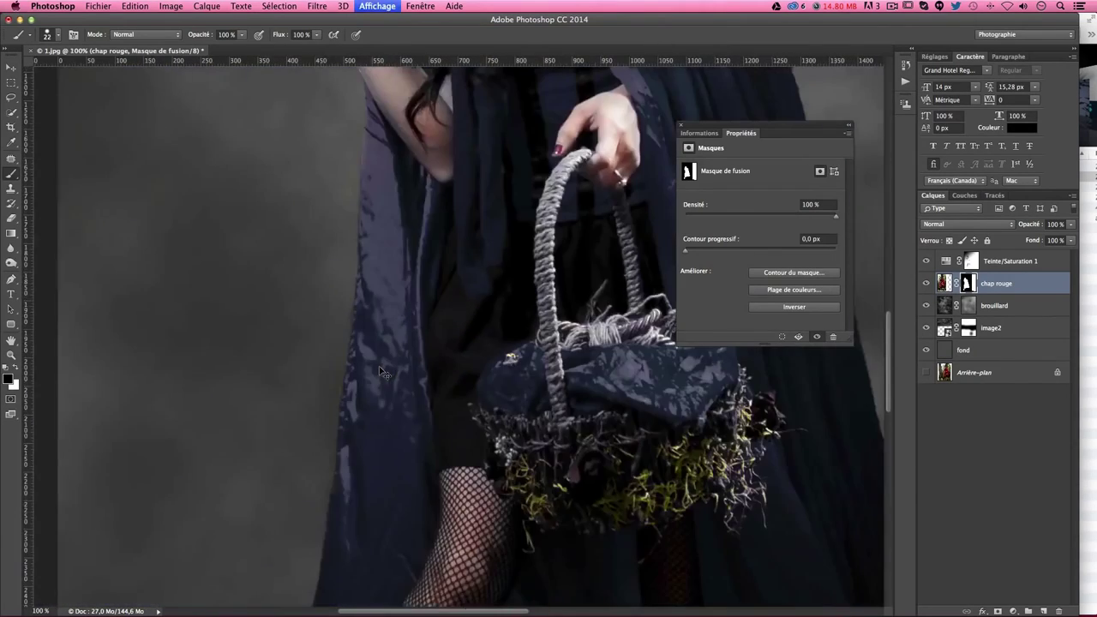
scroll(380, 367, down, 2)
scroll(465, 436, up, 4)
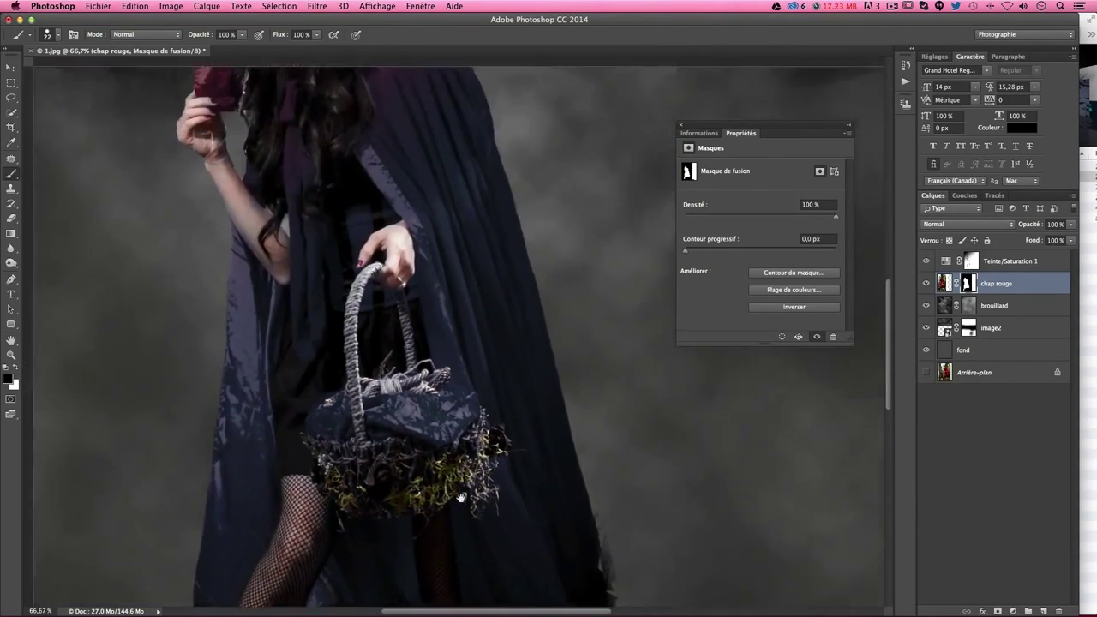
scroll(534, 424, up, 5)
scroll(556, 440, up, 3)
key(ctrl+r)
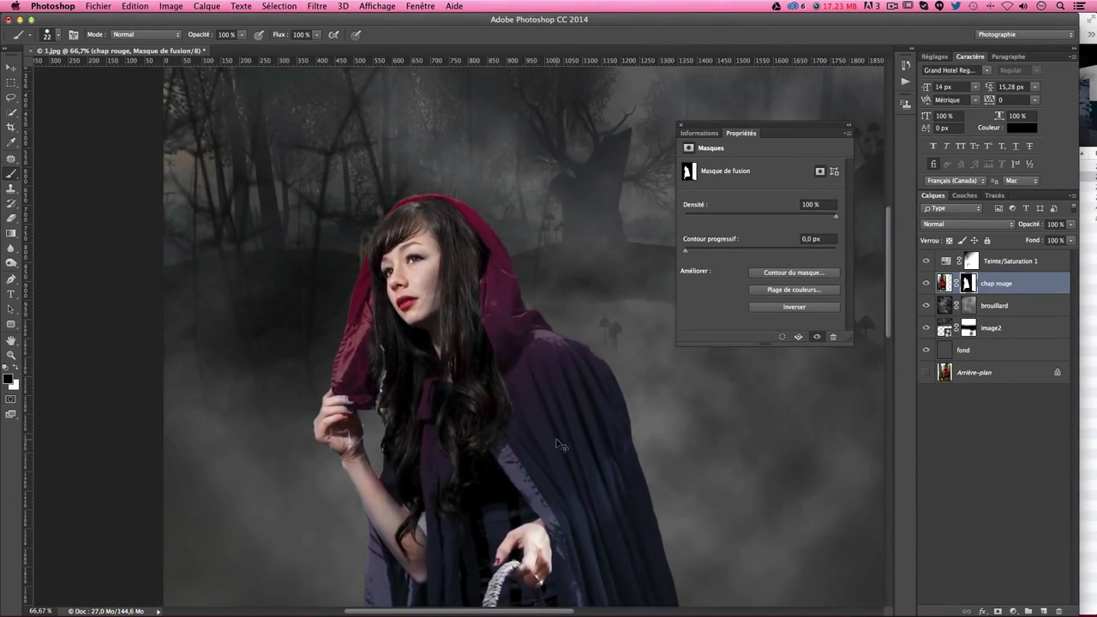
scroll(558, 443, up, 3)
scroll(527, 422, up, 2)
drag(527, 422, 319, 456)
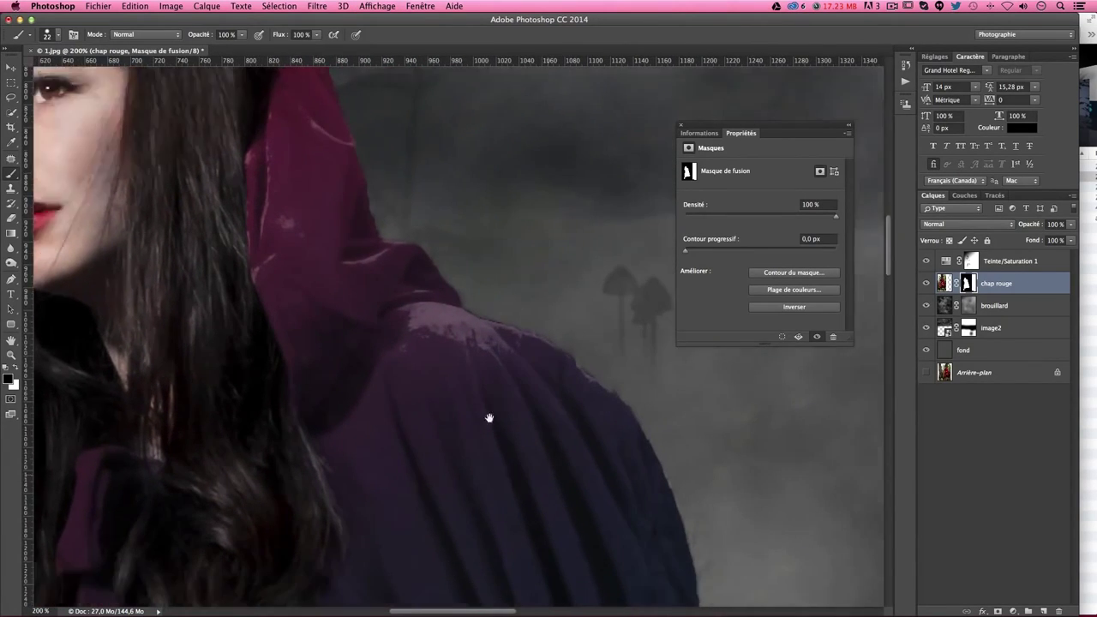
drag(489, 419, 368, 311)
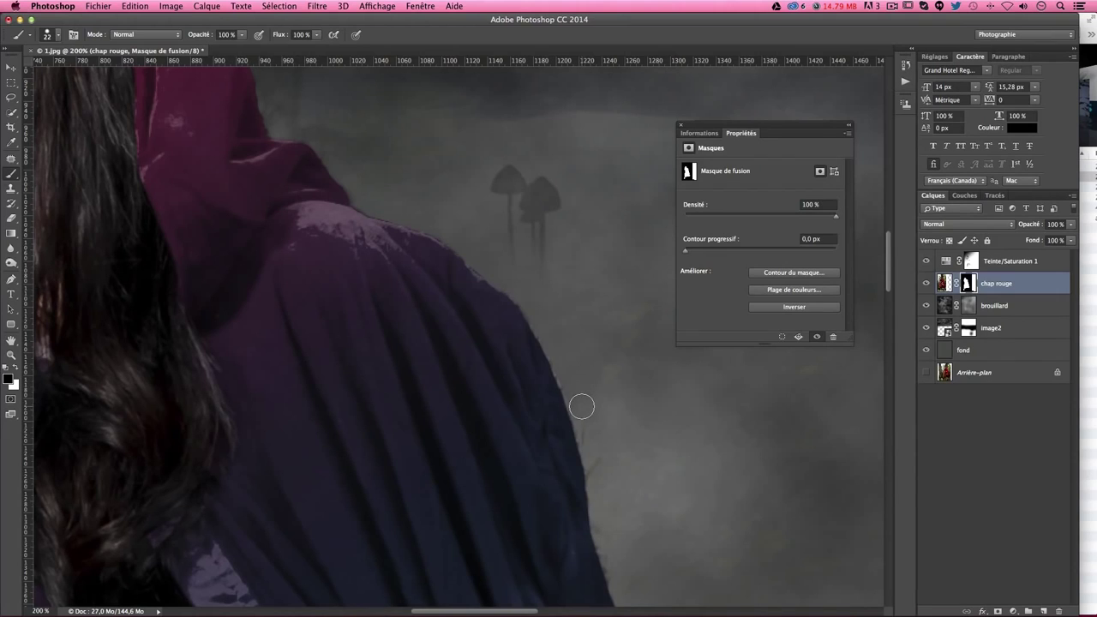
- Hide the fringe on the cloak's right edge and clean the hood's top and left edges
mouse_move(593, 475)
mouse_down()
mouse_move(610, 552)
mouse_move(517, 257)
mouse_up()
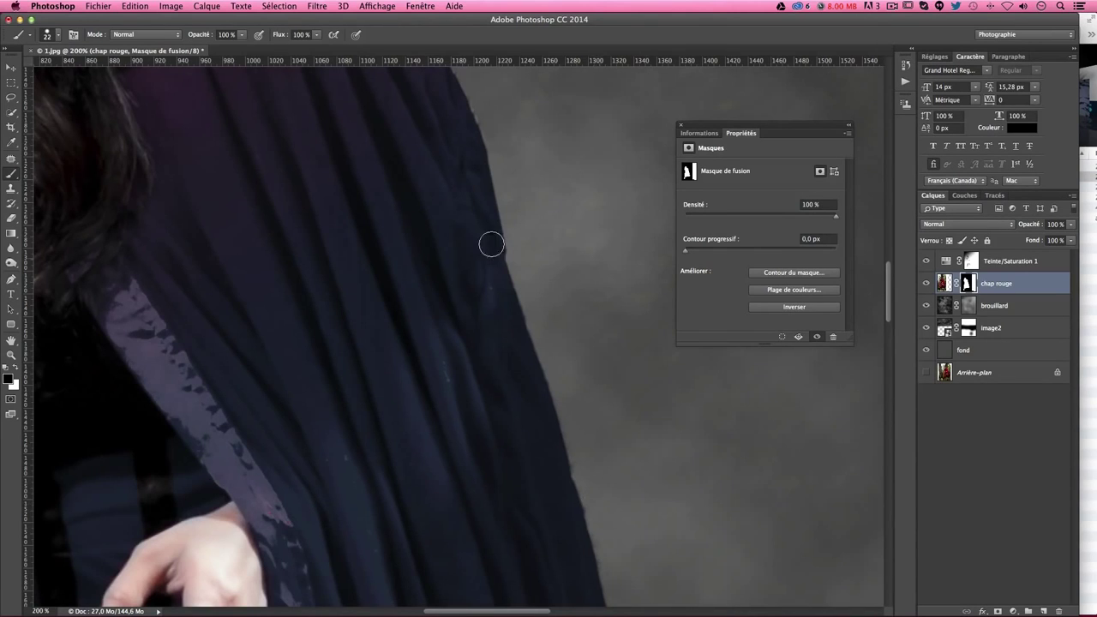
drag(491, 245, 688, 438)
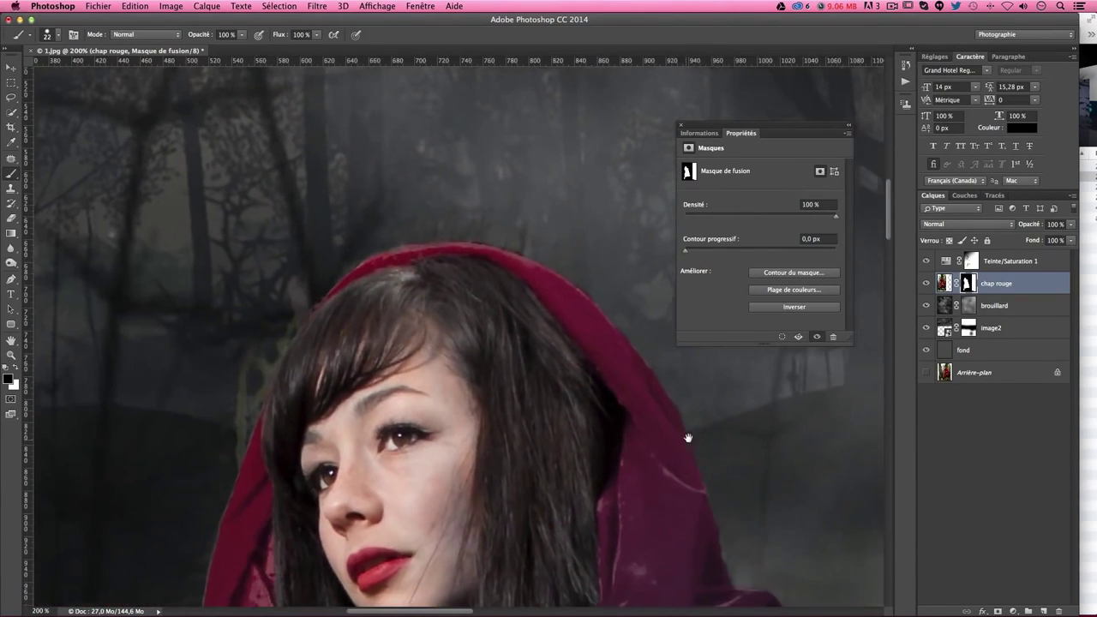
mouse_move(502, 233)
mouse_down()
mouse_move(441, 223)
mouse_move(331, 259)
mouse_move(368, 245)
mouse_move(301, 294)
mouse_move(255, 374)
mouse_up()
mouse_move(320, 346)
mouse_down()
mouse_move(368, 316)
mouse_move(445, 229)
mouse_up()
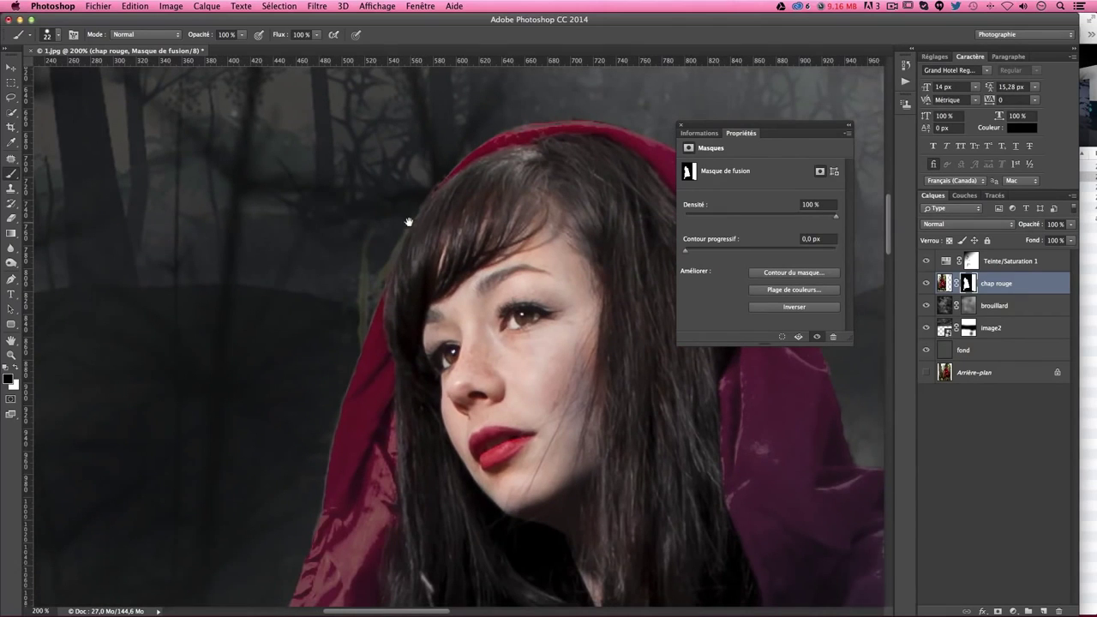
drag(360, 308, 340, 338)
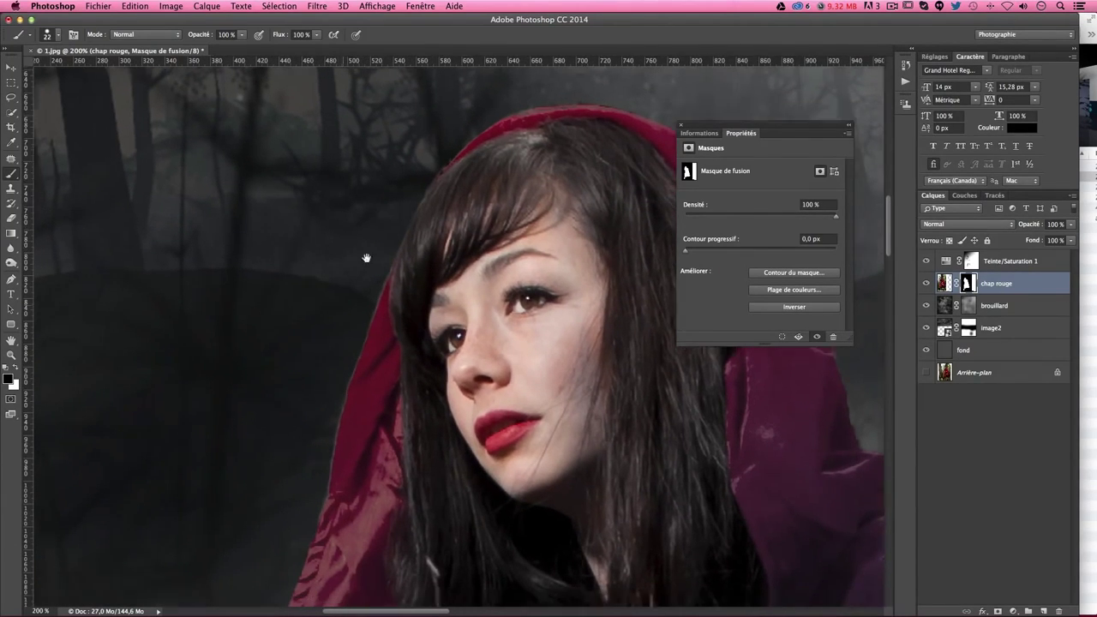
- Shrink the brush to 15 px and zoom out to review the whole figure
mouse_move(363, 255)
mouse_down()
mouse_move(419, 164)
mouse_move(210, 176)
mouse_up()
mouse_move(383, 368)
mouse_down()
mouse_move(582, 321)
mouse_move(647, 250)
mouse_move(647, 353)
mouse_up()
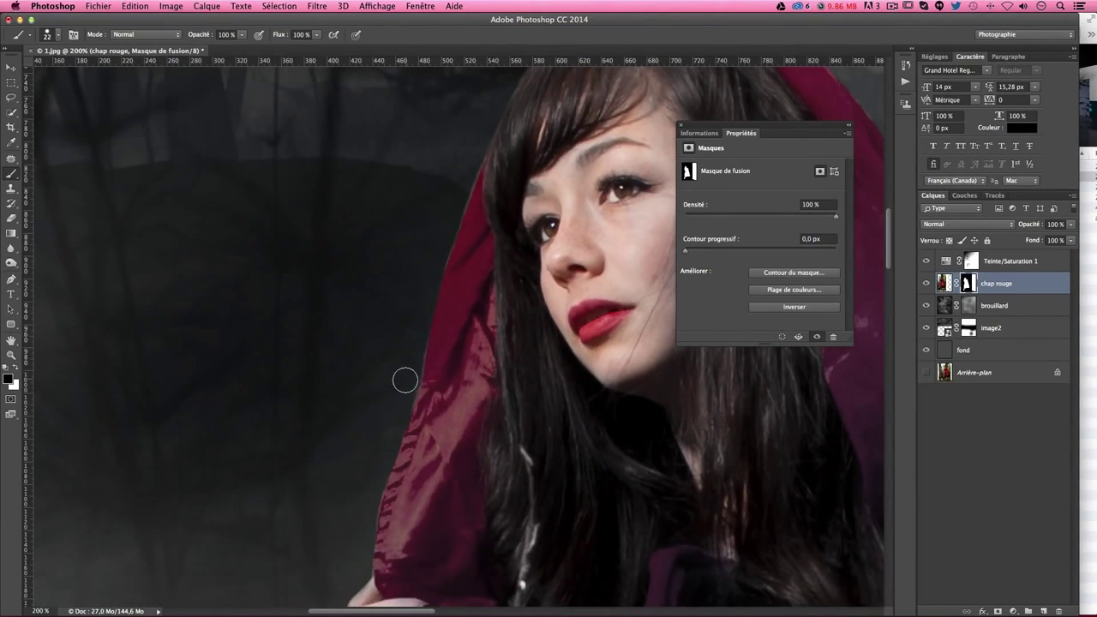
mouse_move(519, 583)
mouse_down()
mouse_move(377, 359)
mouse_move(359, 200)
mouse_up()
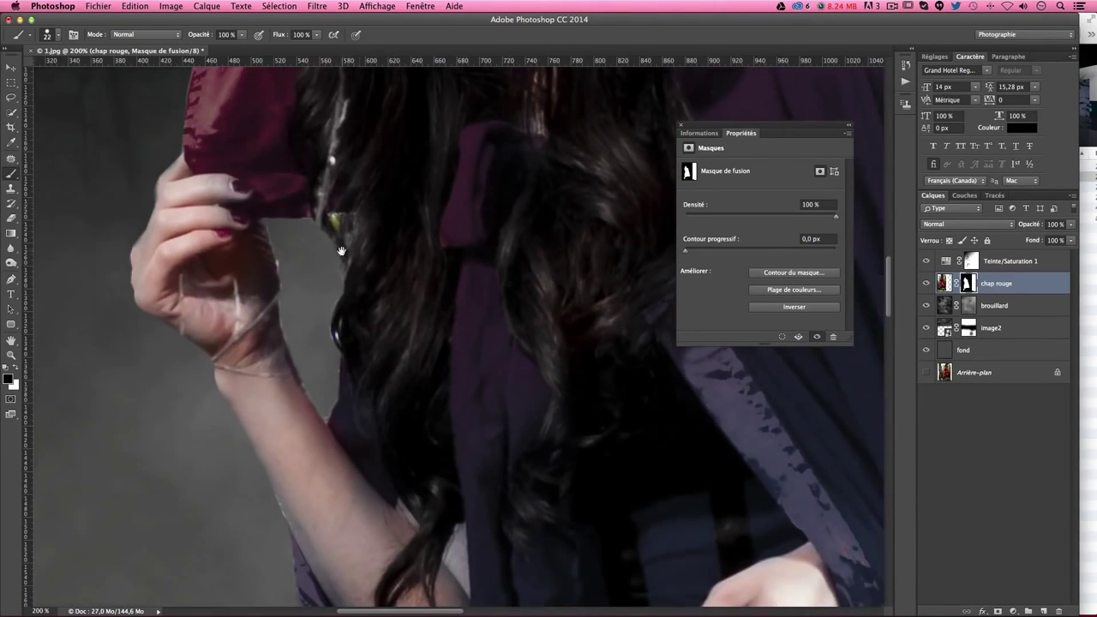
right_click(356, 271)
drag(326, 271, 316, 273)
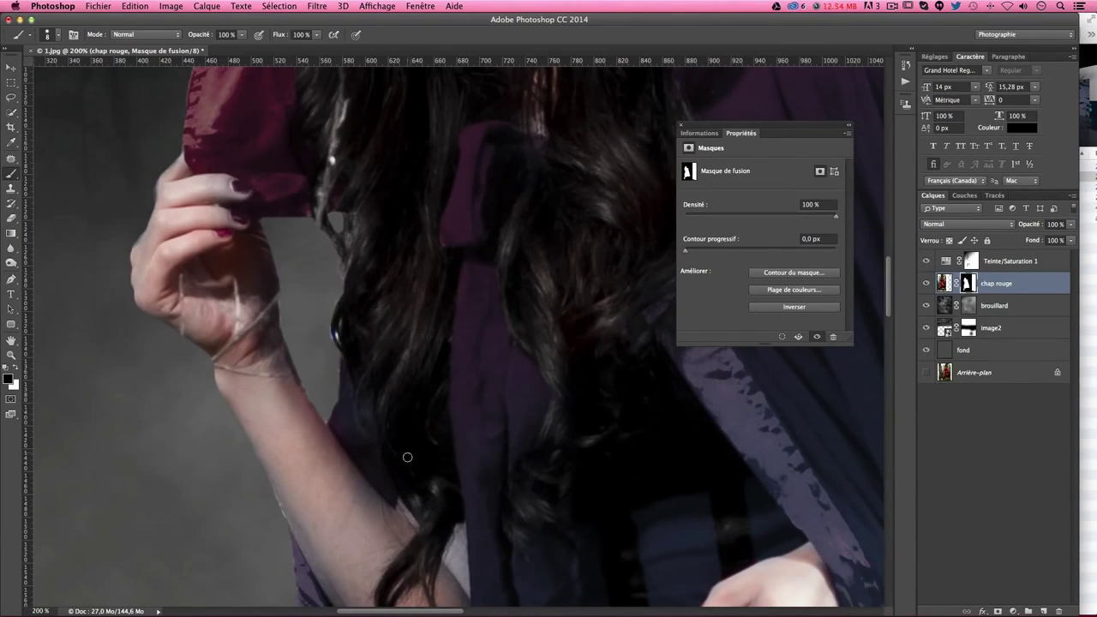
drag(404, 455, 327, 188)
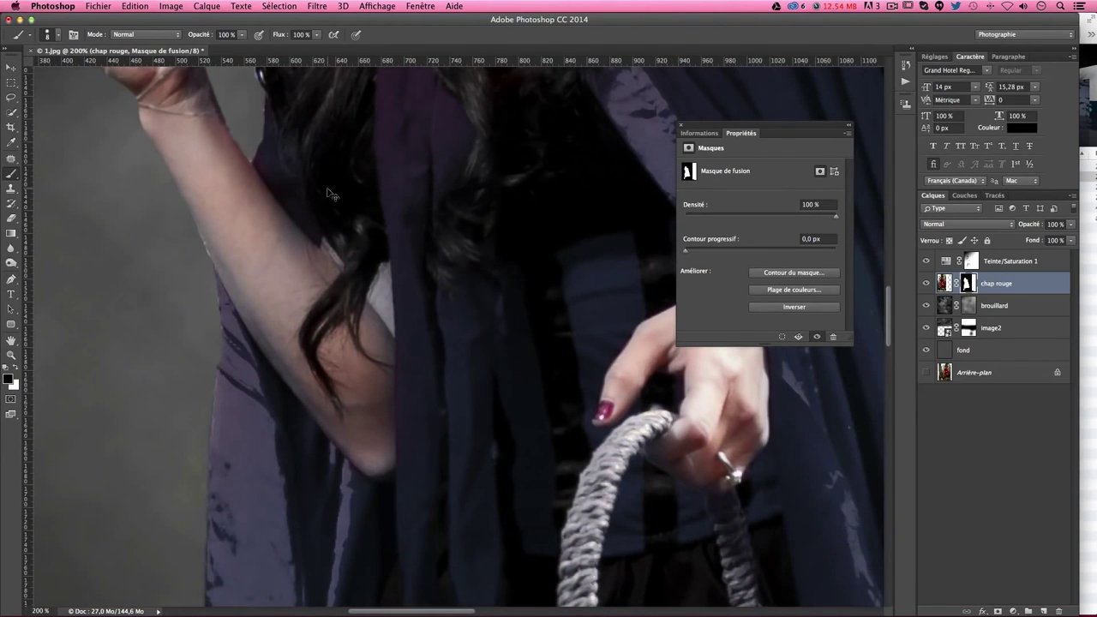
key(super+minus)
key(super+minus)
key(super+minus)
key(super+minus)
key(super+minus)
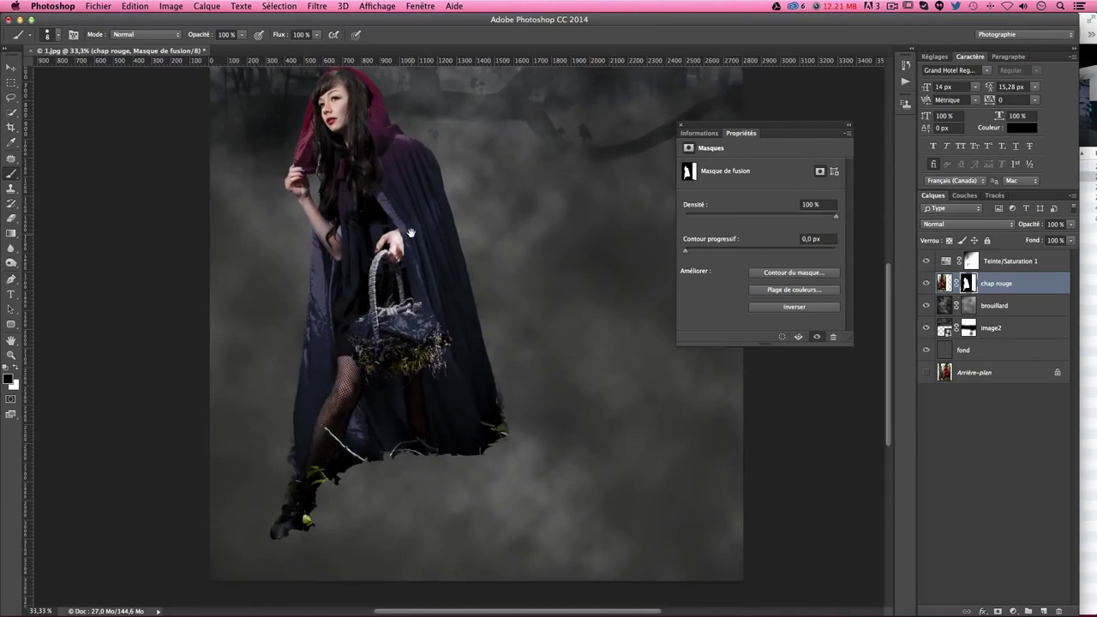
scroll(546, 416, up, 2)
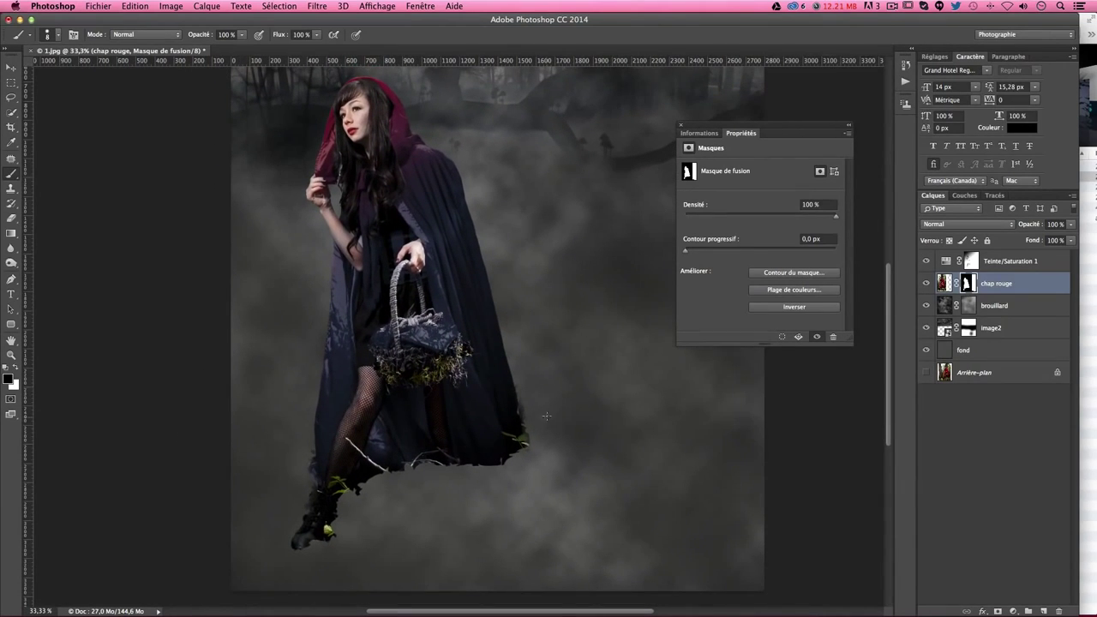
- Create a new layer above chap rouge named 'fond bas'
click(1044, 611)
double_click(971, 283)
text(fond)
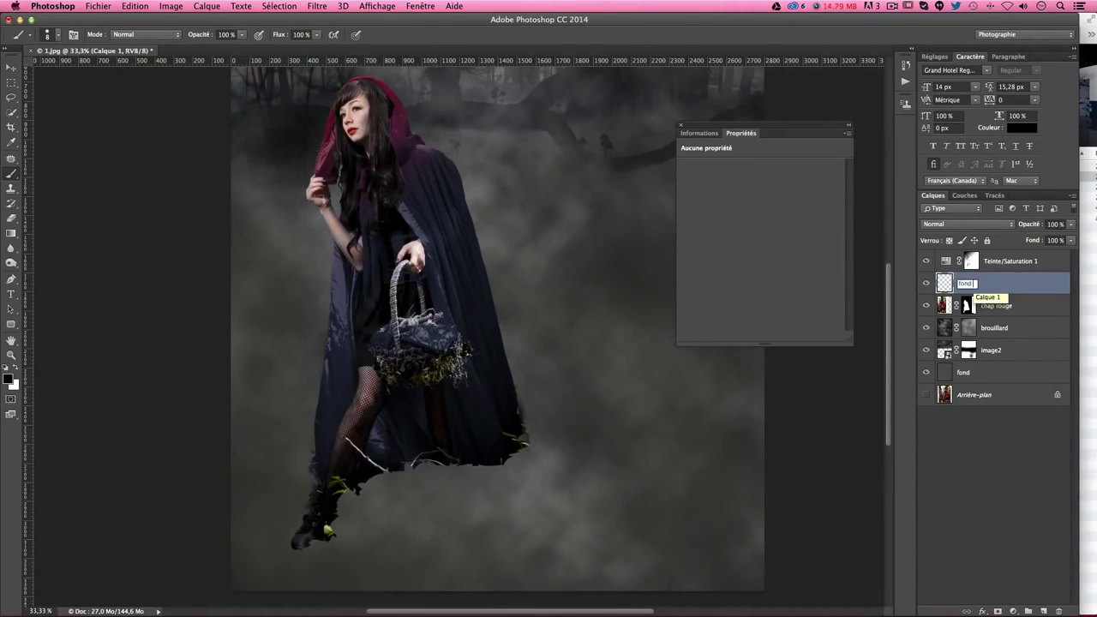
text(bas)
key(Return)
- Fill a rectangular selection across the bottom of the image with solid black
click(11, 83)
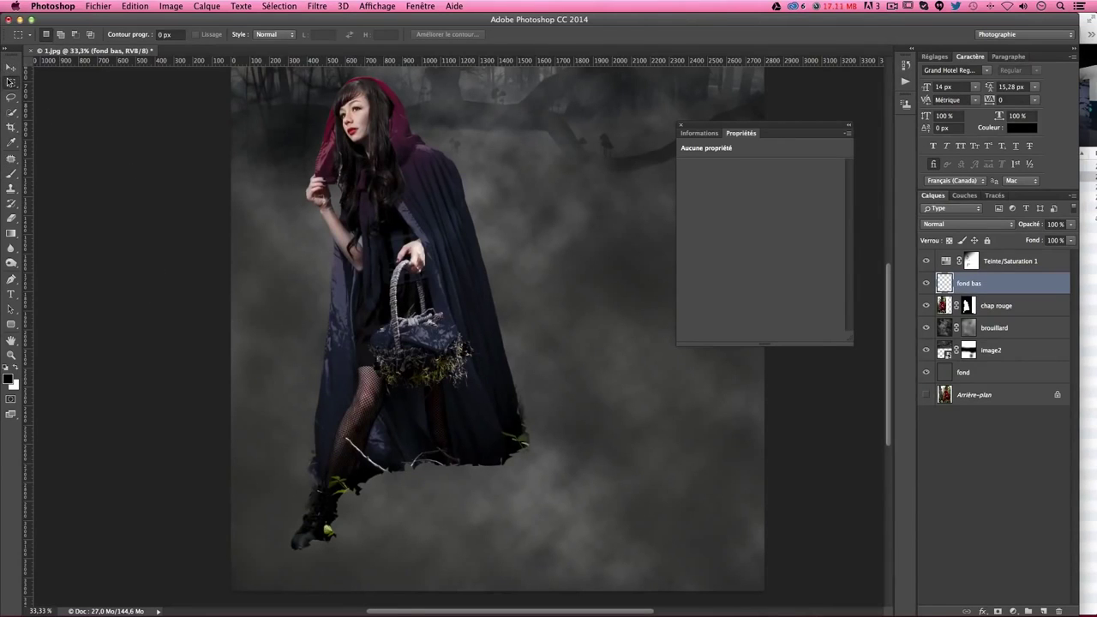
click(11, 82)
click(83, 79)
drag(233, 394, 720, 596)
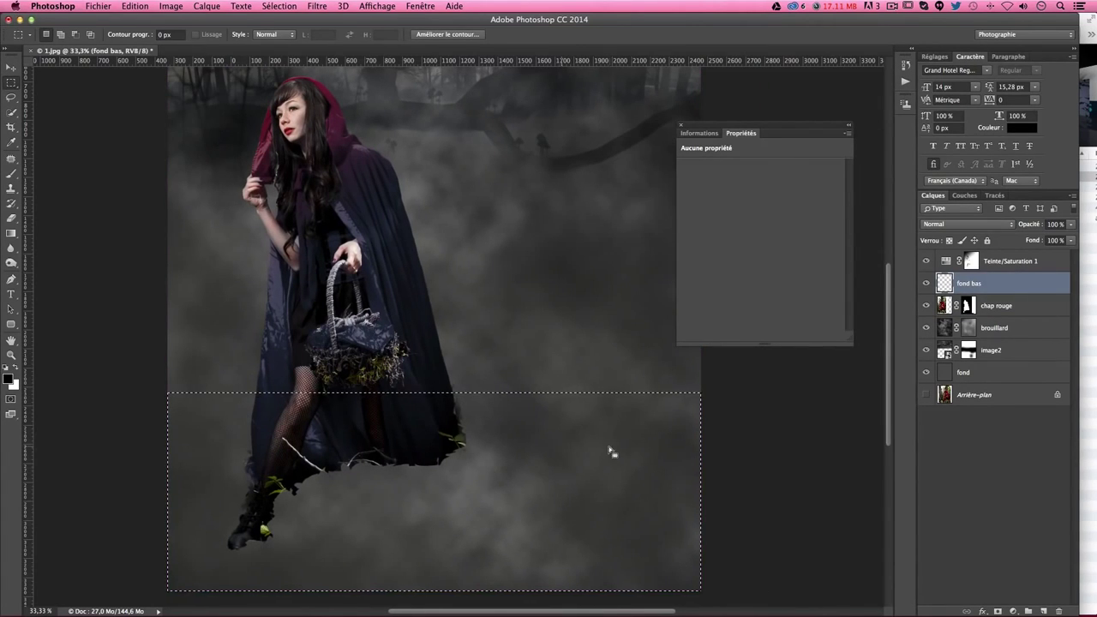
drag(164, 372, 781, 587)
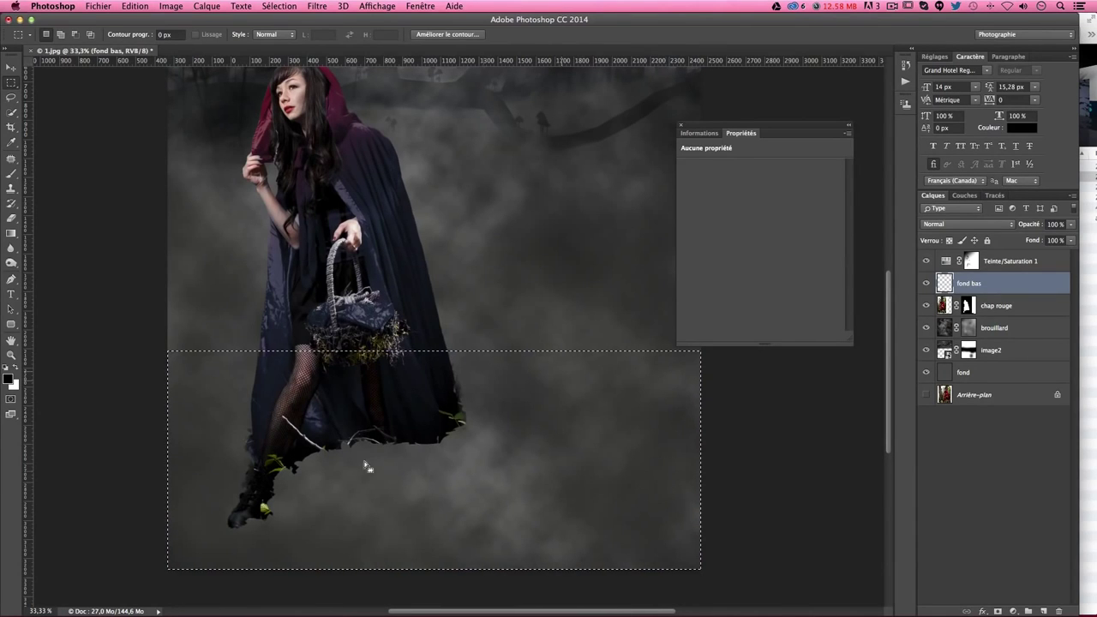
key(shift+BackSpace)
key(Return)
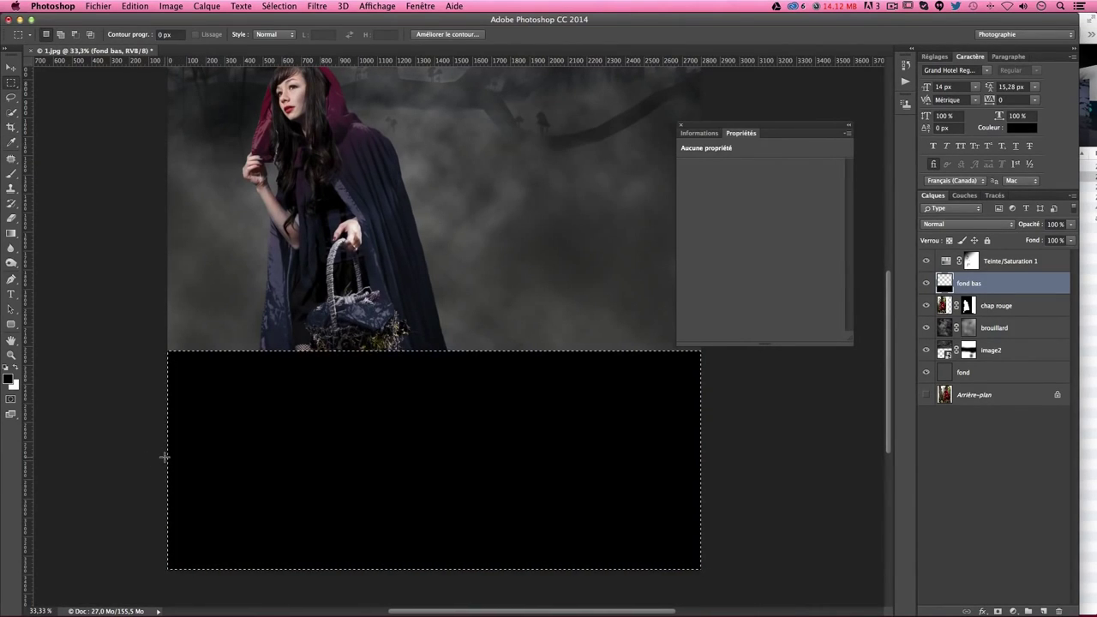
key(i)
key(shift+BackSpace)
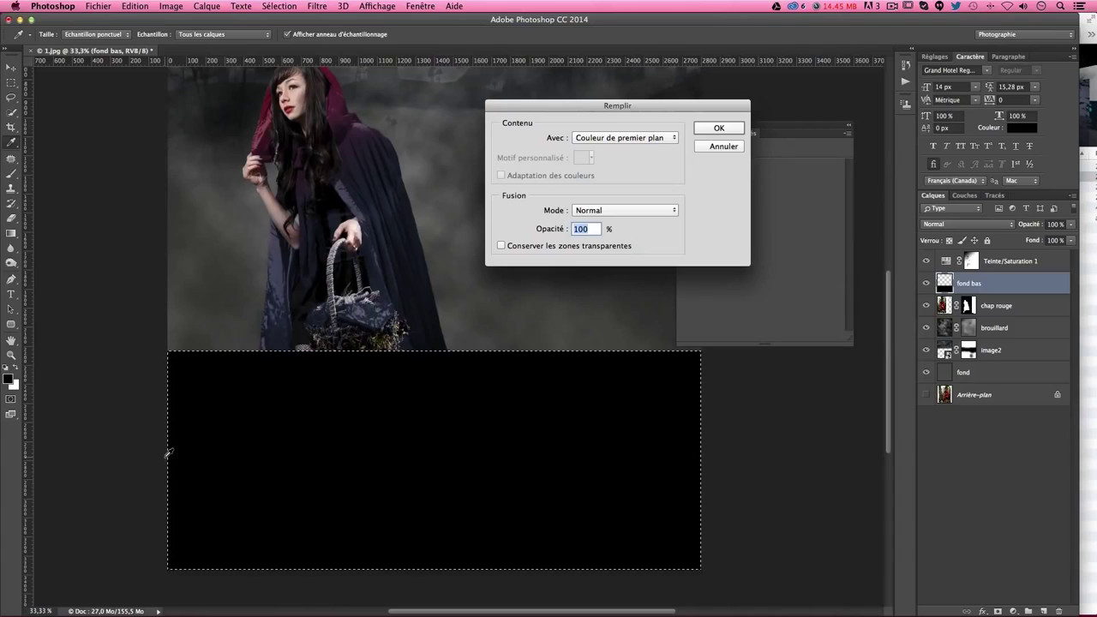
key(Return)
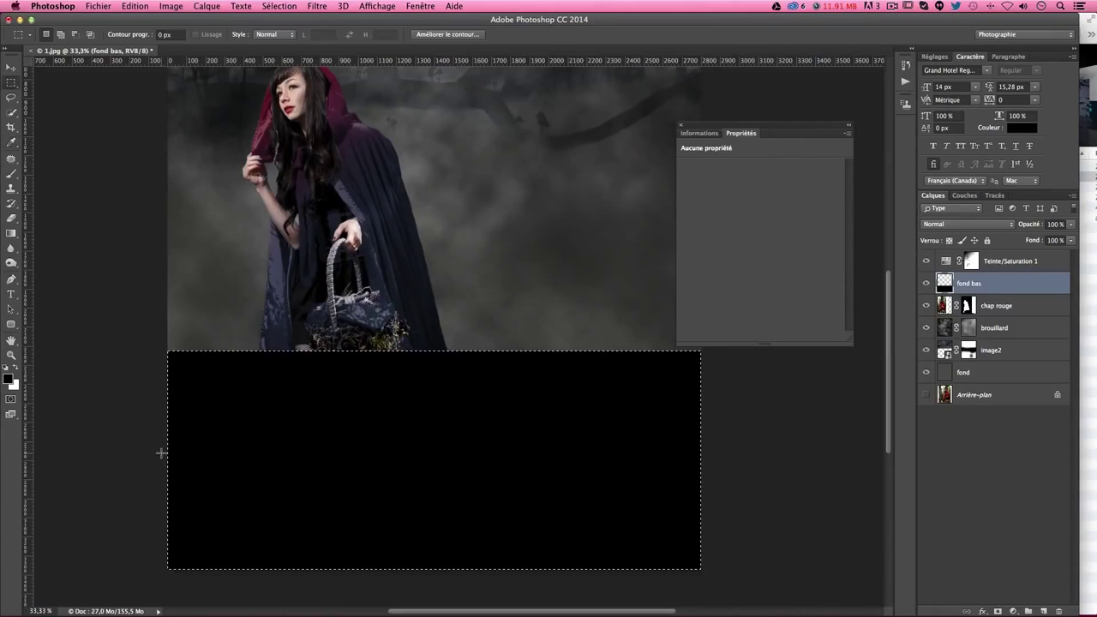
- Deselect the black block and give the fond bas layer a blank mask
key(ctrl+d)
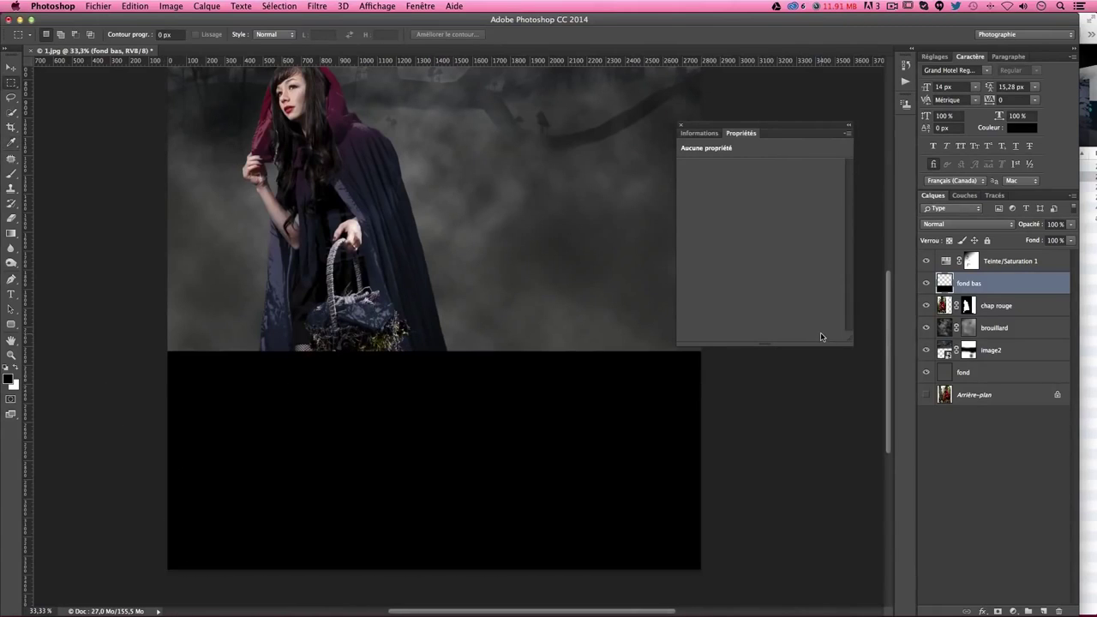
key(ctrl+z)
click(328, 394)
key(ctrl+z)
click(522, 246)
key(ctrl+z)
key(ctrl+d)
click(998, 611)
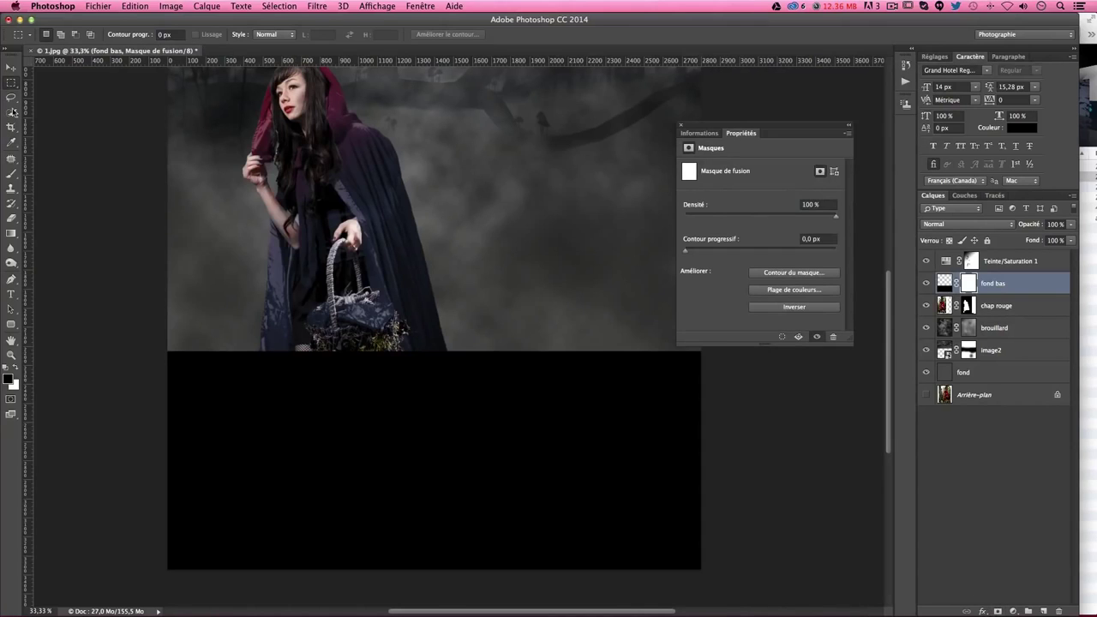
- Draw a gradient on the fond bas mask, redoing it until the fade covers the feet
click(13, 234)
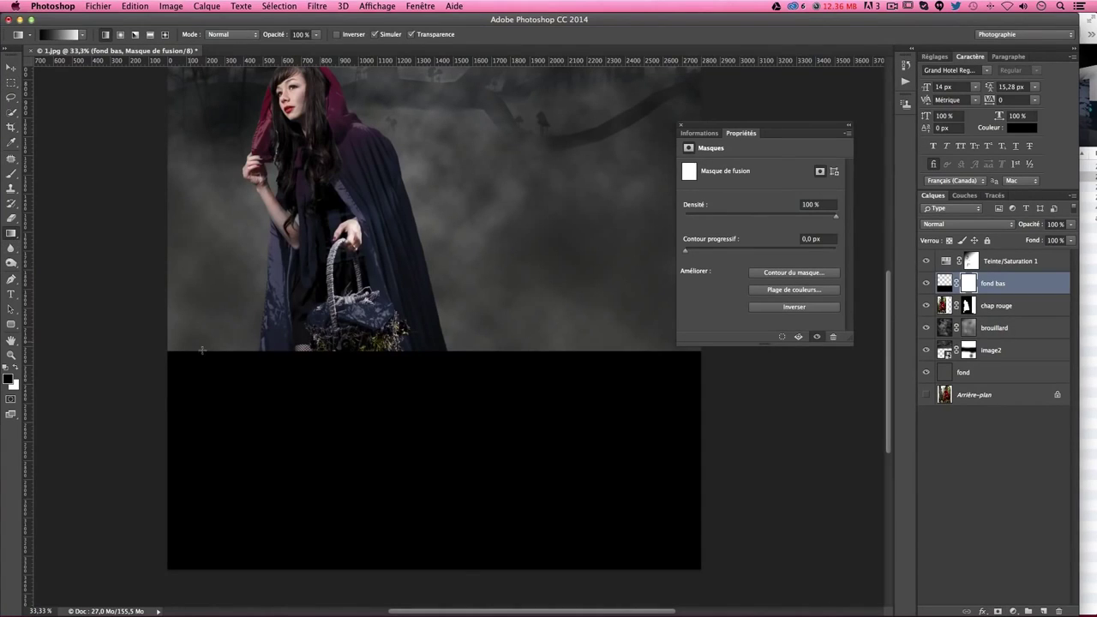
mouse_move(462, 546)
mouse_down()
mouse_move(449, 363)
mouse_move(465, 577)
mouse_up()
drag(464, 516, 459, 345)
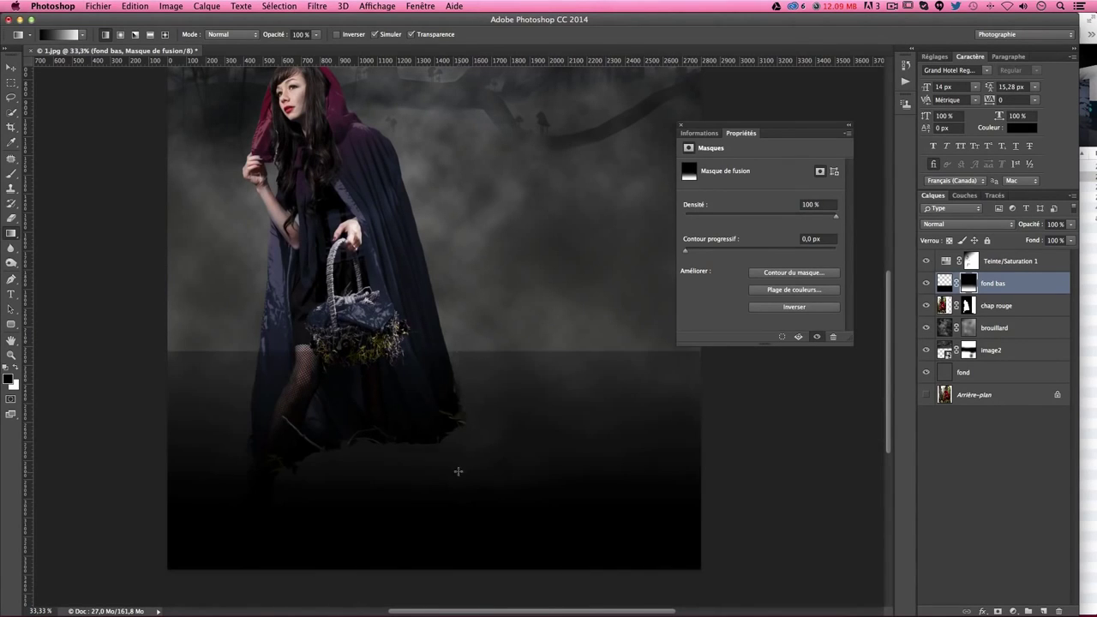
drag(457, 470, 461, 407)
drag(465, 347, 461, 490)
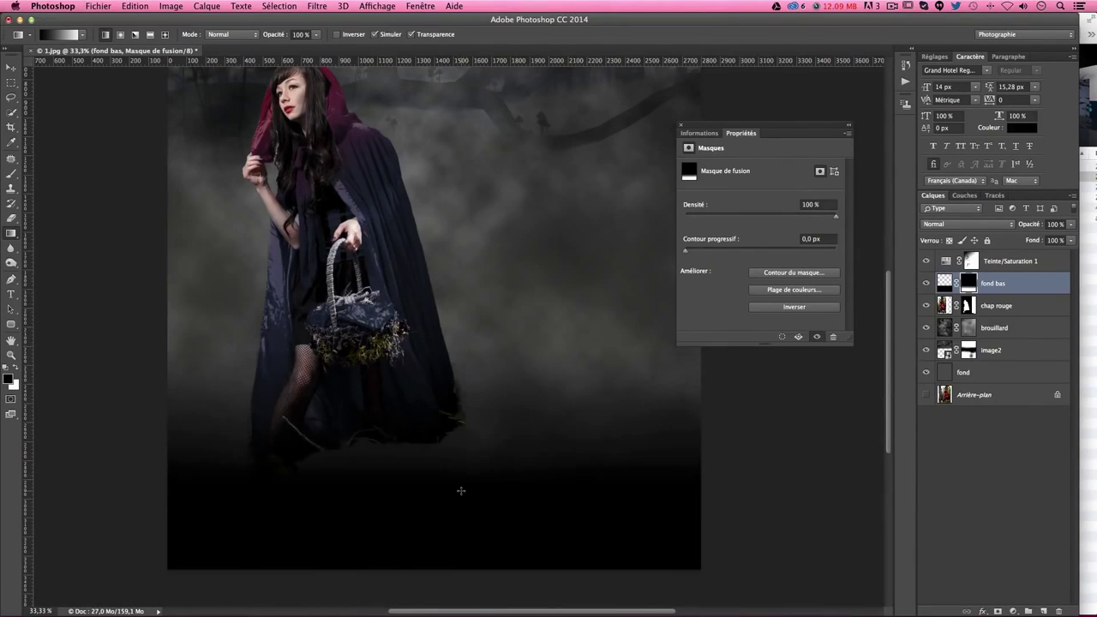
drag(473, 350, 468, 490)
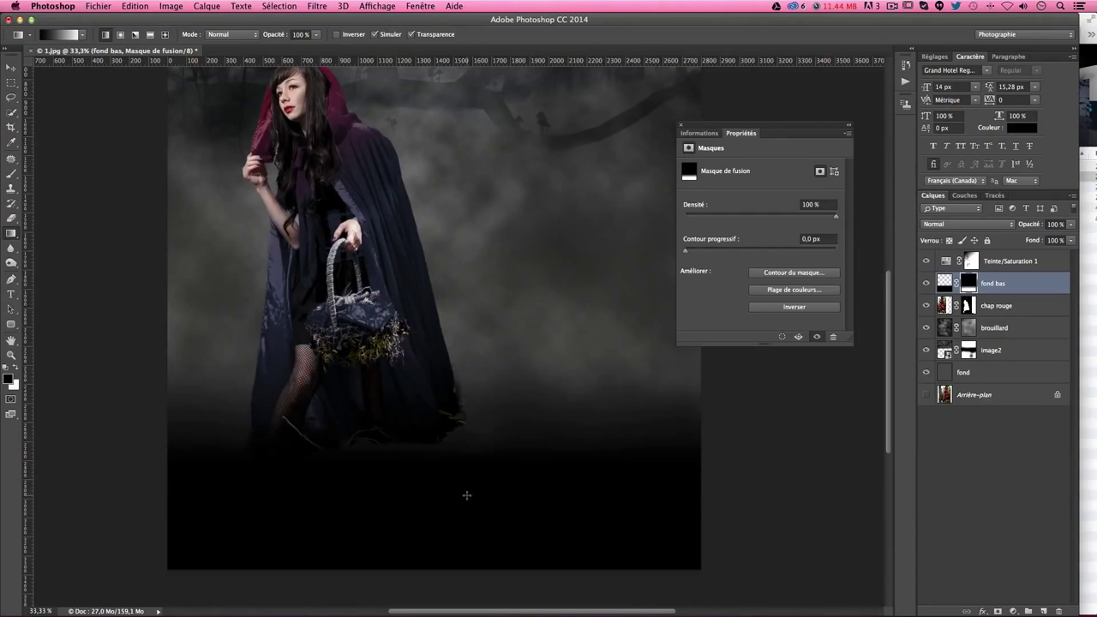
- Stretch the fond bas layer to about 163% height and redraw the fade below the figure
key(ctrl+t)
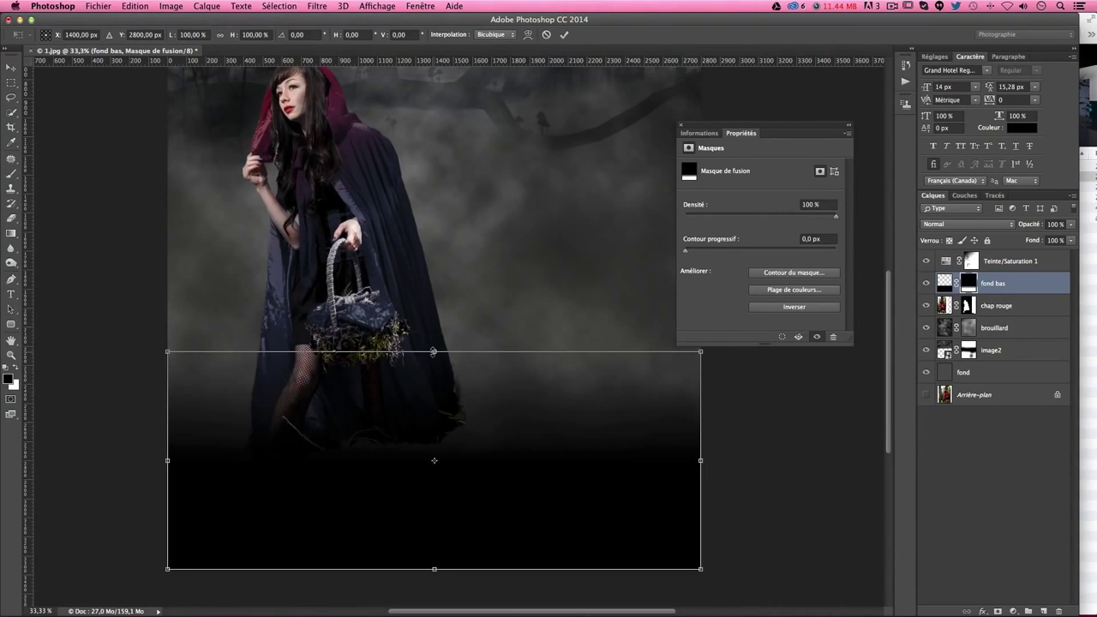
mouse_move(433, 352)
mouse_down()
mouse_move(440, 205)
mouse_move(452, 523)
mouse_up()
key(Return)
key(g)
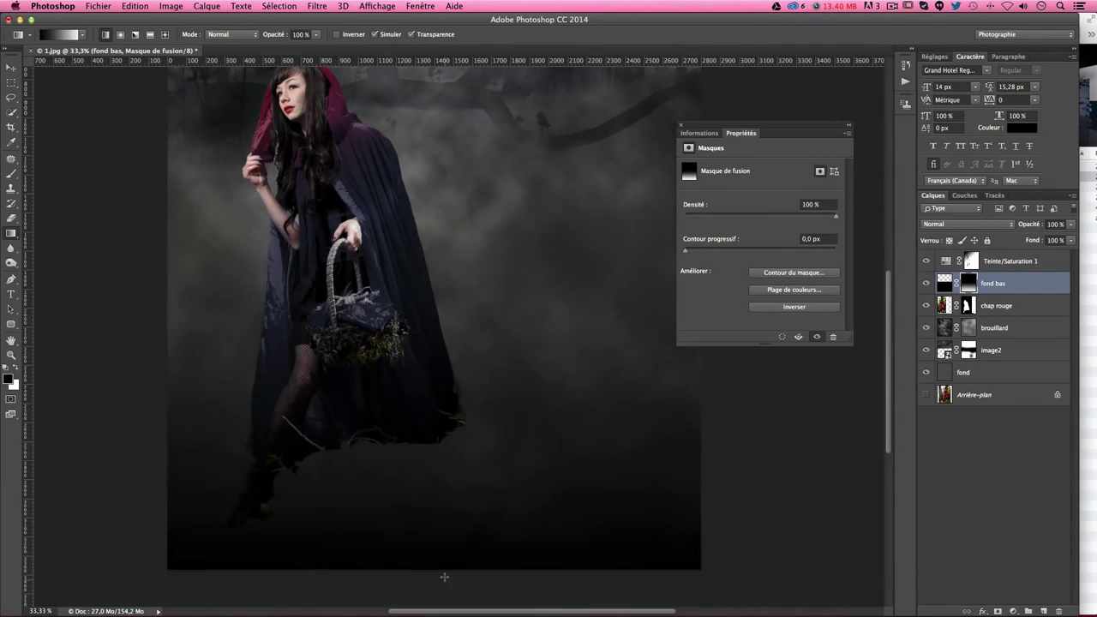
drag(484, 214, 491, 492)
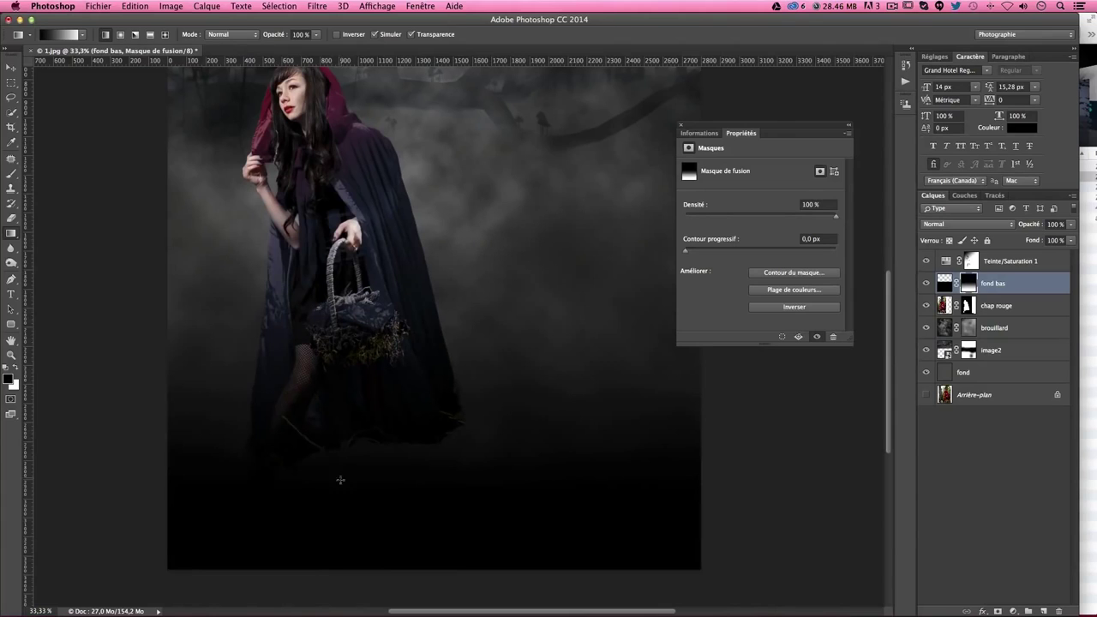
drag(484, 227, 491, 428)
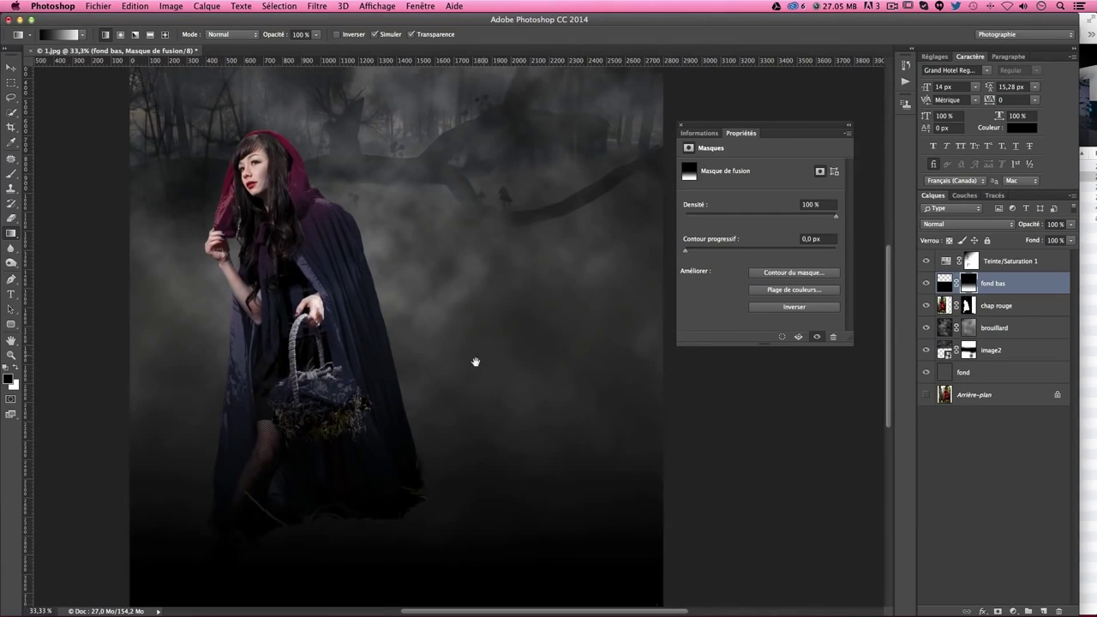
drag(708, 132, 746, 104)
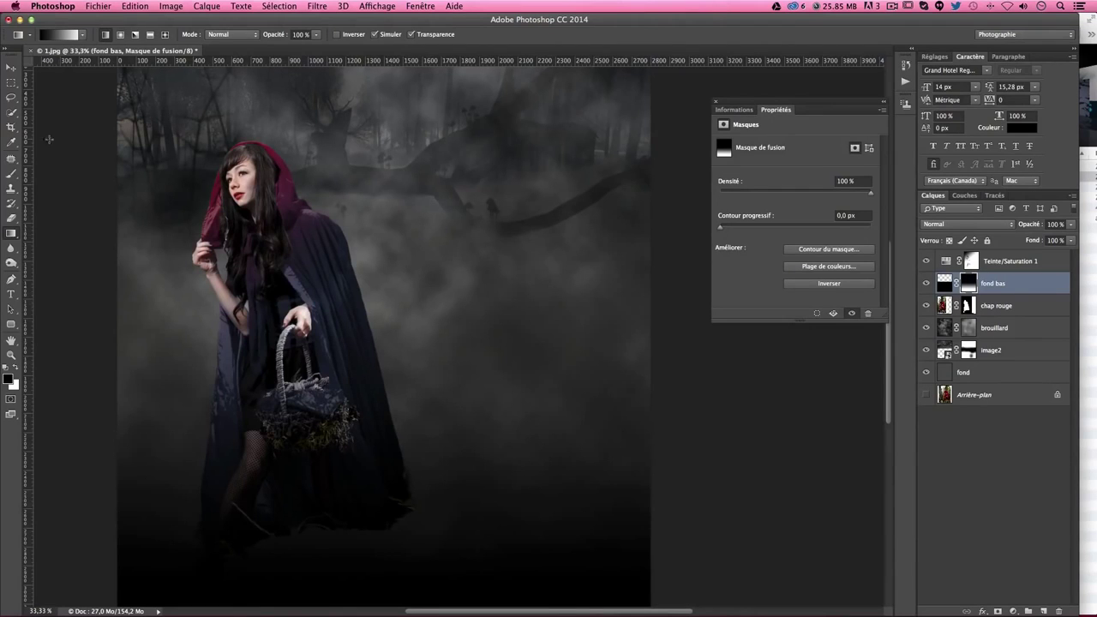
- Lasso a thin strip along the cloak's right edge on chap rouge and copy it to Calque 1
click(10, 99)
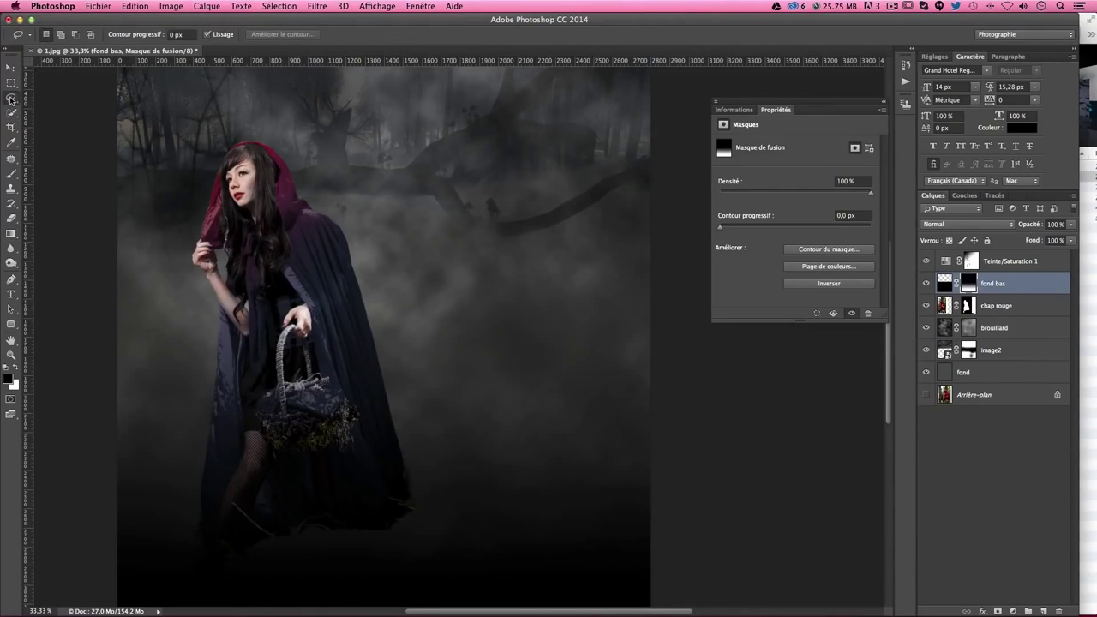
click(945, 310)
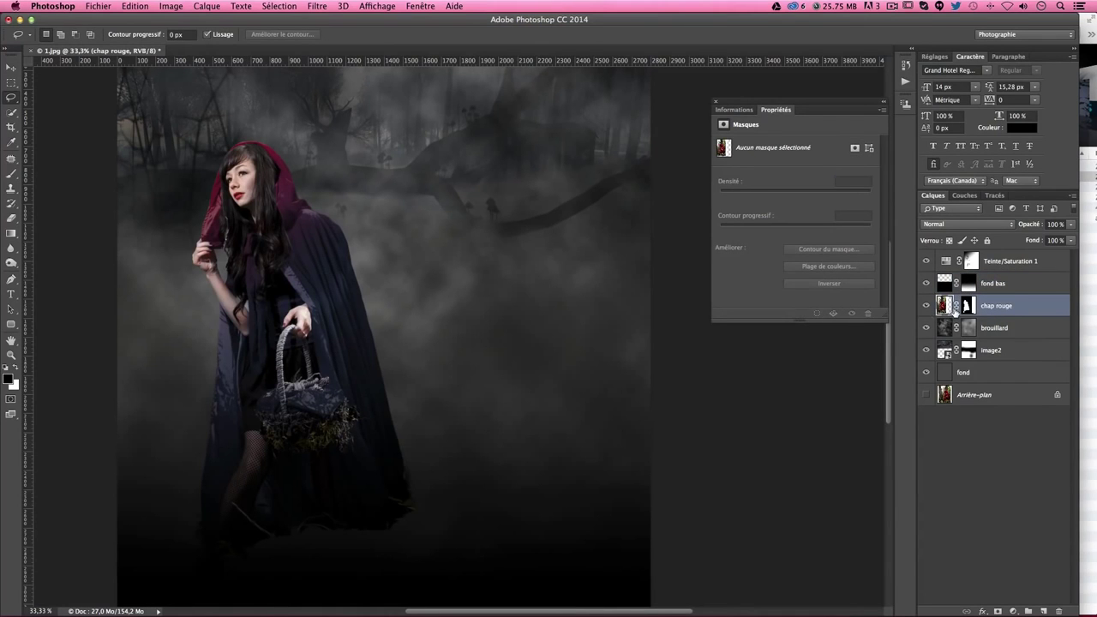
key(ctrl+plus)
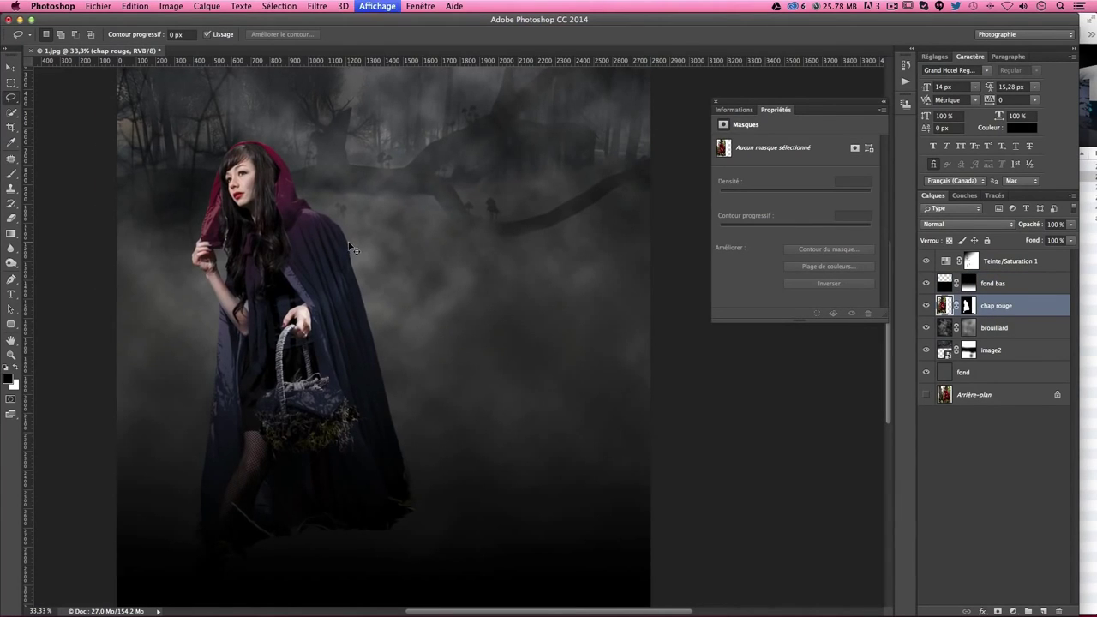
scroll(348, 241, right, 3)
scroll(463, 238, left, 3)
scroll(468, 242, left, 2)
key(ctrl+plus)
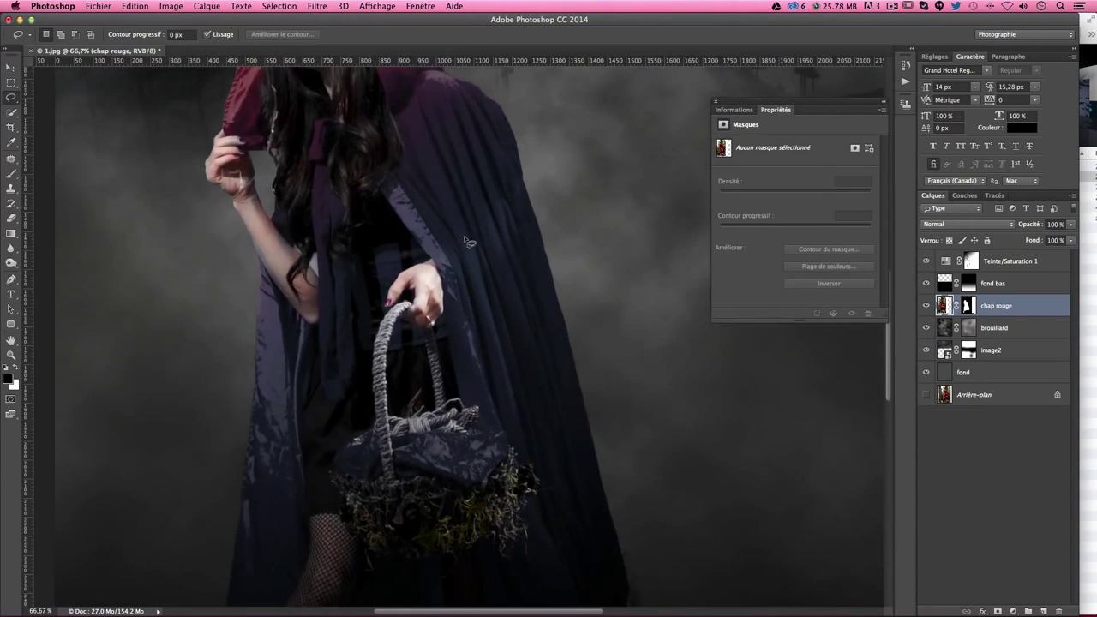
drag(433, 164, 463, 262)
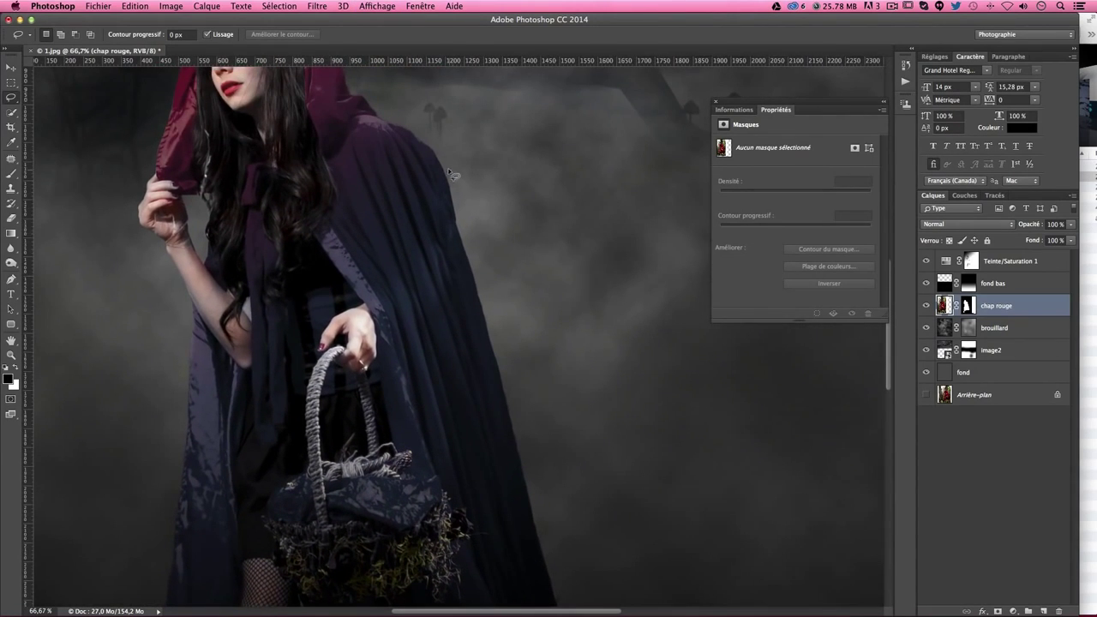
mouse_move(429, 151)
mouse_down()
mouse_move(541, 567)
mouse_move(501, 555)
mouse_move(504, 482)
mouse_move(485, 515)
mouse_move(450, 456)
mouse_move(429, 383)
mouse_move(416, 194)
mouse_move(417, 155)
mouse_move(432, 156)
mouse_up()
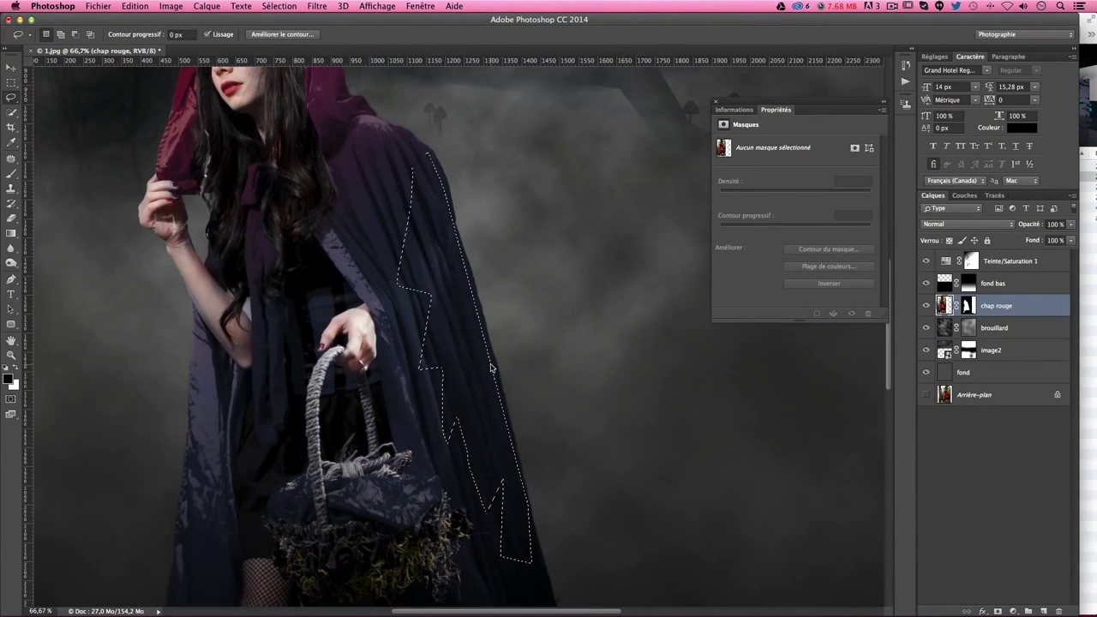
key(ctrl+j)
- Move the copied cloak strip right and put it into Déformation (warp) mode
click(11, 66)
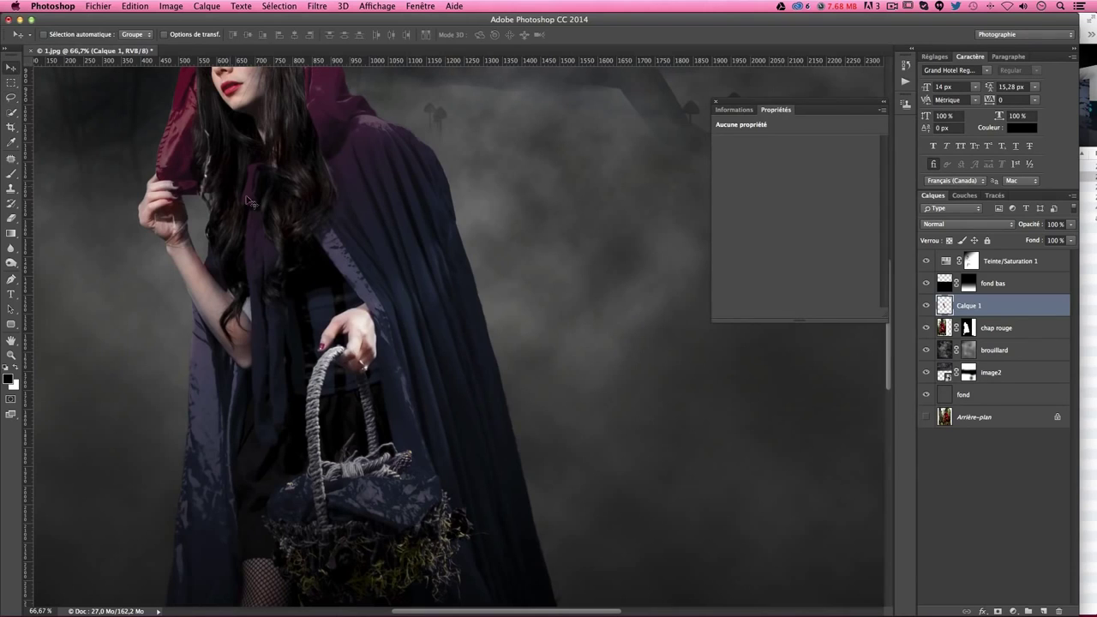
drag(373, 271, 454, 267)
key(ctrl+t)
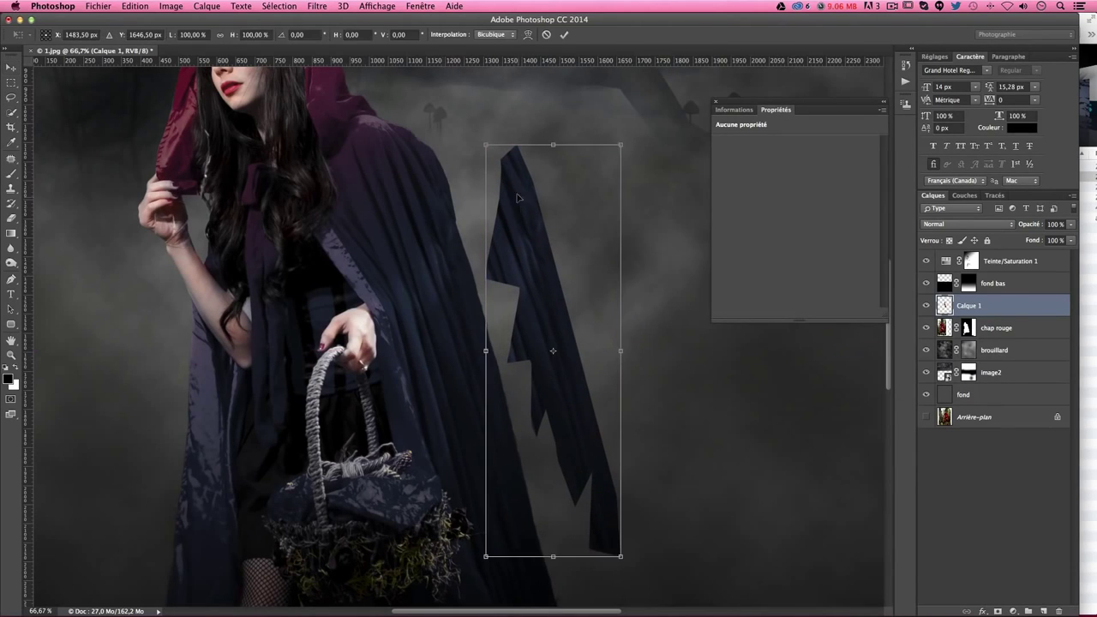
right_click(510, 159)
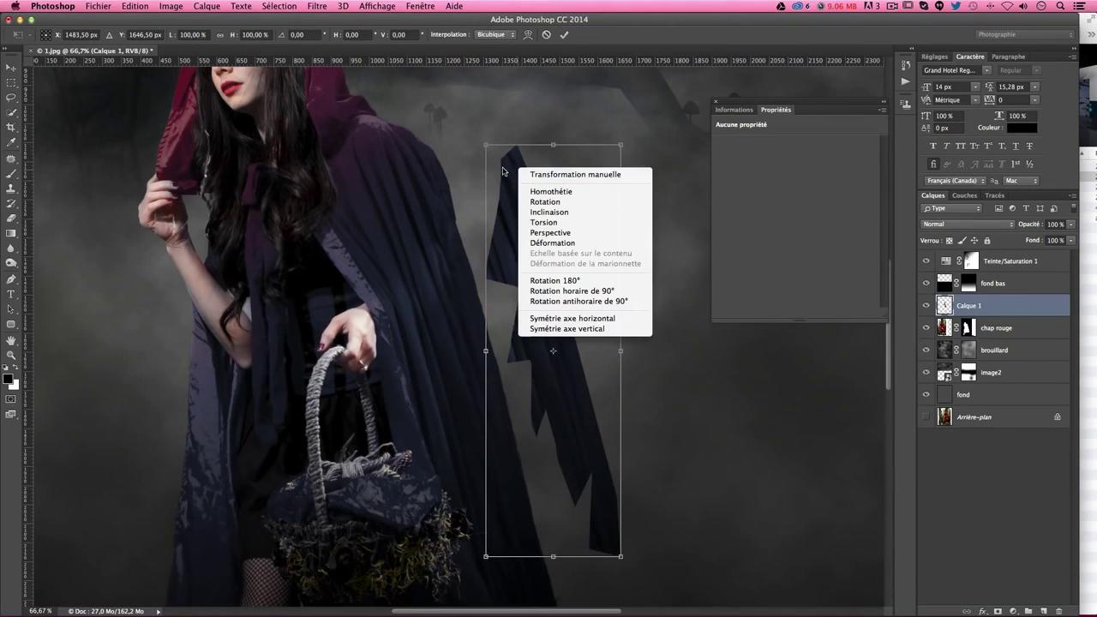
click(553, 244)
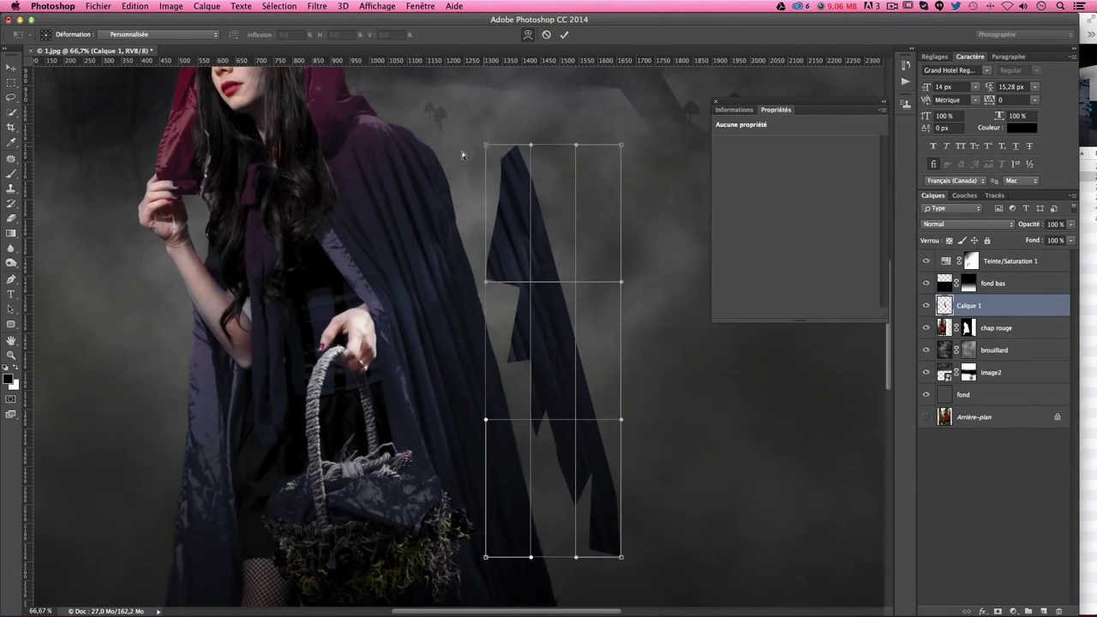
- Warp the cape piece from the shoulder into a long jagged tail at the lower right, and apply it
drag(486, 145, 400, 165)
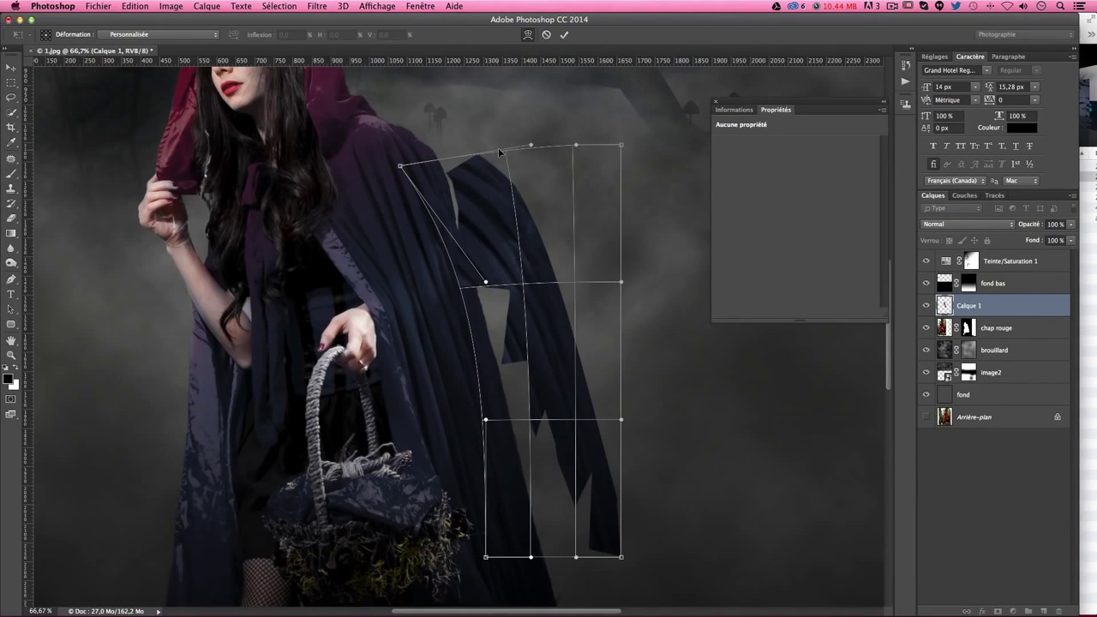
drag(507, 155, 457, 153)
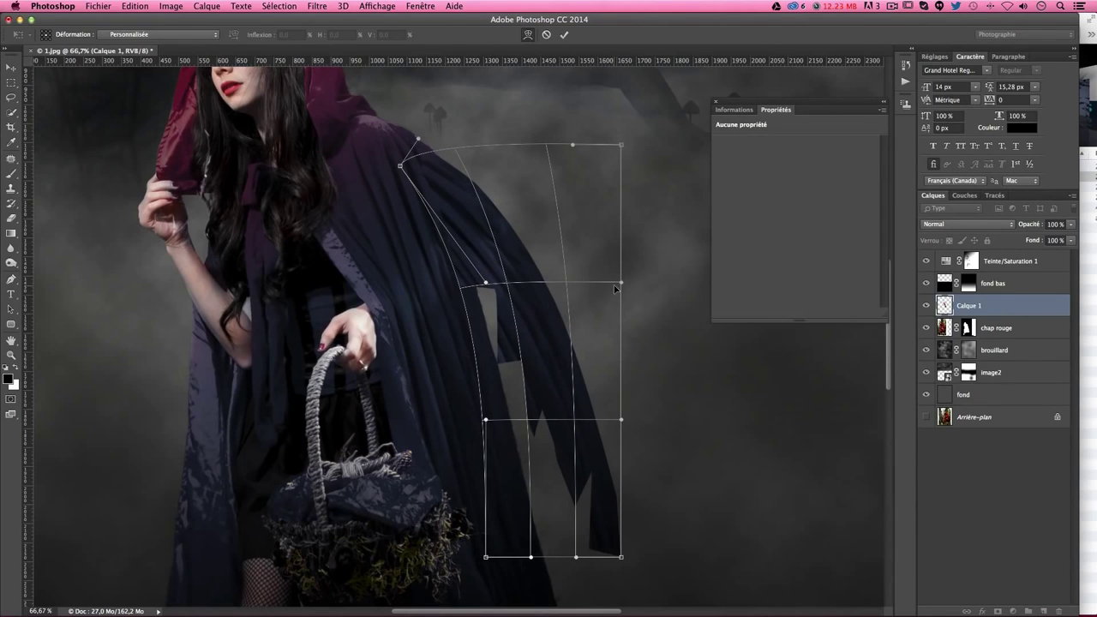
drag(619, 282, 471, 354)
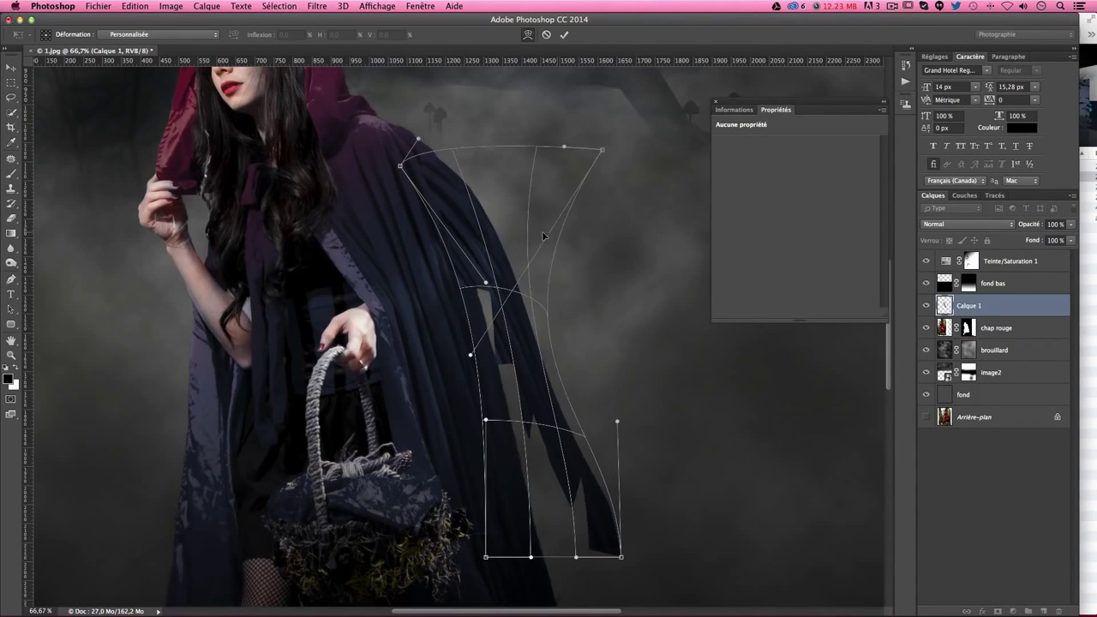
drag(542, 234, 537, 231)
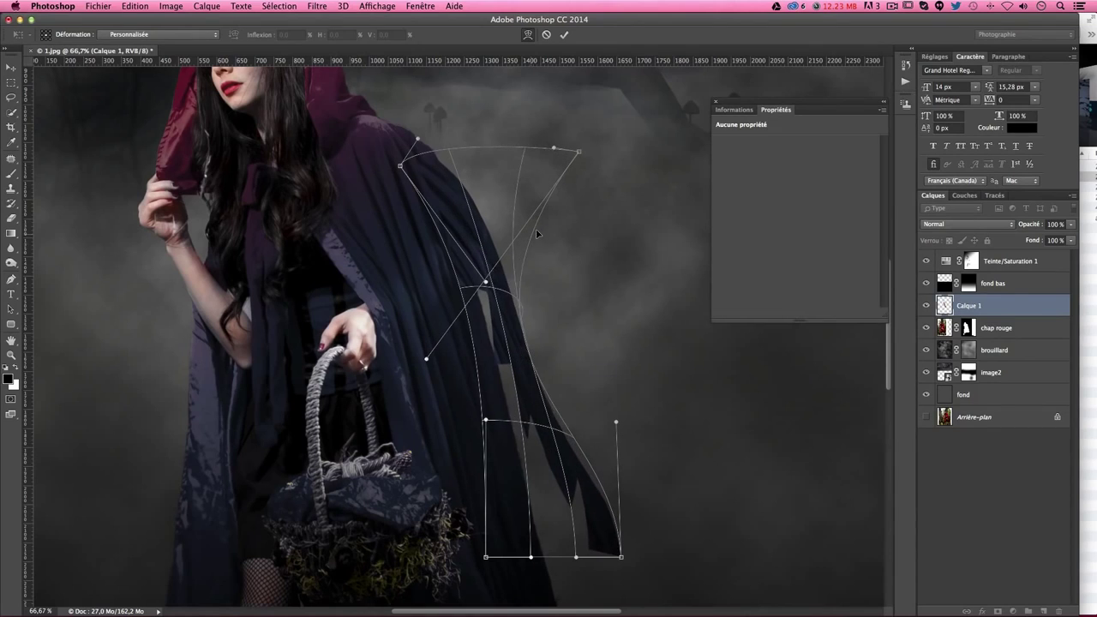
mouse_move(621, 557)
mouse_down()
mouse_move(755, 567)
mouse_move(724, 553)
mouse_up()
scroll(724, 552, down, 3)
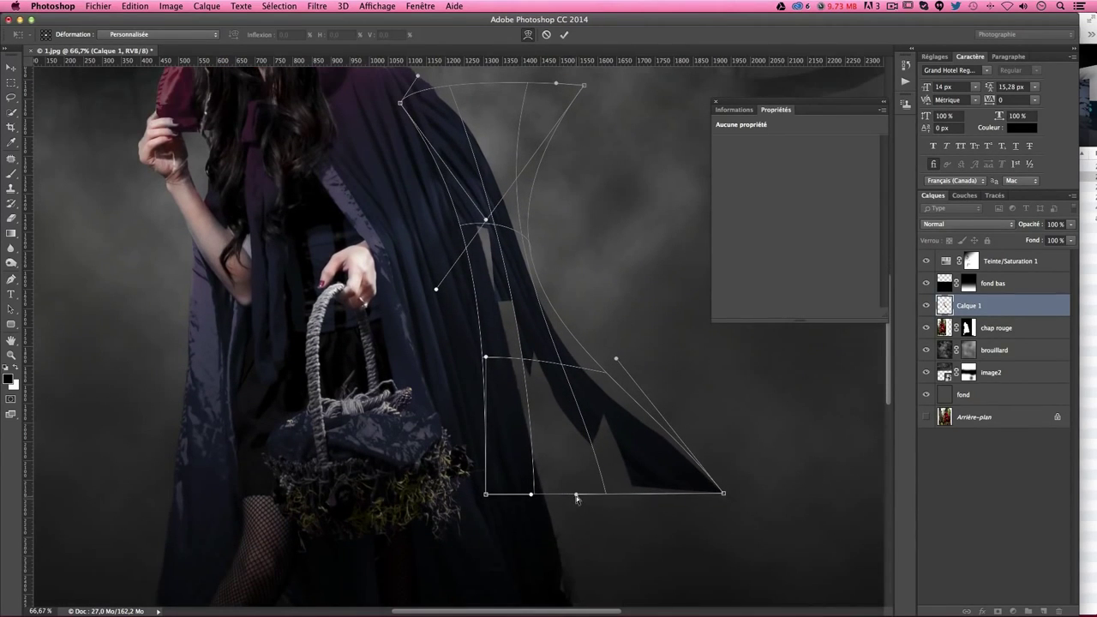
drag(577, 495, 573, 581)
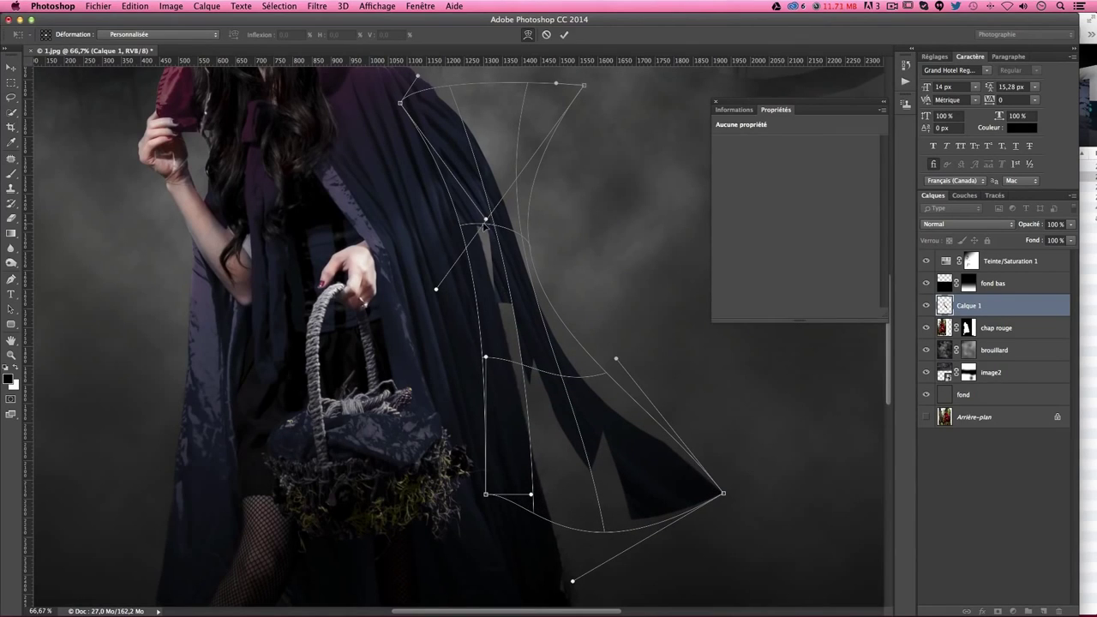
drag(491, 231, 483, 245)
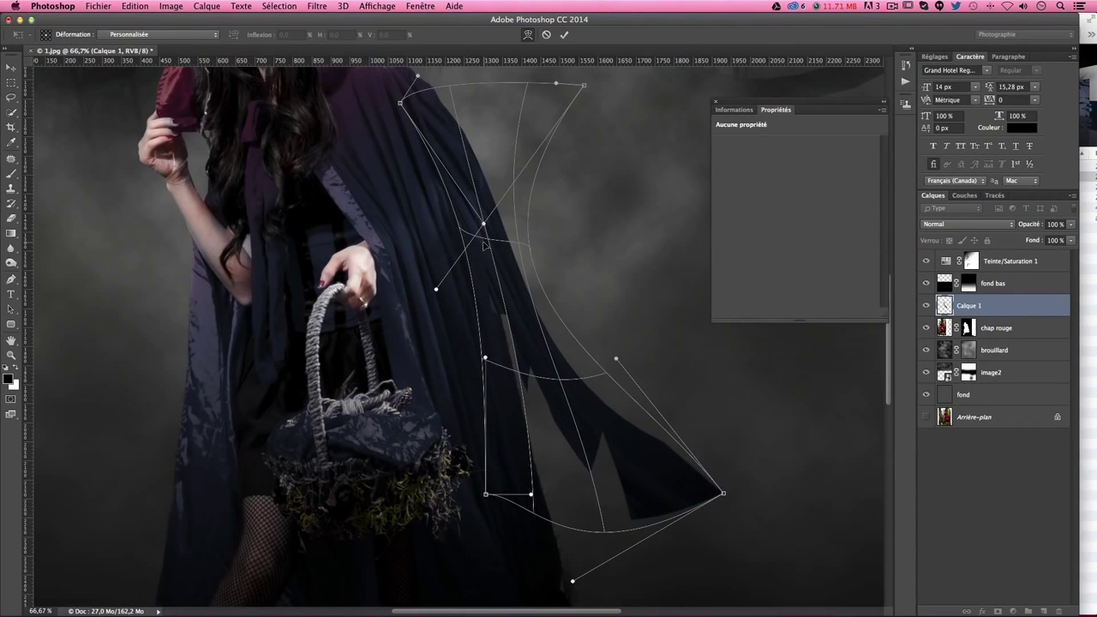
scroll(539, 374, down, 1)
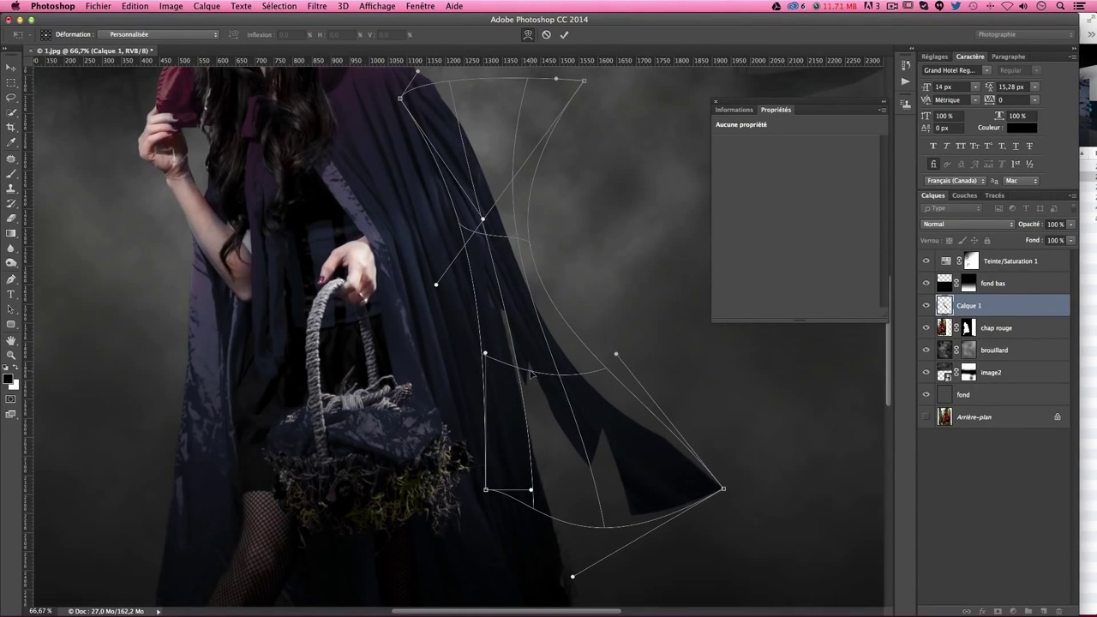
key(Return)
scroll(660, 377, up, 5)
- Duplicate the warped cape piece, shift the copy down-right, then delete that copy
scroll(685, 384, up, 5)
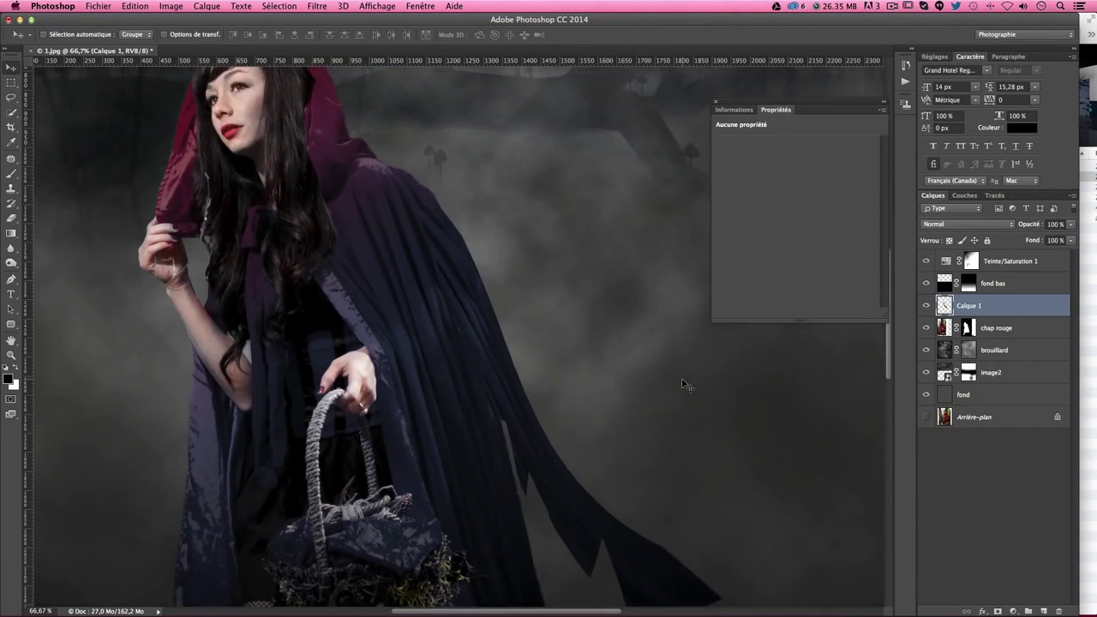
scroll(601, 329, down, 2)
scroll(602, 329, up, 2)
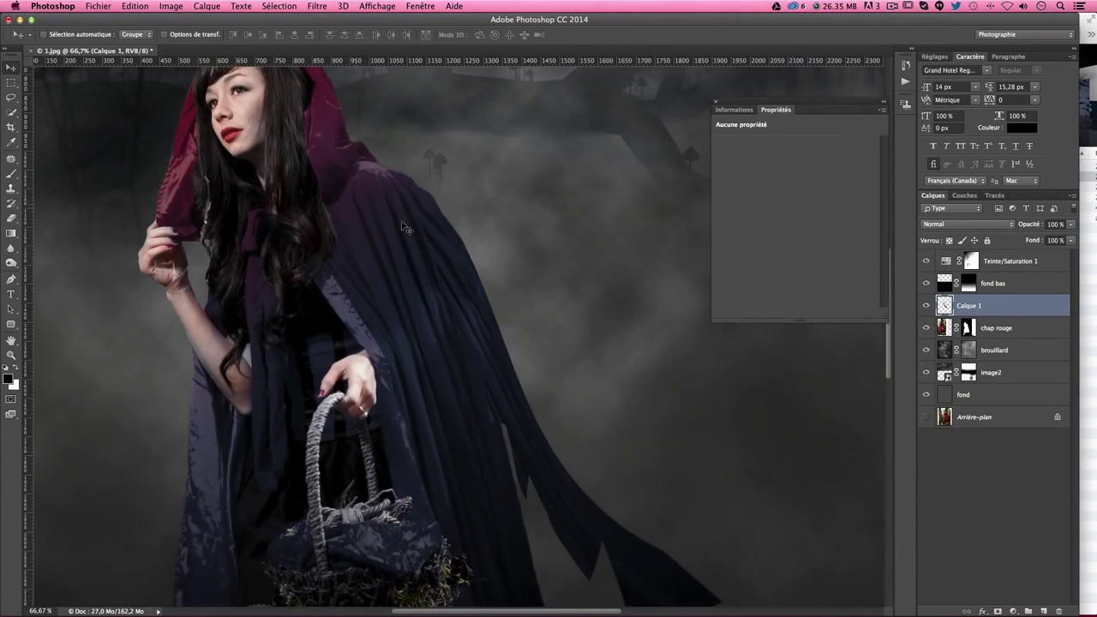
drag(406, 229, 550, 315)
scroll(586, 347, down, 5)
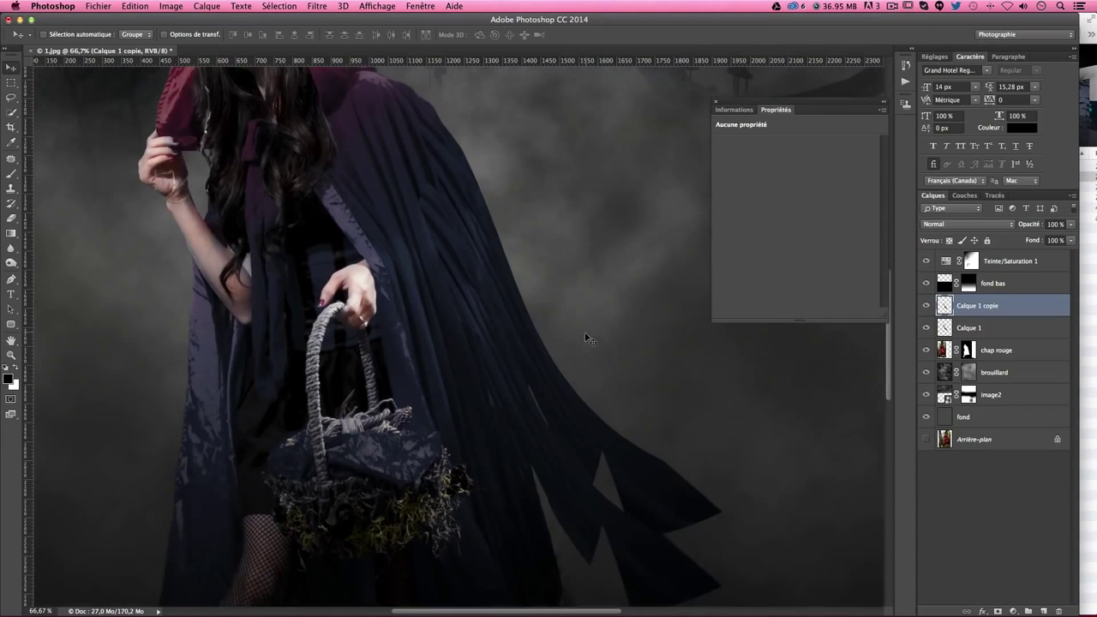
drag(495, 280, 505, 294)
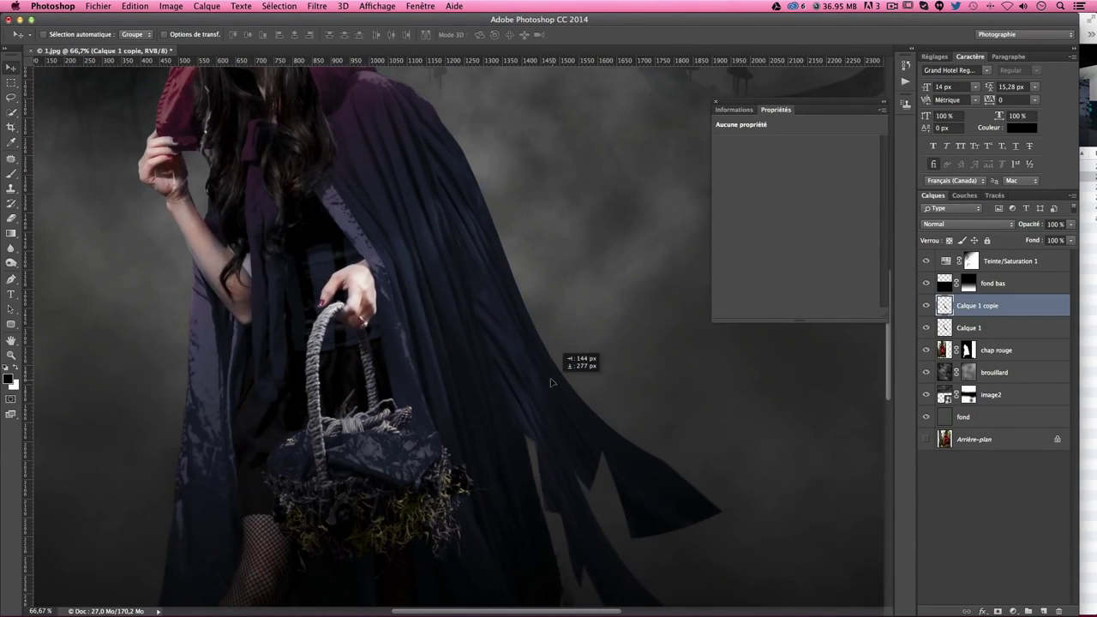
drag(506, 294, 536, 315)
key(BackSpace)
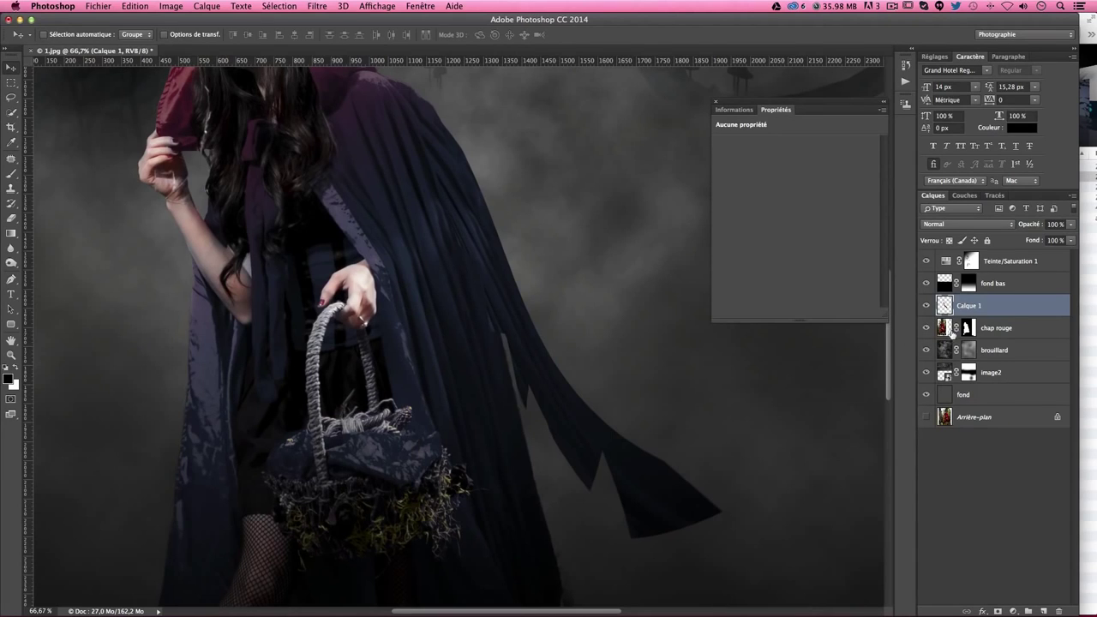
- Lasso another strip along the cloak's right edge on chap rouge and copy it to Calque 2
click(942, 333)
click(13, 98)
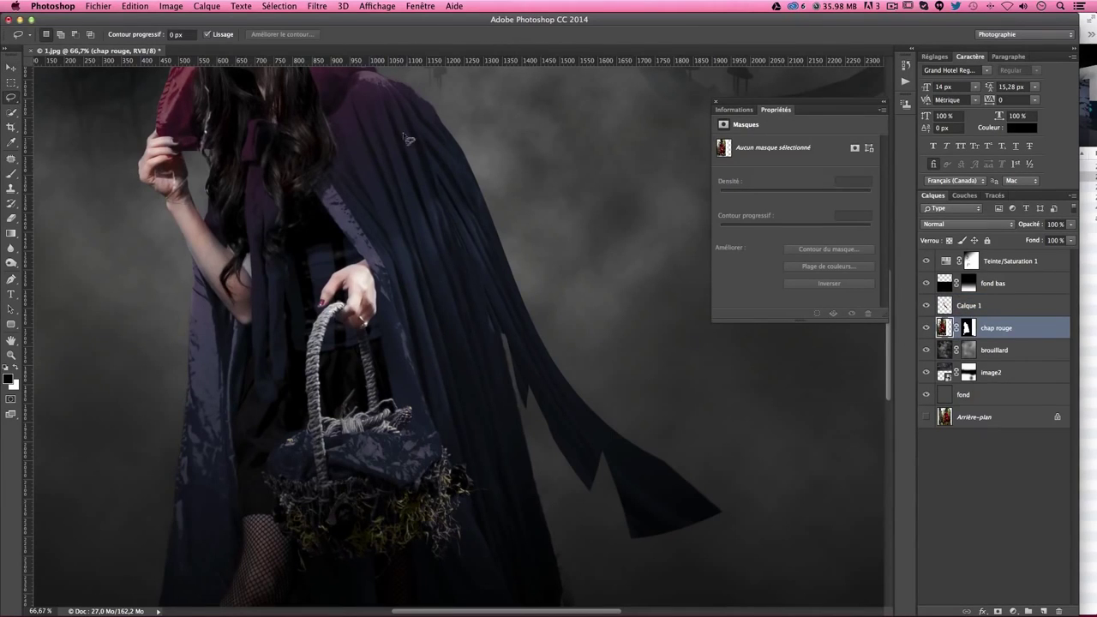
mouse_move(398, 94)
mouse_down()
mouse_move(533, 557)
mouse_move(508, 540)
mouse_move(499, 565)
mouse_move(471, 396)
mouse_move(427, 282)
mouse_move(391, 93)
mouse_up()
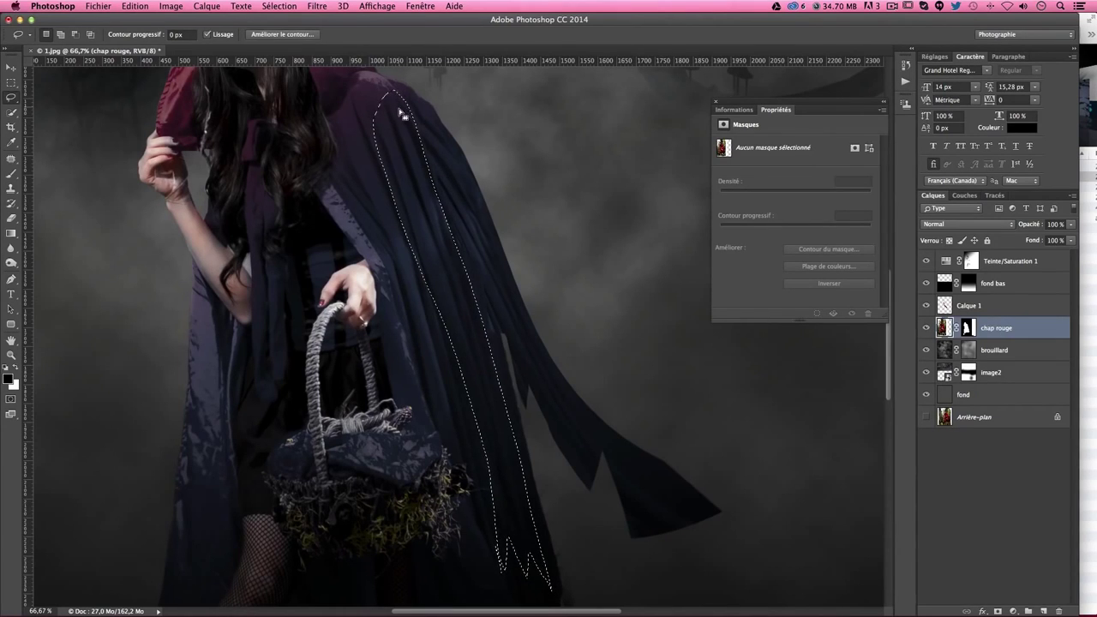
key(ctrl+j)
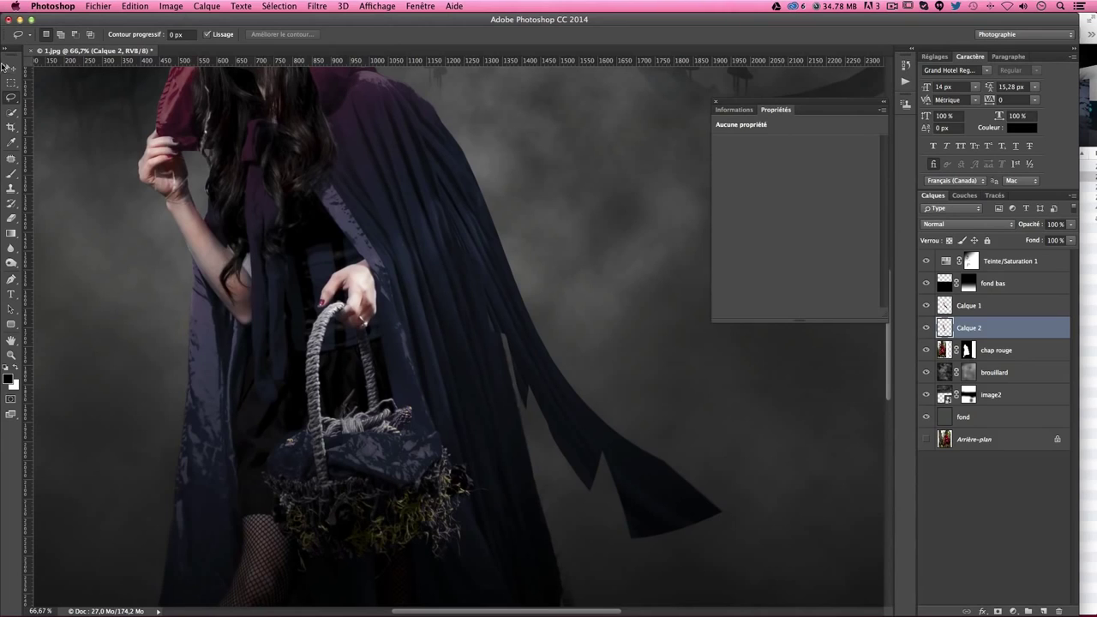
- Move the Calque 2 strip up and right and set its transform to Déformation
click(11, 66)
drag(257, 262, 364, 308)
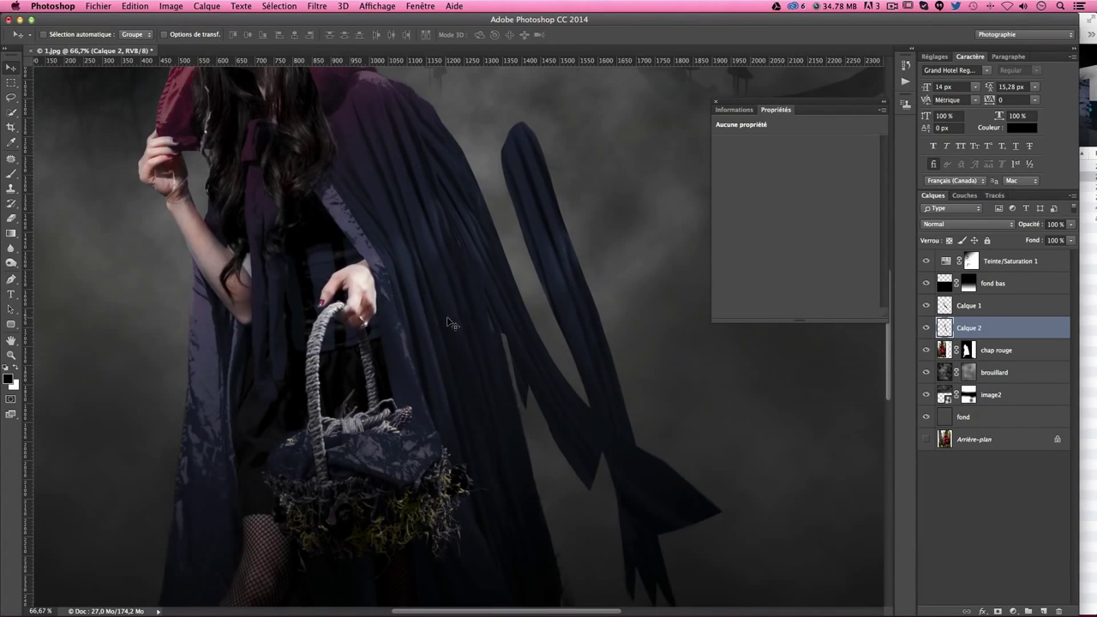
key(ctrl+t)
right_click(551, 197)
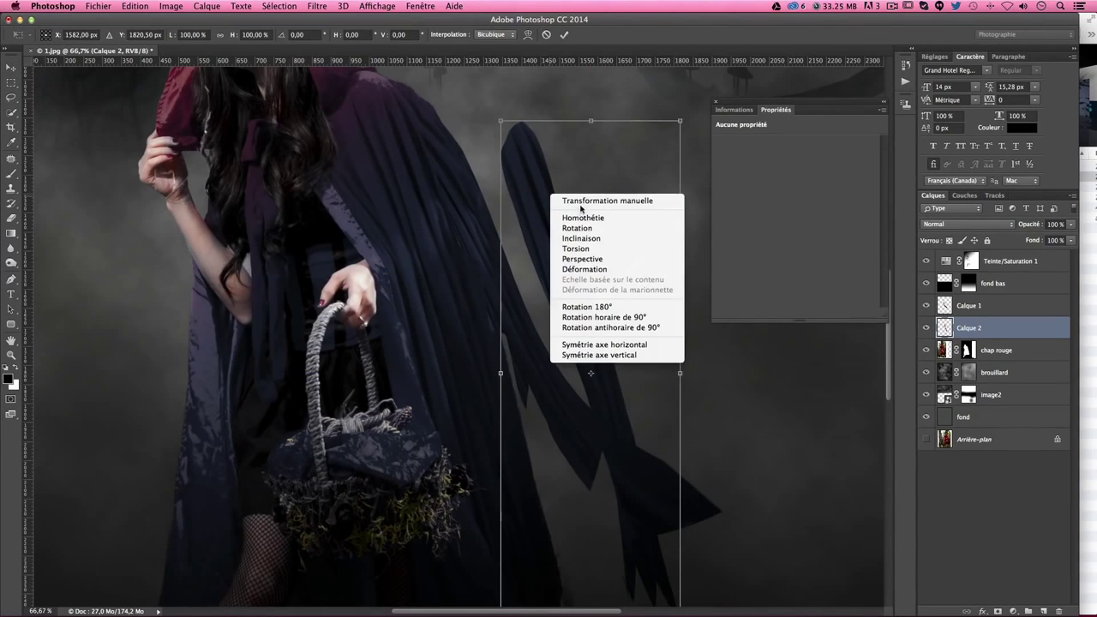
click(580, 202)
right_click(572, 209)
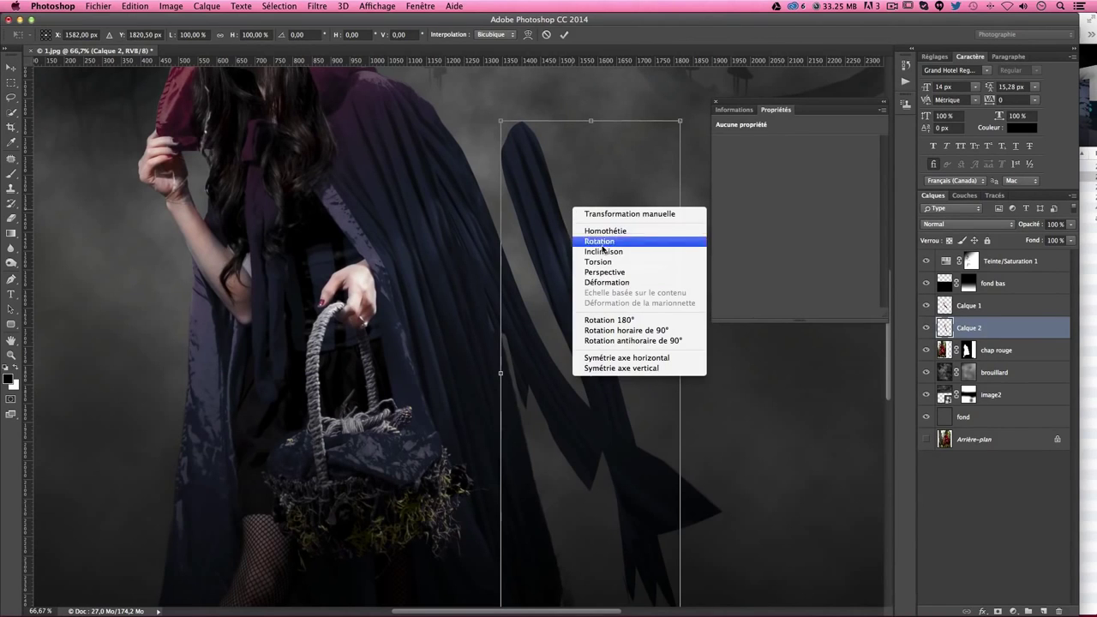
click(613, 283)
- Curve the strip's top, bow its lower part and shift its bottom corner, then apply the Calque 2 warp
scroll(594, 279, down, 5)
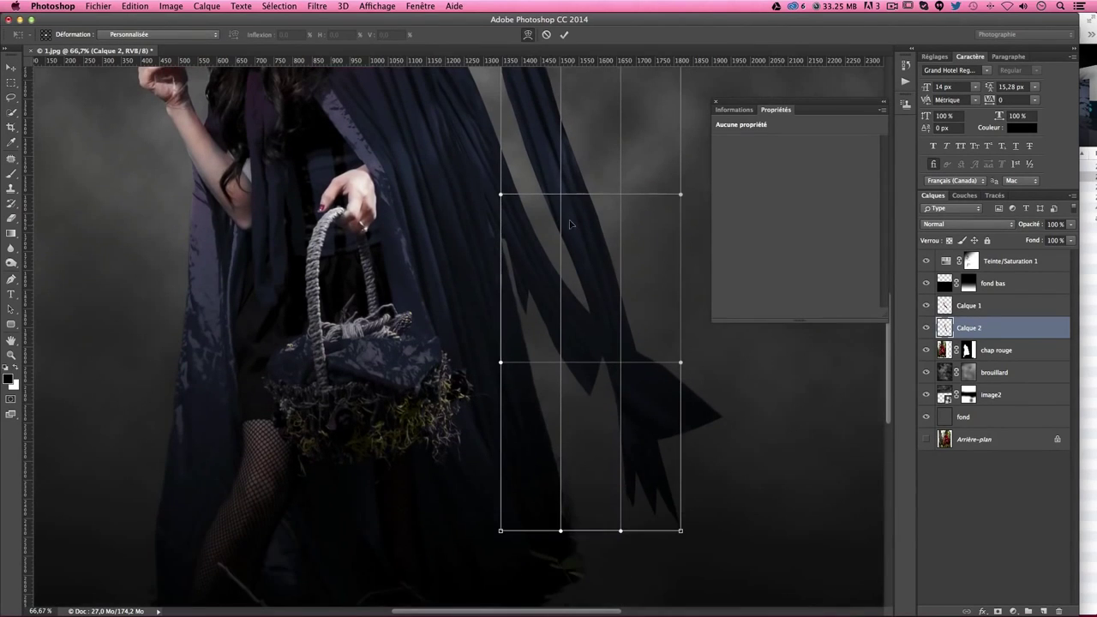
mouse_move(545, 137)
mouse_down()
mouse_move(533, 132)
mouse_move(454, 203)
mouse_up()
scroll(541, 163, up, 3)
scroll(541, 163, up, 2)
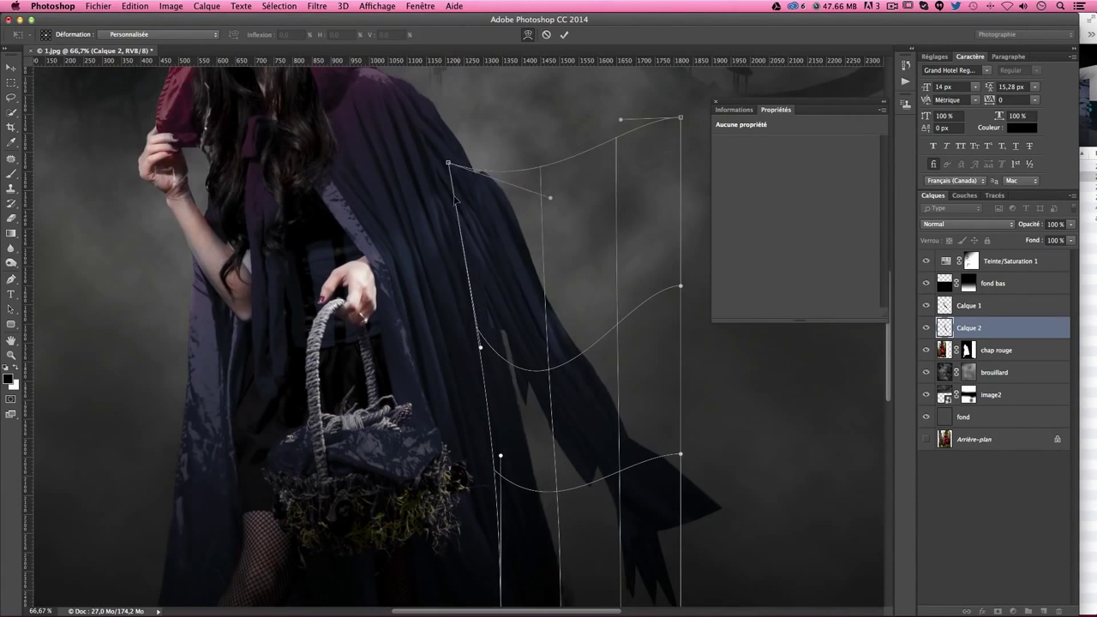
scroll(514, 360, down, 3)
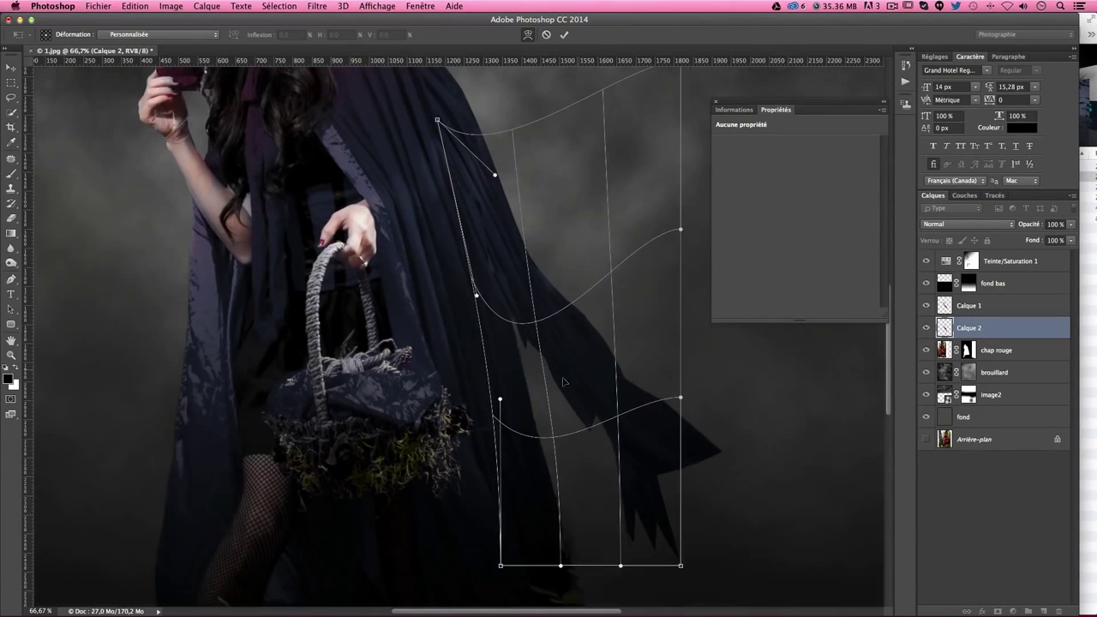
drag(514, 377, 538, 404)
drag(549, 516, 565, 524)
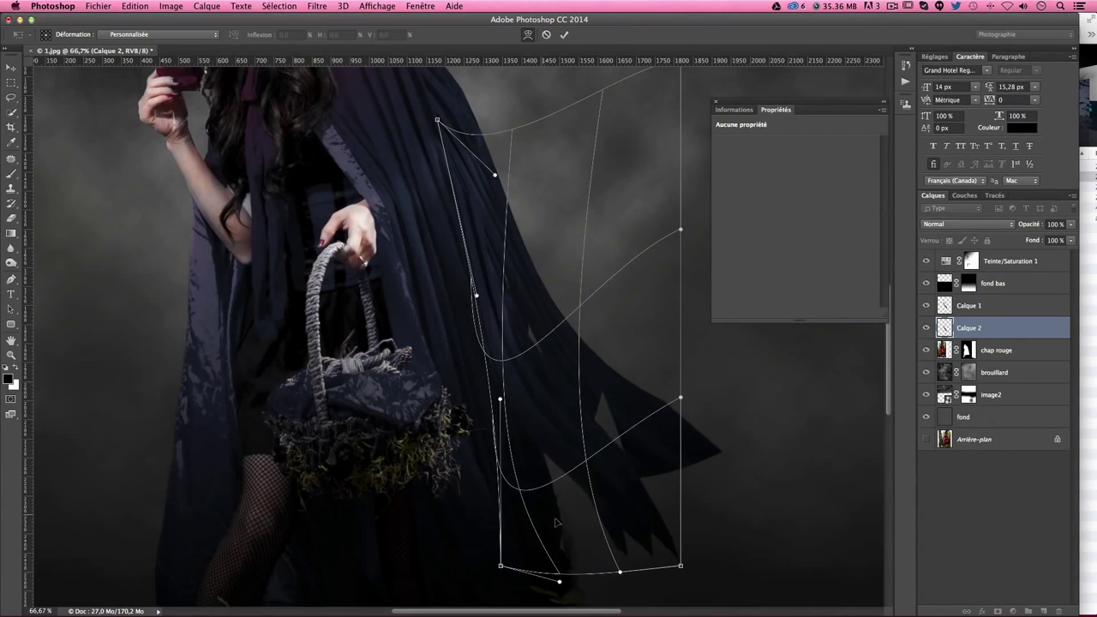
drag(508, 558, 534, 571)
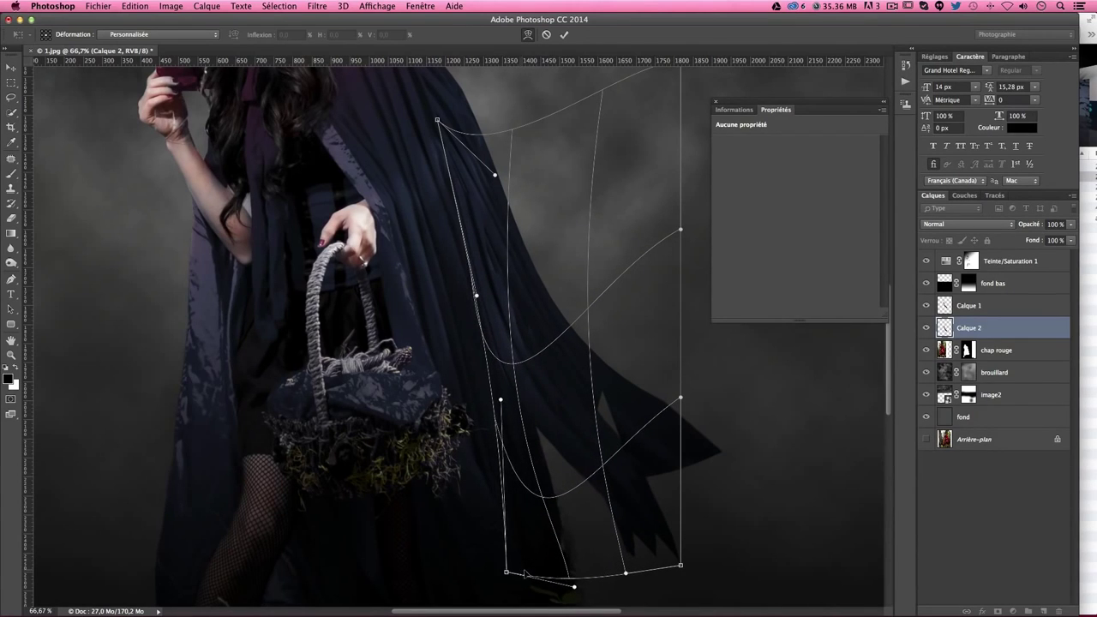
key(Return)
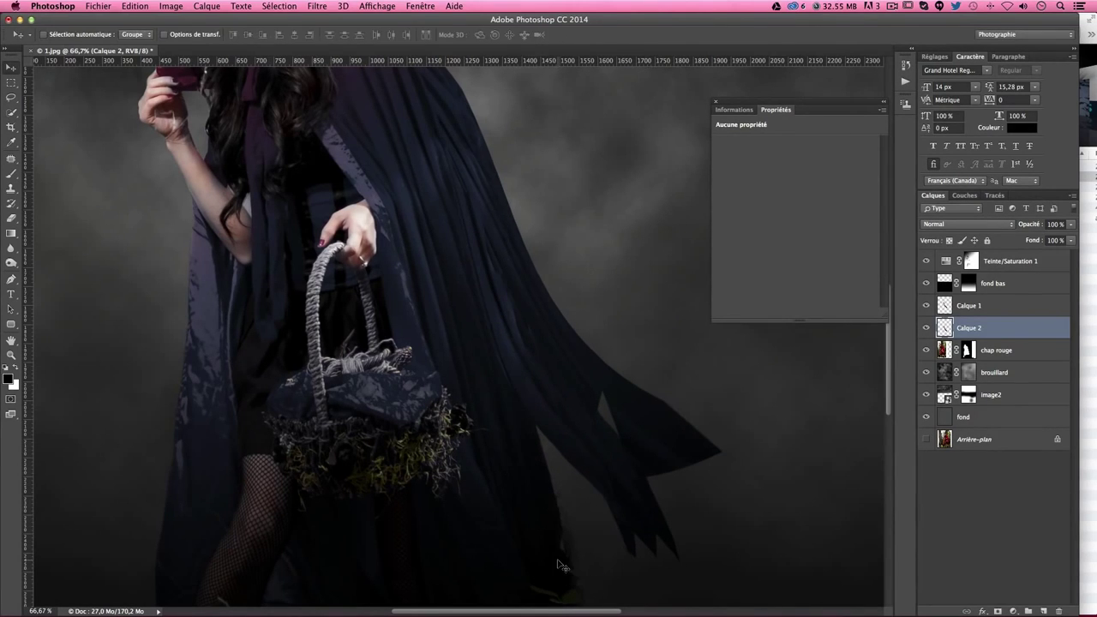
- Move Calque 1 and Calque 2 together beneath the chap rouge layer
shift+click(986, 310)
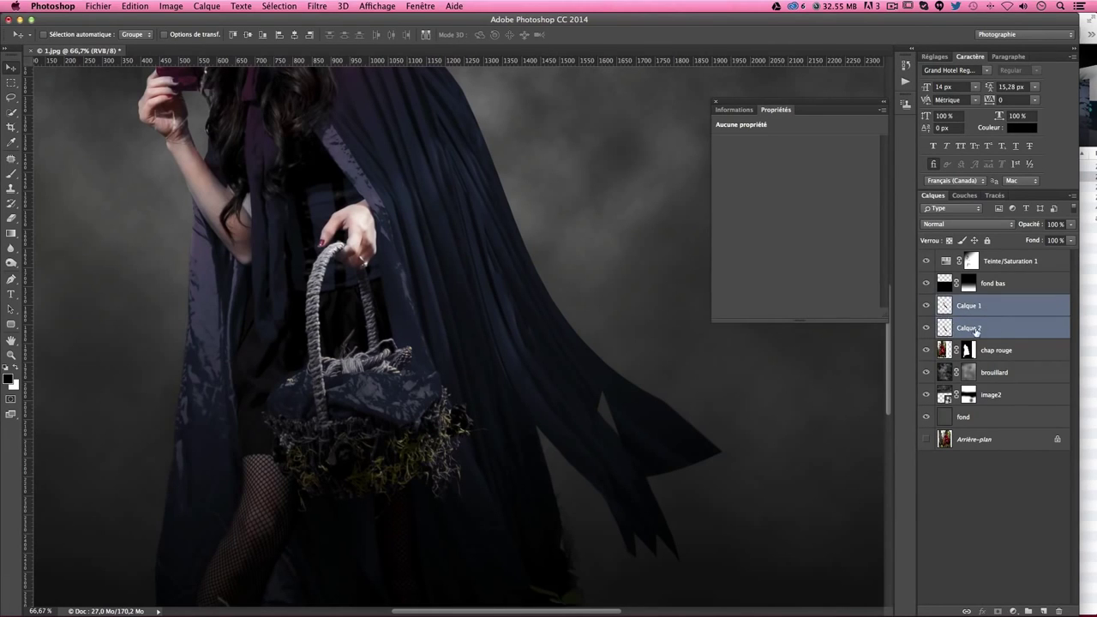
drag(986, 310, 990, 360)
scroll(622, 328, up, 2)
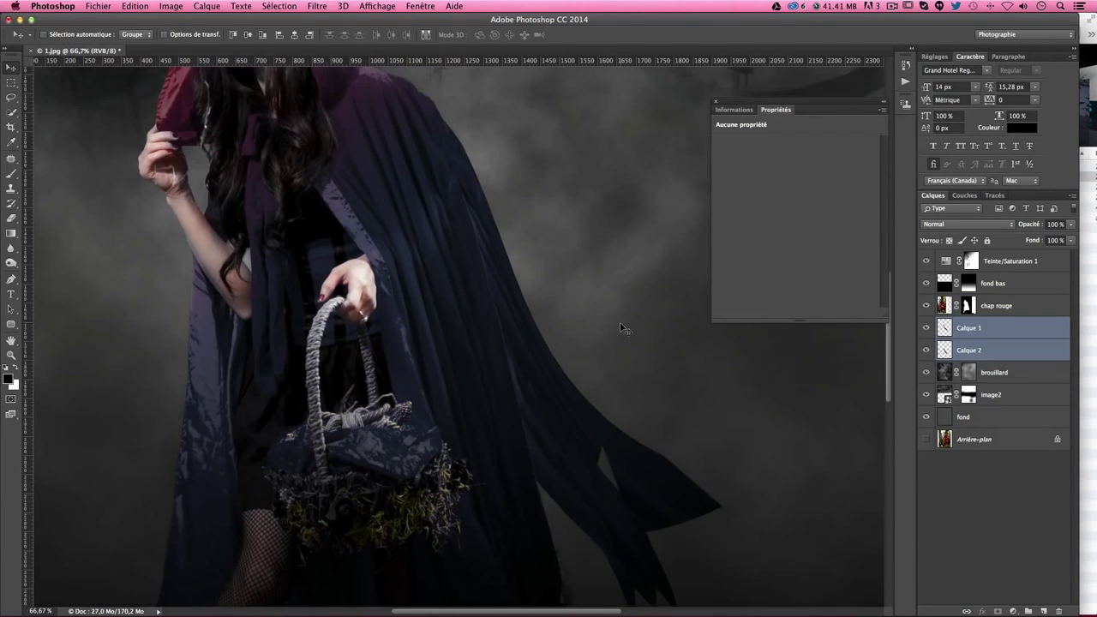
scroll(622, 328, up, 2)
scroll(622, 328, up, 1)
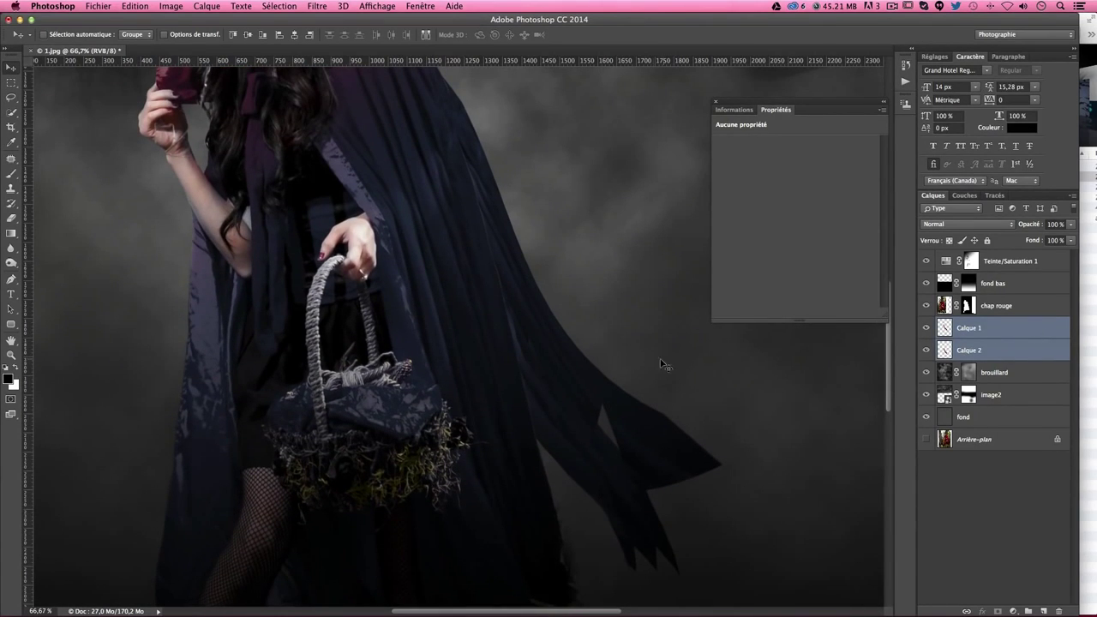
- Alt-drag a copy of the cape pieces down and right, transform it, and nudge it lower
drag(581, 310, 741, 488)
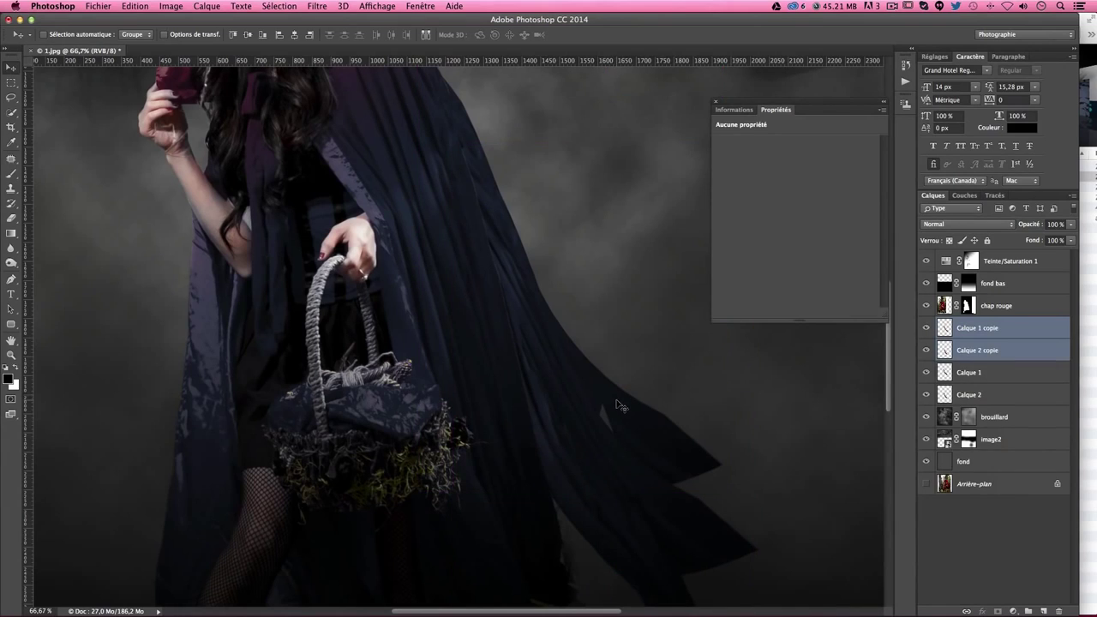
key(ctrl+t)
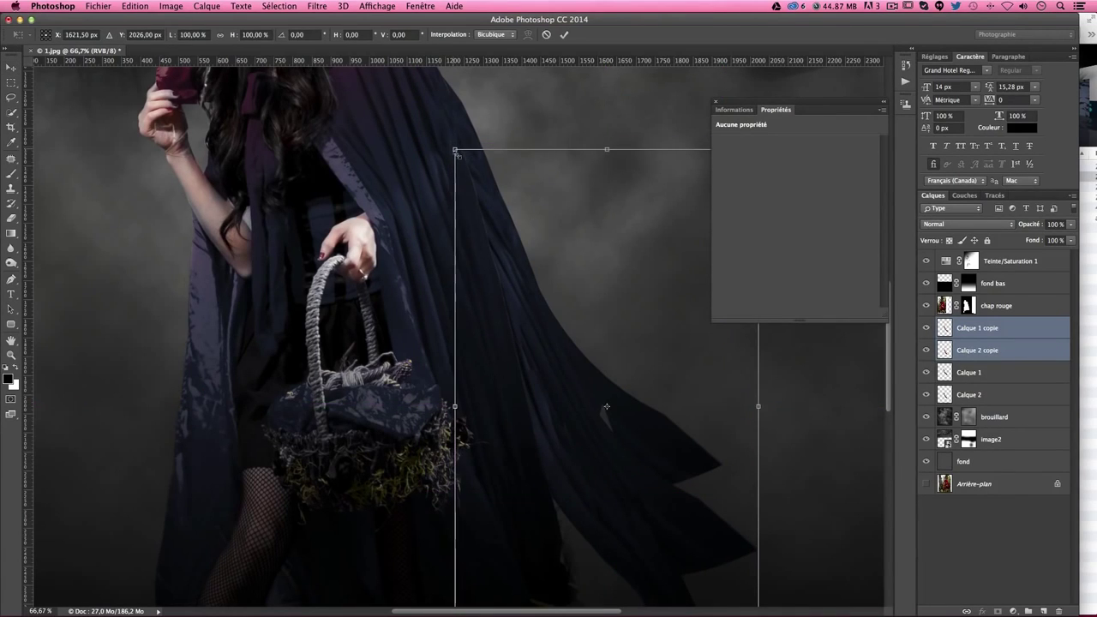
mouse_move(511, 227)
mouse_down()
mouse_move(585, 352)
mouse_move(551, 377)
mouse_up()
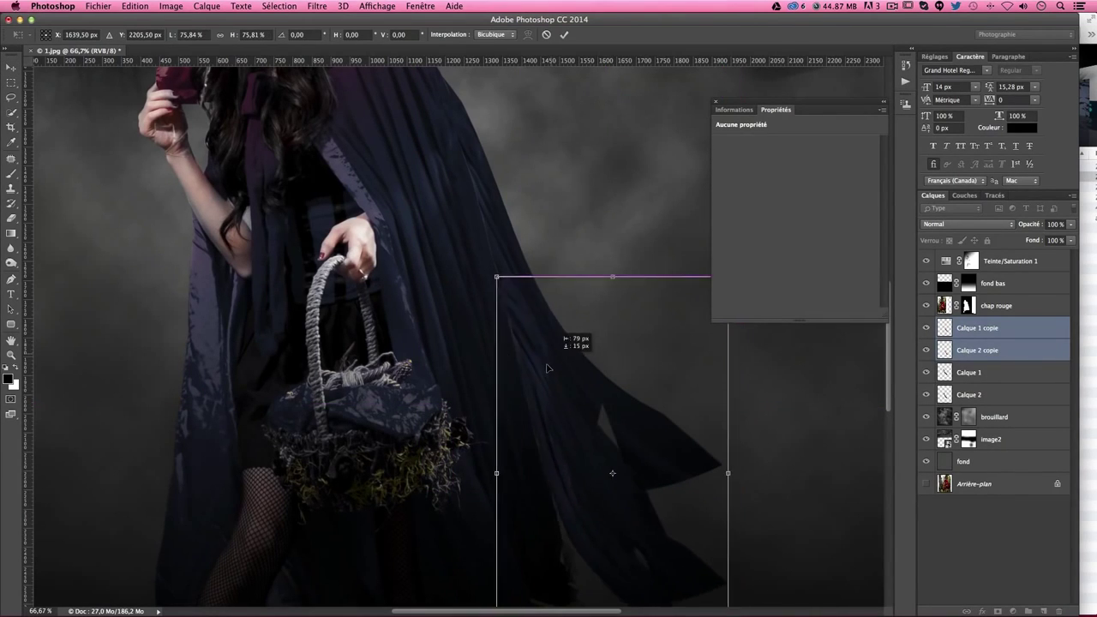
scroll(565, 383, down, 3)
key(Return)
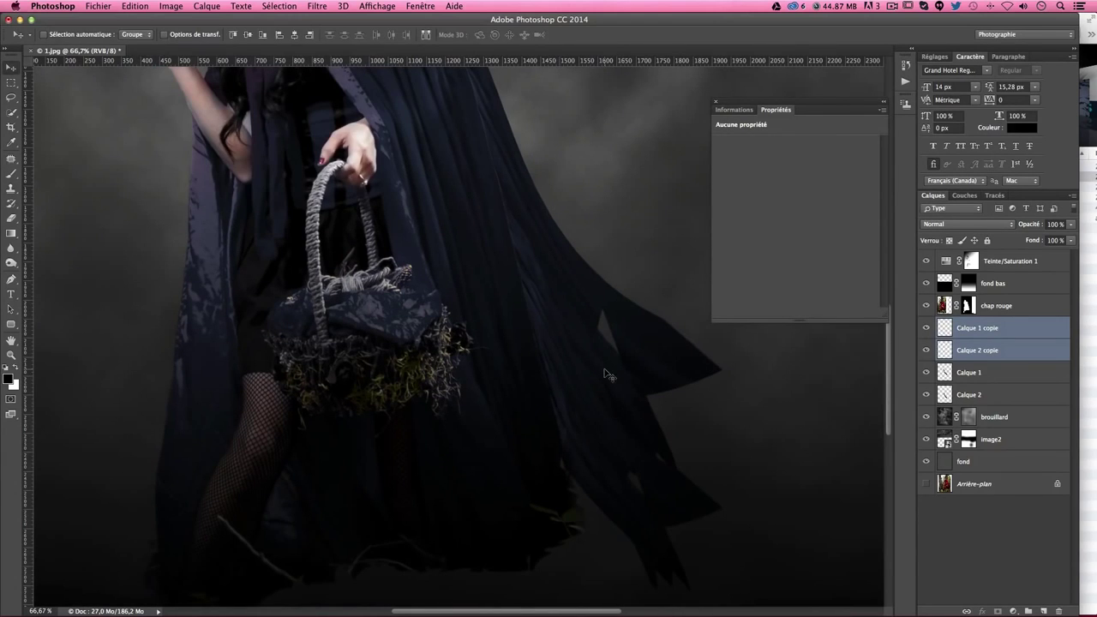
scroll(611, 387, up, 2)
scroll(610, 388, down, 2)
drag(595, 409, 597, 436)
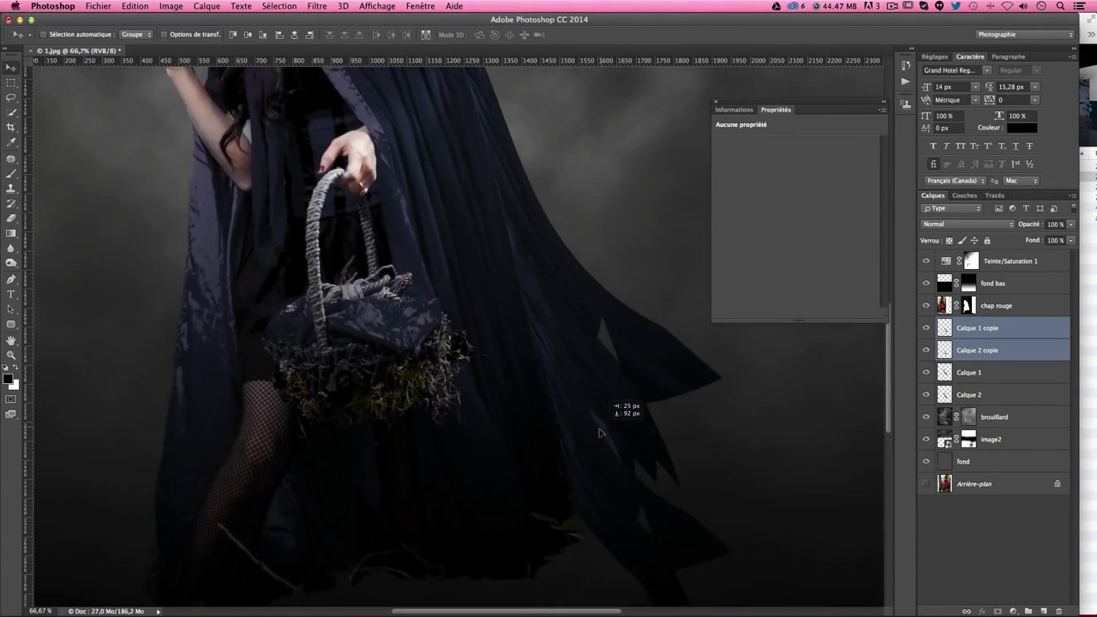
scroll(597, 435, up, 3)
scroll(604, 424, up, 3)
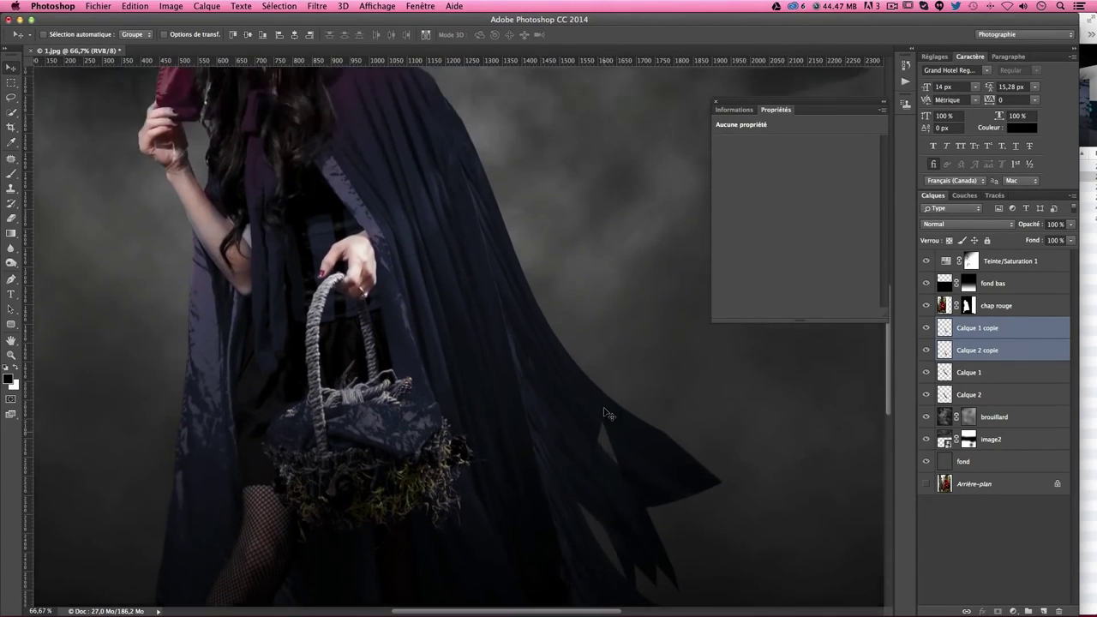
scroll(622, 396, down, 6)
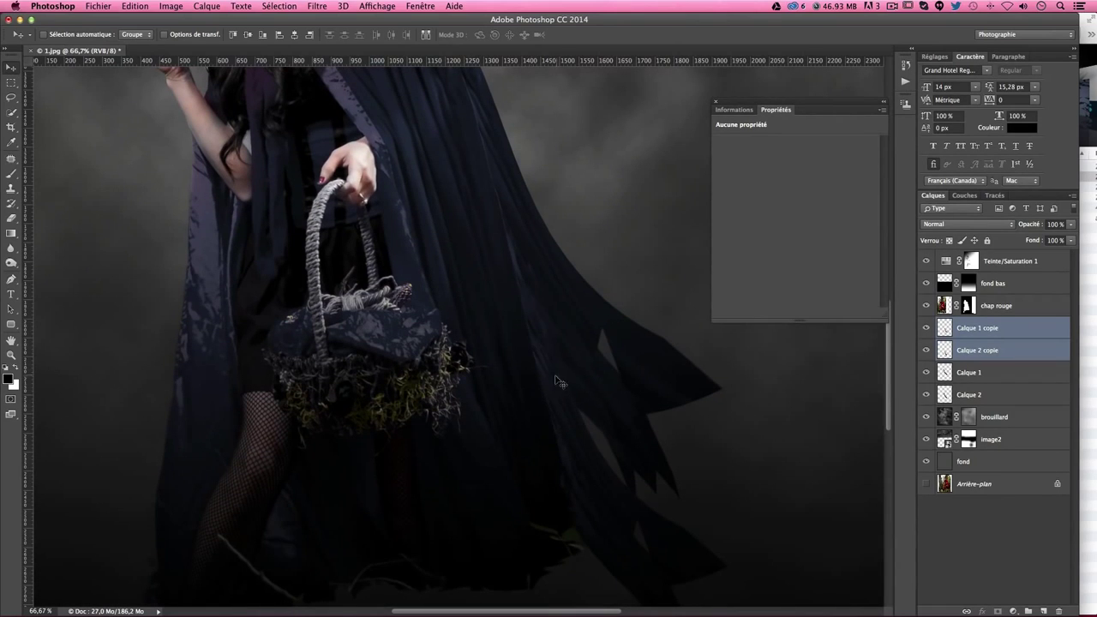
- Add three more cape copies, enlarging the latest one, then zoom out to see the figure
mouse_move(570, 390)
mouse_down()
mouse_move(631, 397)
mouse_move(784, 460)
mouse_move(818, 381)
mouse_up()
key(ctrl+t)
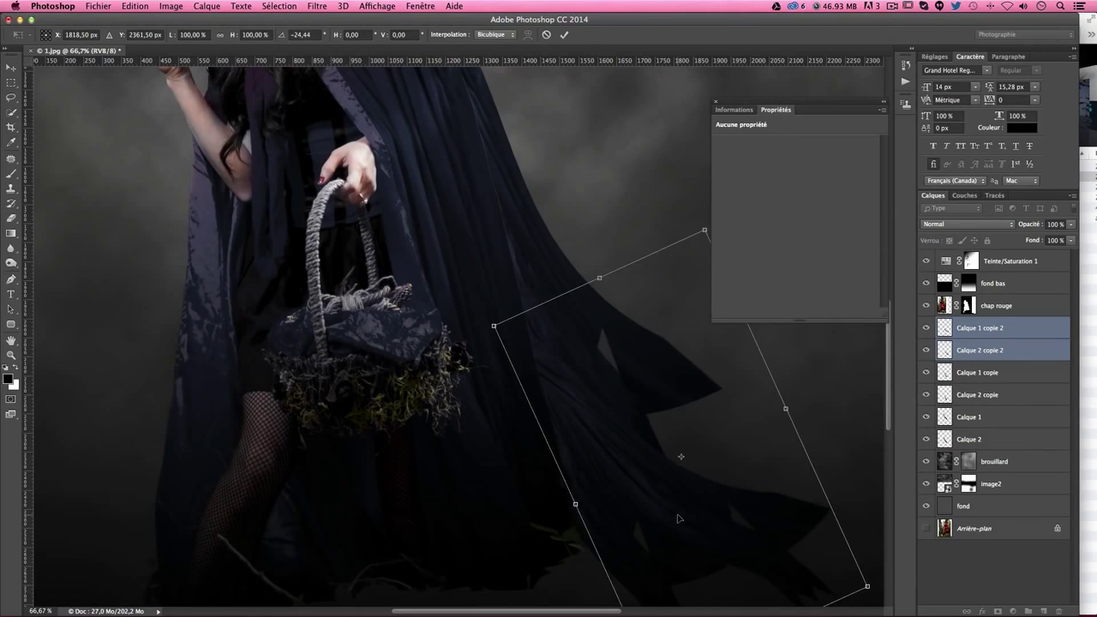
key(Return)
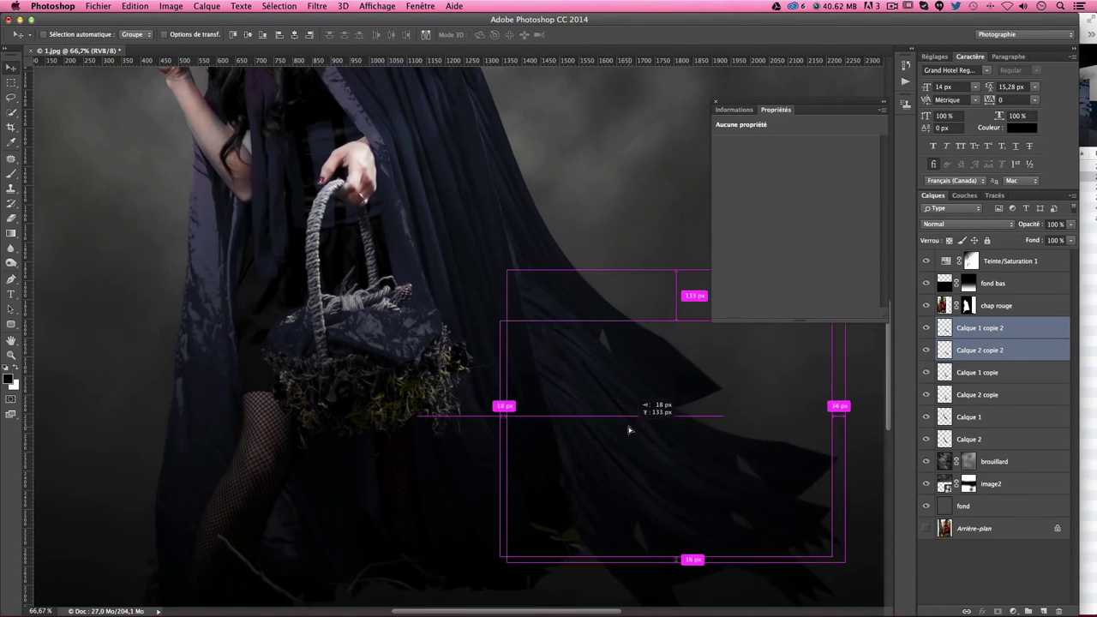
drag(671, 499, 658, 410)
scroll(634, 441, up, 3)
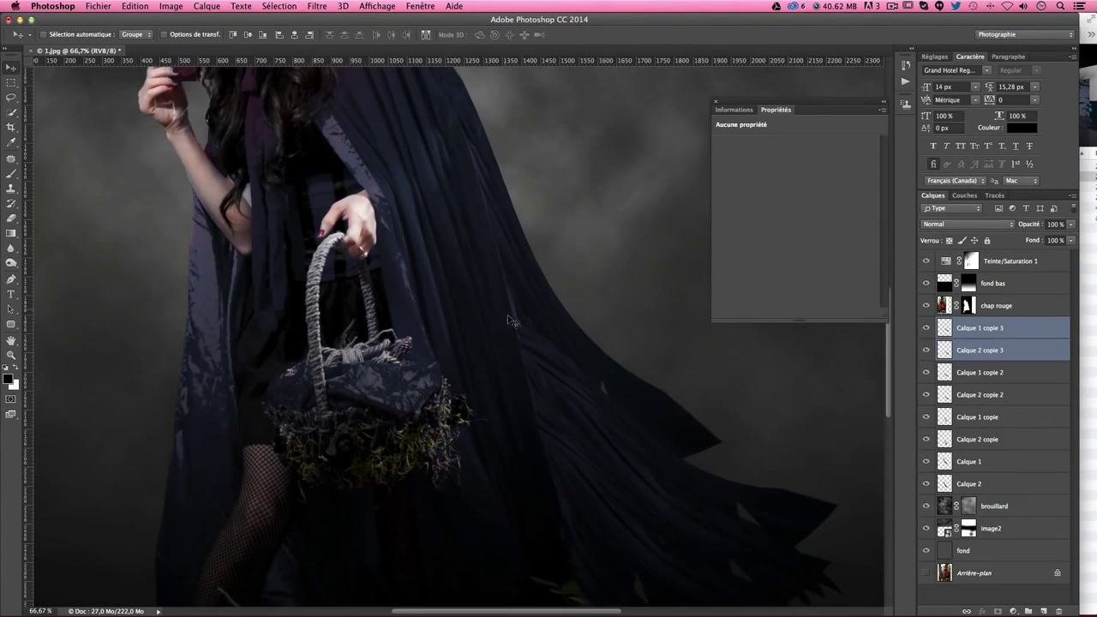
drag(598, 434, 610, 416)
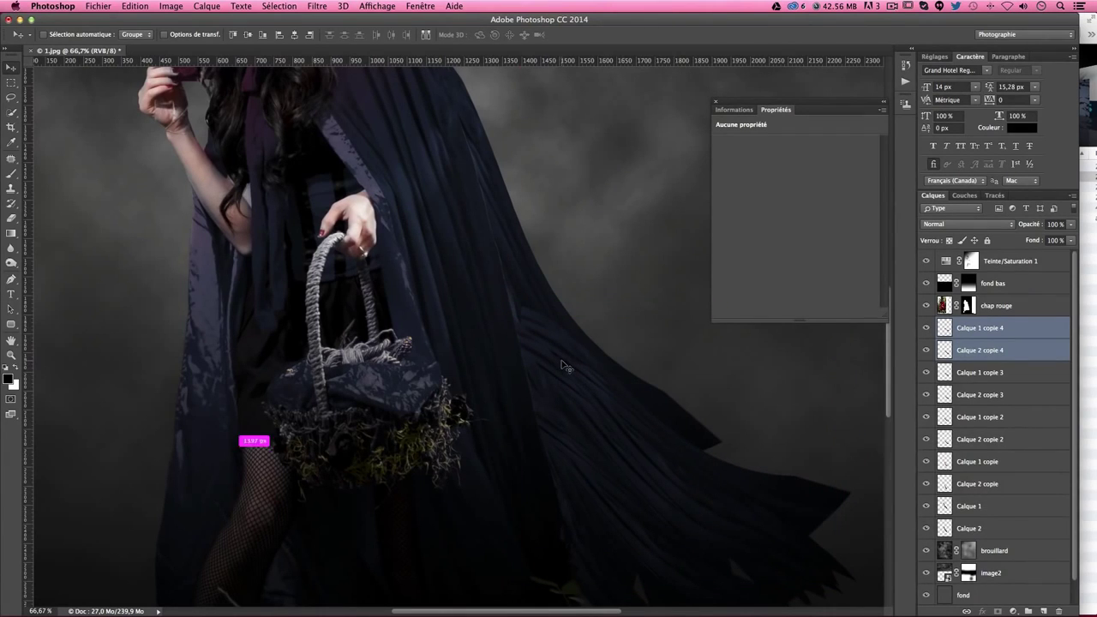
key(ctrl+t)
drag(520, 305, 502, 288)
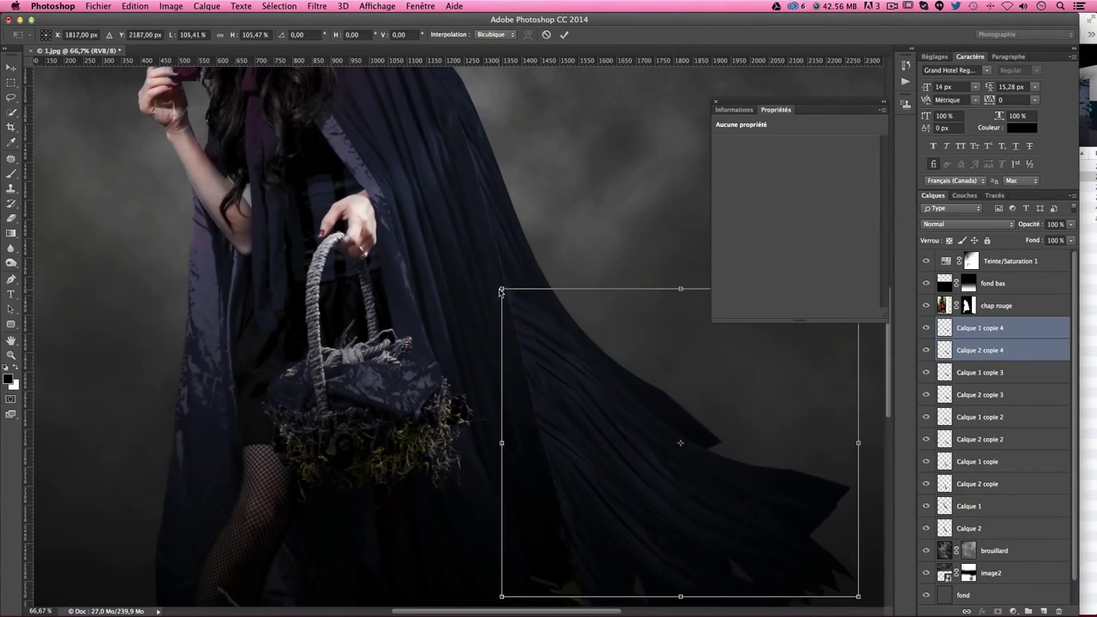
key(Return)
scroll(603, 334, down, 2)
scroll(651, 377, down, 3)
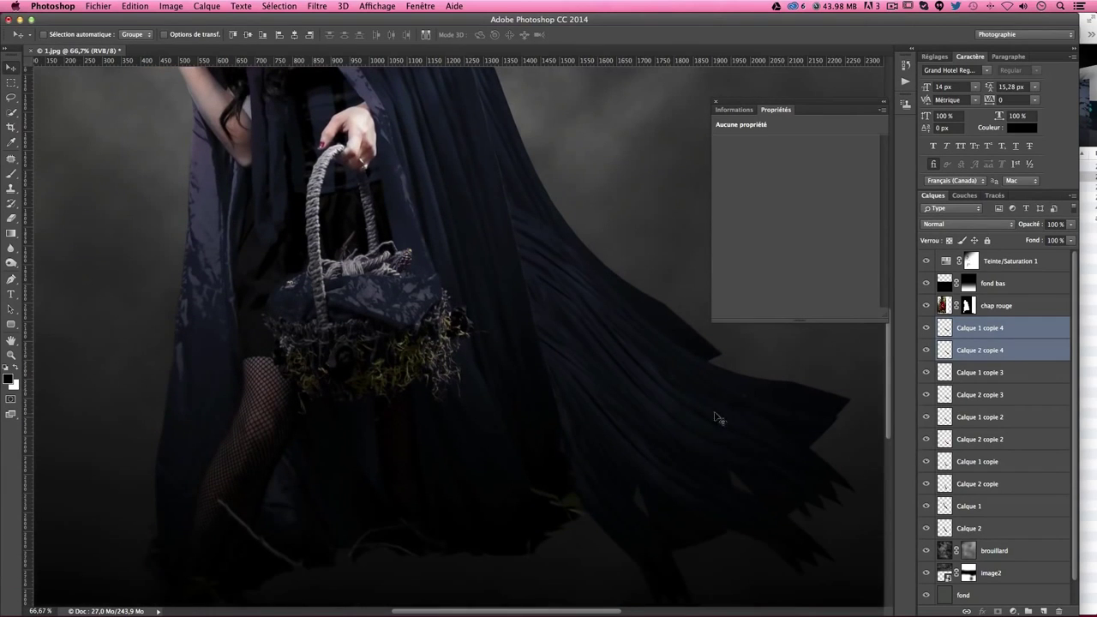
key(ctrl+minus)
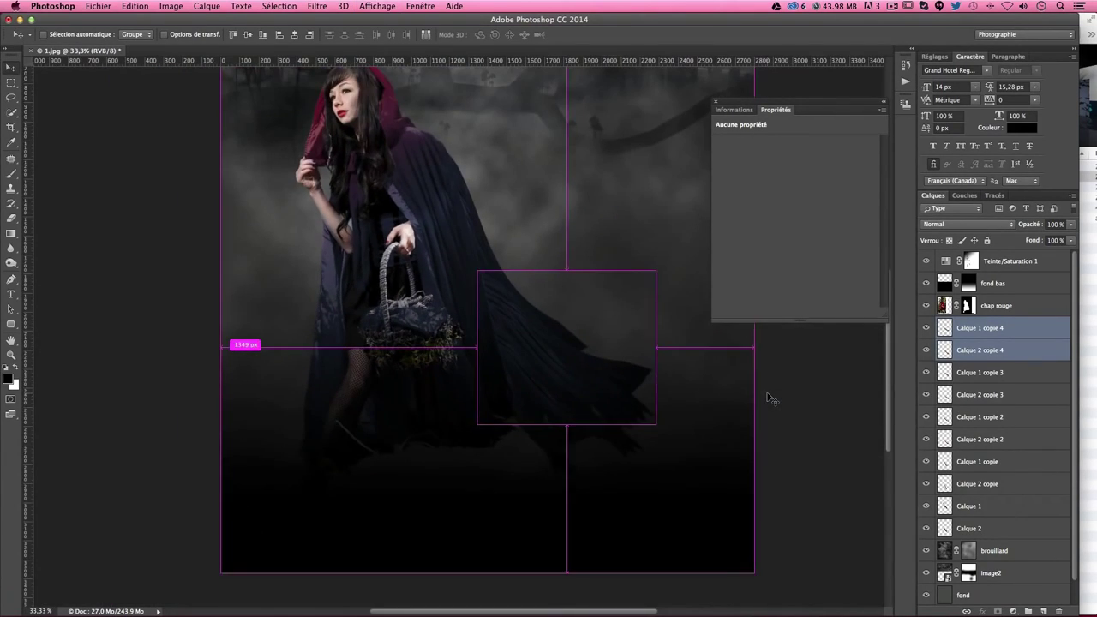
- Show the rulers and add a new cape copy rotated about -7.56°, then reposition it
drag(571, 245, 568, 291)
key(ctrl+r)
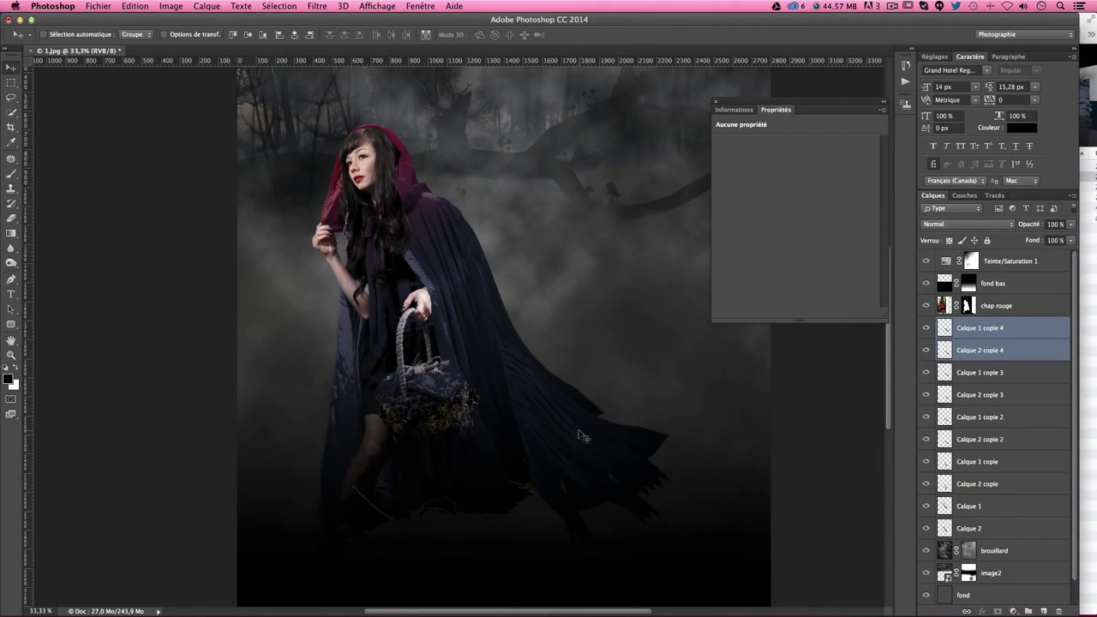
drag(588, 429, 596, 416)
key(ctrl+t)
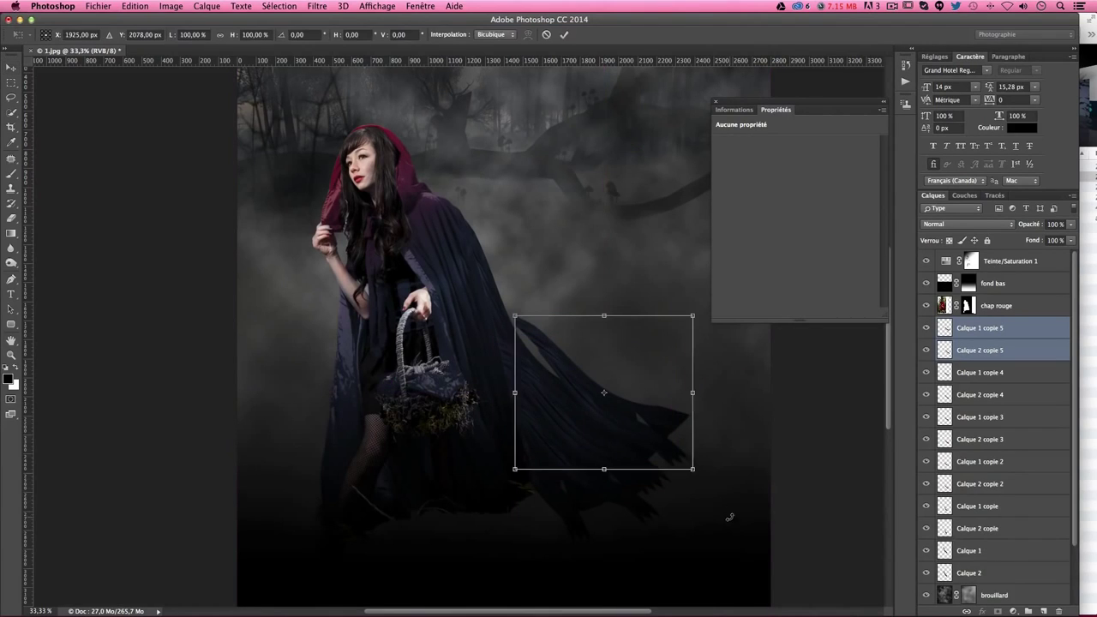
drag(727, 507, 760, 453)
key(Return)
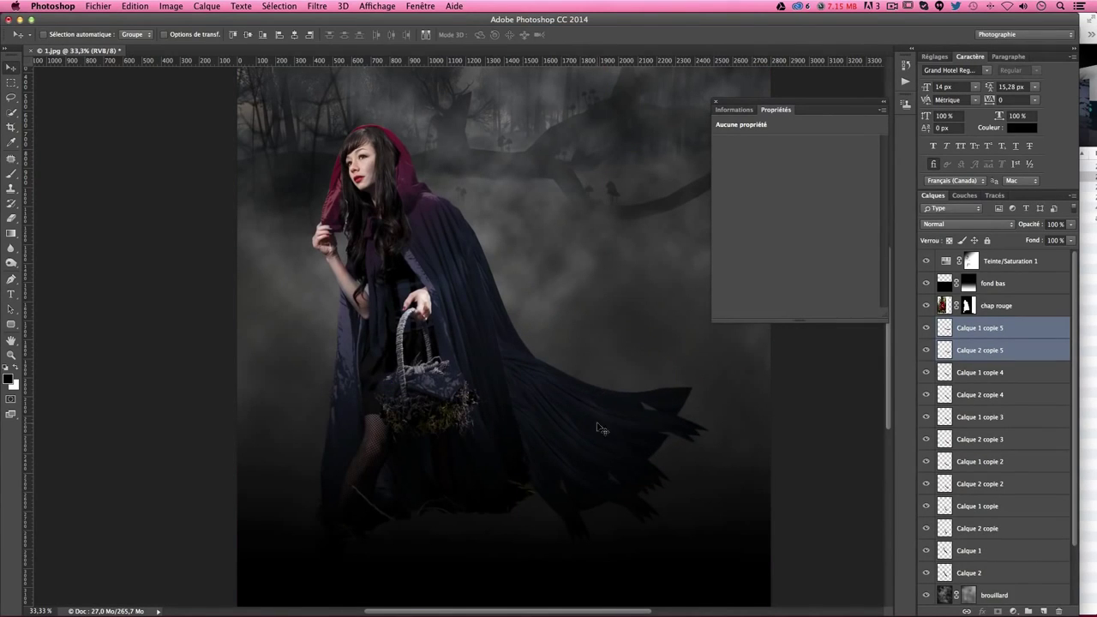
mouse_move(583, 414)
mouse_down()
mouse_move(610, 418)
mouse_move(598, 410)
mouse_up()
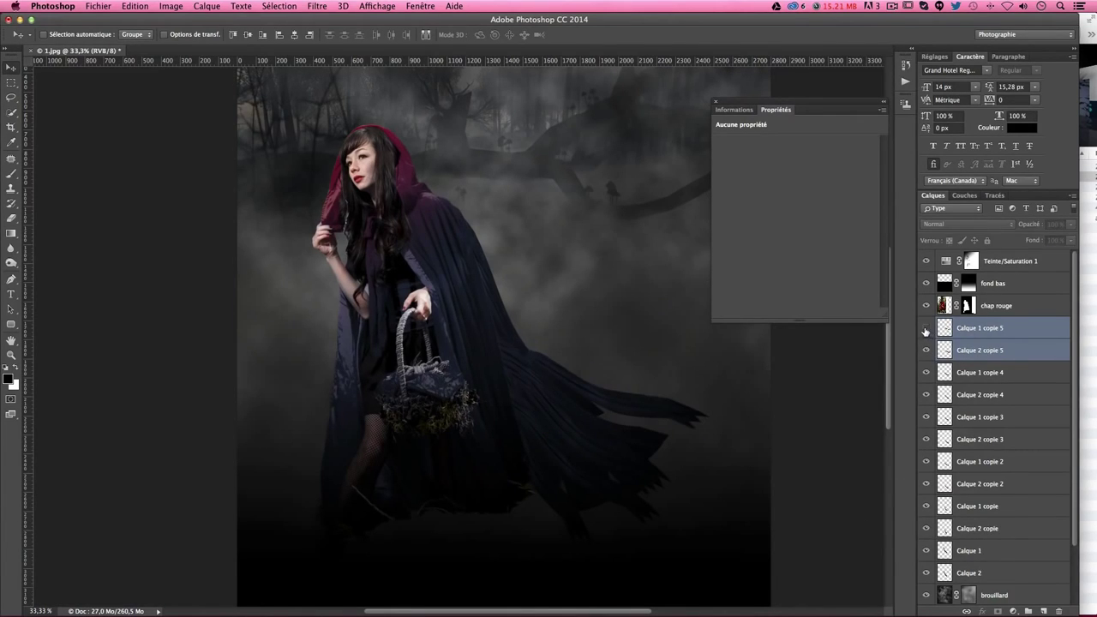
- Rotate Calque 1 copie 5 alone about 10.8°, nudge it into place, and select the cape layers
click(946, 329)
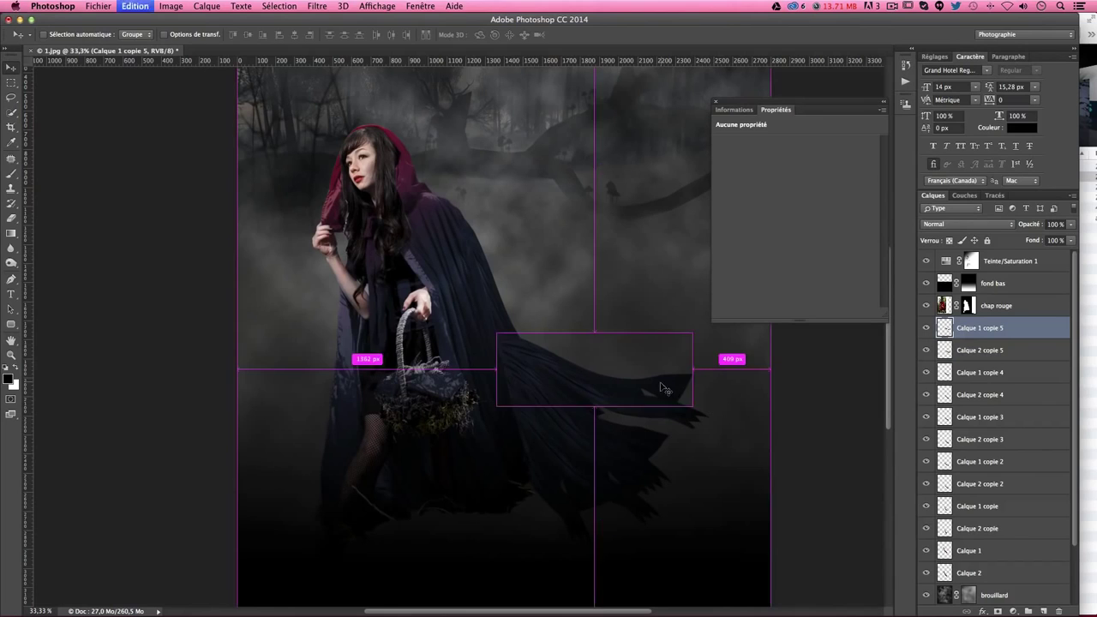
key(ctrl+t)
mouse_move(715, 402)
mouse_down()
mouse_move(728, 404)
mouse_move(703, 422)
mouse_move(653, 426)
mouse_up()
key(Return)
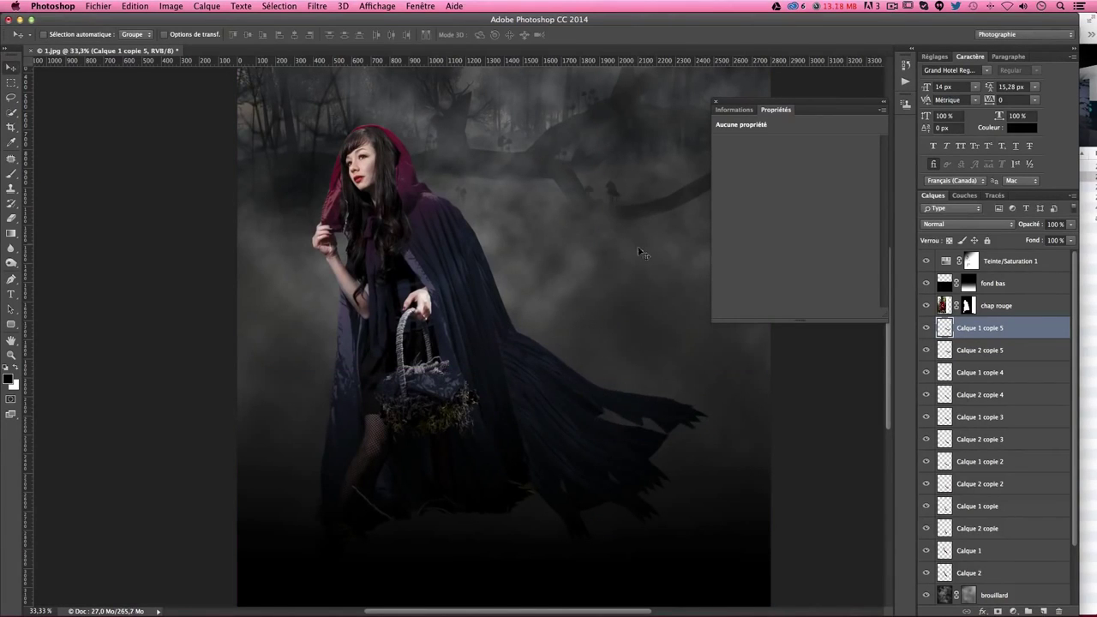
drag(537, 364, 524, 360)
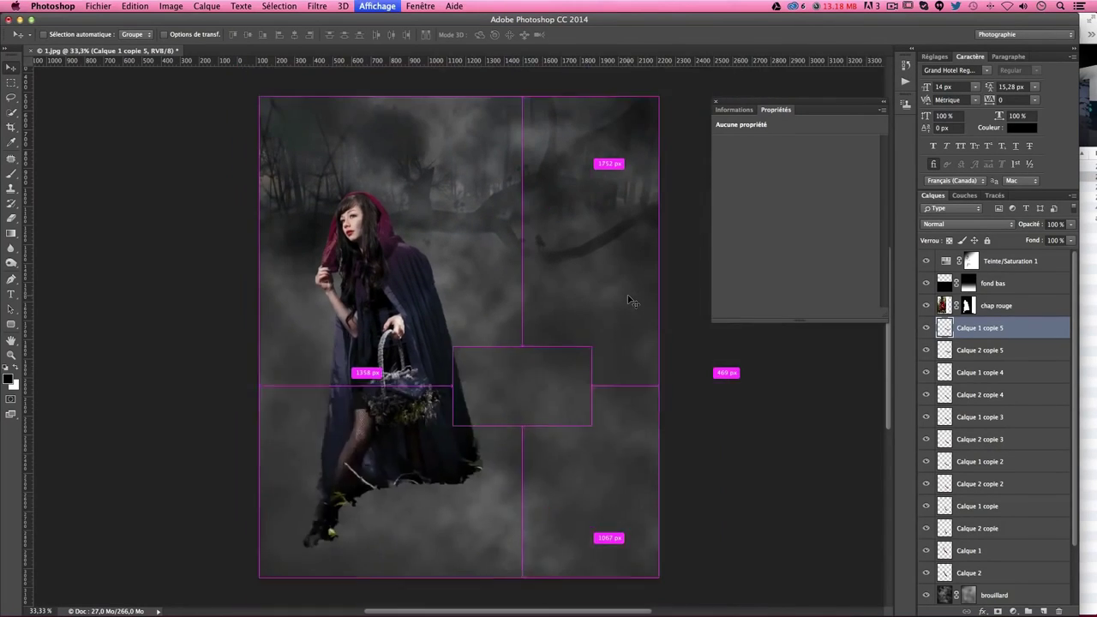
mouse_move(592, 424)
mouse_down()
mouse_move(547, 406)
mouse_move(509, 368)
mouse_up()
shift+click(985, 574)
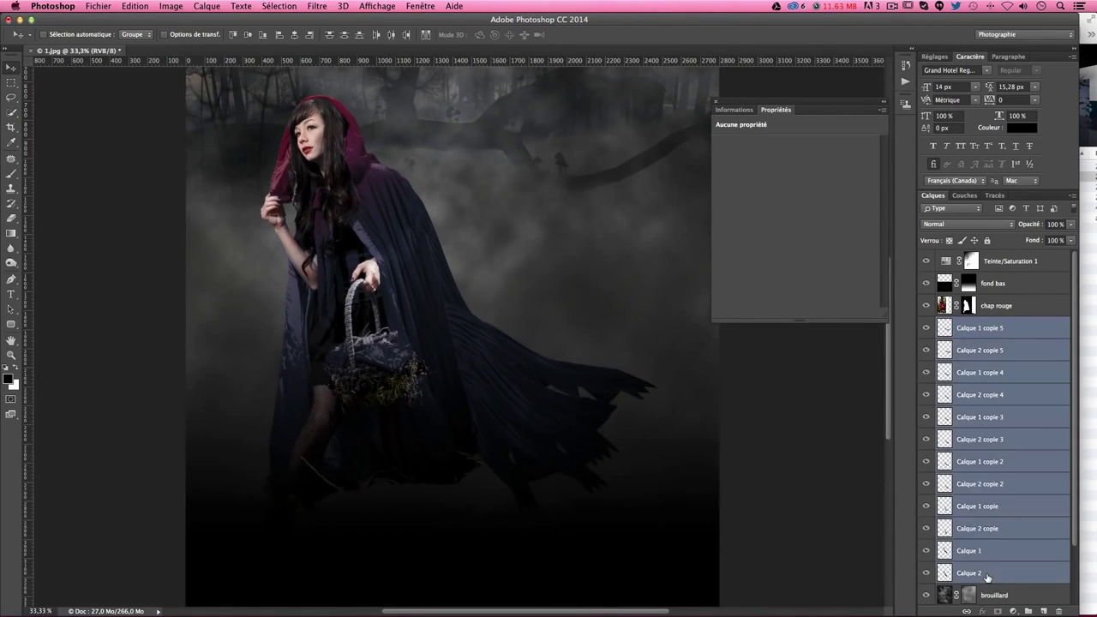
scroll(1018, 431, down, 1)
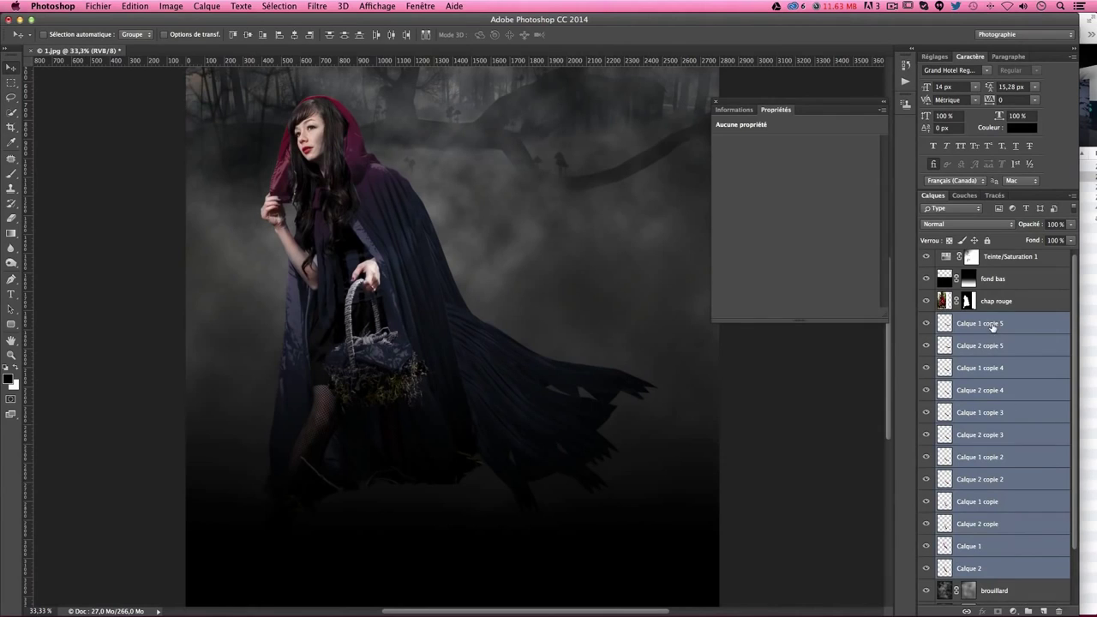
click(1019, 572)
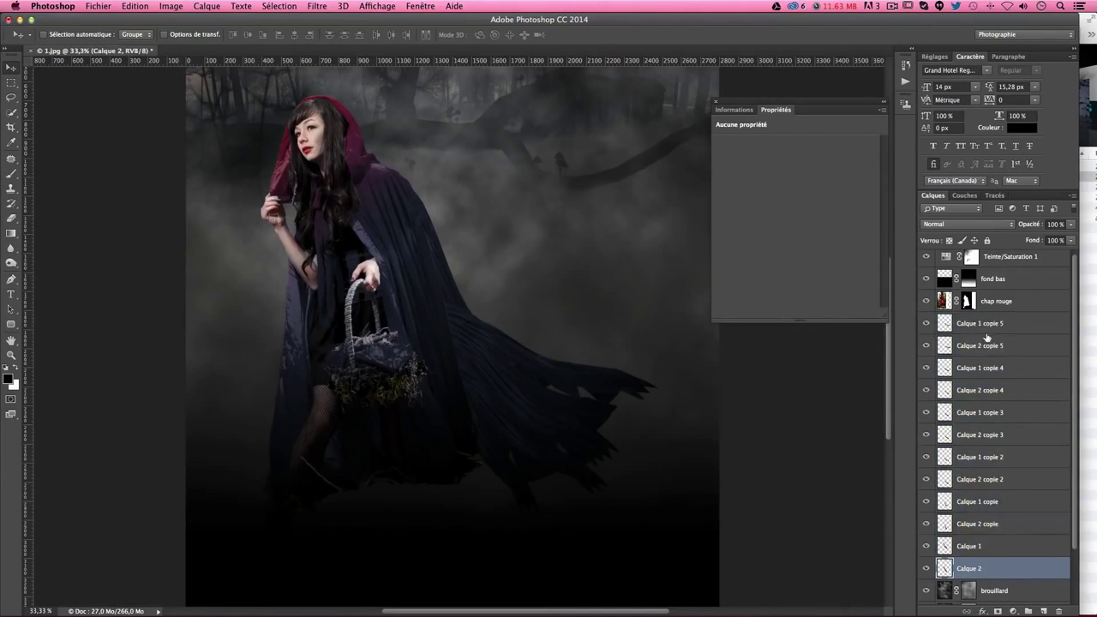
- Merge the cape-piece layers into one named 'raccord', then Alt-drag a copy left over the lower cloak
shift+click(984, 326)
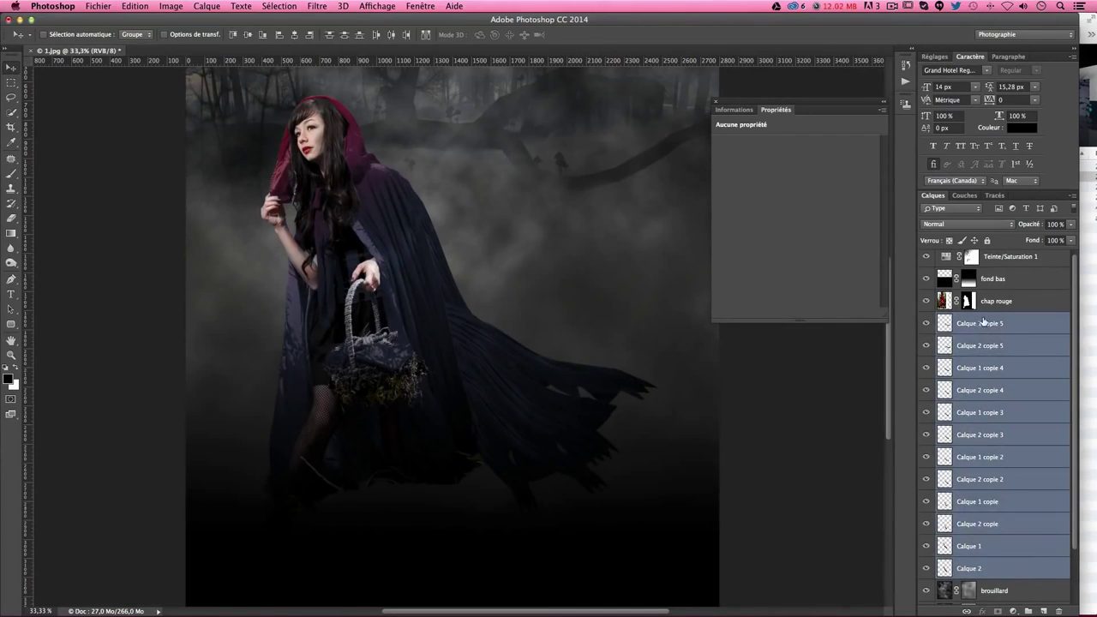
right_click(986, 331)
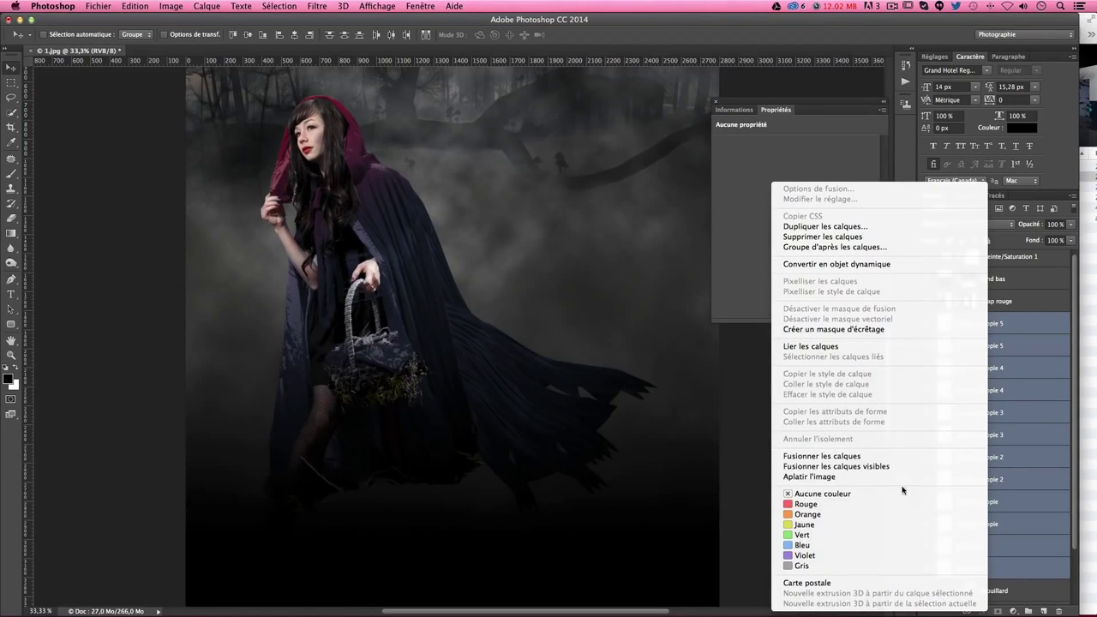
click(908, 458)
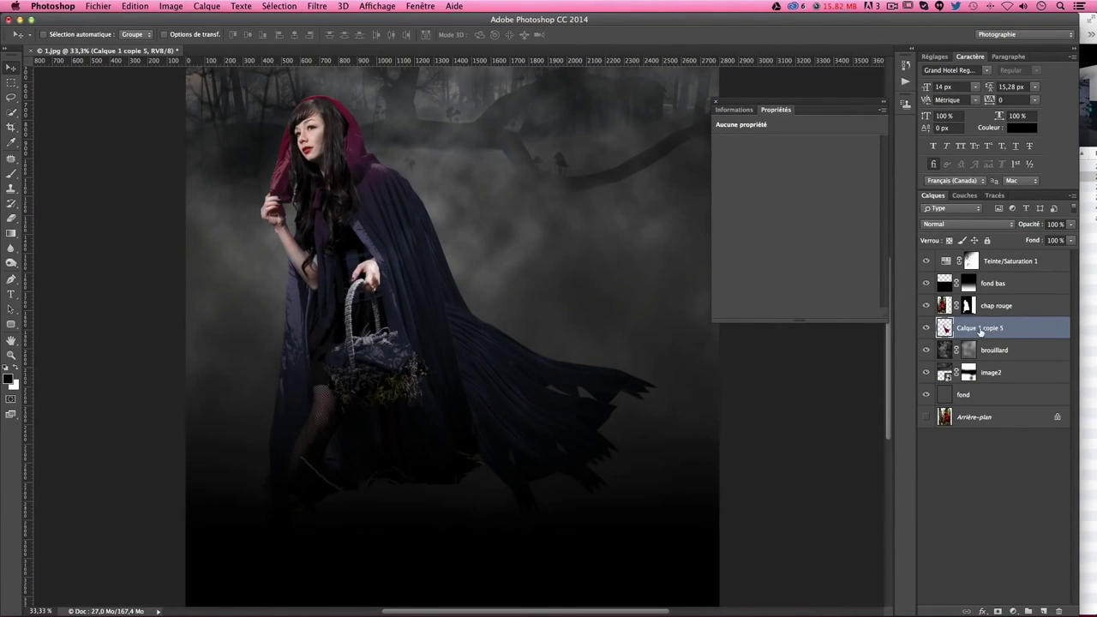
double_click(981, 331)
text(raccor)
text(d)
key(Return)
drag(607, 276, 580, 296)
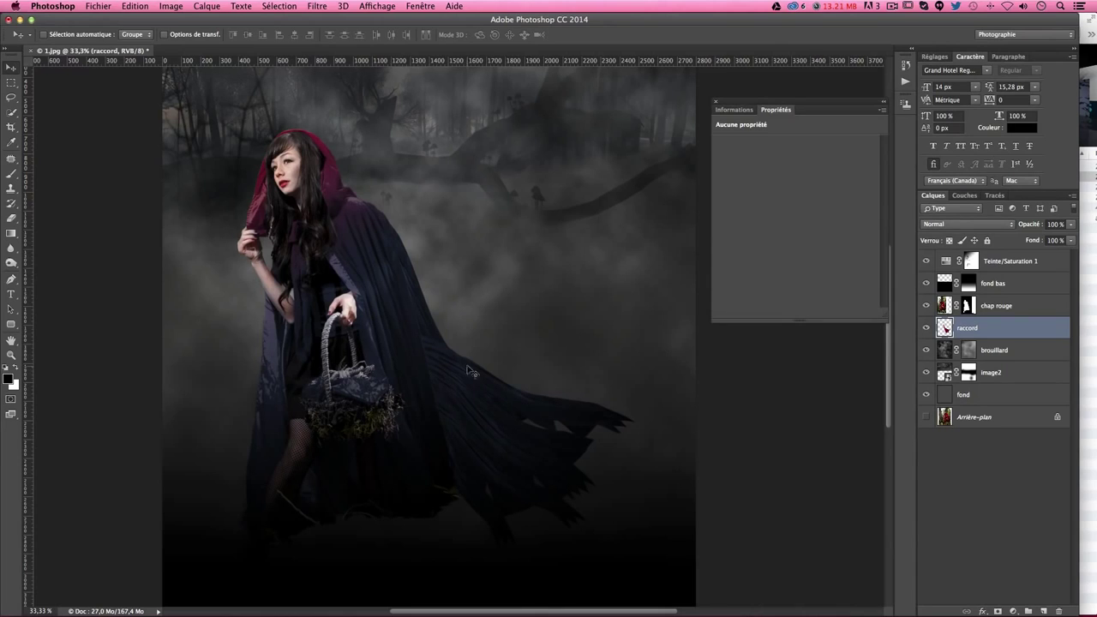
drag(520, 426, 299, 437)
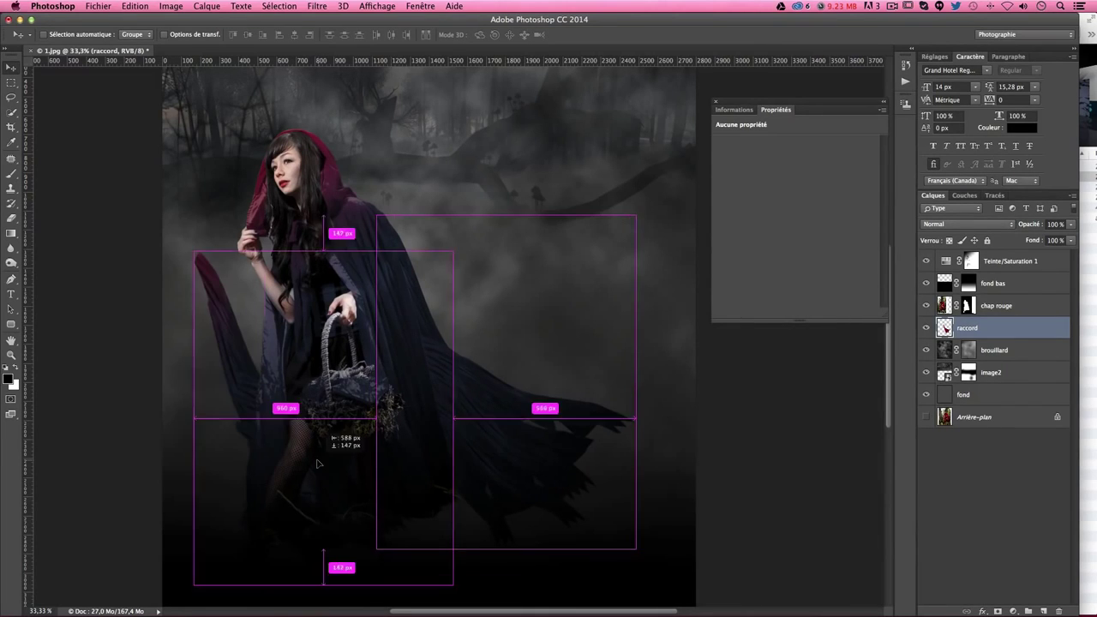
- Flip the raccord copy horizontally, scale it to about 57% and rotate it about -12° at the lower left
key(ctrl+t)
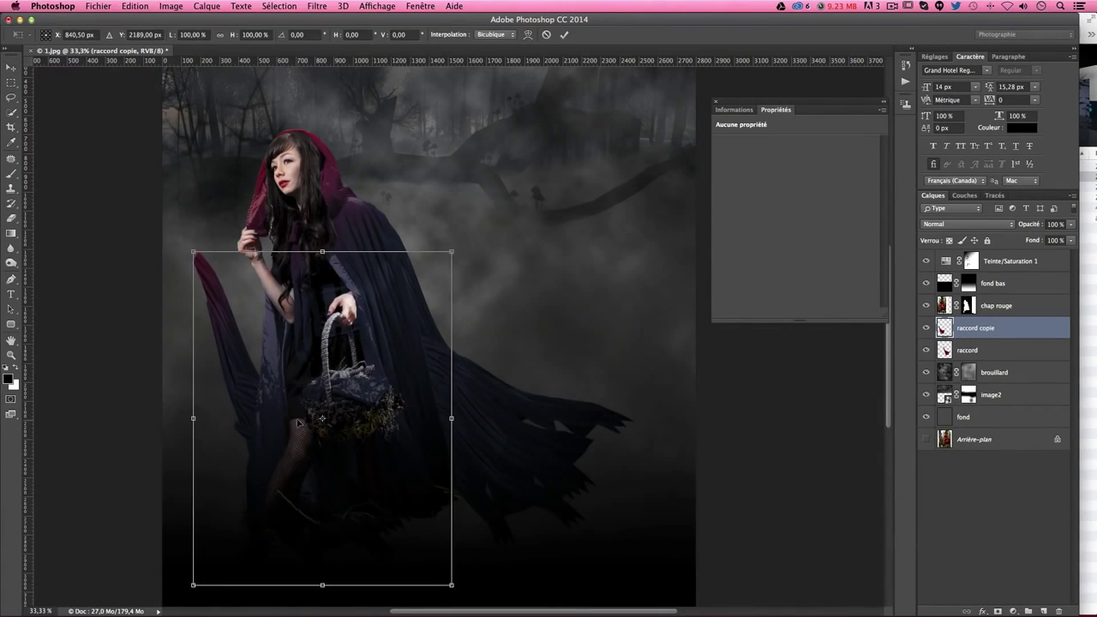
right_click(263, 380)
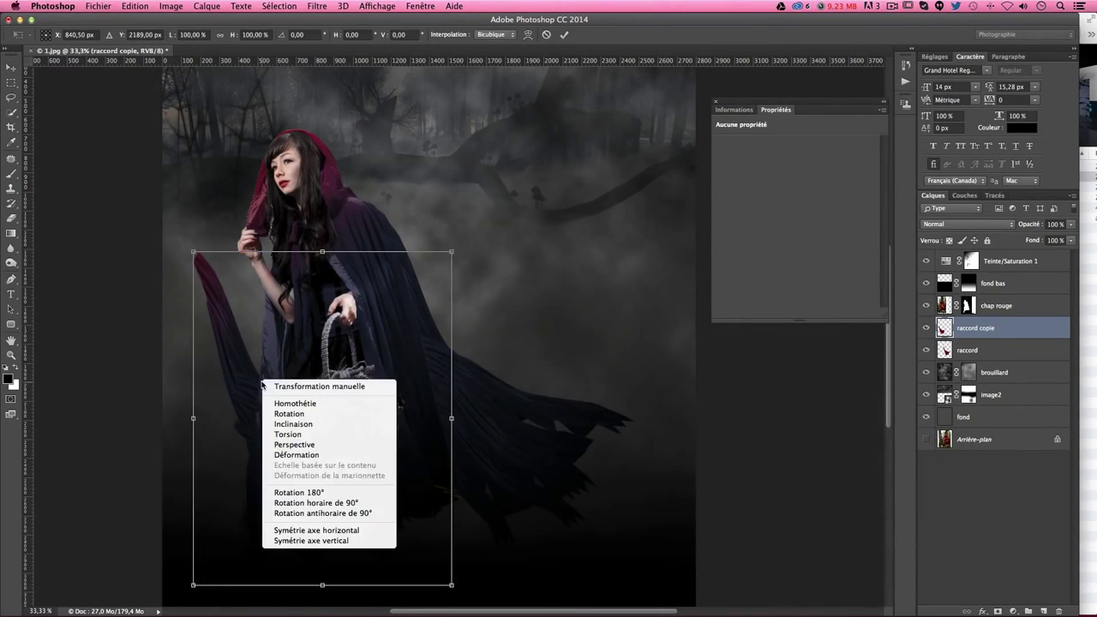
click(327, 531)
drag(452, 256, 337, 391)
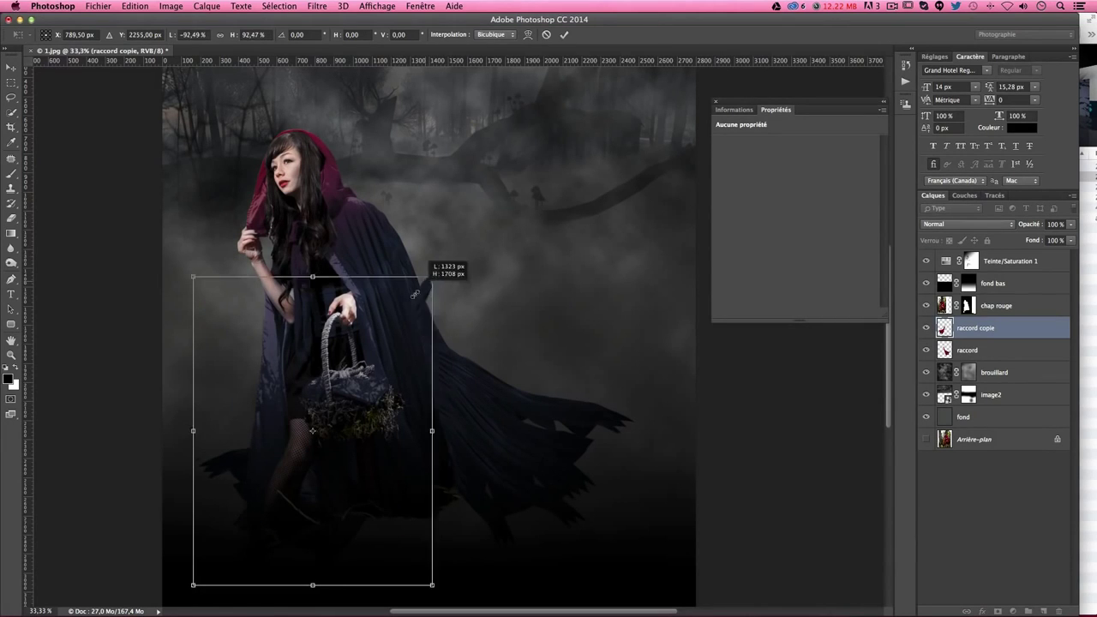
drag(288, 471, 260, 423)
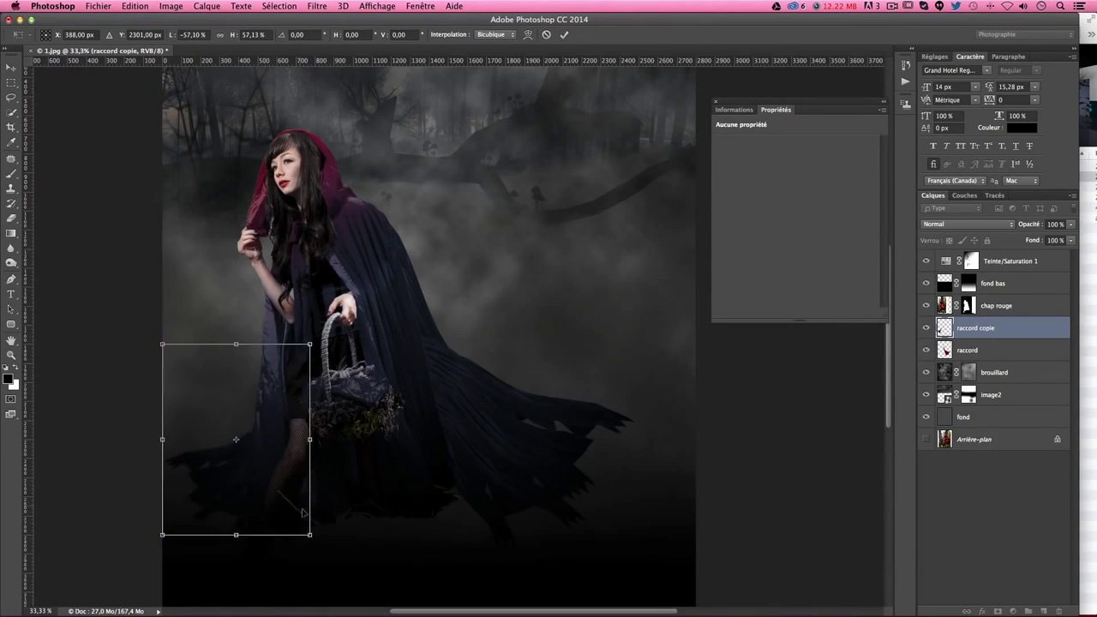
drag(360, 522, 382, 476)
drag(272, 492, 261, 507)
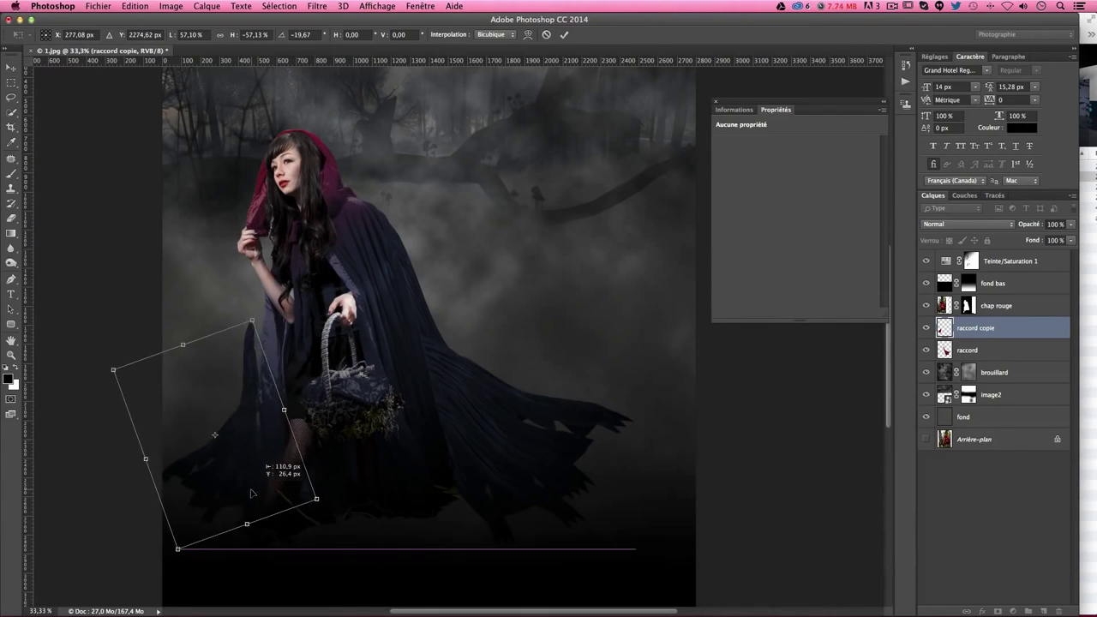
drag(382, 504, 374, 524)
drag(262, 500, 249, 496)
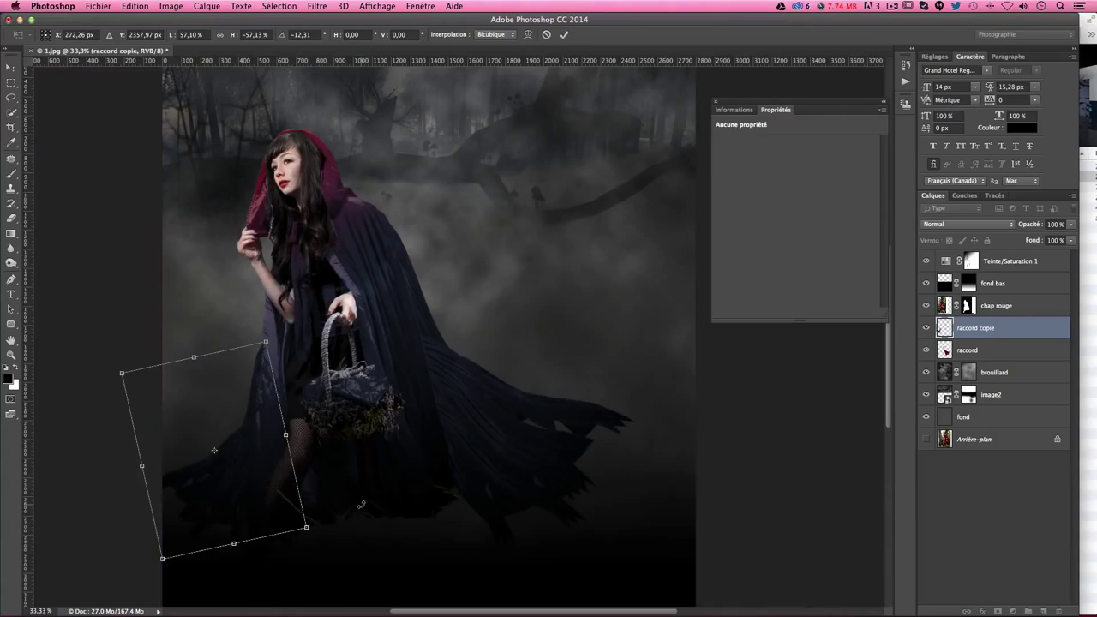
drag(361, 505, 363, 503)
key(Return)
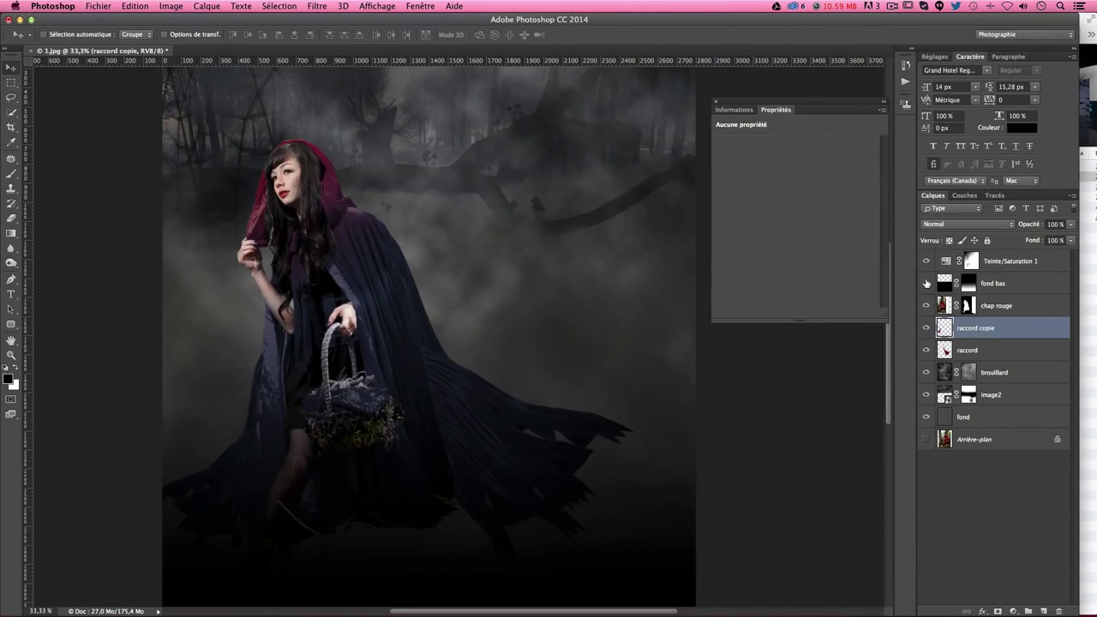
- Target the fond bas mask with a soft white brush, about 296 px at 12% opacity
click(925, 283)
click(926, 282)
click(926, 283)
click(976, 290)
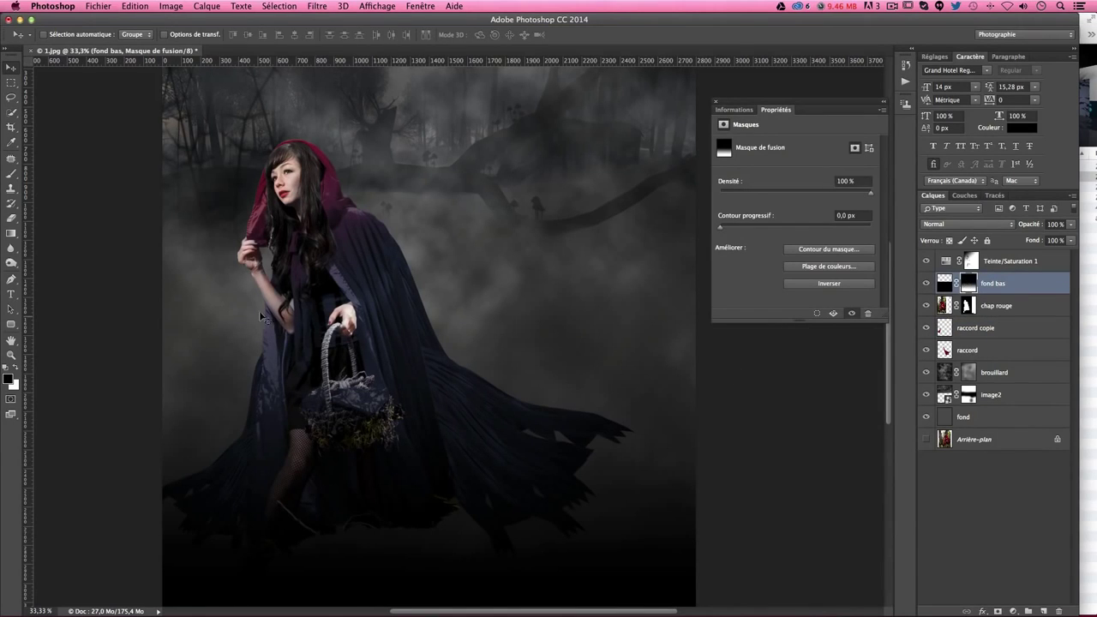
click(12, 179)
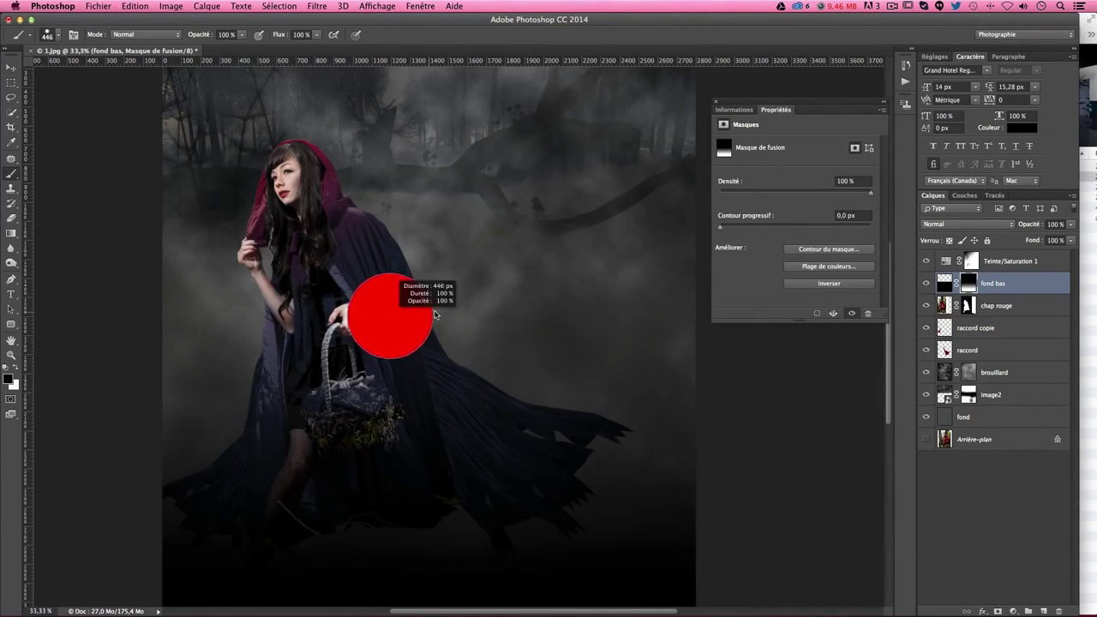
mouse_move(379, 316)
mouse_down()
mouse_move(440, 306)
mouse_move(453, 408)
mouse_up()
mouse_move(445, 370)
mouse_down()
mouse_move(430, 114)
mouse_move(390, 115)
mouse_up()
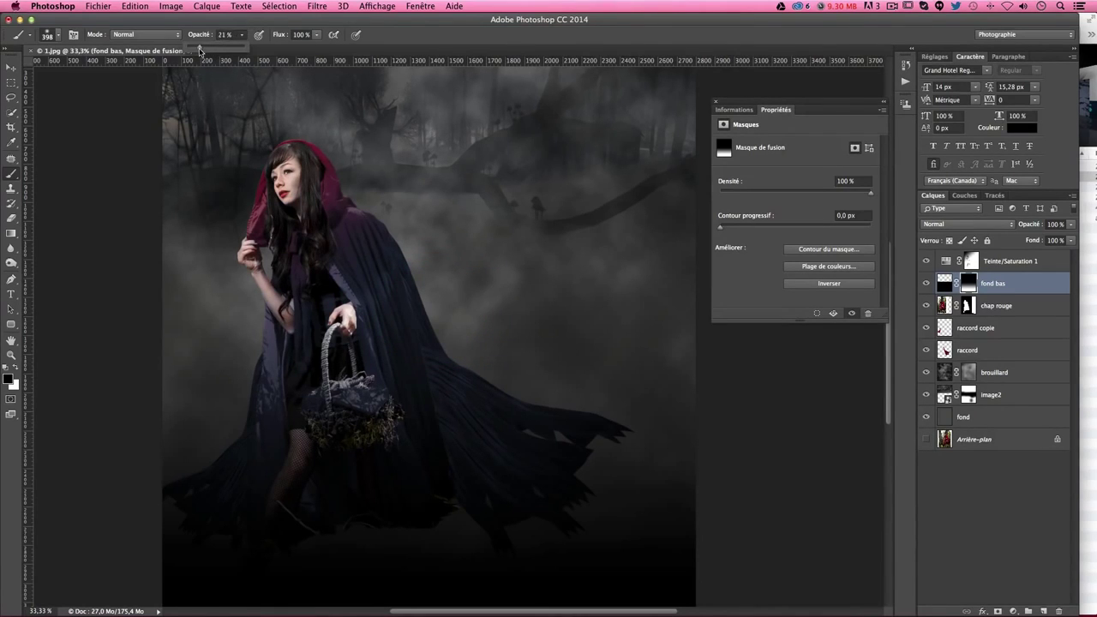
mouse_move(496, 445)
mouse_down()
mouse_move(437, 421)
mouse_move(410, 380)
mouse_up()
key(x)
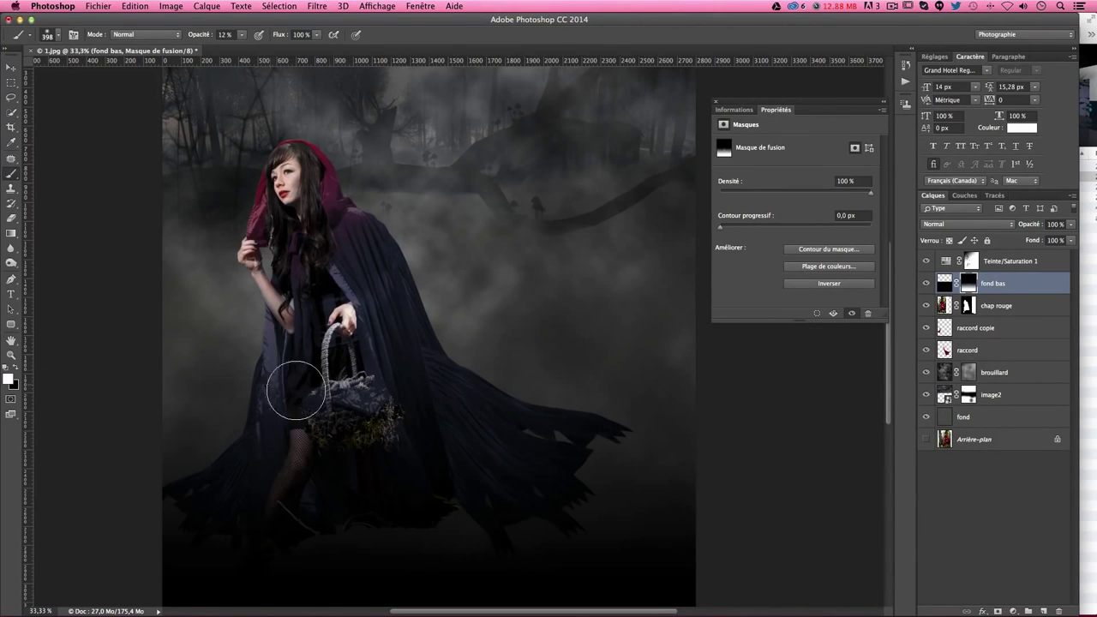
drag(642, 392, 620, 399)
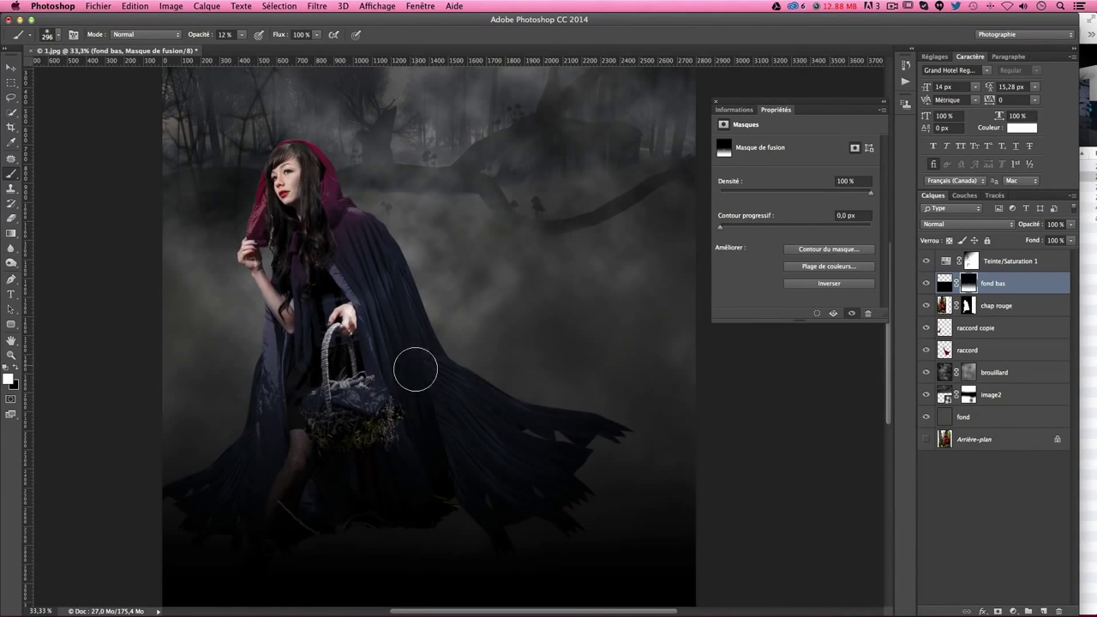
- Paint shadow over the cloak around the basket, the feet and the cloak tail
mouse_move(416, 371)
mouse_down()
mouse_move(399, 343)
mouse_move(471, 436)
mouse_move(415, 356)
mouse_move(448, 375)
mouse_move(443, 387)
mouse_move(414, 340)
mouse_move(460, 399)
mouse_move(620, 522)
mouse_move(527, 511)
mouse_move(407, 409)
mouse_move(405, 338)
mouse_move(531, 561)
mouse_move(403, 404)
mouse_move(439, 450)
mouse_move(755, 580)
mouse_move(245, 448)
mouse_move(270, 379)
mouse_move(236, 470)
mouse_move(275, 371)
mouse_move(276, 397)
mouse_move(279, 350)
mouse_move(241, 499)
mouse_move(265, 441)
mouse_move(203, 588)
mouse_move(228, 548)
mouse_move(180, 506)
mouse_move(135, 531)
mouse_move(179, 505)
mouse_move(196, 517)
mouse_move(109, 537)
mouse_move(301, 509)
mouse_move(283, 515)
mouse_move(333, 549)
mouse_move(465, 514)
mouse_move(404, 526)
mouse_move(397, 516)
mouse_move(476, 509)
mouse_up()
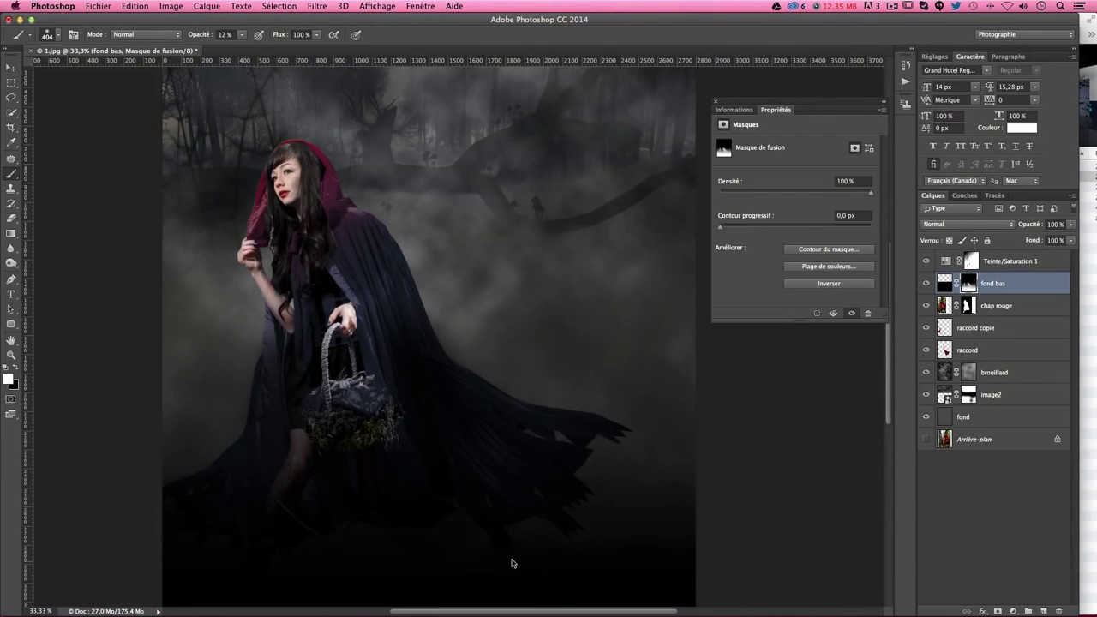
scroll(509, 566, down, 3)
mouse_move(311, 419)
mouse_down()
mouse_move(225, 423)
mouse_move(306, 379)
mouse_move(543, 417)
mouse_move(436, 433)
mouse_move(391, 377)
mouse_move(745, 503)
mouse_move(409, 371)
mouse_up()
scroll(489, 392, up, 3)
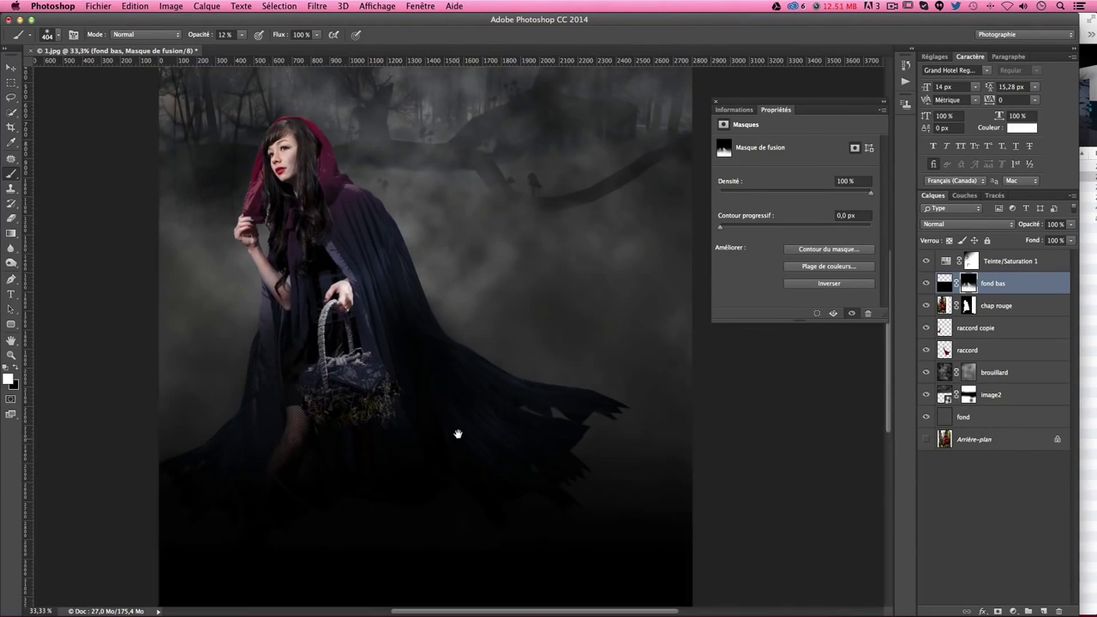
mouse_move(651, 453)
mouse_down()
mouse_move(711, 449)
mouse_move(472, 385)
mouse_move(479, 420)
mouse_move(560, 489)
mouse_move(437, 358)
mouse_move(580, 435)
mouse_up()
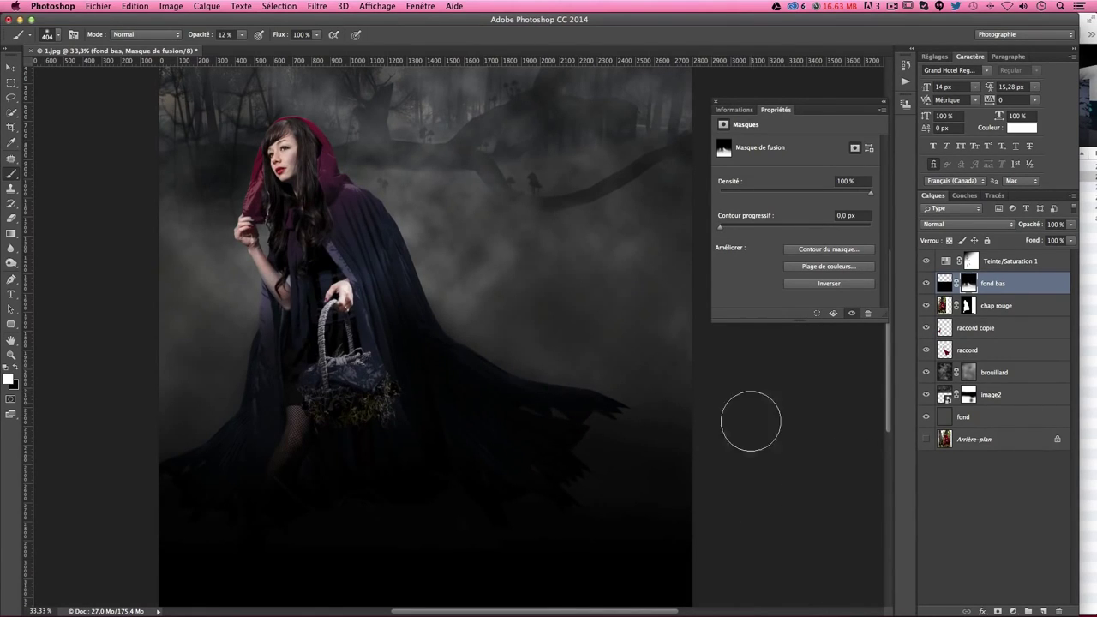
mouse_move(539, 417)
mouse_down()
mouse_move(544, 232)
mouse_move(529, 332)
mouse_up()
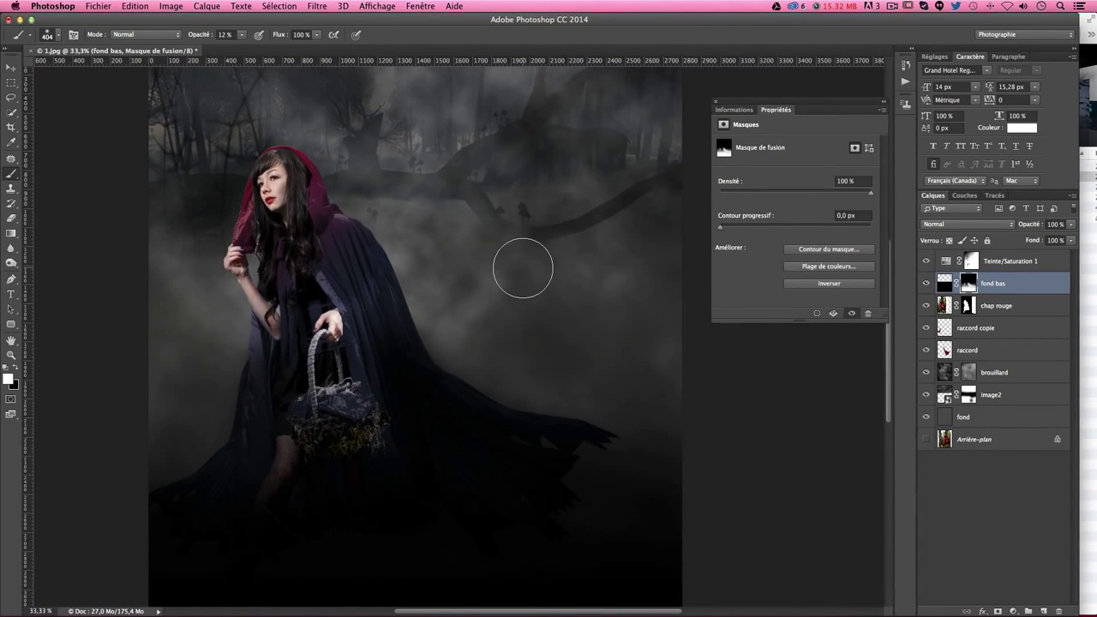
- Open 3.jpg from the compositing-chap-rouge folder with Adobe Photoshop CC 2014 (15.0.0) via Ouvrir avec
click(1092, 249)
click(956, 188)
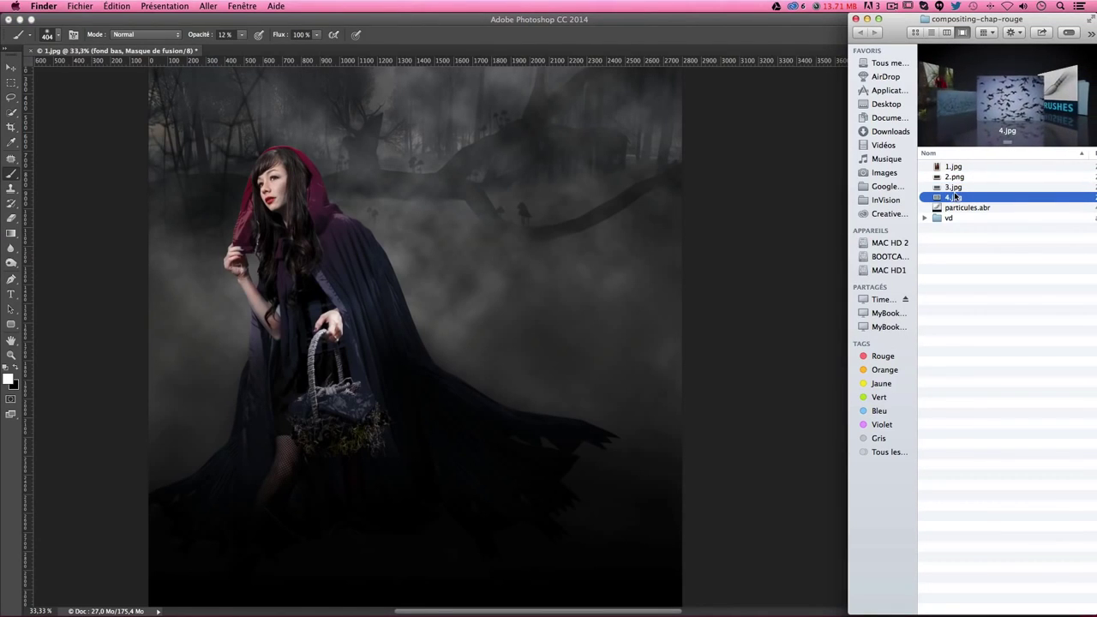
click(956, 186)
right_click(956, 187)
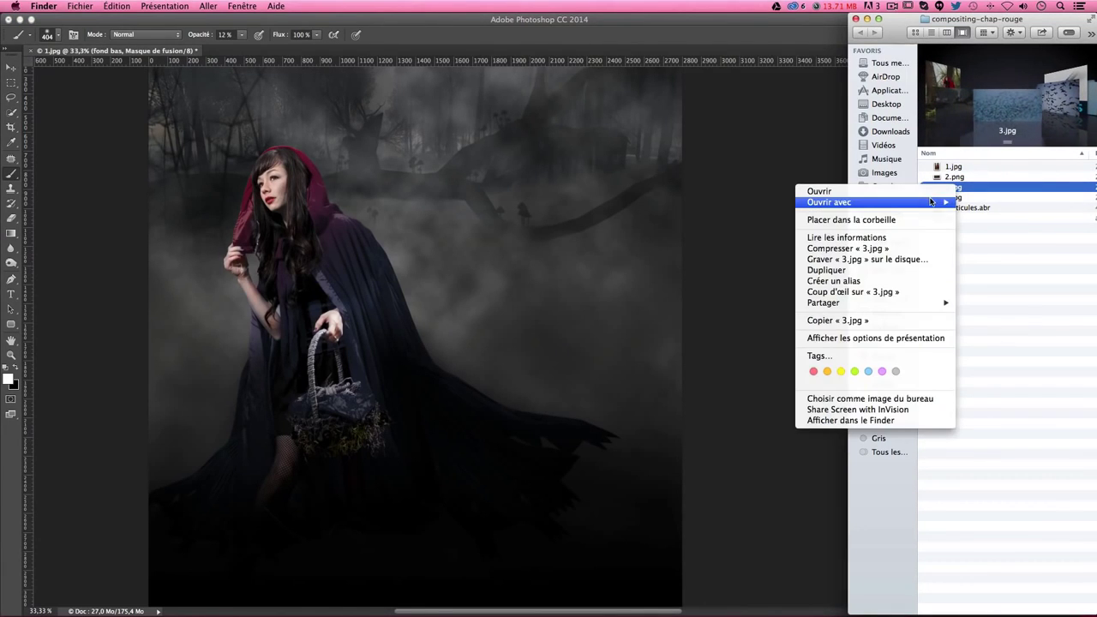
mouse_move(829, 202)
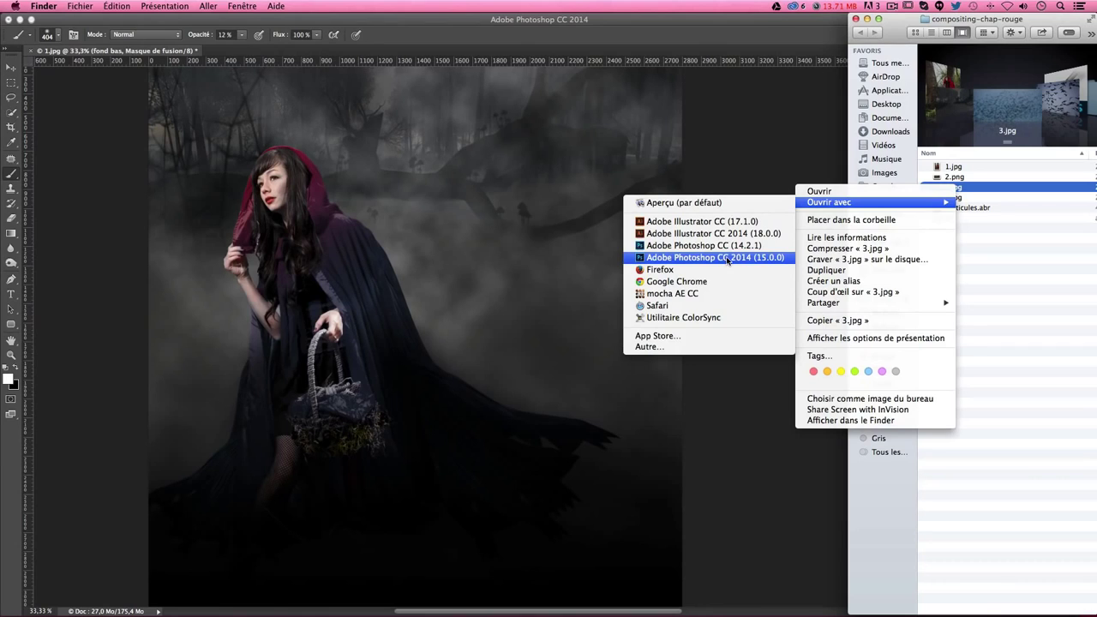
click(727, 258)
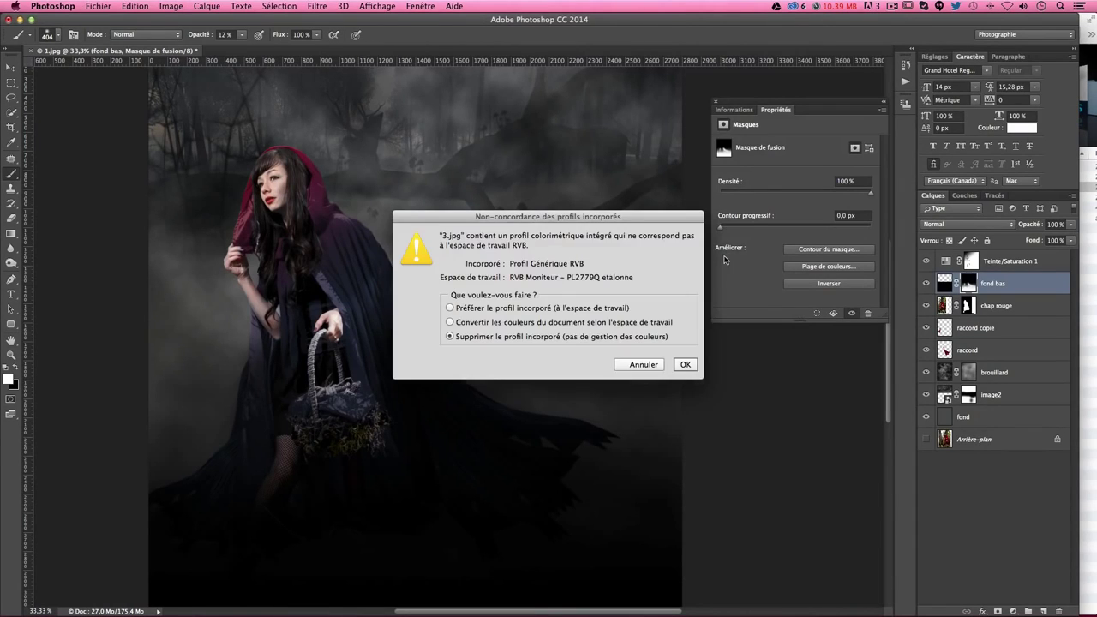
- Open 3.jpg without its colour profile and sample the blue sky in Colour Range
click(685, 364)
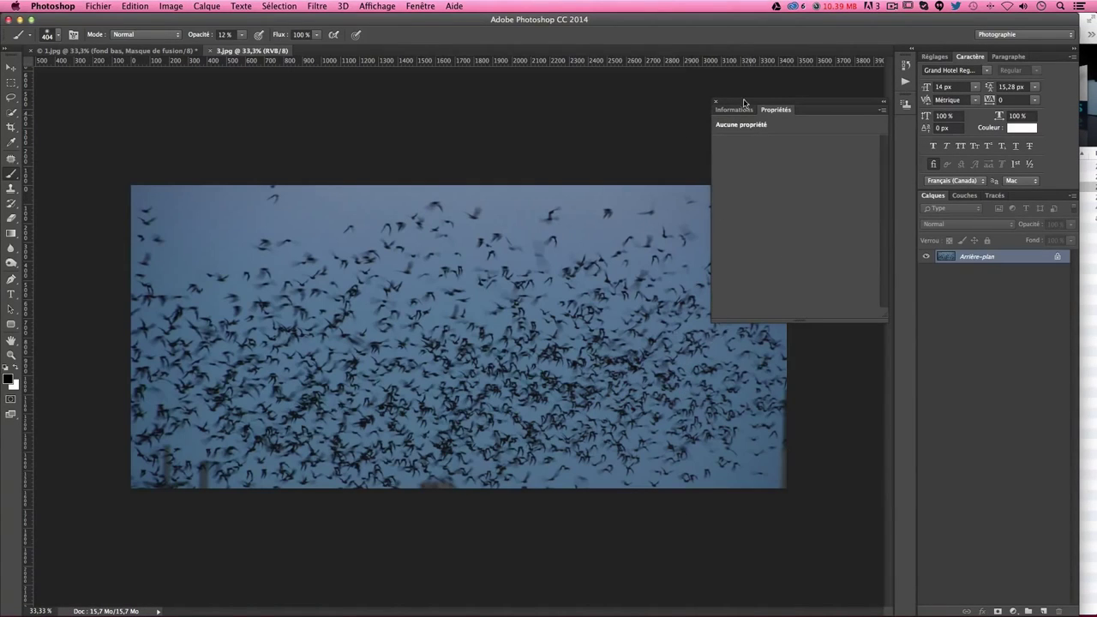
click(715, 103)
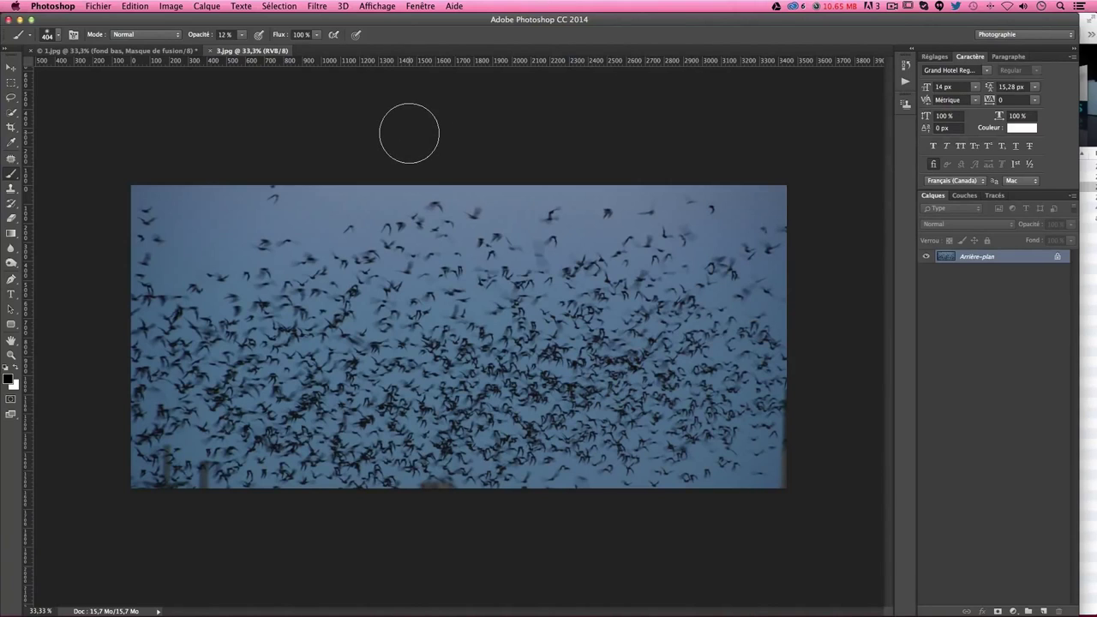
click(275, 8)
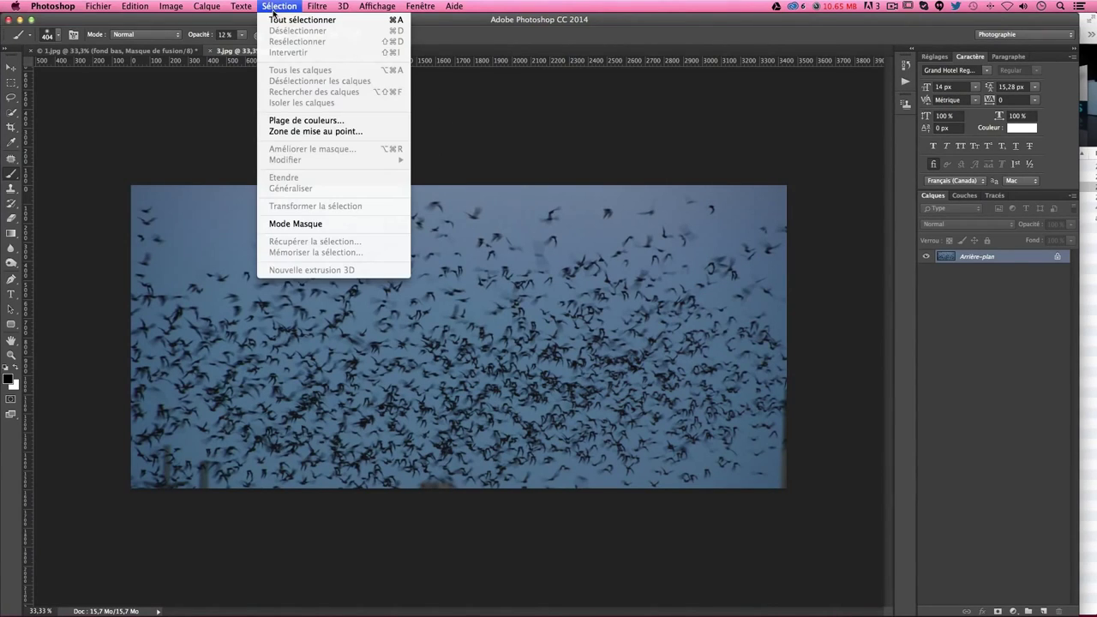
click(301, 120)
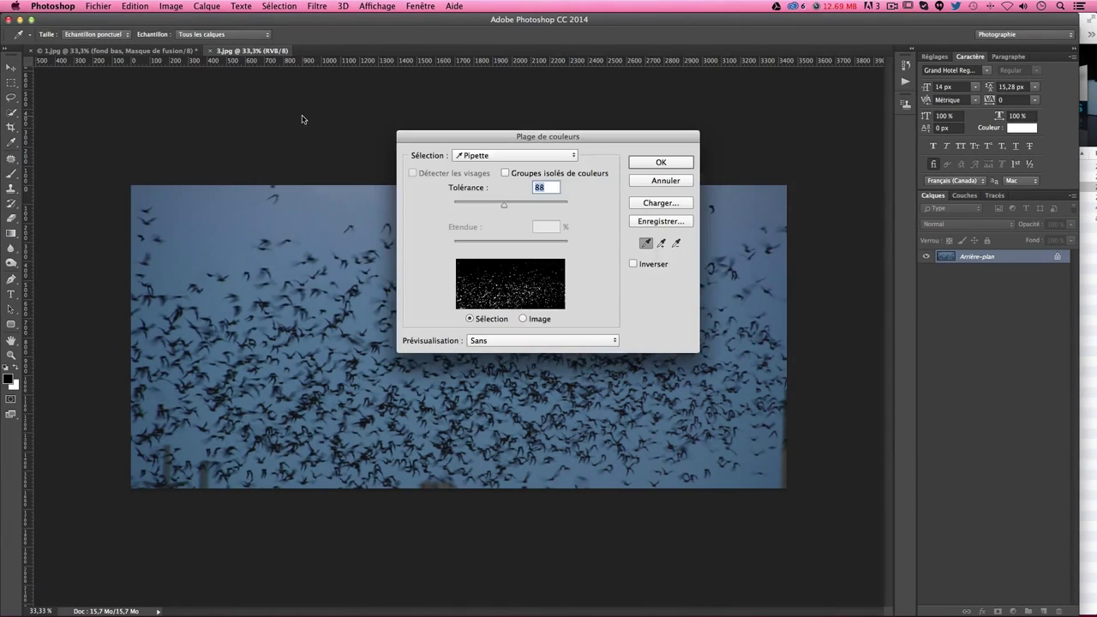
drag(495, 136, 702, 128)
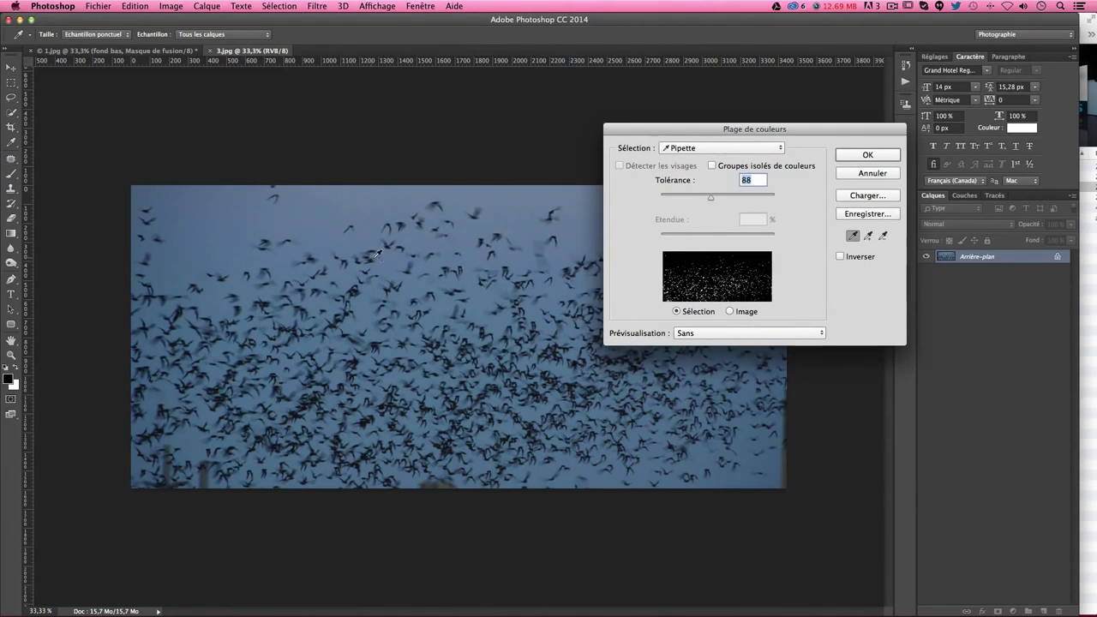
click(315, 241)
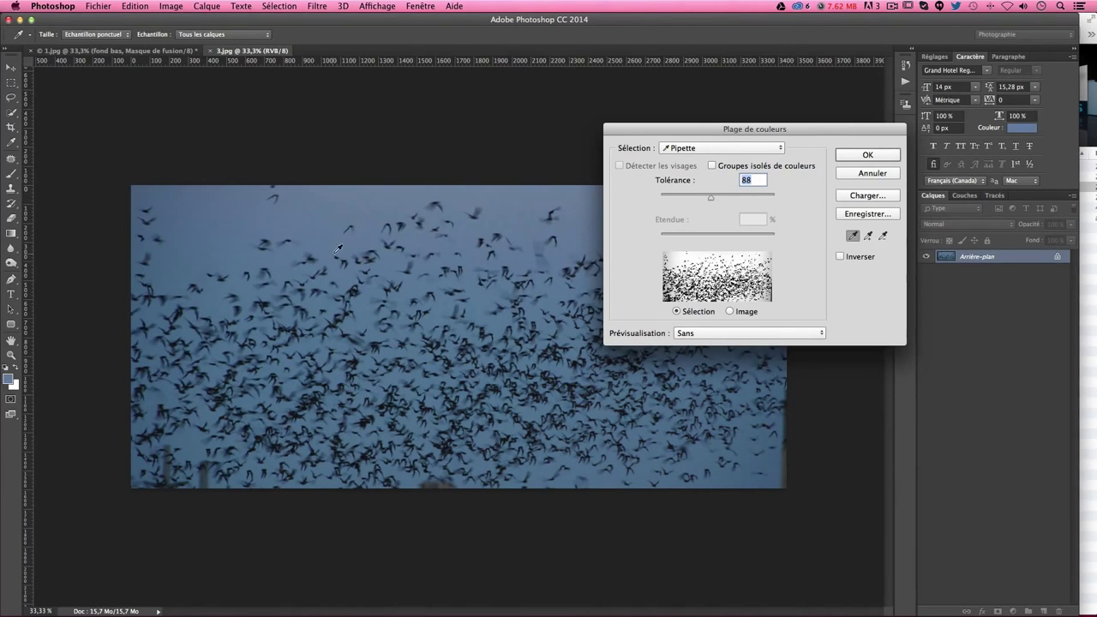
click(340, 248)
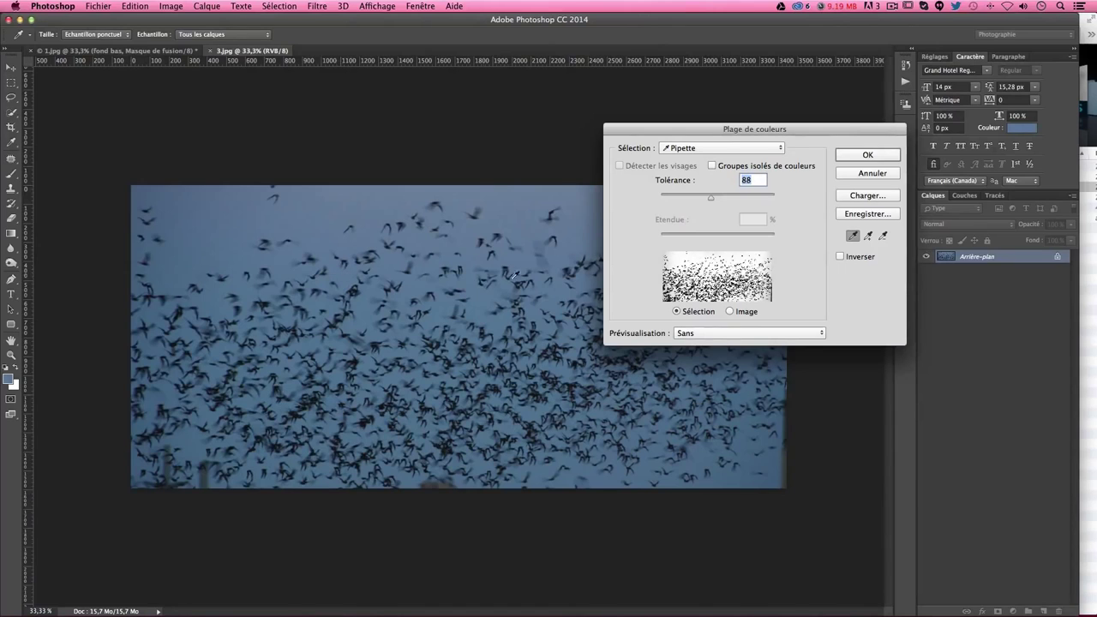
- Set Colour Range fuzziness to 100 and invert the sky selection to select the birds
drag(710, 196, 723, 195)
text(100)
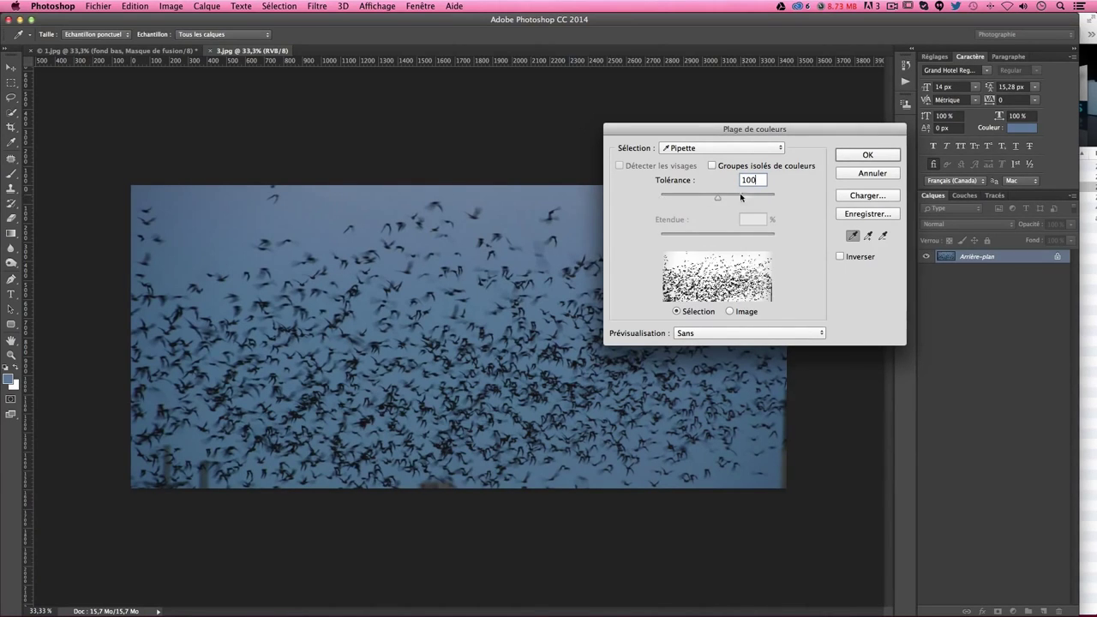
click(850, 157)
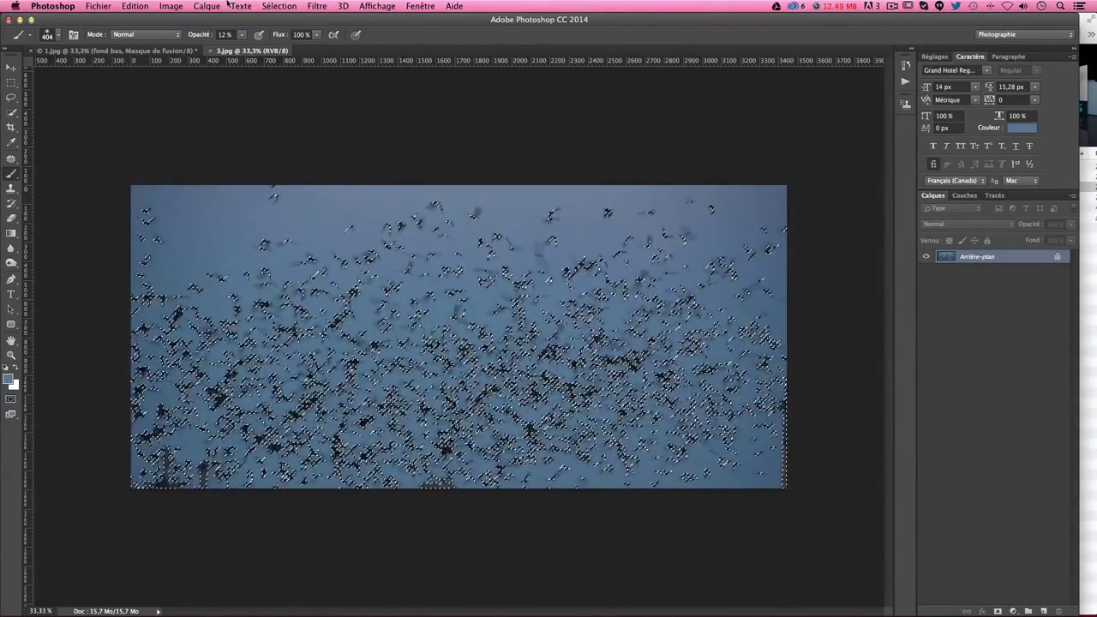
click(279, 6)
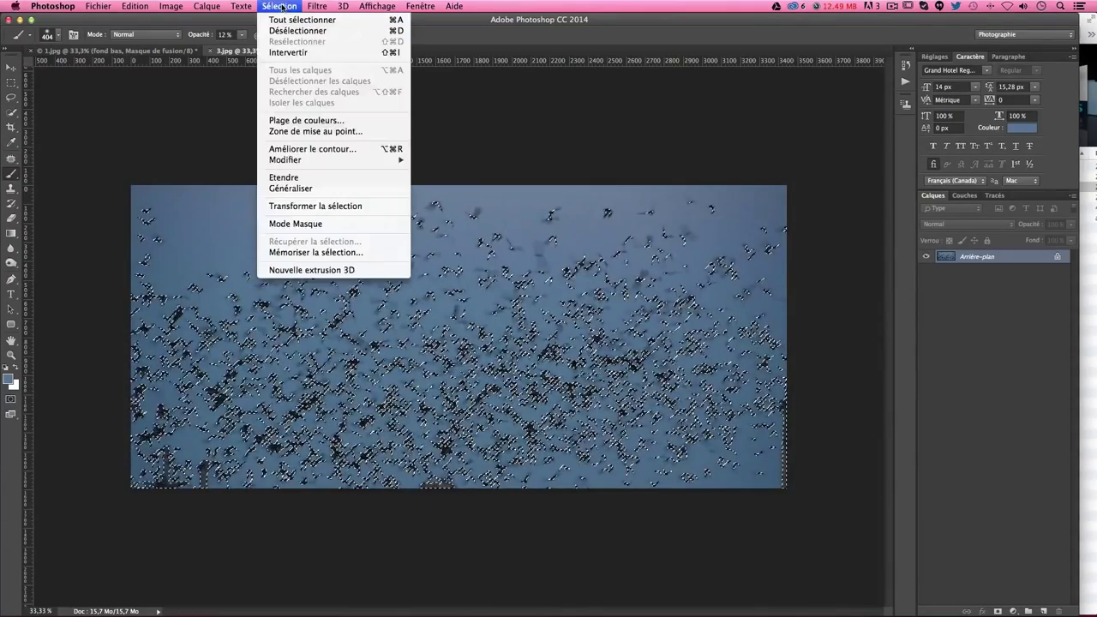
click(300, 52)
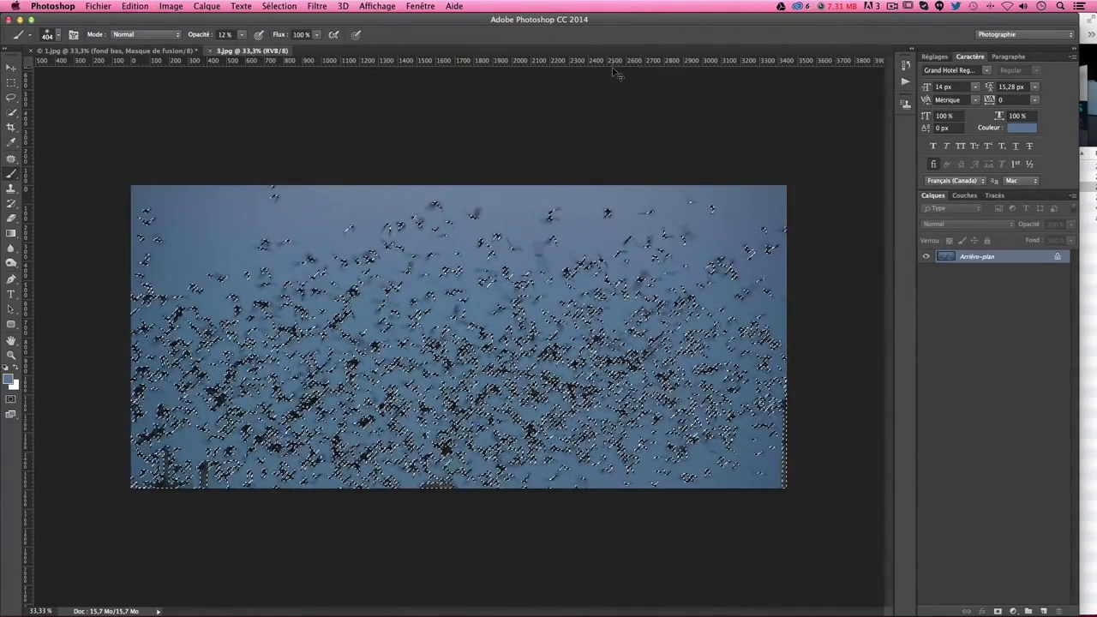
- Paste the birds into 1.jpg as a new layer and move them up over the cloak
click(120, 53)
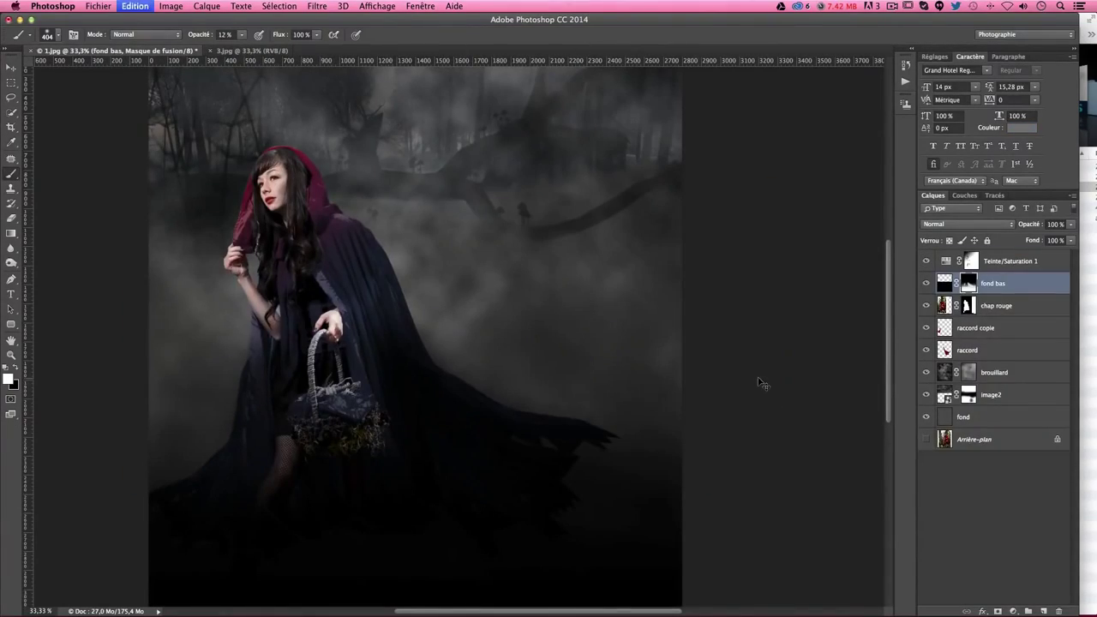
key(ctrl+v)
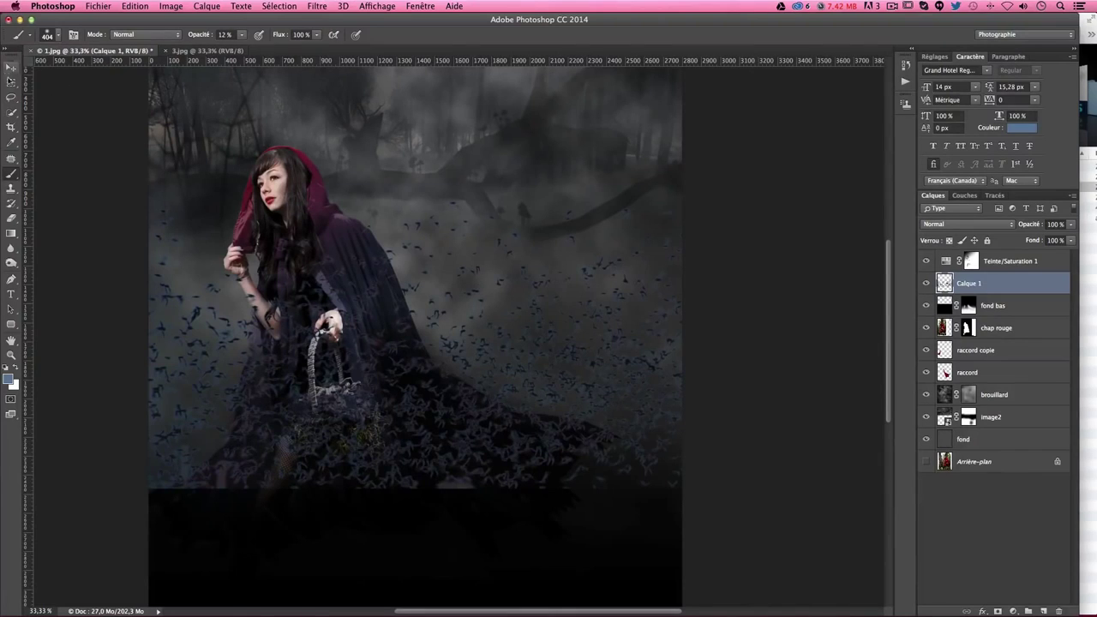
click(10, 72)
mouse_move(381, 247)
mouse_down()
mouse_move(375, 220)
mouse_move(400, 222)
mouse_up()
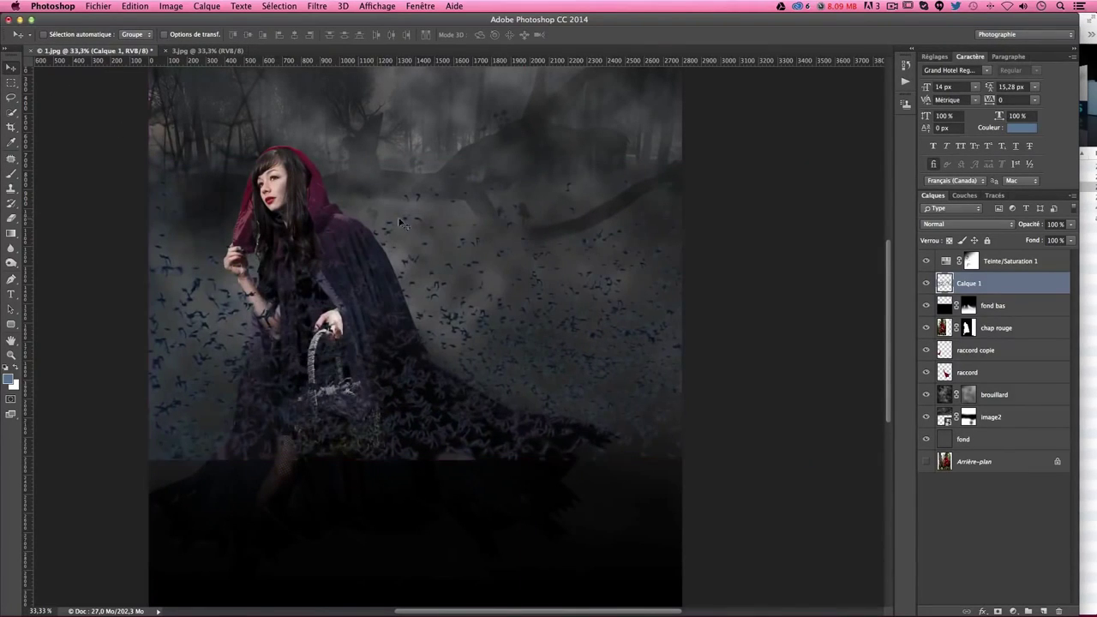
- Give Calque 1 a black Incrustation couleur (colour overlay) layer style
double_click(1019, 287)
mouse_move(642, 124)
mouse_down()
mouse_move(759, 130)
mouse_move(837, 153)
mouse_up()
click(595, 276)
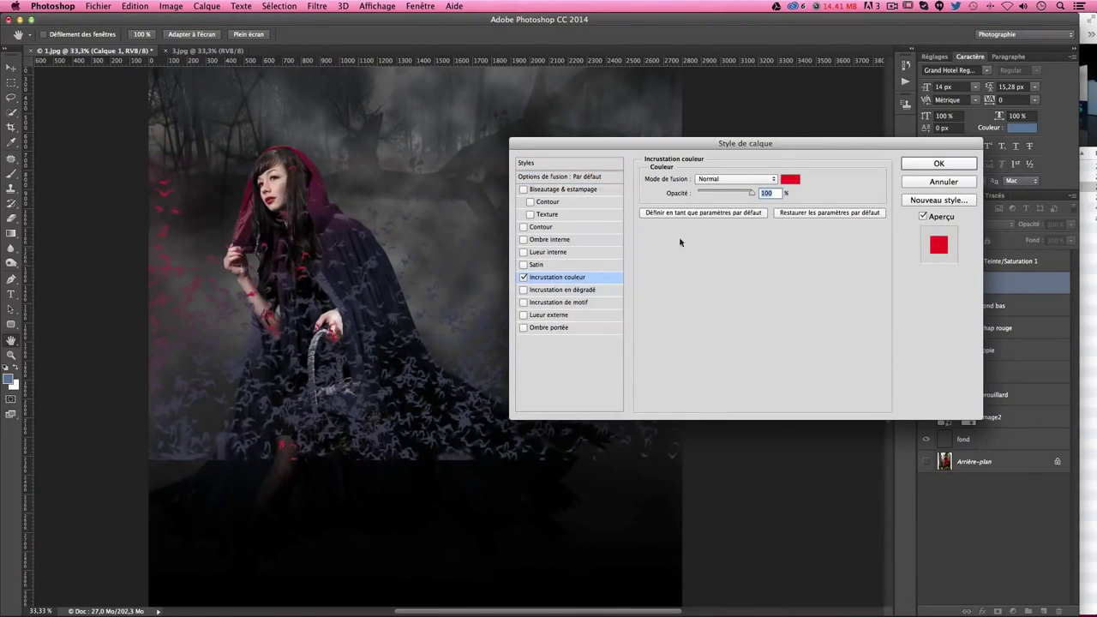
click(790, 180)
drag(687, 296, 658, 365)
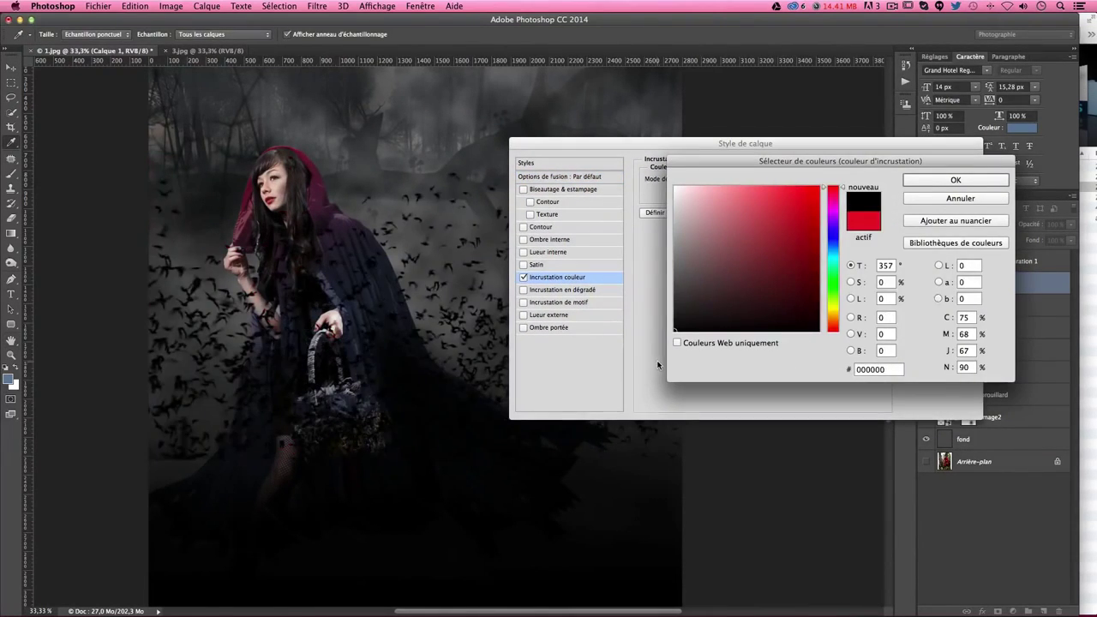
key(Return)
key(Return)
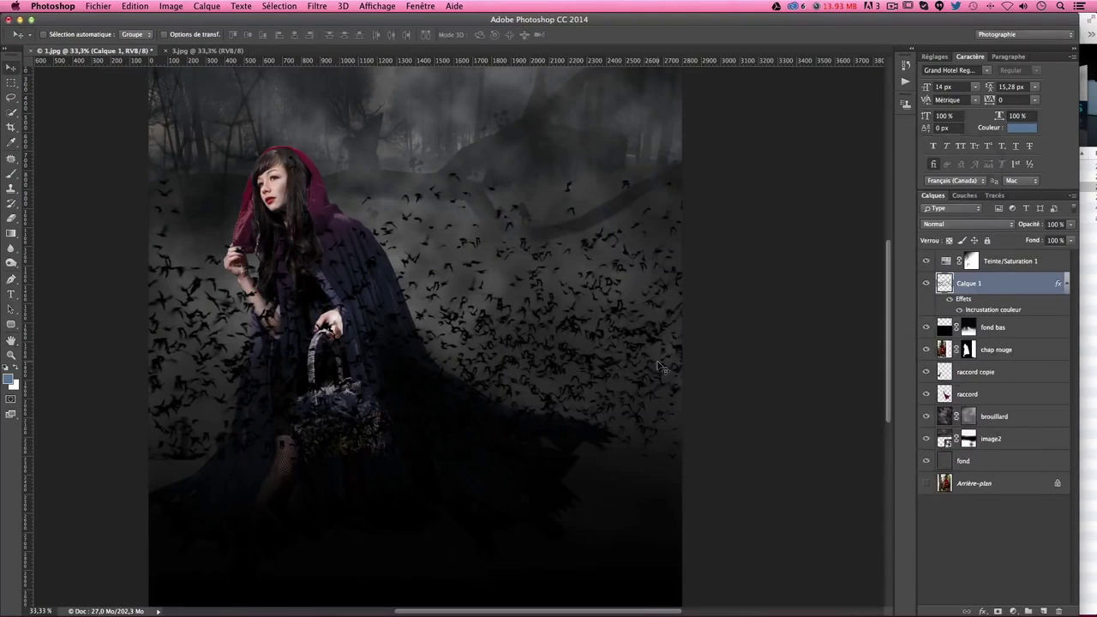
- Reposition the black bats and rename their layer chauvs1
mouse_move(659, 367)
mouse_down()
mouse_move(499, 246)
mouse_move(514, 223)
mouse_move(473, 136)
mouse_move(455, 236)
mouse_up()
scroll(722, 350, down, 2)
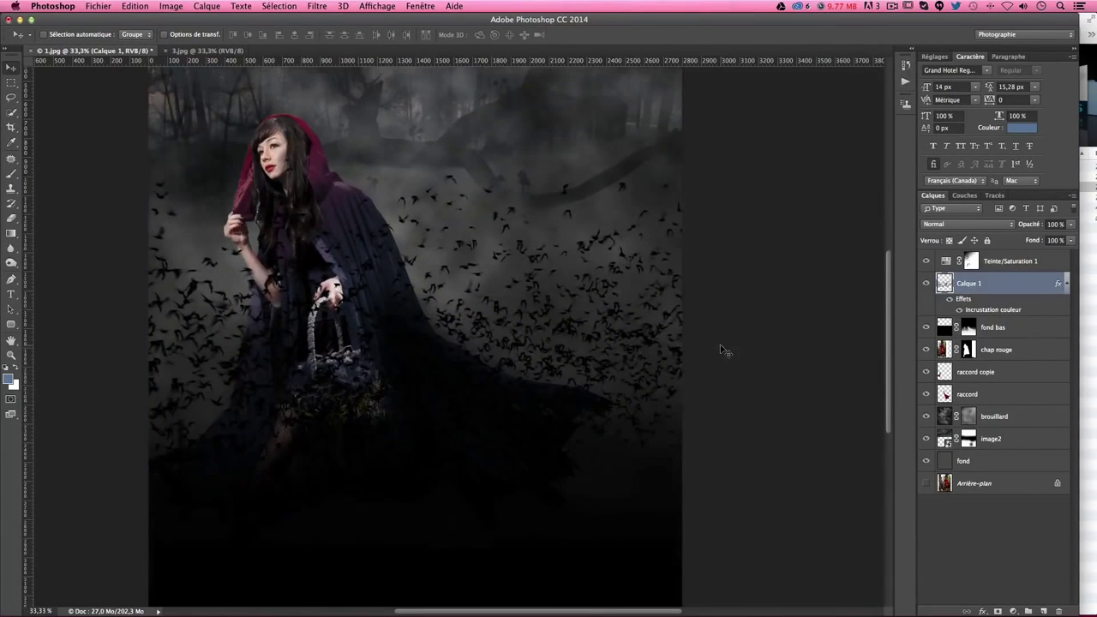
scroll(574, 355, up, 2)
text(chauve)
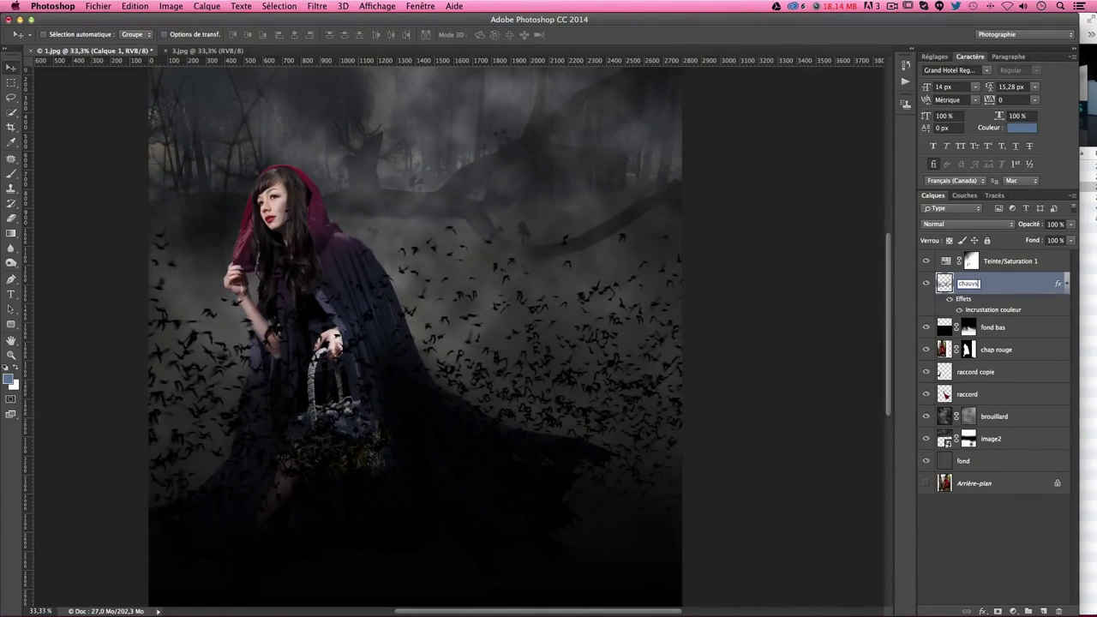
text(1)
key(Return)
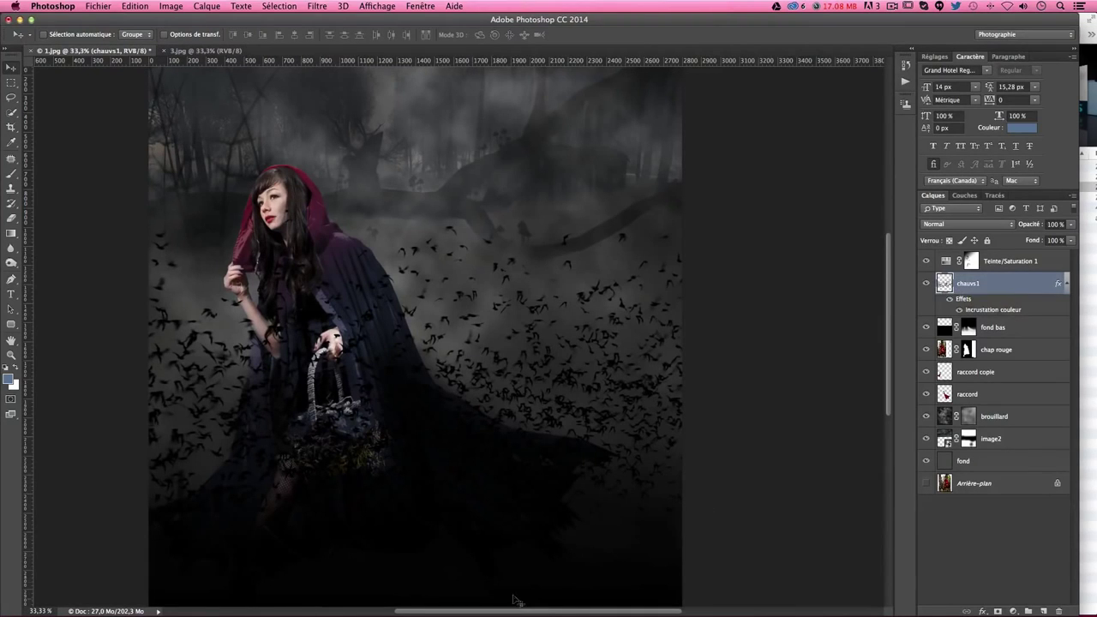
- Stack chauvs1 beneath the chap rouge layer, comparing both layer orders
scroll(403, 350, up, 1)
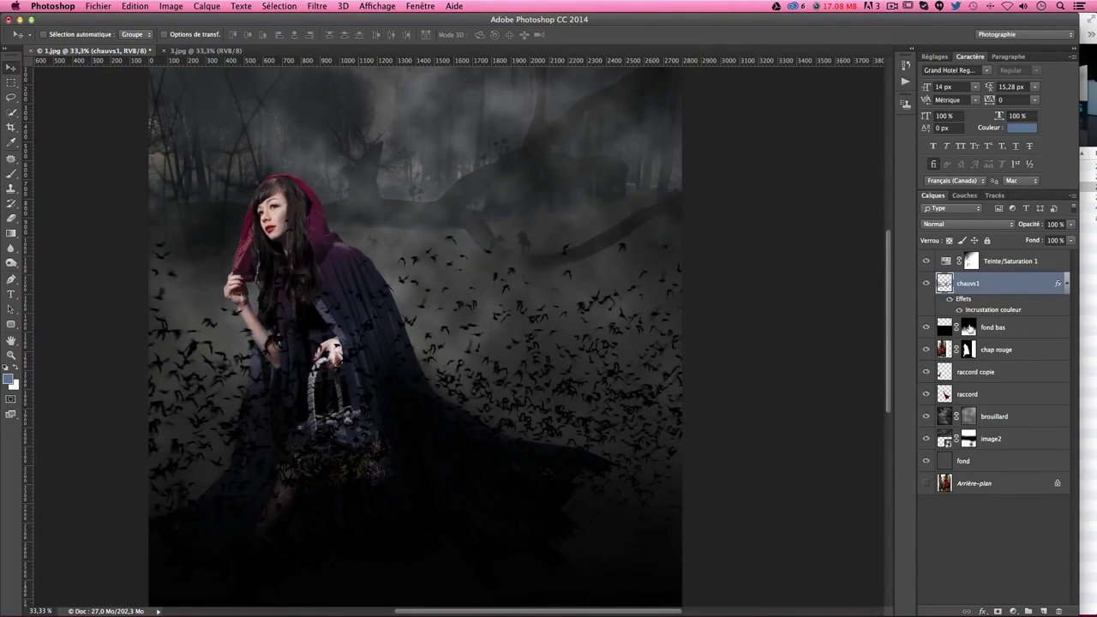
drag(1004, 301, 996, 365)
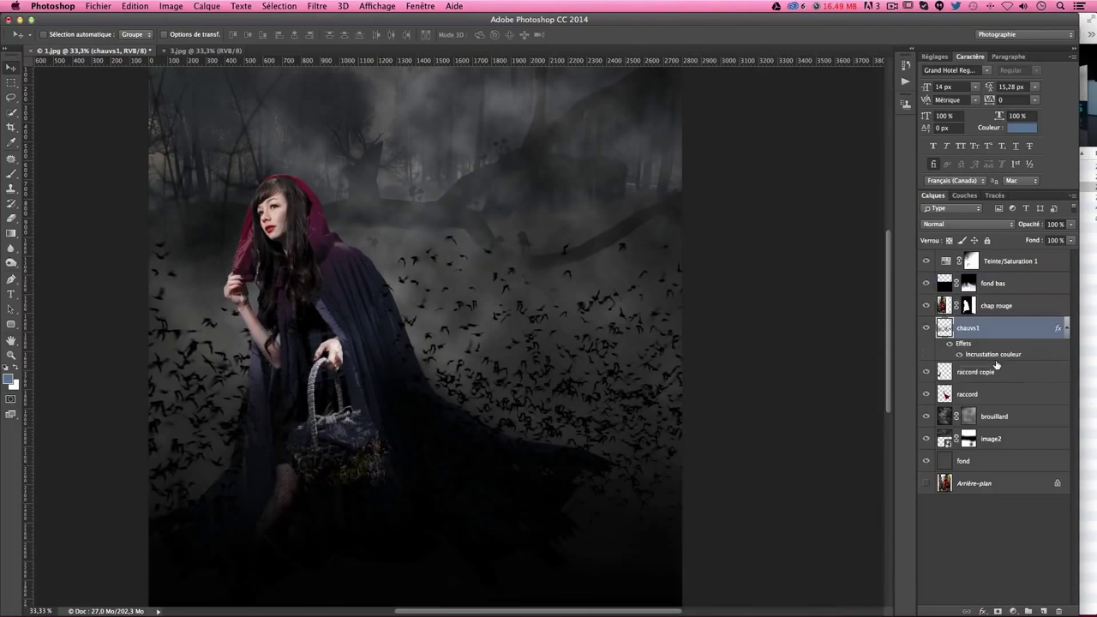
scroll(656, 515, down, 2)
key(ctrl+z)
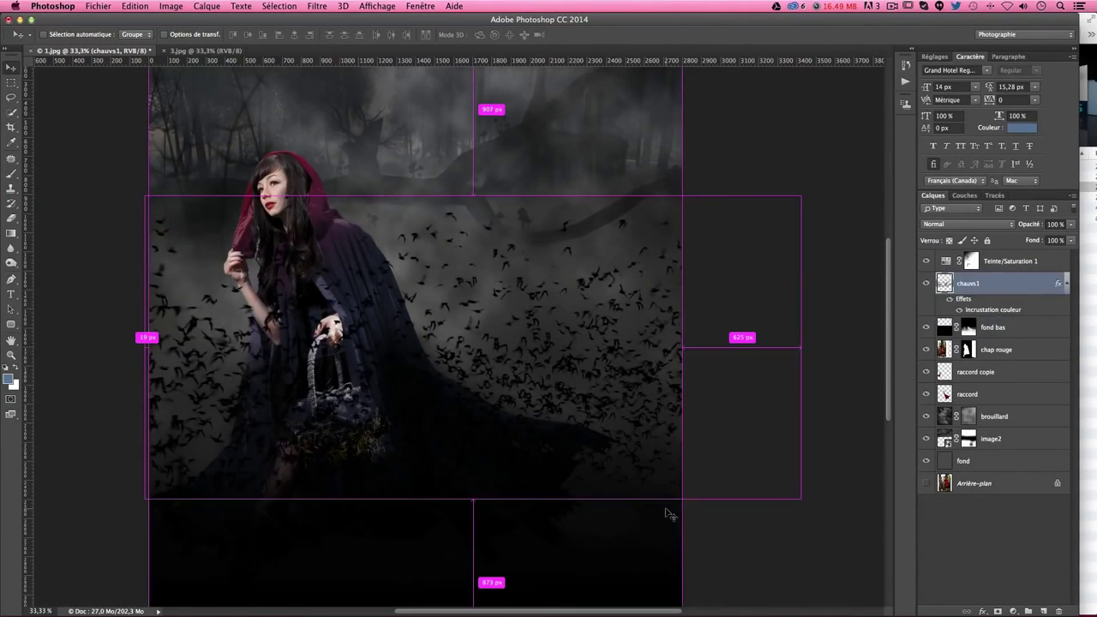
key(ctrl+z)
key(ctrl+z)
key(ctrl+z)
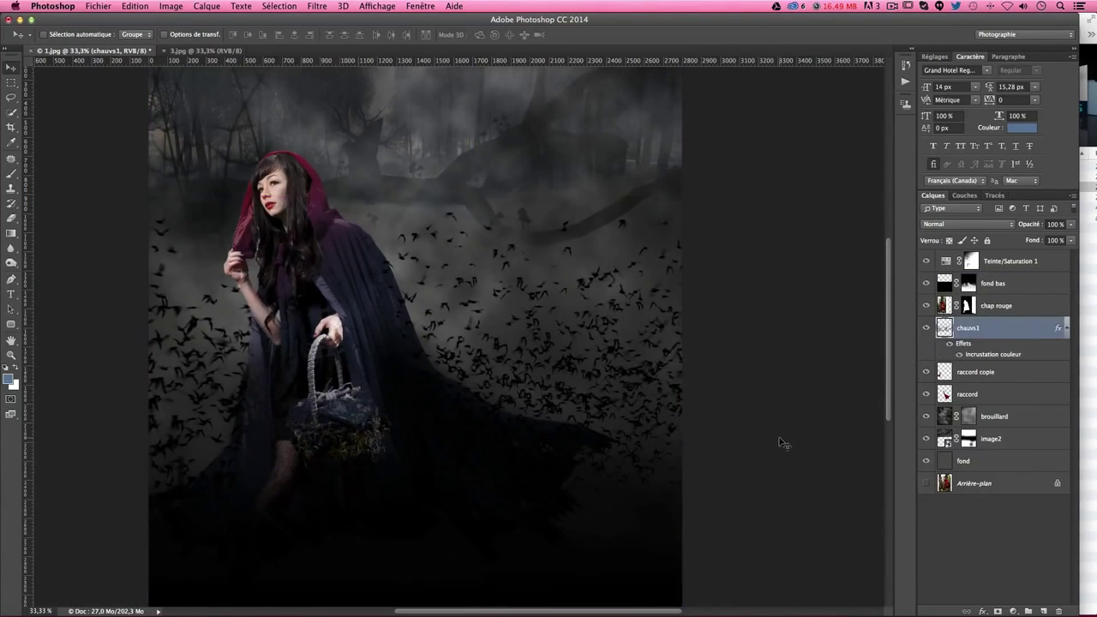
scroll(769, 420, down, 5)
scroll(756, 514, up, 9)
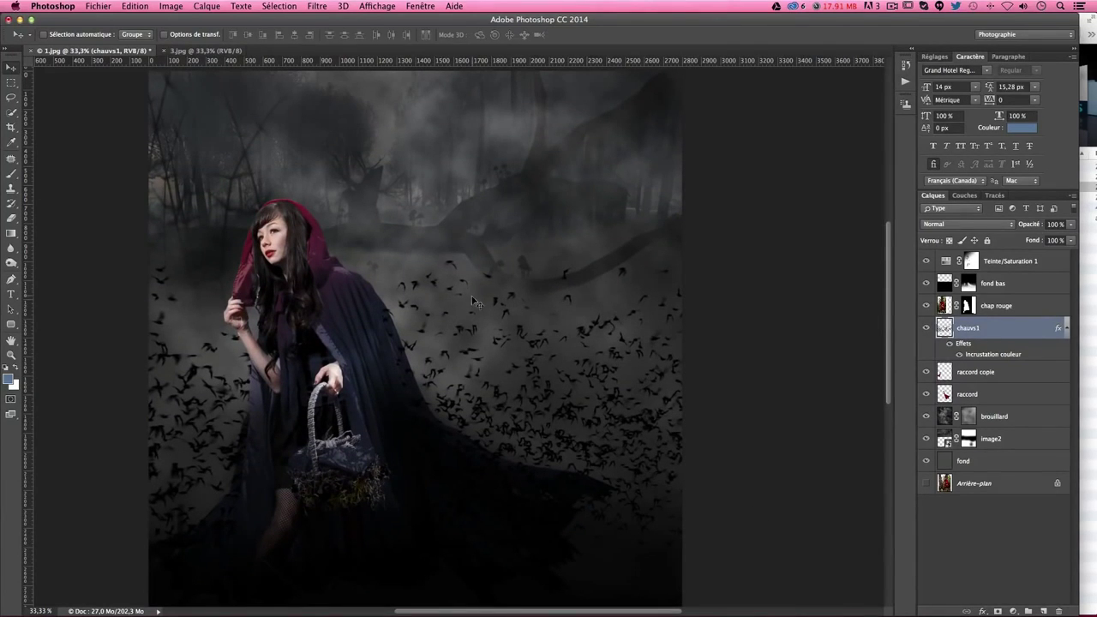
scroll(703, 433, down, 2)
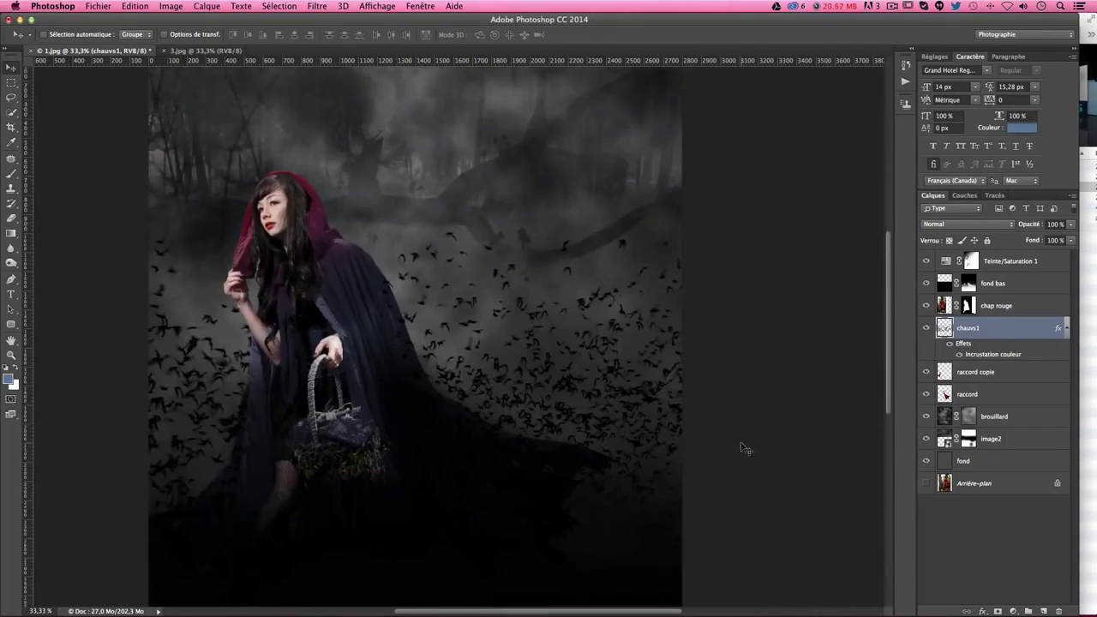
scroll(724, 427, up, 3)
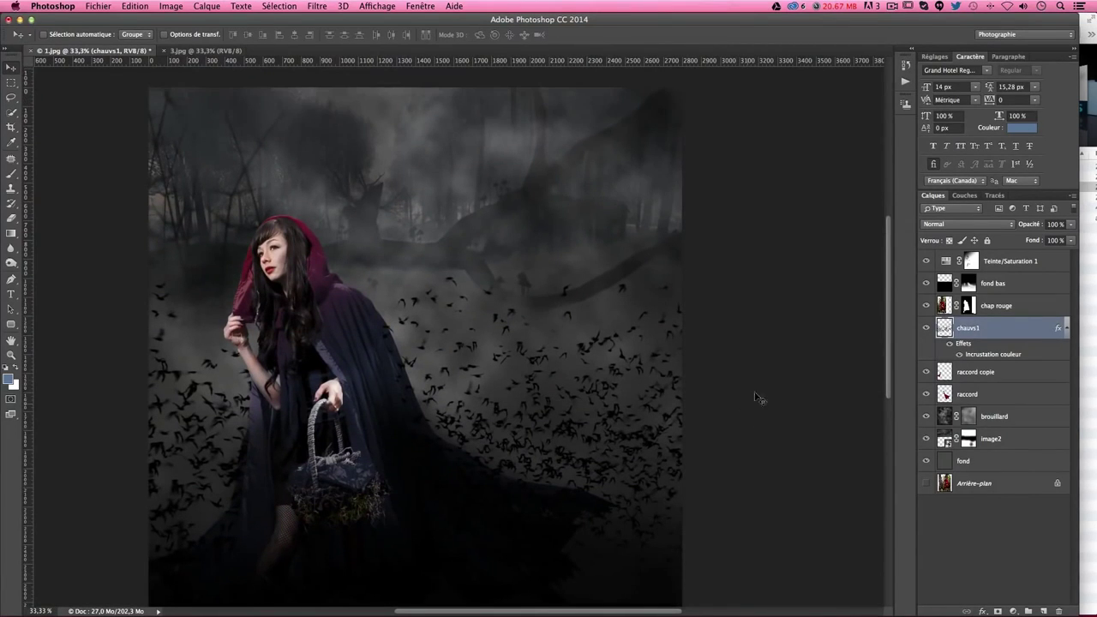
scroll(757, 397, down, 3)
- Open 4.jpg from the compositing-chap-rouge folder with Photoshop CC 2014, accepting the profile dialog
click(1091, 247)
click(949, 178)
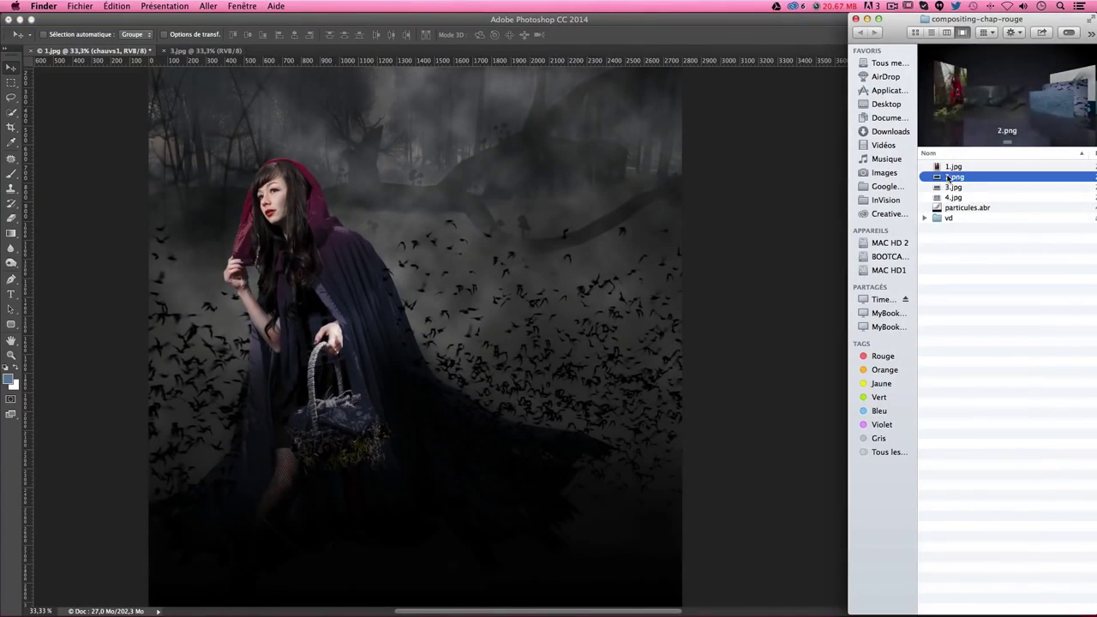
click(952, 187)
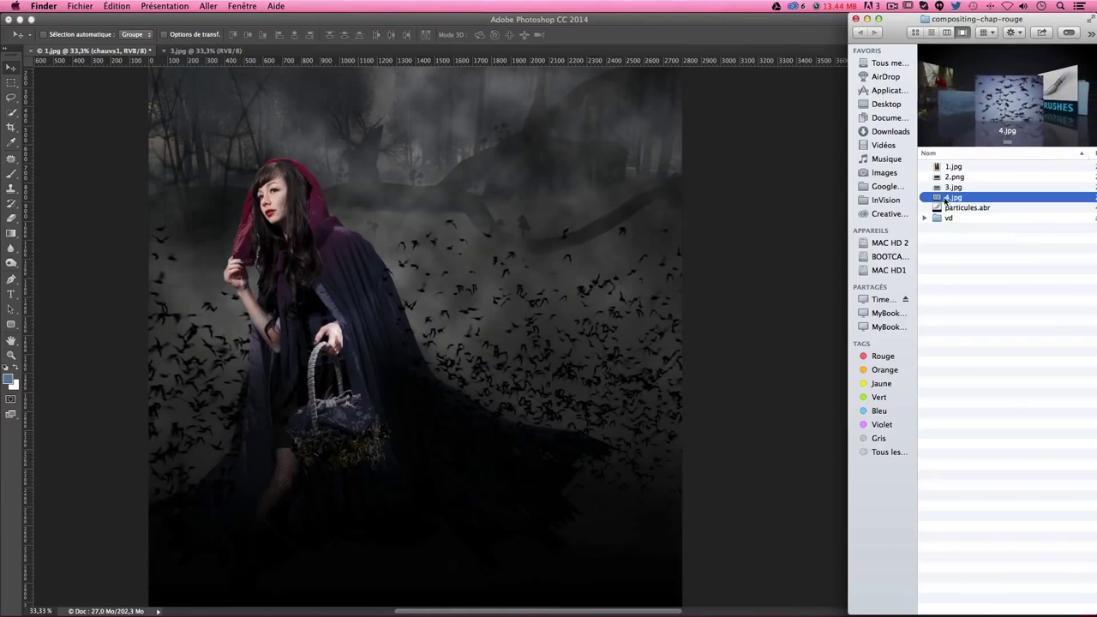
right_click(949, 198)
mouse_move(862, 214)
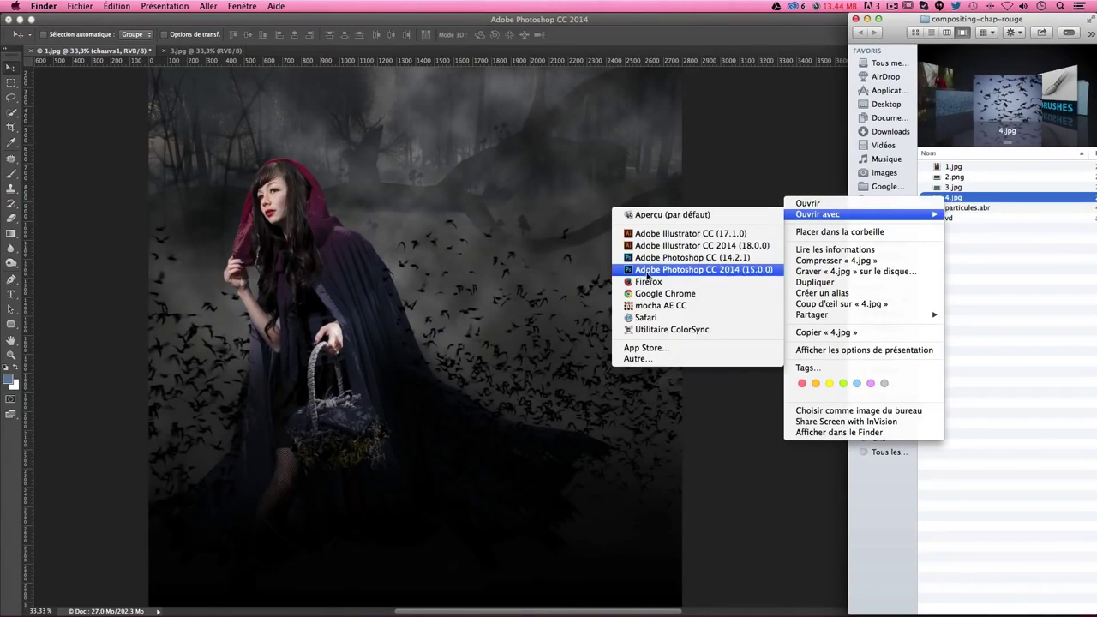
click(651, 271)
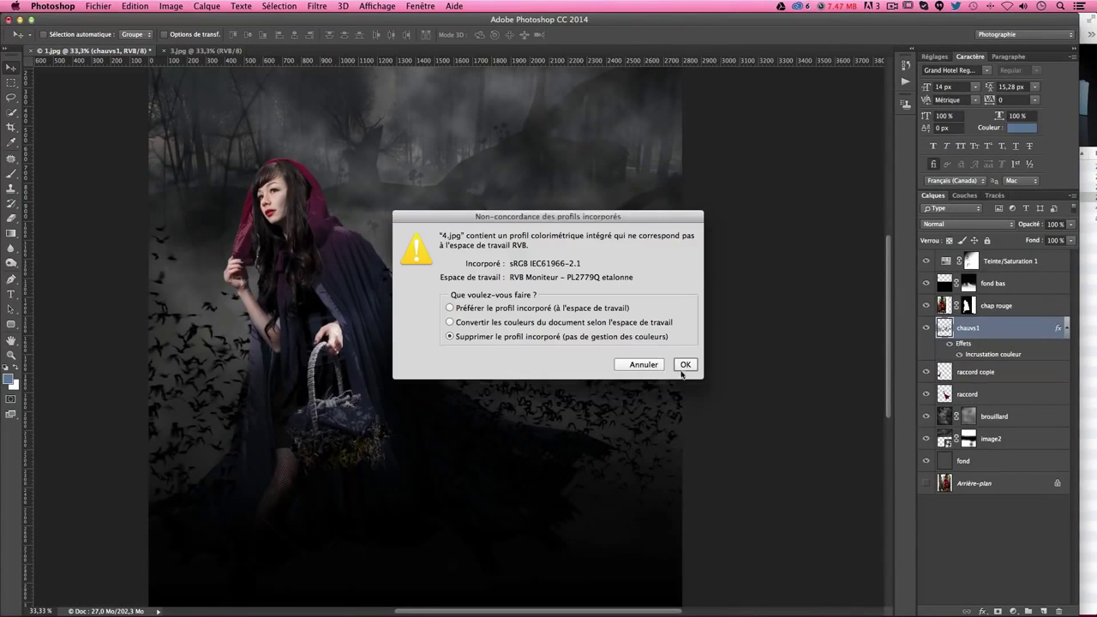
click(686, 366)
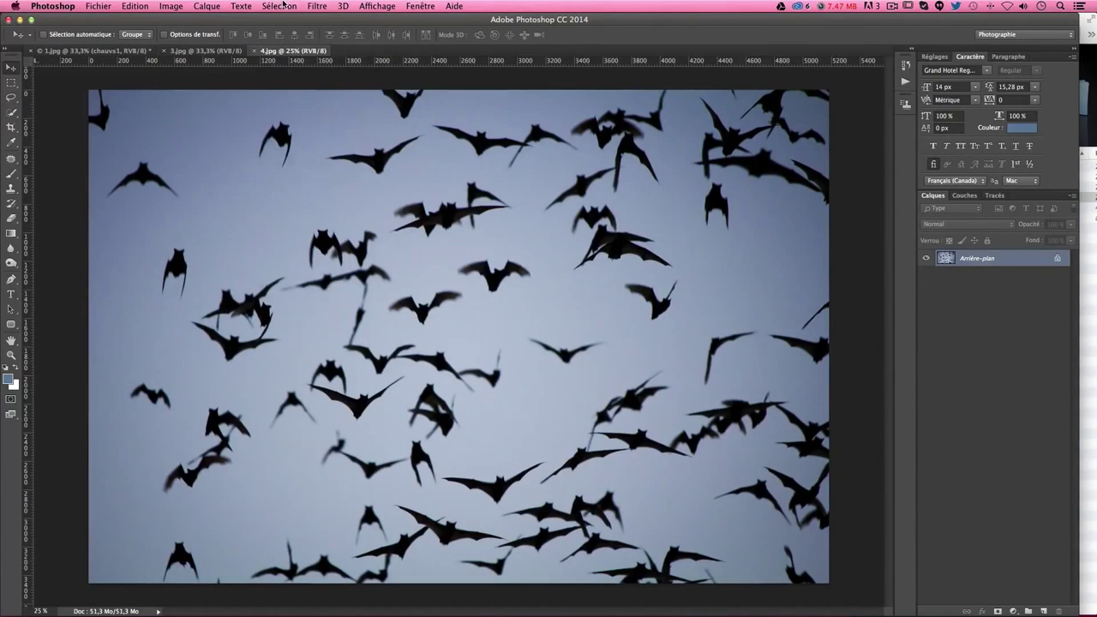
- Try a Colour Range selection of the sky in 4.jpg, then deselect it
click(283, 5)
click(306, 131)
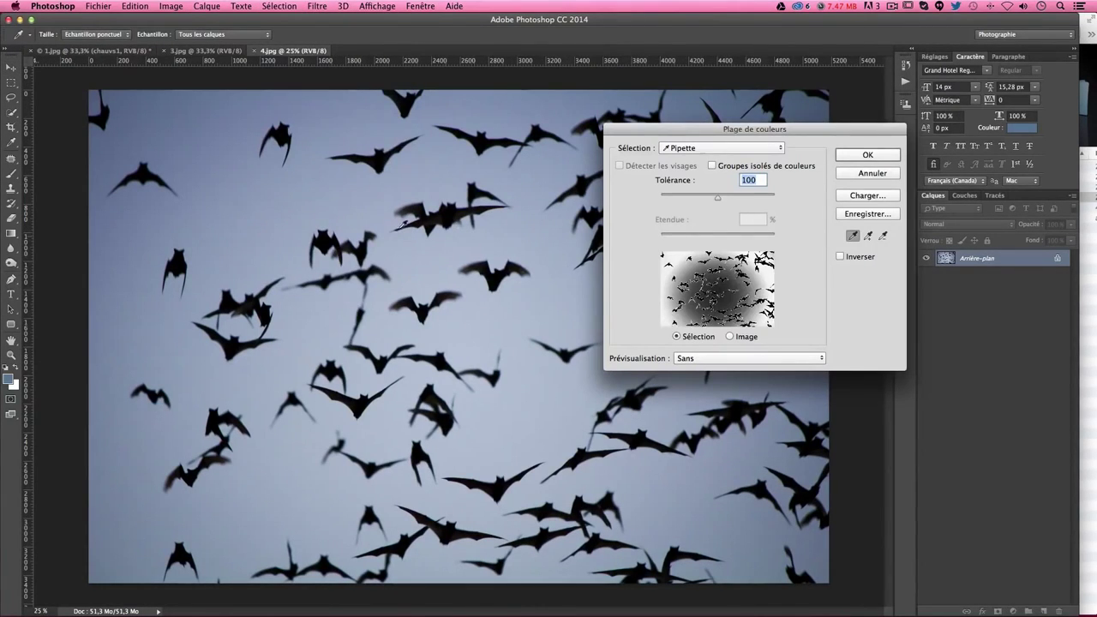
mouse_move(403, 224)
mouse_down()
mouse_move(196, 131)
mouse_move(263, 210)
mouse_up()
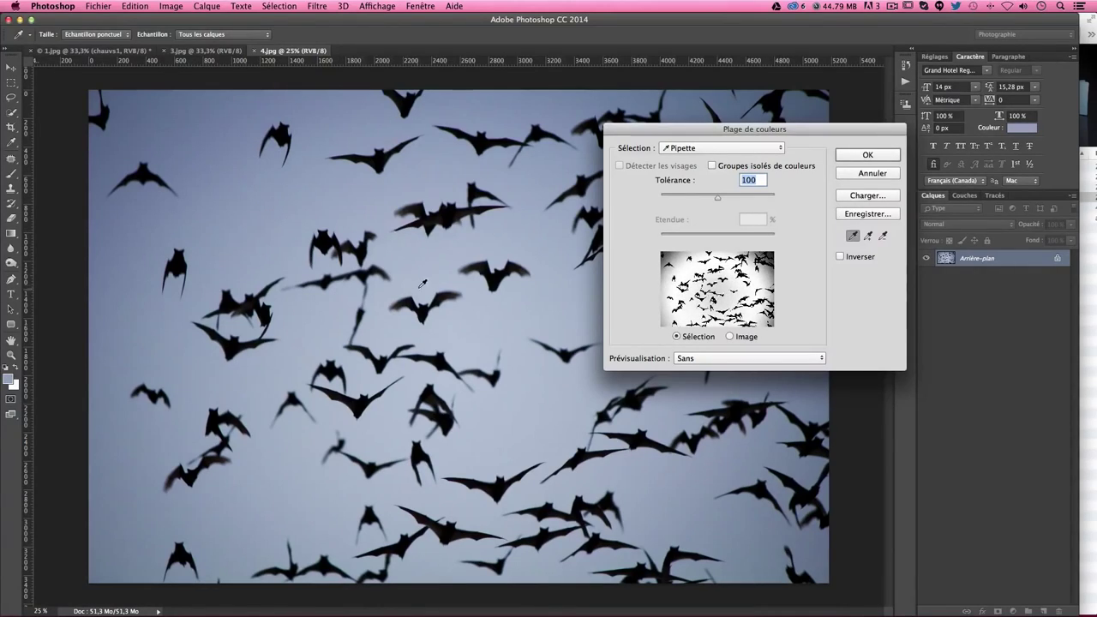
click(867, 155)
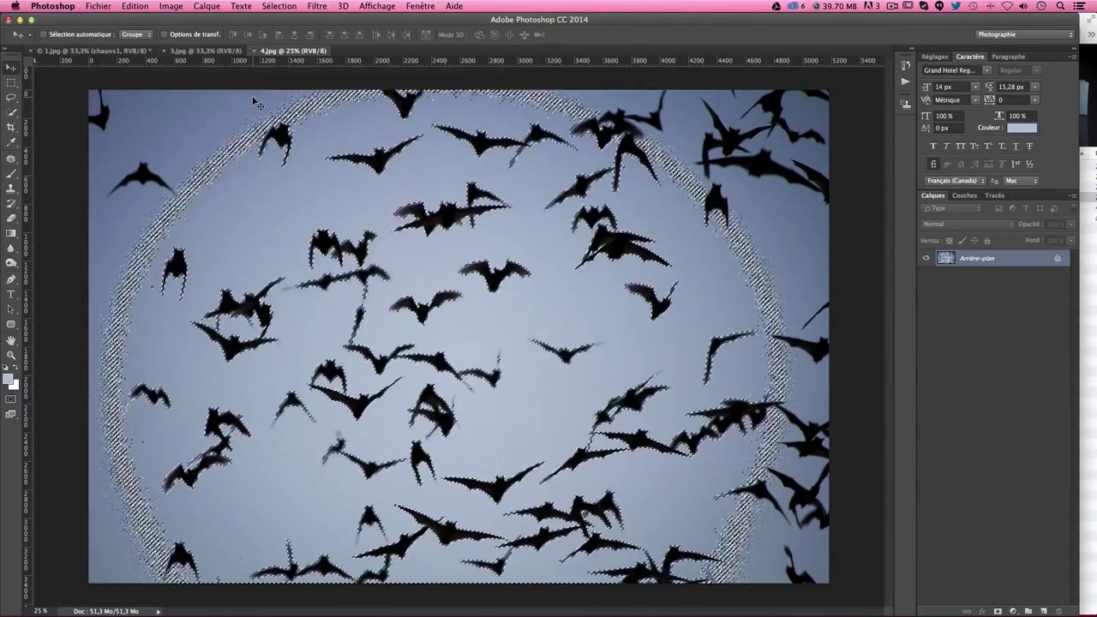
key(super+d)
- Select the bats with Colour Range at tolerance 50, copy them, and return to 1.jpg
click(280, 6)
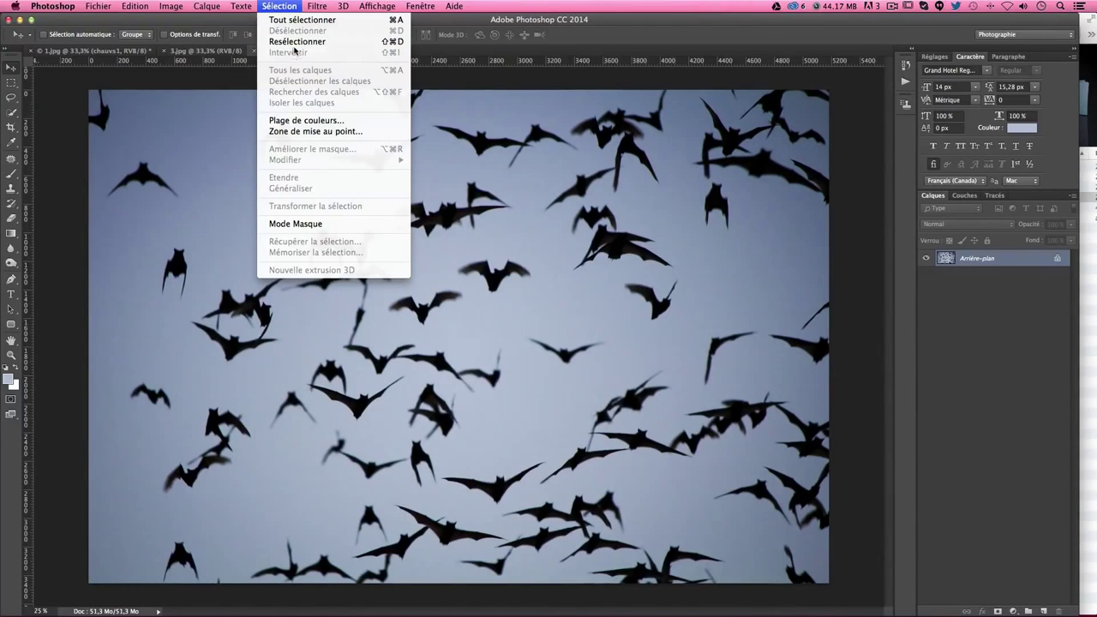
click(300, 120)
click(440, 218)
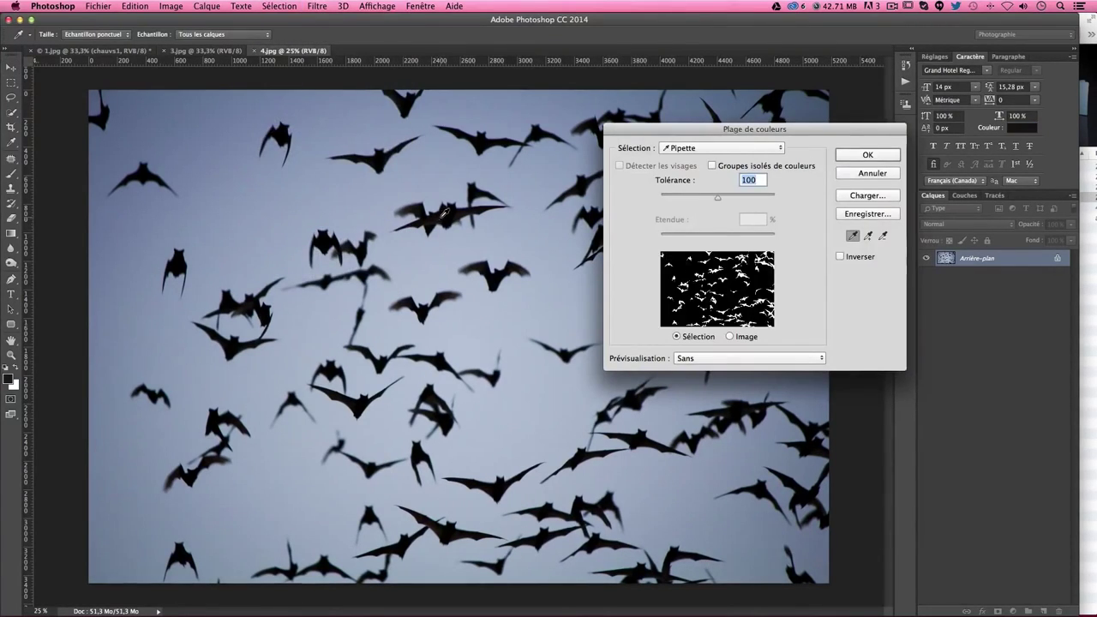
click(378, 157)
text(50)
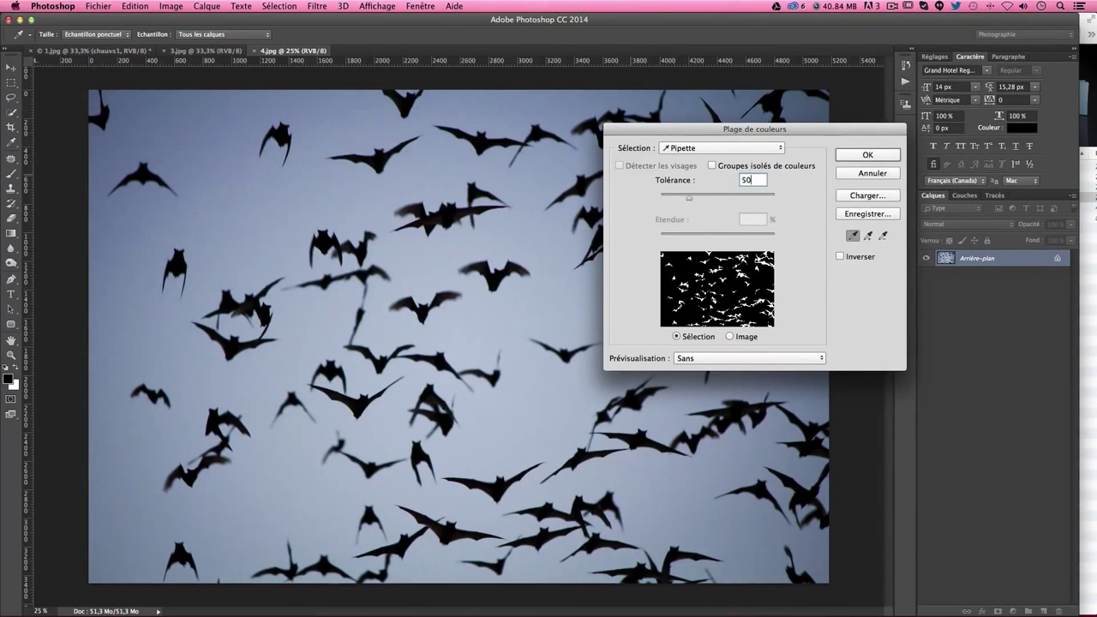
key(Return)
key(v)
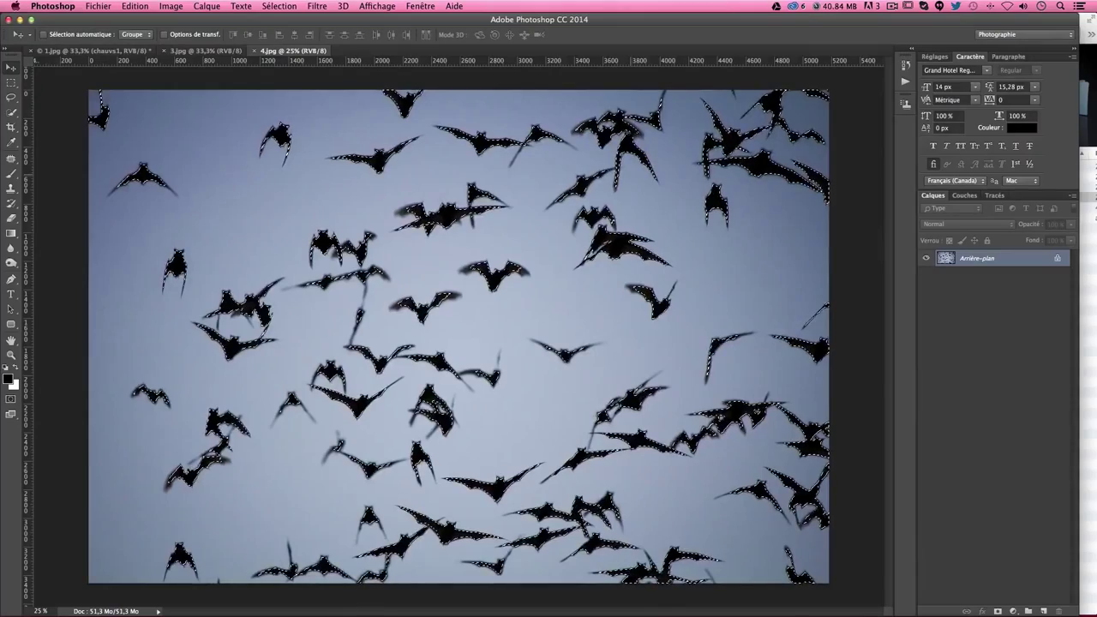
click(135, 6)
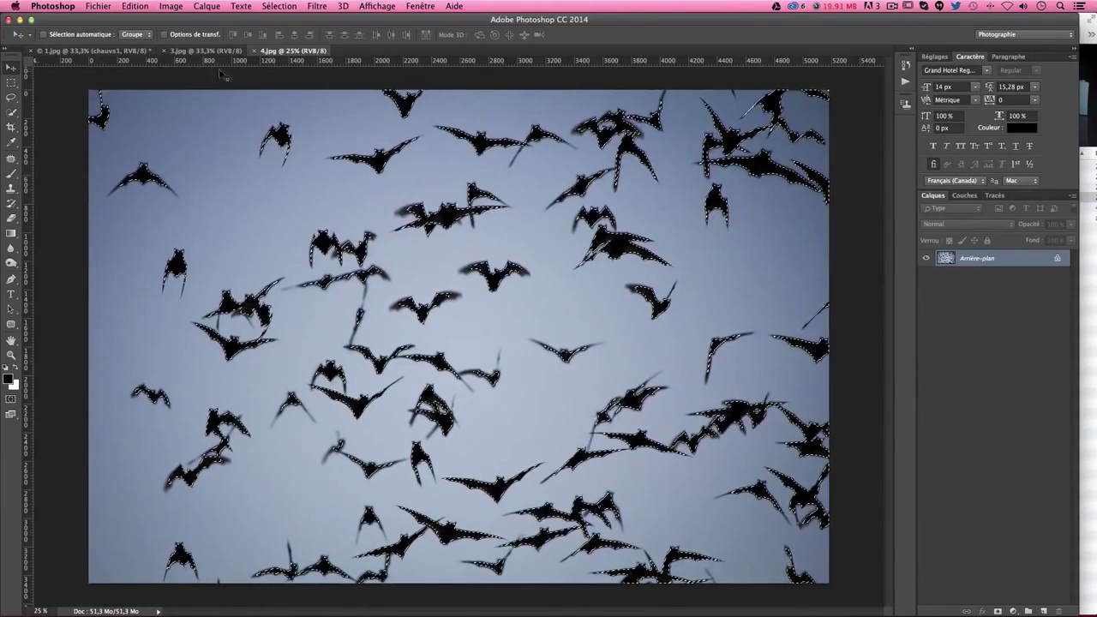
click(86, 51)
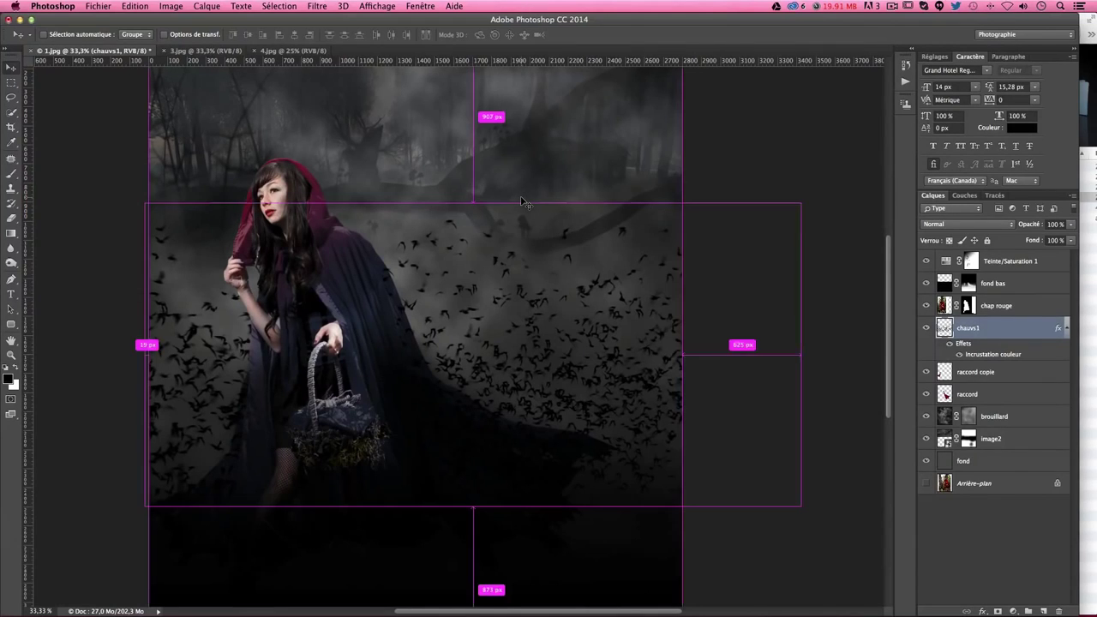
- Paste the bats as a new layer and save the composition as tuto.psd
key(ctrl+v)
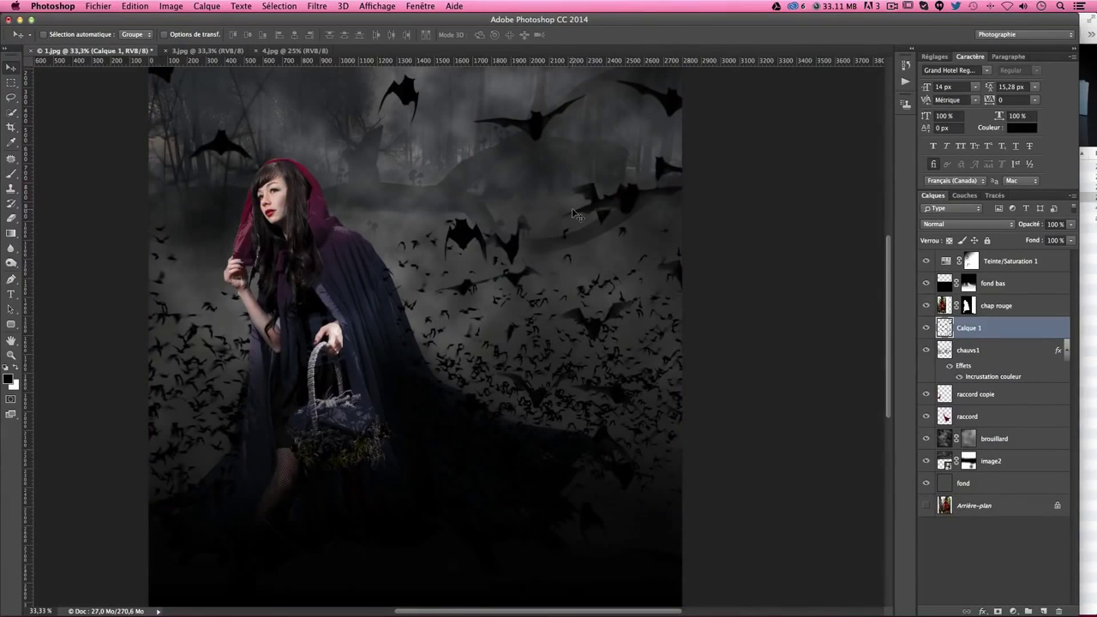
key(ctrl+shift+s)
text(tuto.psd)
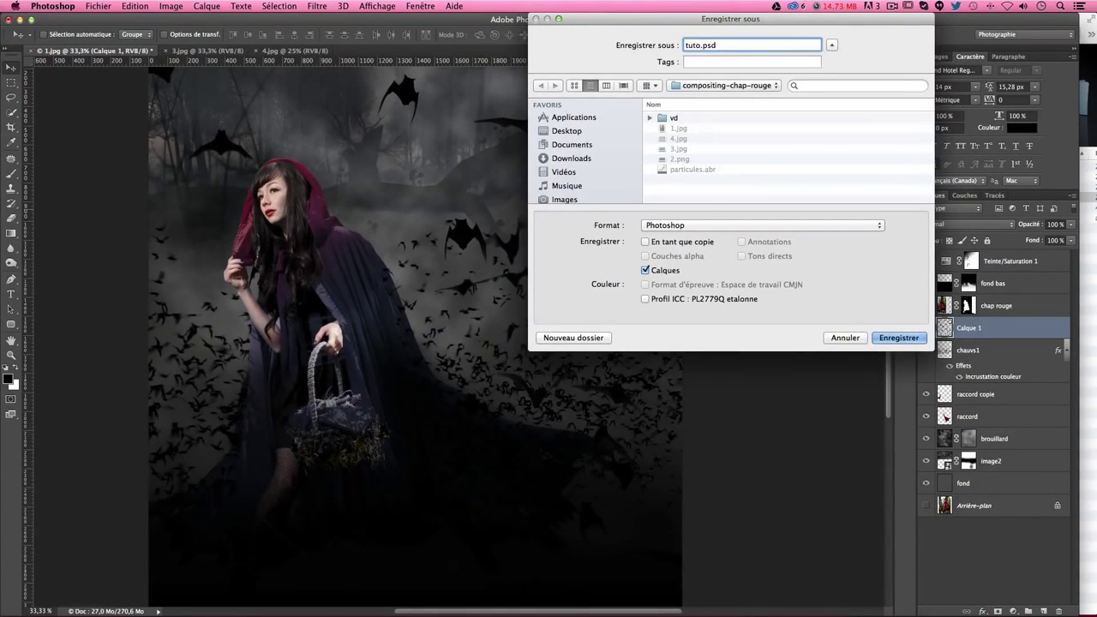
key(Return)
key(Return)
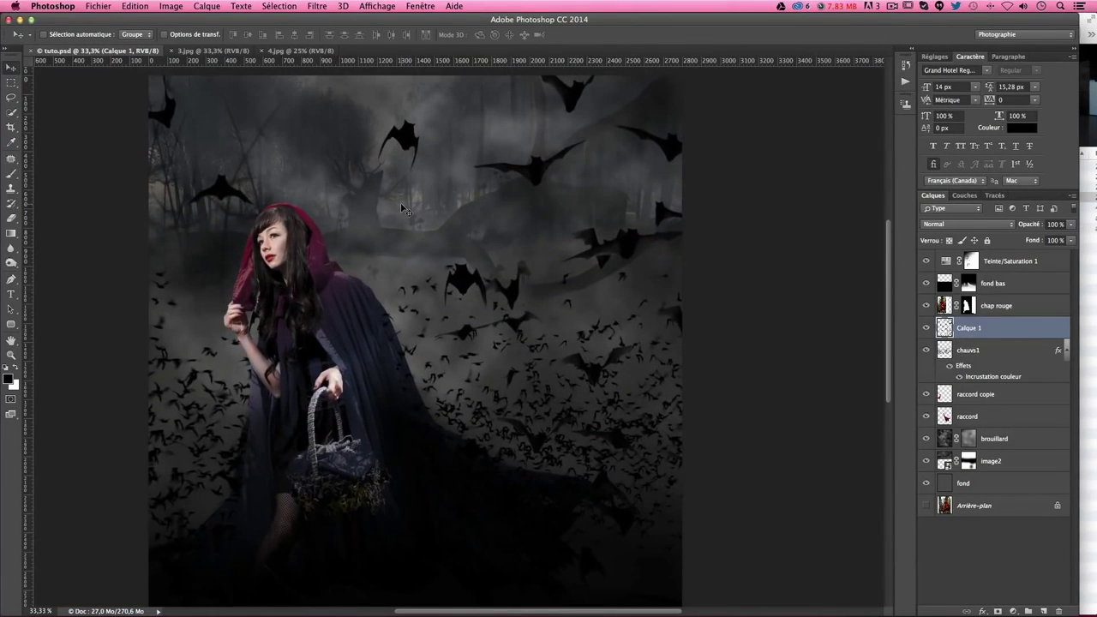
- Free-transform the bats down to about 54% and position them over the scene
key(ctrl+t)
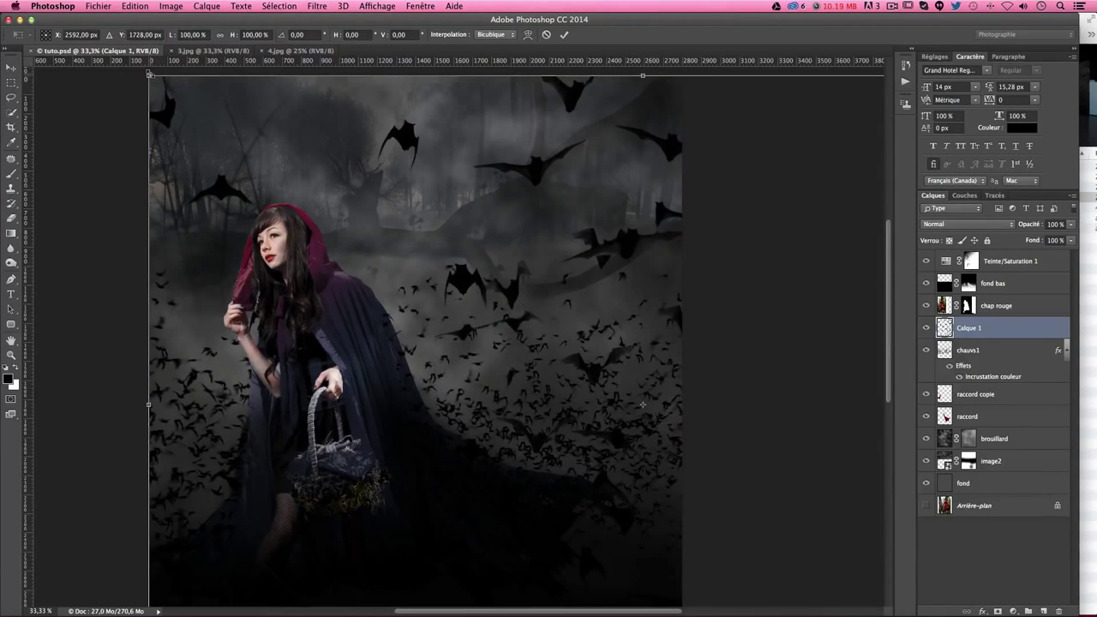
drag(150, 75, 424, 302)
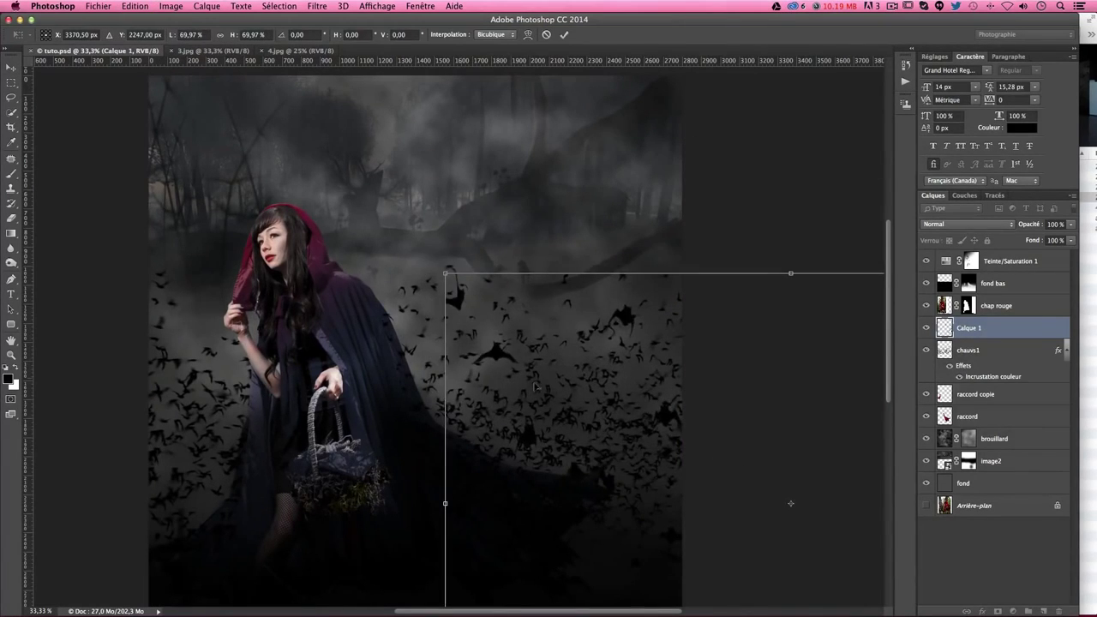
drag(537, 387, 217, 307)
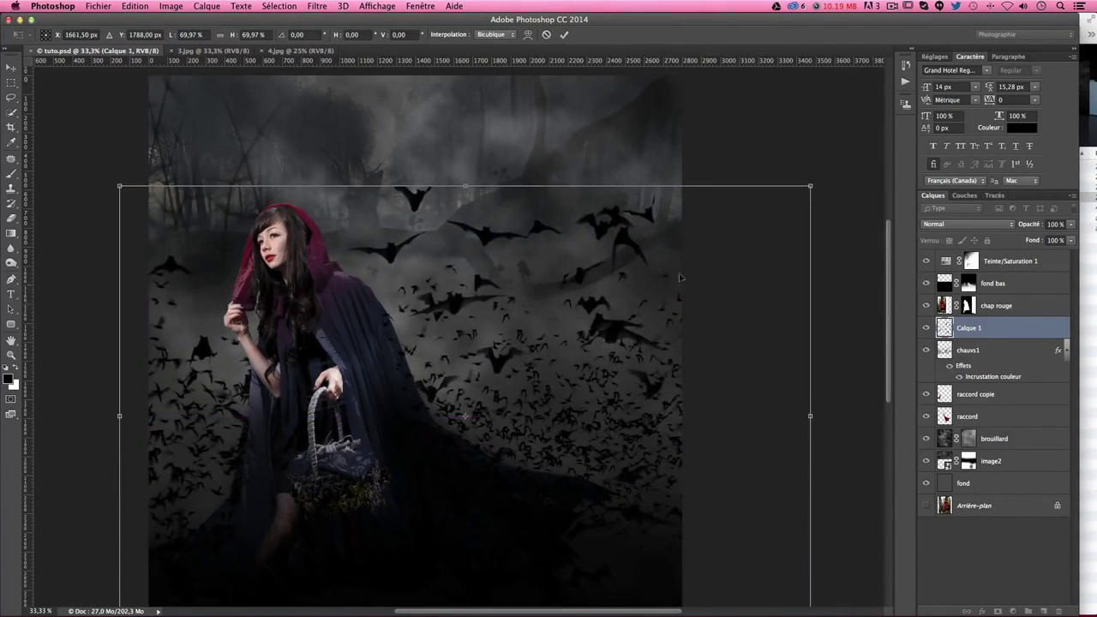
drag(814, 186, 691, 286)
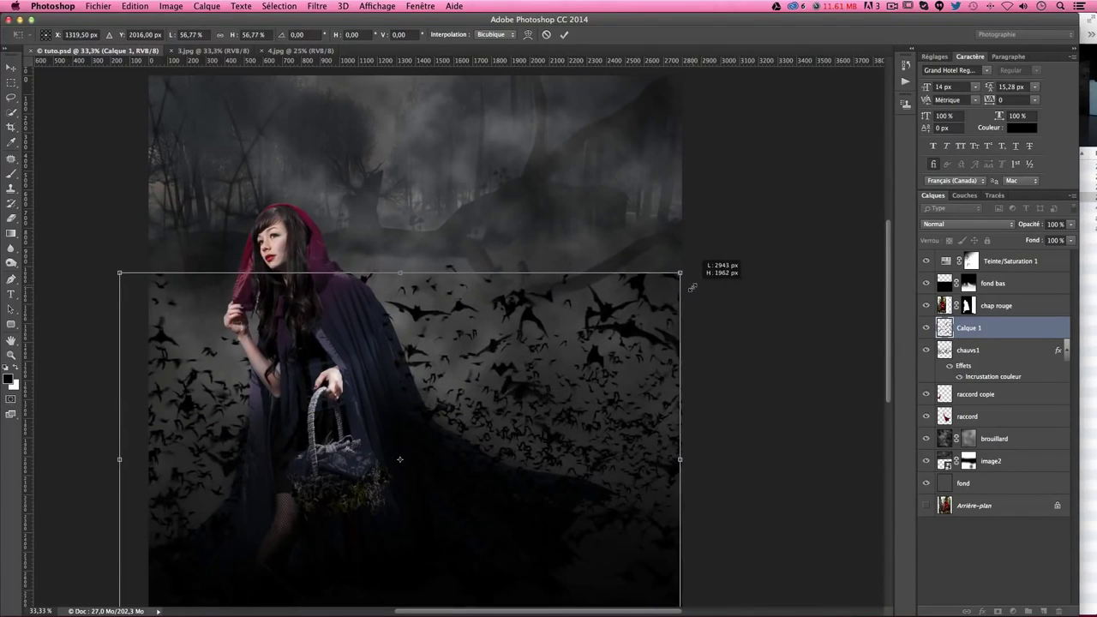
scroll(710, 313, down, 5)
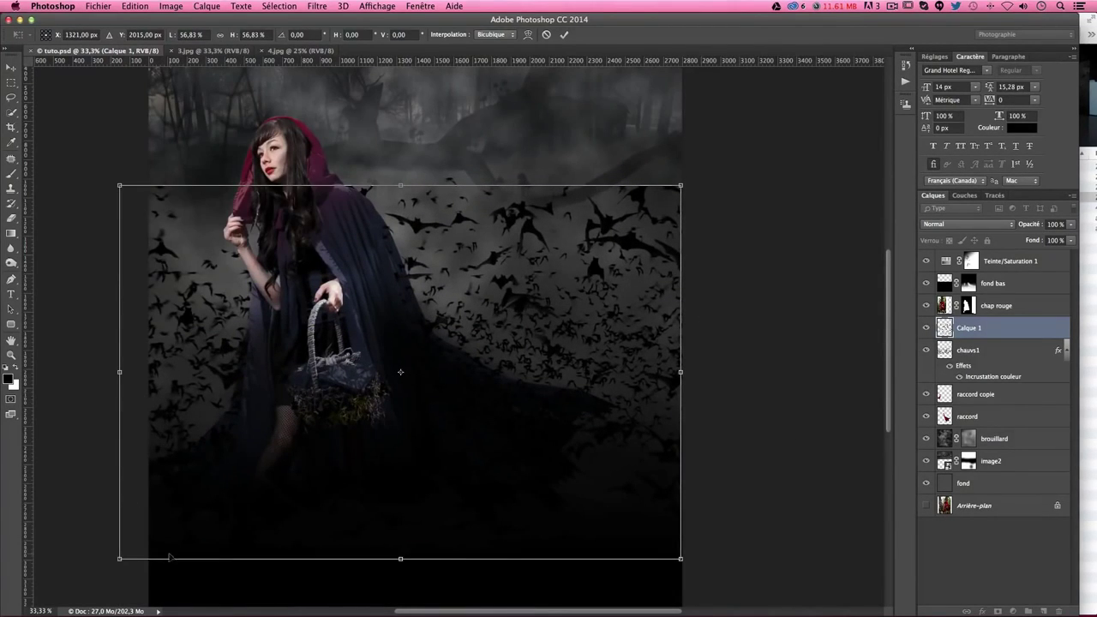
drag(116, 556, 148, 540)
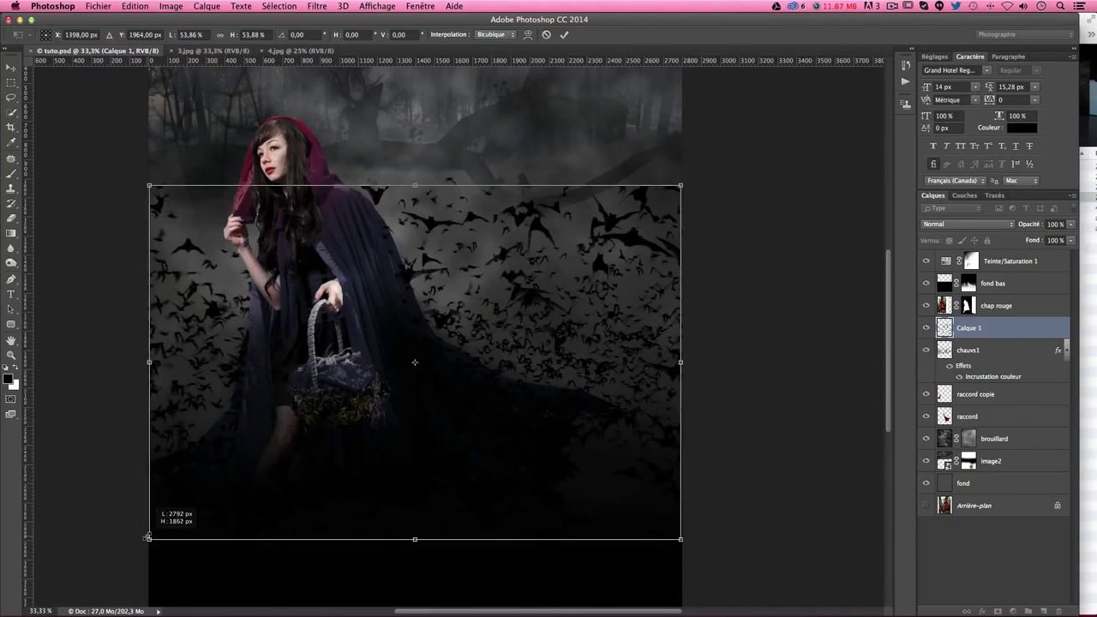
drag(420, 431, 416, 402)
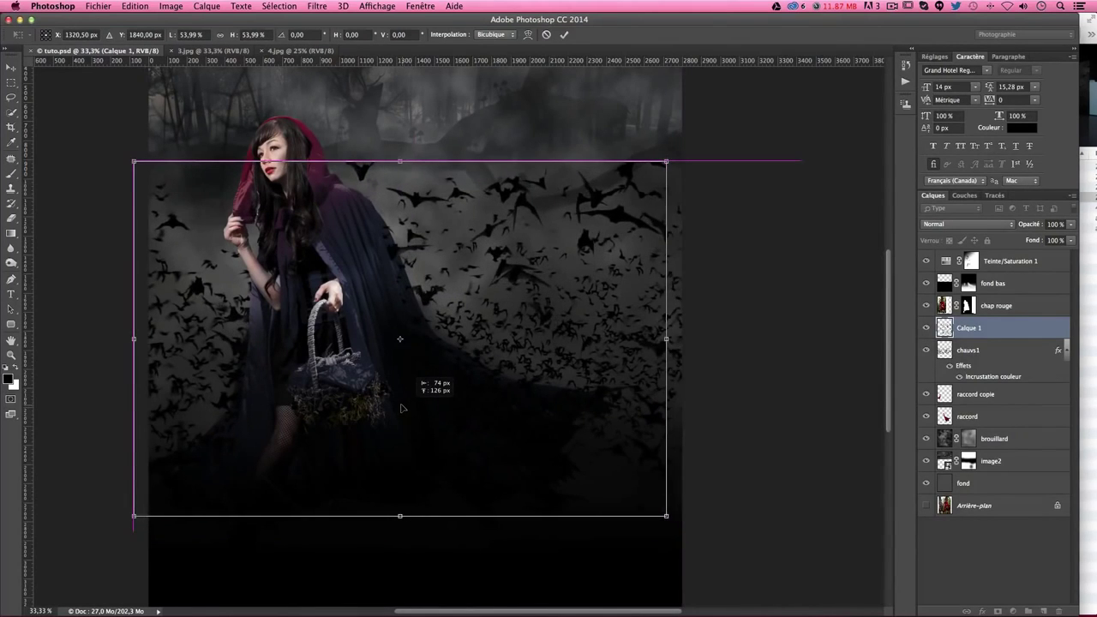
- Apply the transform, rename the layer chauvs2, and stack it above chap rouge
key(Return)
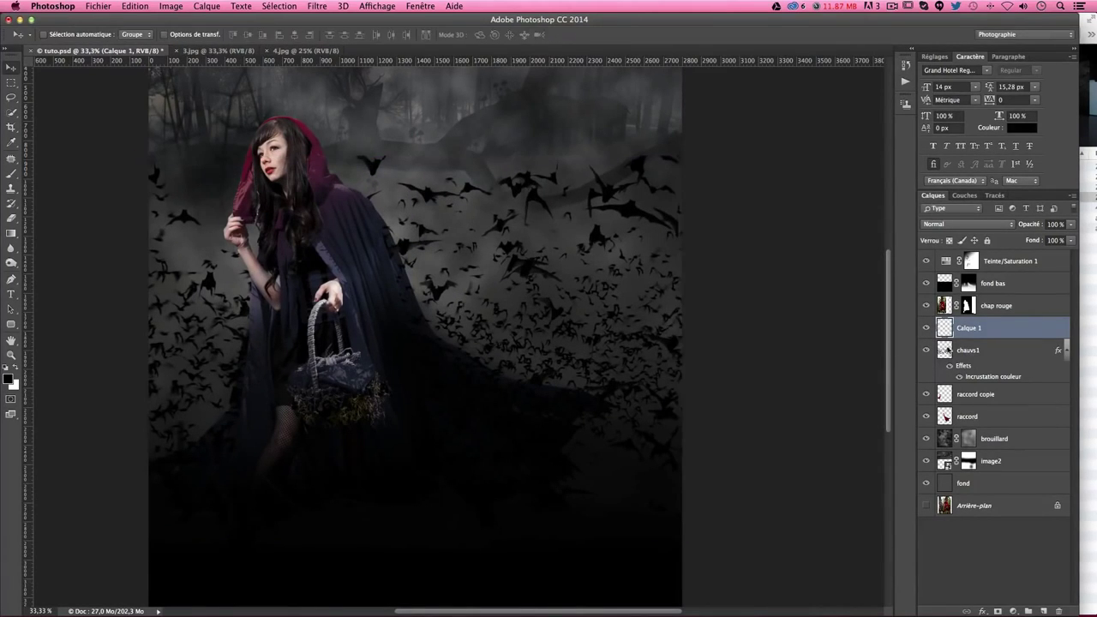
double_click(969, 328)
text(chauvs2)
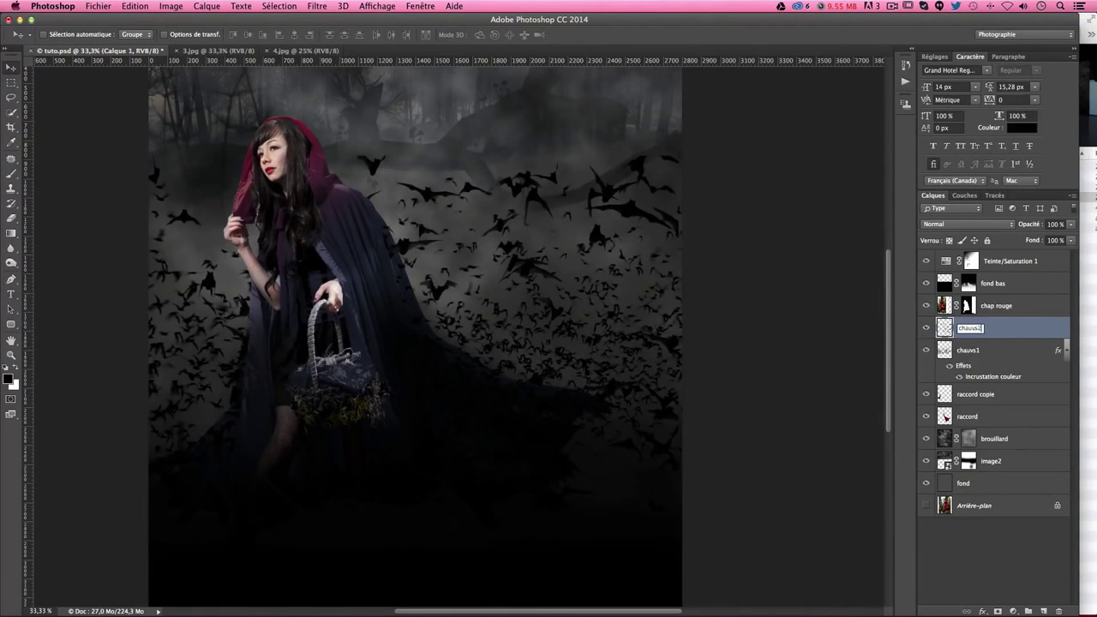
key(Return)
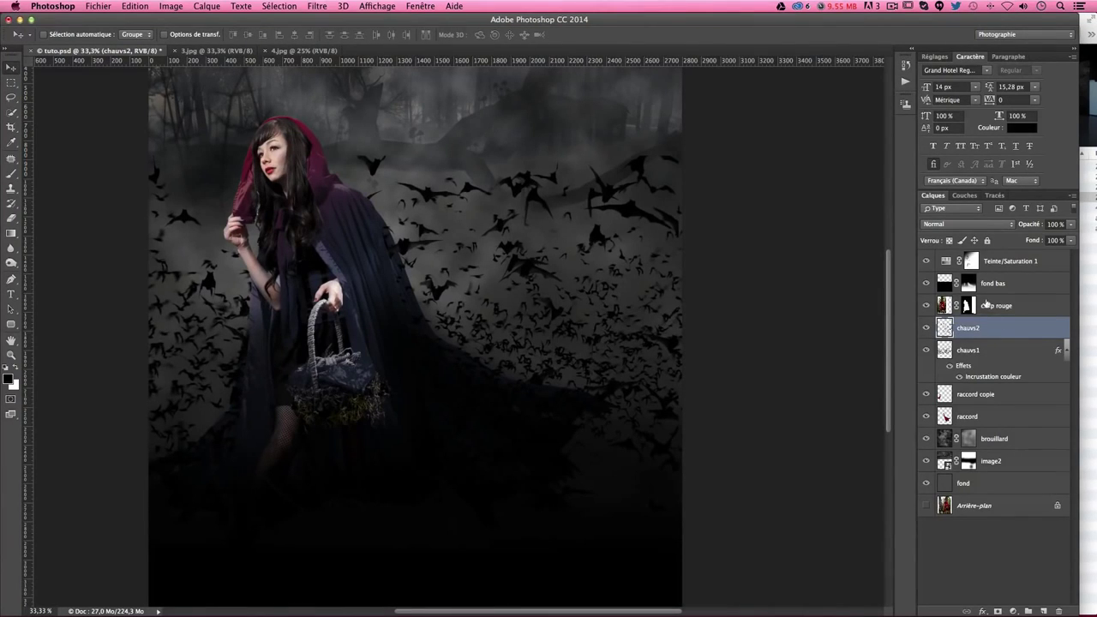
drag(991, 329, 987, 293)
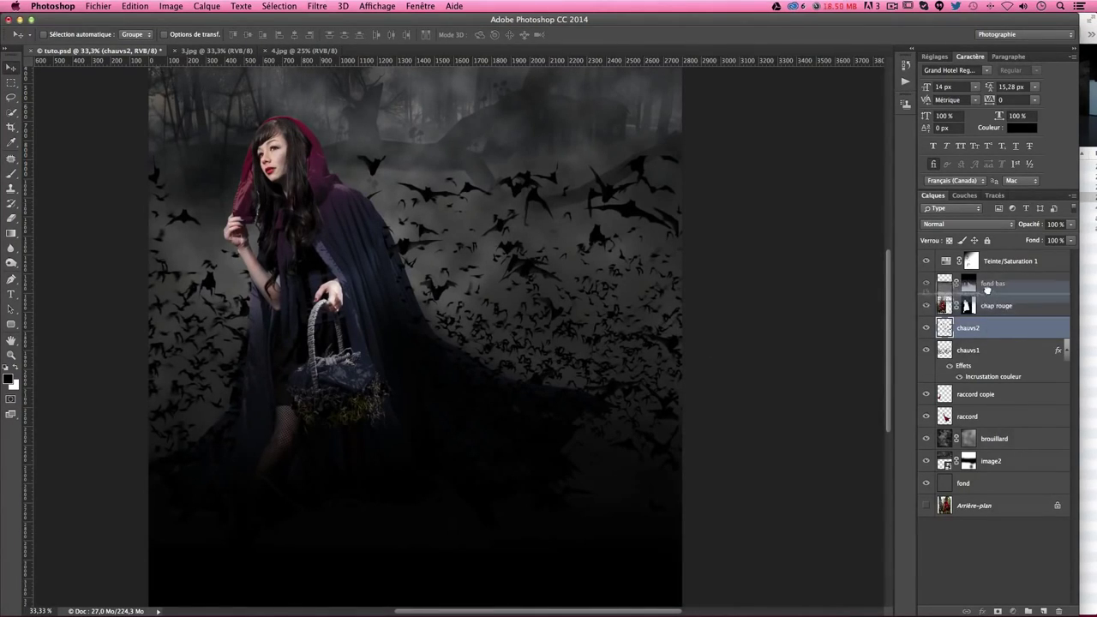
- Shift the chauvs2 bats up and to the right in the scene
mouse_move(458, 345)
mouse_down()
mouse_move(494, 380)
mouse_move(462, 324)
mouse_up()
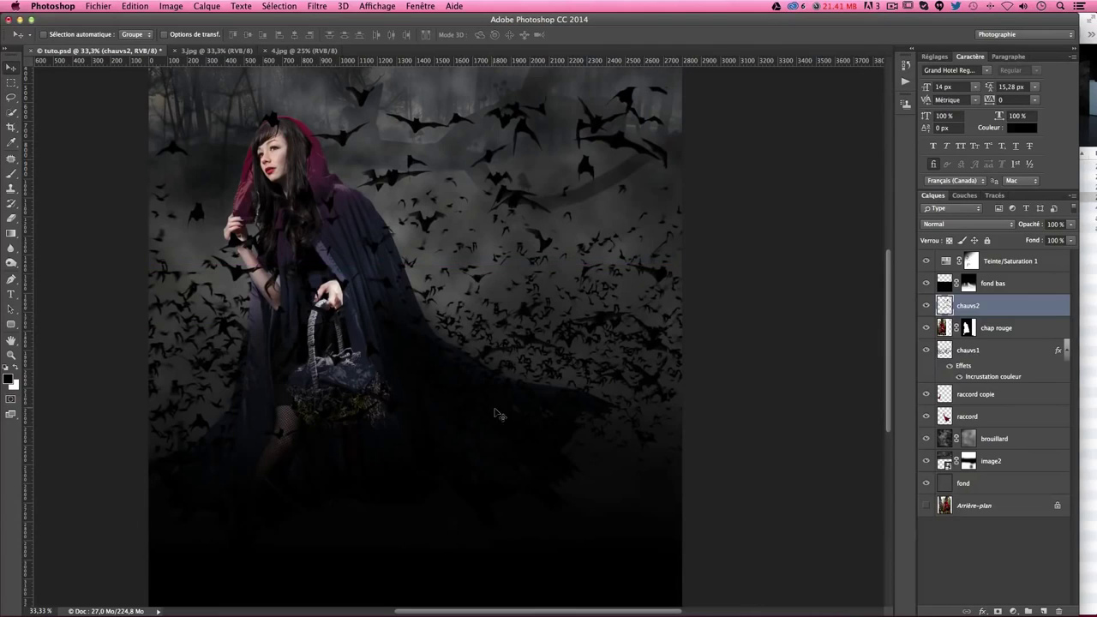
scroll(502, 415, up, 3)
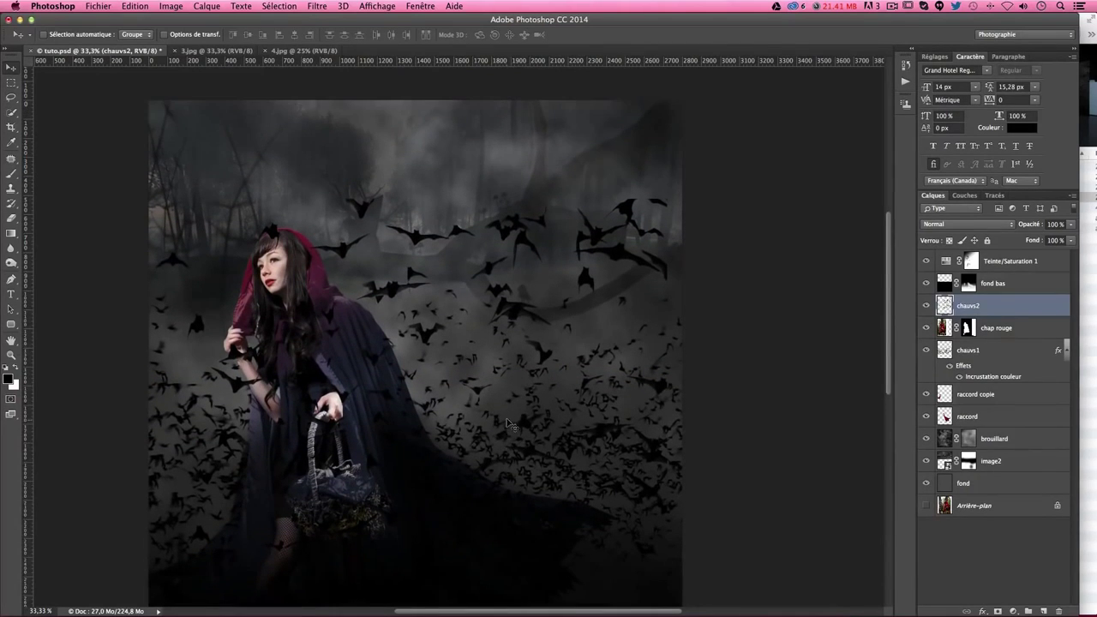
scroll(503, 426, down, 2)
scroll(611, 322, up, 1)
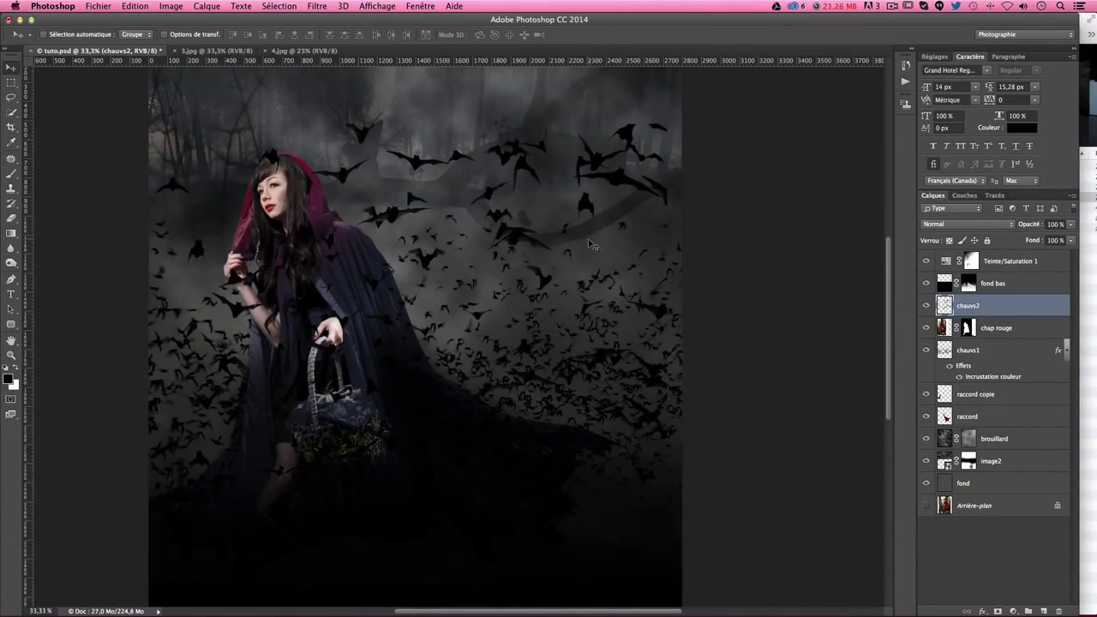
drag(589, 245, 588, 256)
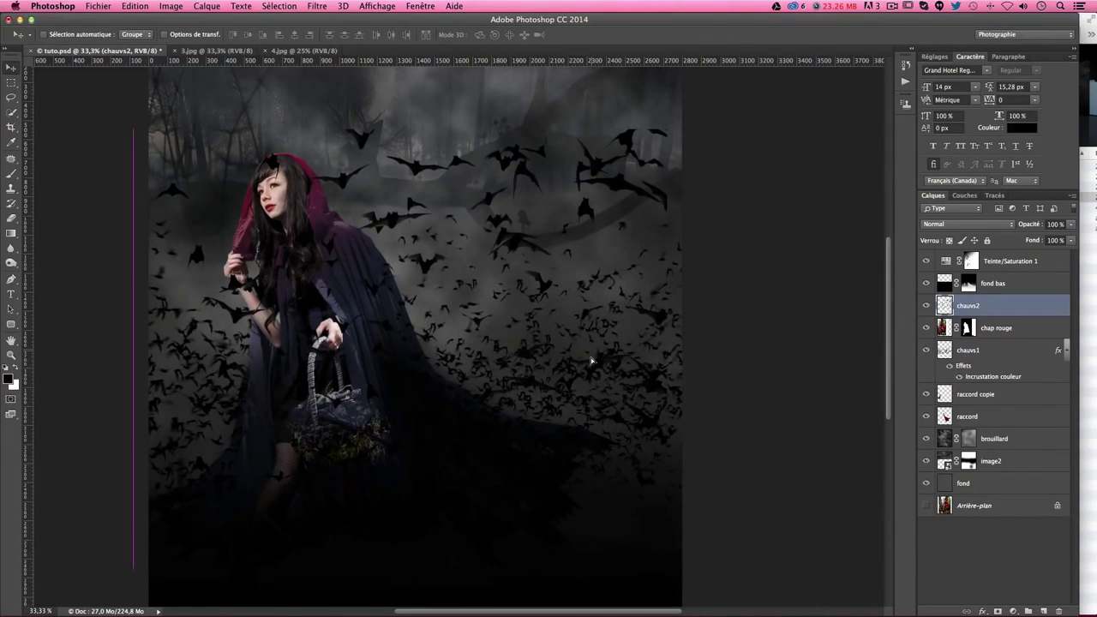
drag(591, 362, 620, 334)
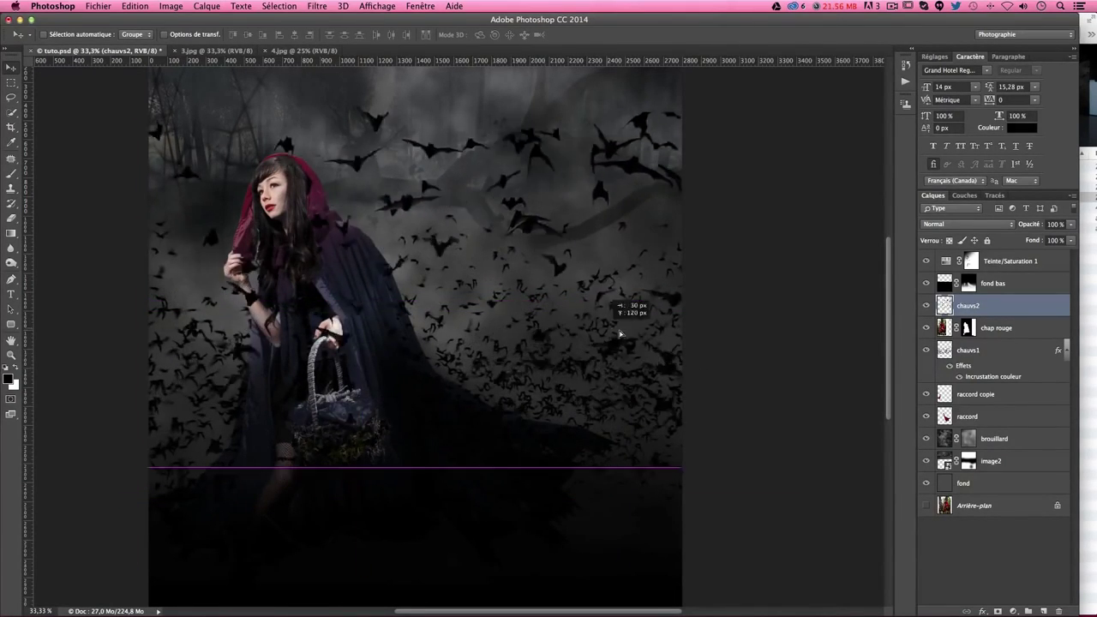
drag(620, 334, 614, 328)
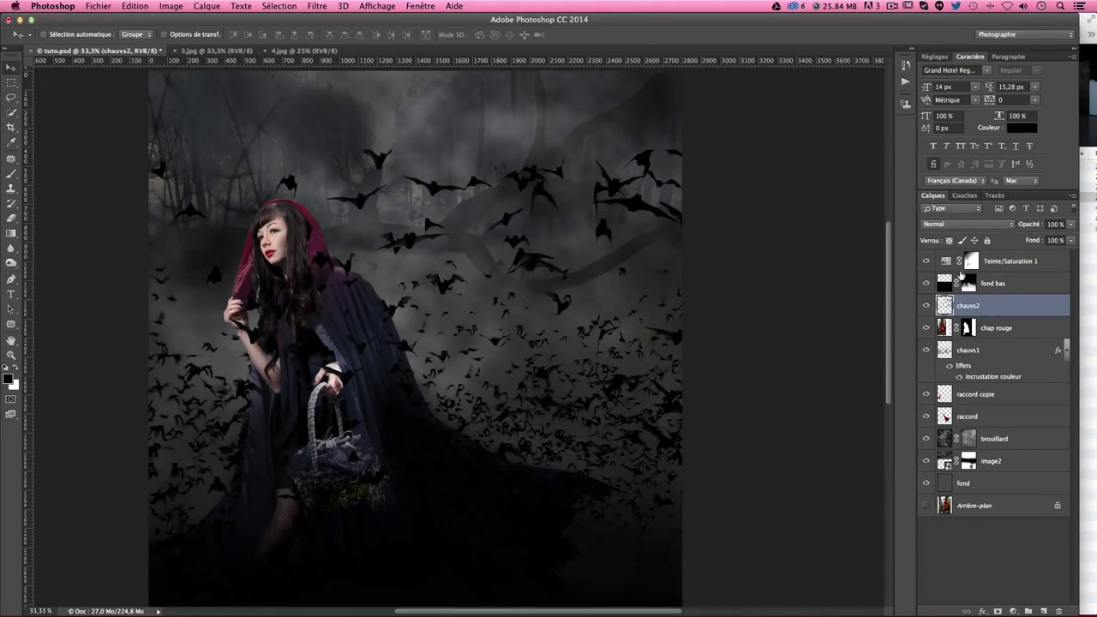
- Add a layer mask to chauvs2 and set a soft black brush at 100% opacity, size 62
click(997, 611)
click(11, 174)
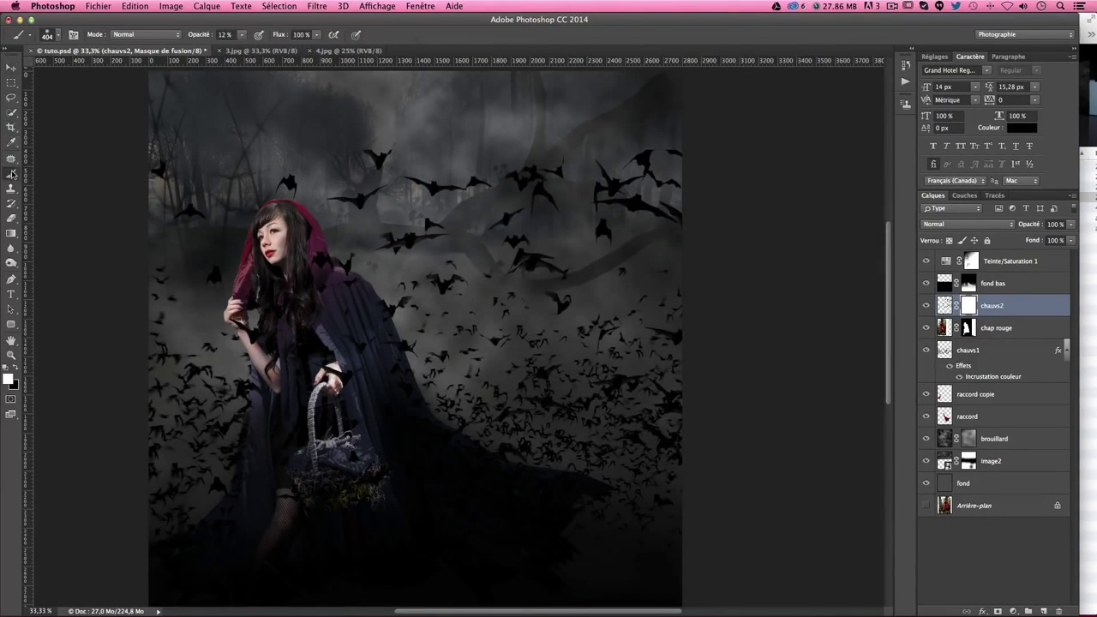
drag(220, 218, 171, 219)
key(0)
key(x)
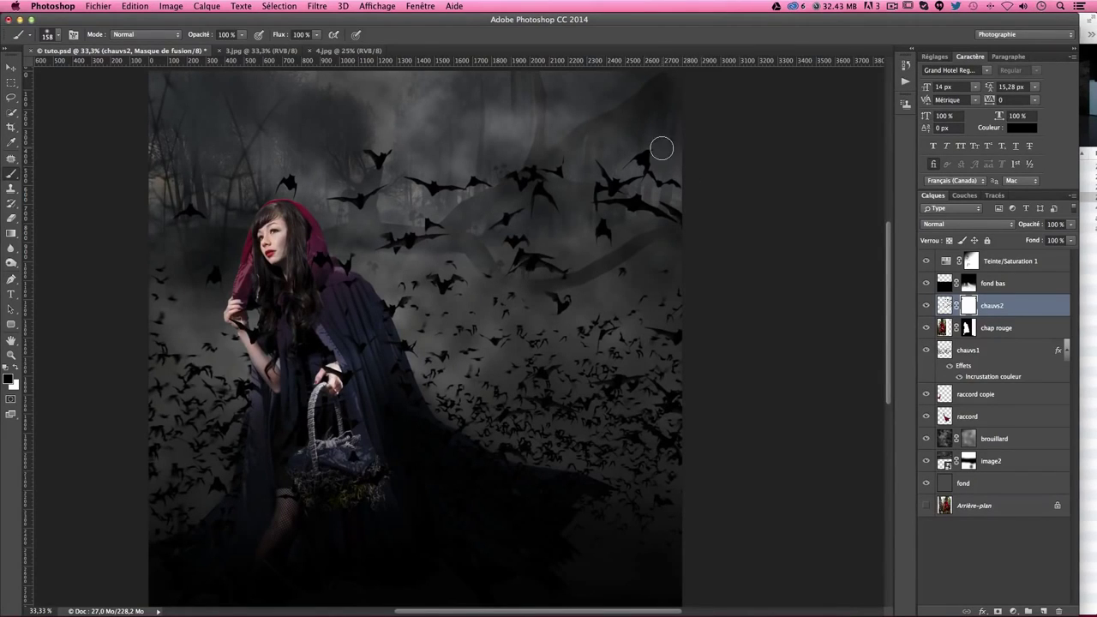
click(47, 36)
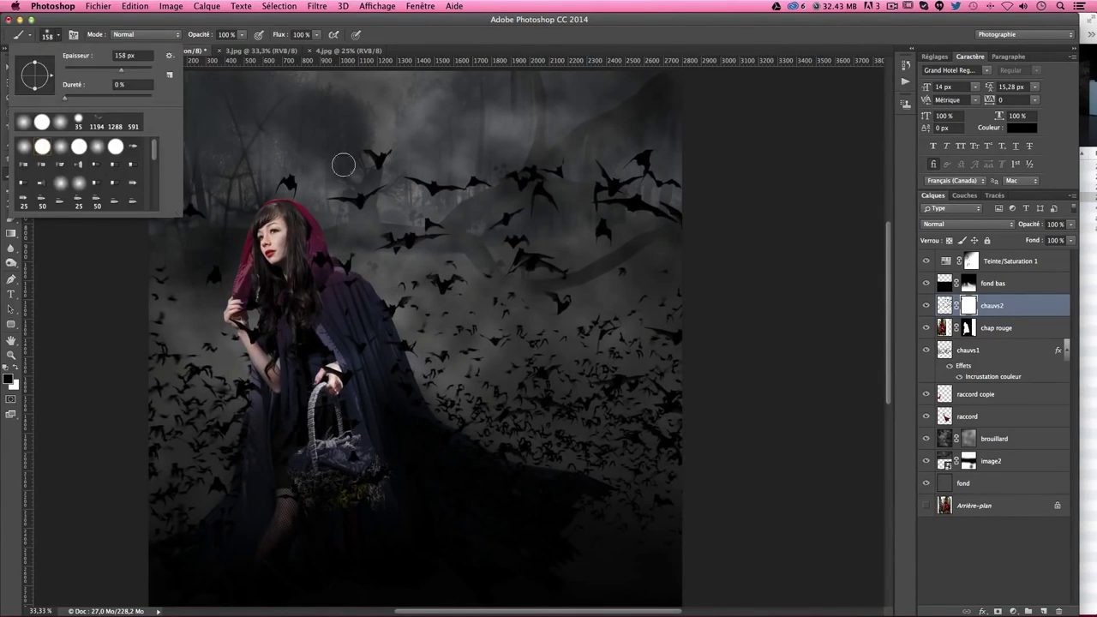
click(512, 125)
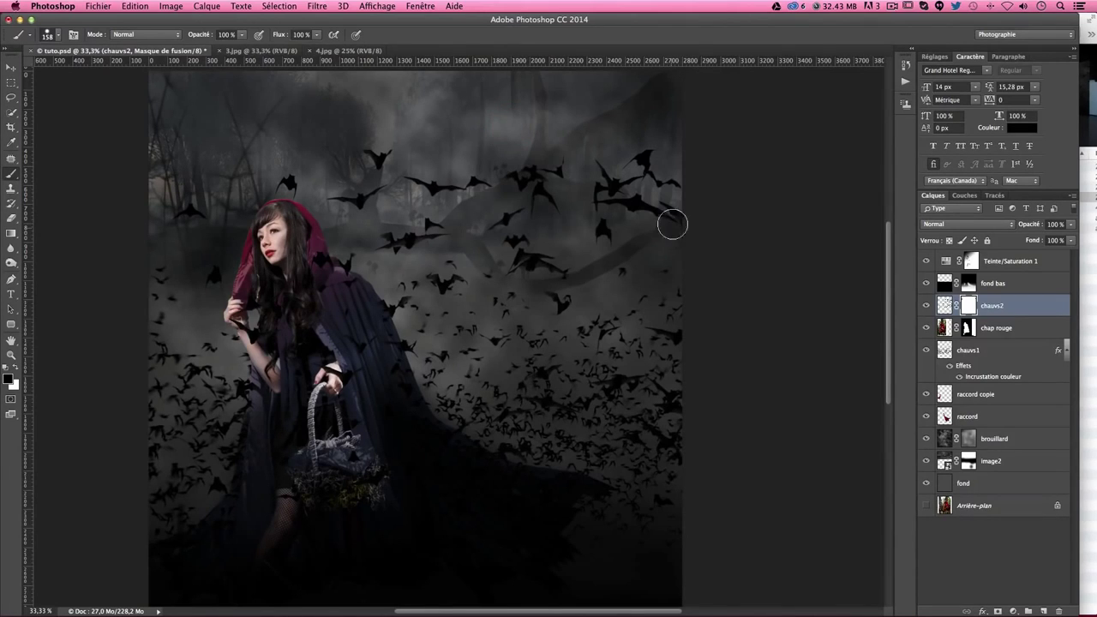
drag(655, 168, 657, 155)
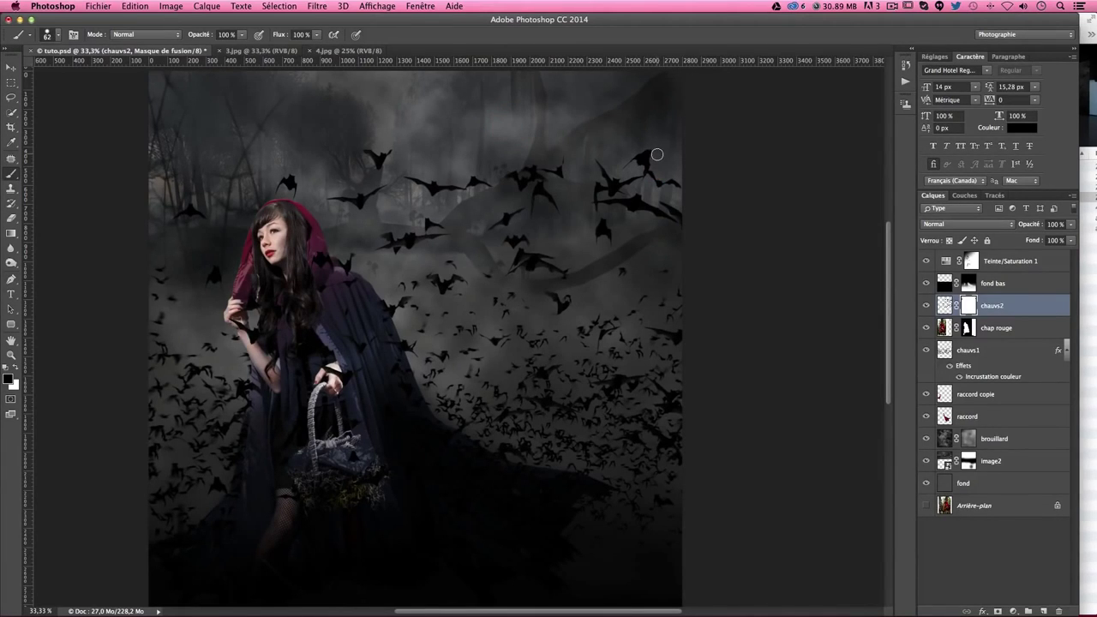
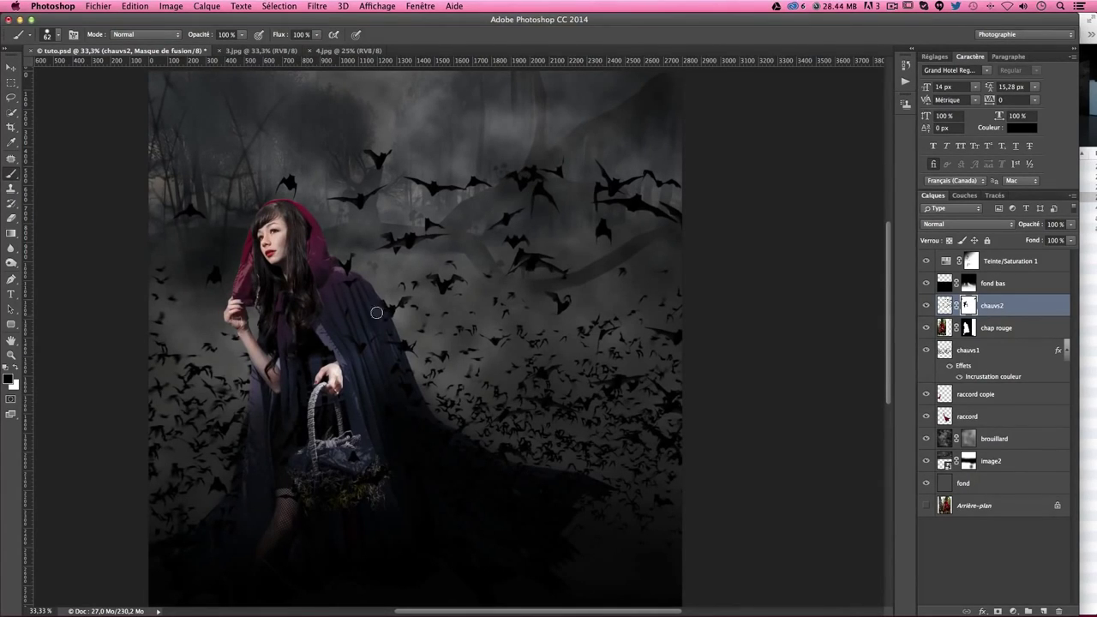
- Add a new empty layer above chauvs2 and name it particules
scroll(548, 380, down, 2)
scroll(549, 379, down, 3)
scroll(547, 386, up, 5)
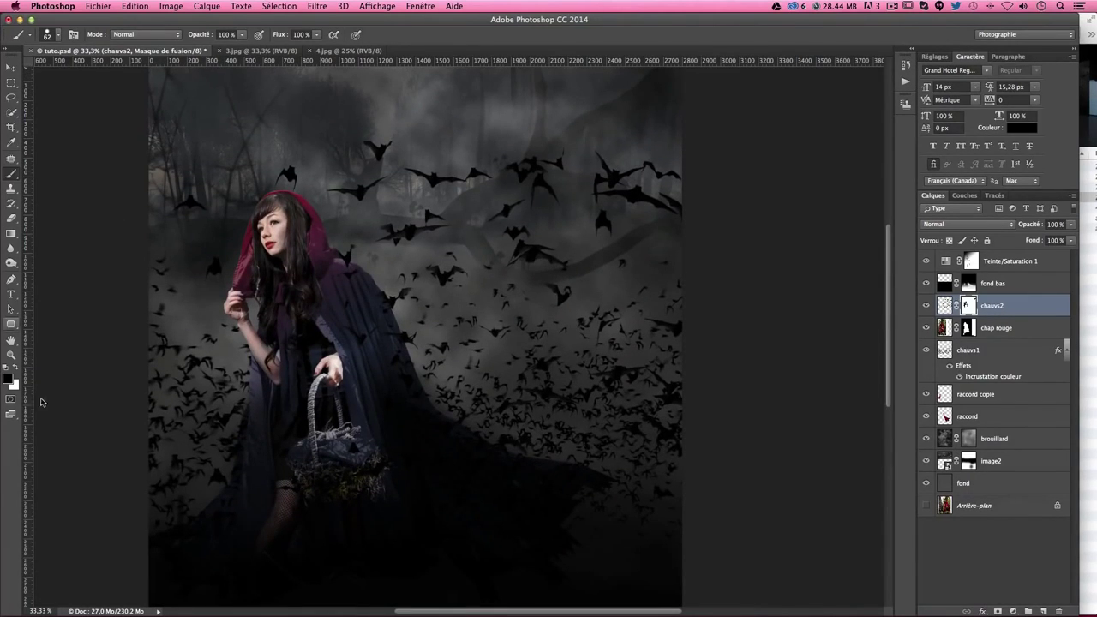
scroll(434, 438, down, 2)
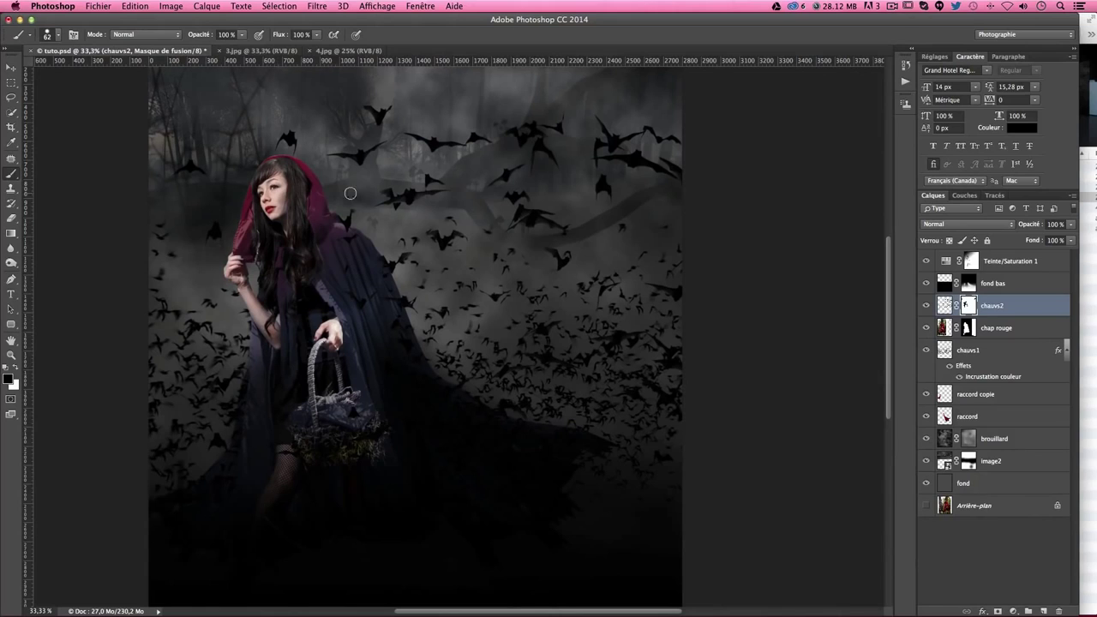
scroll(358, 240, up, 1)
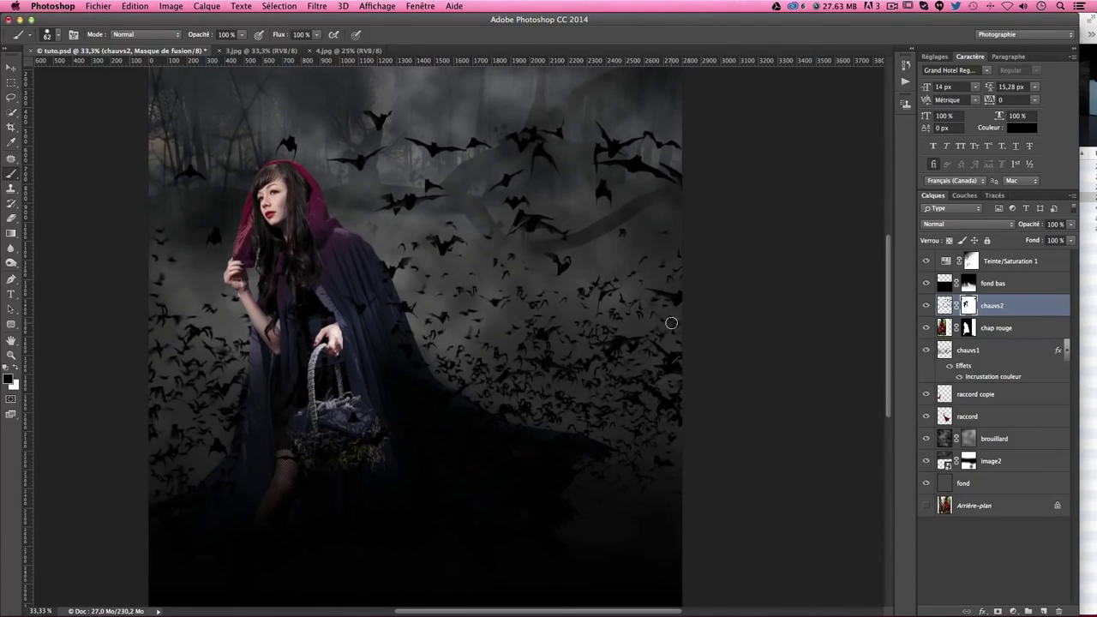
scroll(670, 318, up, 1)
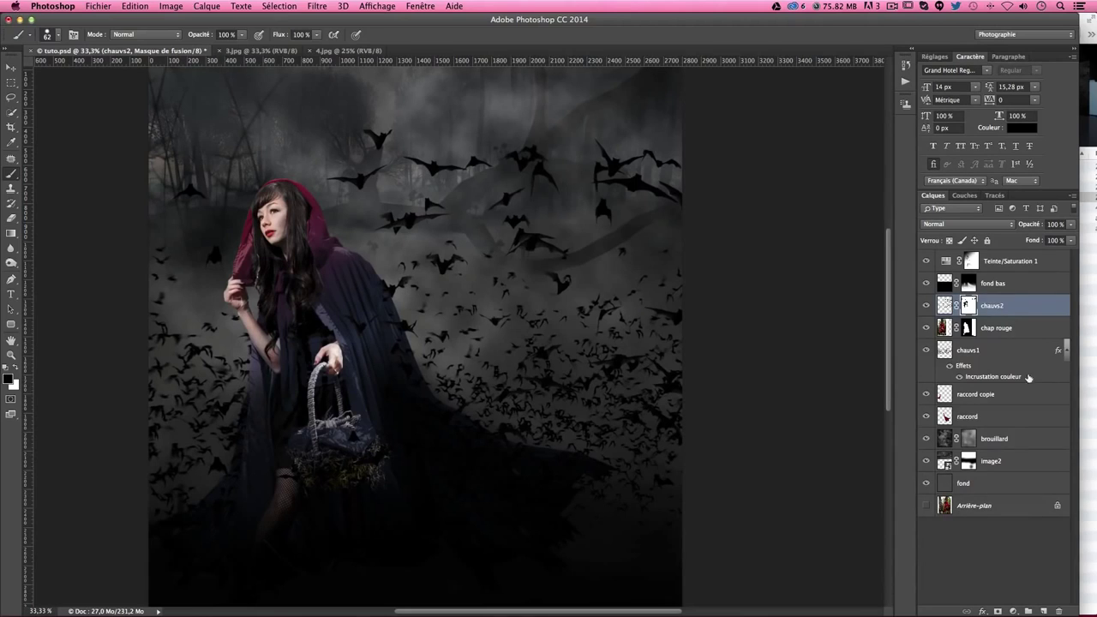
click(1042, 602)
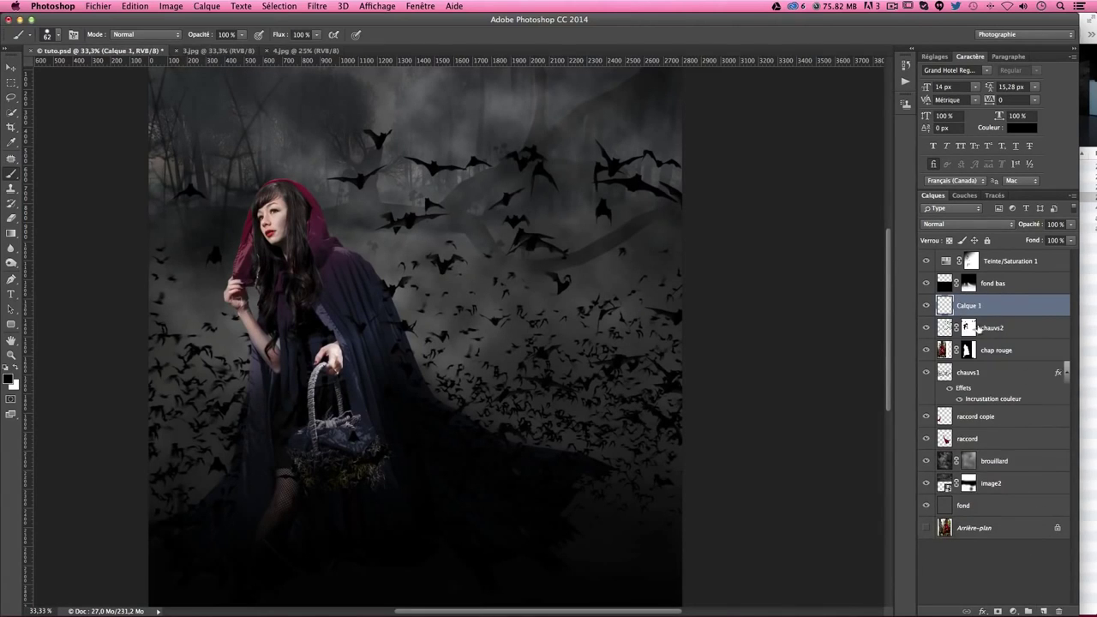
double_click(971, 306)
text(R)
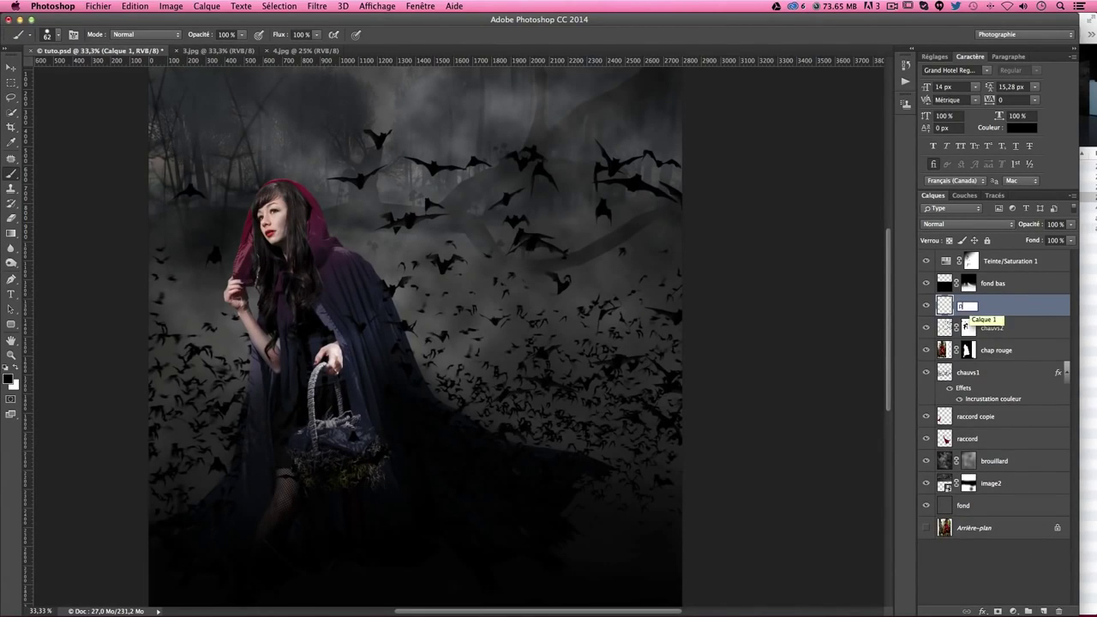
text(s)
key(Return)
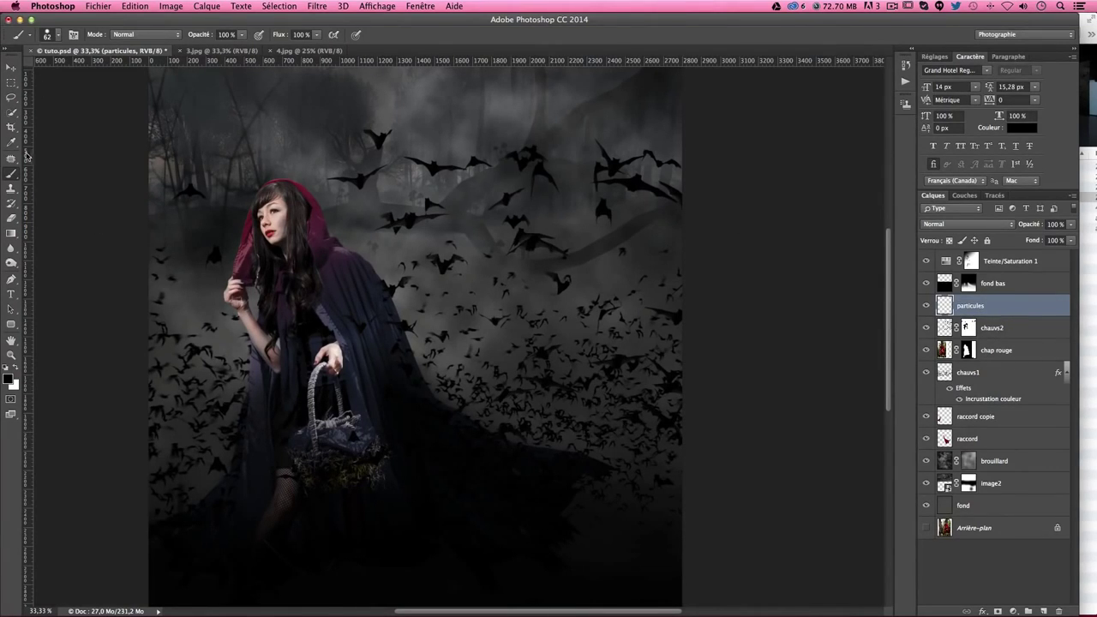
- Load the particules brush set into the brush presets
click(58, 38)
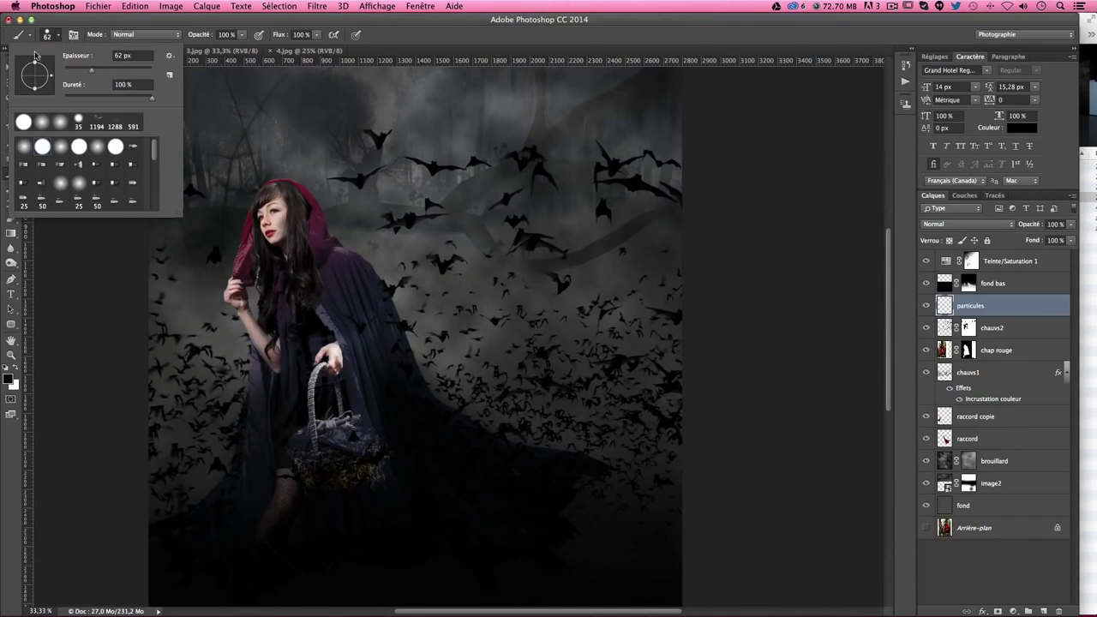
click(171, 56)
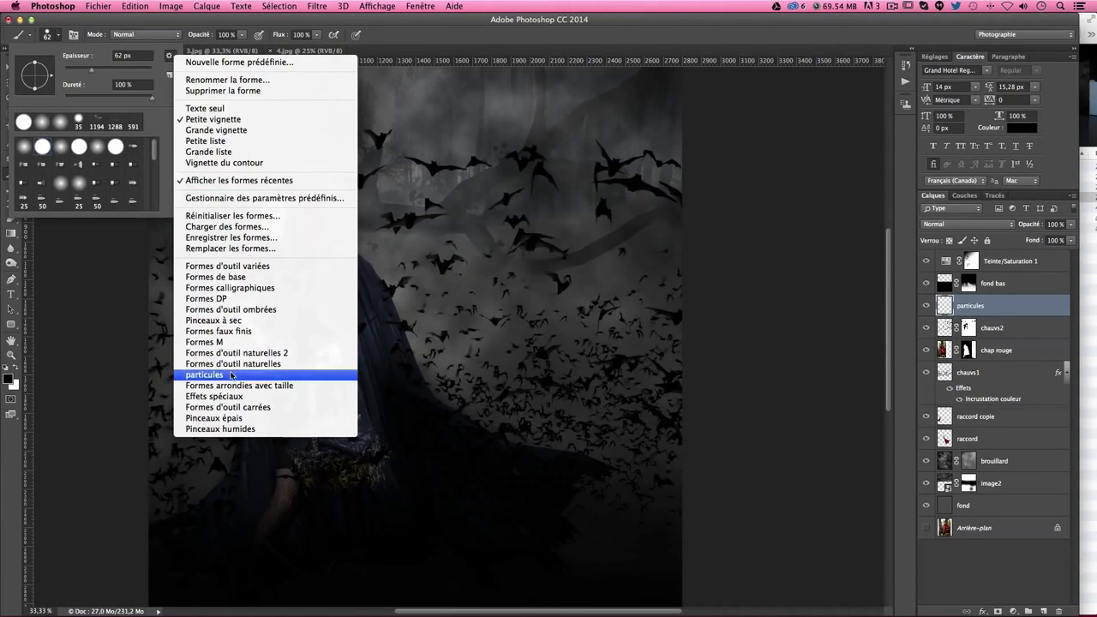
click(231, 375)
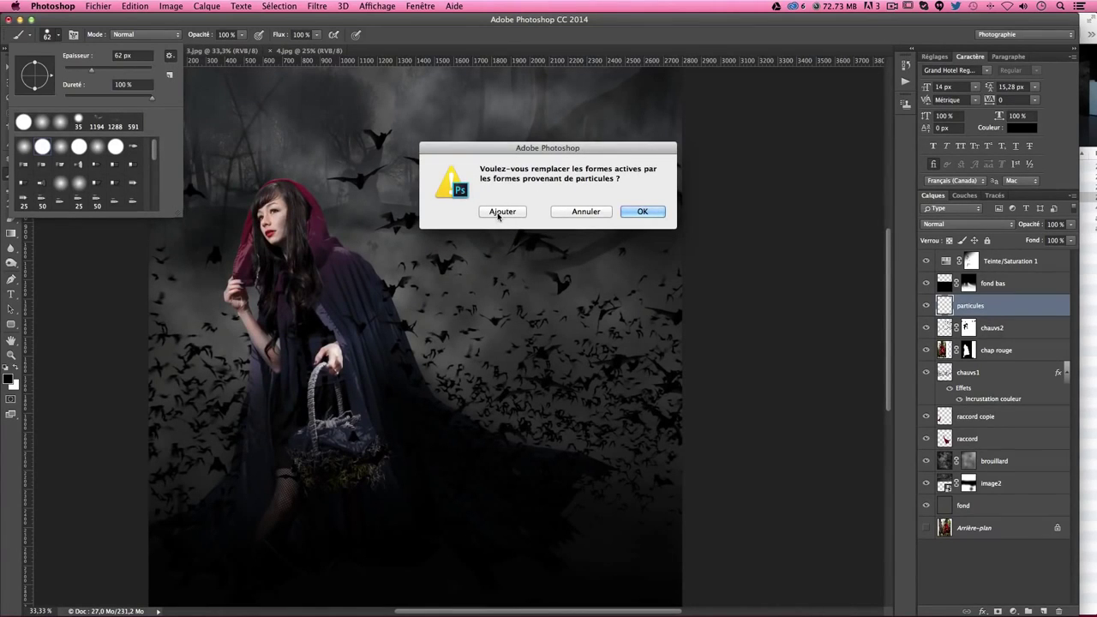
click(642, 212)
scroll(162, 167, down, 10)
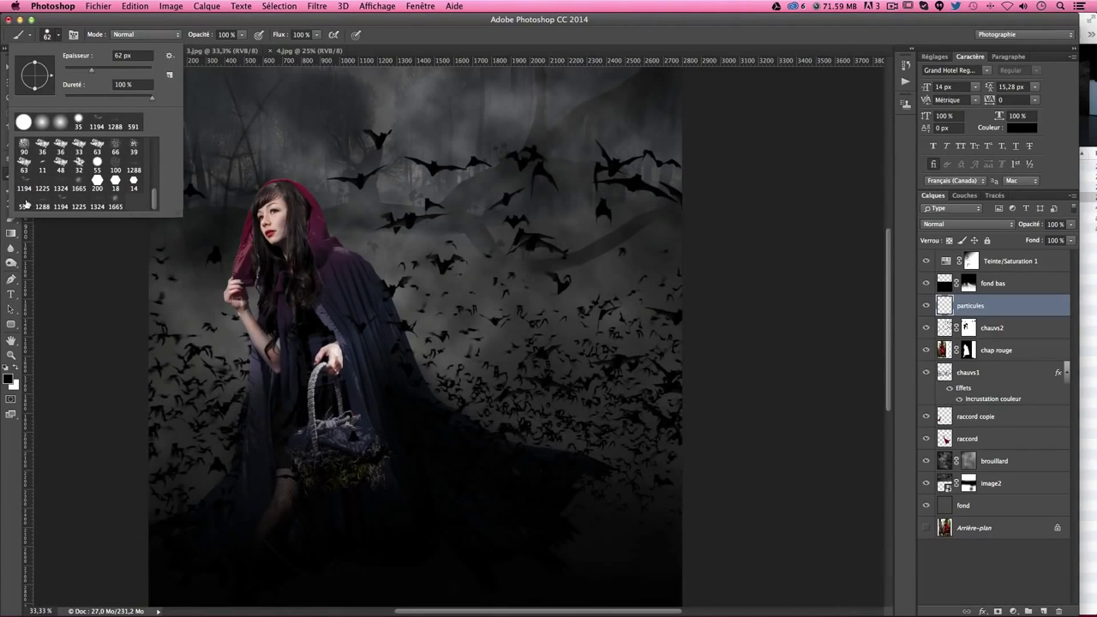
- Stamp particles over the upper-left trees and face with the 1665 px particle brush
click(114, 207)
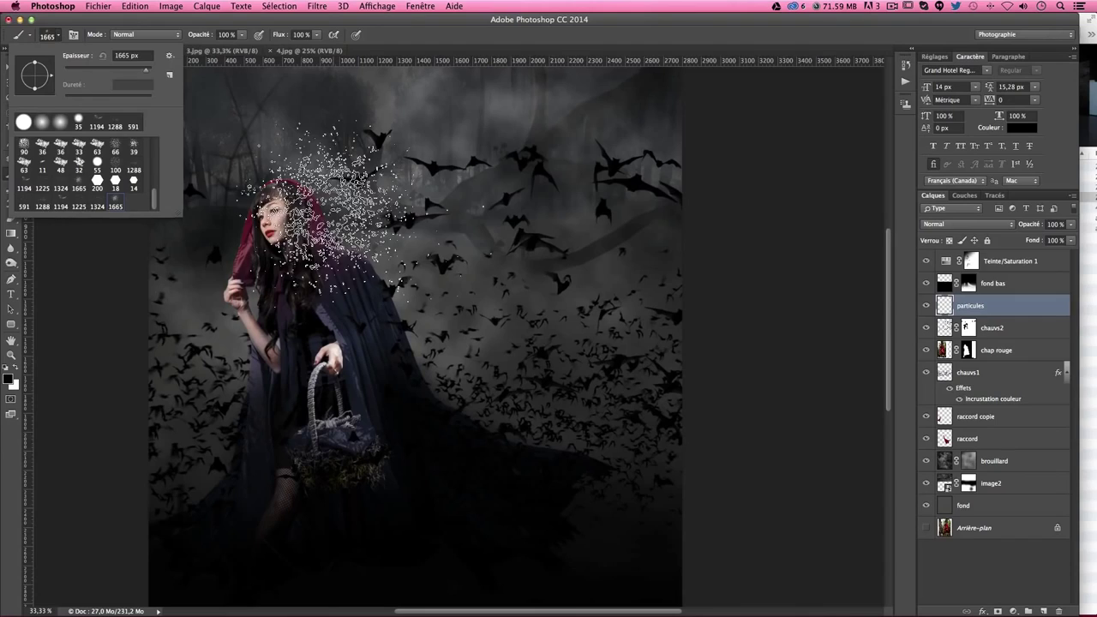
click(351, 150)
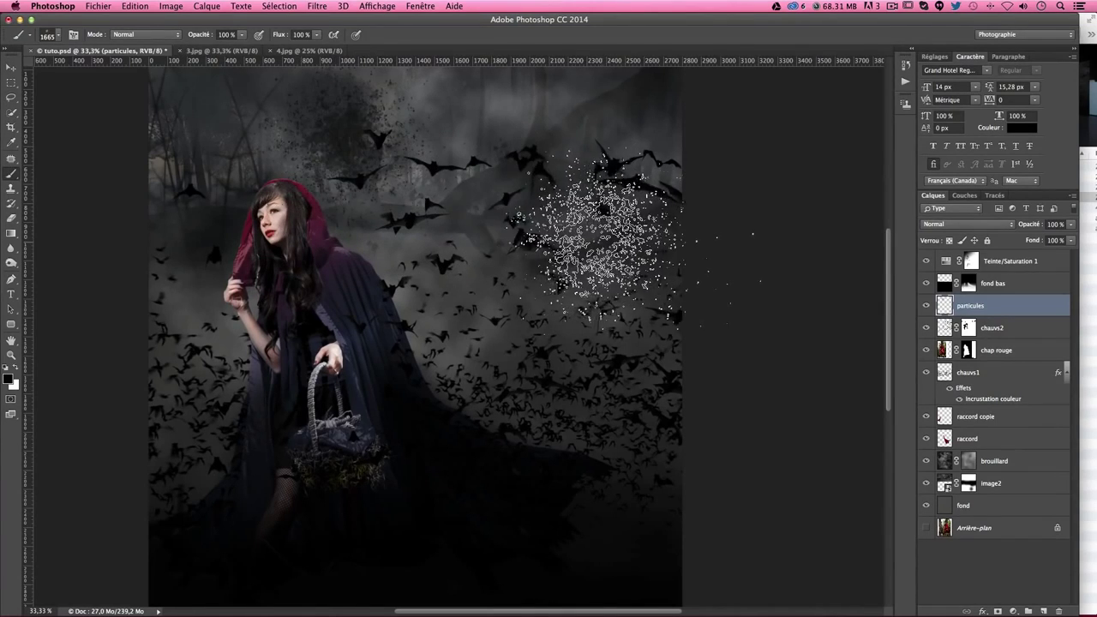
click(225, 173)
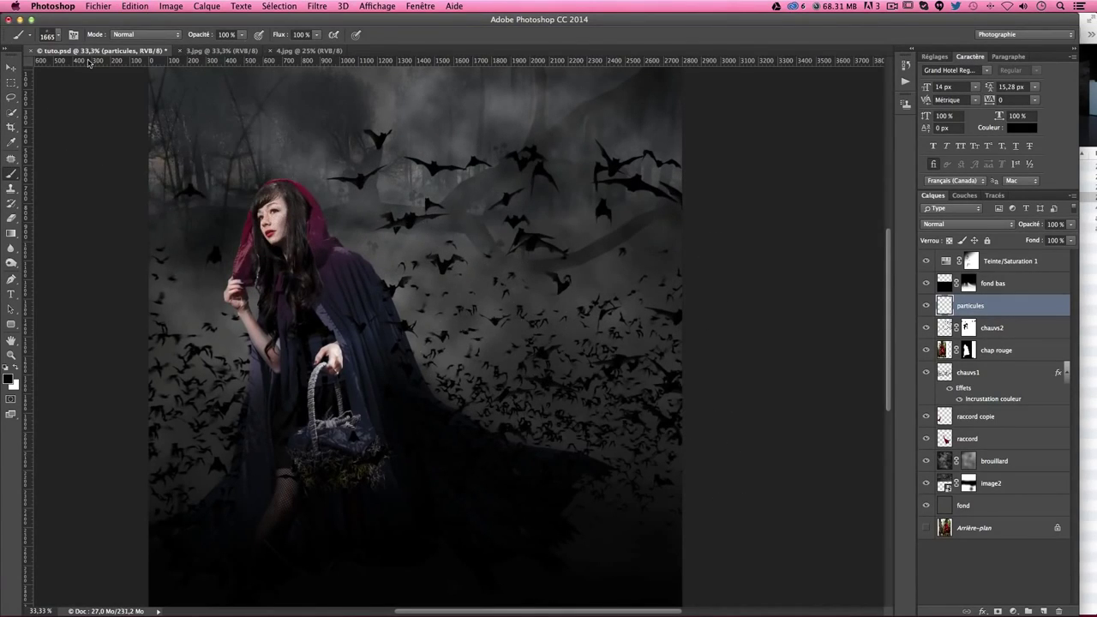
click(58, 36)
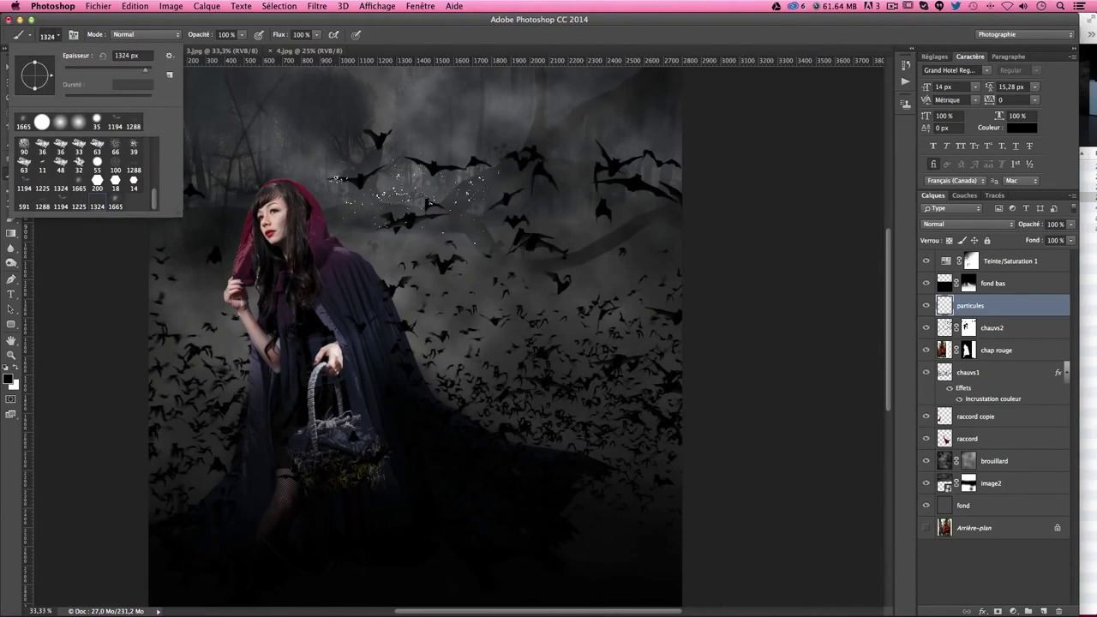
double_click(145, 214)
- Try the 1324, 1225, 1194 and 1288 px particle brushes and stamp more particles
click(377, 353)
click(57, 36)
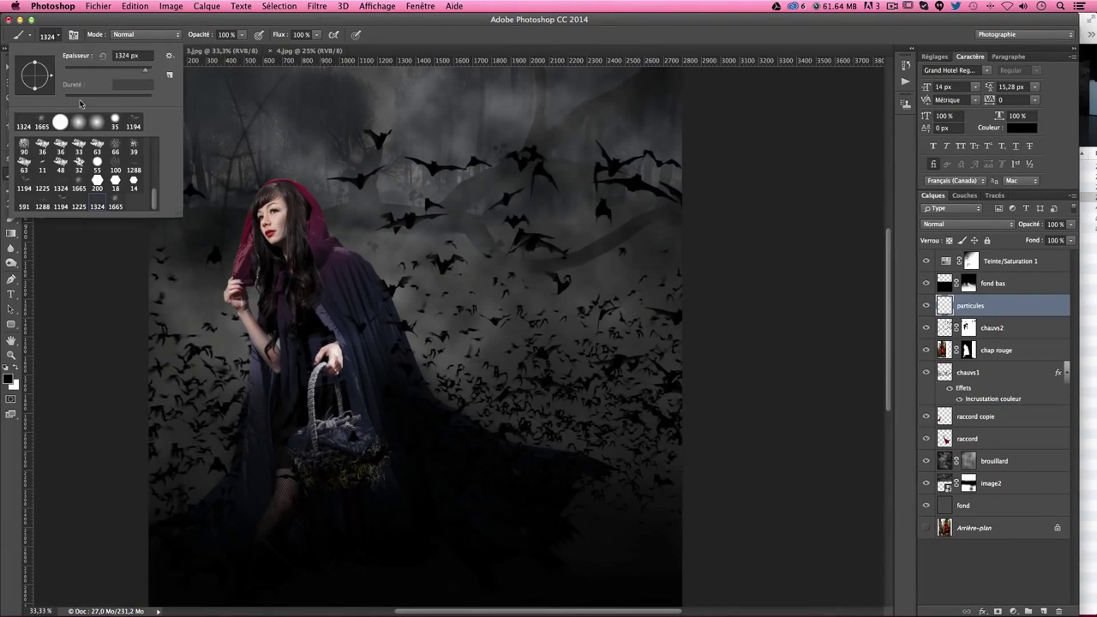
double_click(79, 204)
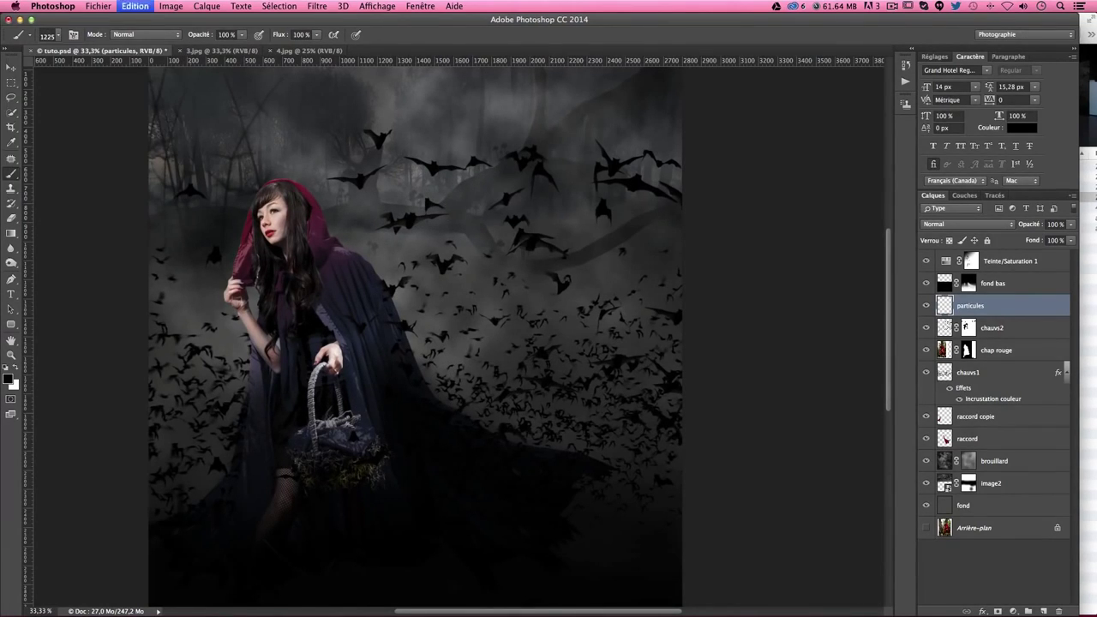
click(59, 38)
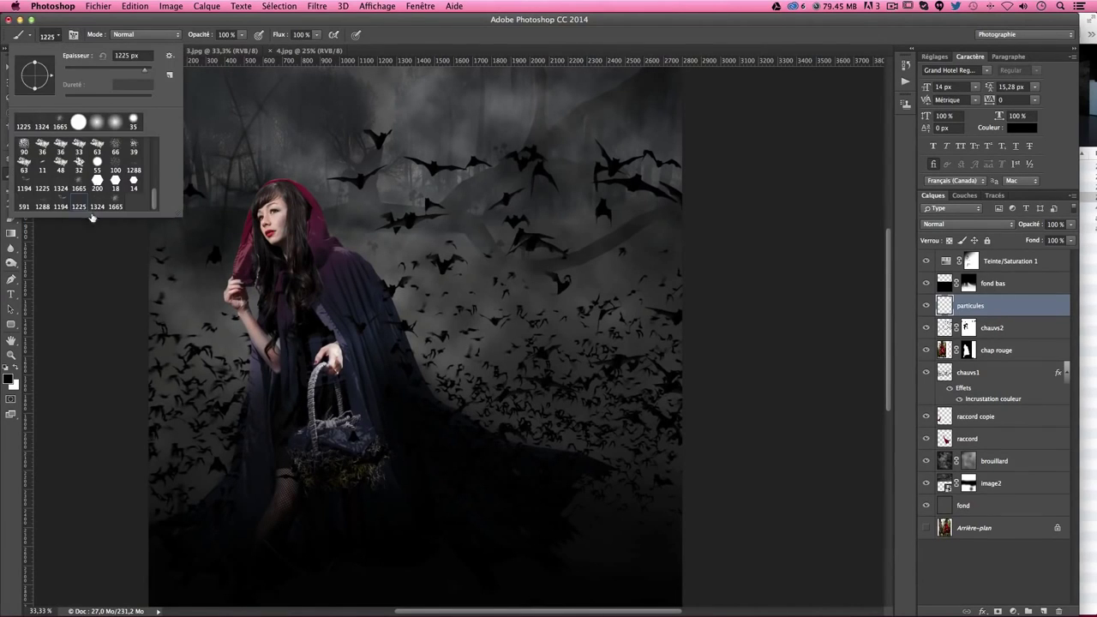
double_click(95, 206)
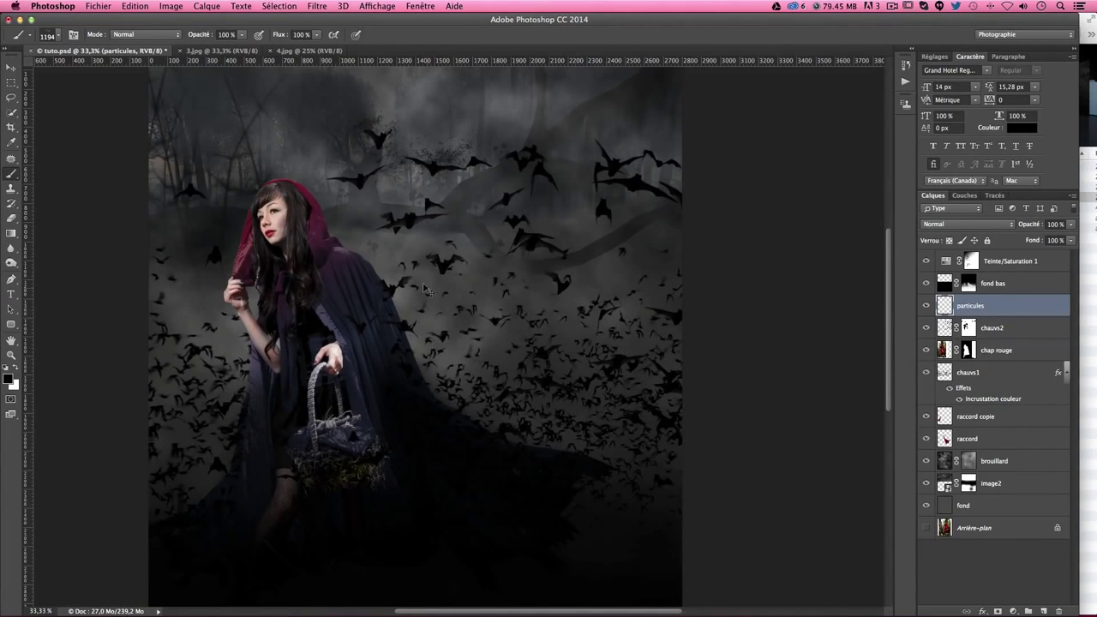
click(60, 37)
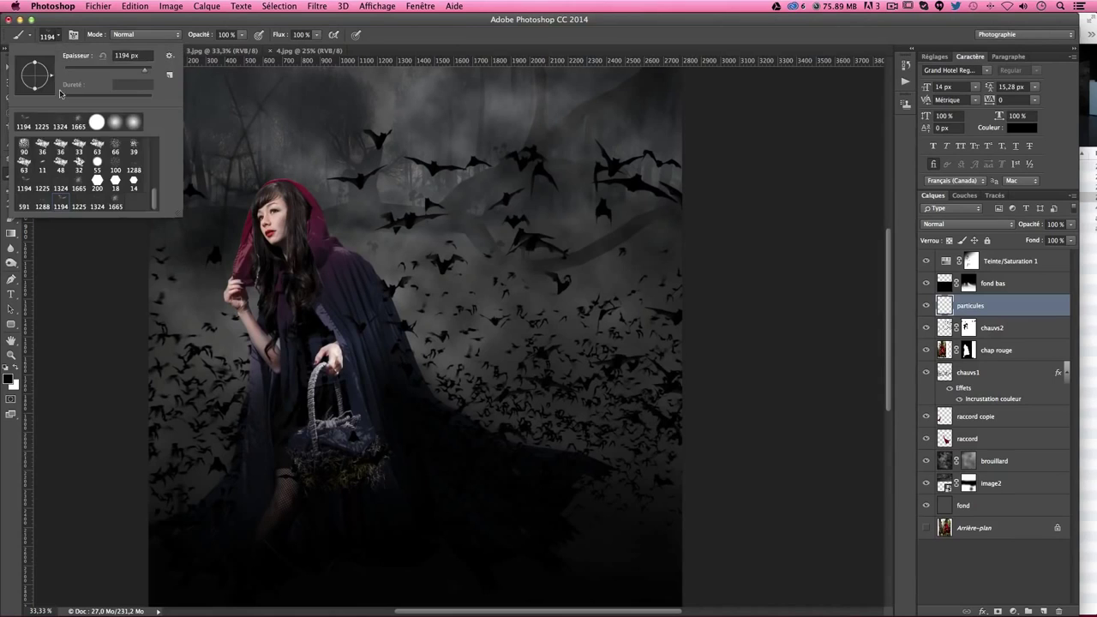
click(45, 203)
click(428, 202)
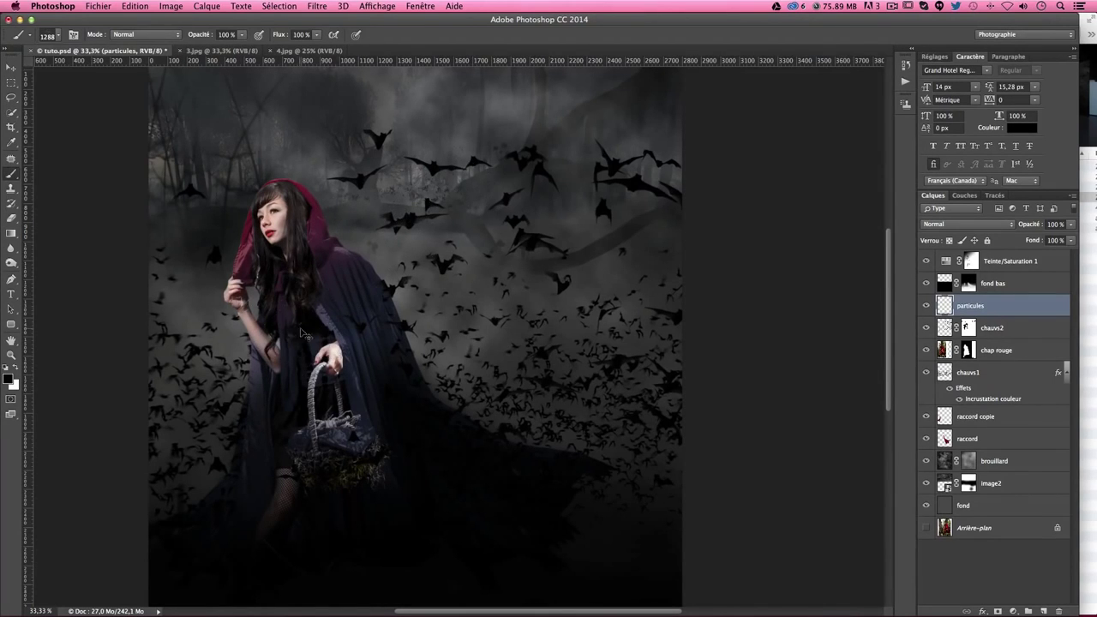
- Add 591 px and 1665 px particle bursts, then move particules just beneath chap rouge
click(56, 37)
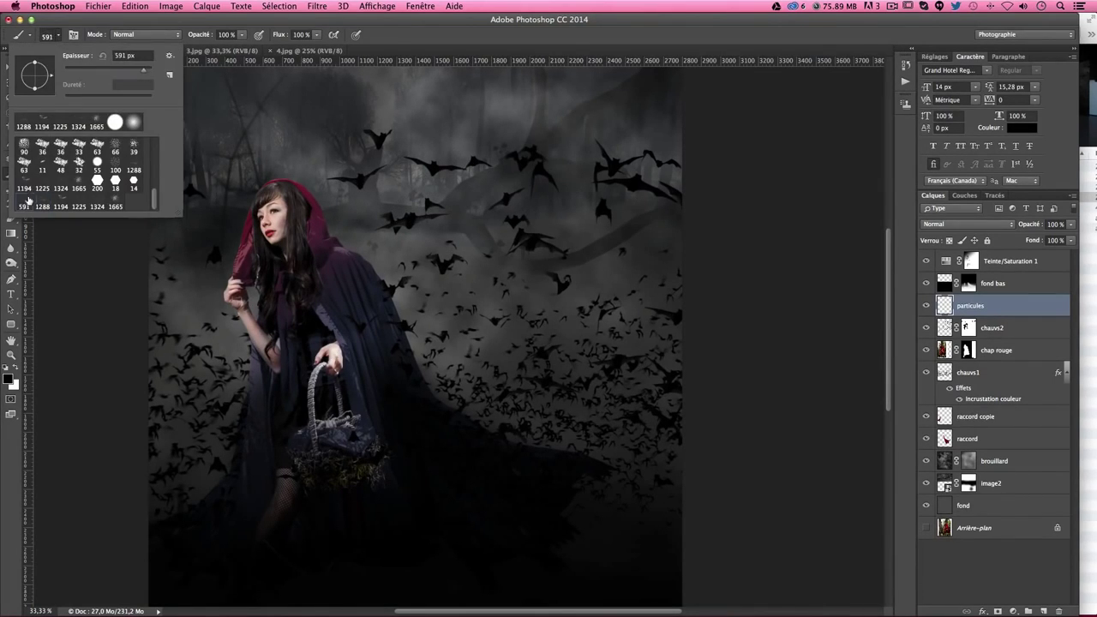
click(25, 201)
click(351, 188)
click(56, 38)
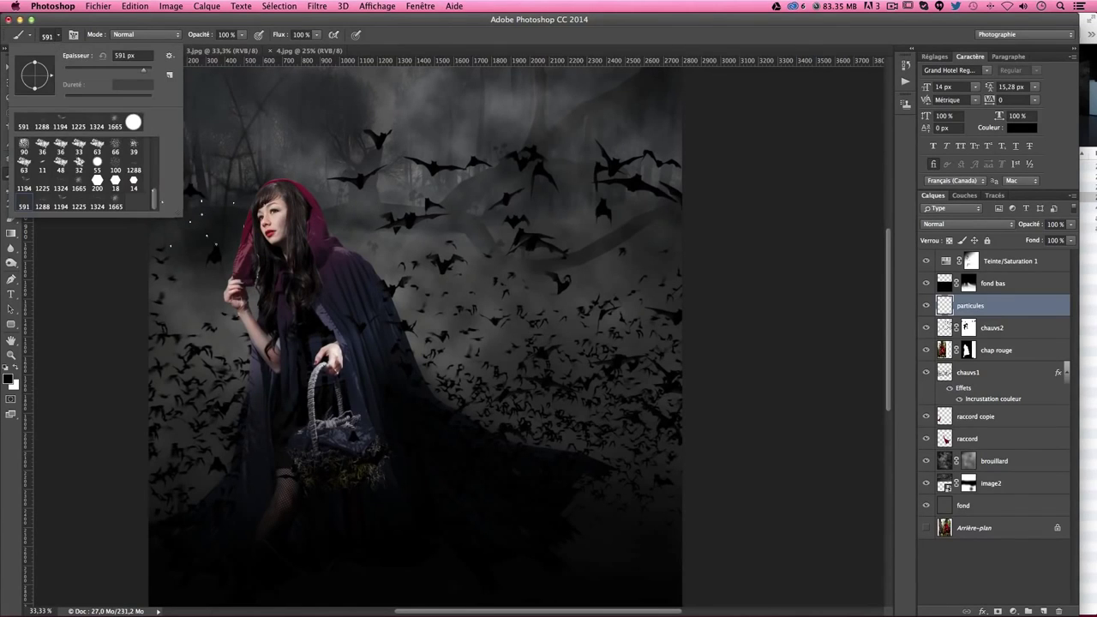
click(115, 206)
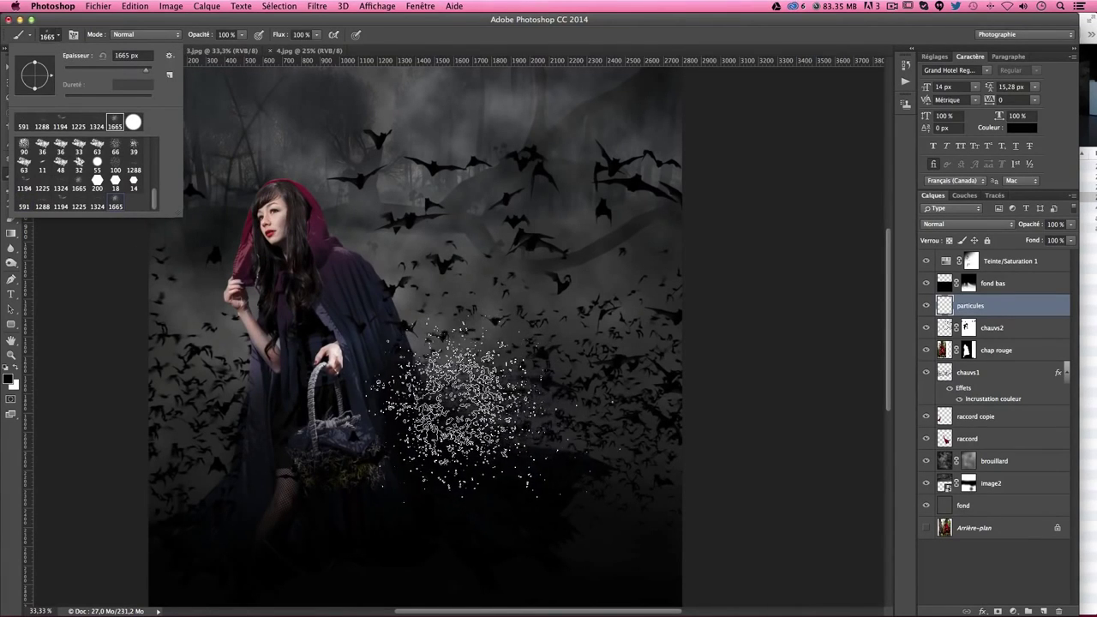
click(441, 403)
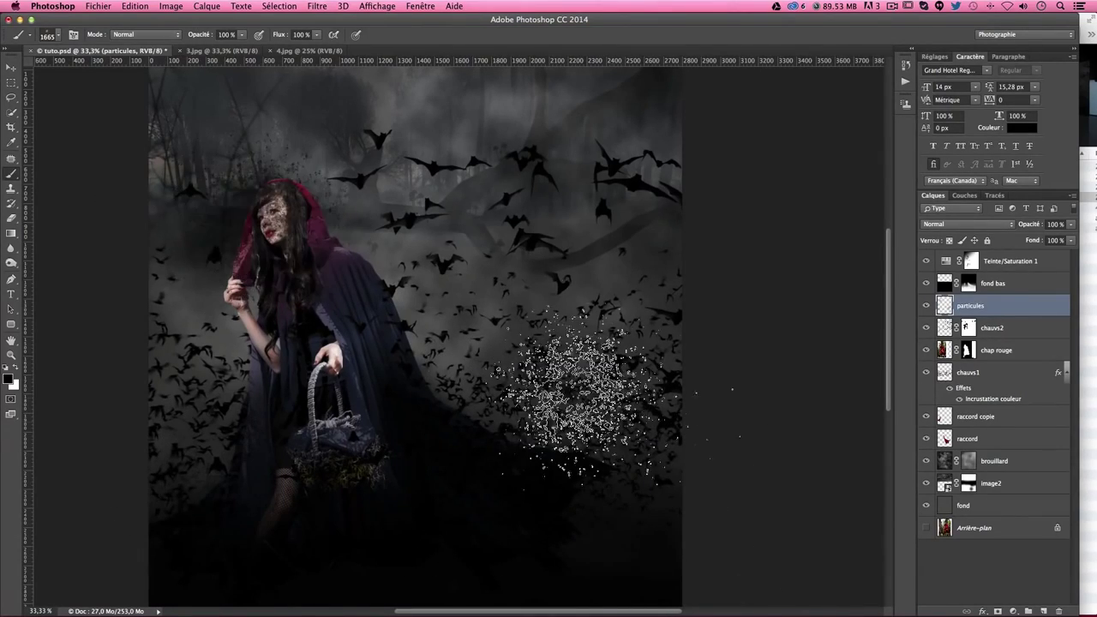
mouse_move(977, 306)
mouse_down()
mouse_move(980, 377)
mouse_move(982, 360)
mouse_up()
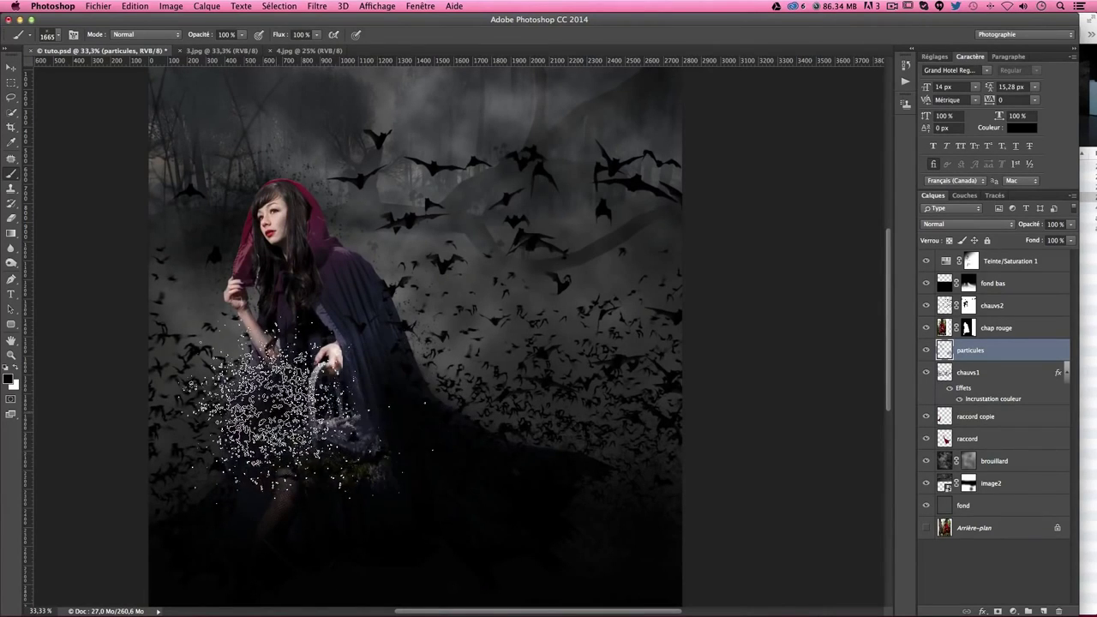
- Stamp sparkles near the basket and the girl's feet with the 1324 and 1194 px brushes
click(52, 36)
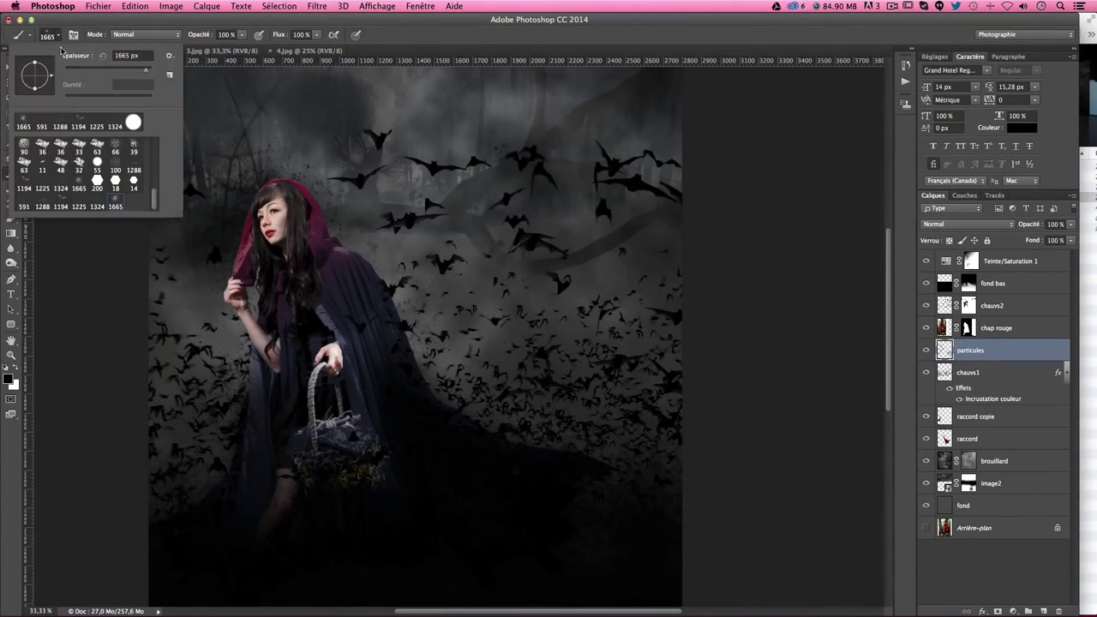
click(96, 203)
click(129, 506)
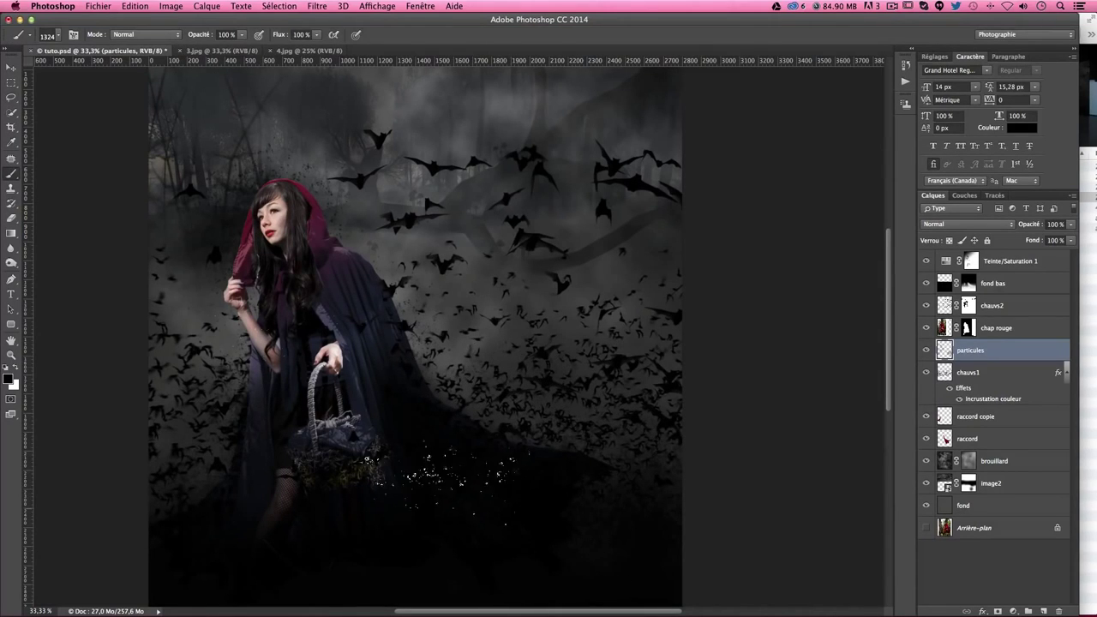
click(48, 36)
click(97, 122)
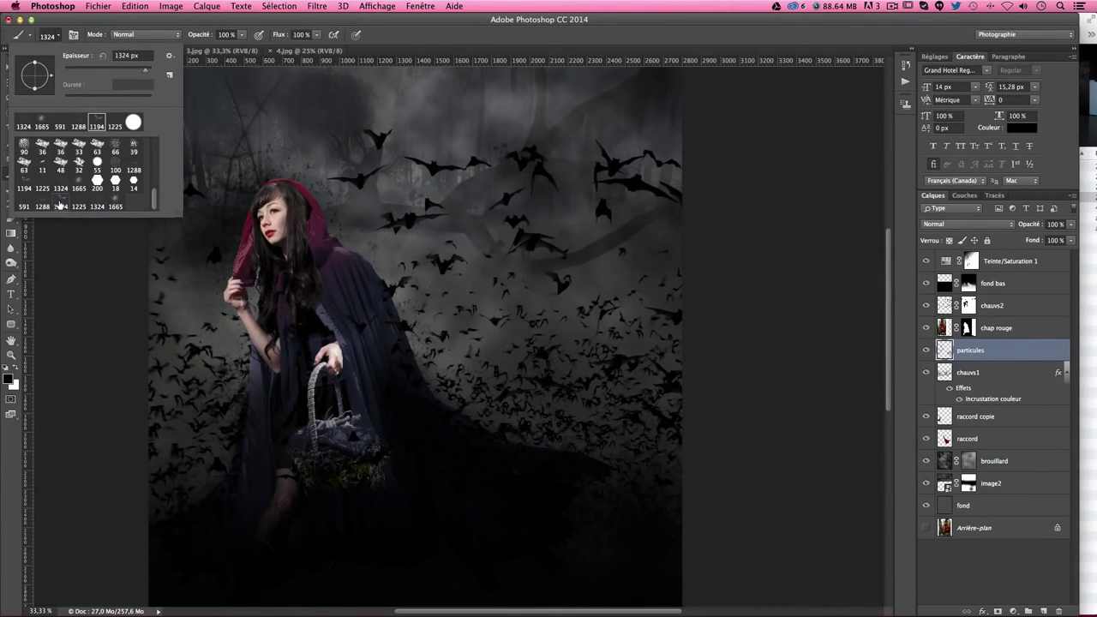
click(386, 377)
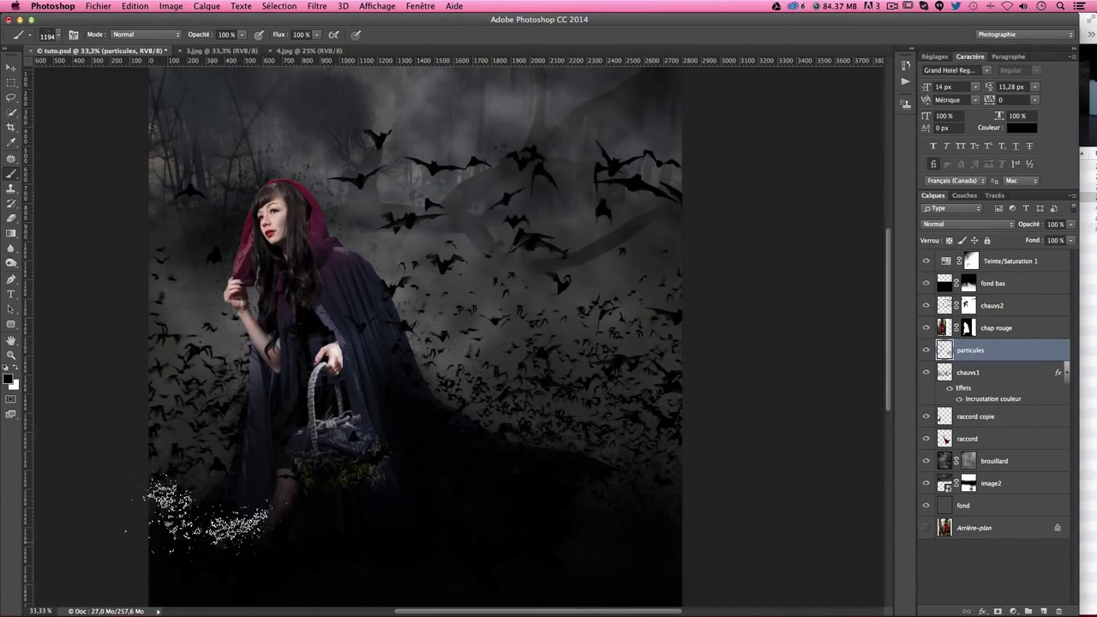
- Stamp particle specks near the girl with the 1288 px particle brush
click(50, 37)
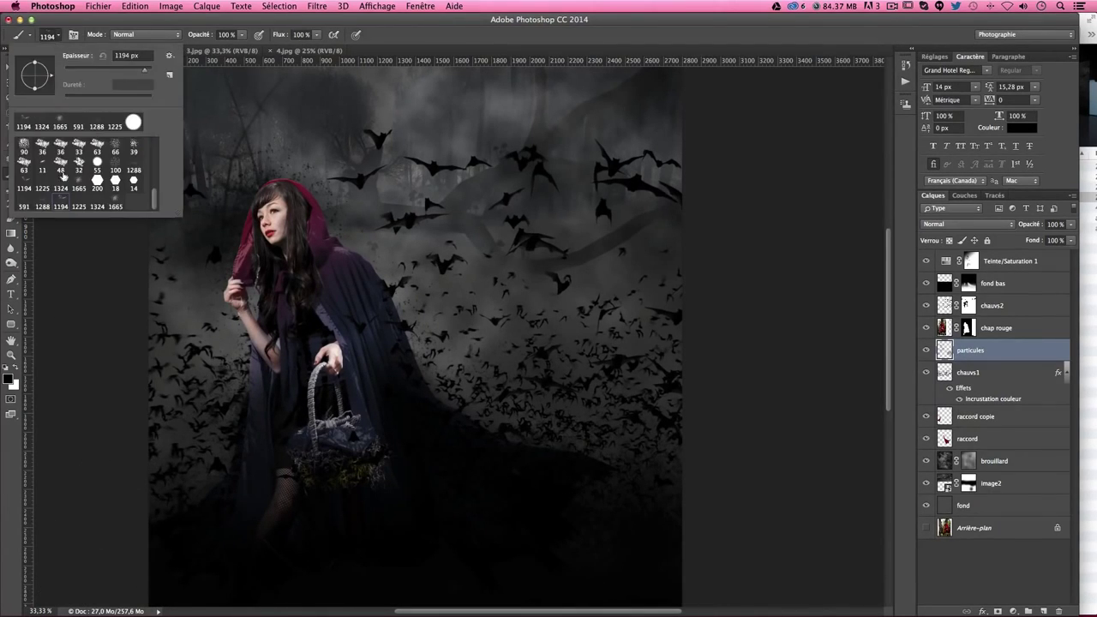
click(55, 204)
click(450, 418)
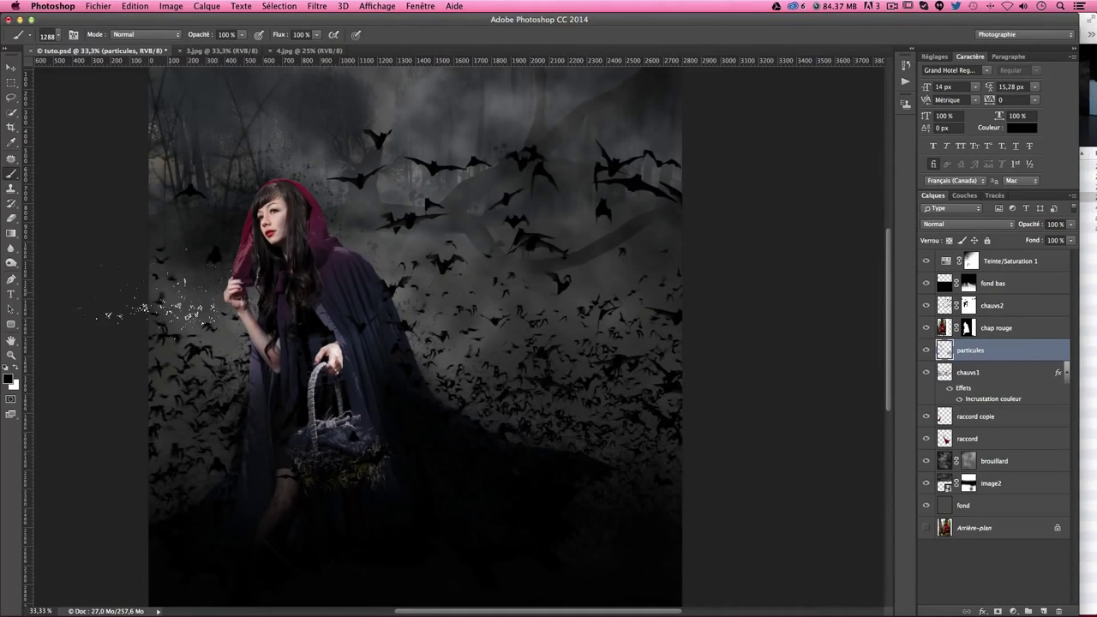
scroll(745, 365, down, 5)
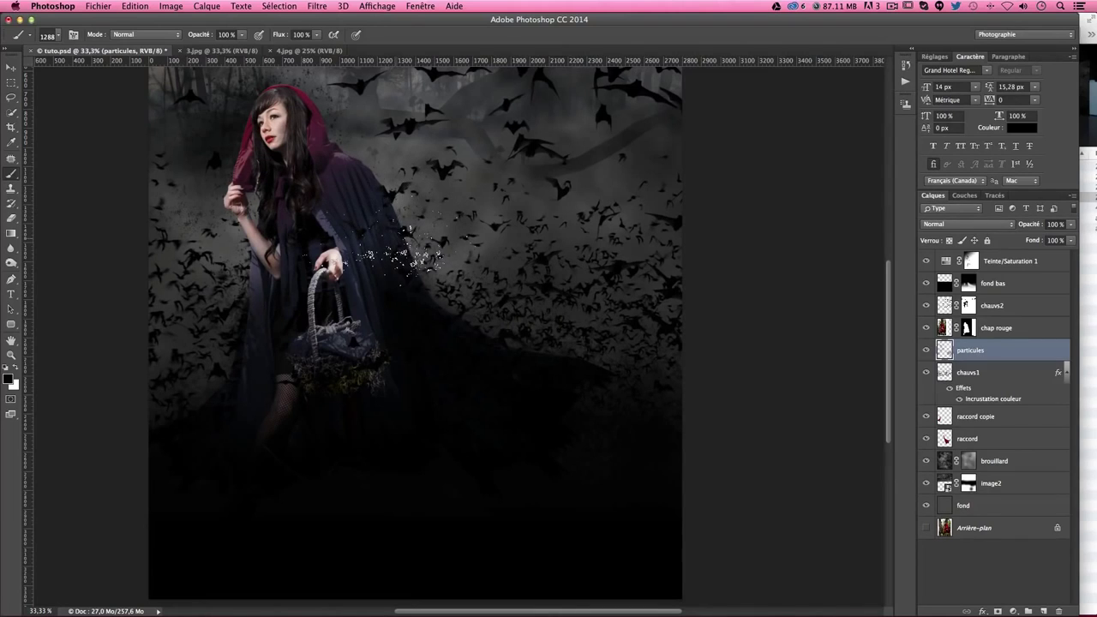
scroll(454, 386, up, 1)
scroll(283, 258, up, 4)
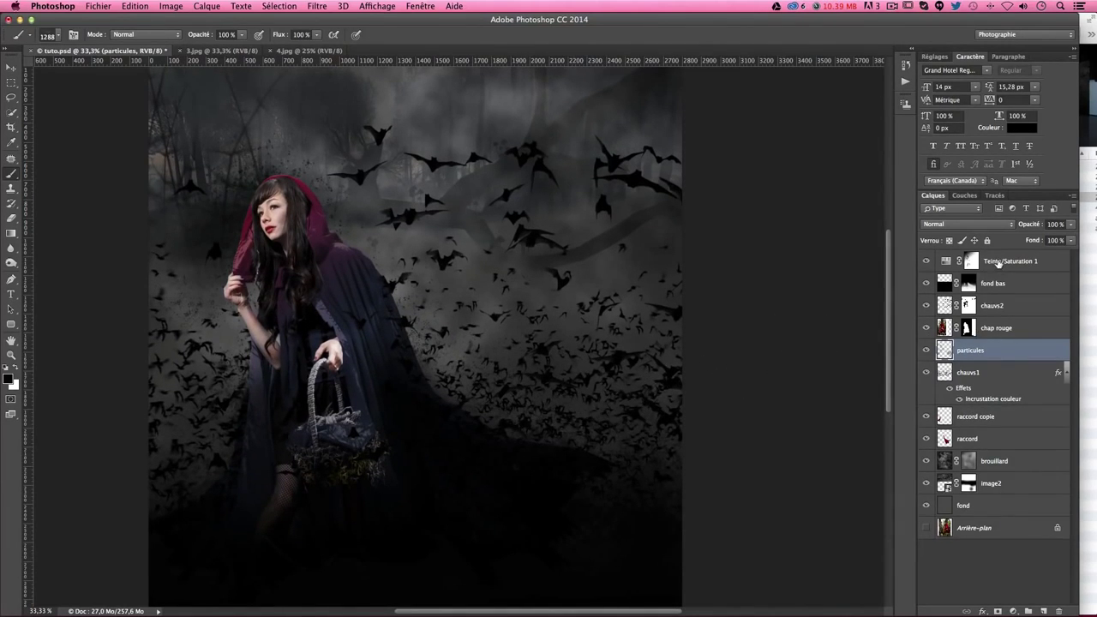
- Save the composite and stamp all visible layers into a new top layer
click(999, 263)
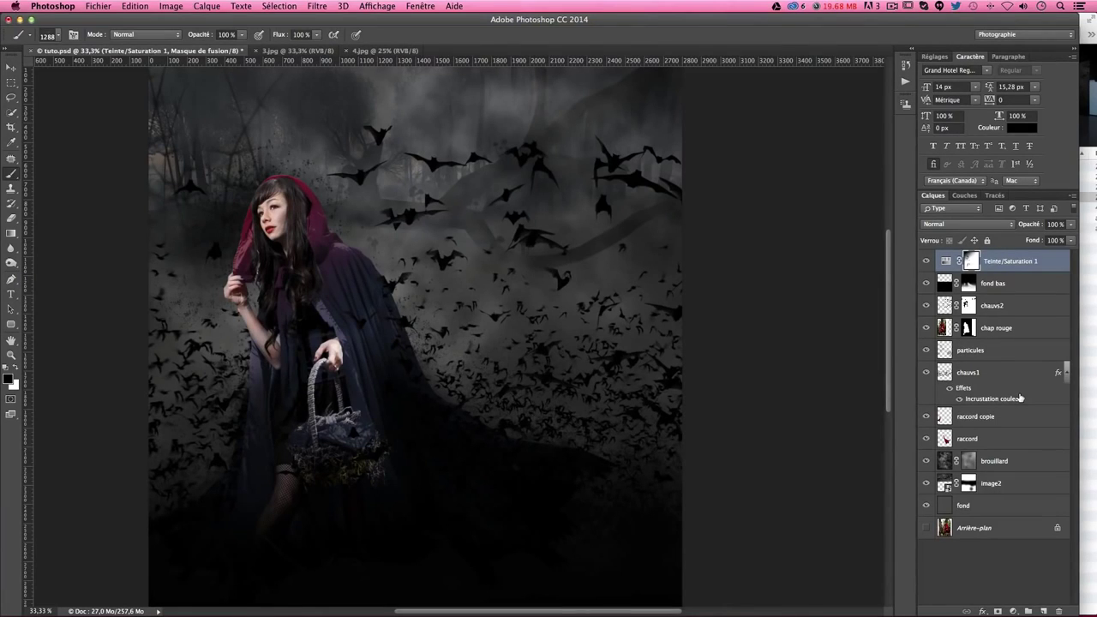
key(ctrl+s)
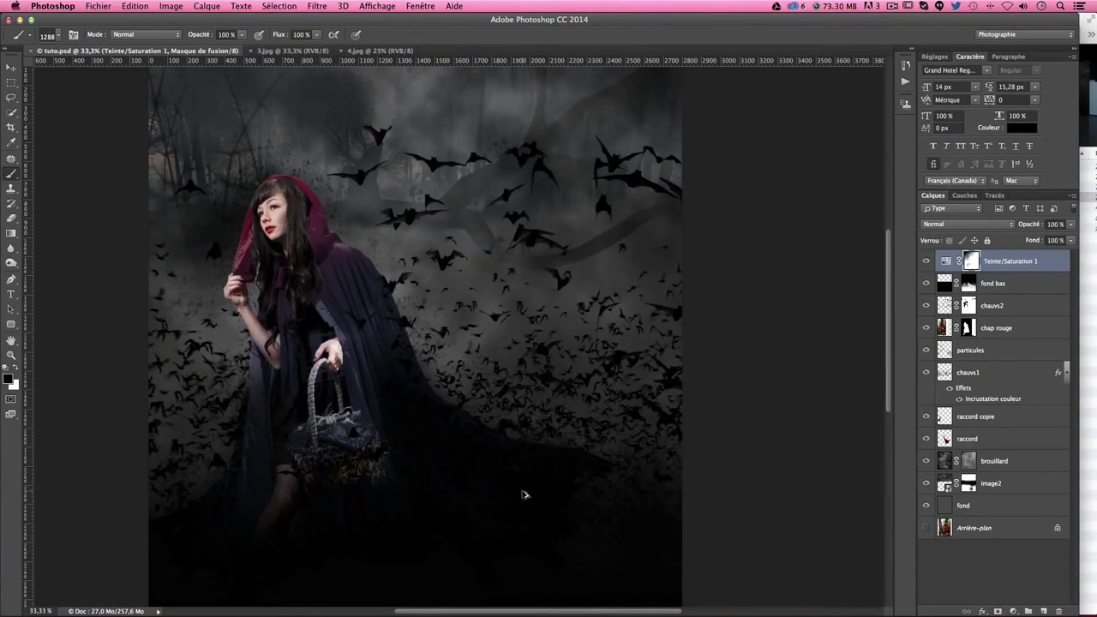
key(ctrl+alt+shift+e)
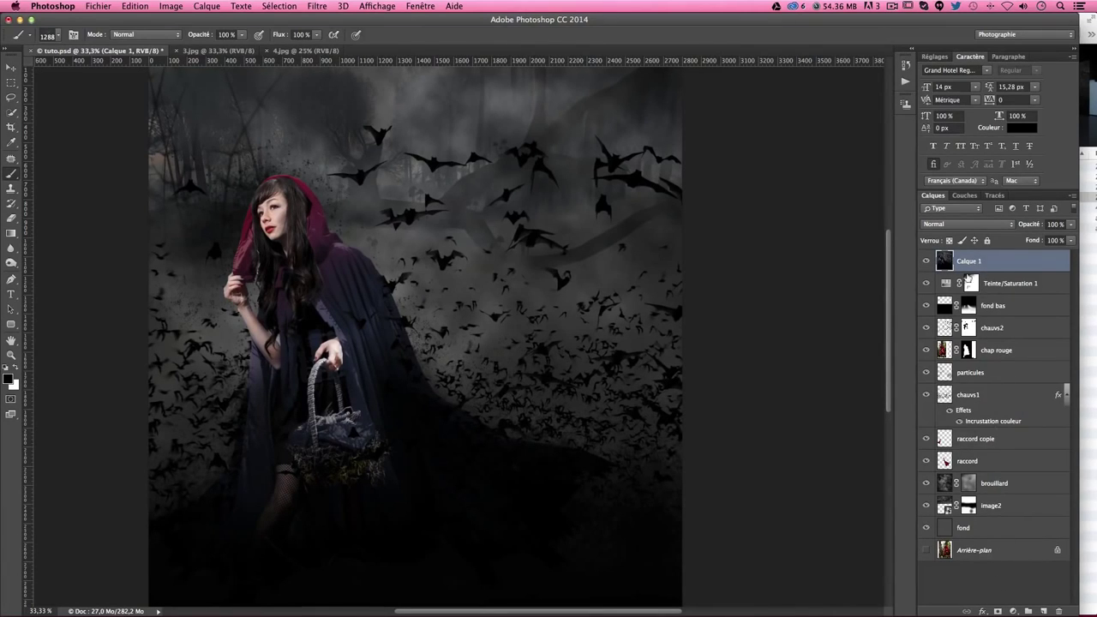
- Compare the merged layer on and off and rename it fusion 1
click(926, 261)
click(925, 261)
double_click(969, 262)
text(fusion)
key(Return)
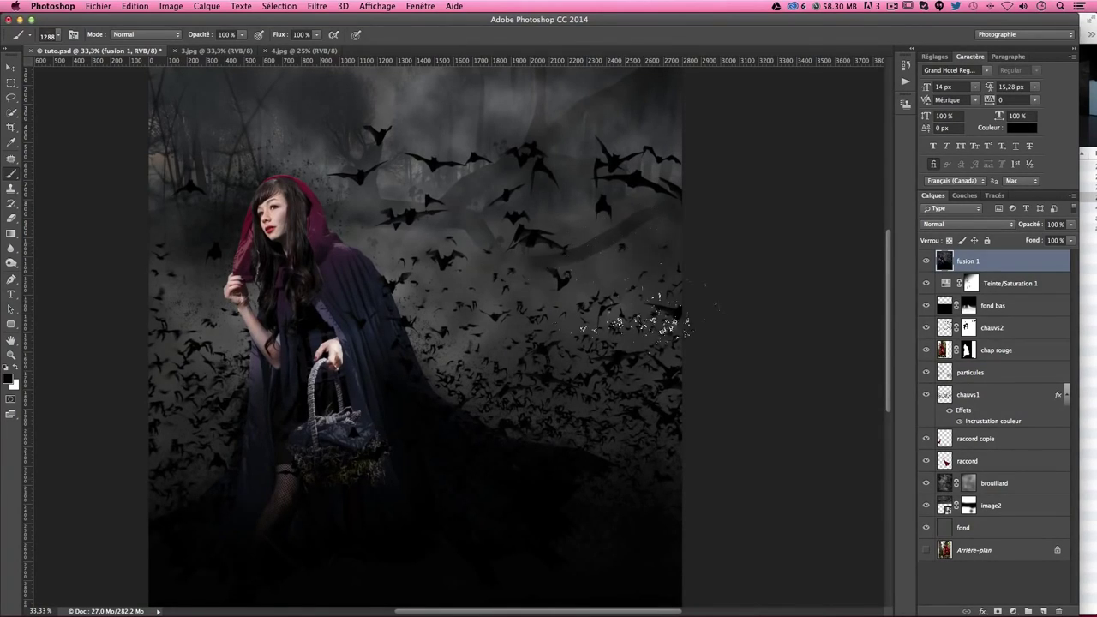
click(1013, 611)
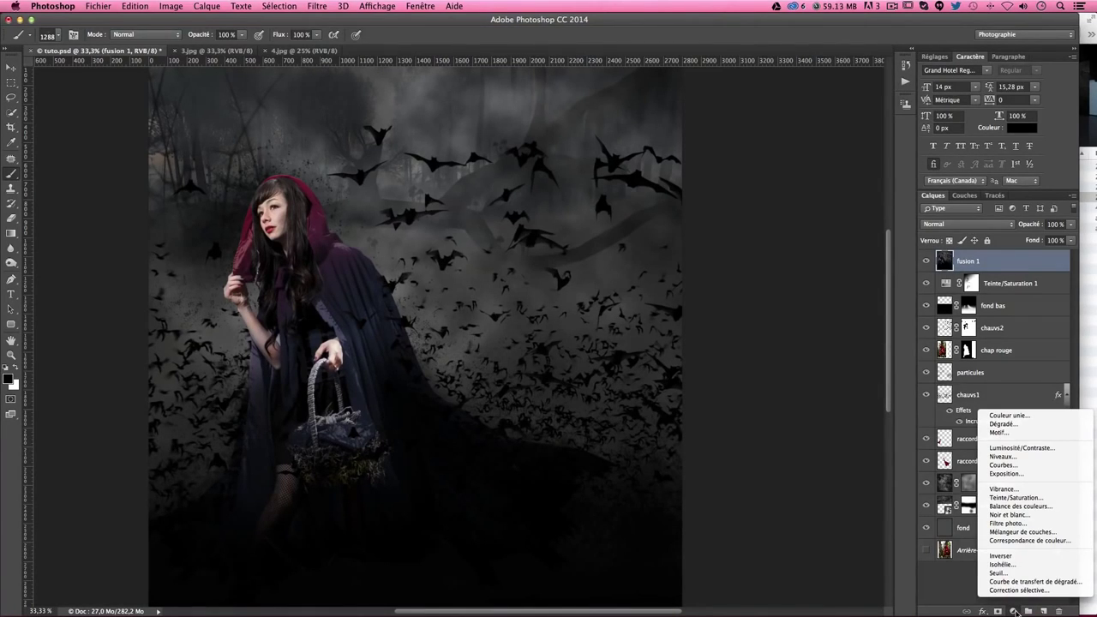
- Add a Cuivre copper gradient fill layer at 90° with 420% scale
click(1015, 425)
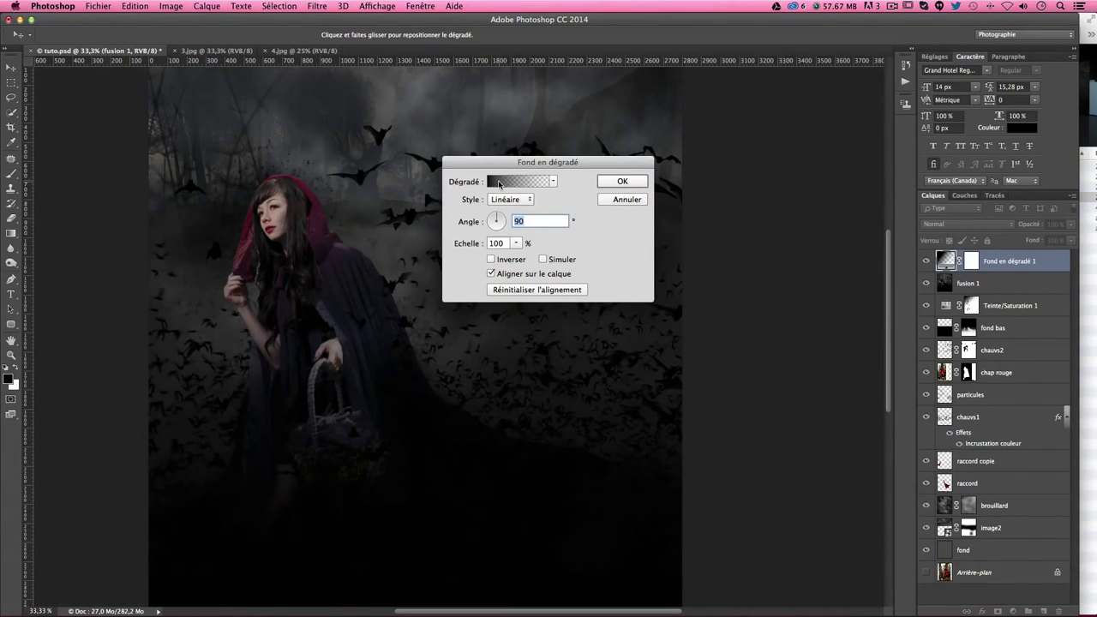
click(524, 176)
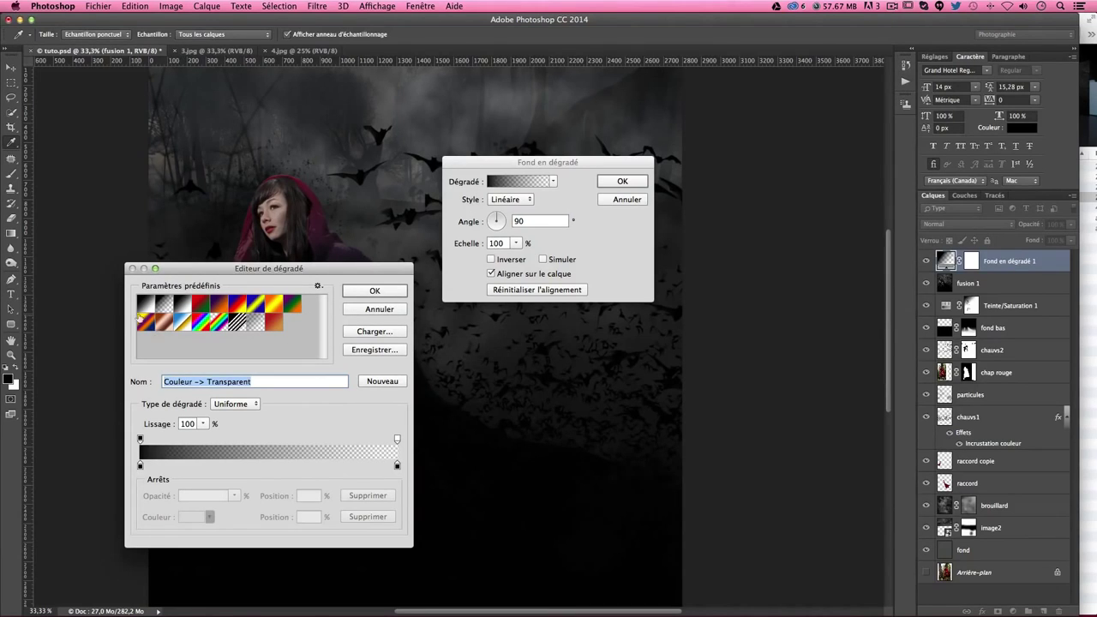
click(164, 325)
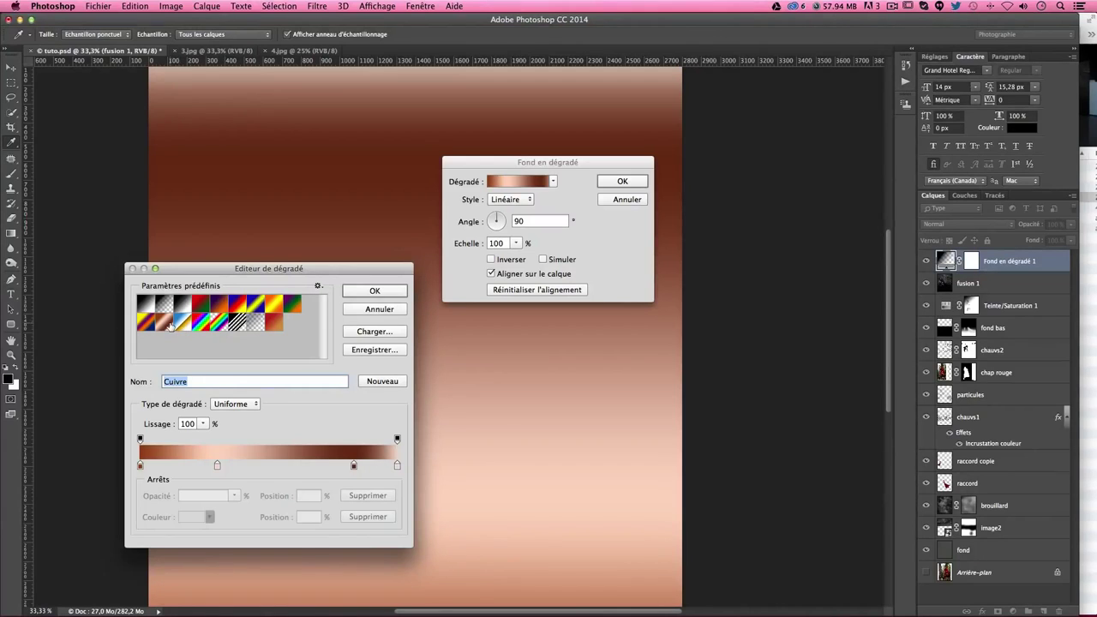
click(382, 292)
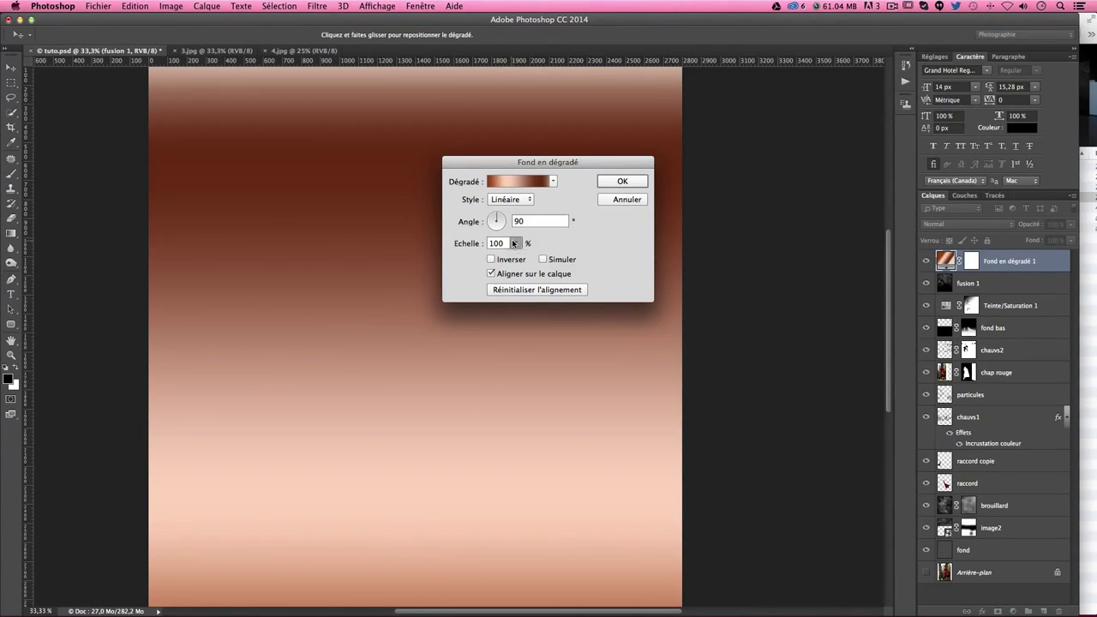
click(516, 243)
drag(521, 259, 530, 258)
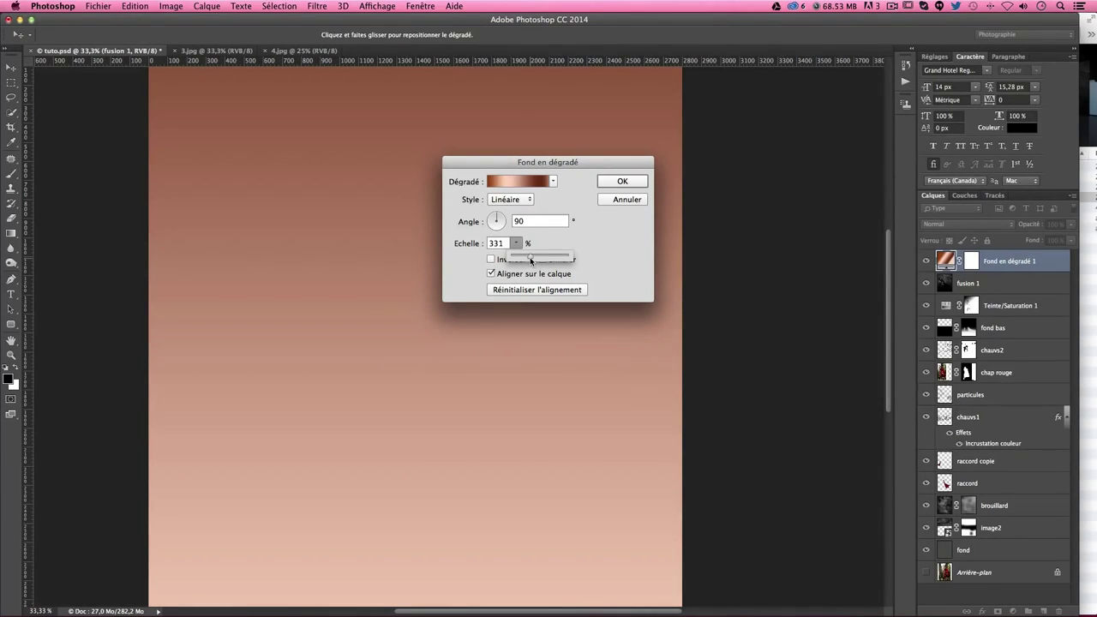
click(452, 236)
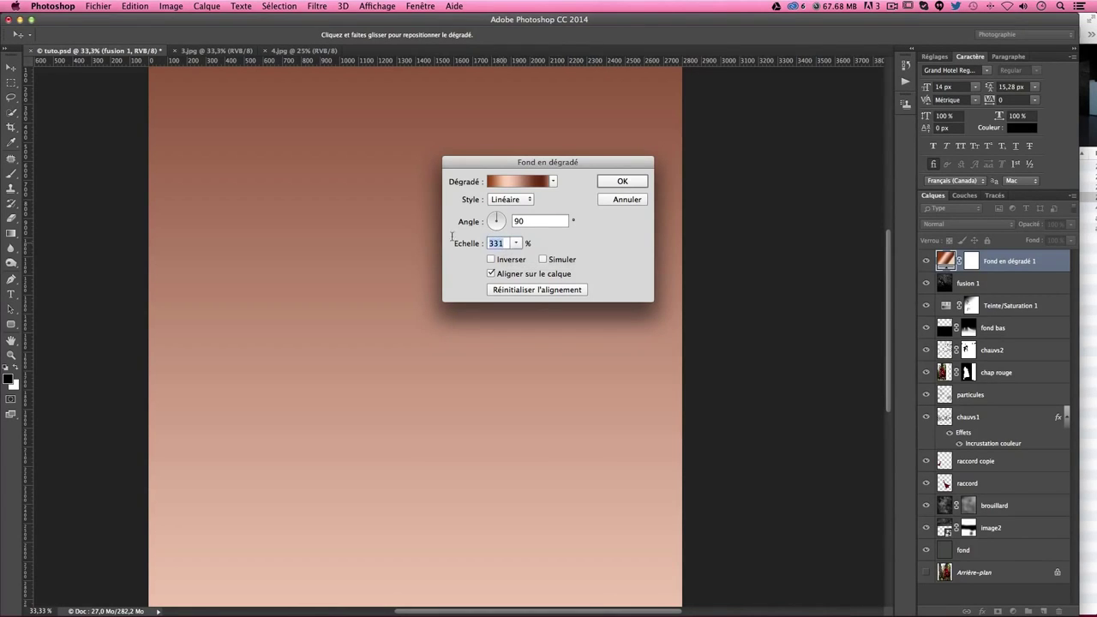
text(420)
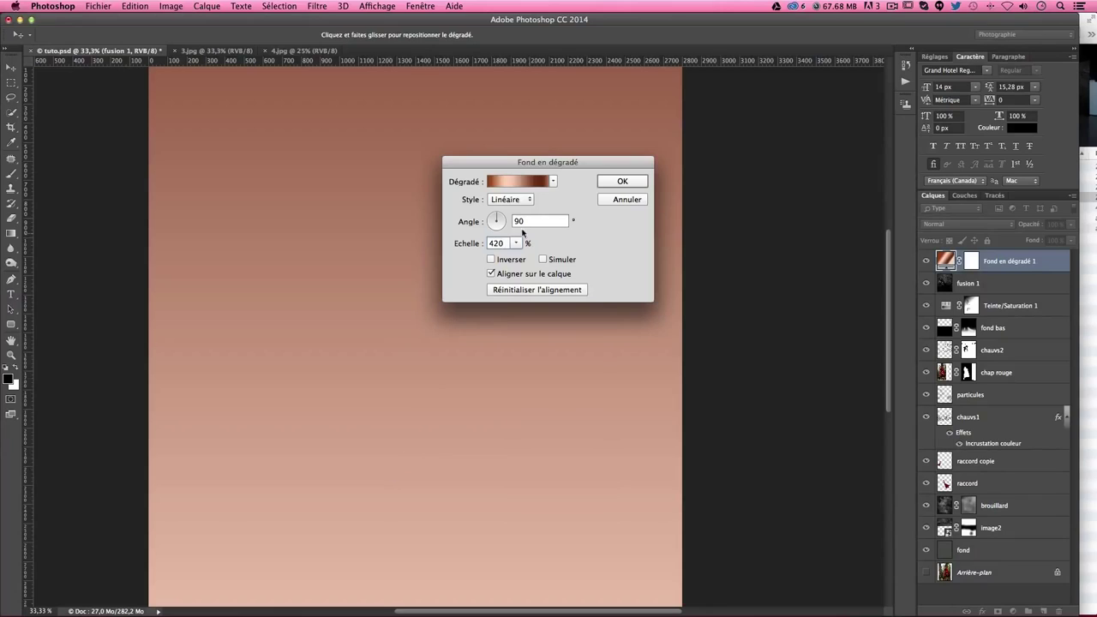
click(634, 181)
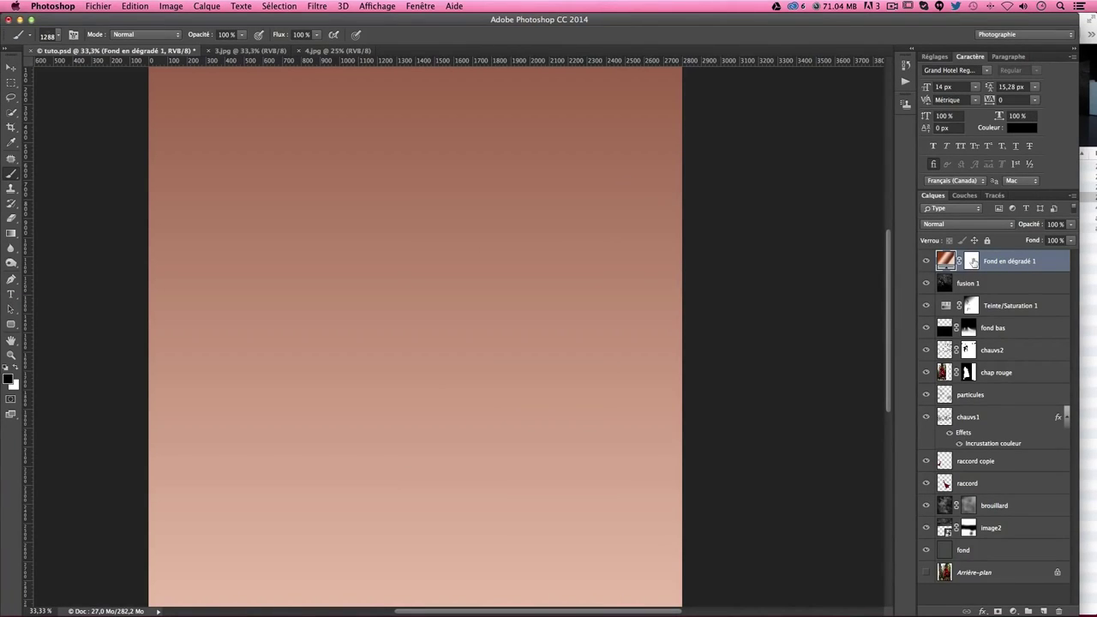
click(955, 224)
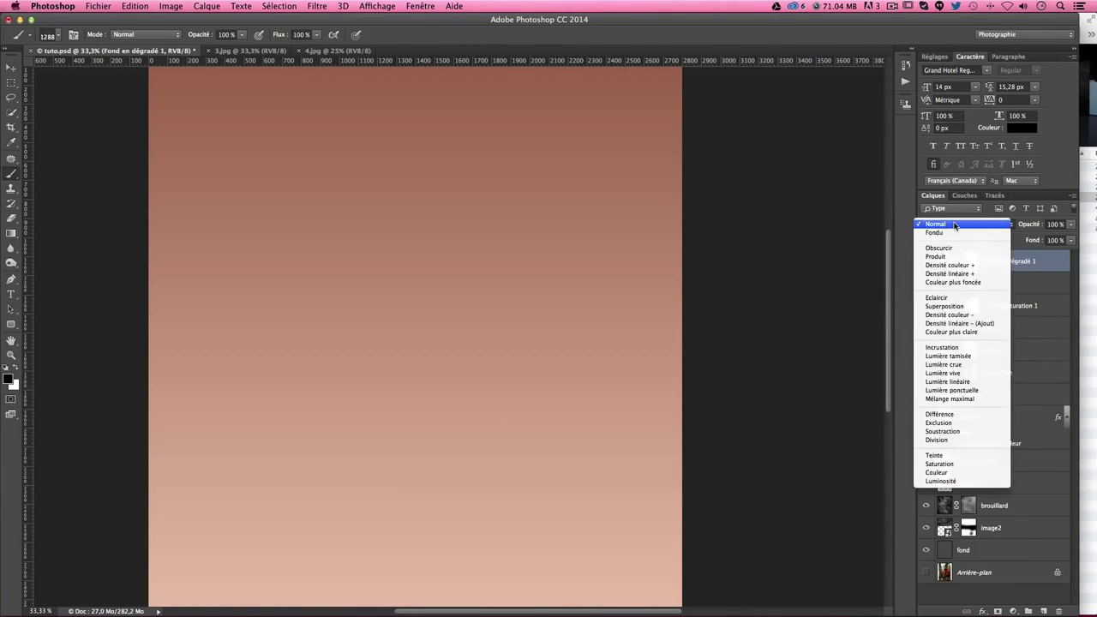
- Set the copper gradient to Lumière tamisée, compare it on and off, then bring up Chrome
click(975, 355)
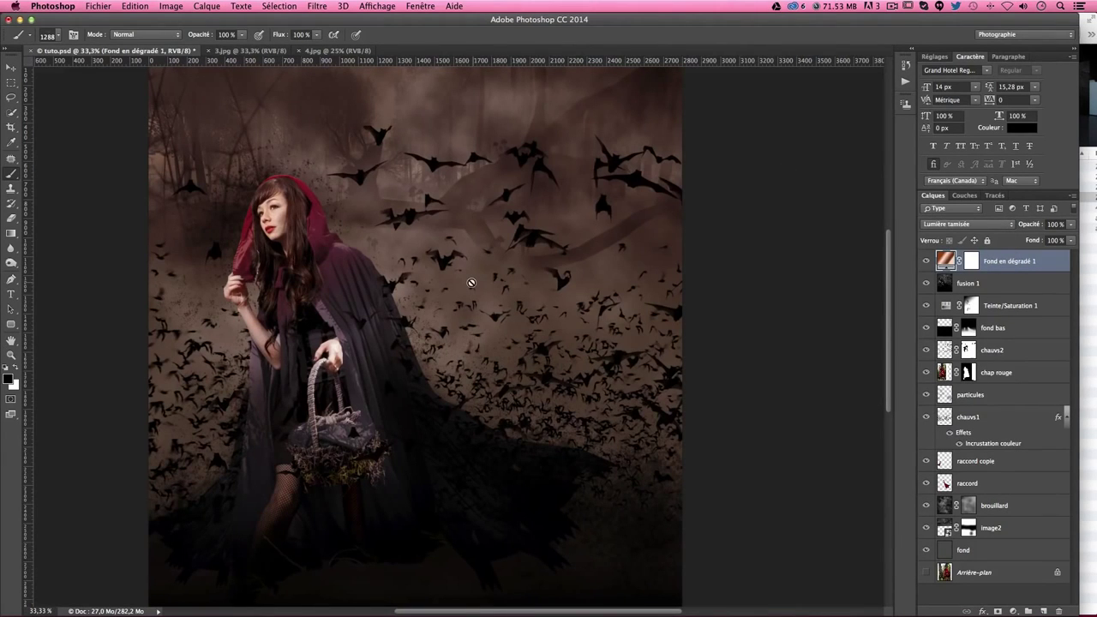
key(super+minus)
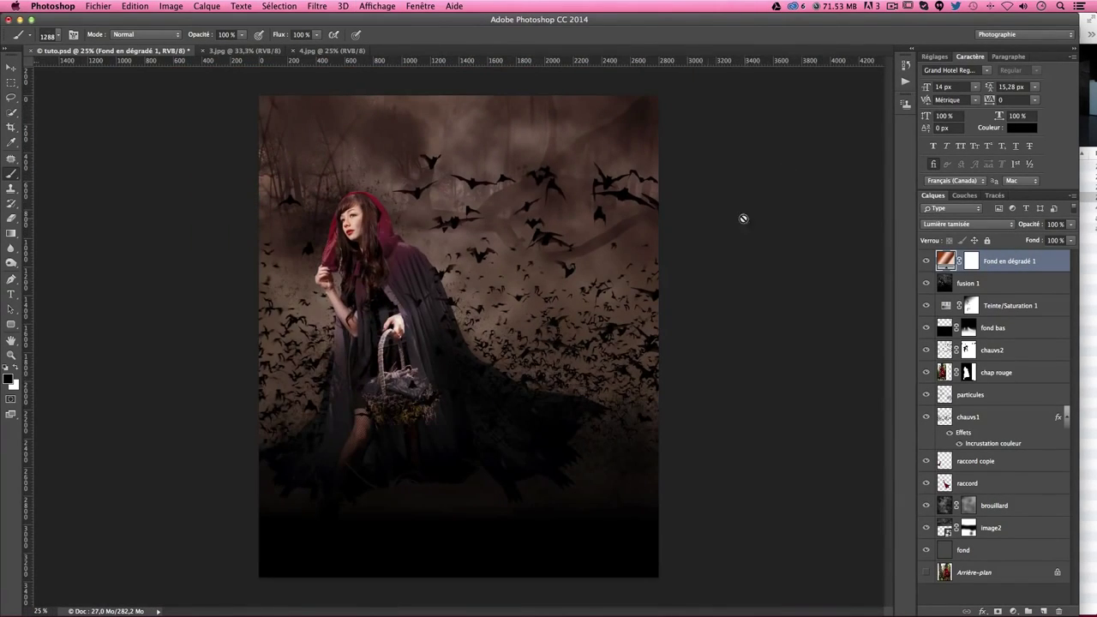
click(926, 260)
click(926, 261)
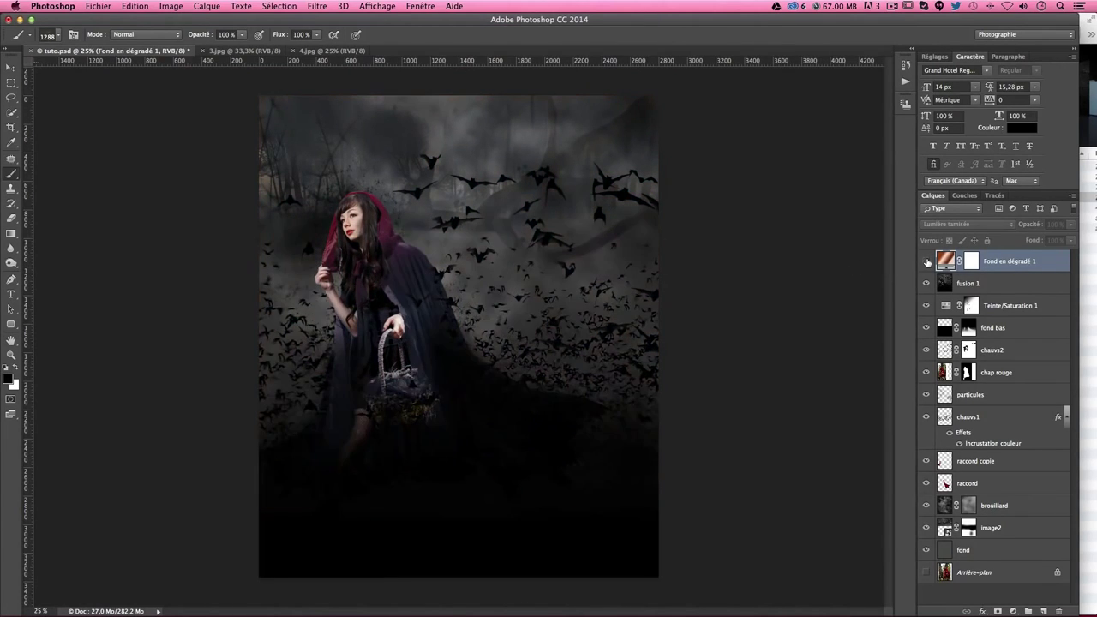
click(926, 261)
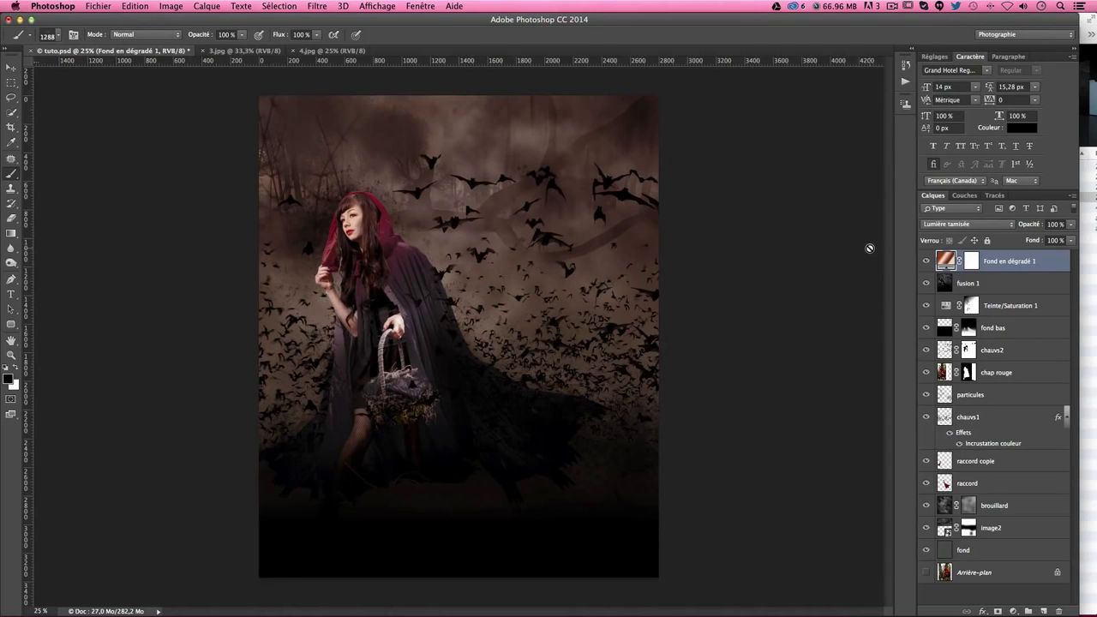
click(925, 260)
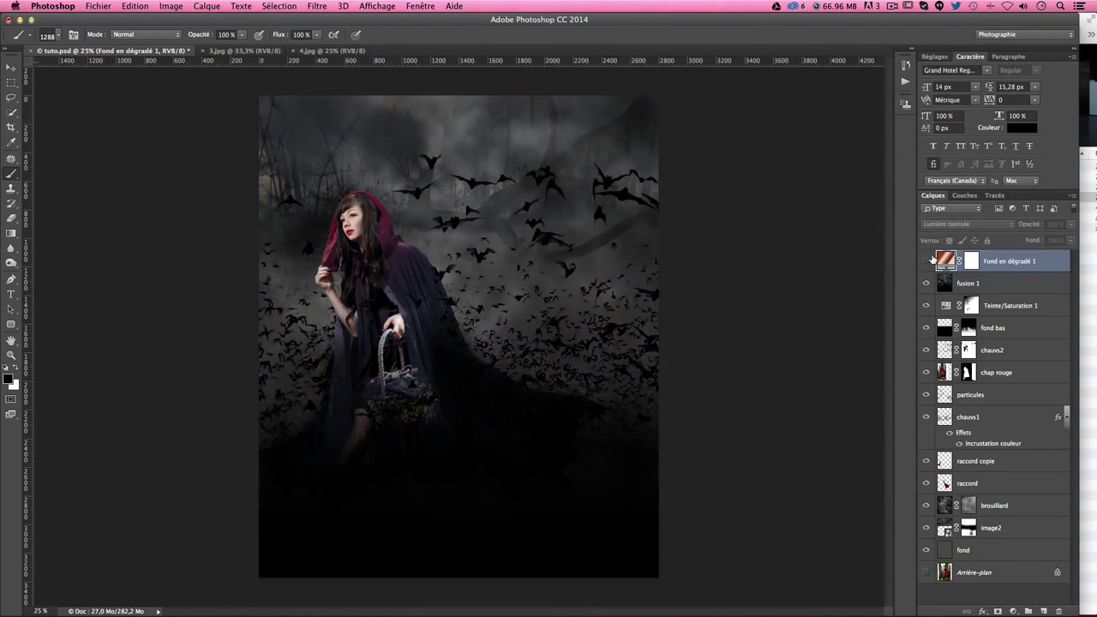
click(926, 260)
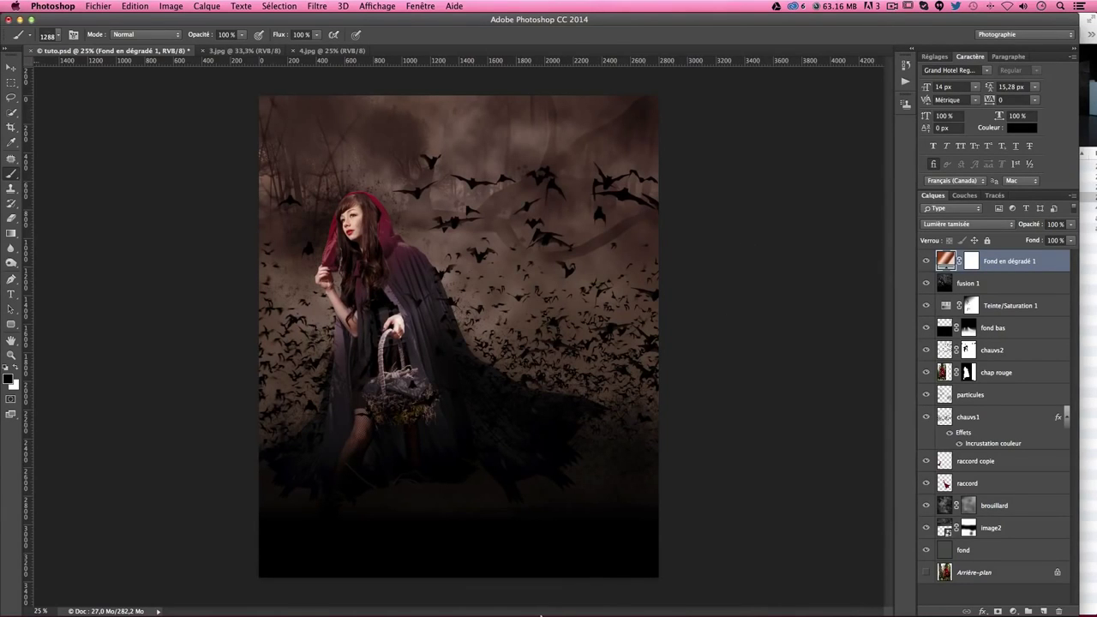
click(358, 593)
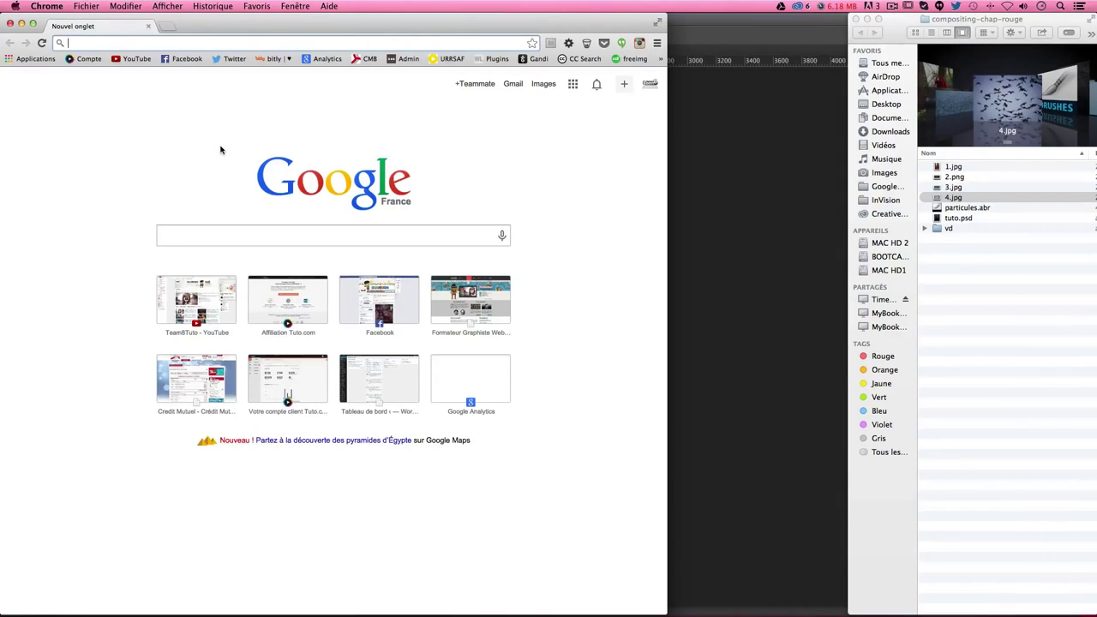
- Search Google Images for 'texture paper', limited to images larger than 2 MP
click(212, 235)
text(t)
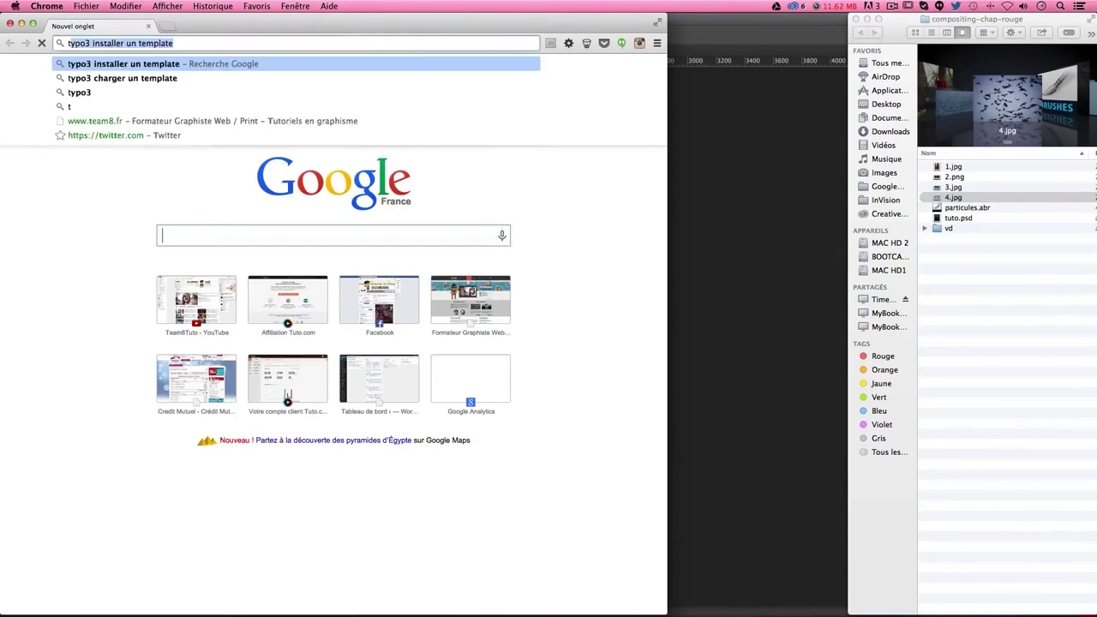
text(exture p)
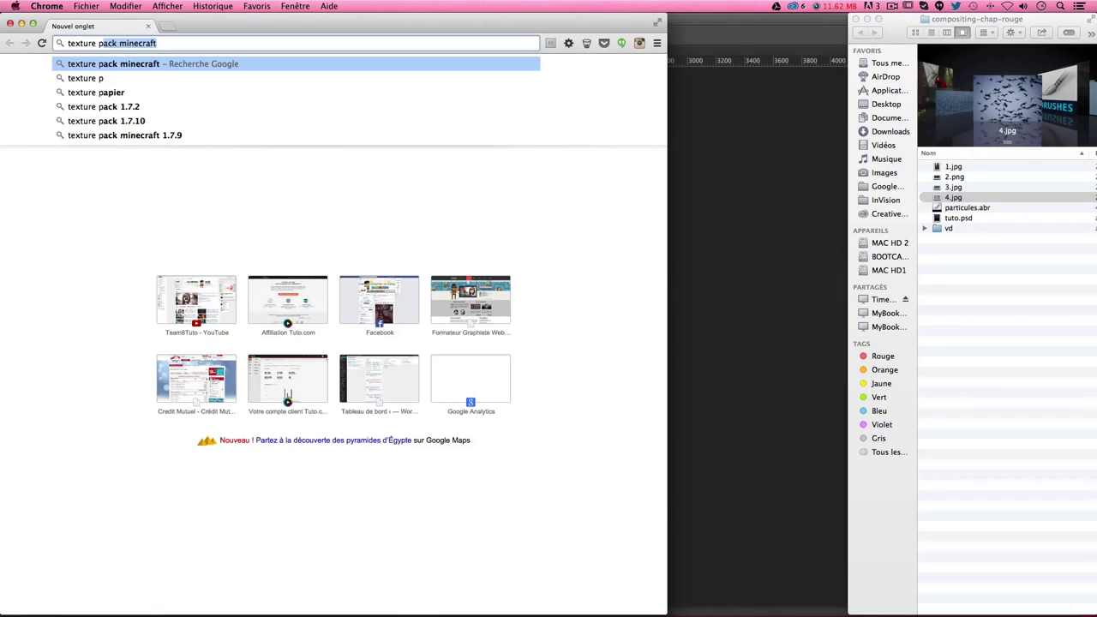
text(aper)
key(Return)
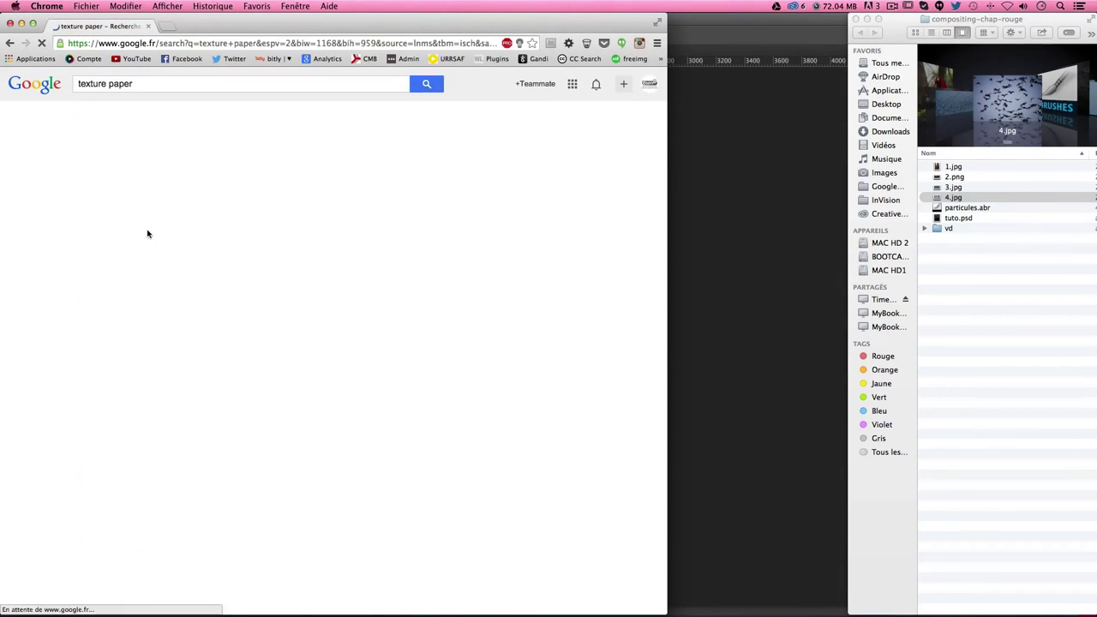
click(123, 118)
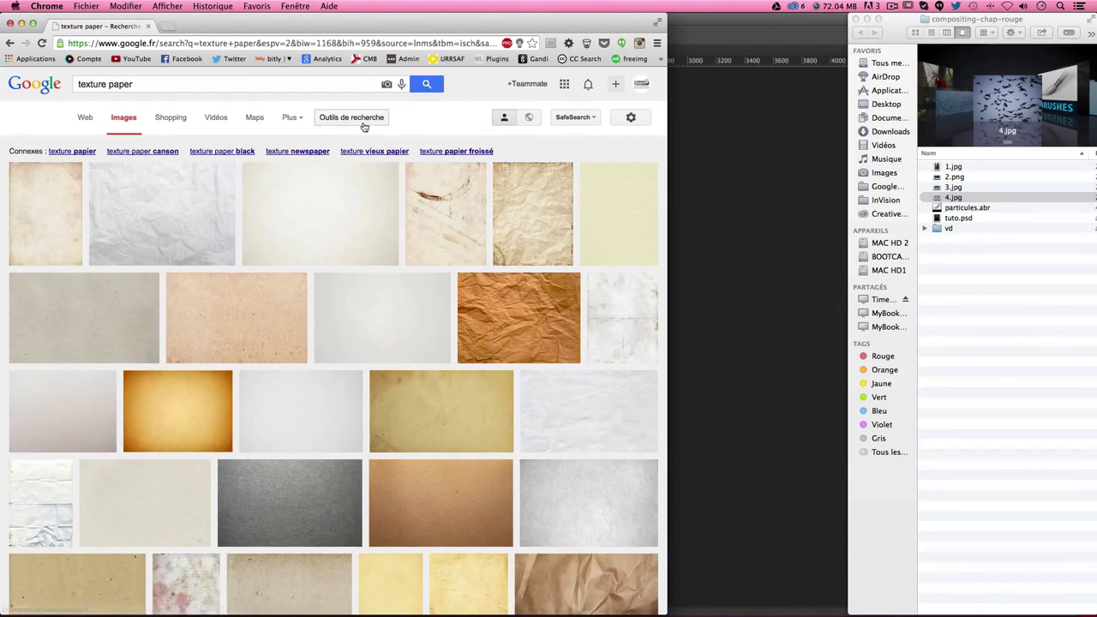
click(351, 117)
click(87, 146)
mouse_move(102, 230)
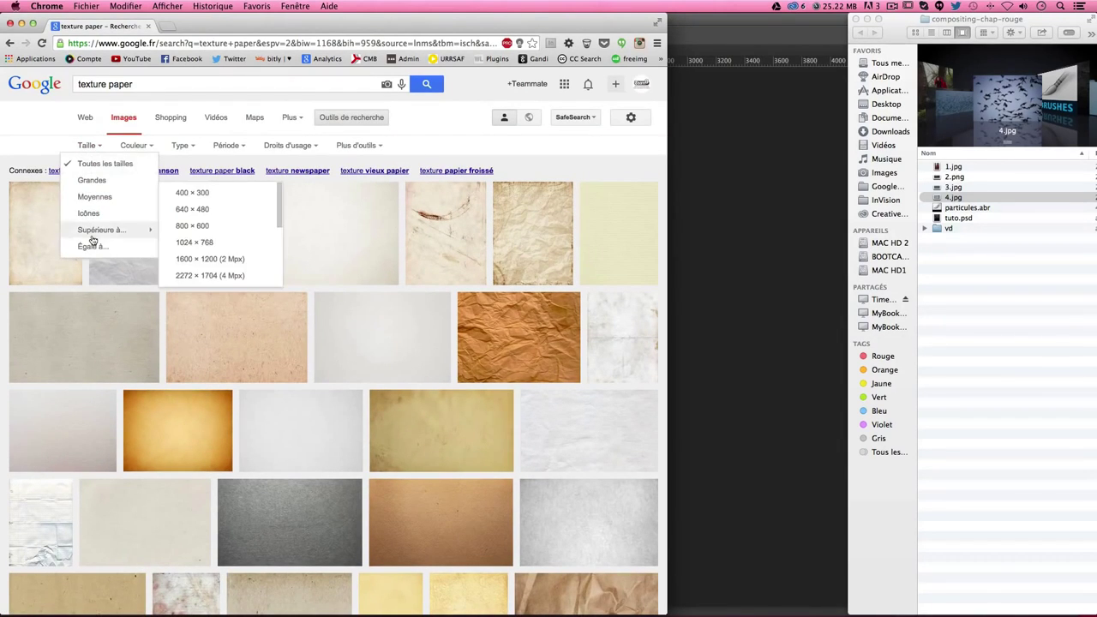
click(214, 260)
- Browse the results and open two promising paper textures in new tabs
scroll(294, 360, down, 1)
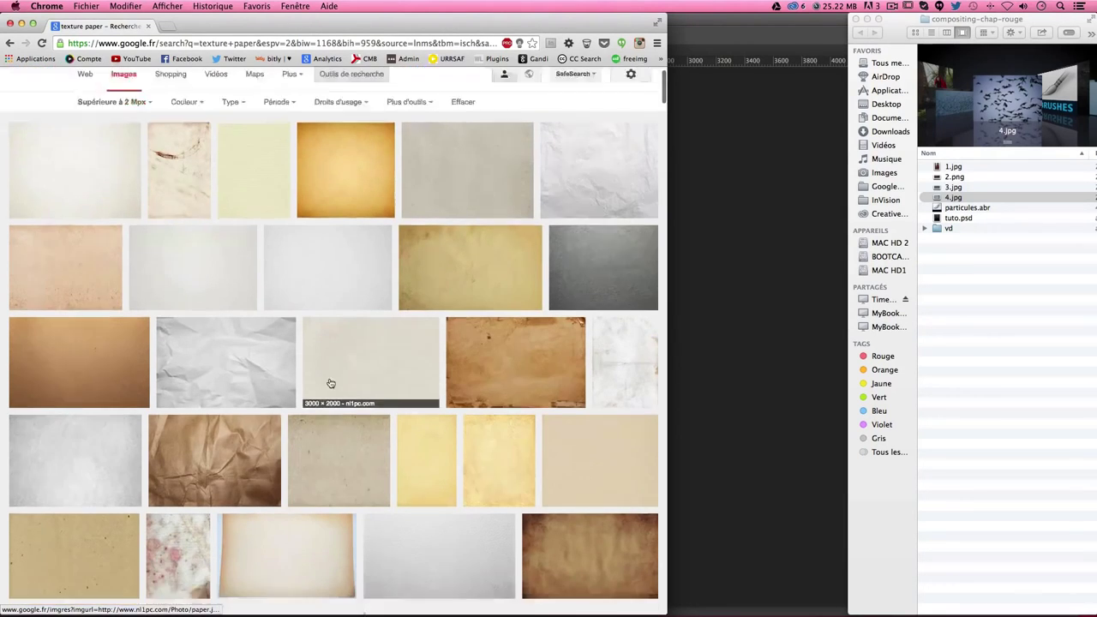
scroll(374, 366, down, 5)
scroll(480, 390, down, 8)
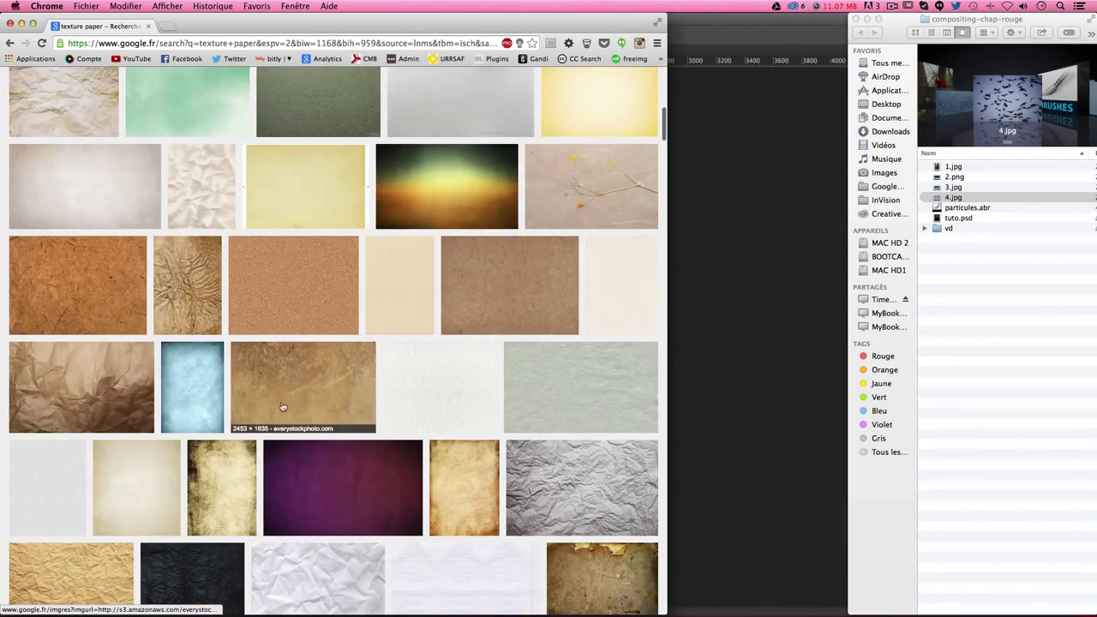
scroll(489, 310, down, 4)
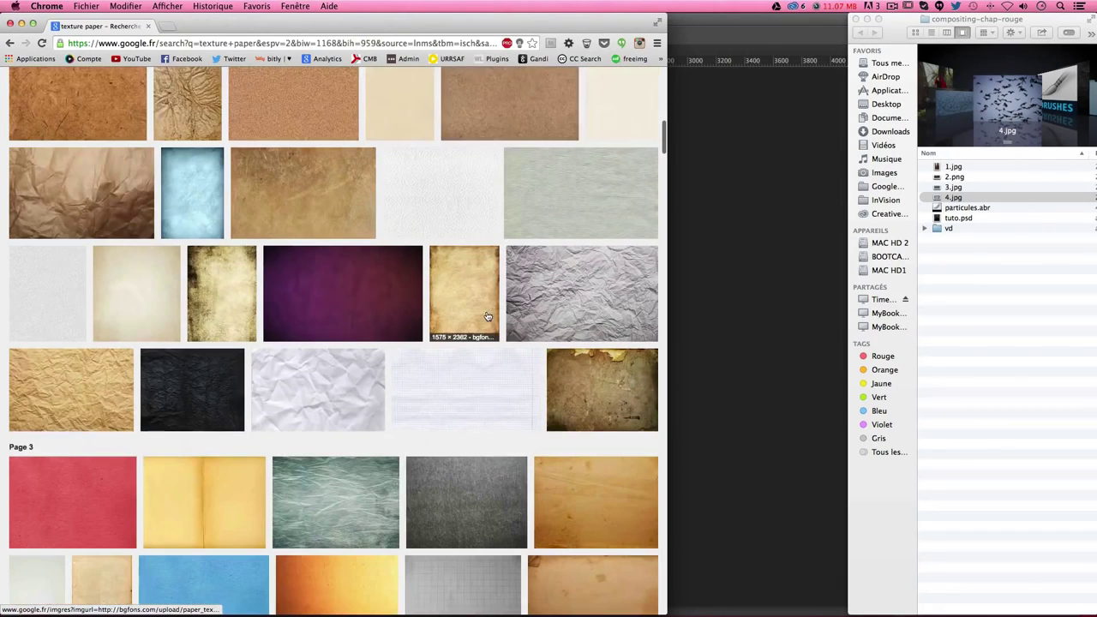
middle_click(514, 156)
scroll(369, 428, down, 9)
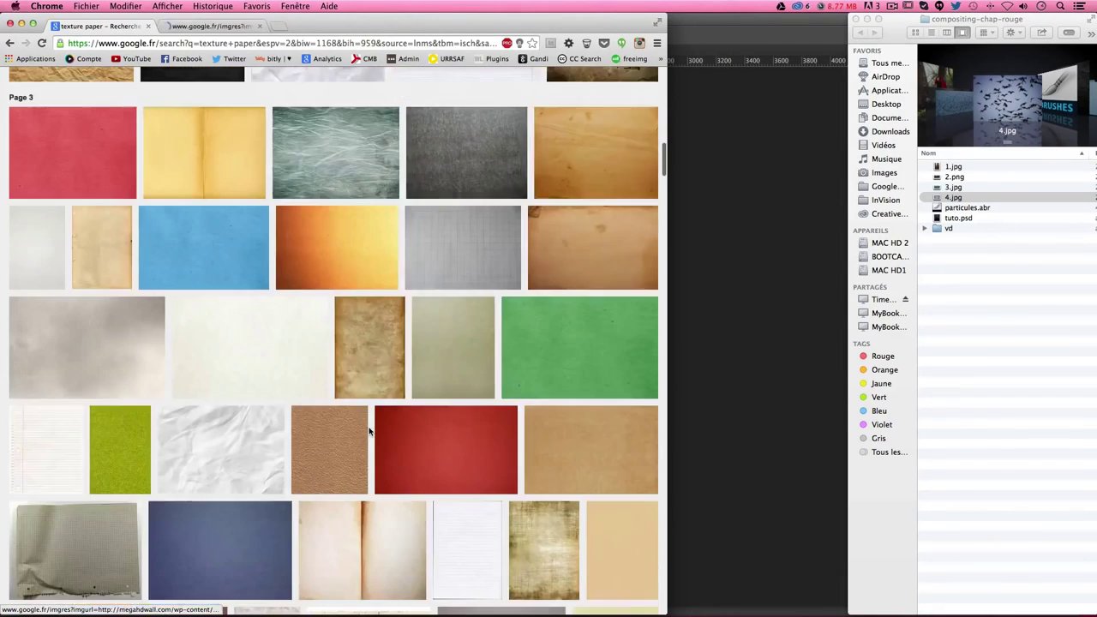
scroll(370, 431, down, 5)
scroll(369, 431, down, 4)
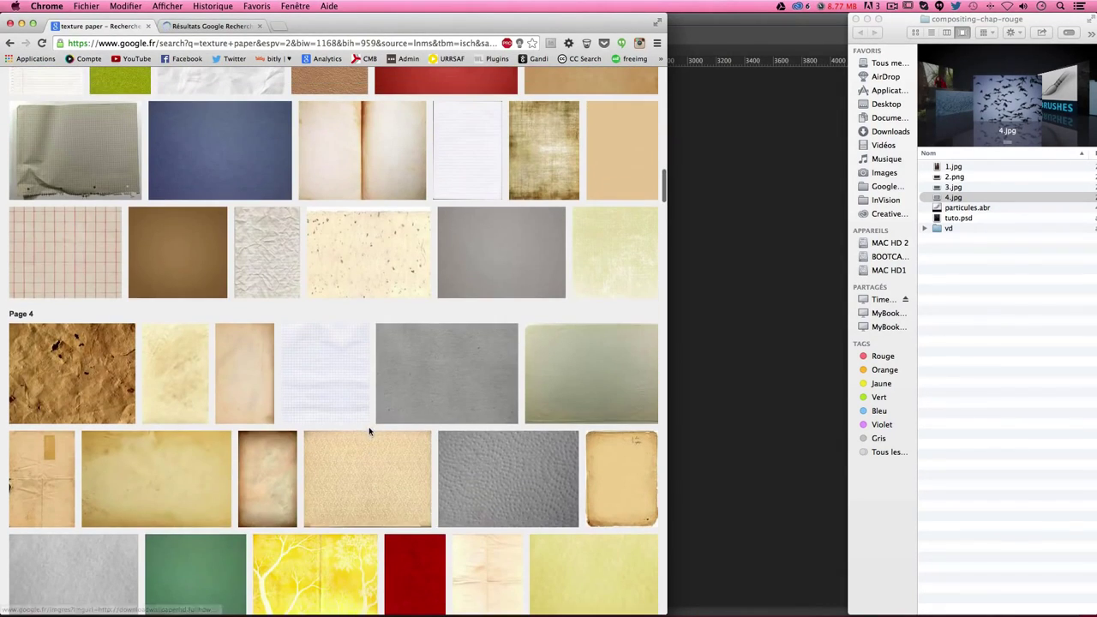
scroll(120, 497, down, 8)
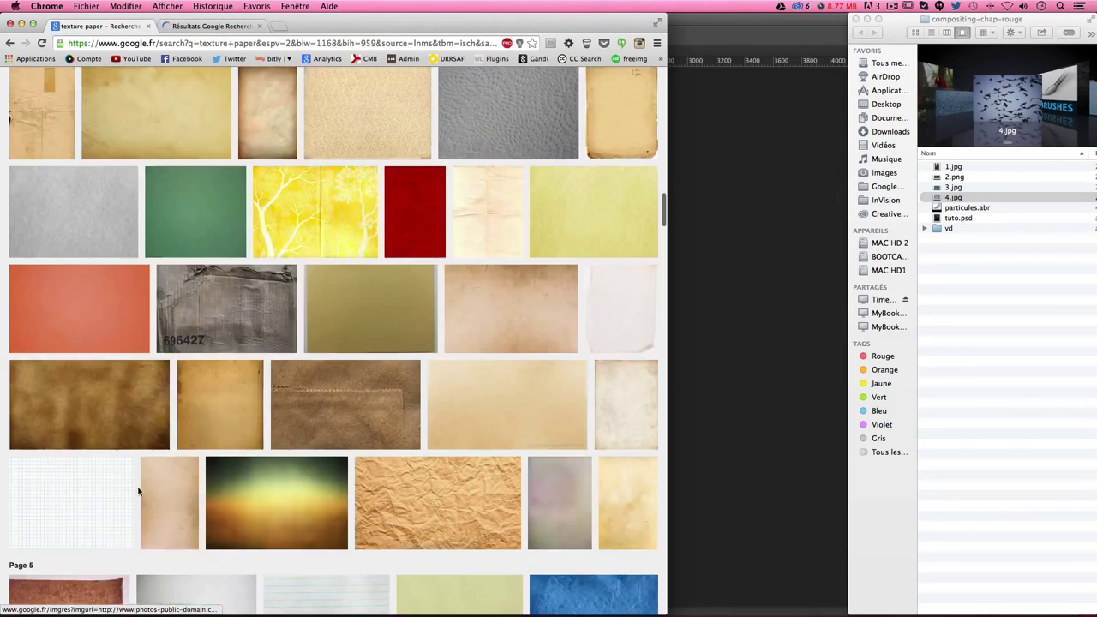
scroll(291, 536, down, 4)
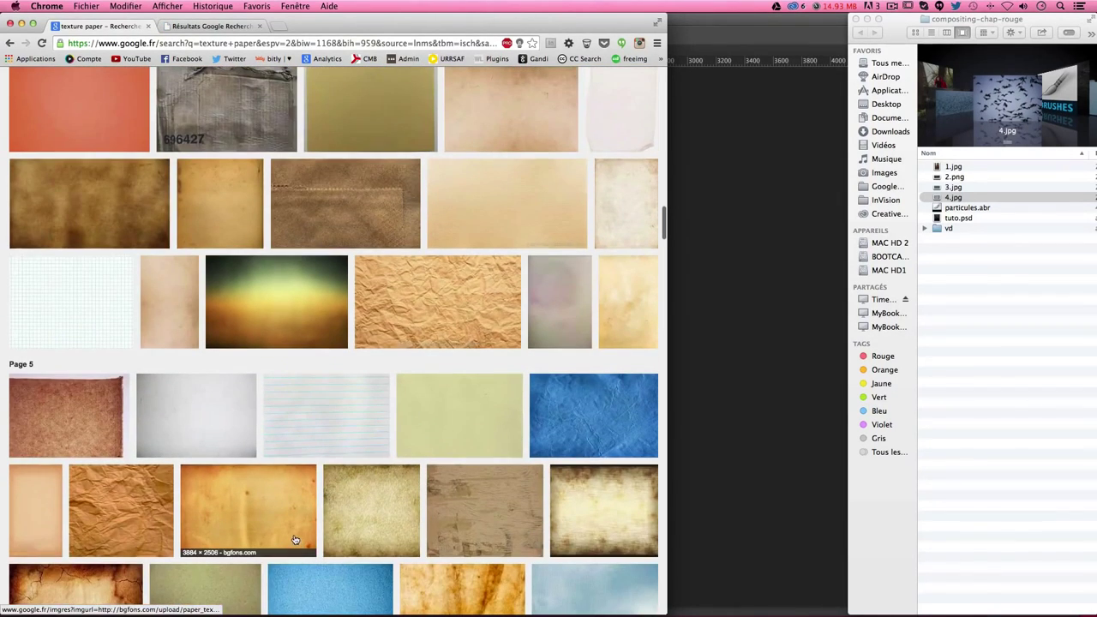
scroll(265, 501, down, 4)
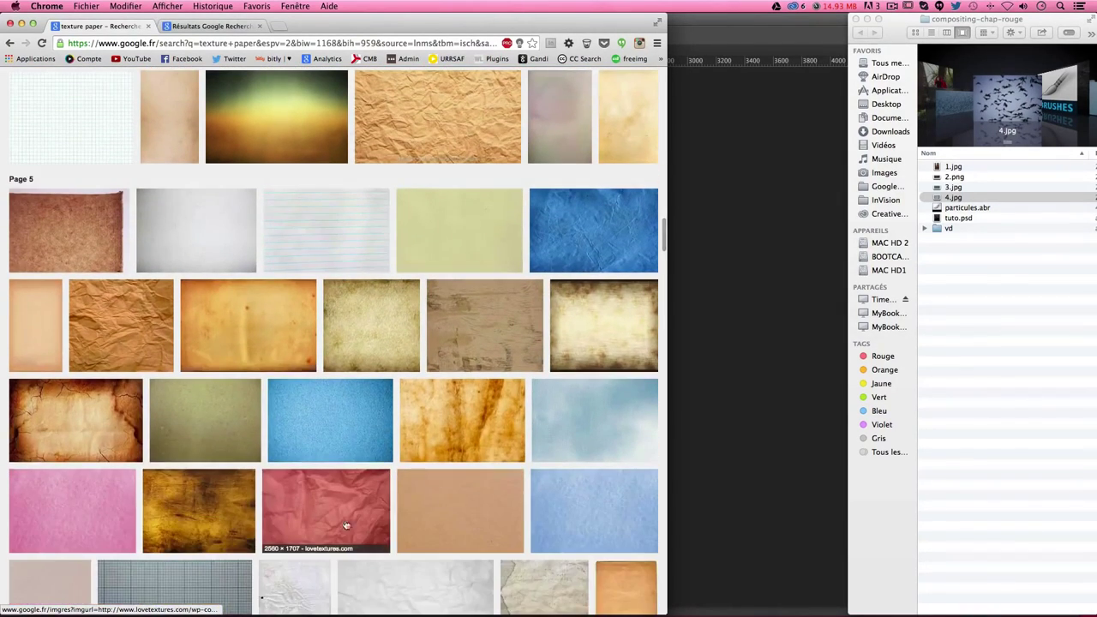
scroll(451, 523, up, 10)
scroll(343, 514, up, 10)
scroll(257, 510, up, 10)
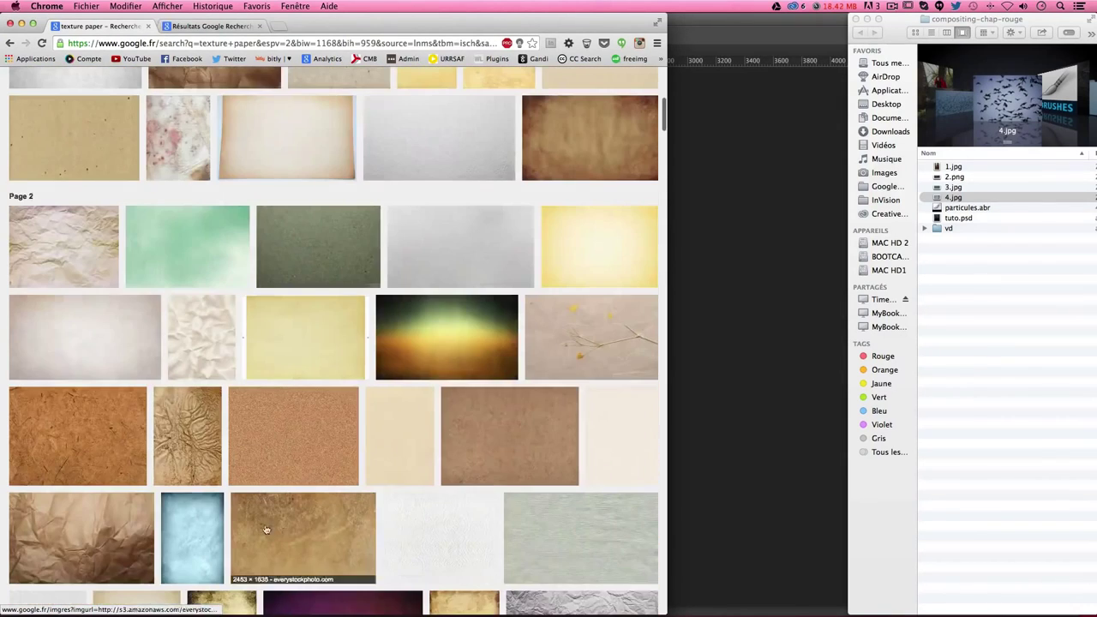
scroll(182, 507, up, 10)
scroll(171, 513, down, 2)
scroll(90, 523, up, 2)
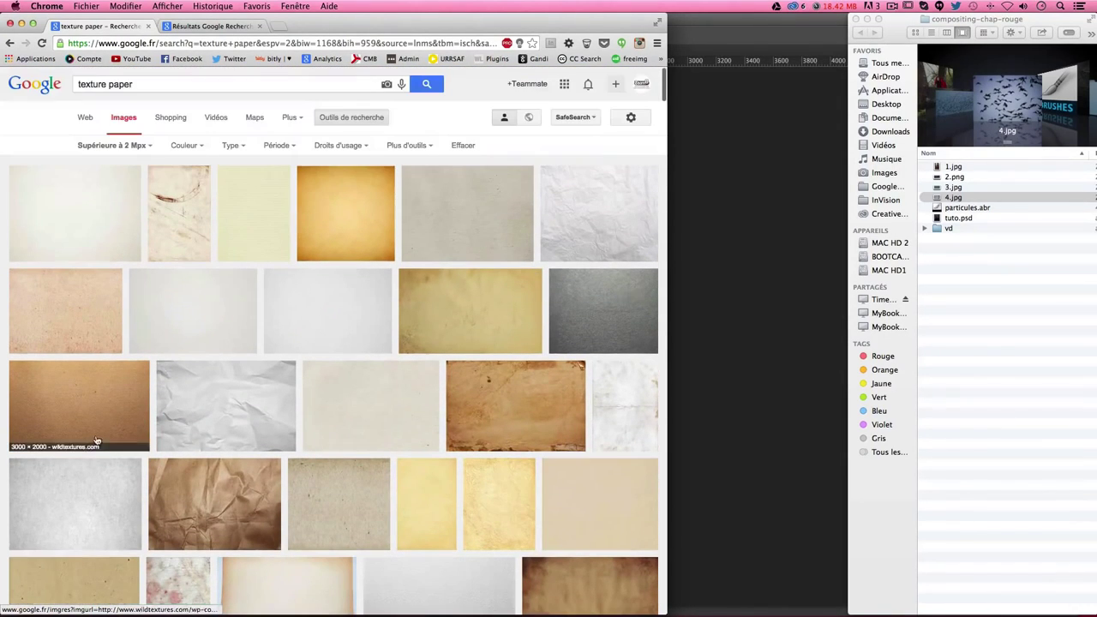
super+click(328, 317)
- Copy the full-size 3000 × 2000 wildtextures paper image and return to Photoshop
key(ctrl+Tab)
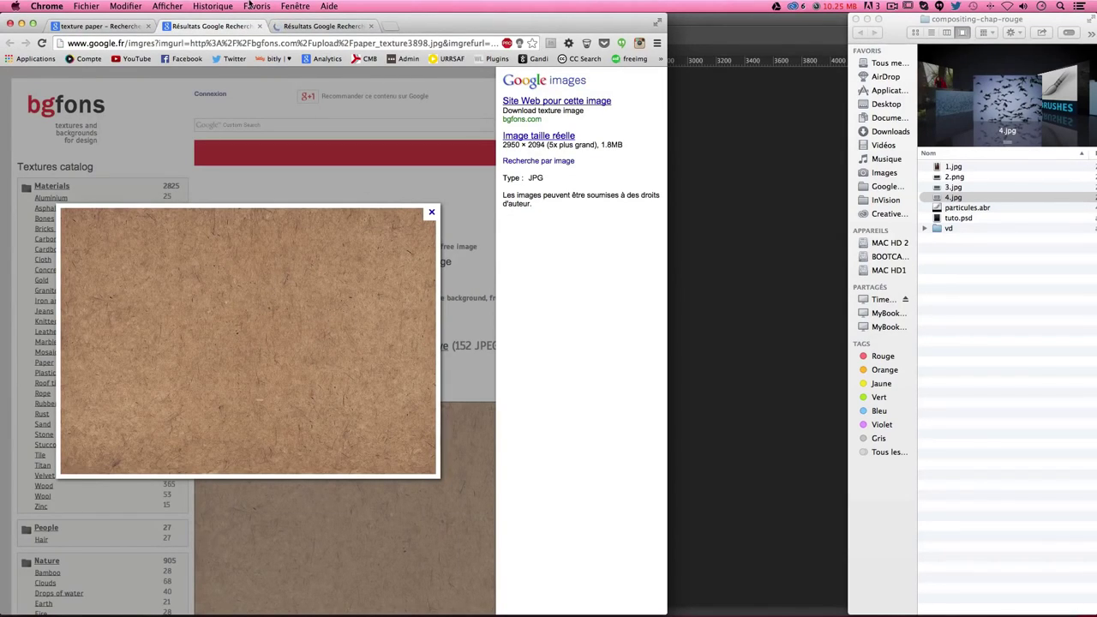
click(319, 25)
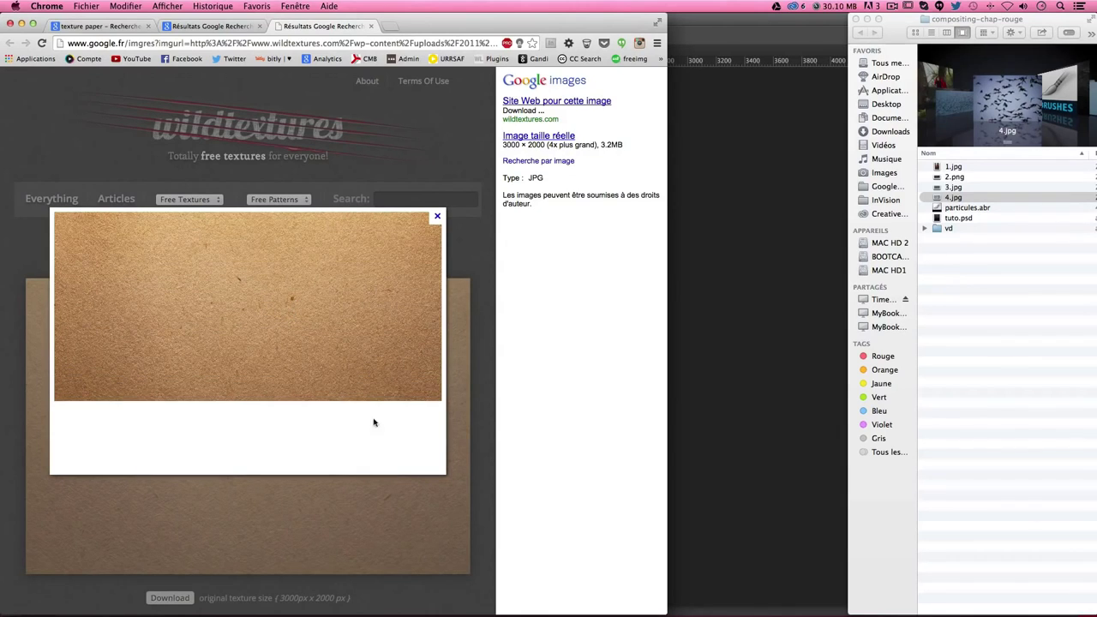
right_click(281, 350)
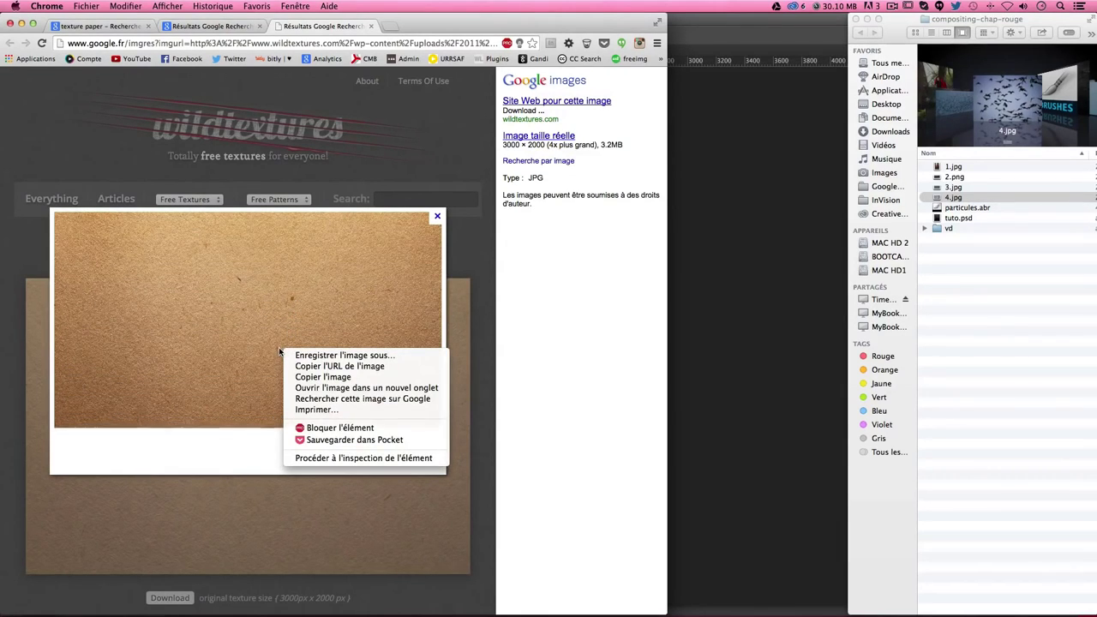
click(278, 342)
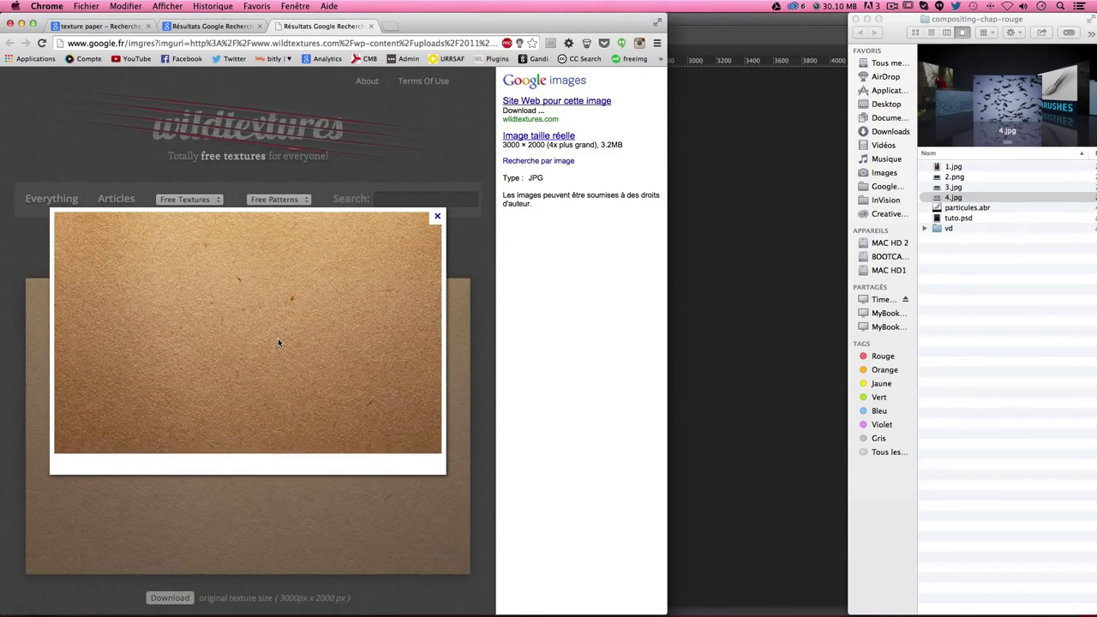
right_click(322, 340)
click(351, 375)
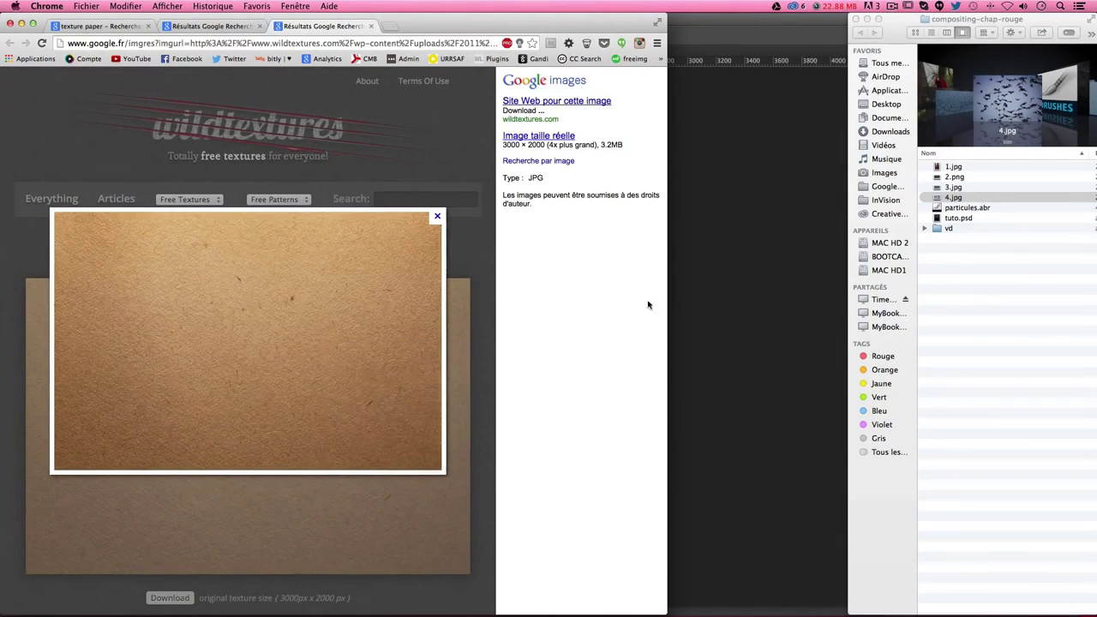
click(753, 263)
- Paste the paper texture, rotate it 90° and scale it to fill the canvas
key(super+v)
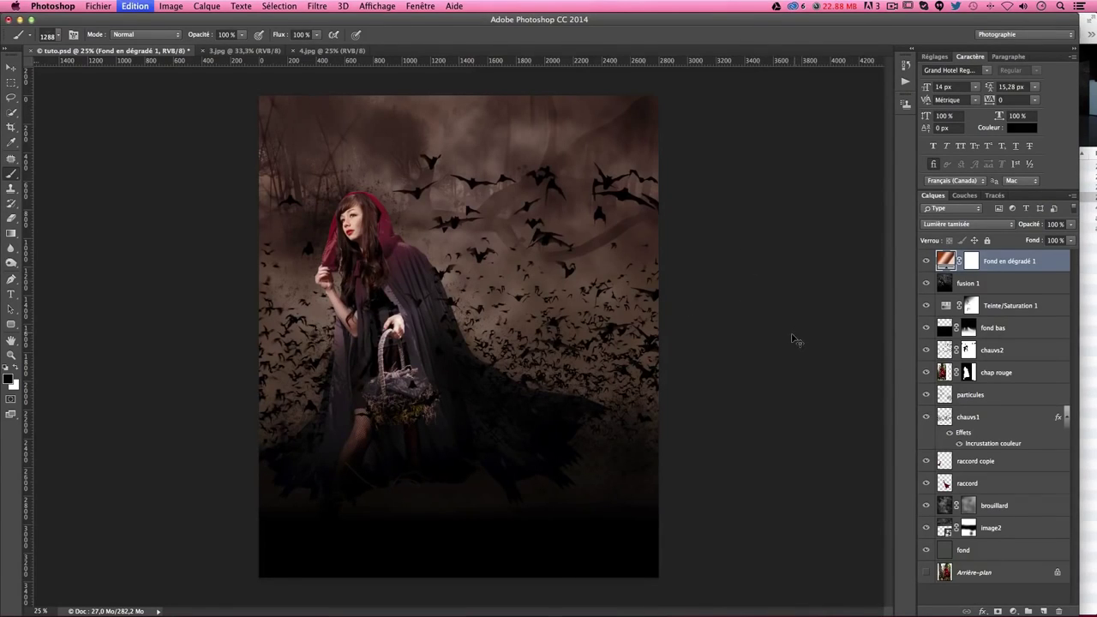
key(super+t)
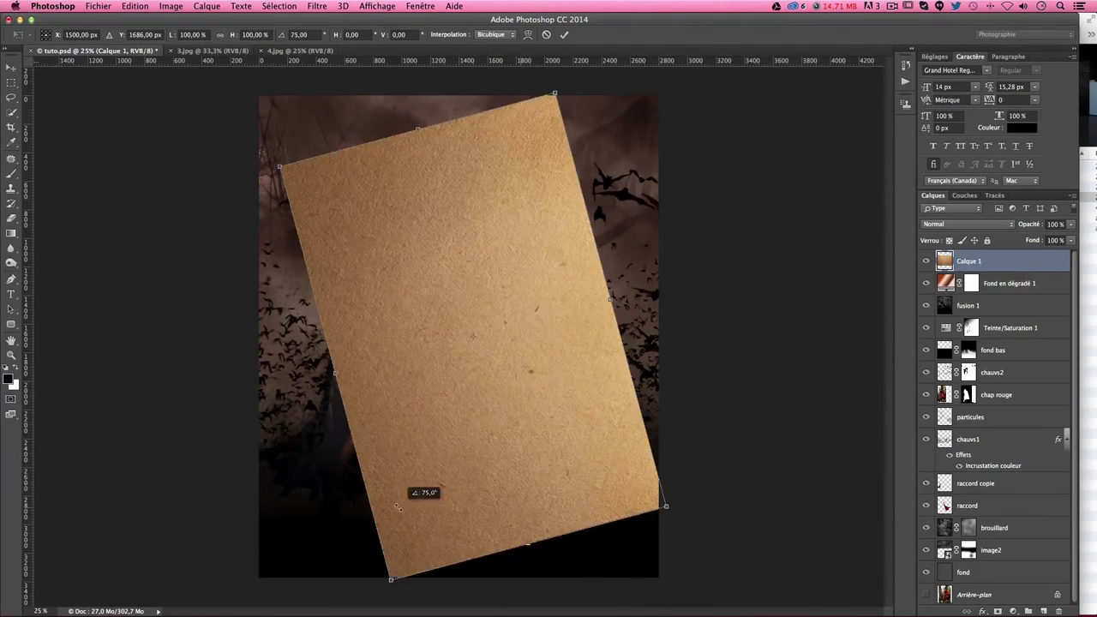
drag(701, 484, 390, 484)
drag(331, 119, 174, 79)
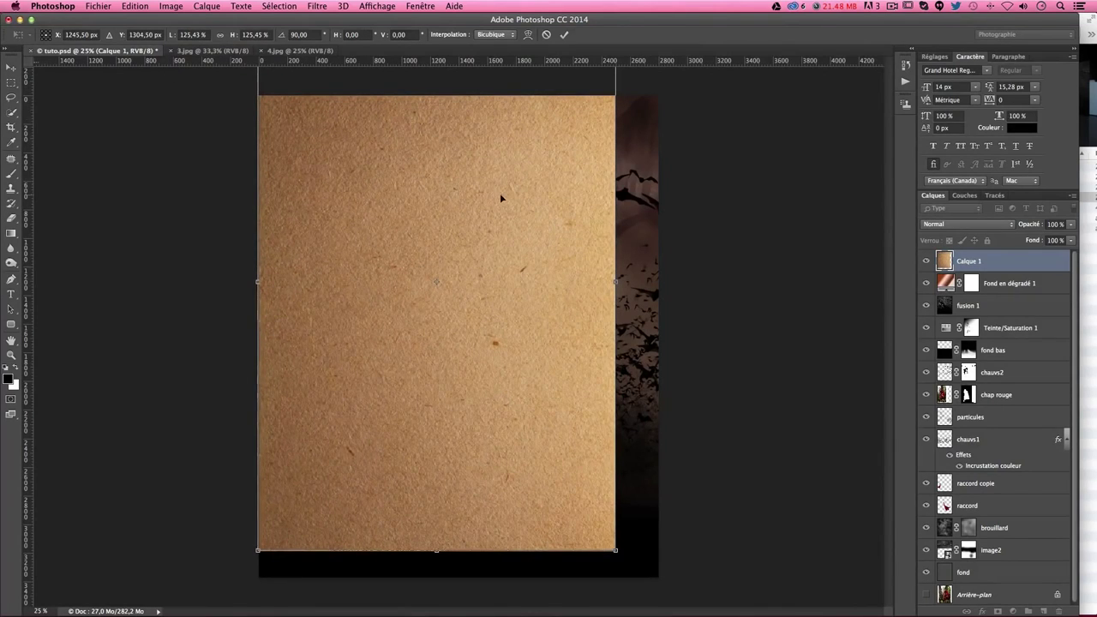
drag(608, 555, 683, 605)
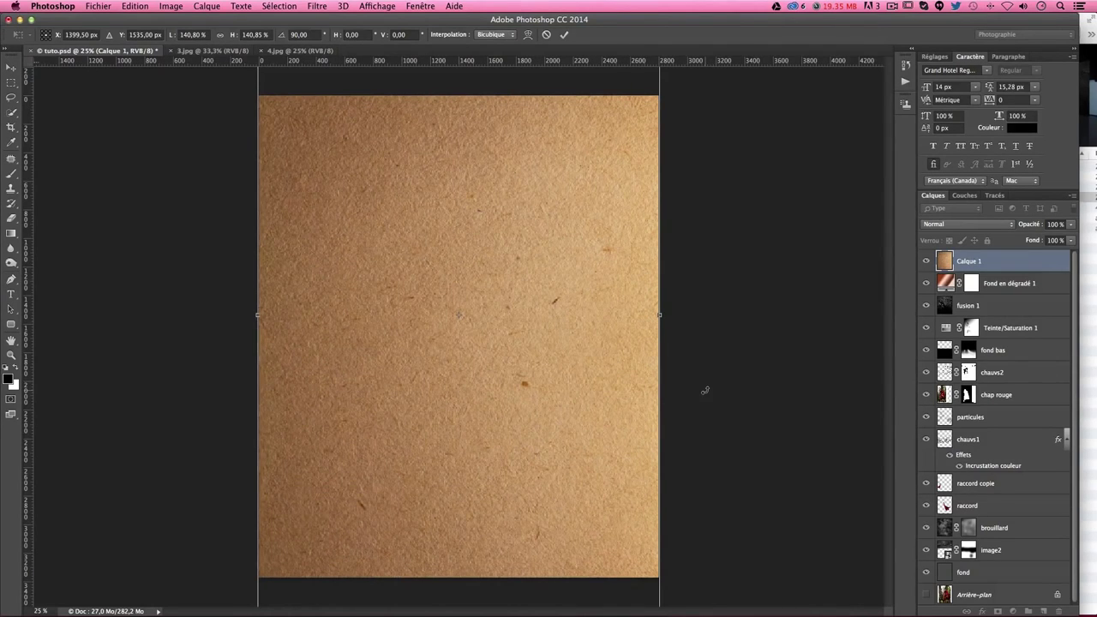
key(Return)
- Set the paper texture layer Calque 1 to Produit blend mode
key(b)
click(932, 224)
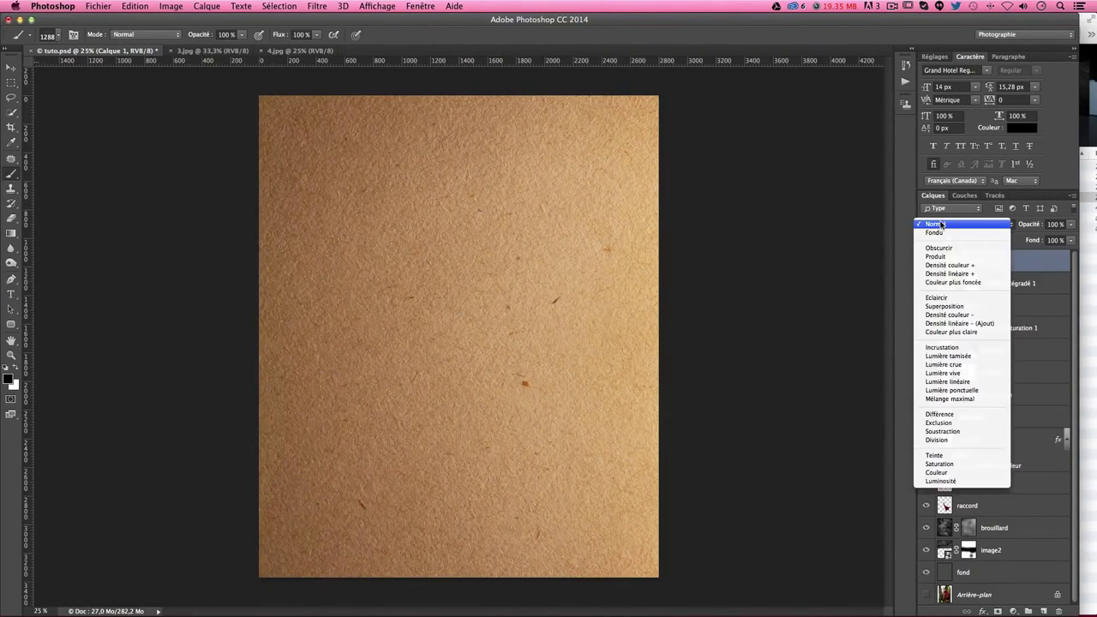
click(937, 256)
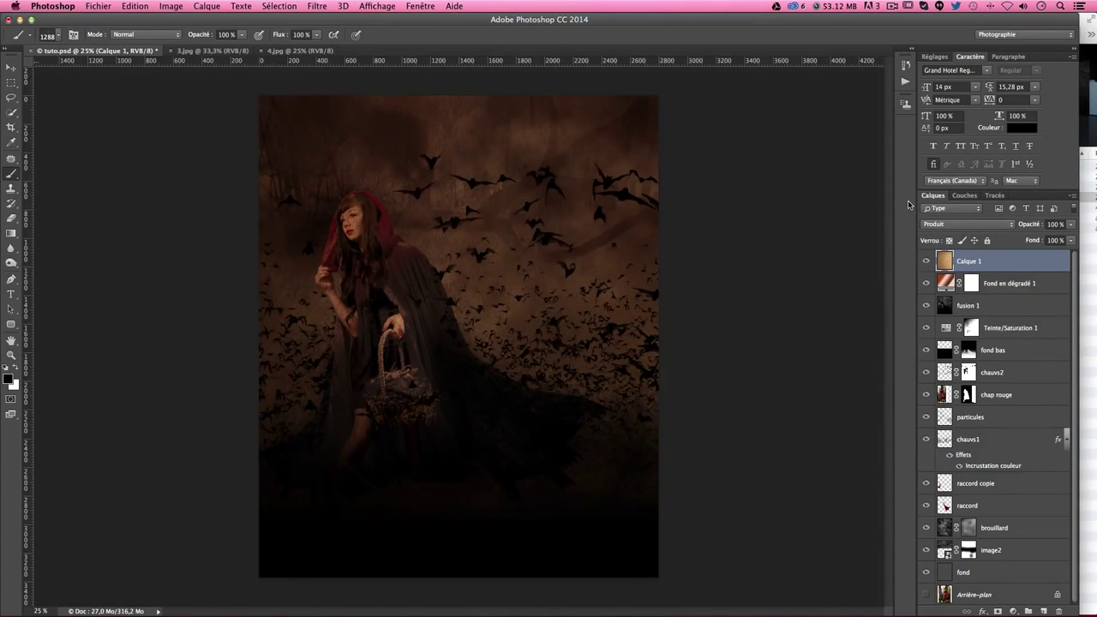
- Brighten the texture with Levels: white input 220 and gamma 1,64
key(ctrl+l)
drag(565, 138, 788, 140)
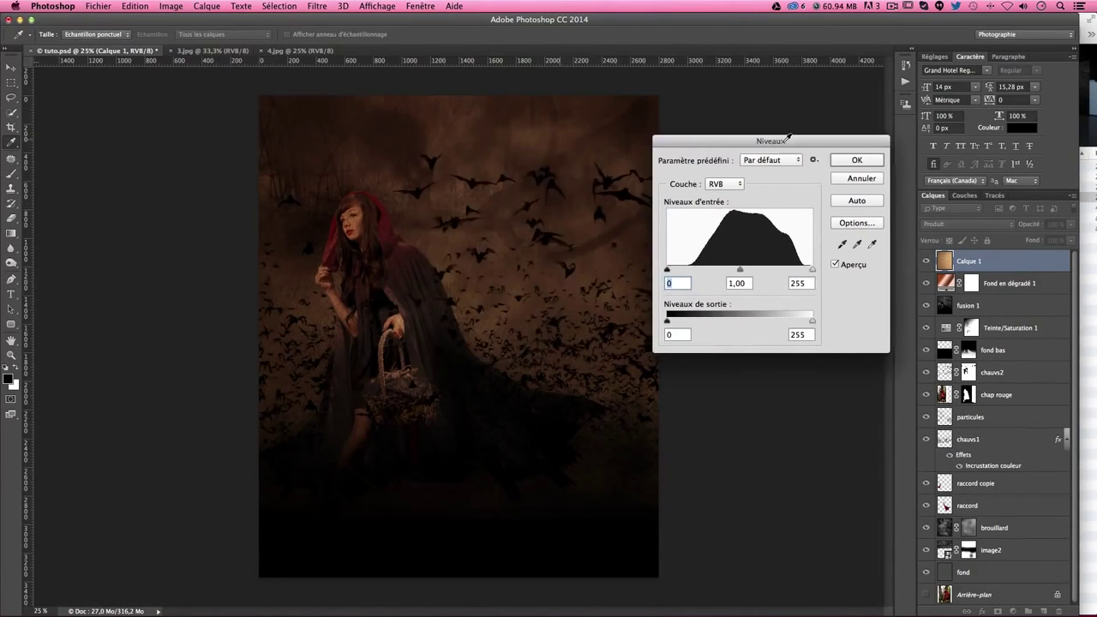
mouse_move(813, 270)
mouse_down()
mouse_move(759, 271)
mouse_move(787, 272)
mouse_up()
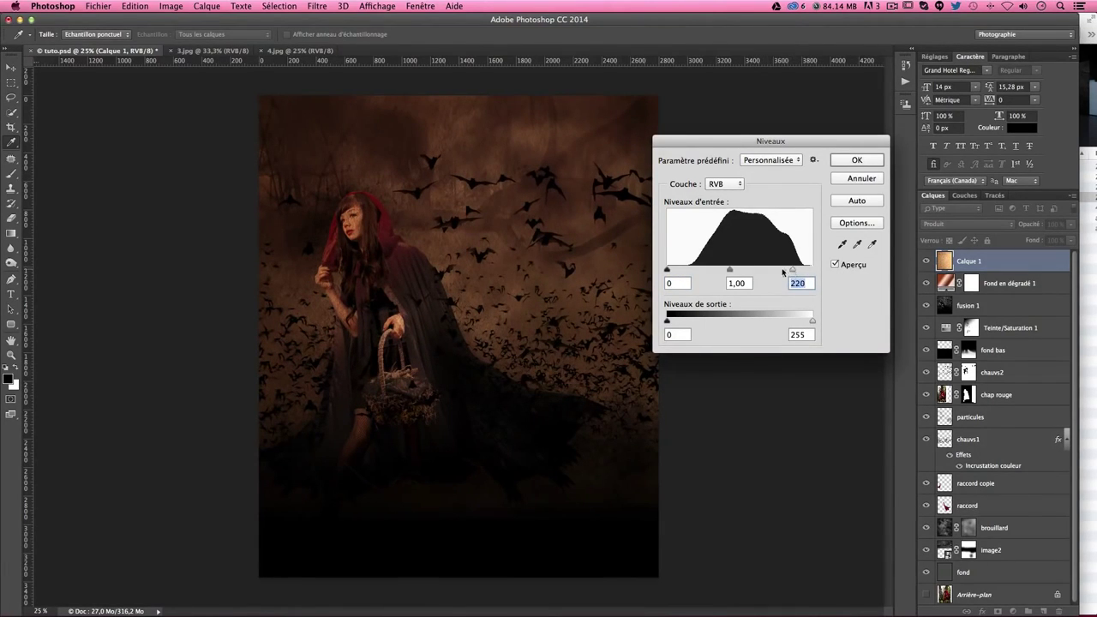
drag(730, 271, 707, 271)
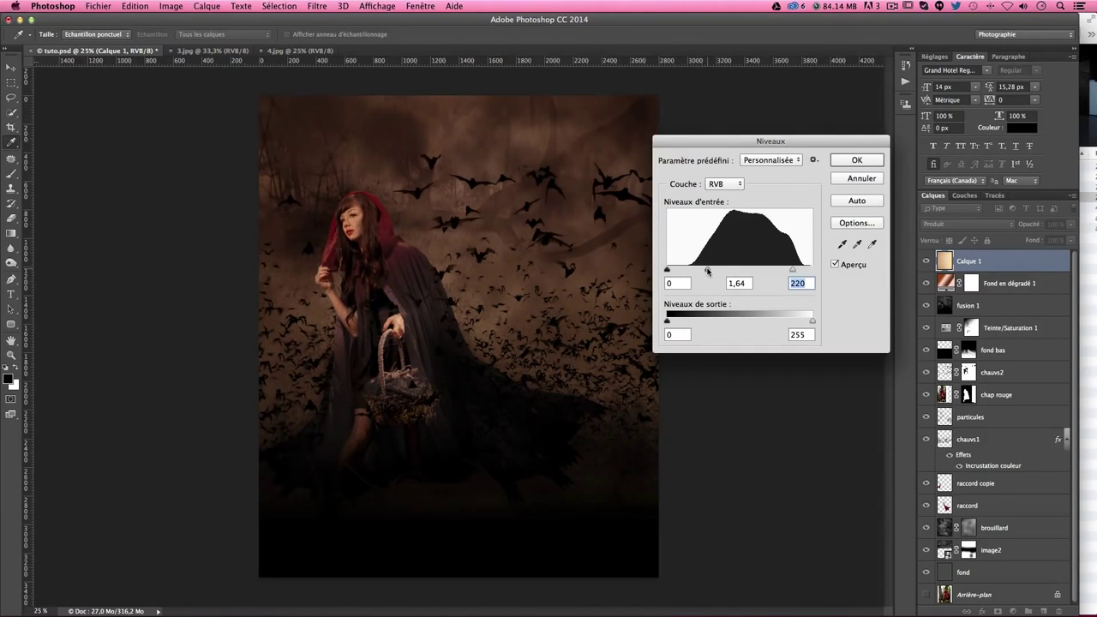
key(Return)
- Toggle the texture layer on and off, zooming in to inspect its effect
key(b)
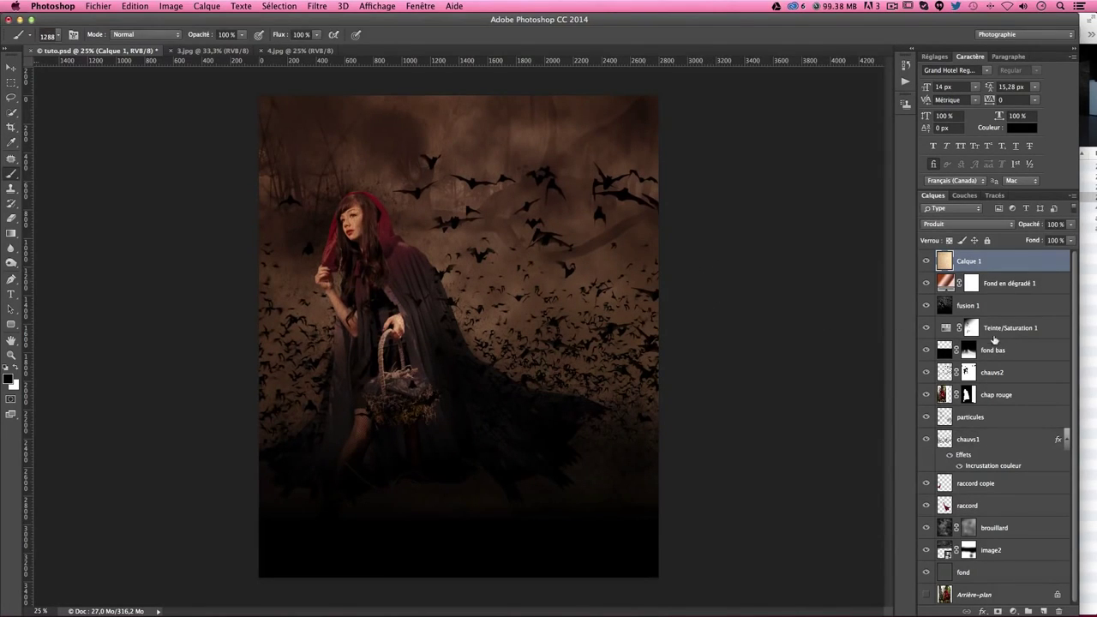
click(924, 261)
click(924, 261)
key(super+plus)
key(super+plus)
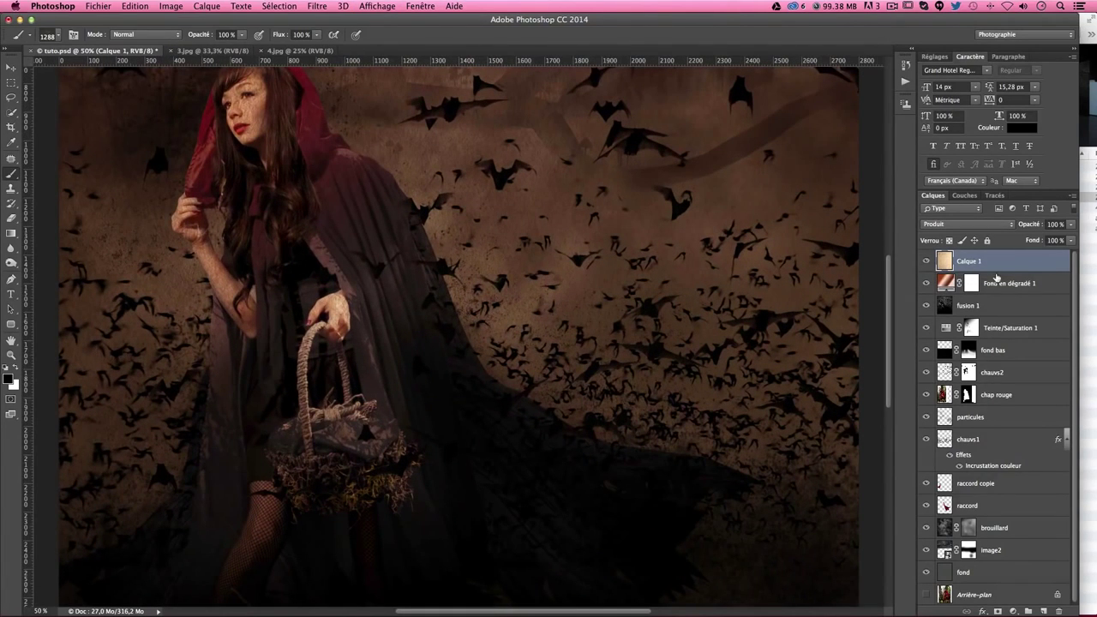
click(927, 262)
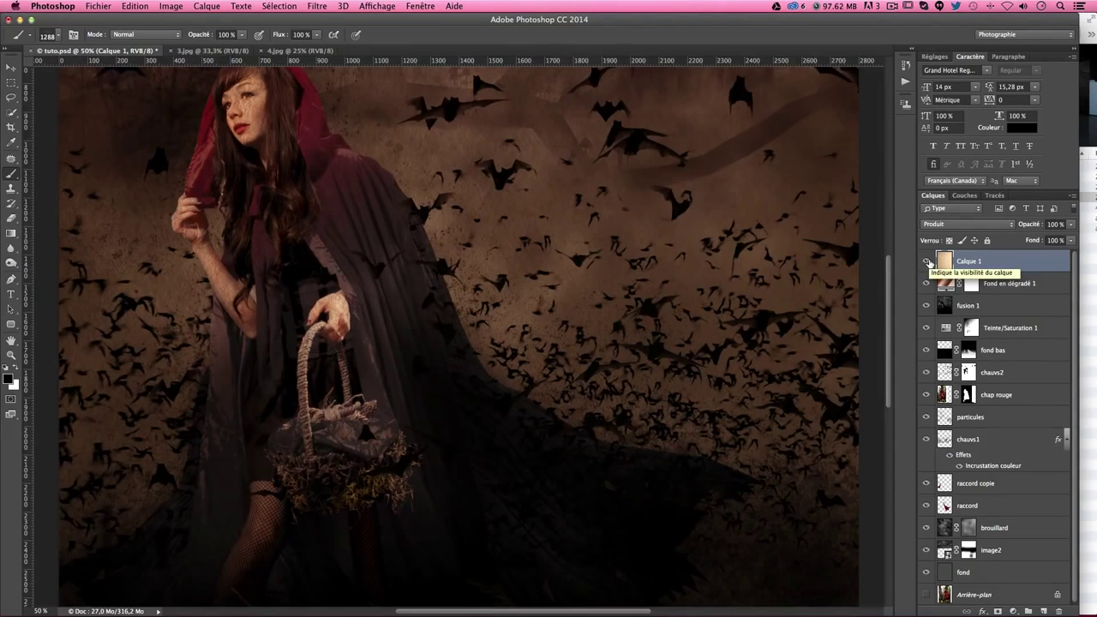
key(super+minus)
key(super+minus)
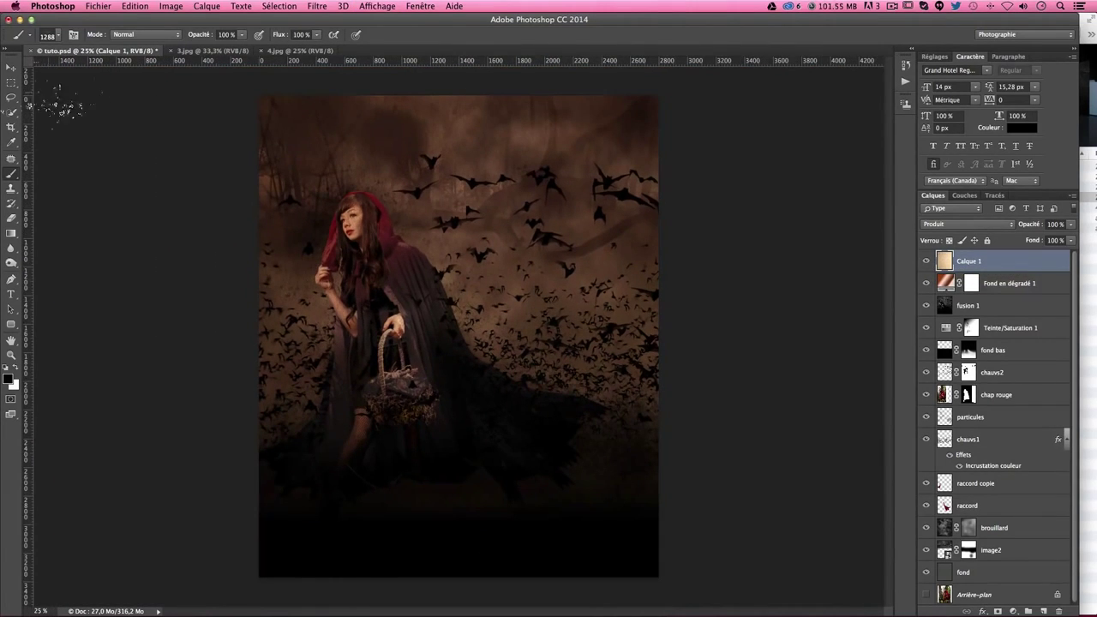
- Rotate the paper texture 90°, shrink it to about 67%, and position it on the canvas
key(v)
key(super+t)
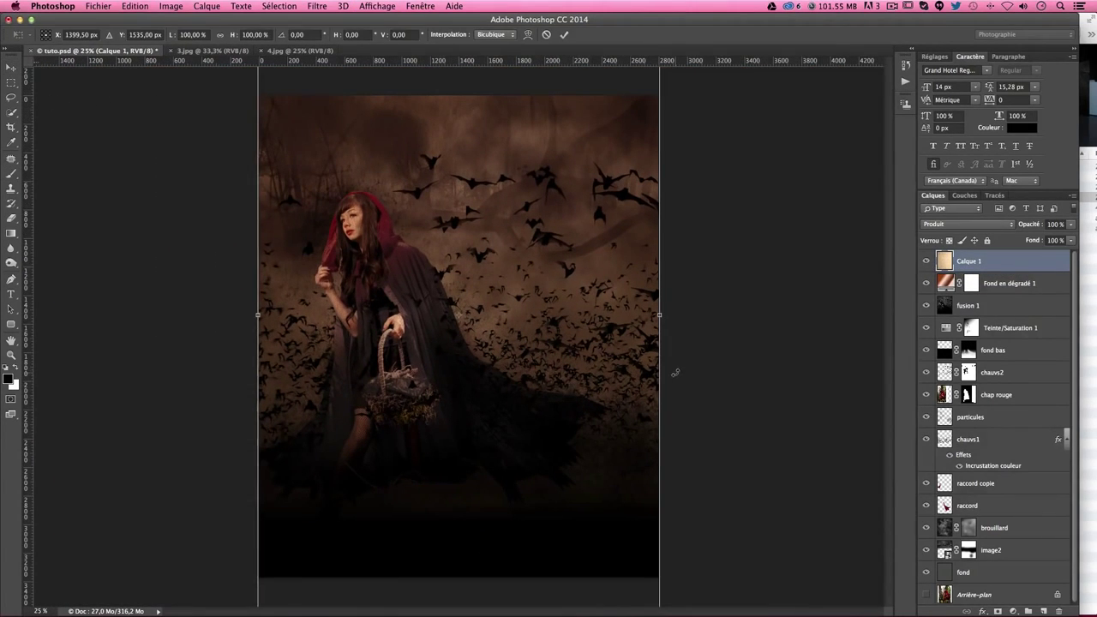
mouse_move(762, 374)
mouse_down()
mouse_move(568, 526)
mouse_move(455, 520)
mouse_up()
drag(507, 349, 606, 330)
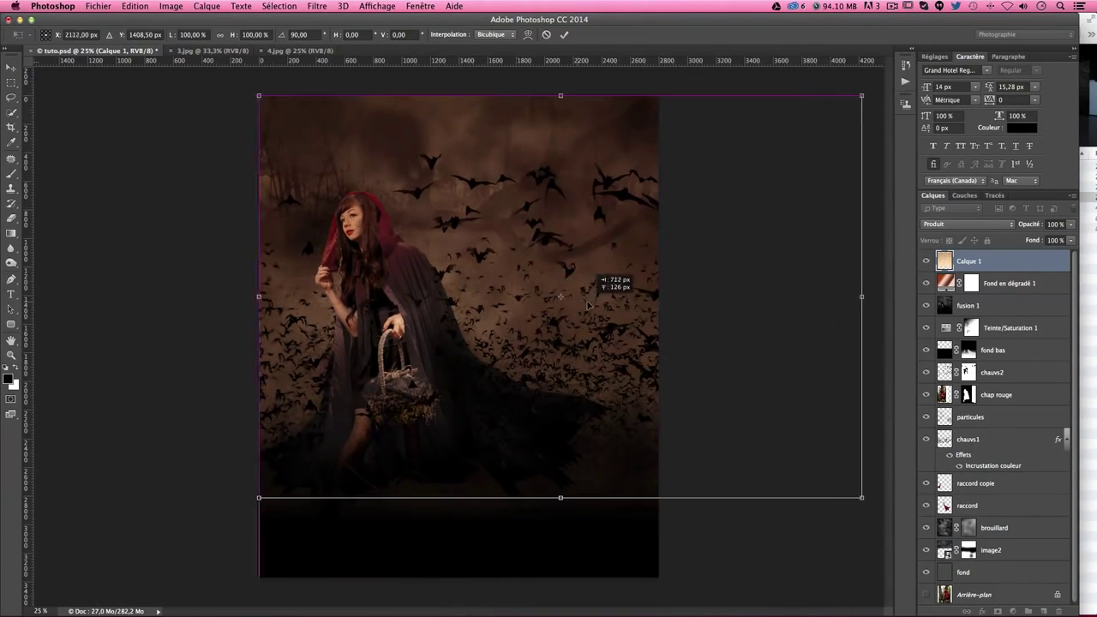
drag(866, 497, 674, 345)
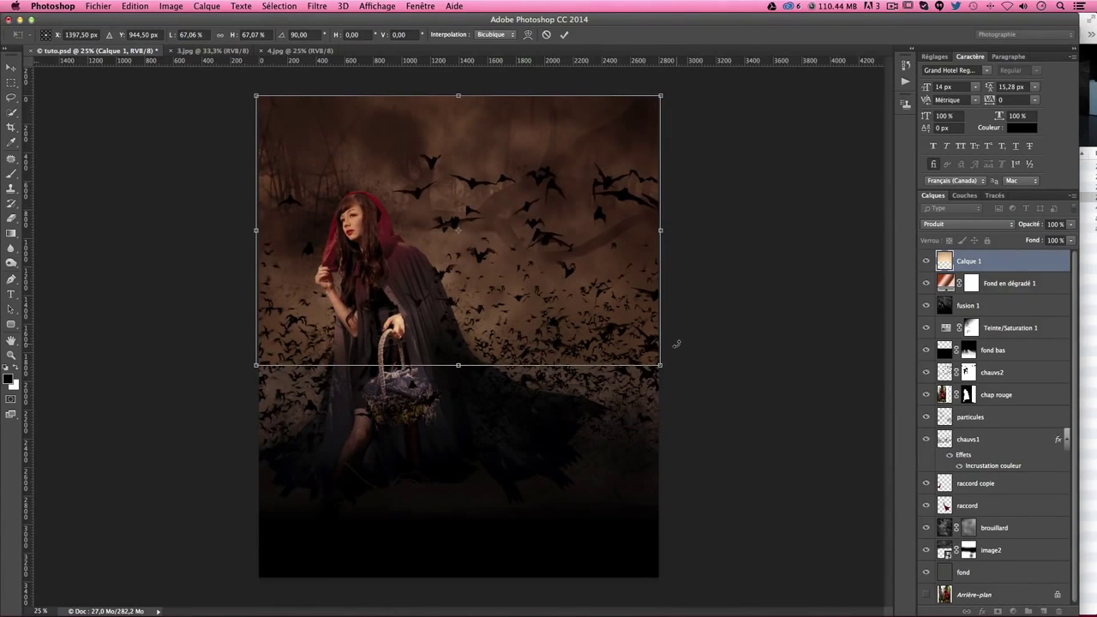
key(Return)
drag(436, 201, 437, 468)
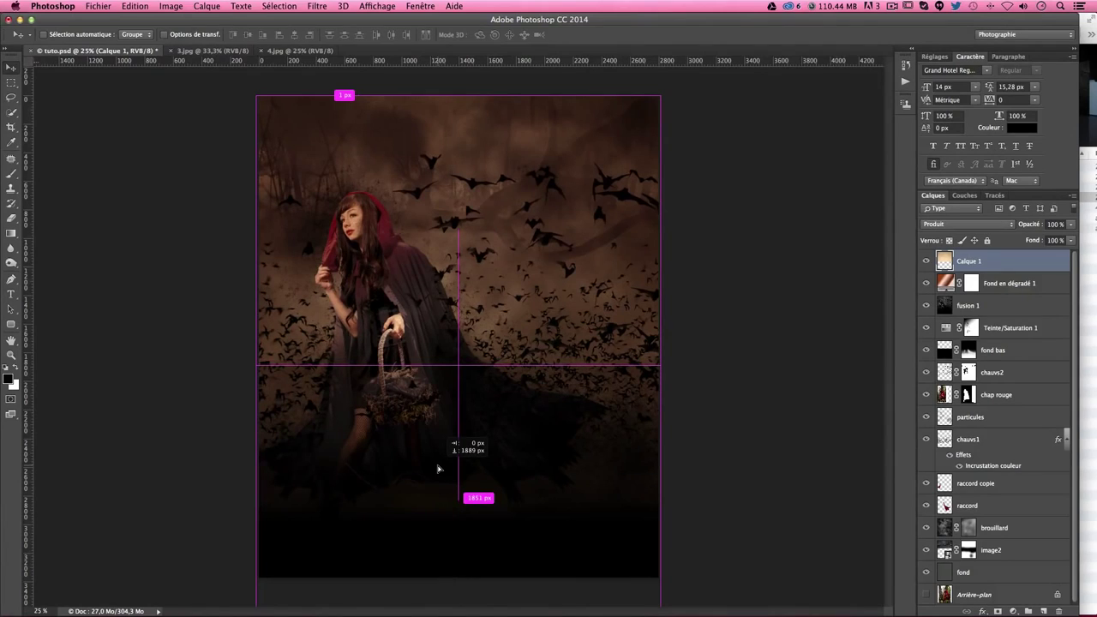
- Duplicate the texture layer and flip the Calque 1 copie vertically to mirror the original
alt+drag(559, 403, 553, 400)
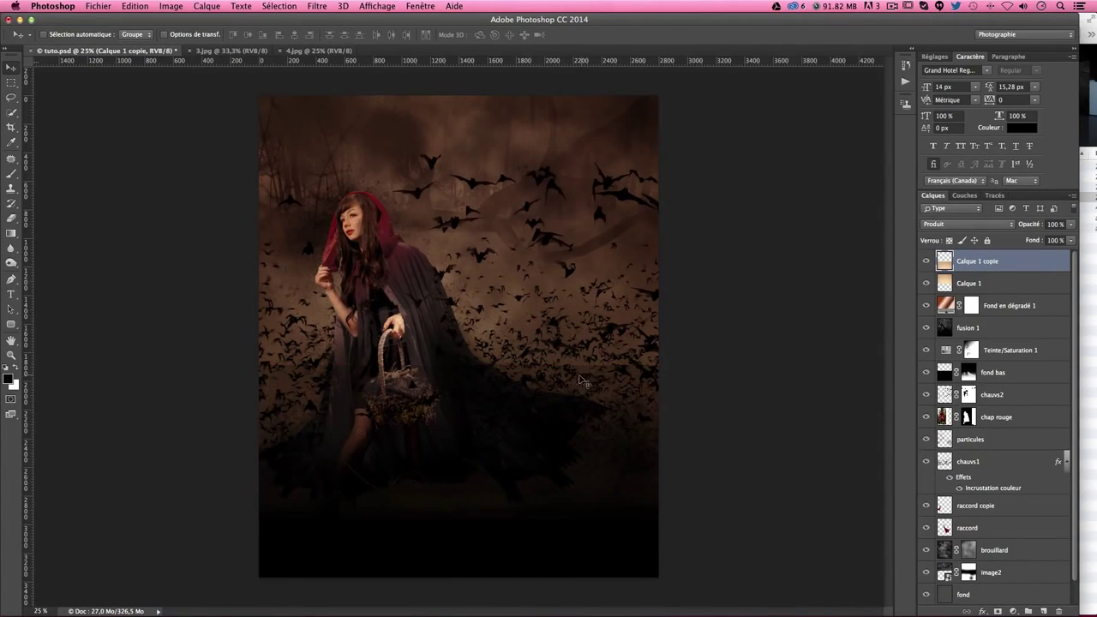
key(ctrl+t)
right_click(553, 397)
click(605, 552)
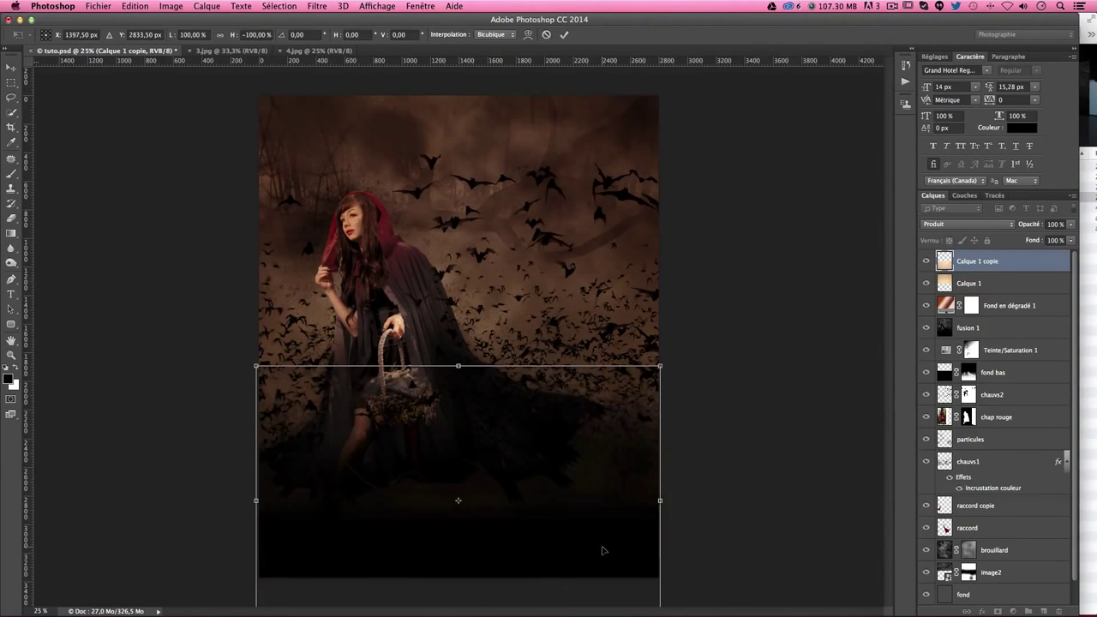
key(Return)
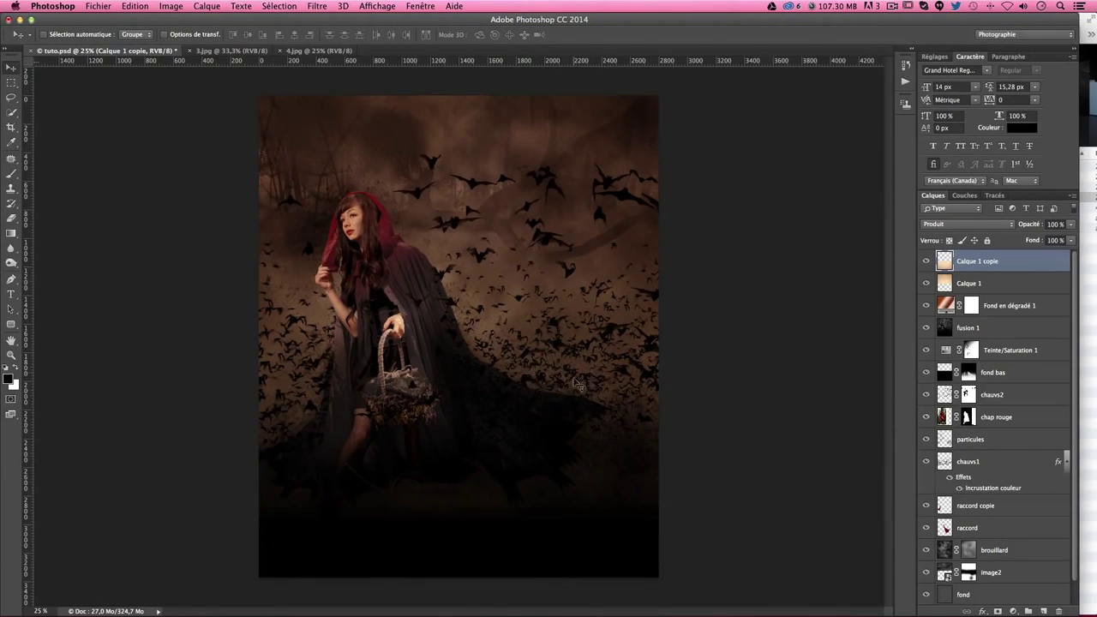
shift+click(968, 283)
right_click(968, 283)
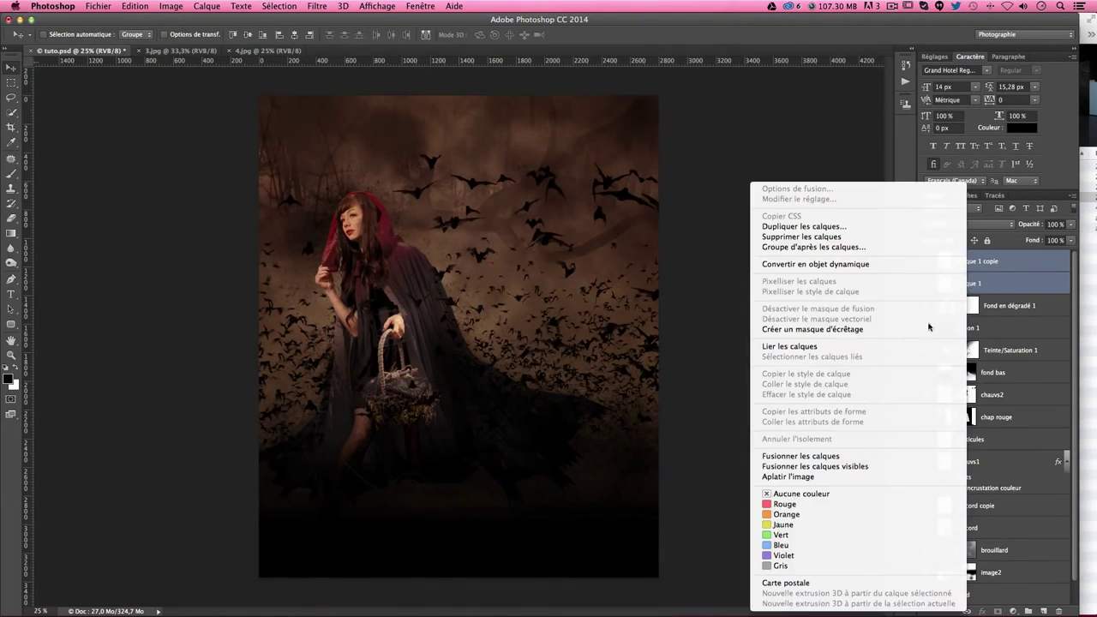
- Merge the two texture layers into one and set its blend mode to Produit
click(991, 286)
right_click(988, 269)
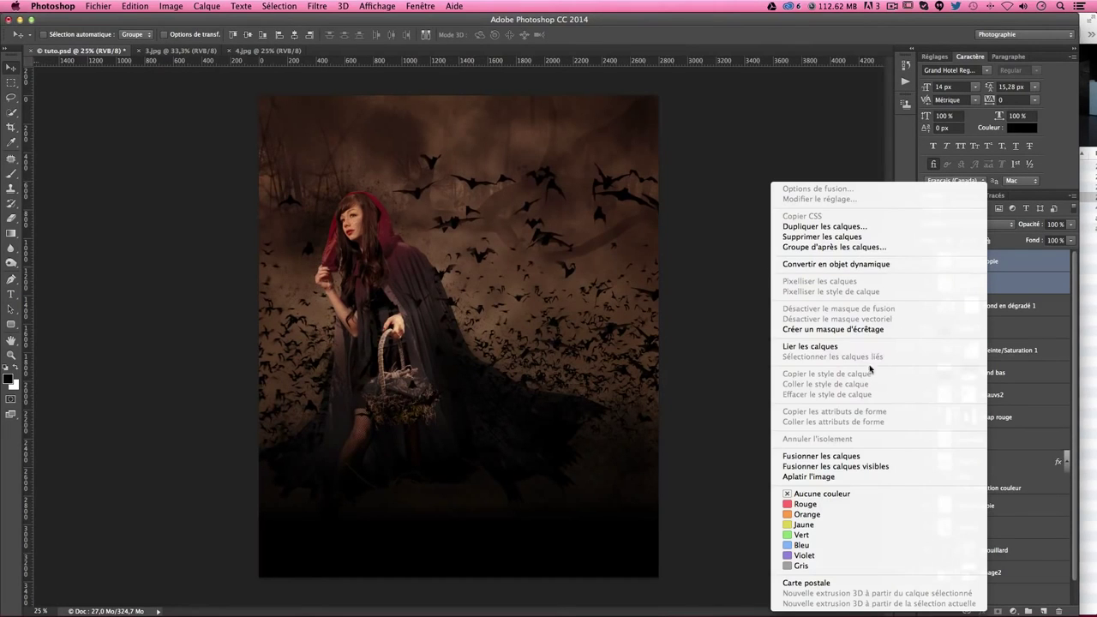
click(821, 456)
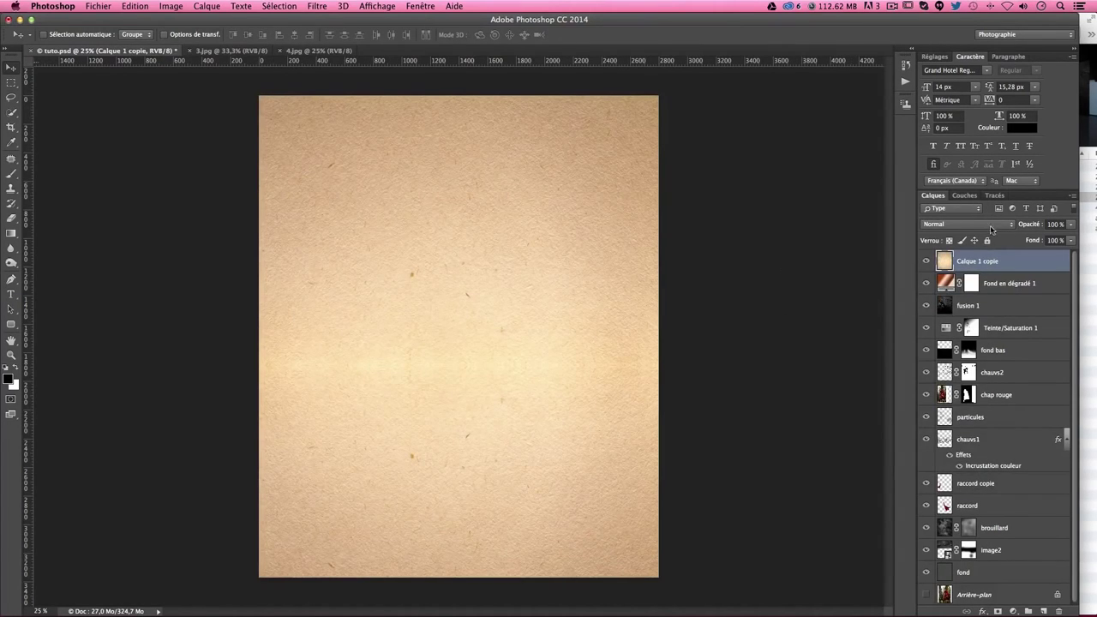
click(991, 225)
click(947, 258)
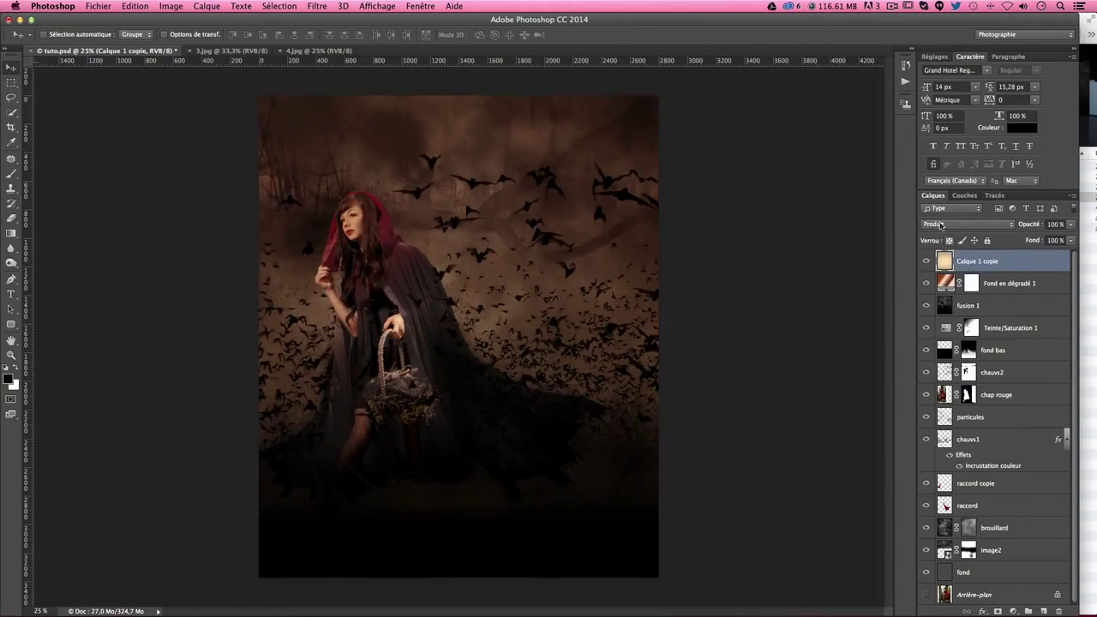
click(940, 225)
key(super+plus)
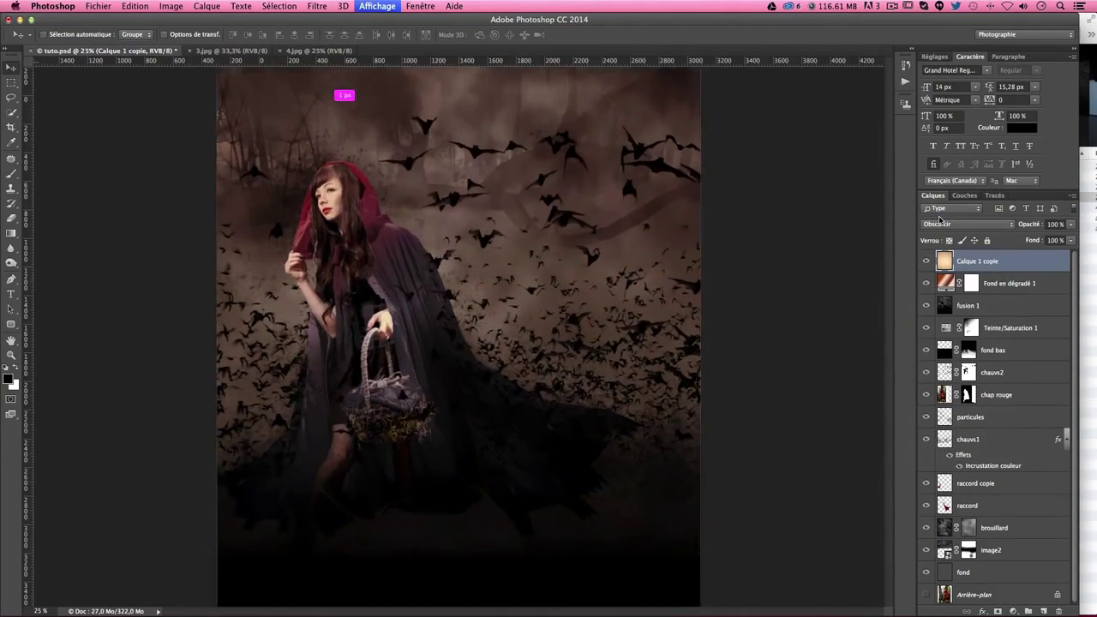
key(super+plus)
key(shift+plus)
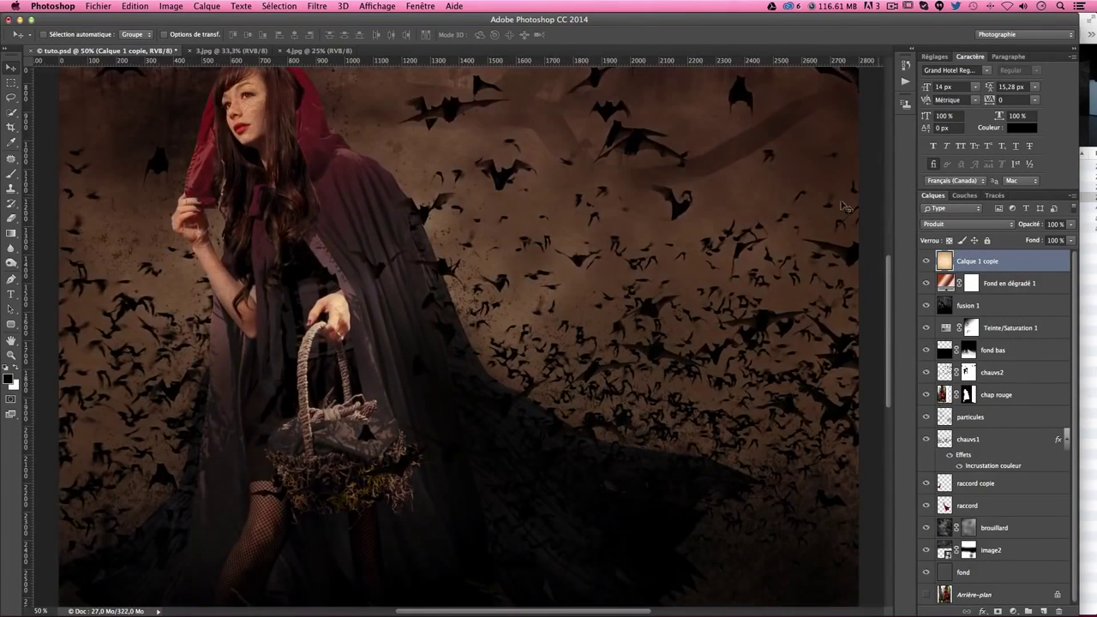
key(super+minus)
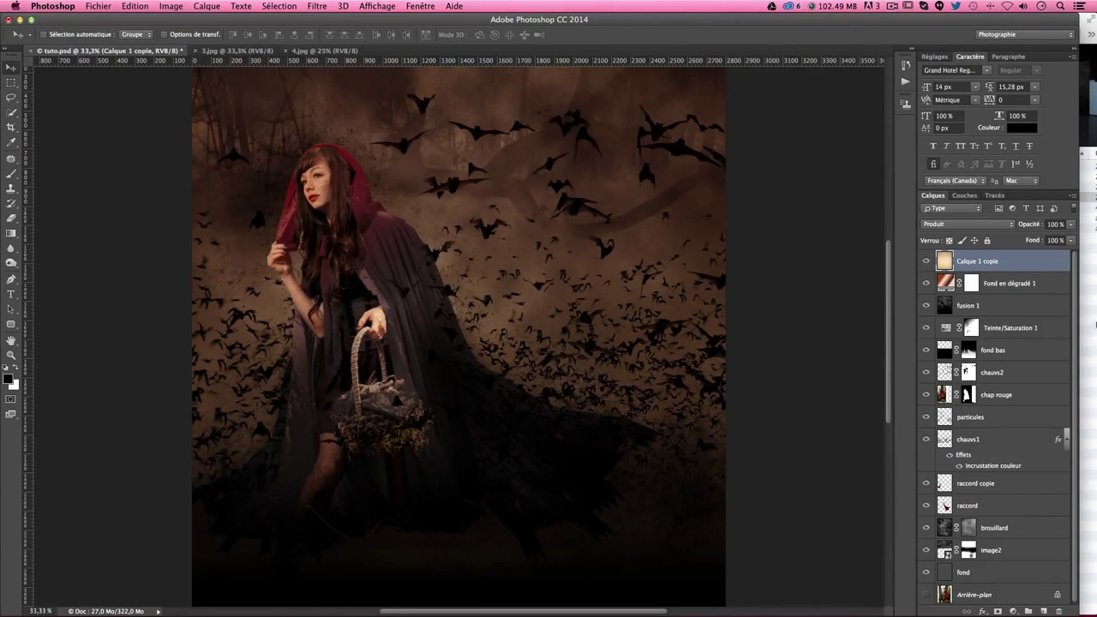
- Rename the merged layer 'texture' and stamp all visible layers into a new layer 'fusion2'
double_click(972, 260)
text(texture)
key(Return)
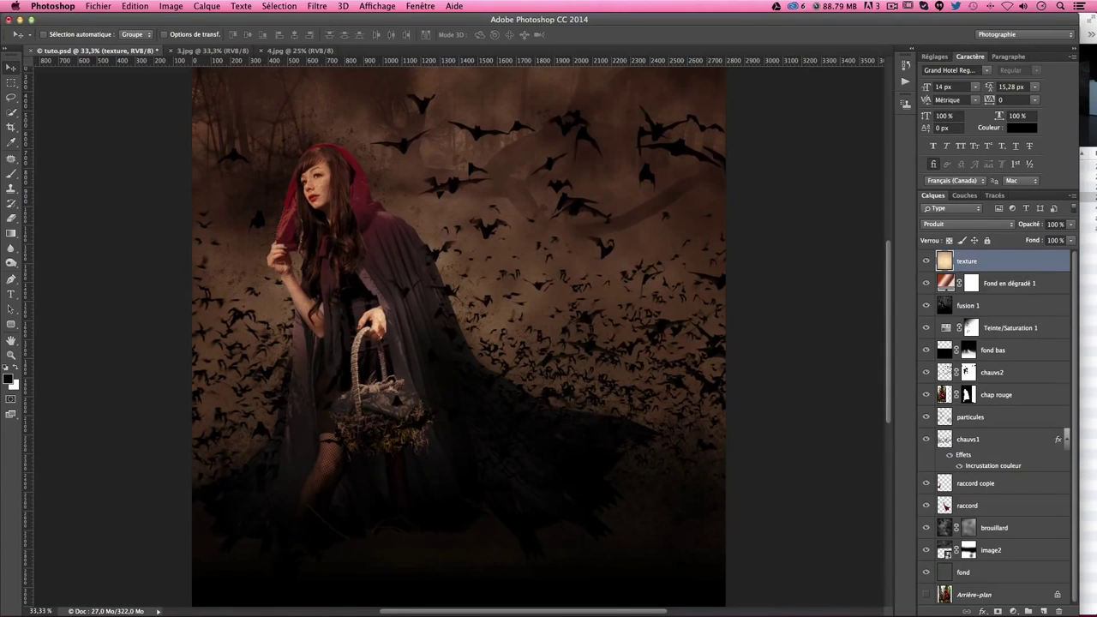
key(ctrl+shift+alt+e)
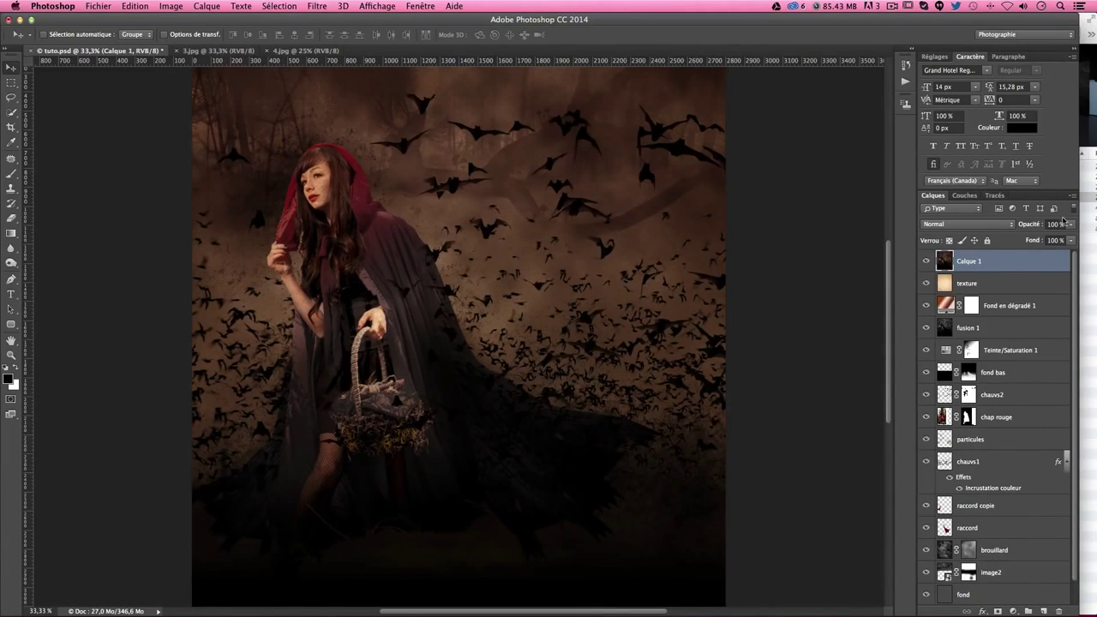
double_click(972, 261)
text(fusion)
text(2)
key(Return)
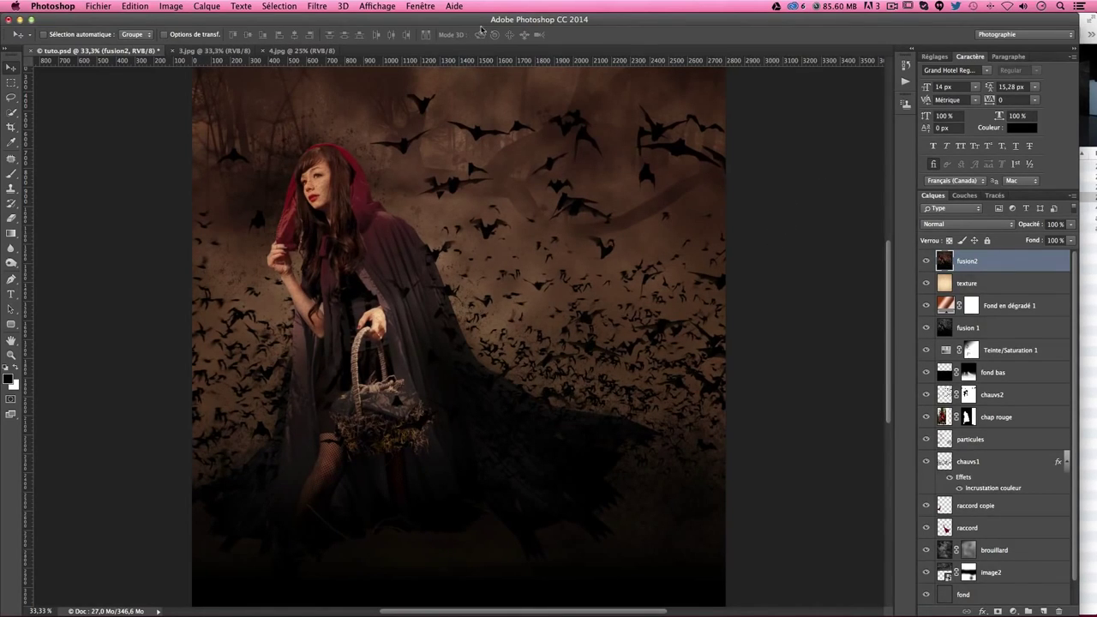
- In Camera Raw on fusion2, set exposure +0,55, contrast +20 and shadows +21
click(316, 7)
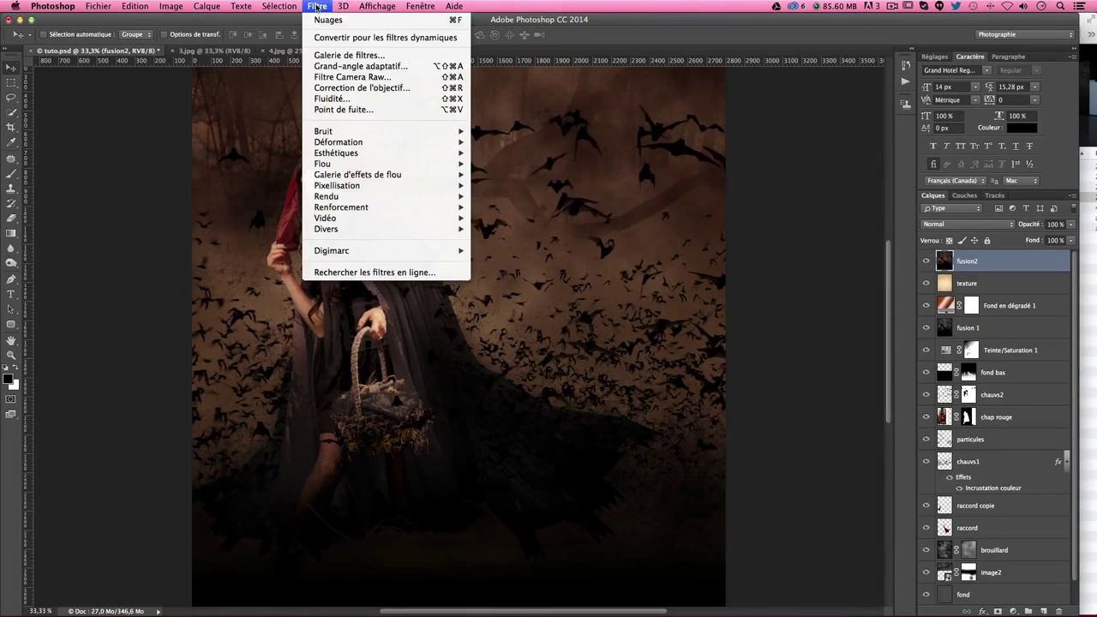
click(336, 79)
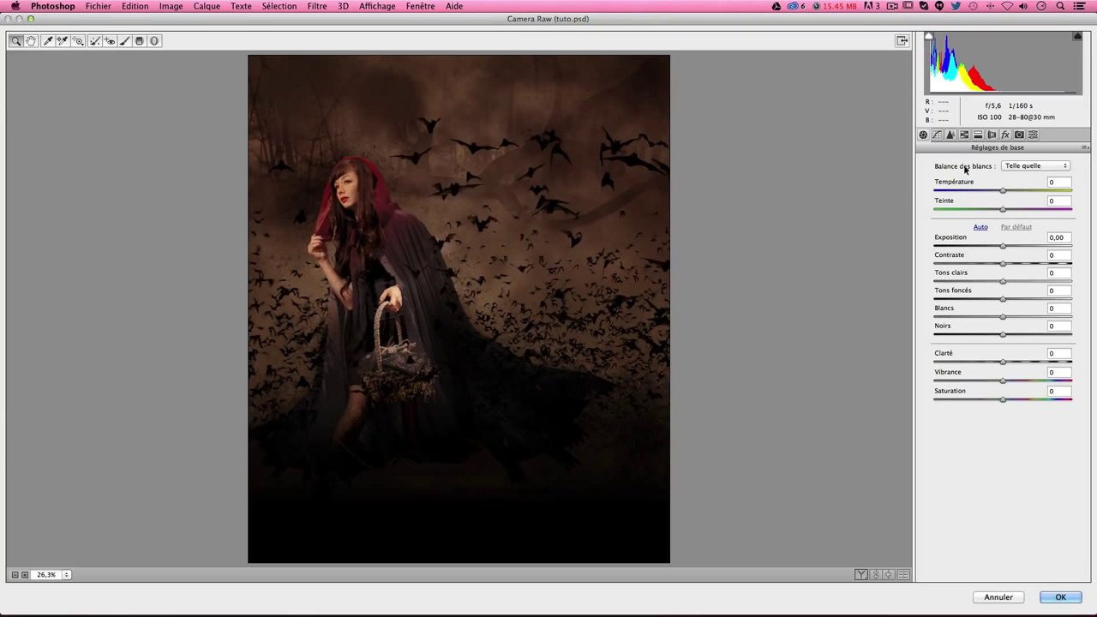
drag(1002, 246, 1009, 245)
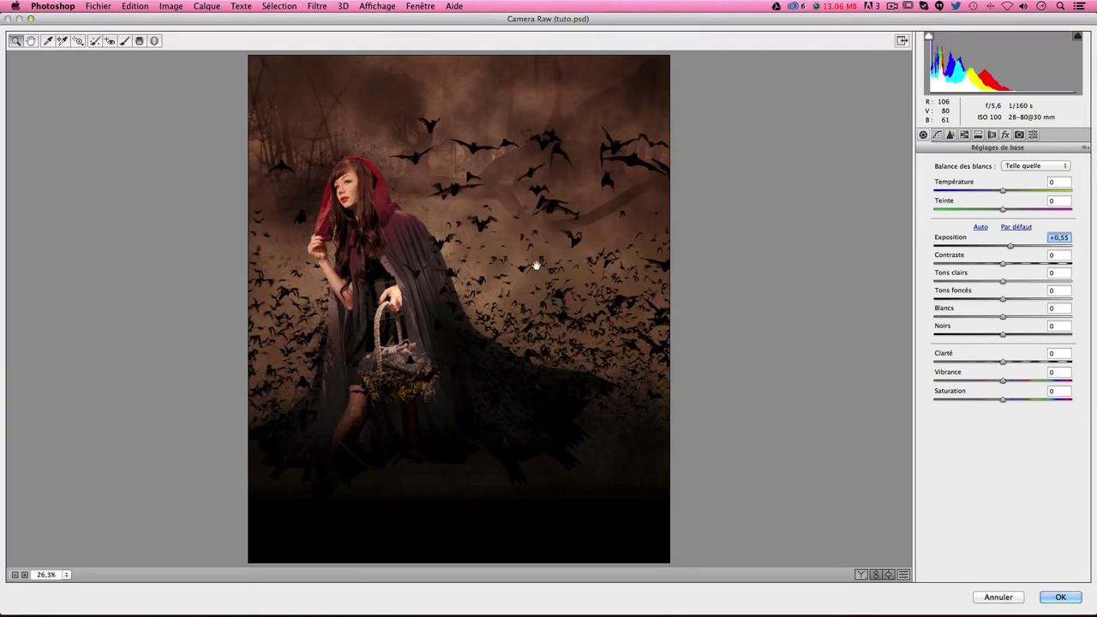
key(ctrl+plus)
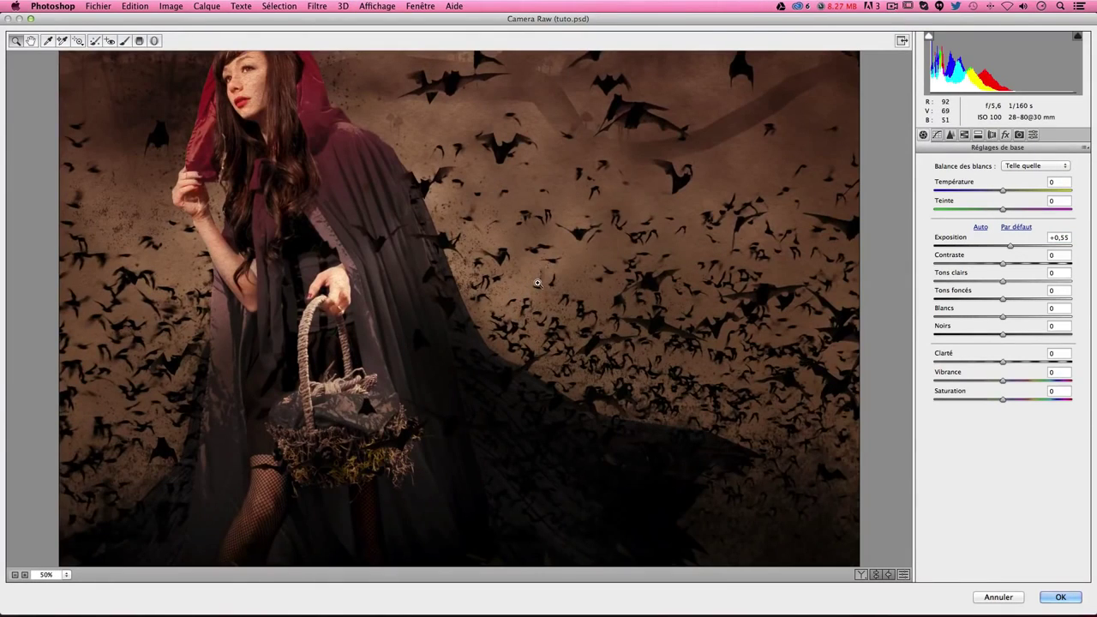
scroll(537, 282, up, 3)
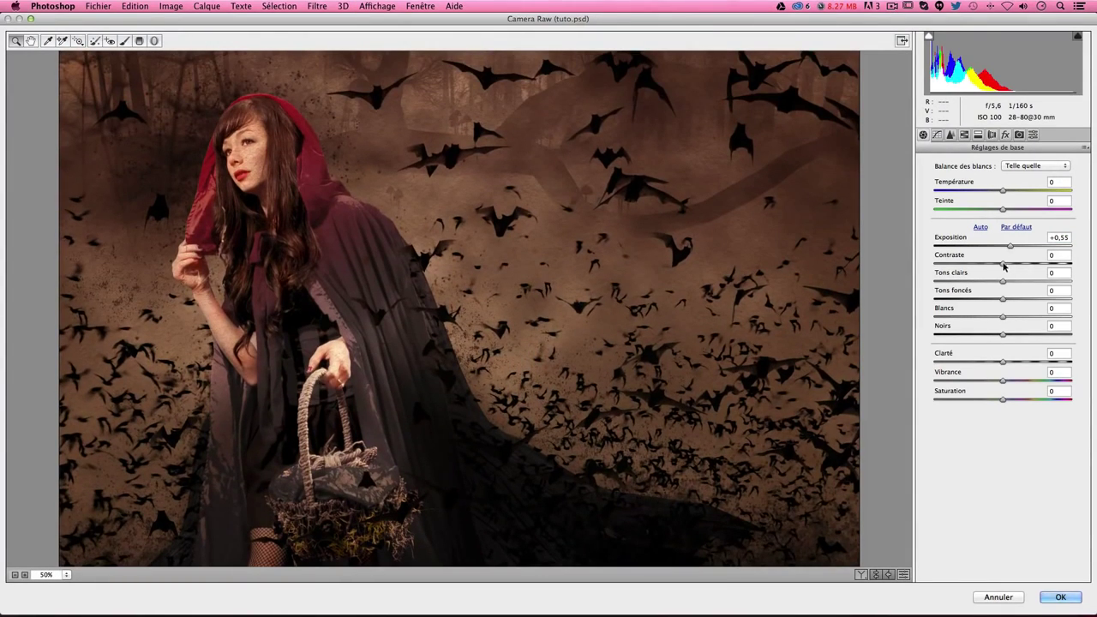
mouse_move(1007, 264)
mouse_down()
mouse_move(1027, 264)
mouse_move(1008, 280)
mouse_up()
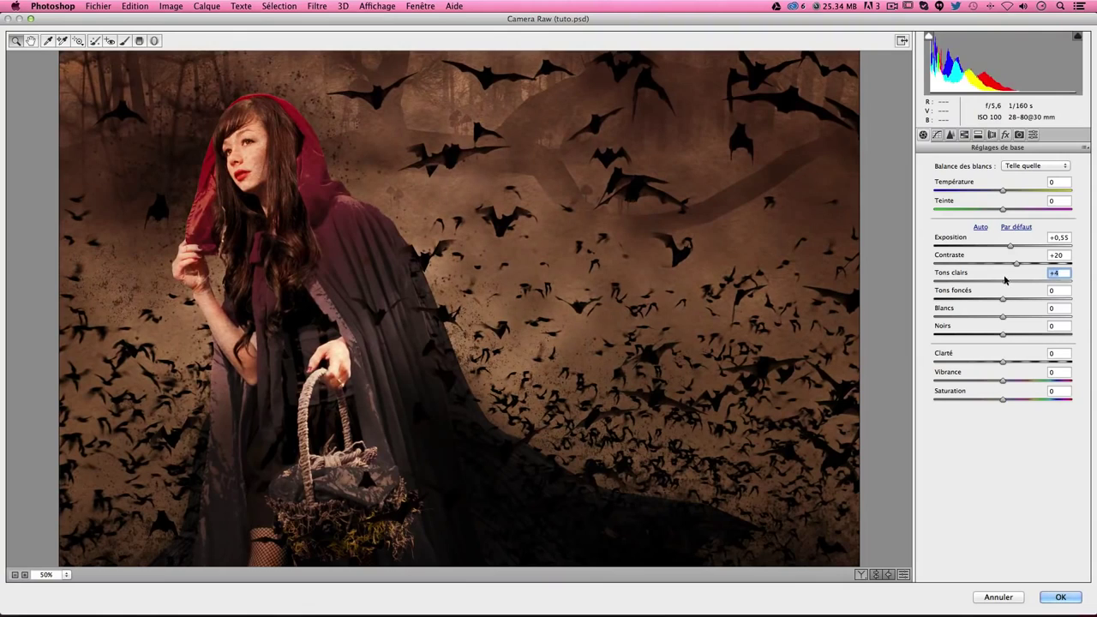
drag(1003, 298, 924, 298)
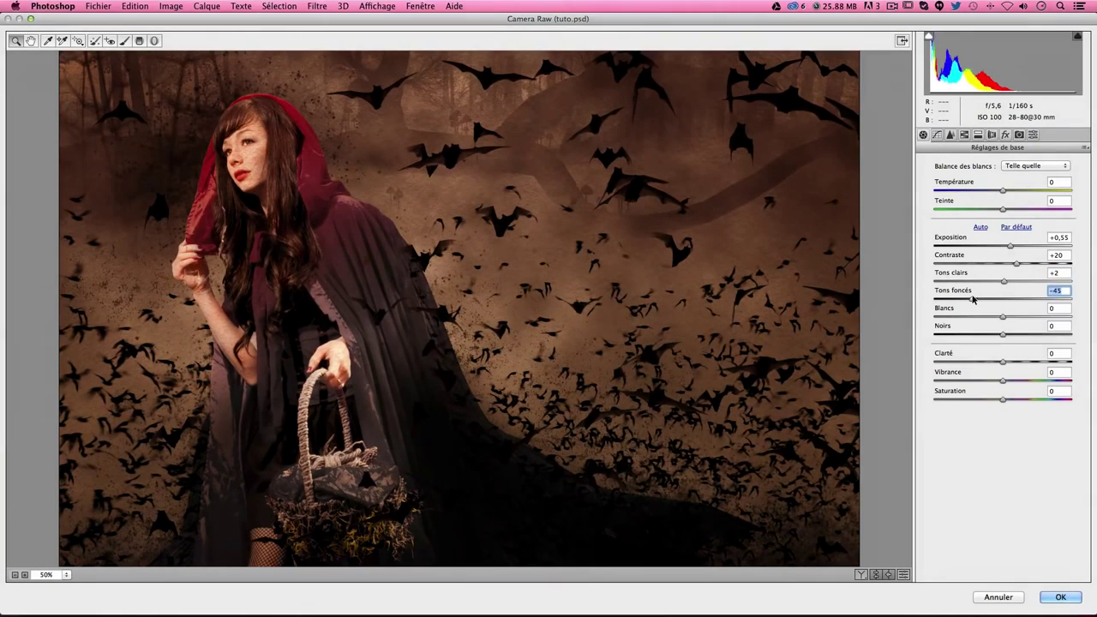
drag(1003, 298, 1023, 300)
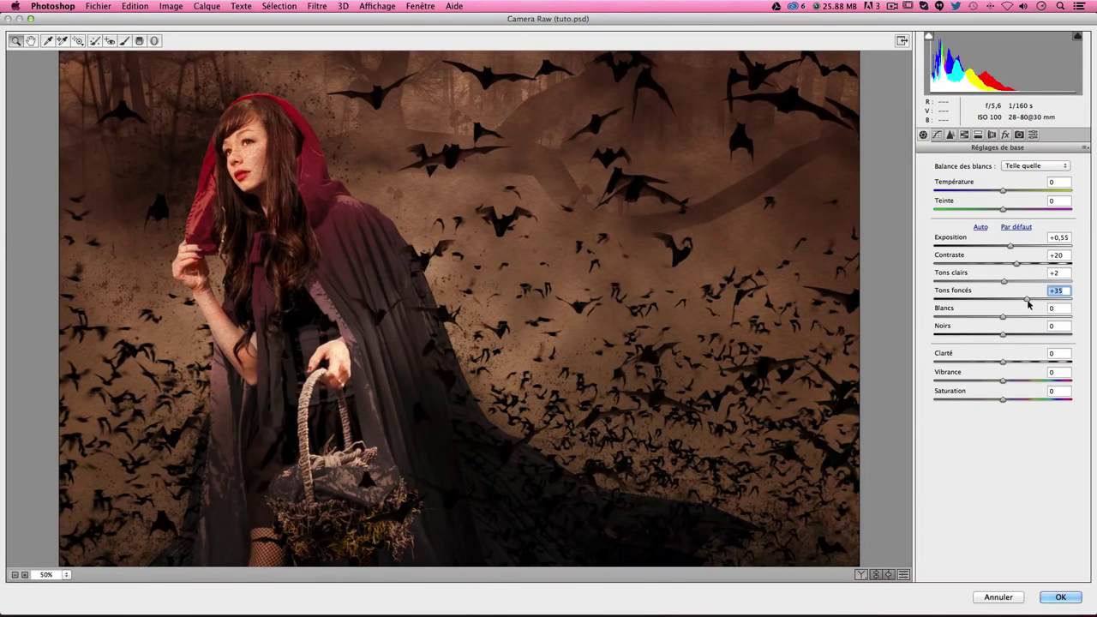
key(super+minus)
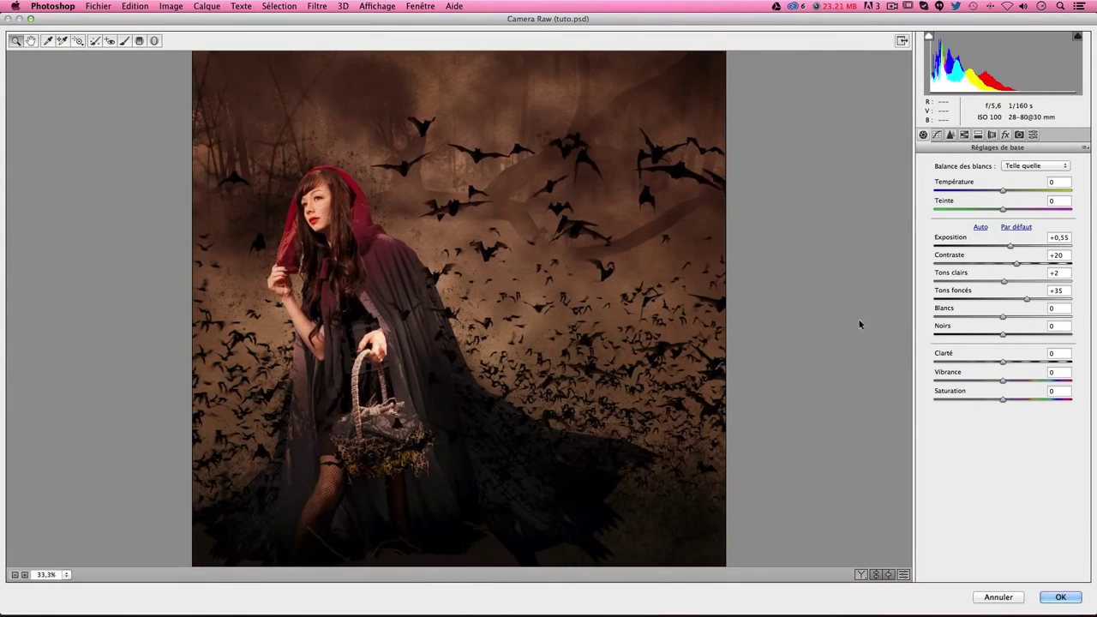
scroll(707, 328, down, 1)
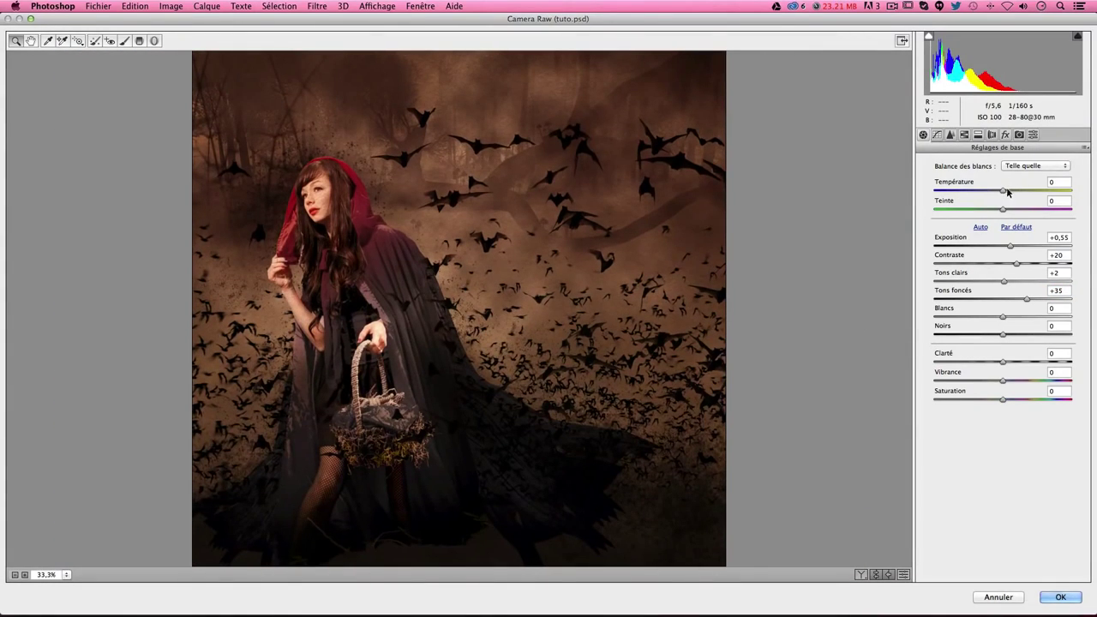
- Set temperature -12, tint +12, clarity +31, vibrance +40, saturation -28, and apply the filter
mouse_move(1004, 192)
mouse_down()
mouse_move(1026, 189)
mouse_move(989, 189)
mouse_up()
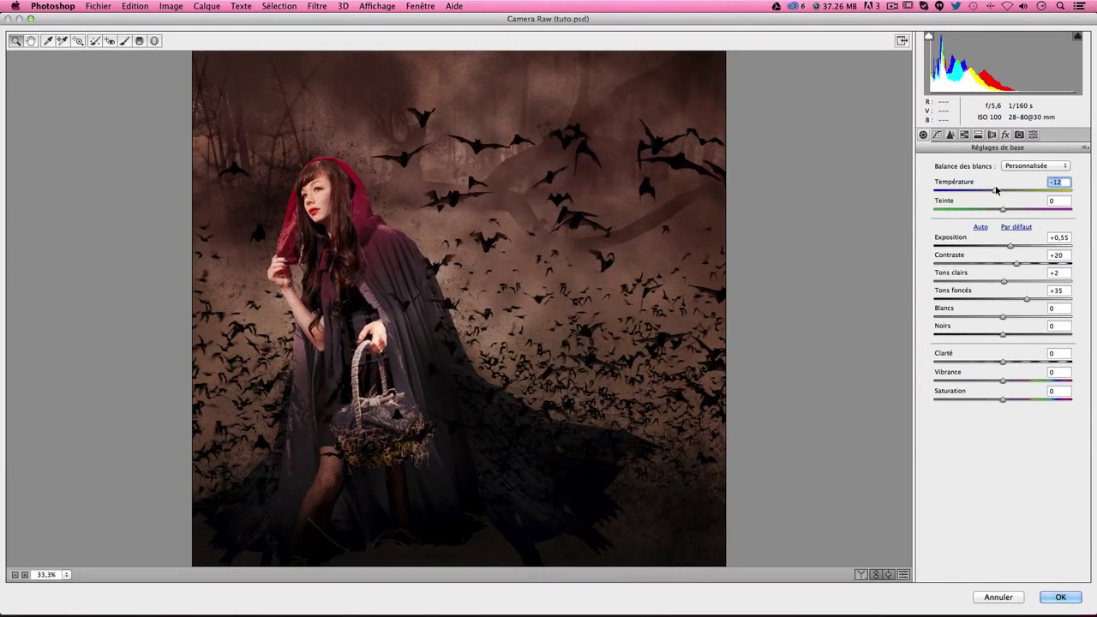
mouse_move(1004, 208)
mouse_down()
mouse_move(1035, 211)
mouse_move(988, 212)
mouse_move(1007, 211)
mouse_up()
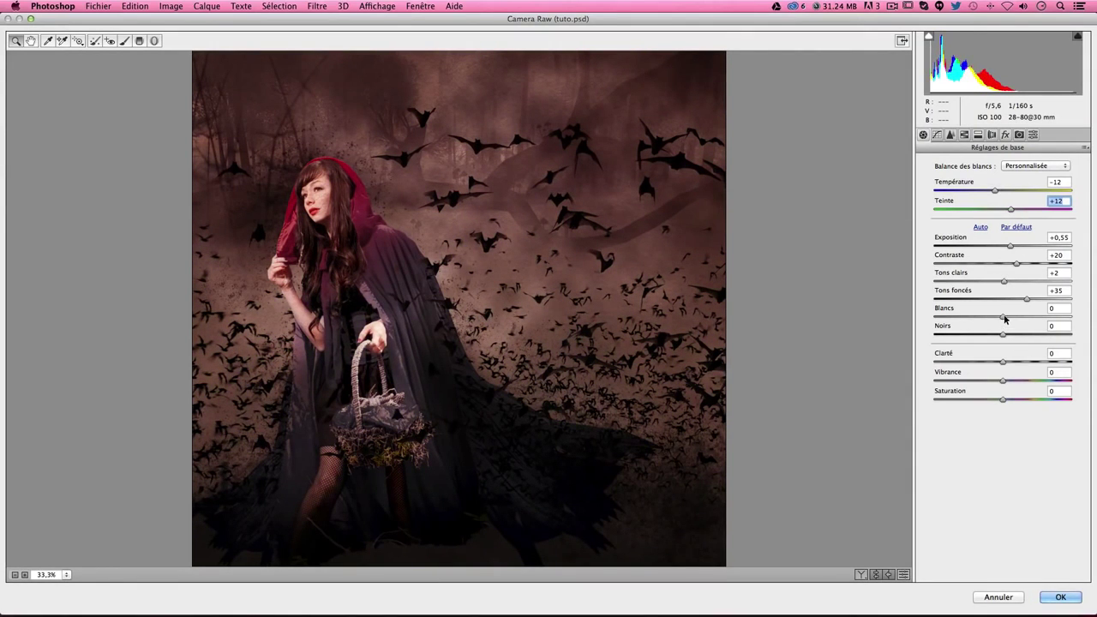
mouse_move(1004, 318)
mouse_down()
mouse_move(966, 317)
mouse_move(1053, 319)
mouse_move(940, 338)
mouse_move(1020, 332)
mouse_move(996, 333)
mouse_move(1031, 360)
mouse_up()
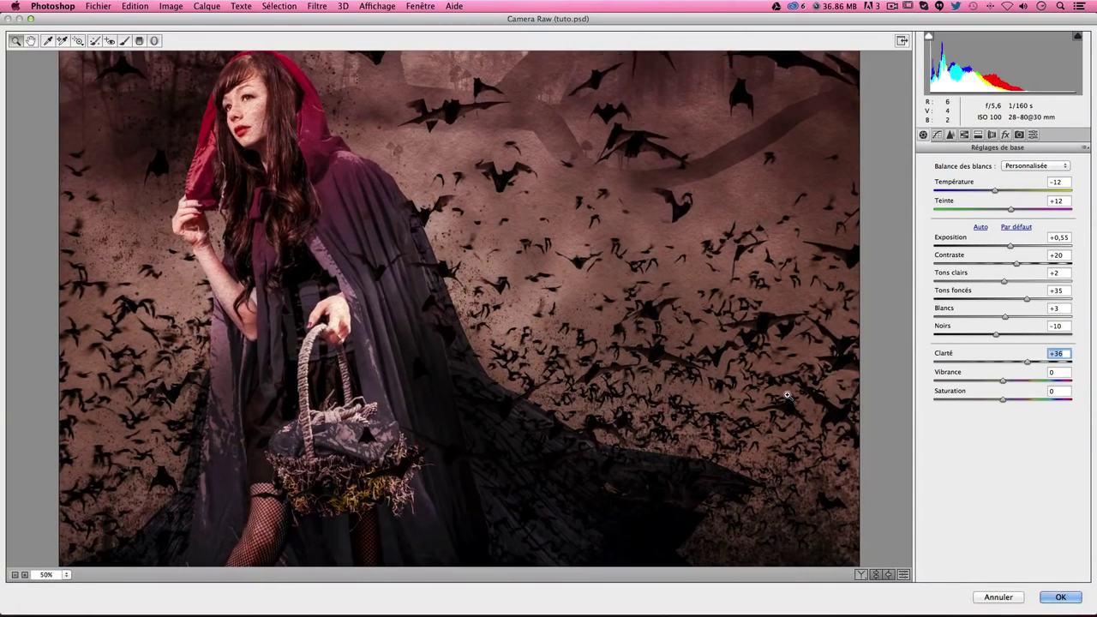
key(ctrl+minus)
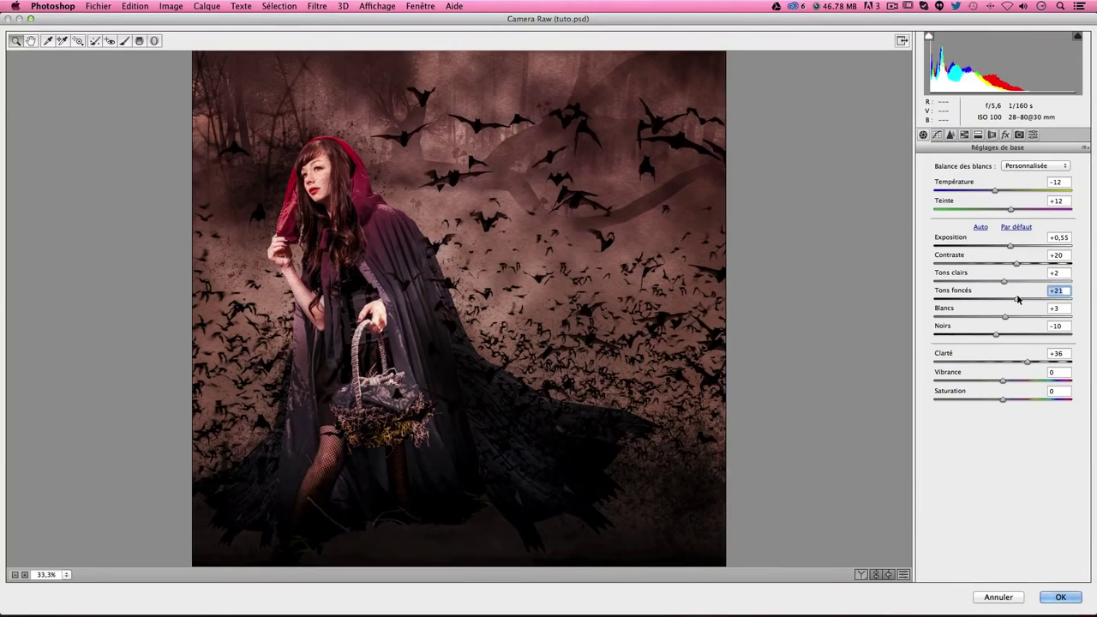
mouse_move(1028, 361)
mouse_down()
mouse_move(926, 364)
mouse_move(1078, 368)
mouse_move(1026, 364)
mouse_up()
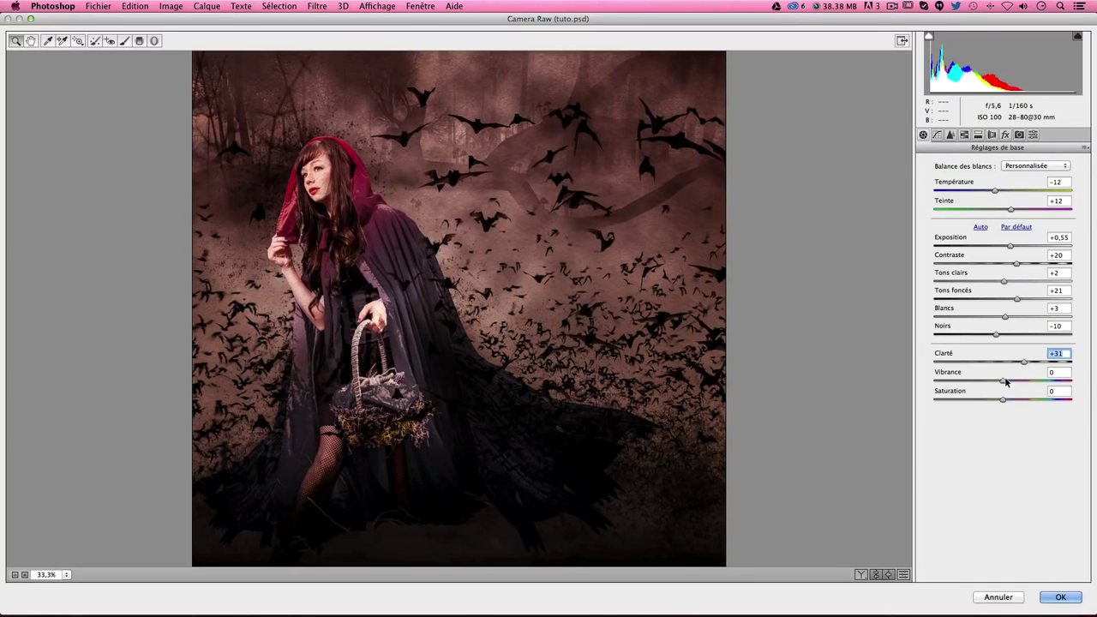
mouse_move(1006, 382)
mouse_down()
mouse_move(1044, 384)
mouse_move(985, 398)
mouse_up()
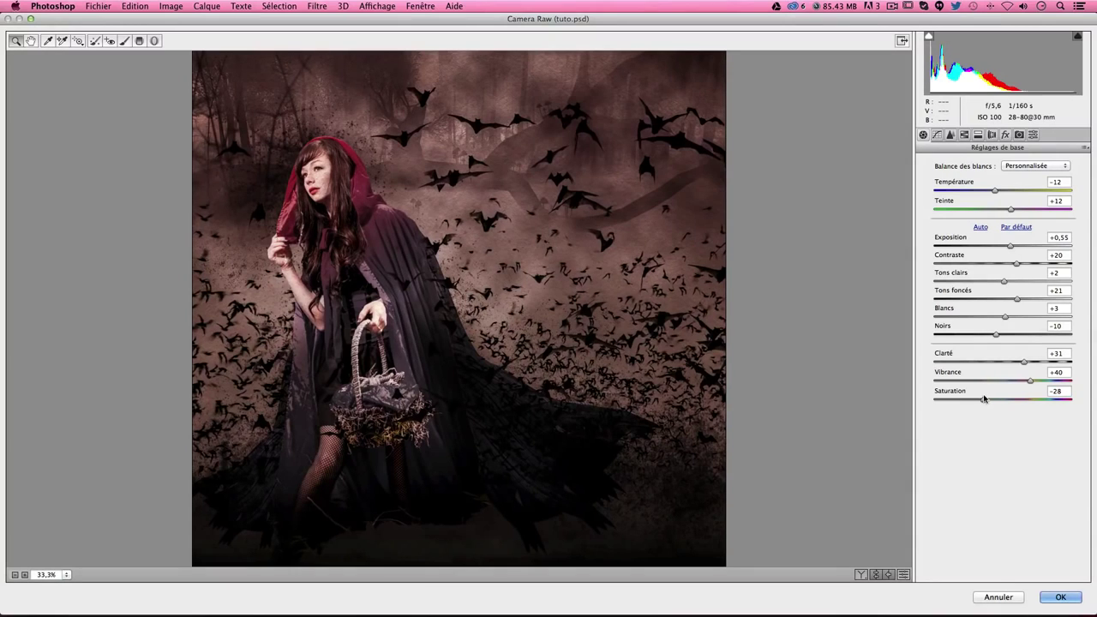
click(1060, 597)
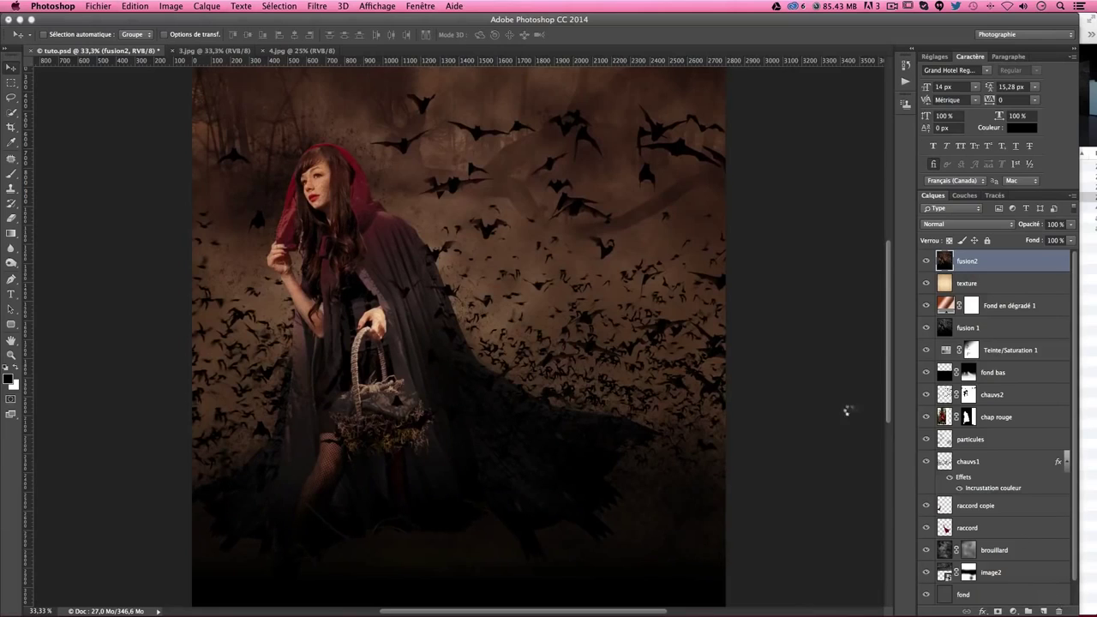
key(ctrl+z)
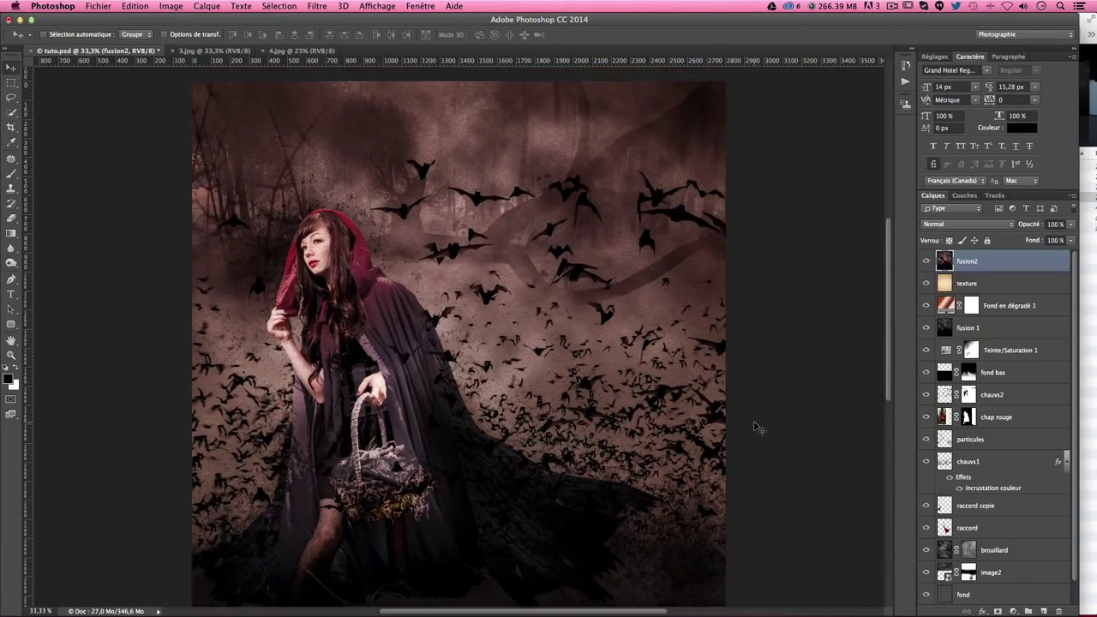
scroll(758, 415, down, 5)
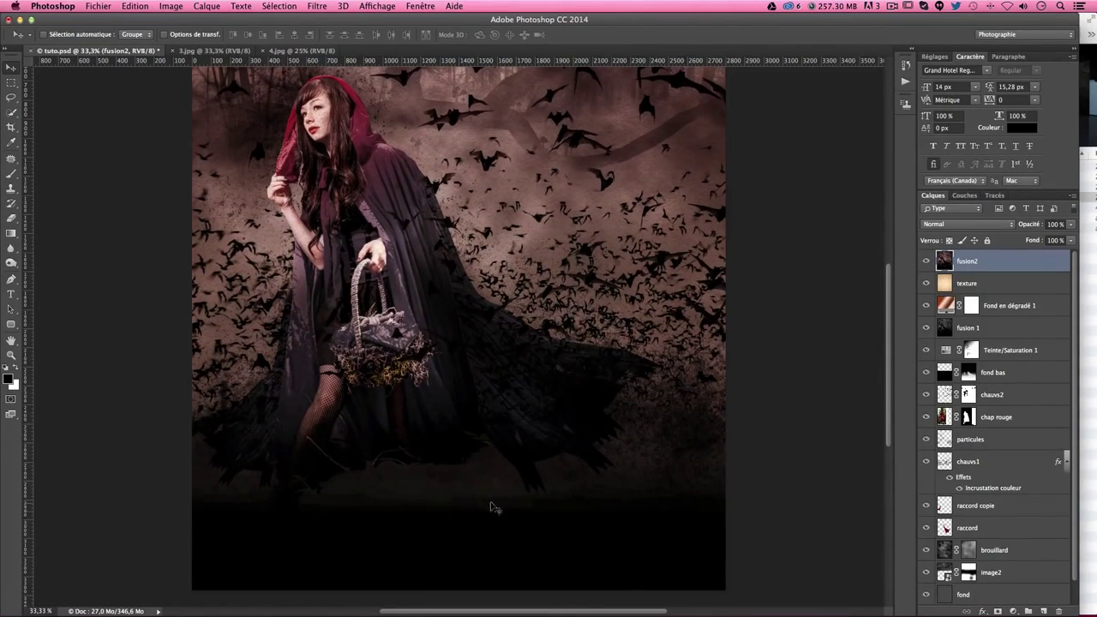
scroll(494, 507, down, 2)
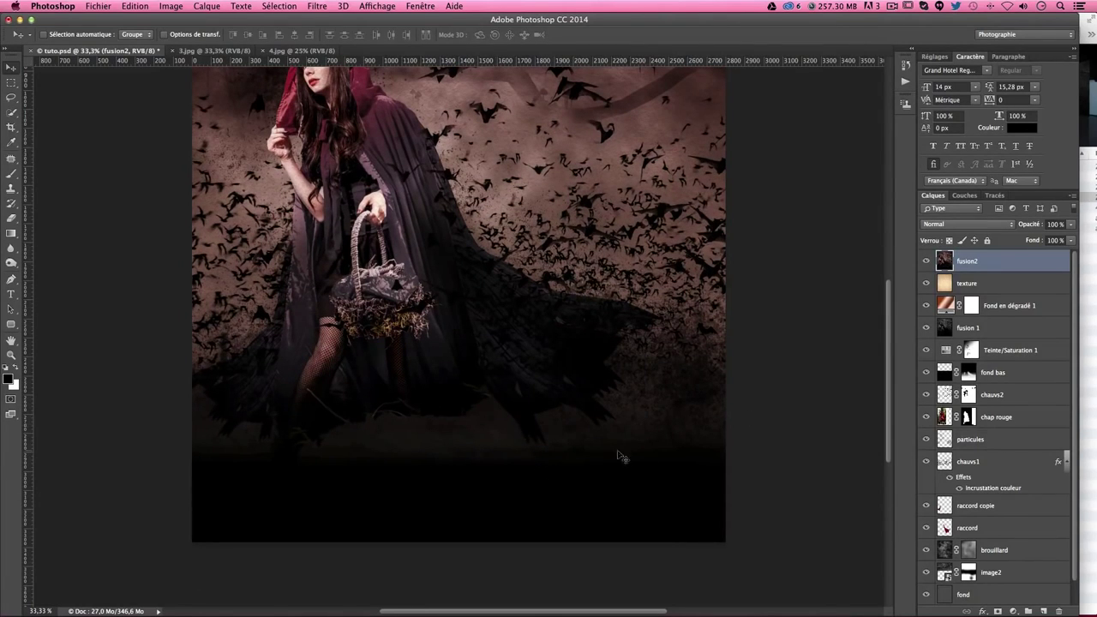
scroll(662, 420, up, 3)
scroll(674, 438, up, 2)
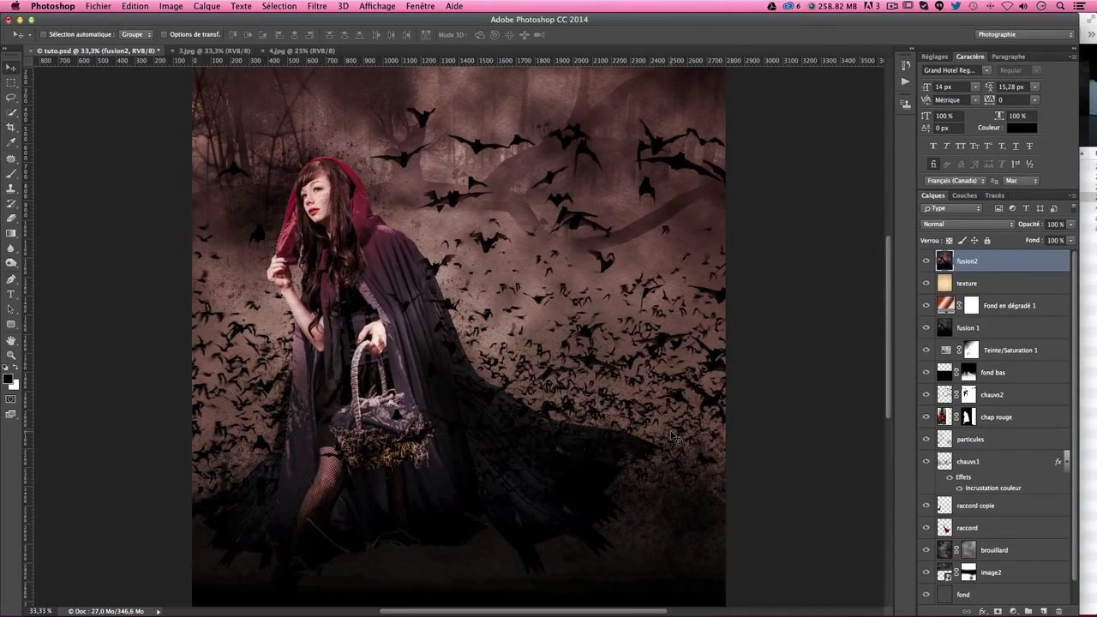
key(ctrl+plus)
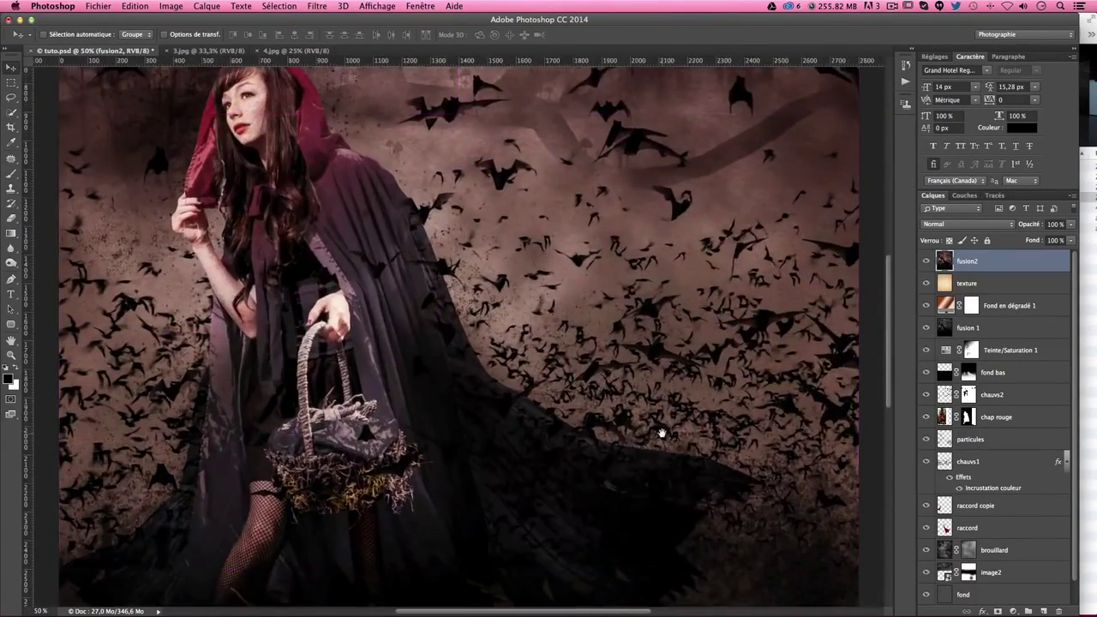
drag(661, 433, 632, 237)
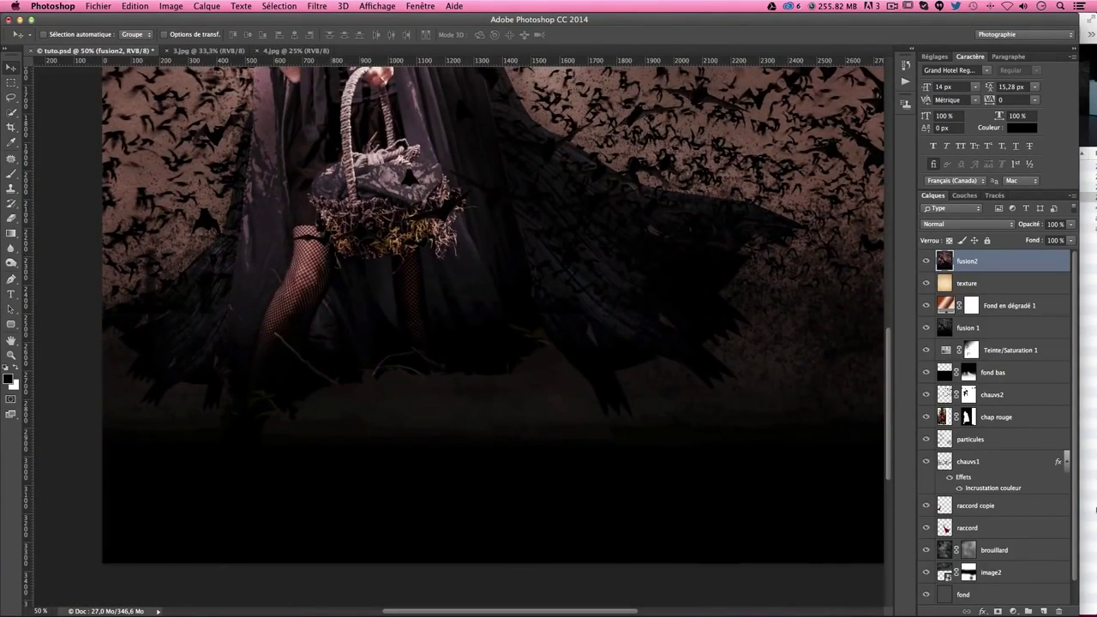
- Add a new layer named retouches and load the 1665 px particle brush, resized to about 1209 px
click(1043, 611)
text(retouche)
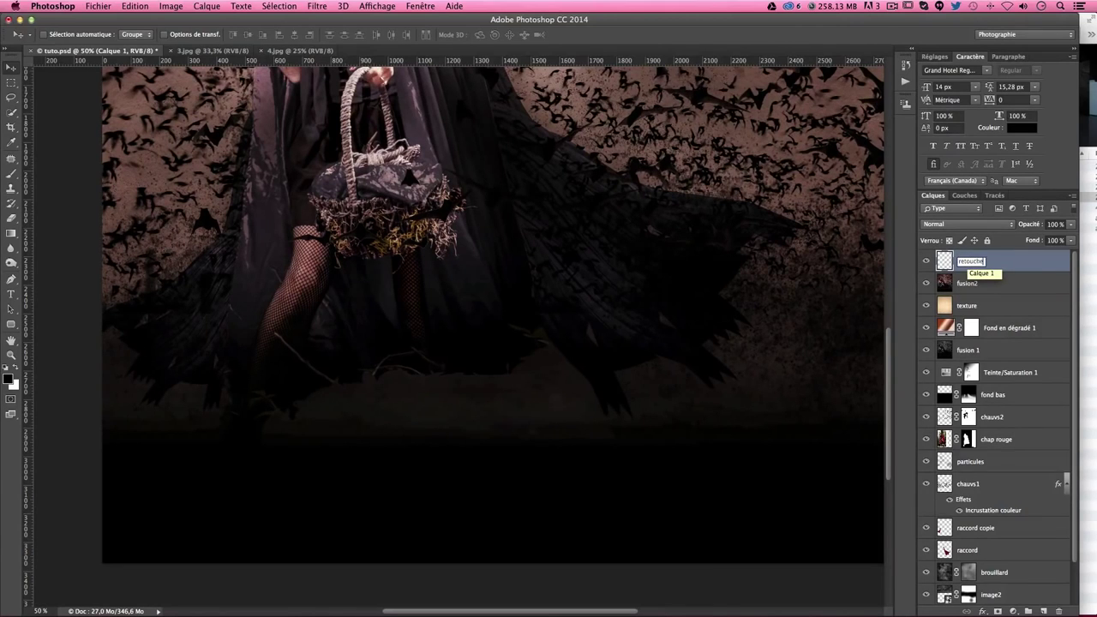
text(s)
key(Return)
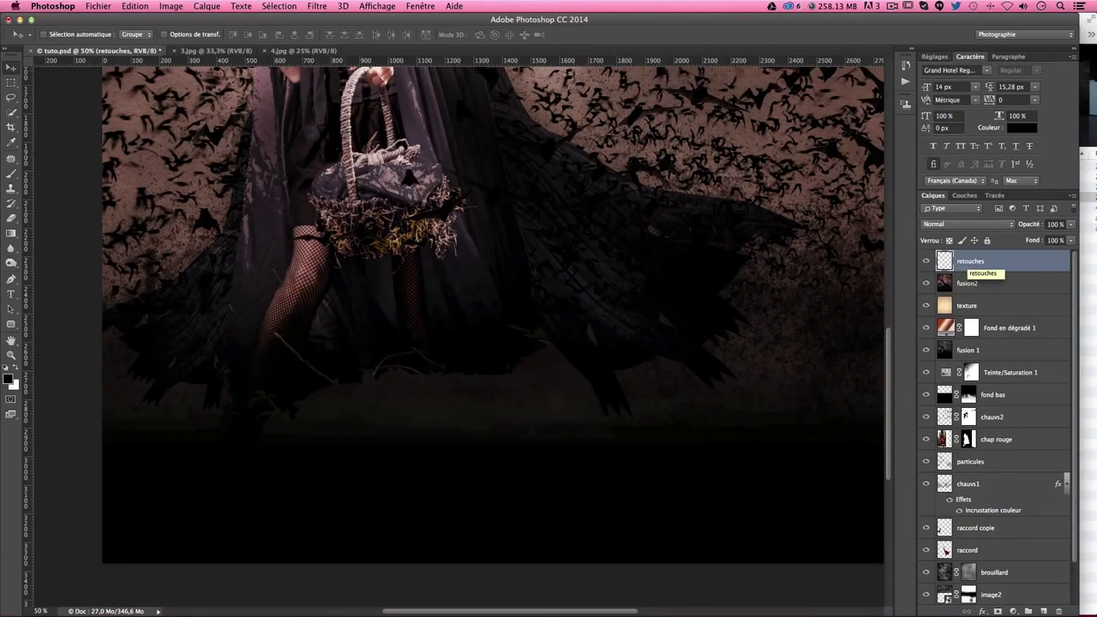
click(11, 174)
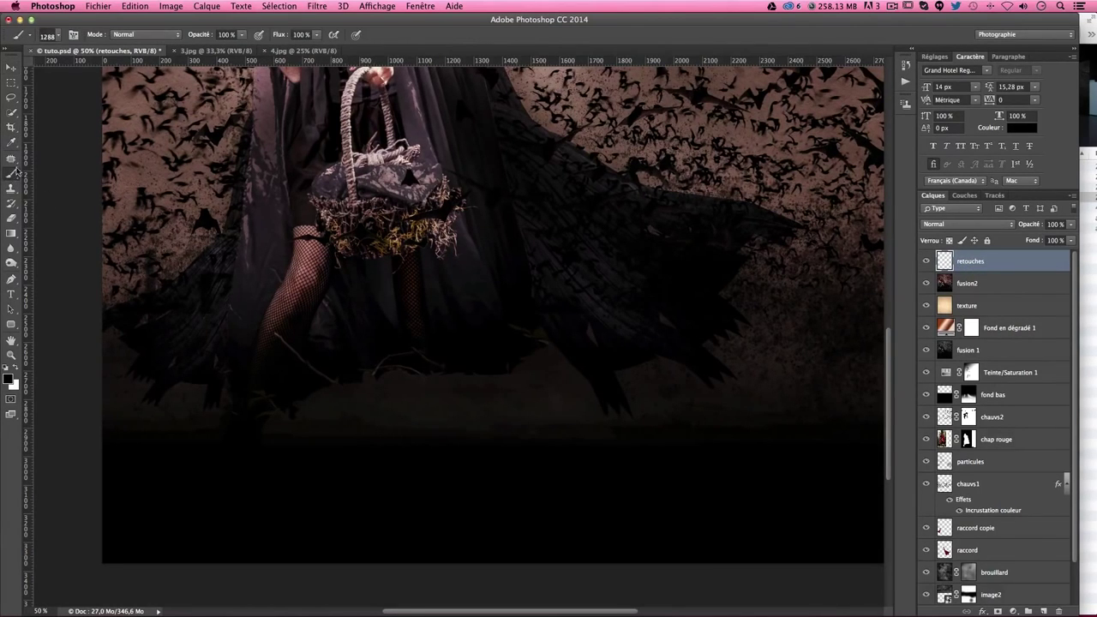
click(53, 36)
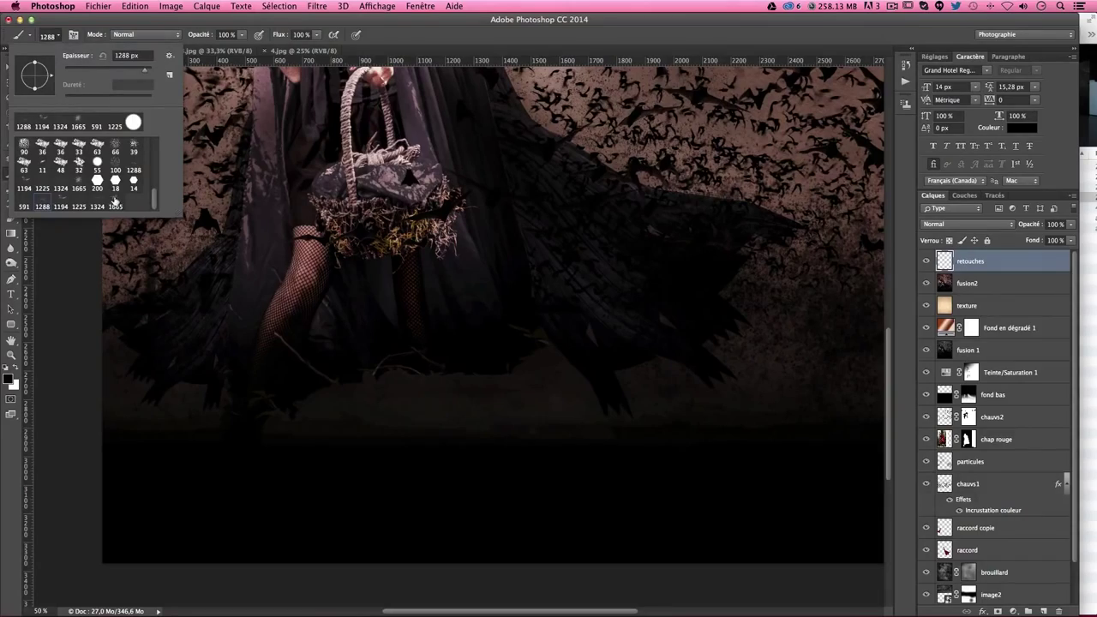
click(115, 203)
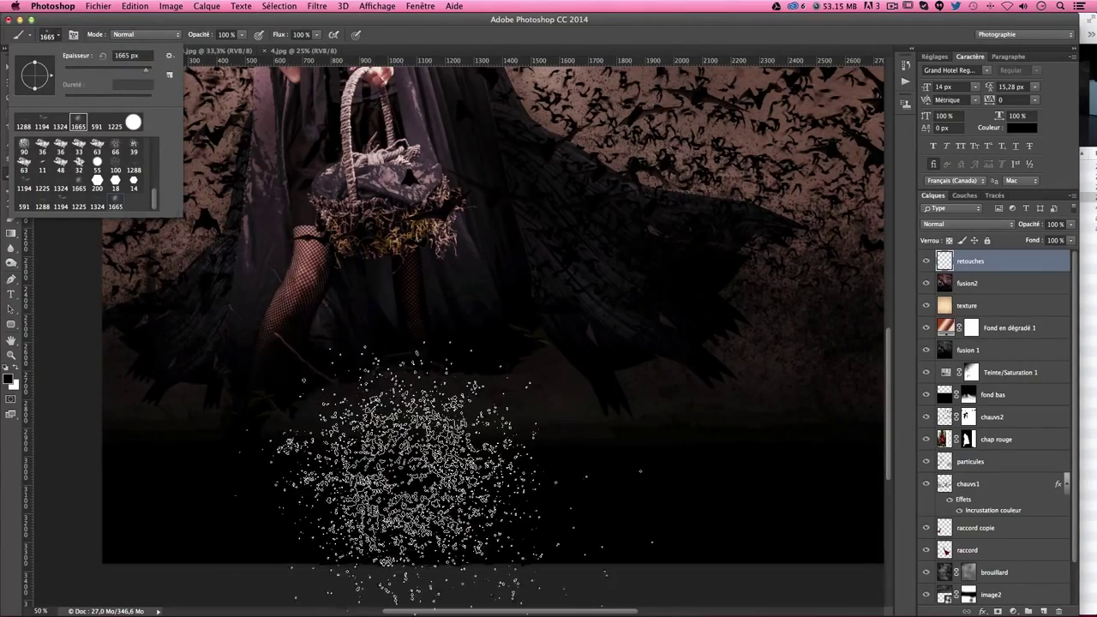
key(Escape)
drag(403, 505, 287, 481)
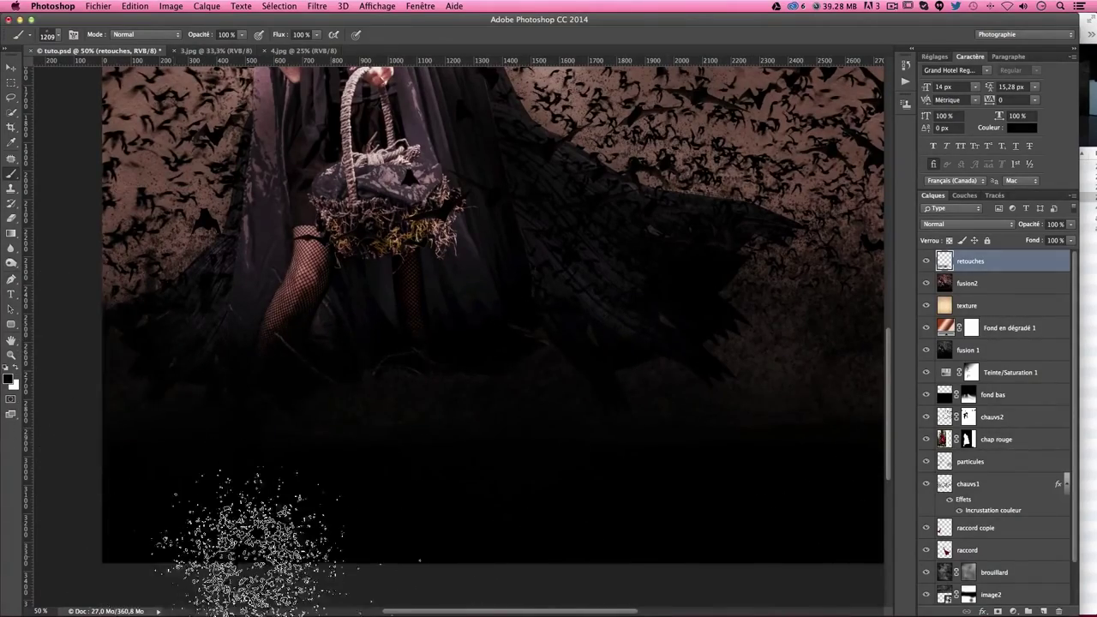
- Make white the painting colour and test a particle dab, then undo it
drag(540, 492, 485, 463)
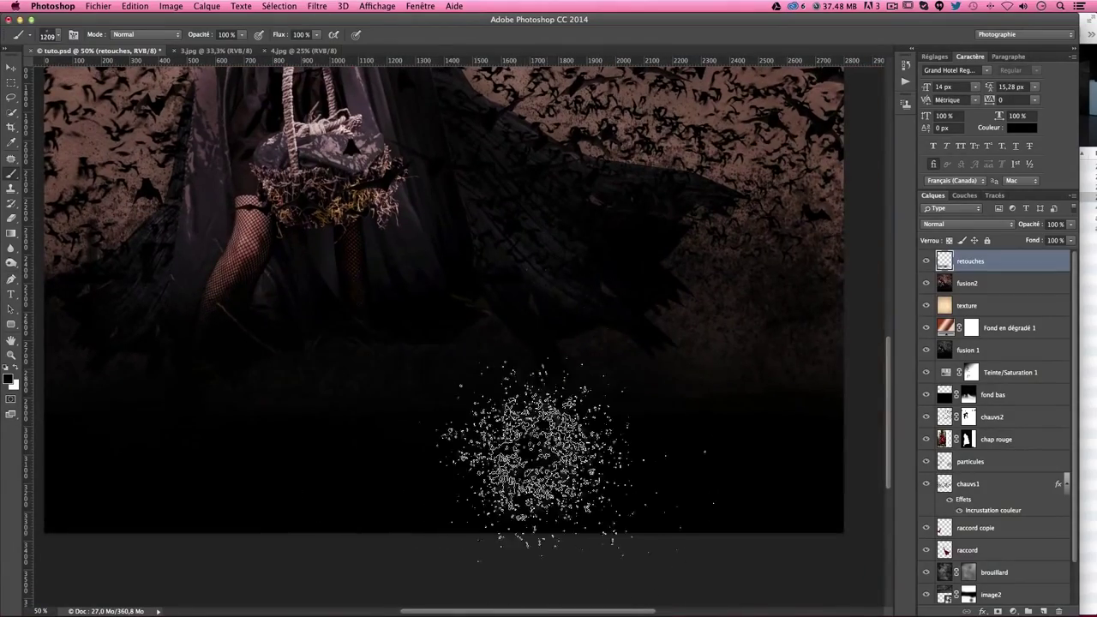
drag(735, 369, 670, 445)
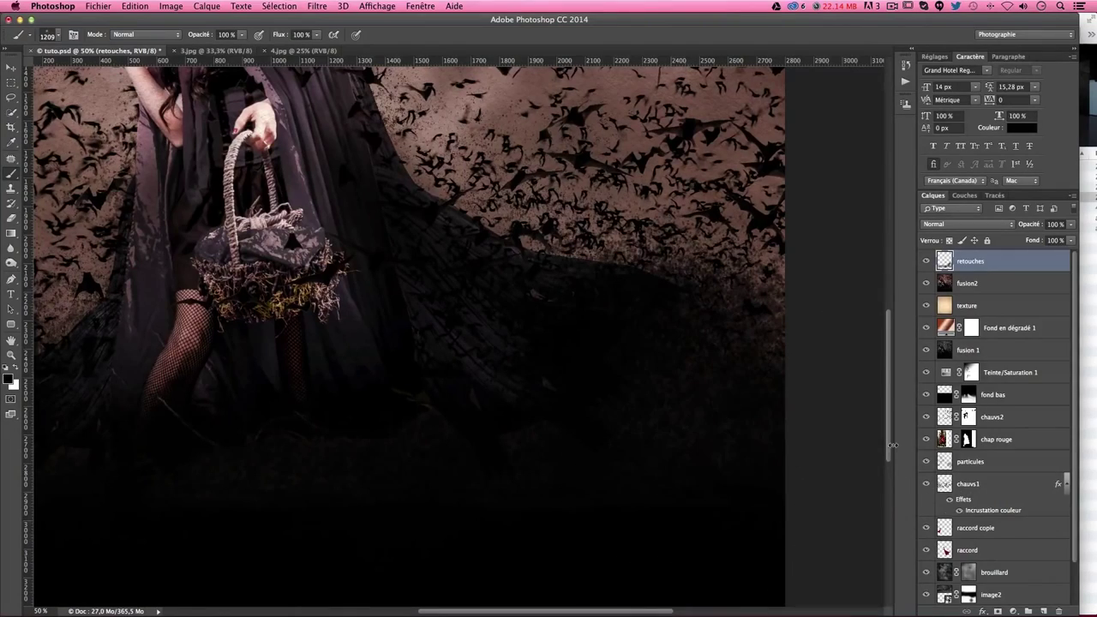
key(super+minus)
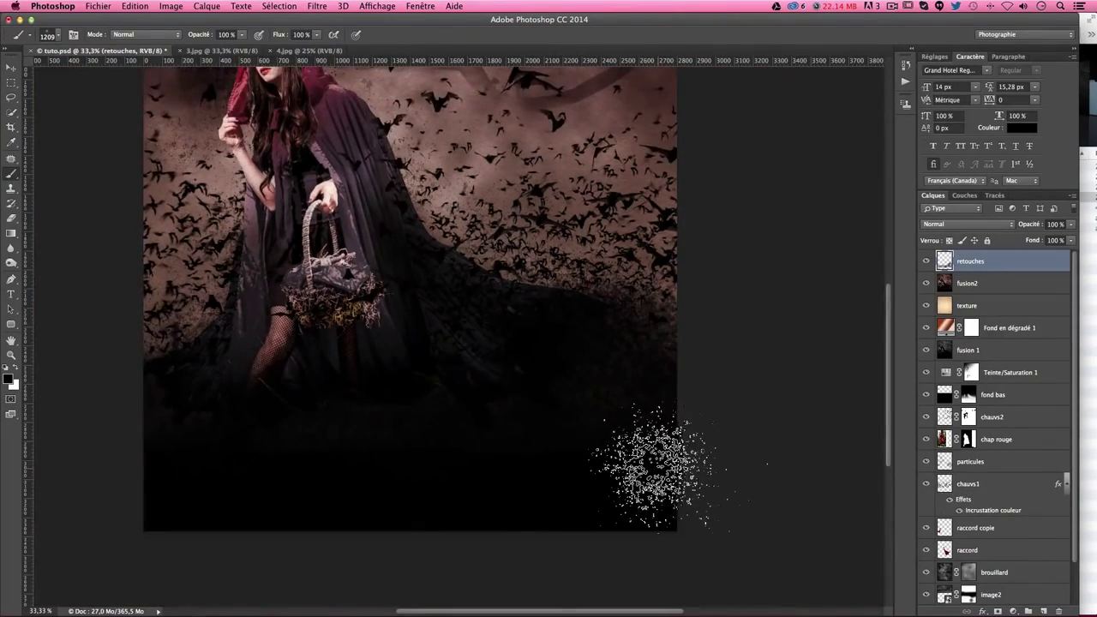
scroll(648, 465, up, 3)
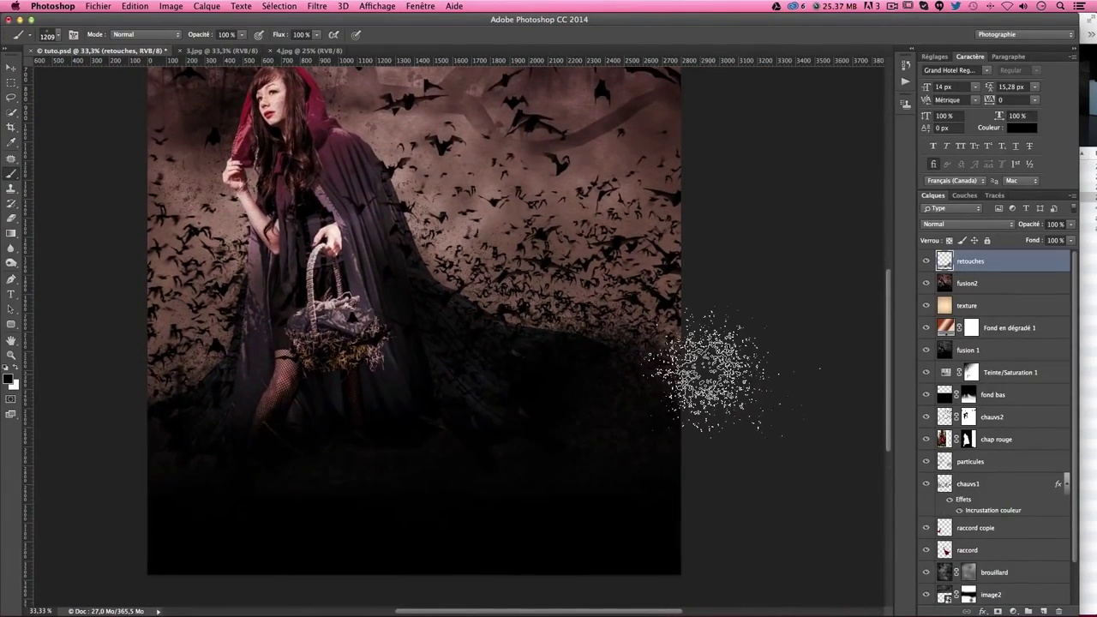
key(x)
click(570, 371)
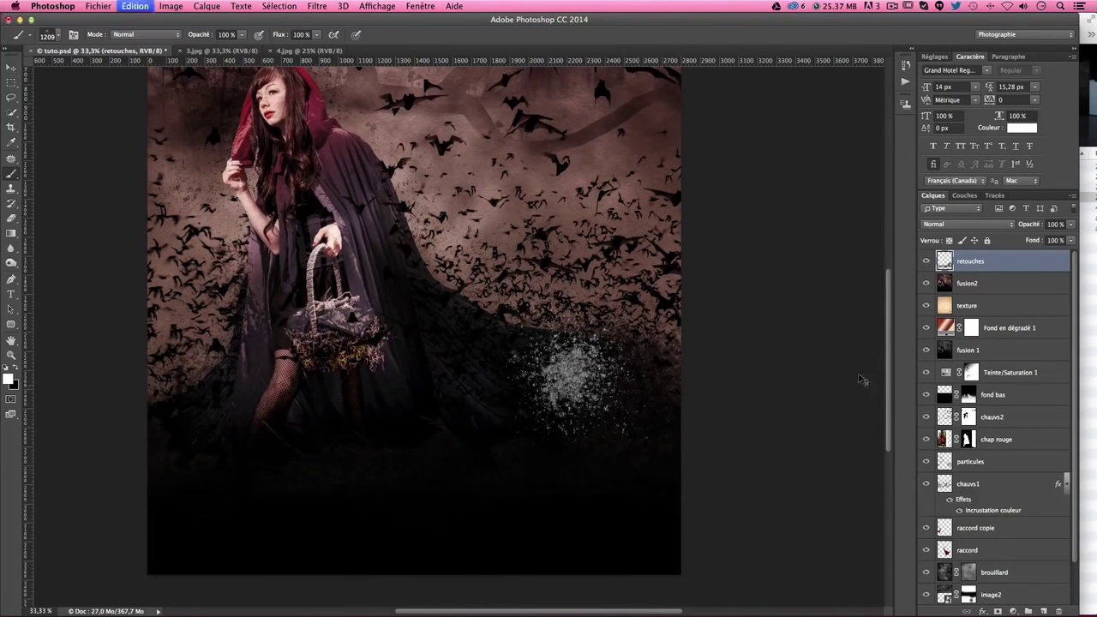
key(super+z)
- Add a layer mask to retouches, then target the layer pixels with black as painting colour
click(998, 611)
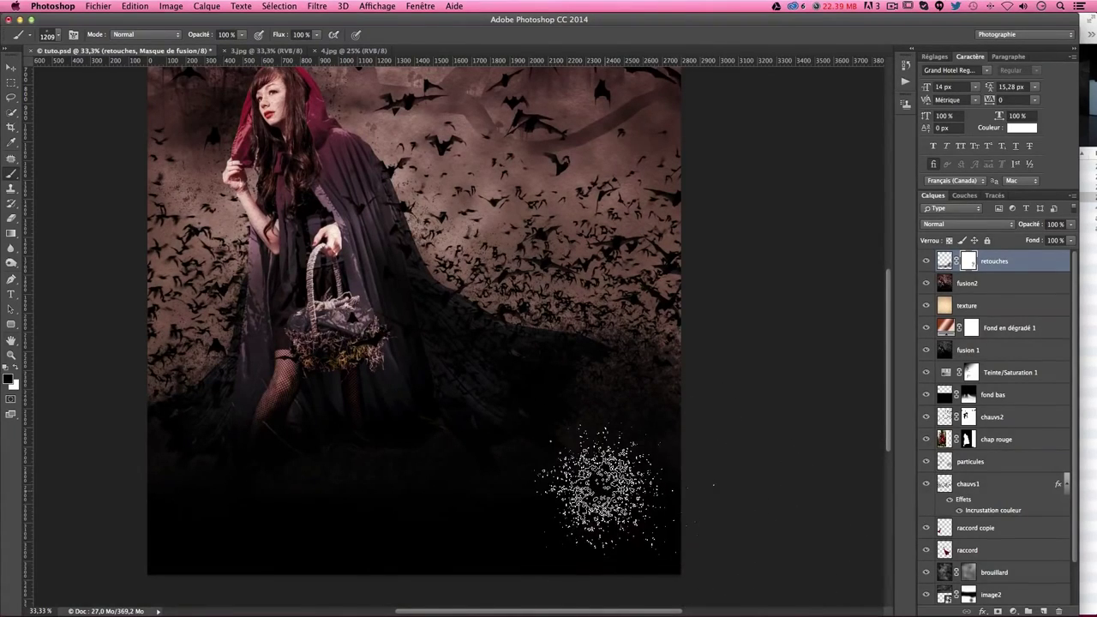
key(x)
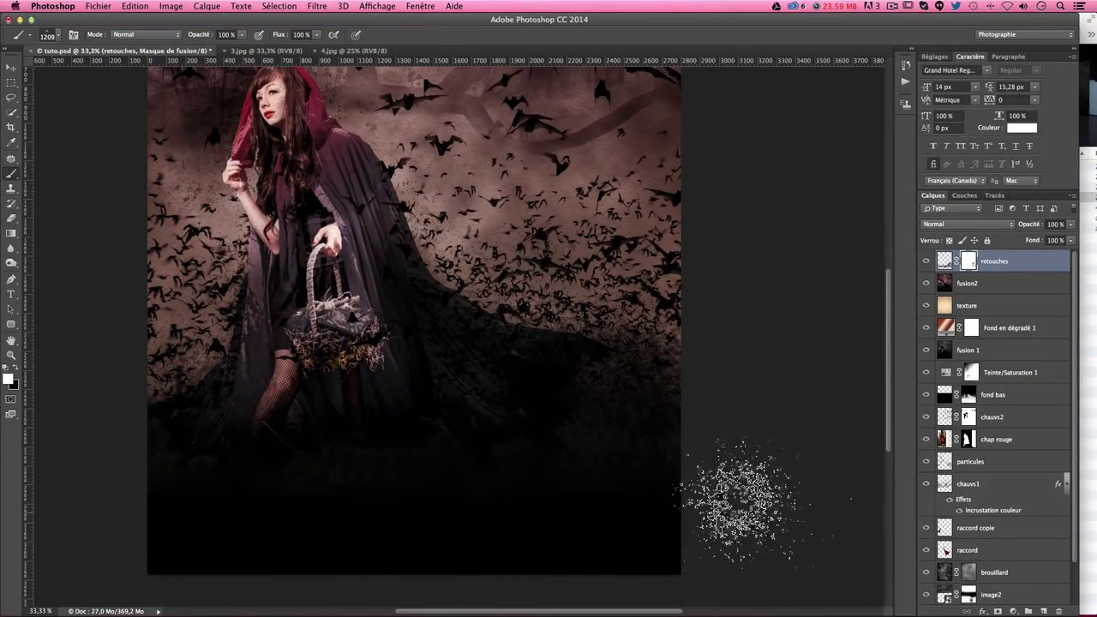
click(945, 264)
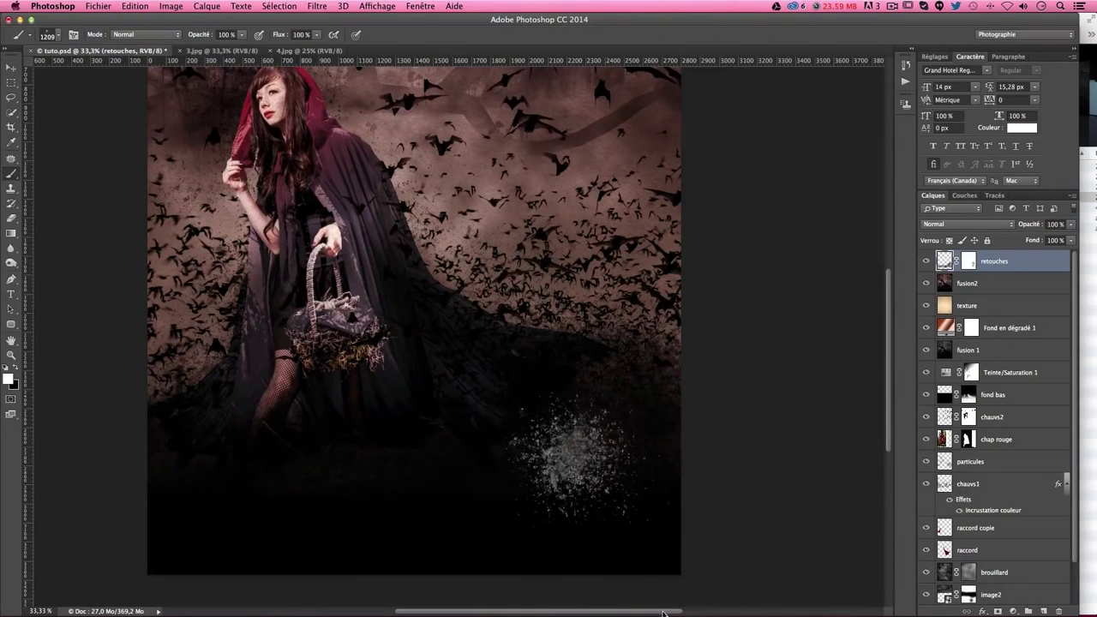
key(x)
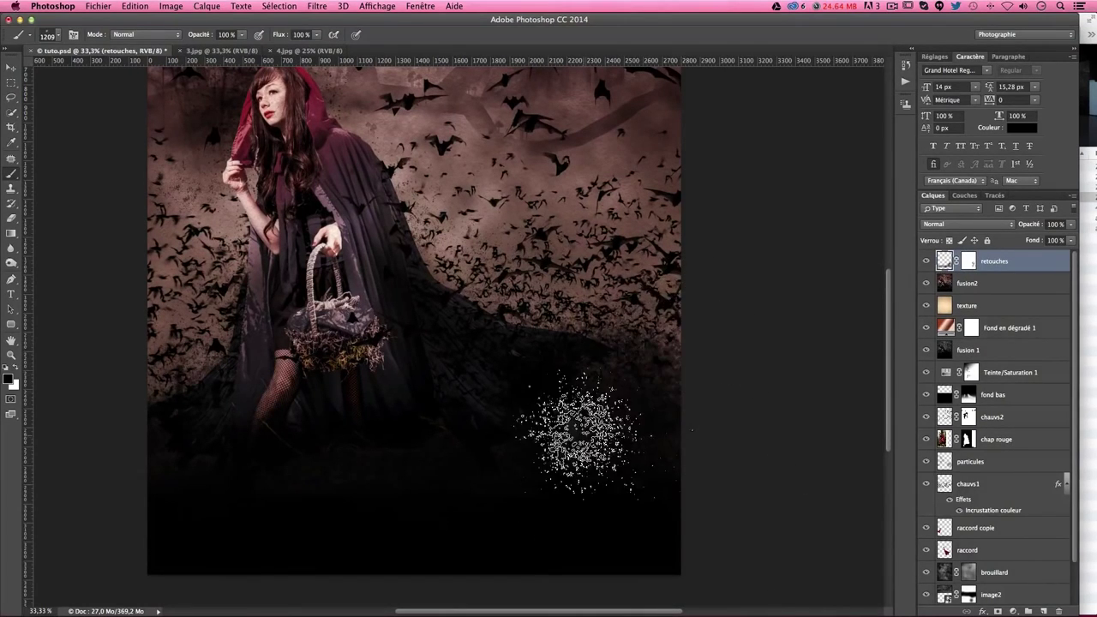
drag(560, 360, 615, 451)
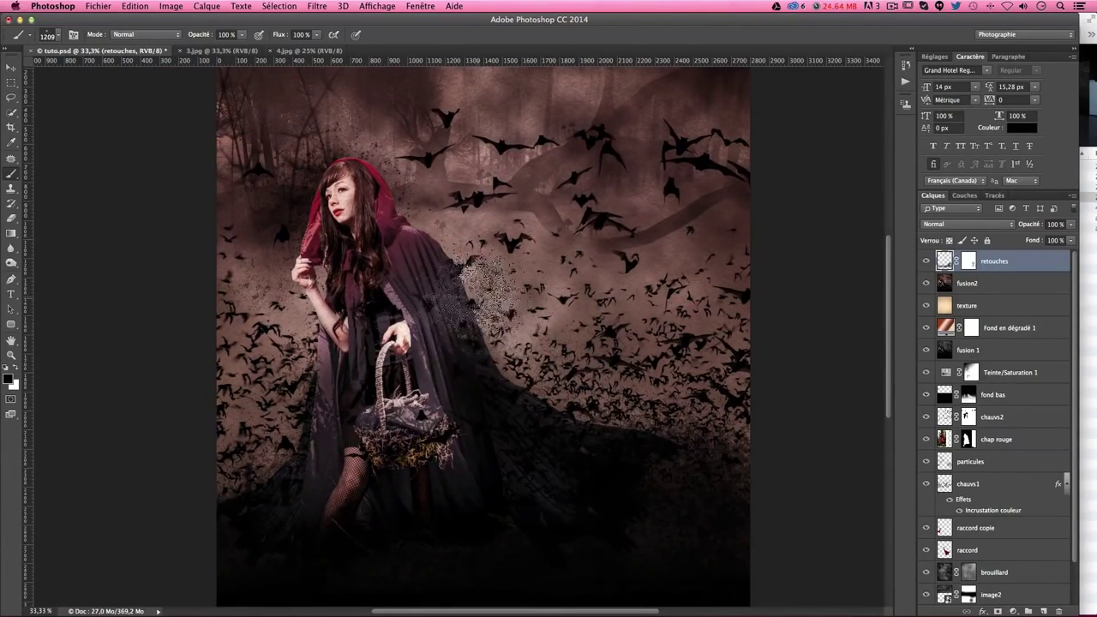
- Sample a brown from the image and paint particle strokes over the hood and raised hand
click(9, 379)
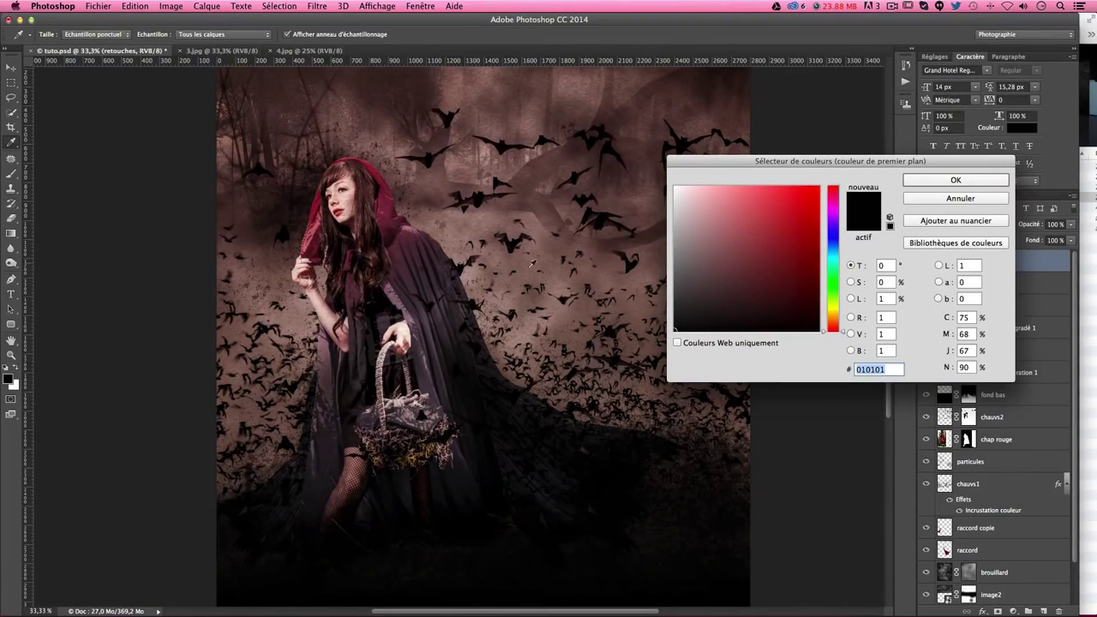
click(506, 362)
key(Return)
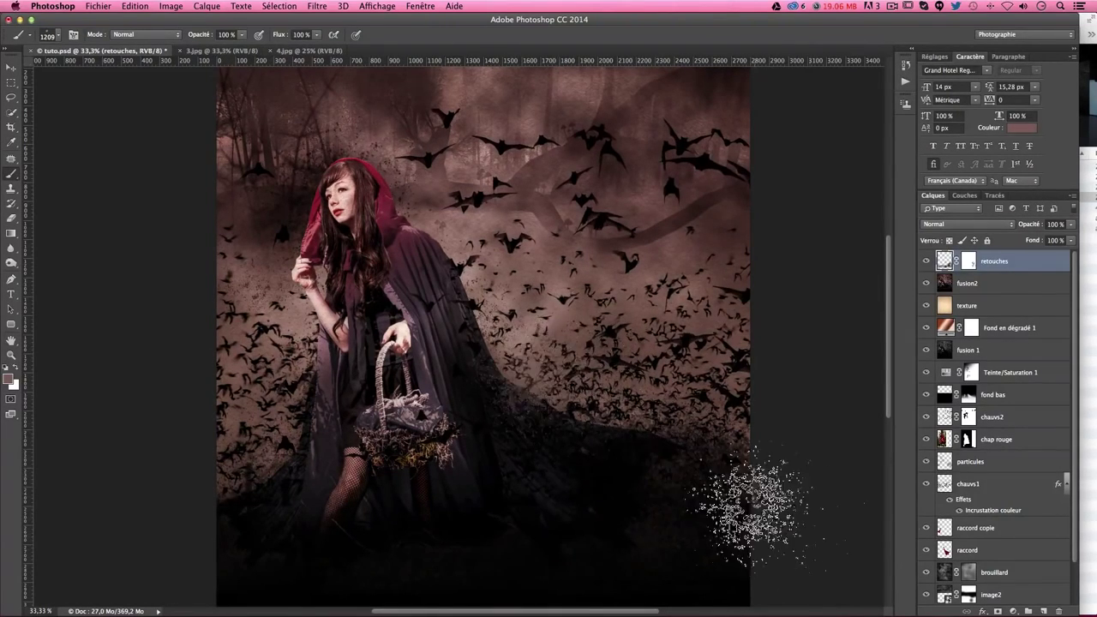
drag(360, 171, 480, 282)
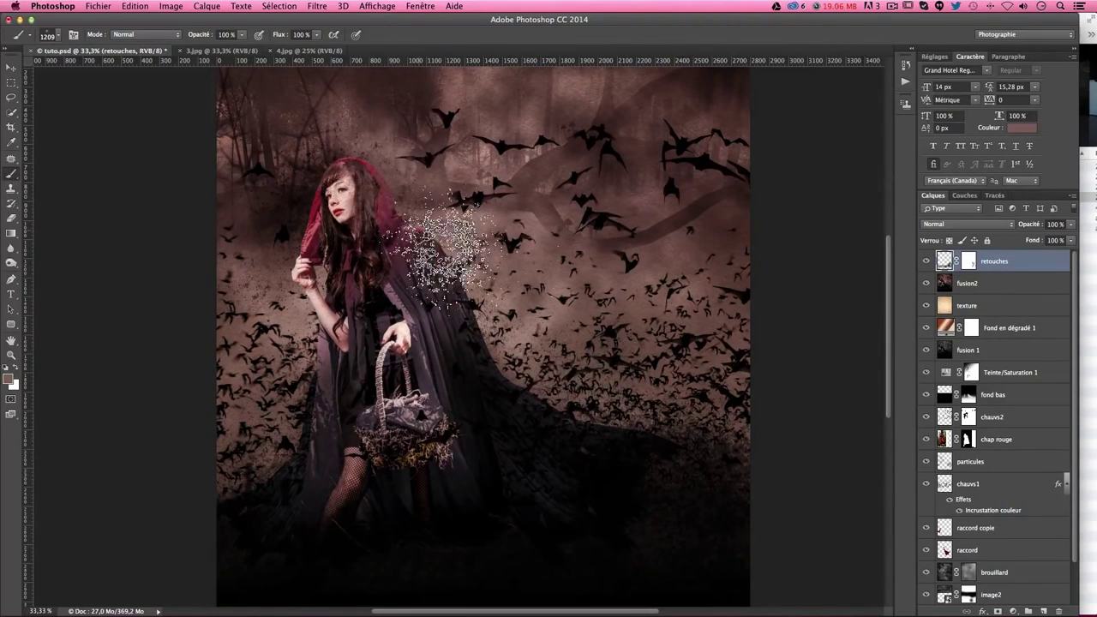
drag(282, 231, 308, 292)
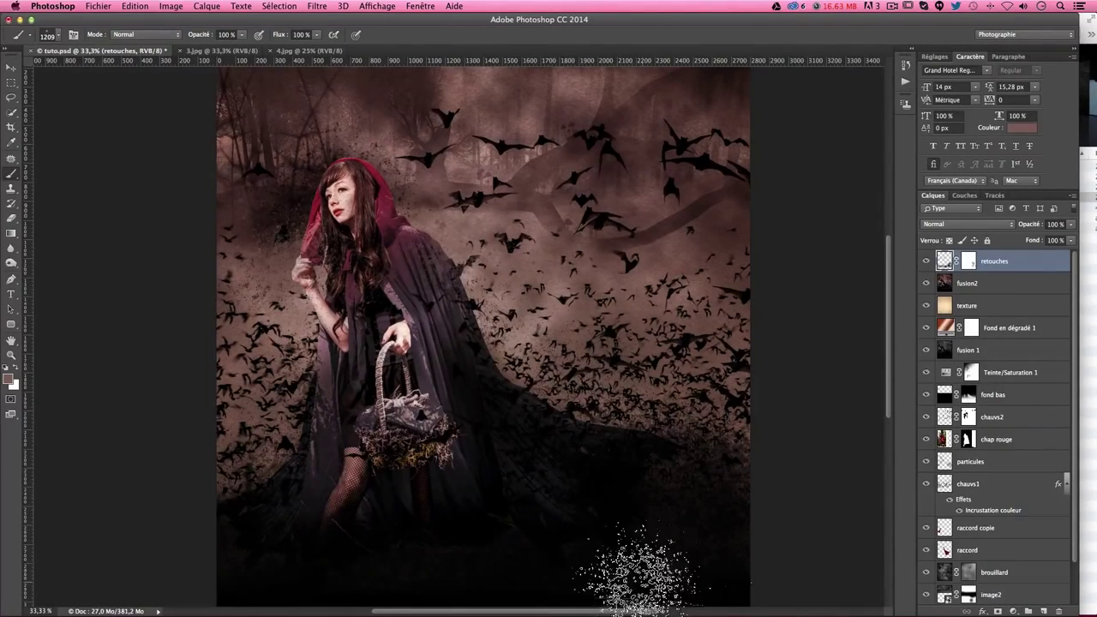
- Dab misty brown particles over the basket and shrink the brush to about 1095 px
drag(559, 414, 577, 371)
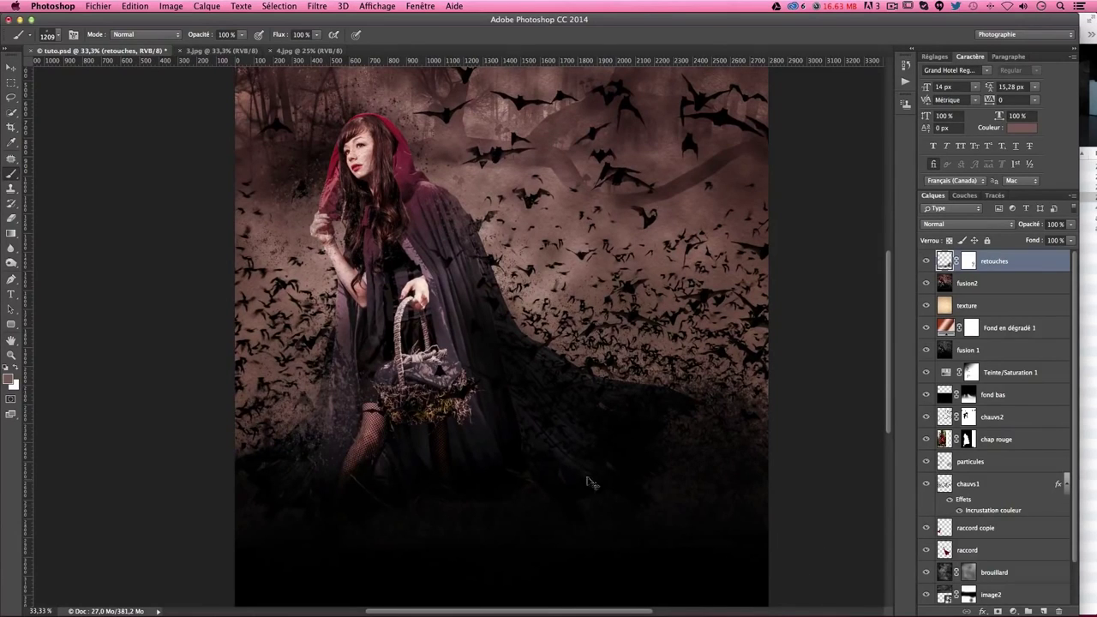
click(412, 371)
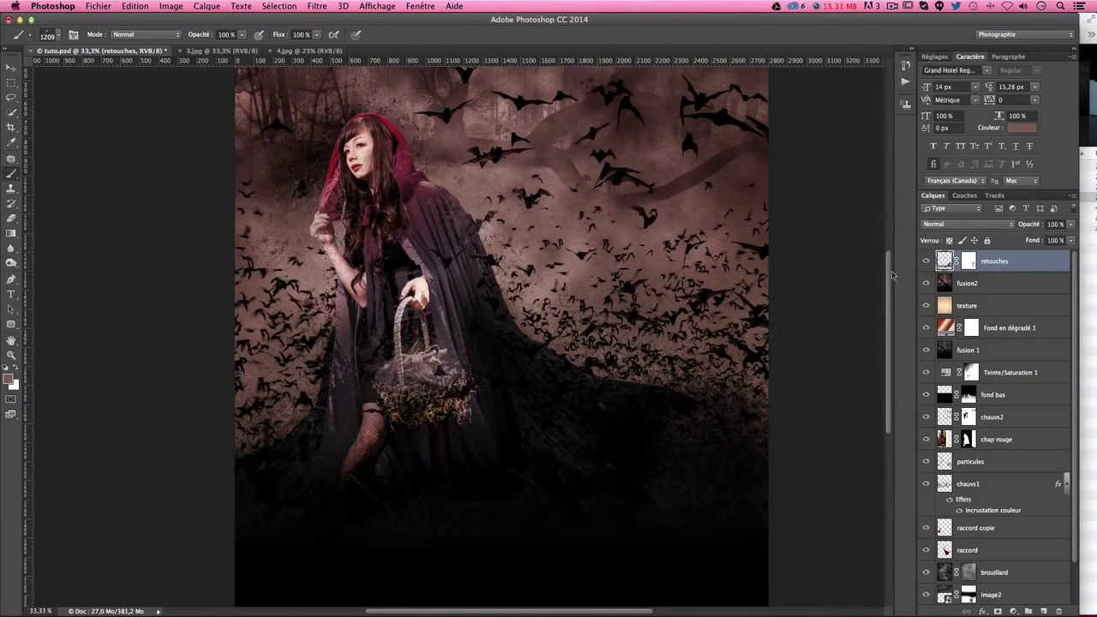
scroll(666, 392, up, 2)
scroll(668, 392, up, 2)
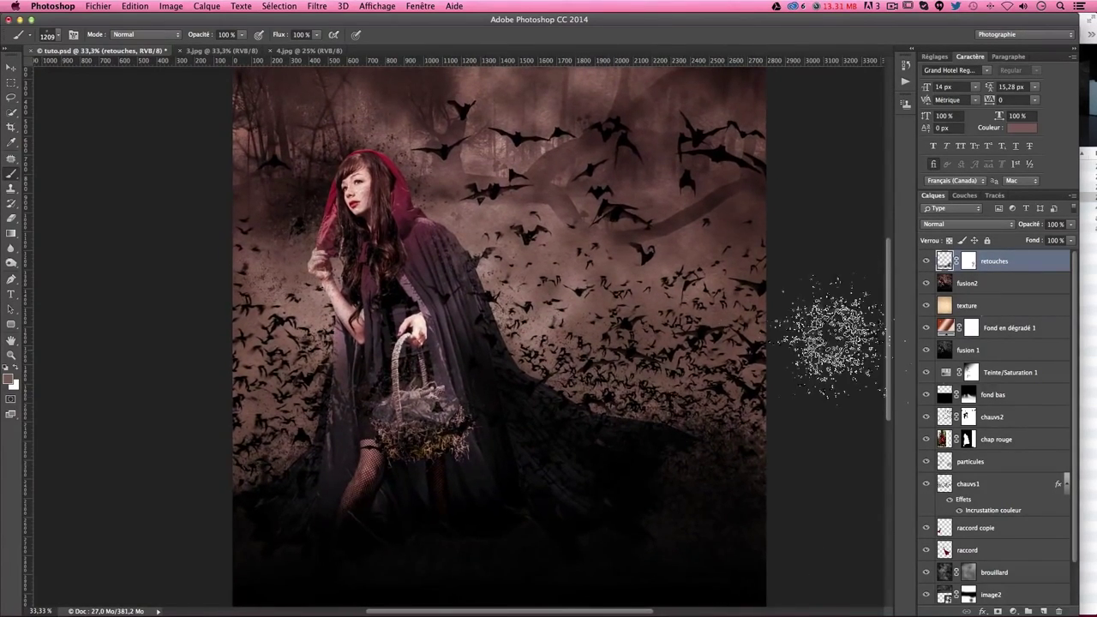
scroll(831, 339, down, 4)
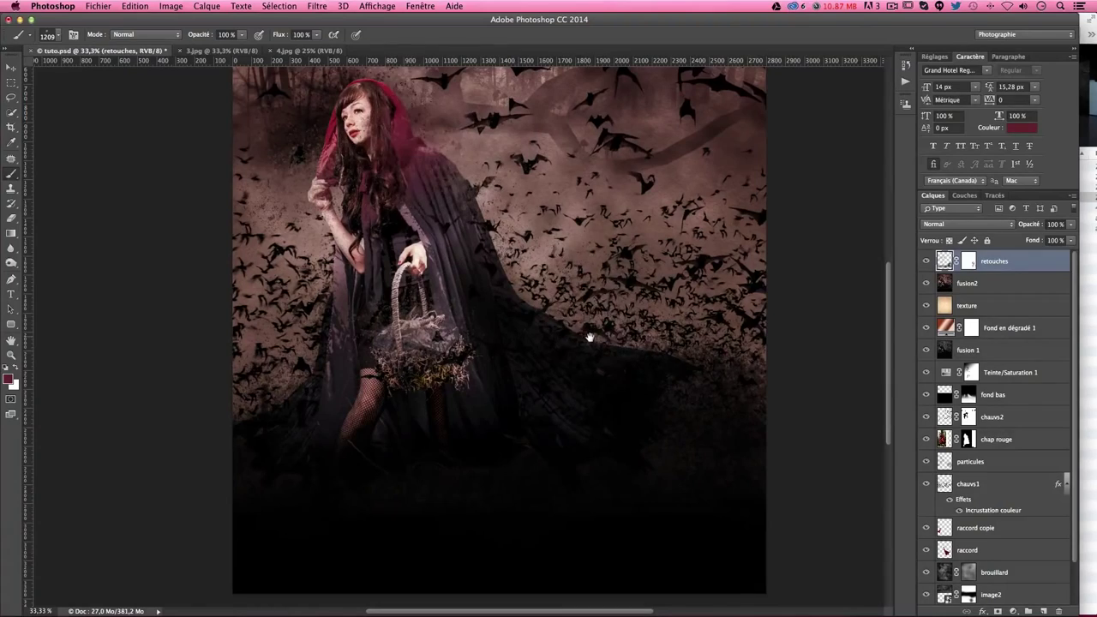
drag(588, 335, 618, 433)
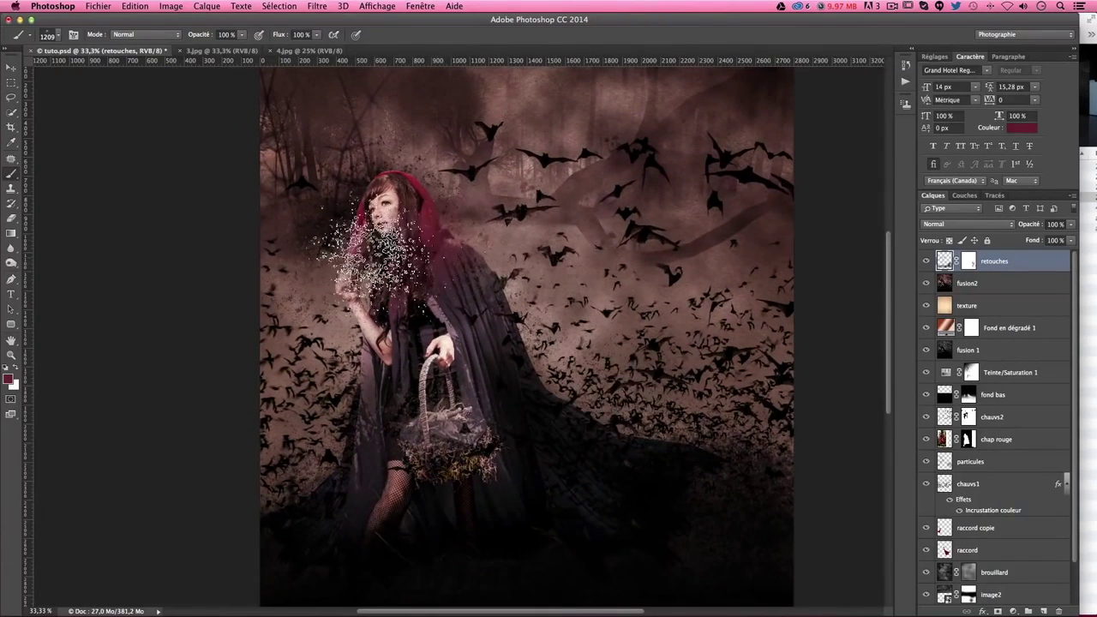
drag(400, 267, 334, 266)
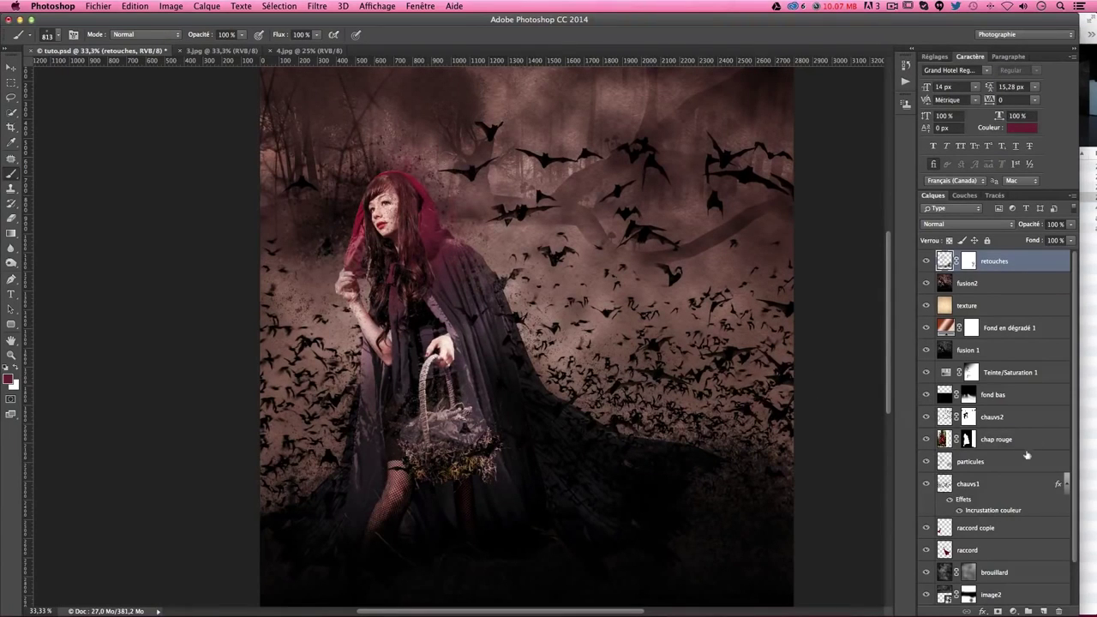
- Paint the retouches layer's mask with a soft round brush around the cloak and lower right
click(968, 262)
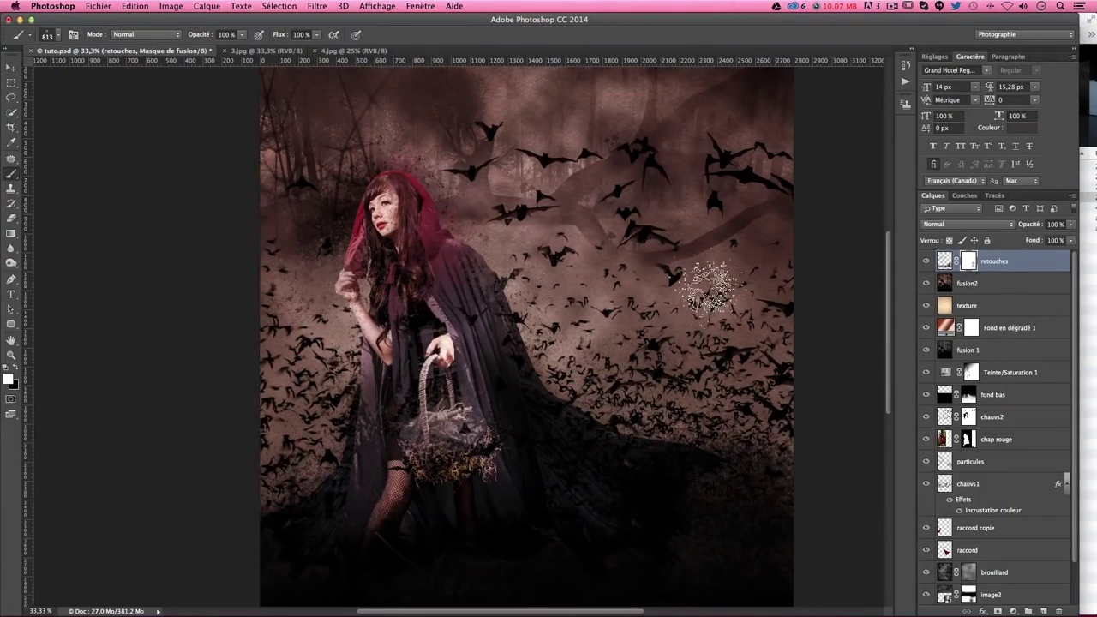
click(48, 37)
scroll(58, 172, up, 10)
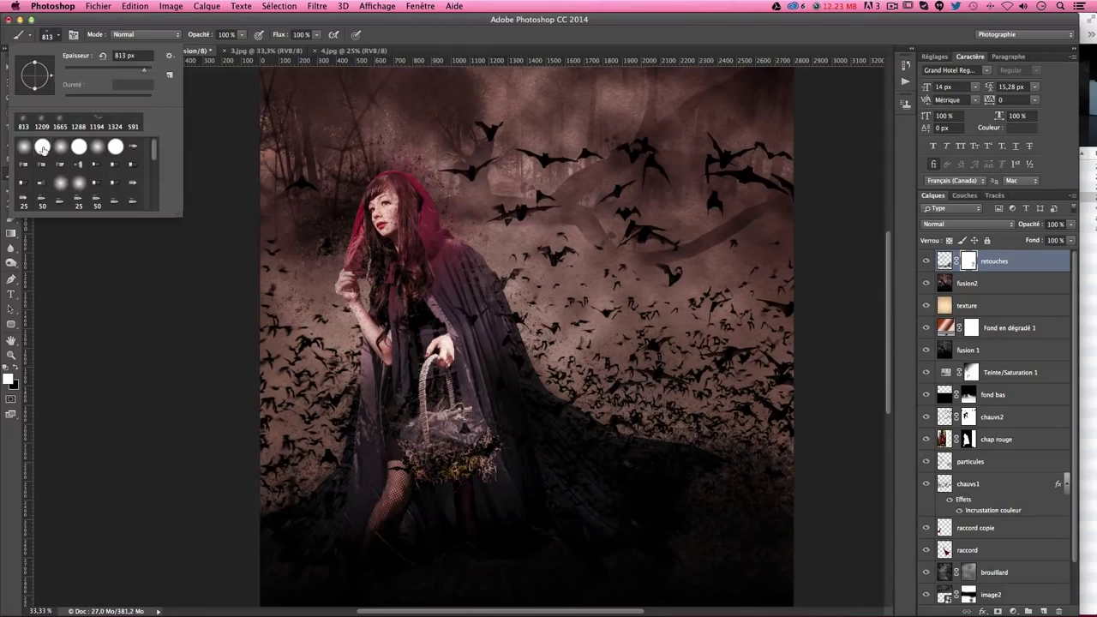
click(42, 148)
mouse_move(488, 243)
mouse_down()
mouse_move(417, 240)
mouse_move(415, 196)
mouse_move(384, 180)
mouse_up()
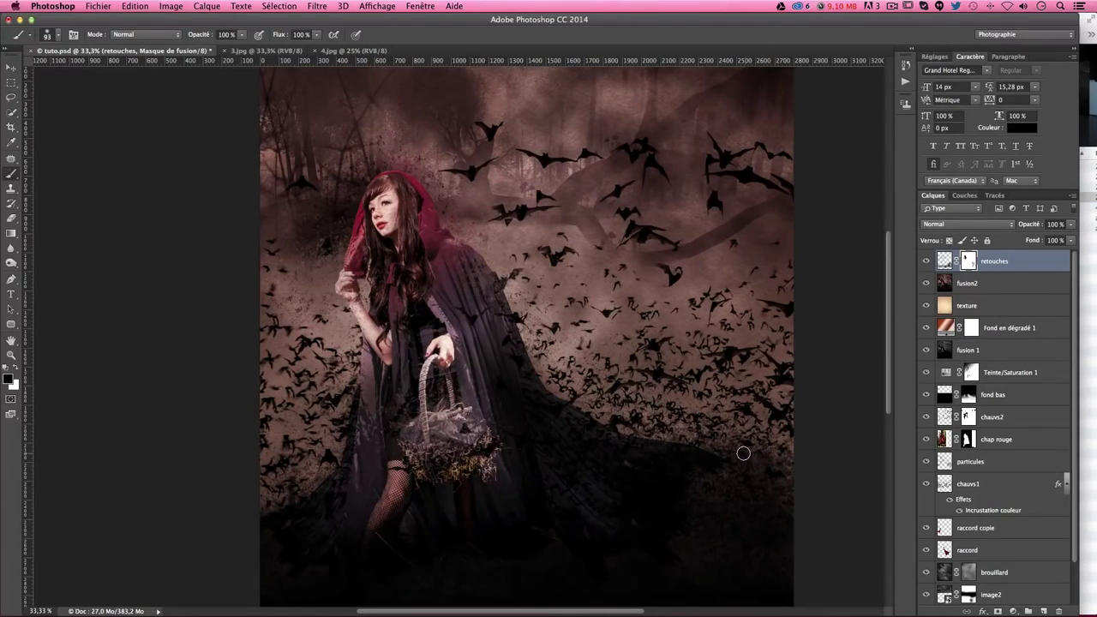
scroll(720, 456, down, 3)
scroll(683, 464, up, 1)
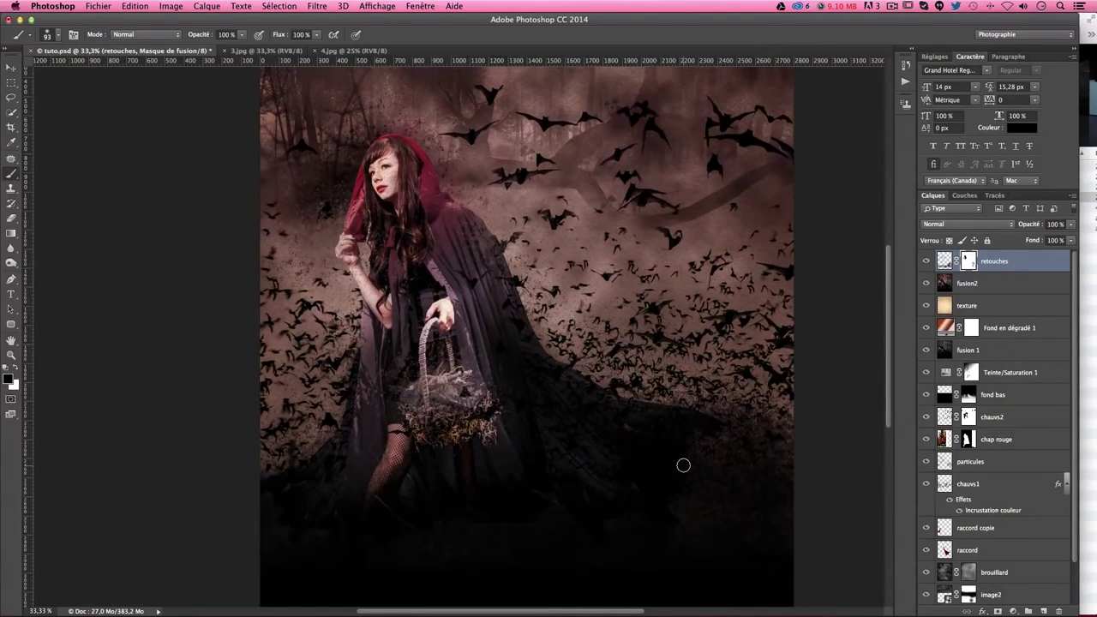
scroll(683, 465, up, 1)
scroll(681, 464, up, 2)
scroll(679, 463, up, 4)
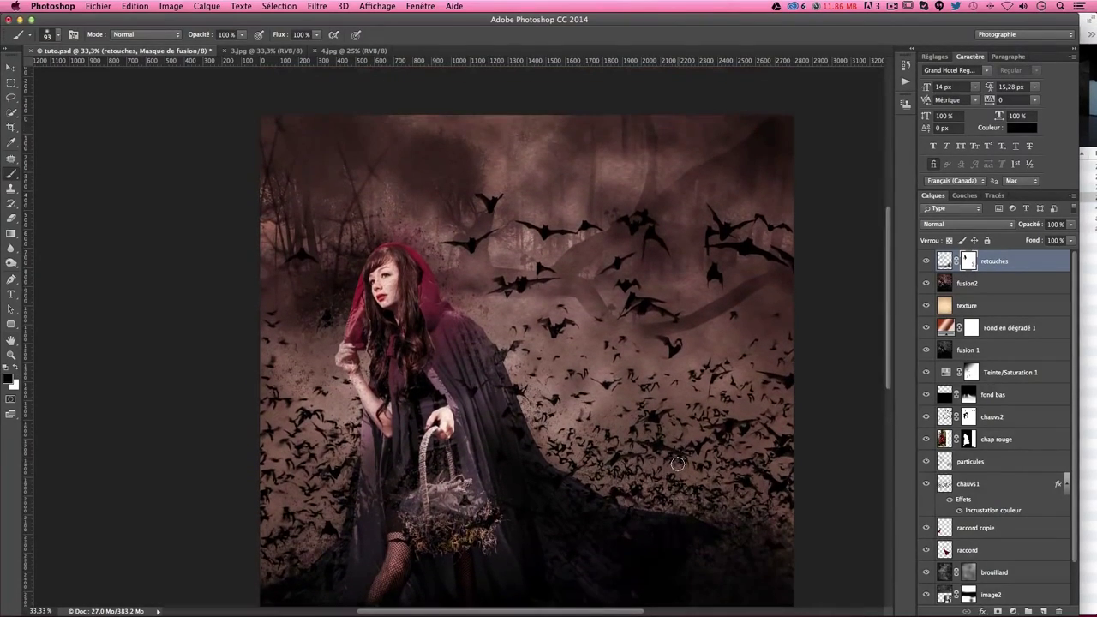
scroll(662, 434, down, 3)
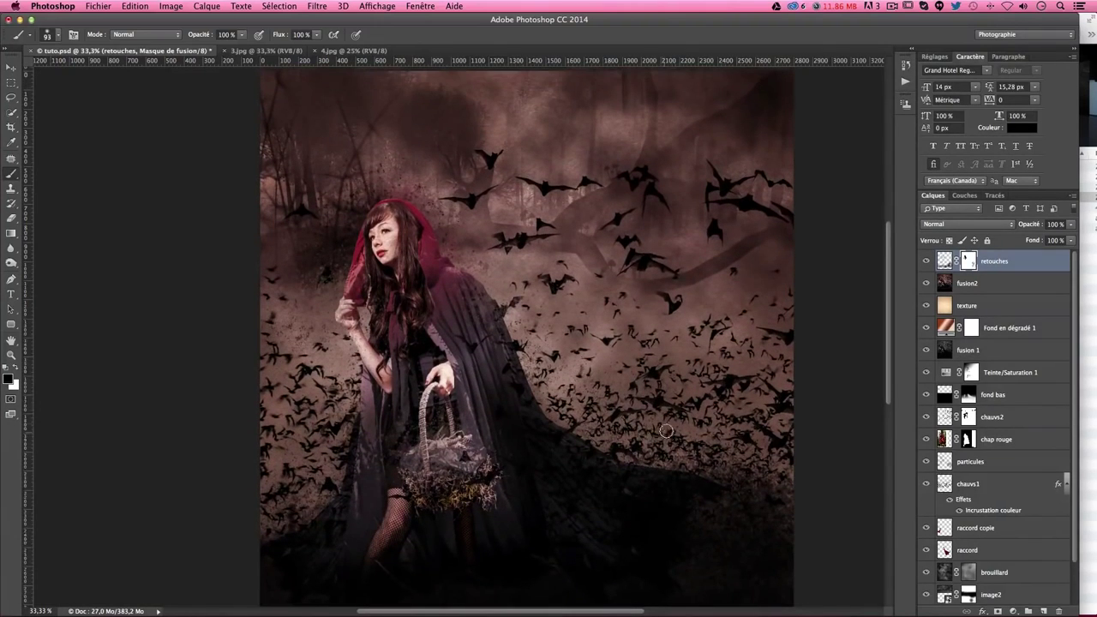
scroll(629, 407, up, 1)
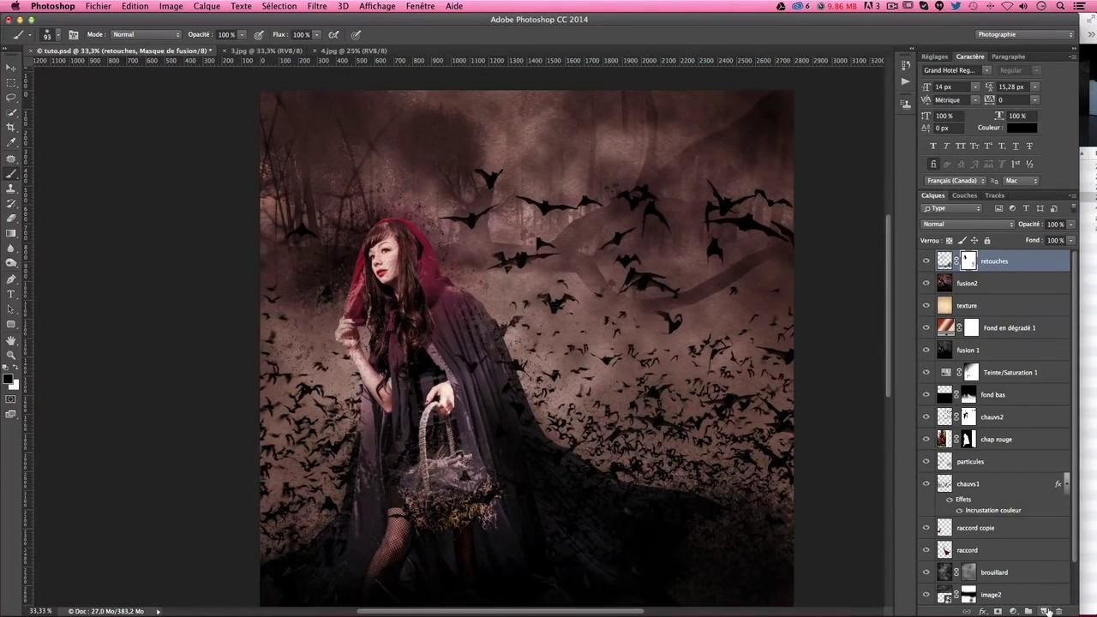
- Add a new layer and set the foreground colour to bright yellow fdda39
click(1045, 611)
click(9, 379)
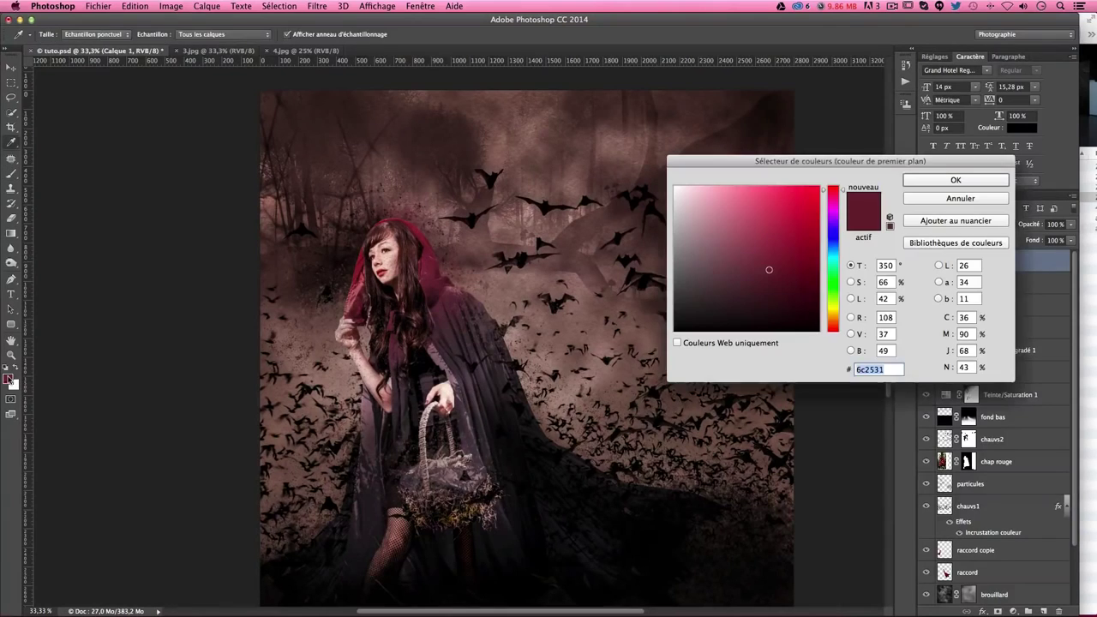
drag(835, 328, 837, 312)
click(786, 187)
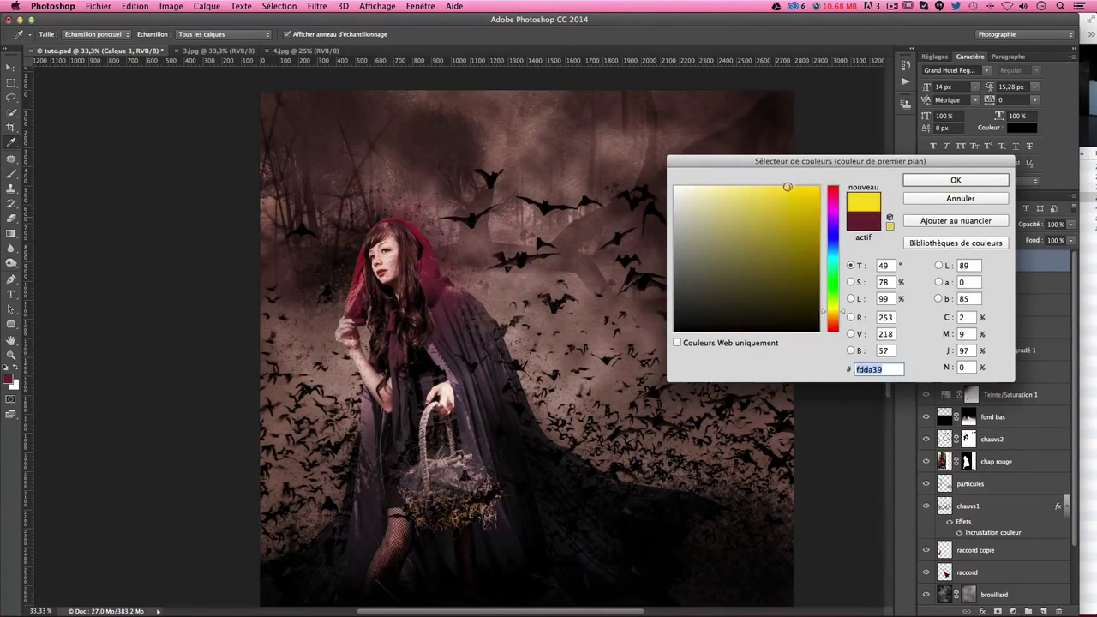
click(947, 182)
- Paint a faint yellow glow at 18% opacity across the top-left and top-centre
drag(320, 167, 429, 142)
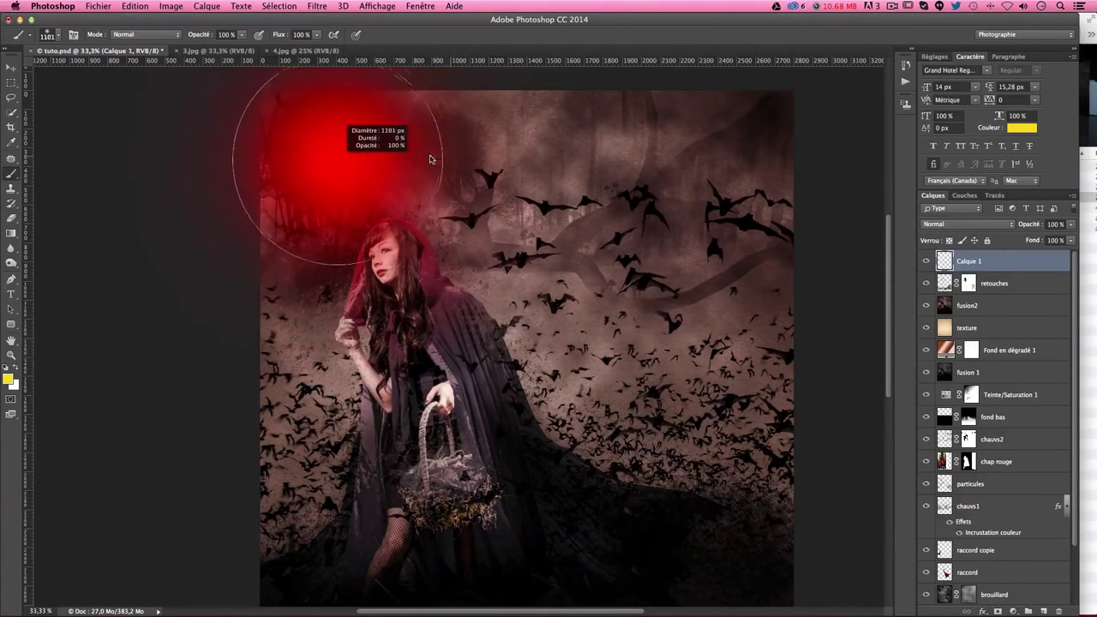
drag(325, 128, 245, 186)
key(ctrl+z)
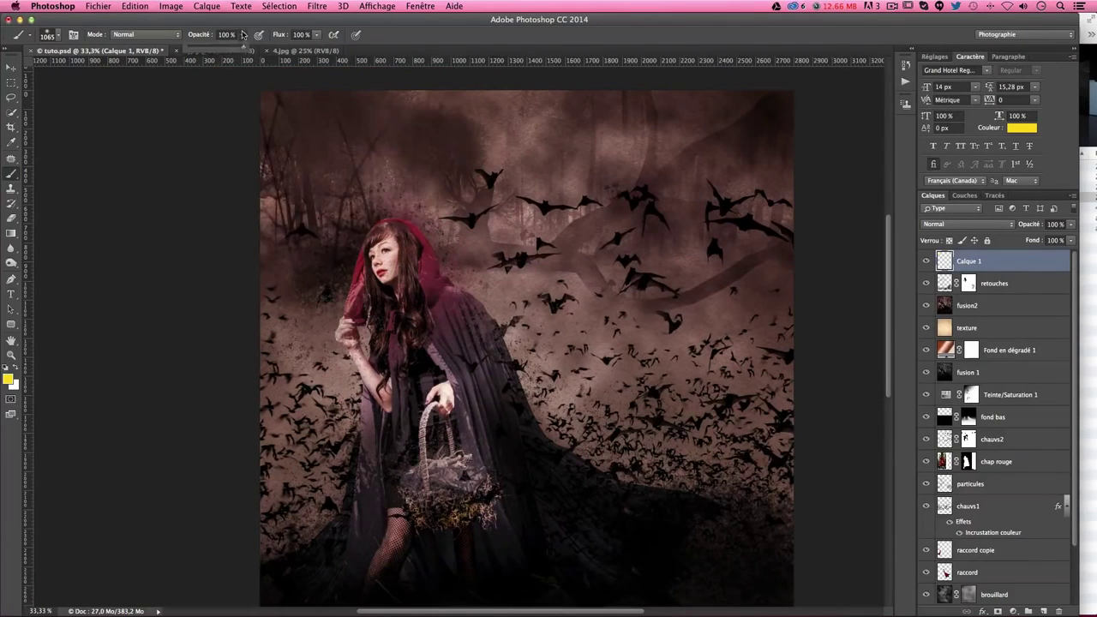
drag(211, 48, 199, 49)
drag(245, 109, 197, 221)
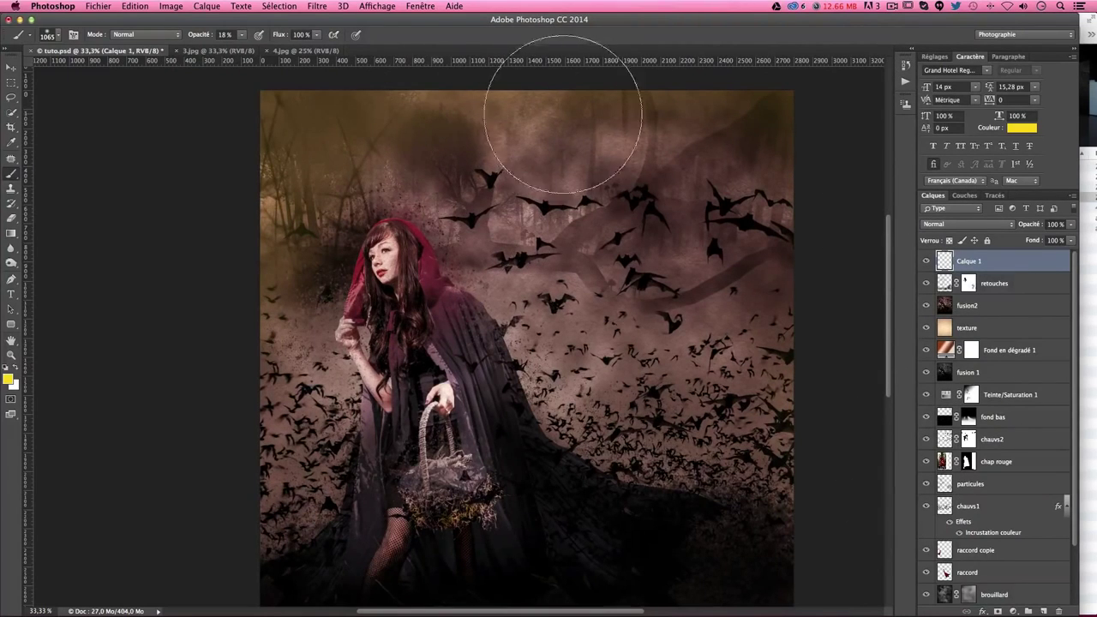
mouse_move(563, 73)
mouse_down()
mouse_move(493, 139)
mouse_move(445, 146)
mouse_up()
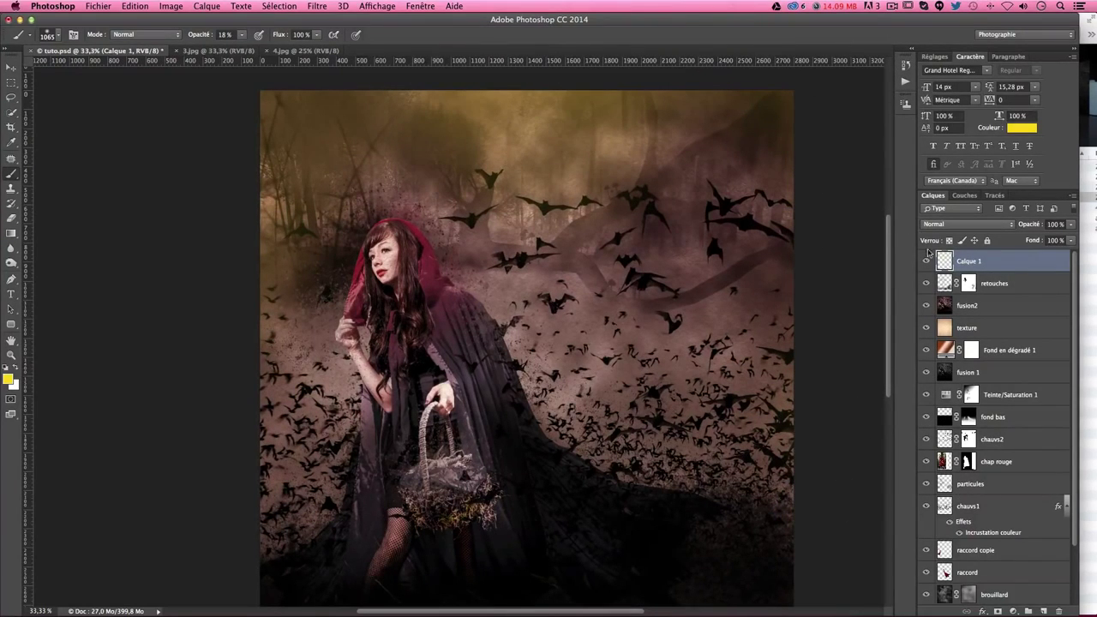
- Try Incrustation and Lumière tamisée blend modes for the yellow glow layer
click(962, 225)
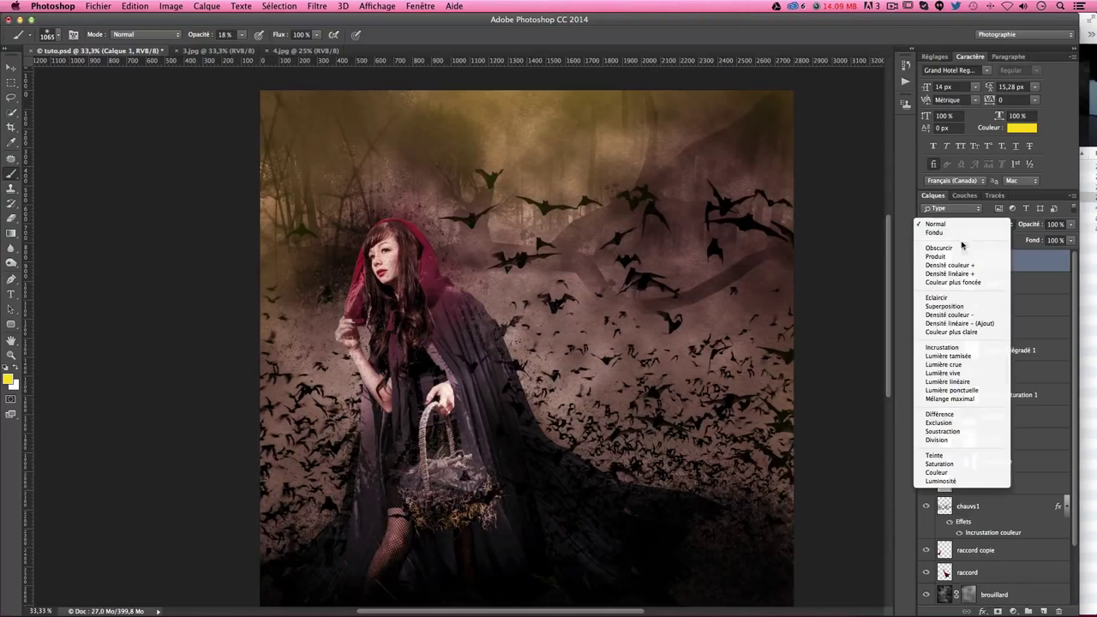
click(951, 349)
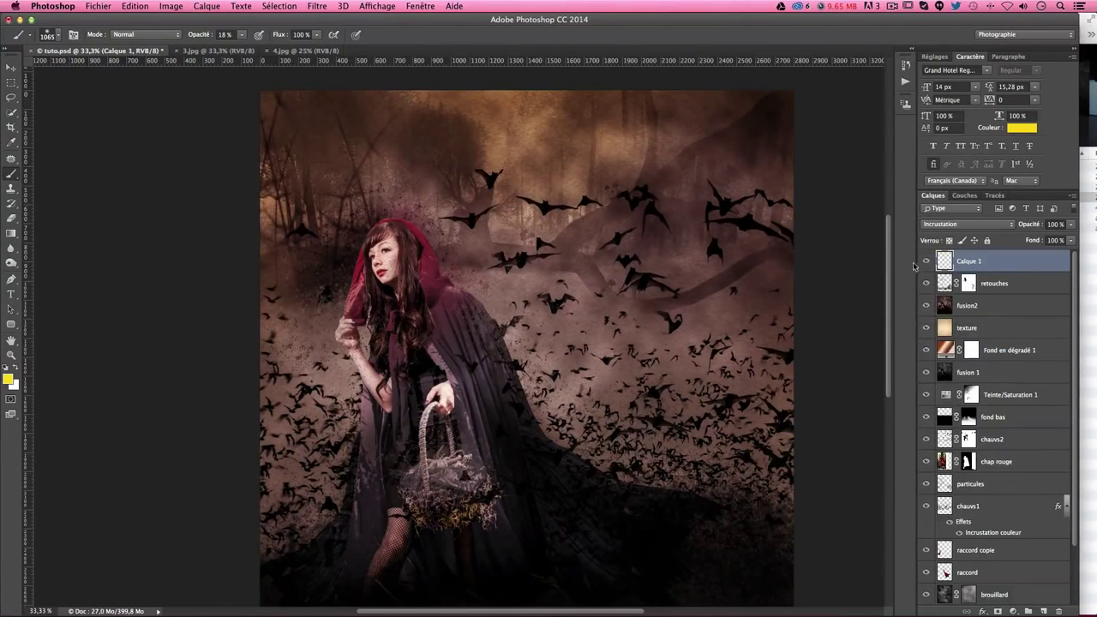
click(934, 224)
click(937, 225)
- Add a layer mask to Calque 1 and mask out some of the glow at upper left
key(ctrl+minus)
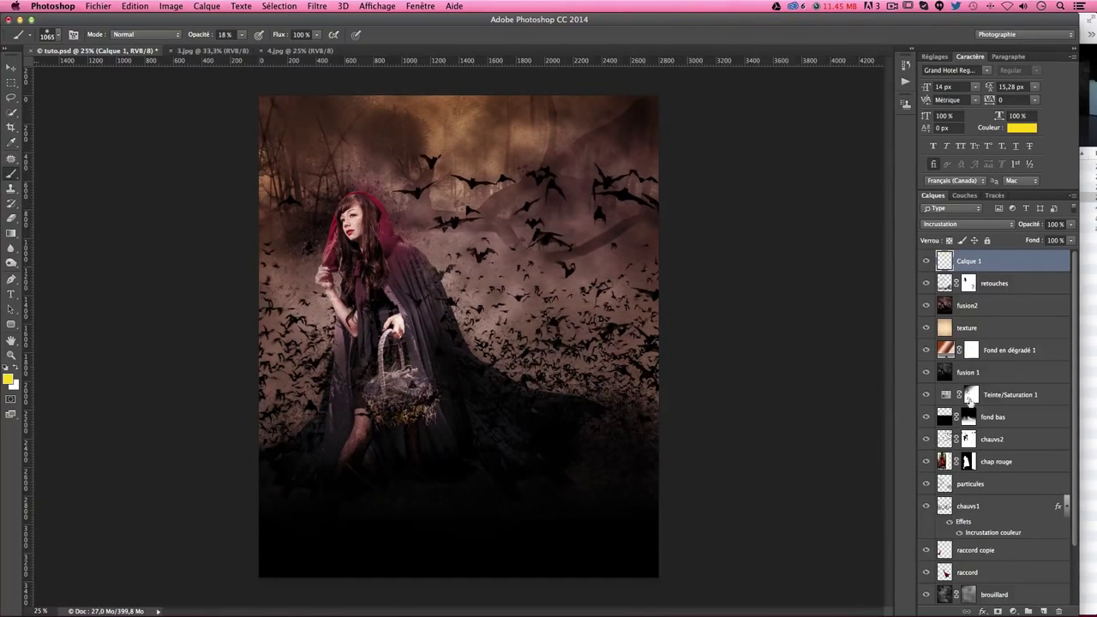
click(999, 611)
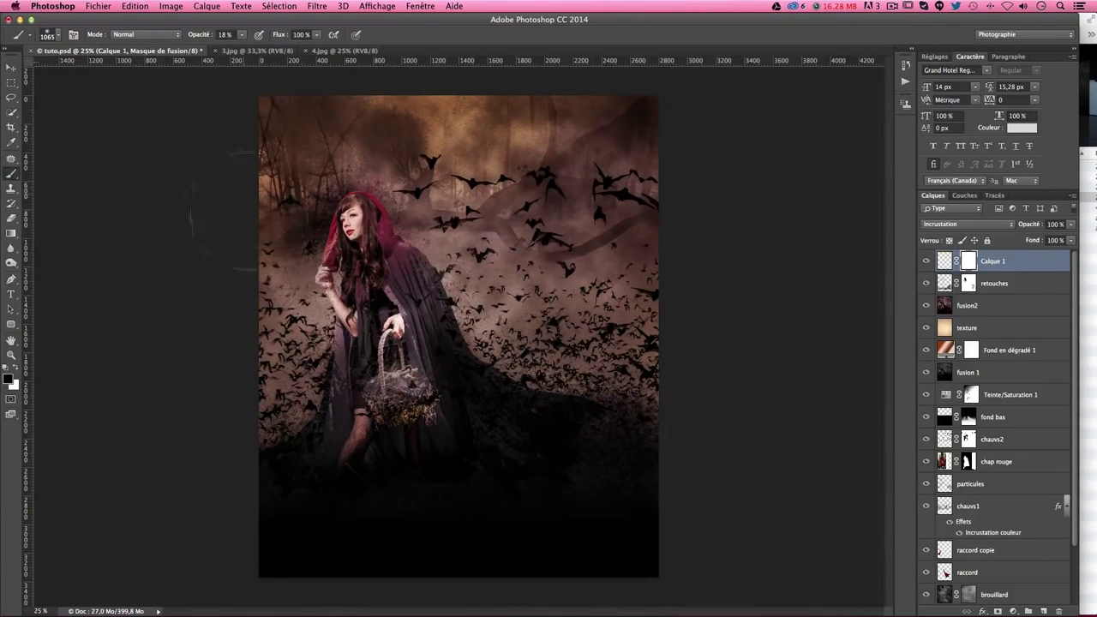
mouse_move(267, 203)
mouse_down()
mouse_move(289, 215)
mouse_move(263, 220)
mouse_move(269, 177)
mouse_move(272, 209)
mouse_up()
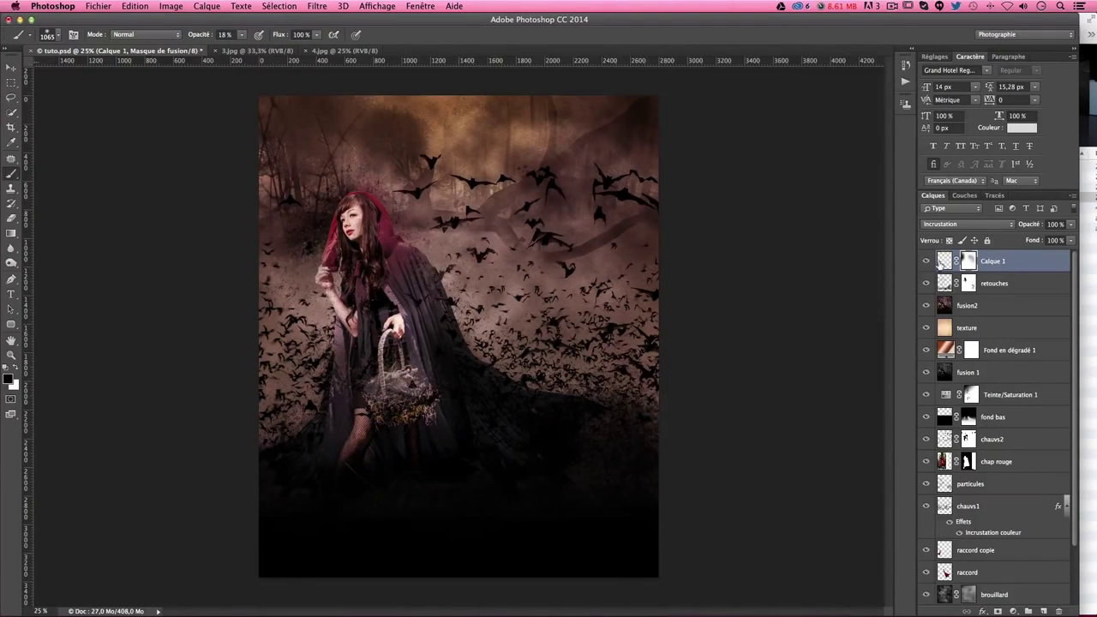
click(943, 261)
- Paint violet tints over the top-right of the scene and the left edge beside the girl
click(8, 380)
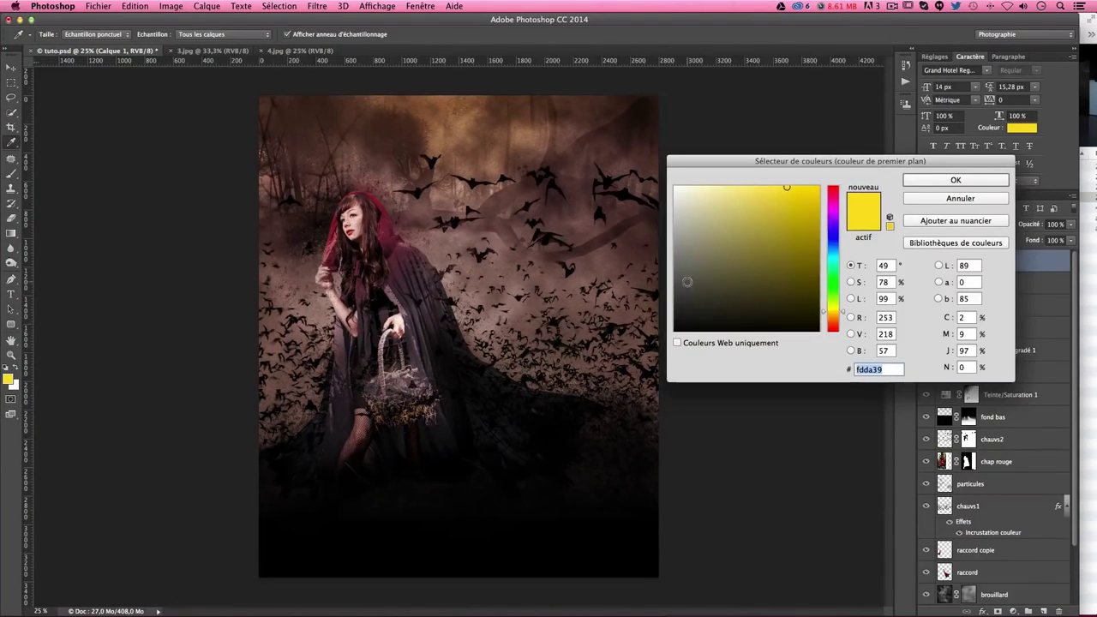
mouse_move(839, 227)
mouse_down()
mouse_move(819, 214)
mouse_move(831, 218)
mouse_up()
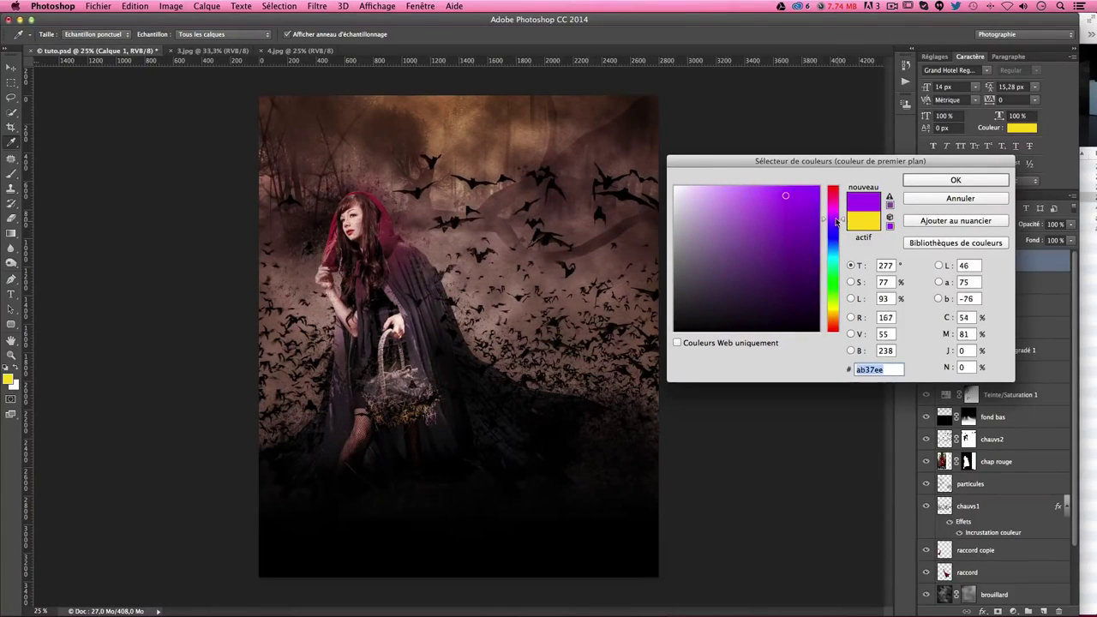
click(772, 196)
click(943, 178)
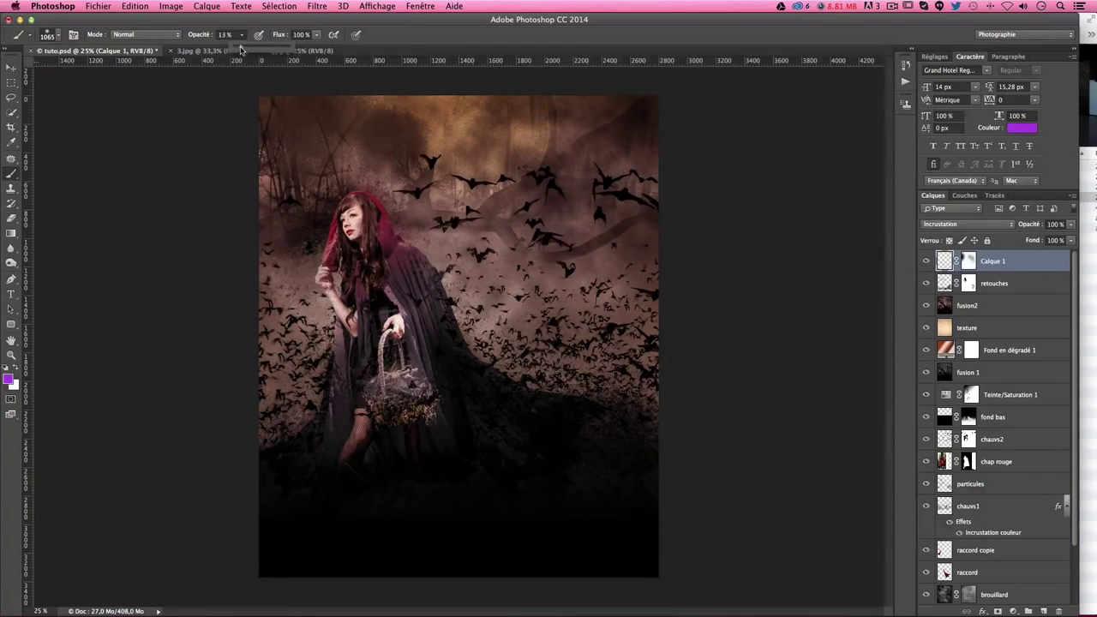
drag(625, 69, 617, 300)
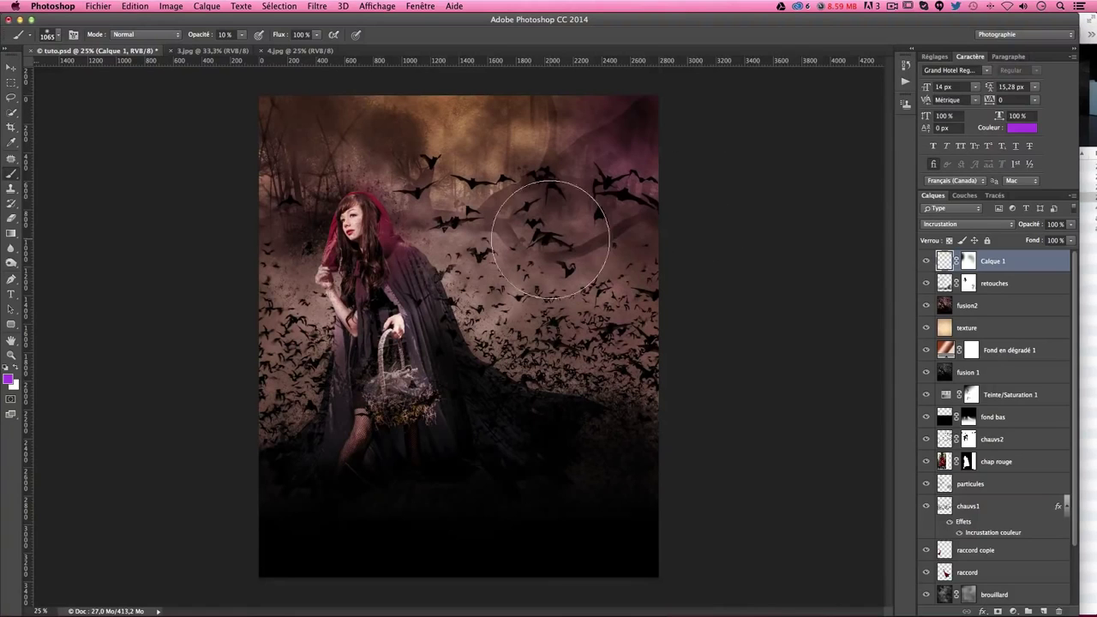
drag(141, 172, 219, 325)
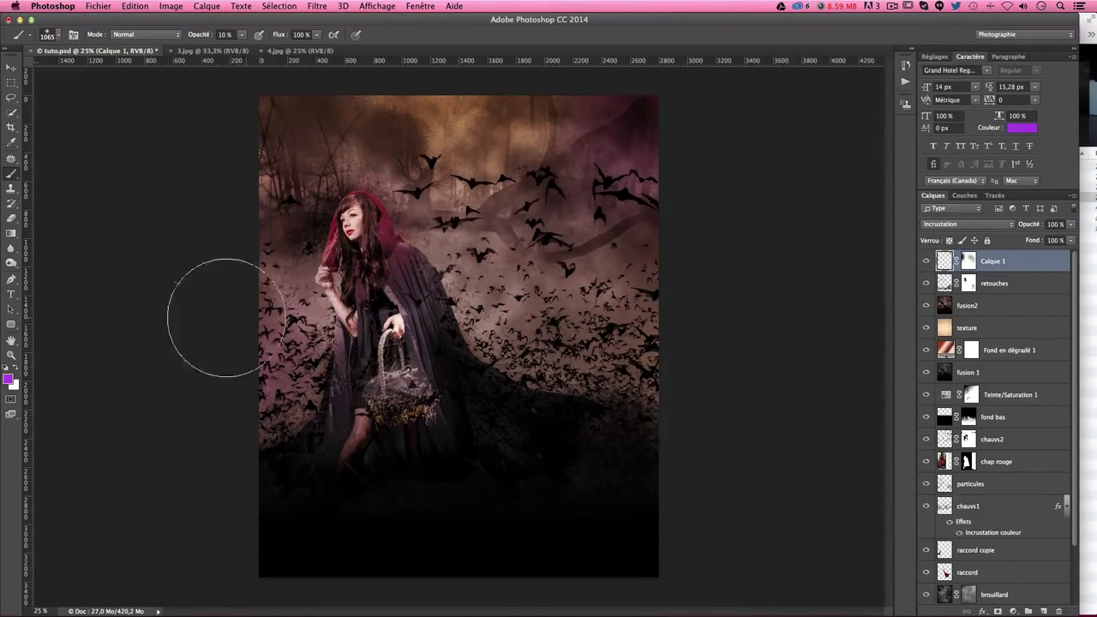
click(968, 261)
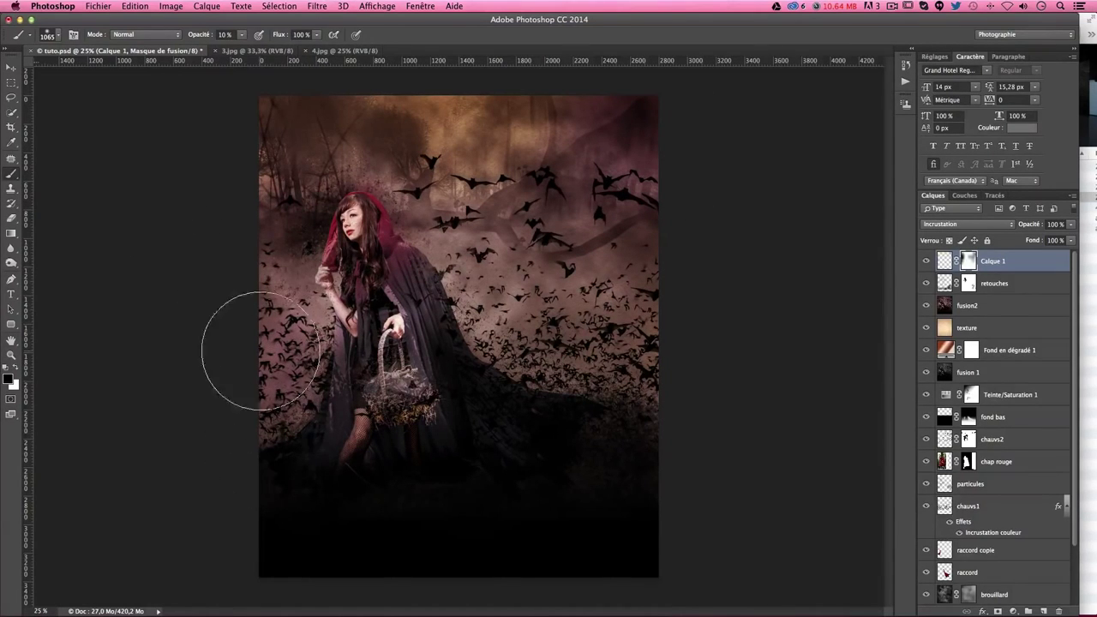
- Set a blue foreground colour while targeting Calque 1's pixels instead of its mask
click(12, 380)
drag(841, 250, 835, 251)
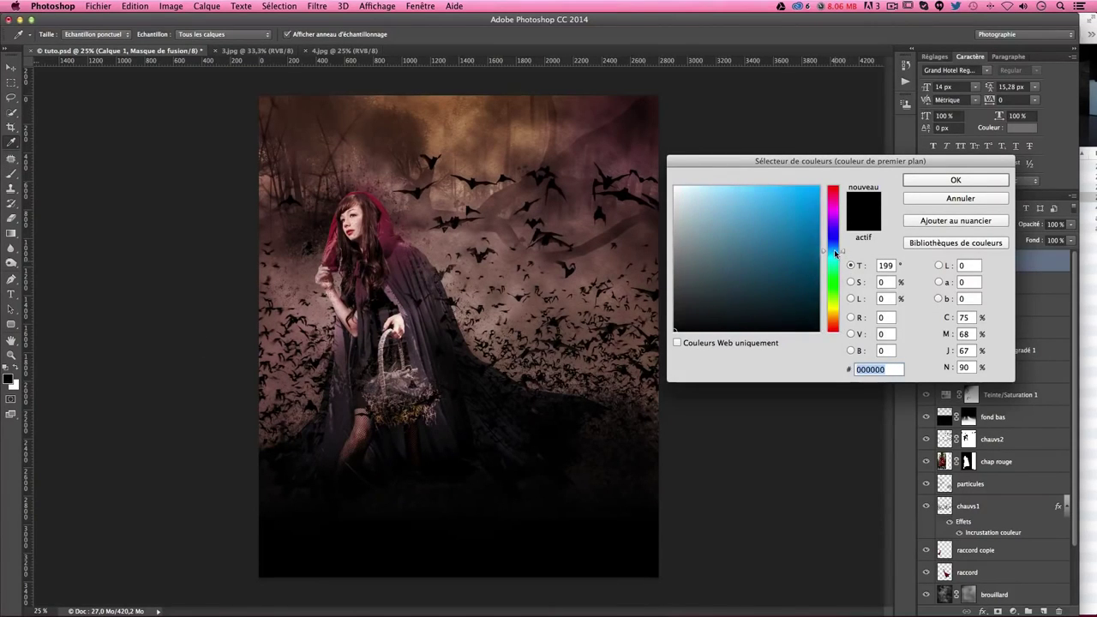
click(800, 210)
click(915, 181)
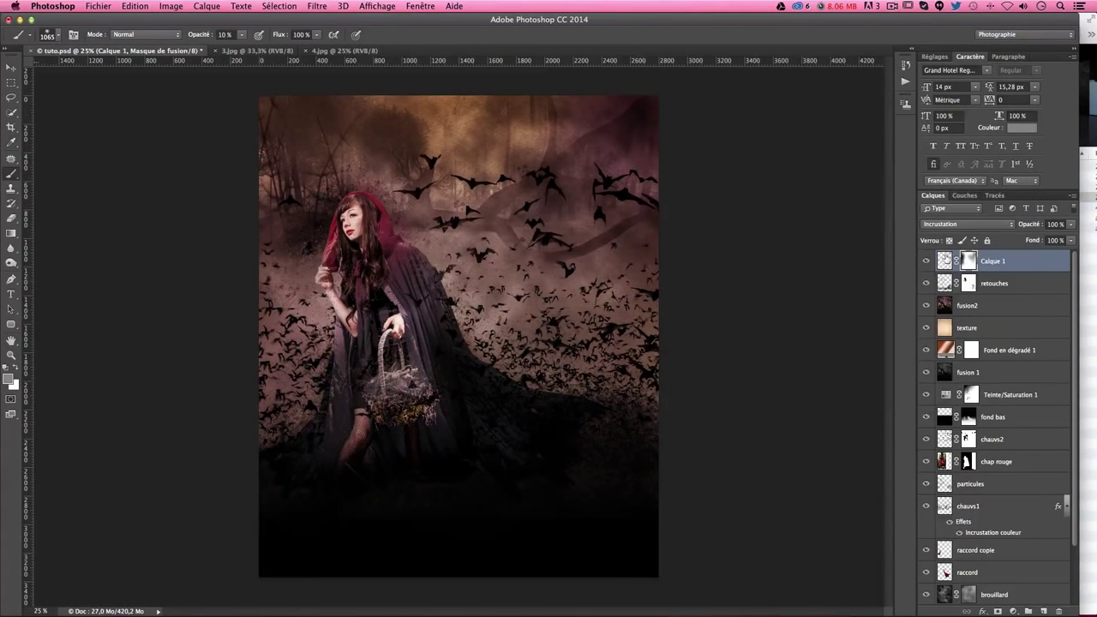
click(943, 261)
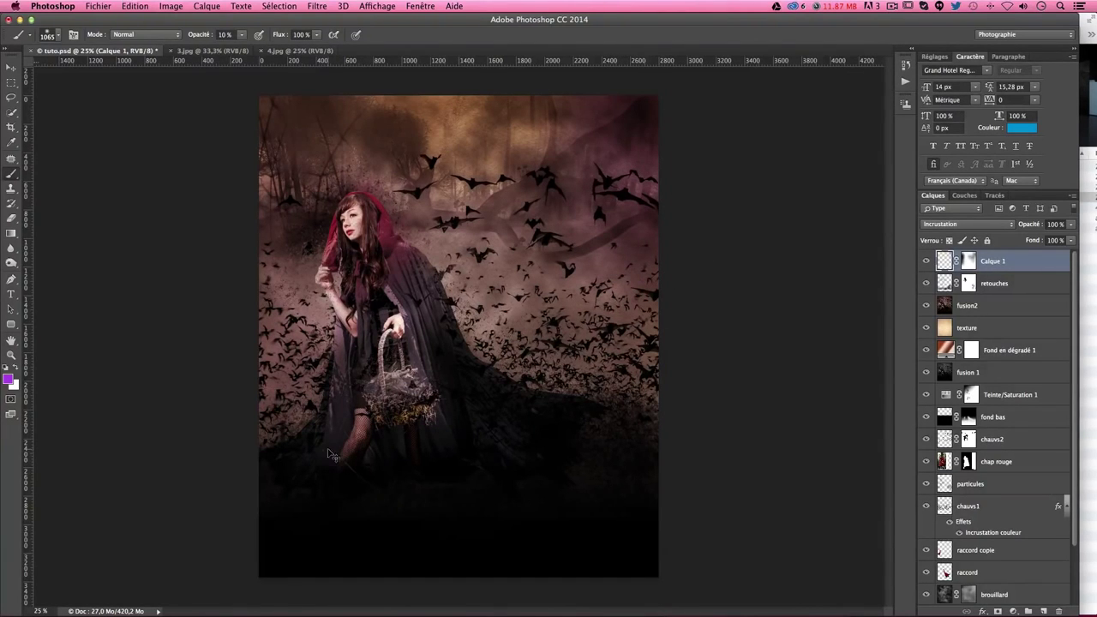
click(9, 379)
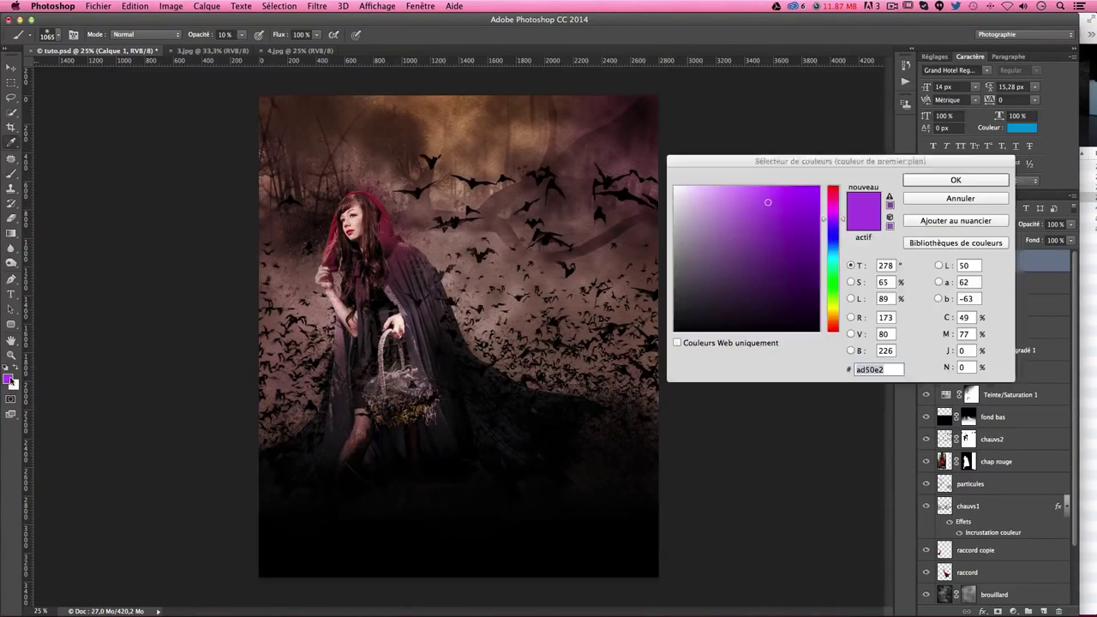
click(833, 250)
click(953, 181)
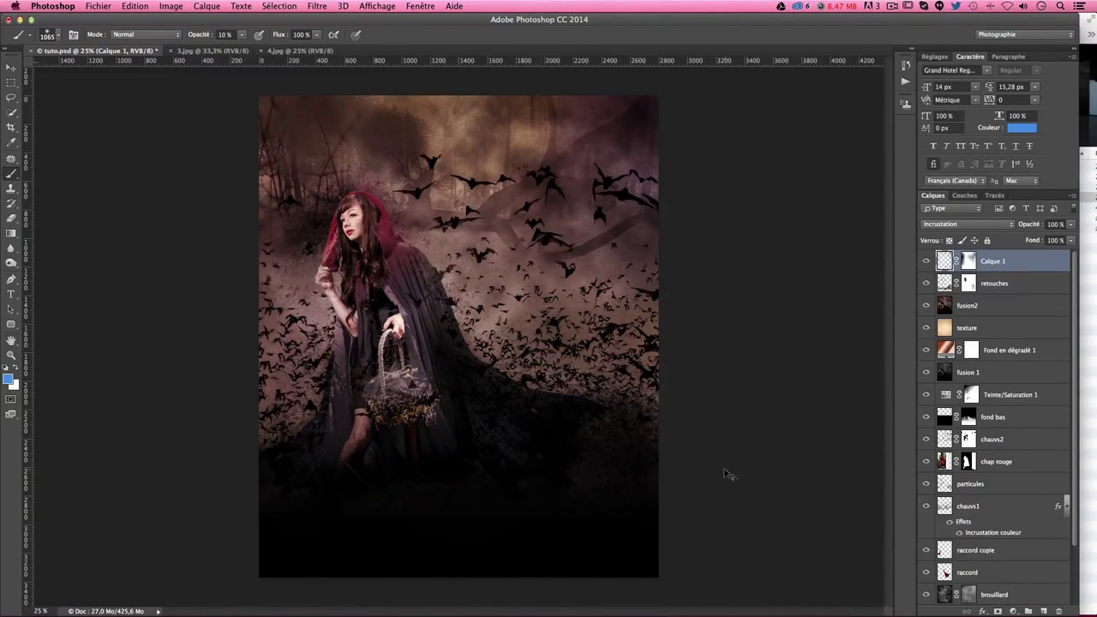
- Add a new layer, Calque 2, in Incrustation mode and paint a faint stroke at the bottom-left
click(1046, 611)
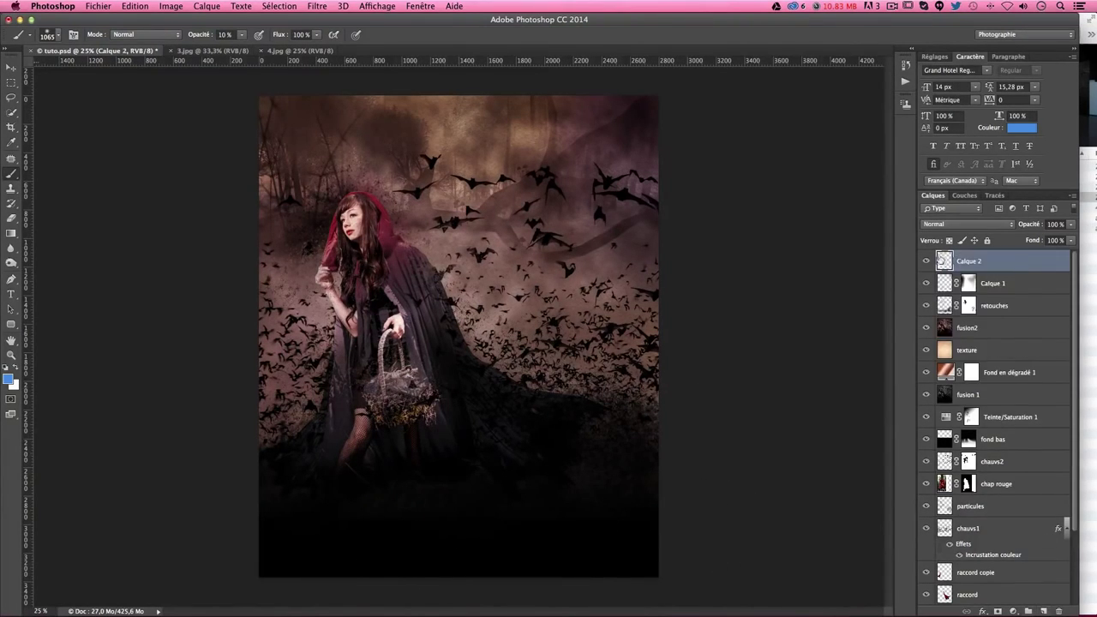
click(964, 223)
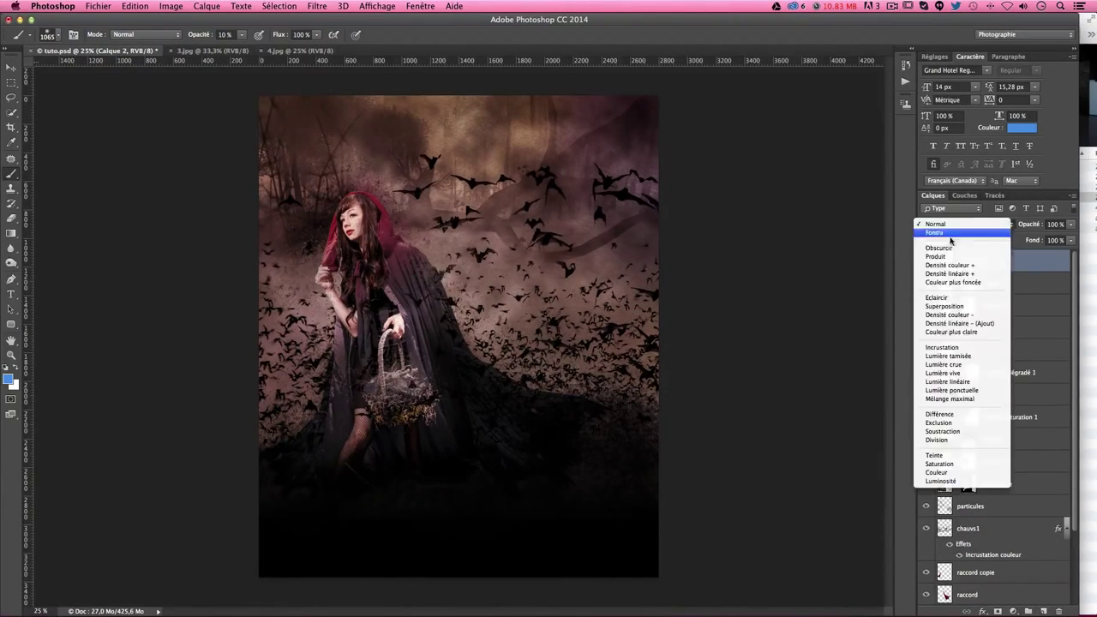
click(943, 347)
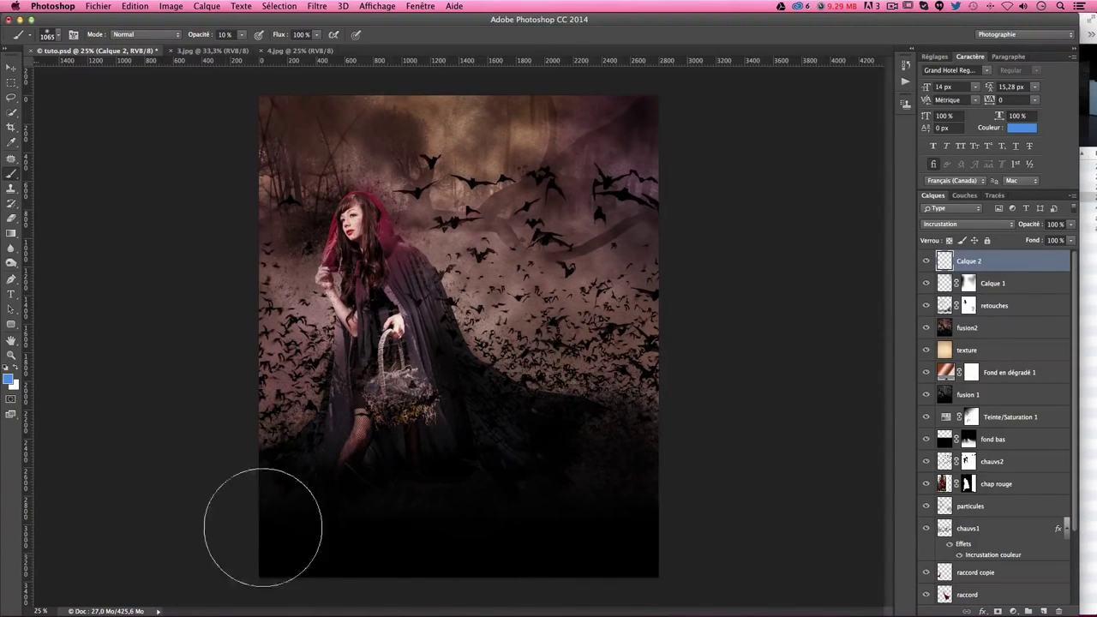
drag(623, 557, 607, 558)
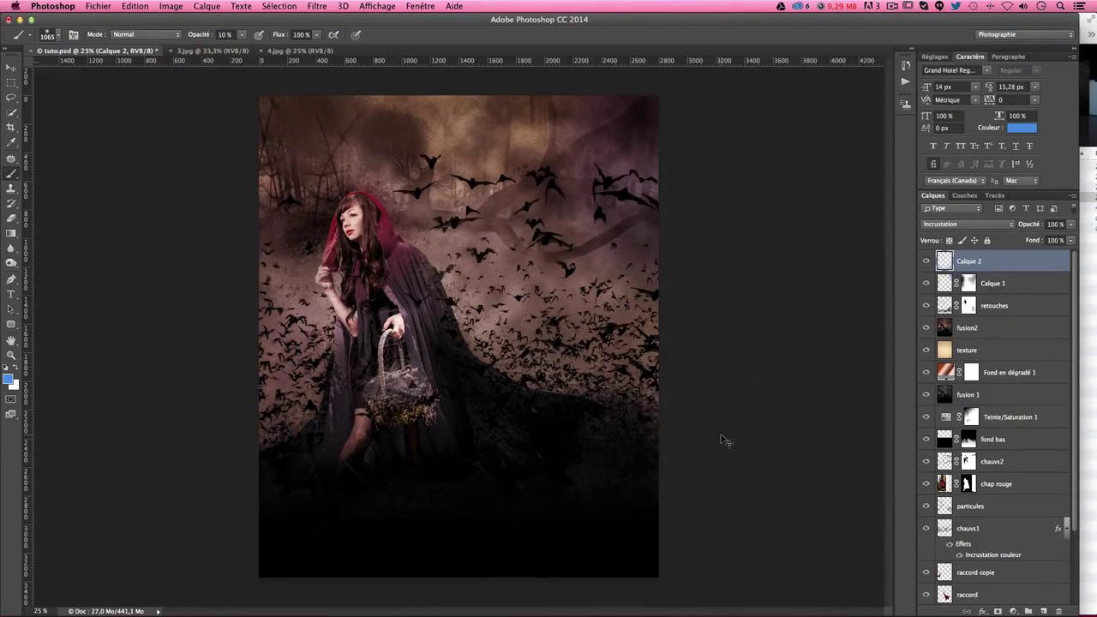
- Over the dark lower area, try Lumière tamisée, Lumière crue and Lumière vive on Calque 2
scroll(723, 441, up, 5)
drag(657, 191, 533, 214)
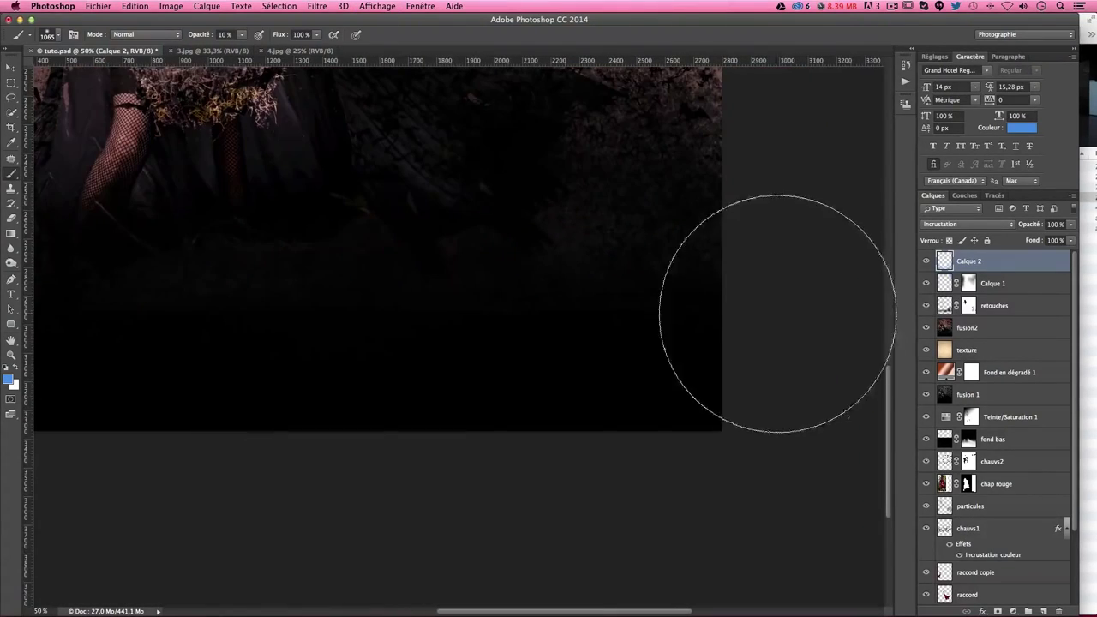
click(954, 225)
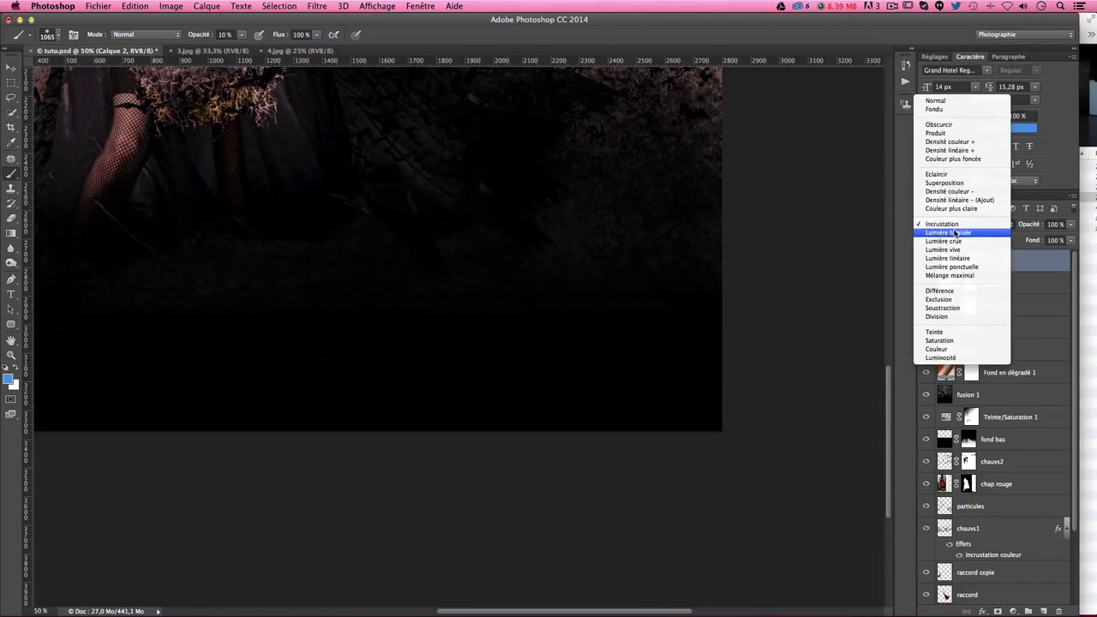
click(953, 231)
click(953, 233)
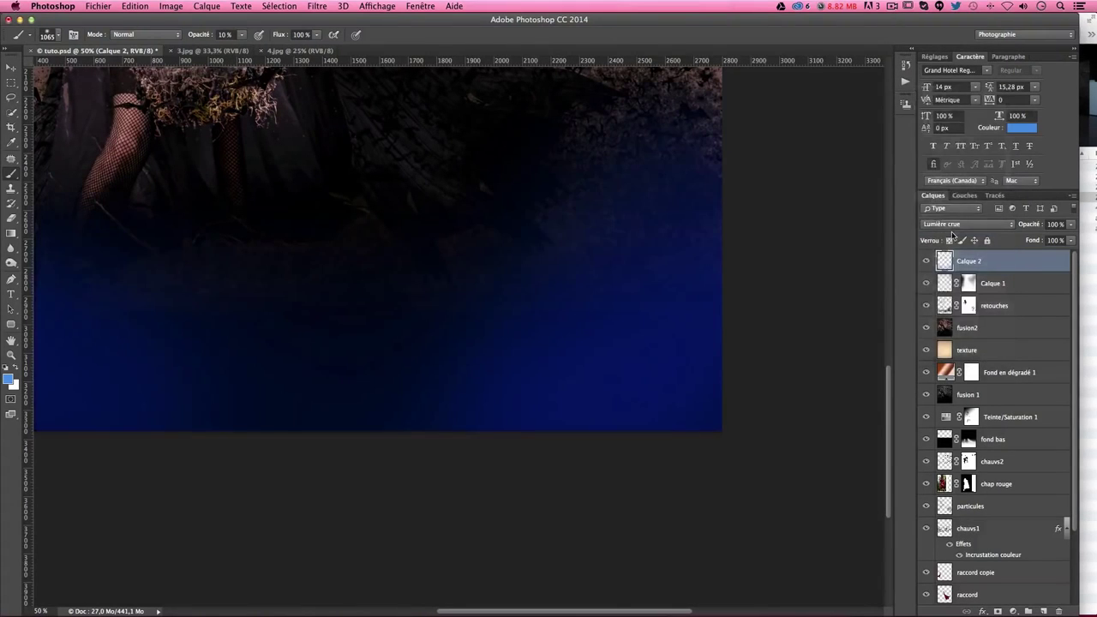
click(953, 225)
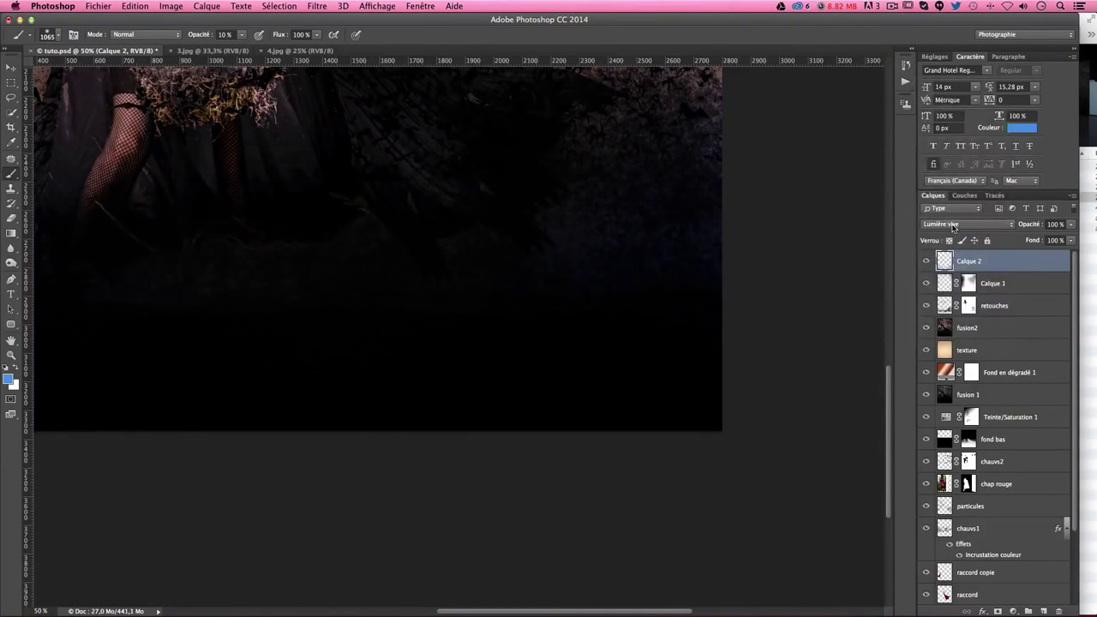
- Try Lumière ponctuelle and Superposition, then settle Calque 2 on Densité couleur - and review it
click(953, 226)
click(955, 224)
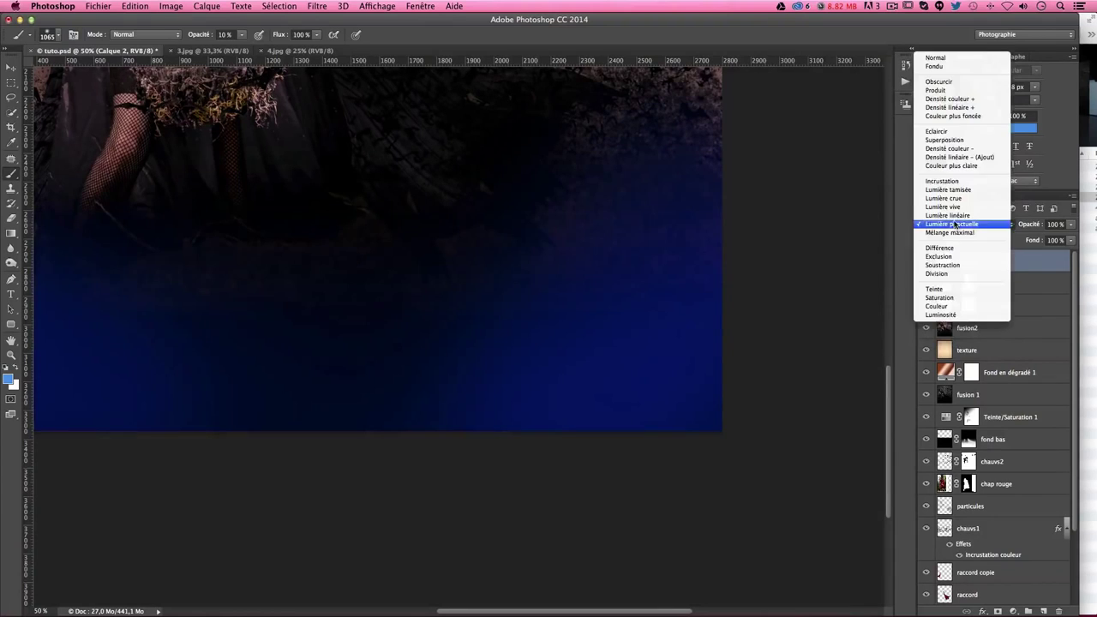
click(967, 142)
click(955, 225)
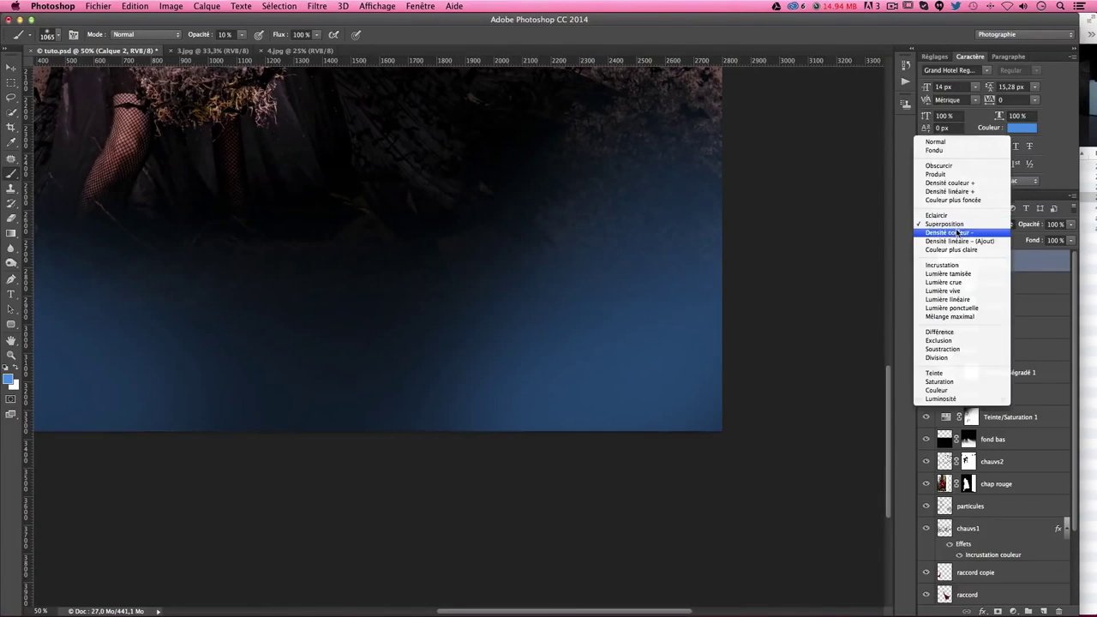
click(958, 230)
key(ctrl+minus)
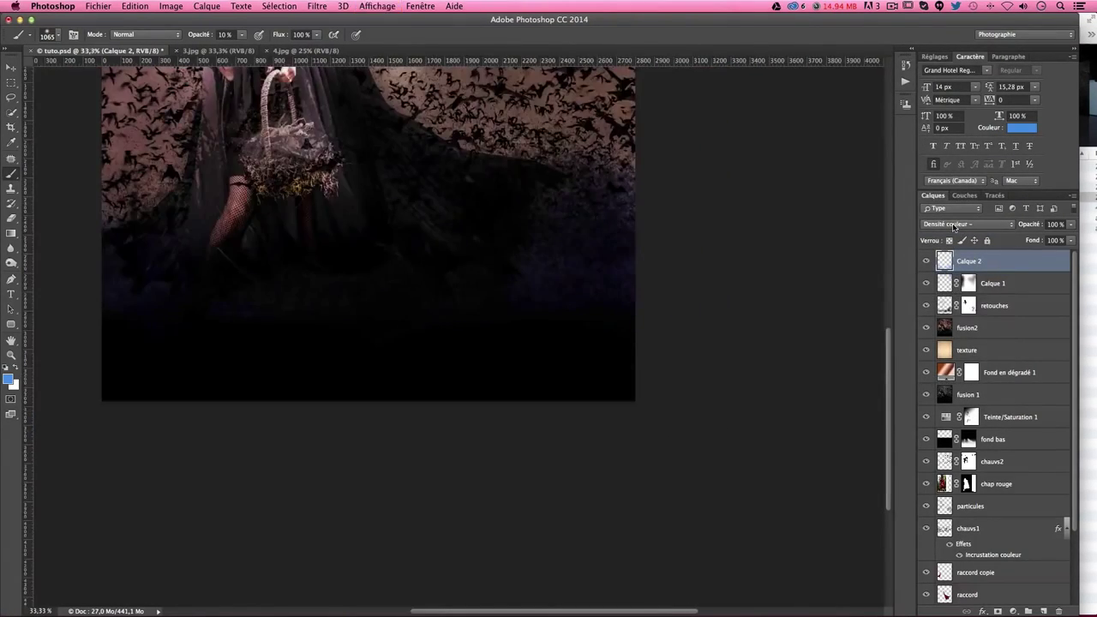
scroll(710, 410, up, 5)
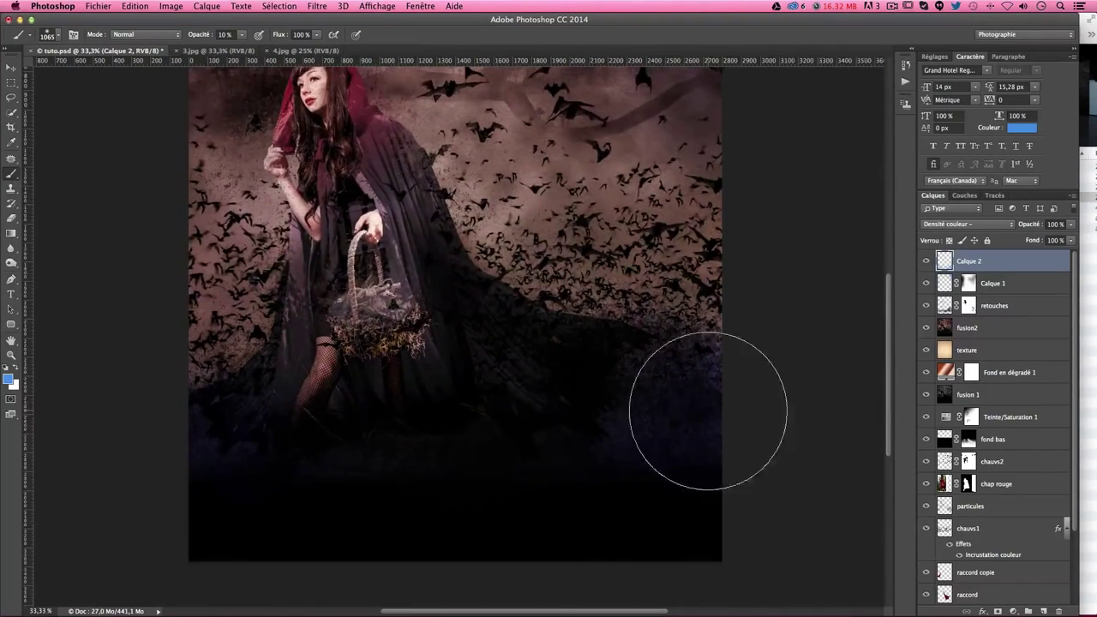
key(ctrl+minus)
key(ctrl+plus)
scroll(705, 380, down, 4)
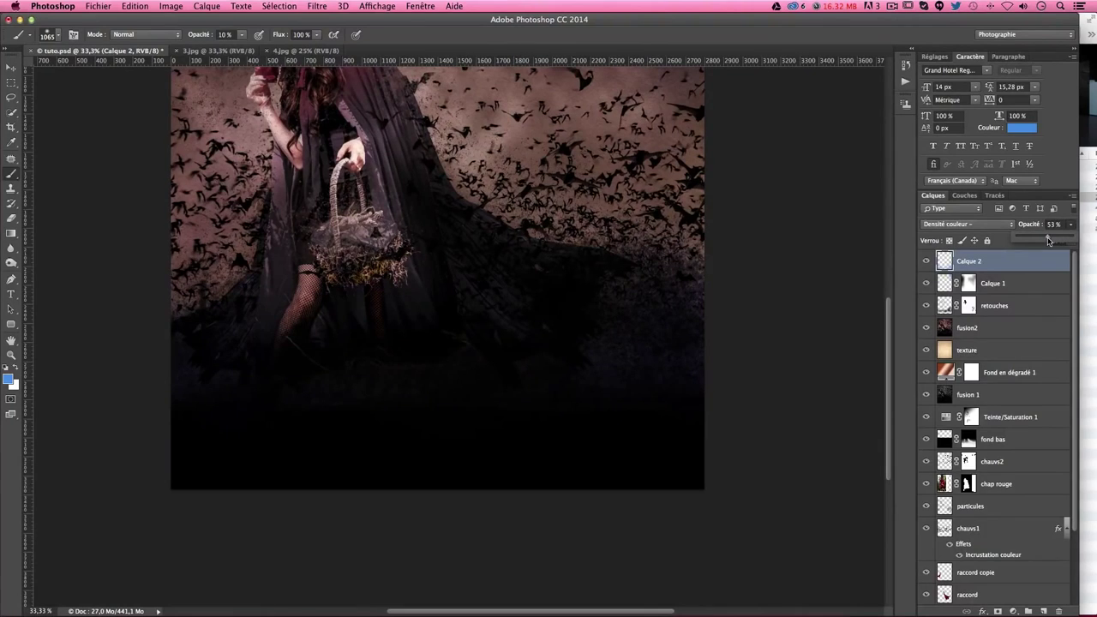
- Change the foreground colour to a lighter, less saturated cyan-blue
click(9, 377)
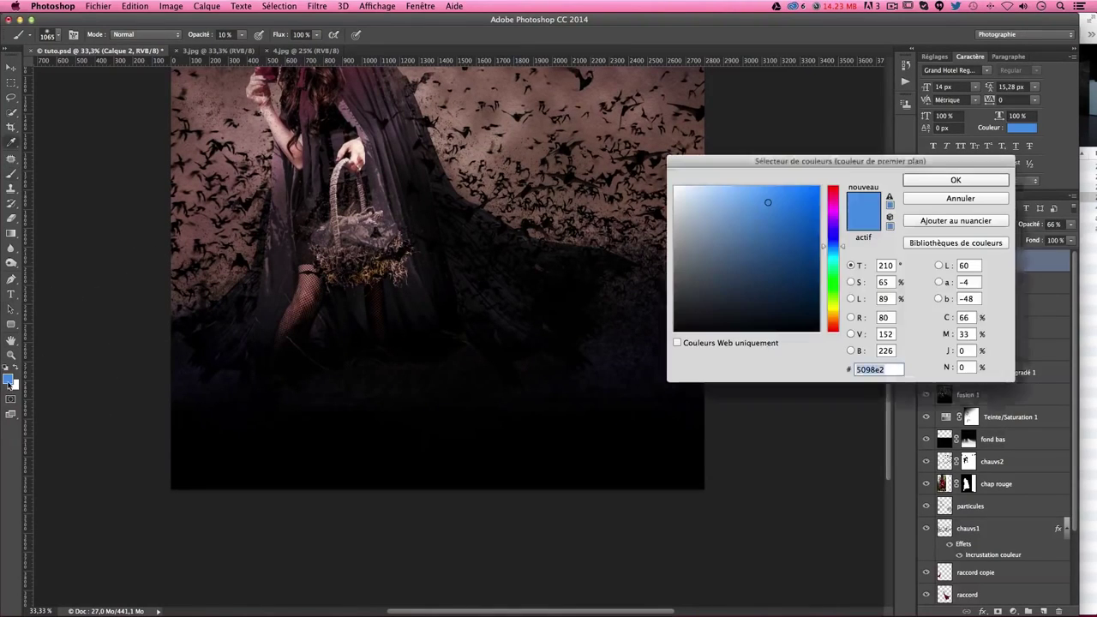
mouse_move(764, 224)
mouse_down()
mouse_move(697, 208)
mouse_move(750, 200)
mouse_up()
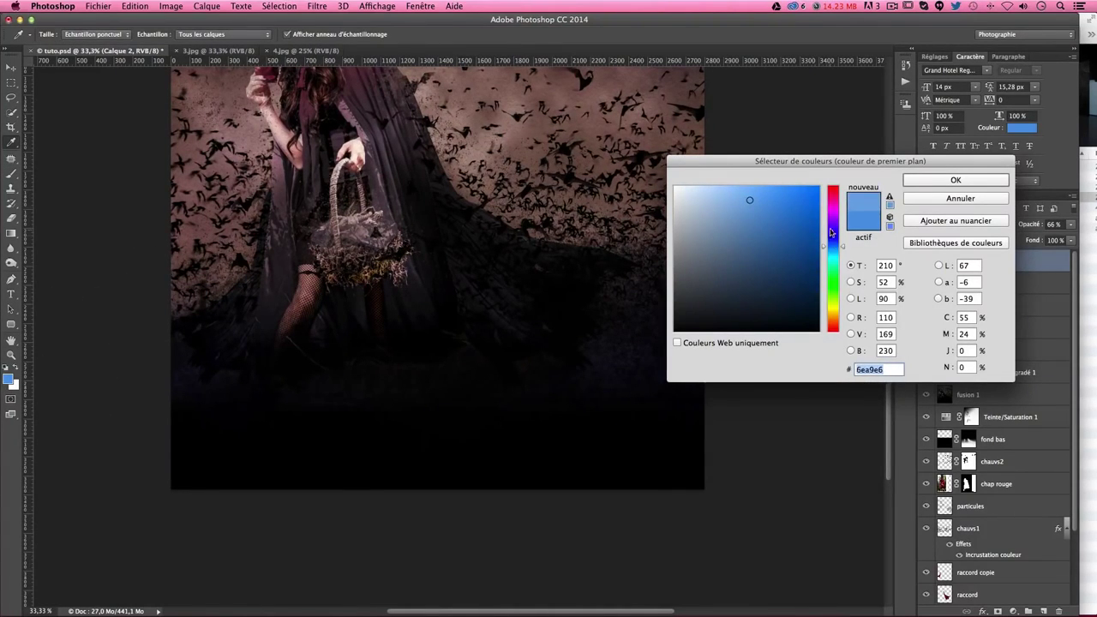
drag(831, 231, 835, 252)
click(910, 183)
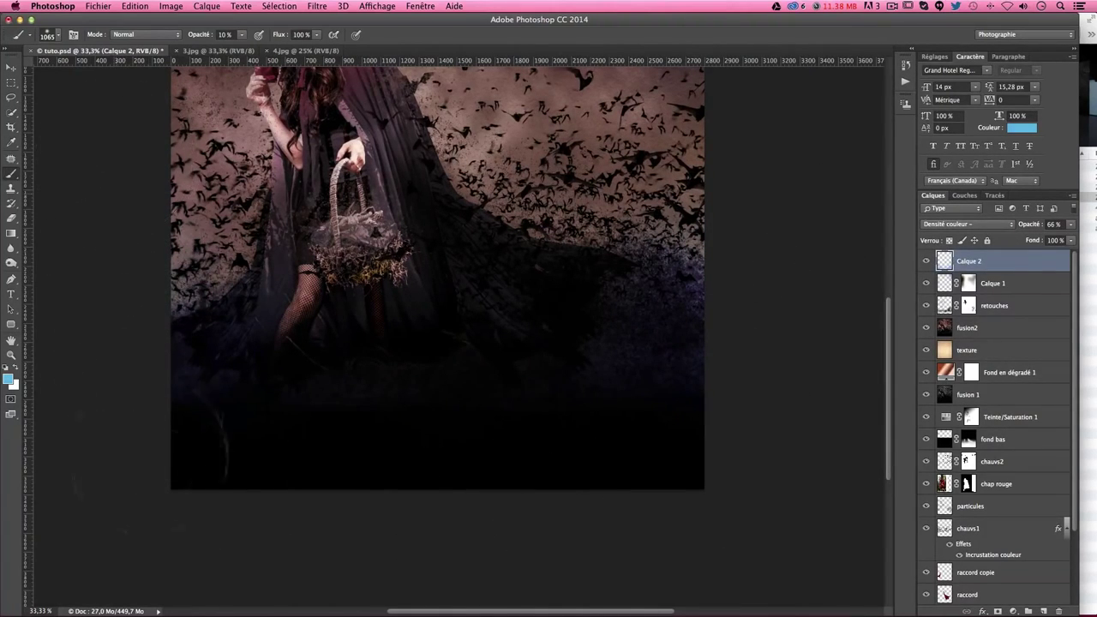
- Stamp all visible layers into a new merged layer at the top of the stack
mouse_move(759, 134)
mouse_down()
mouse_move(763, 435)
mouse_move(746, 309)
mouse_move(754, 358)
mouse_up()
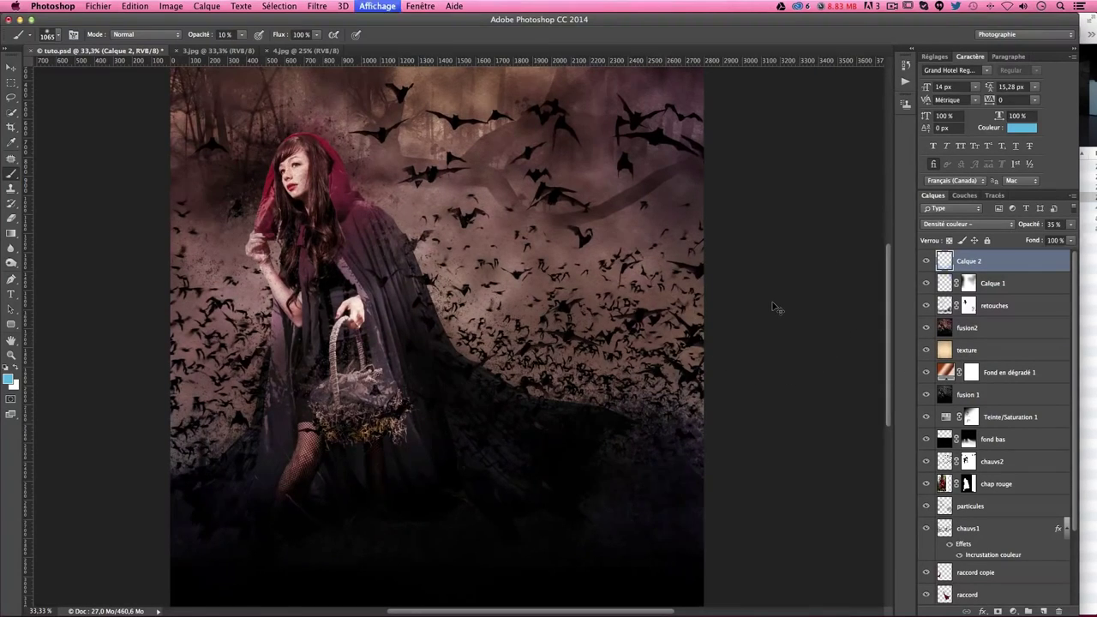
key(ctrl+minus)
key(ctrl+plus)
scroll(691, 326, up, 2)
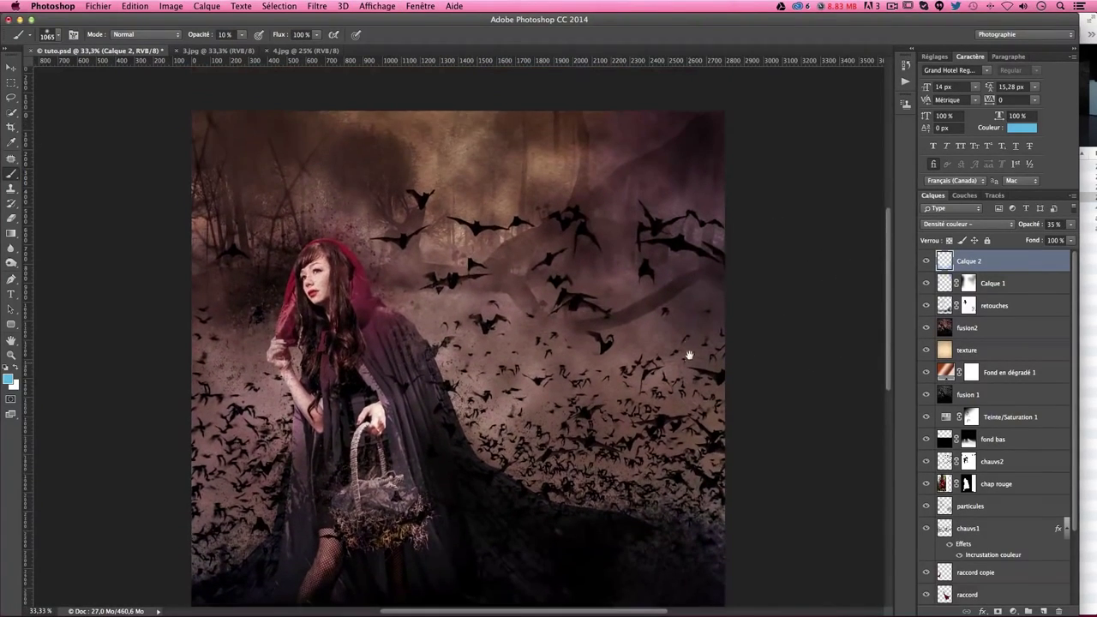
scroll(690, 330, down, 1)
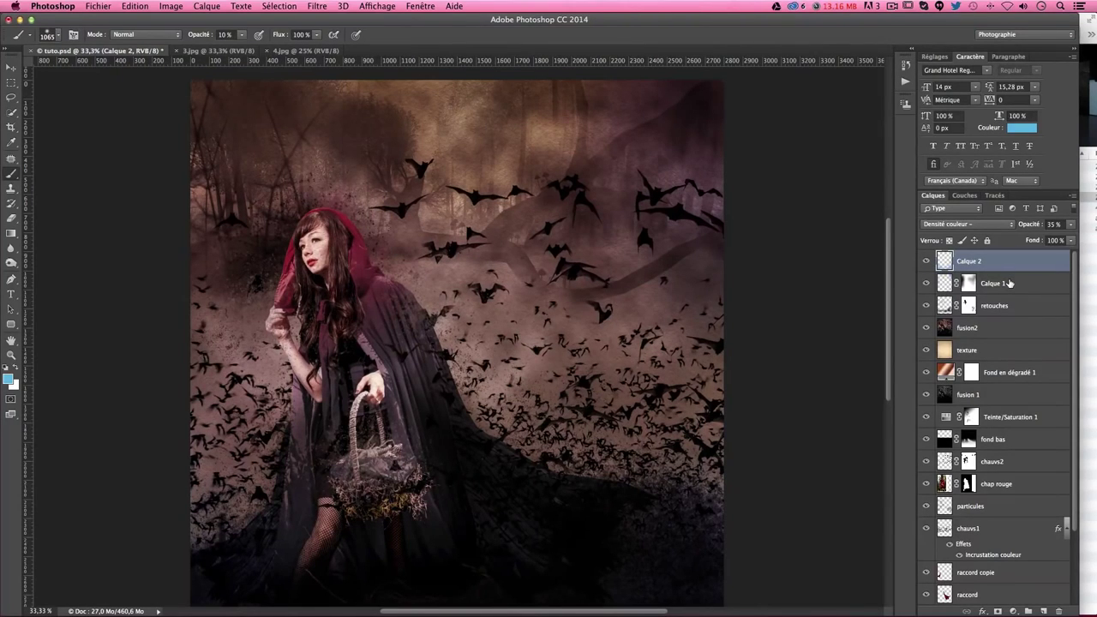
key(ctrl+alt+shift+e)
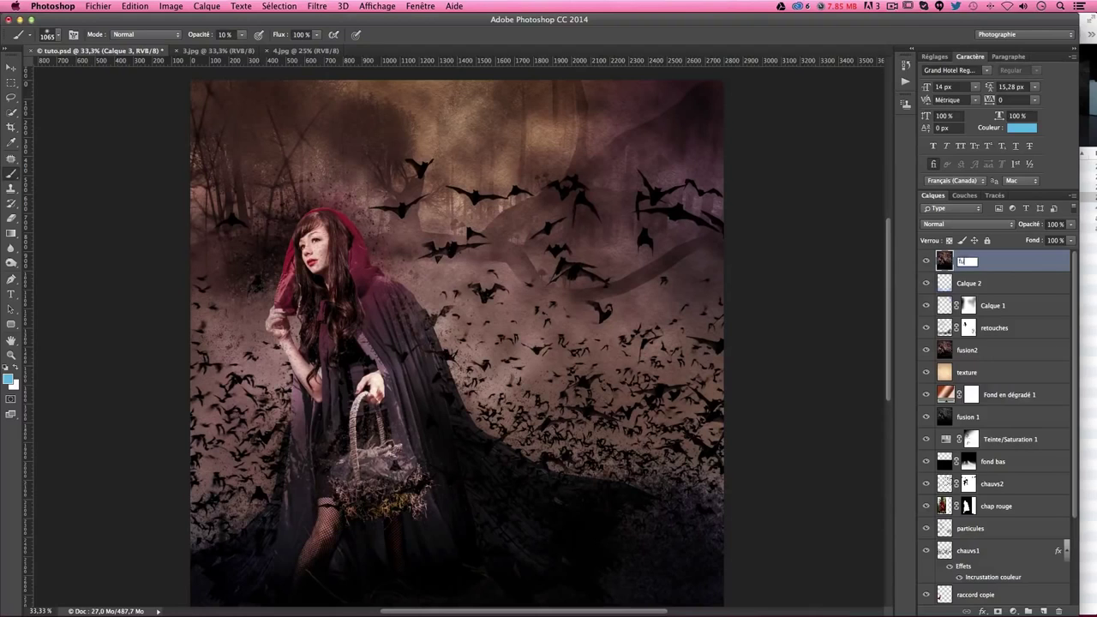
- Name the merged layer fusion3 and select the Dodge tool for midtones
text(sion3)
key(Return)
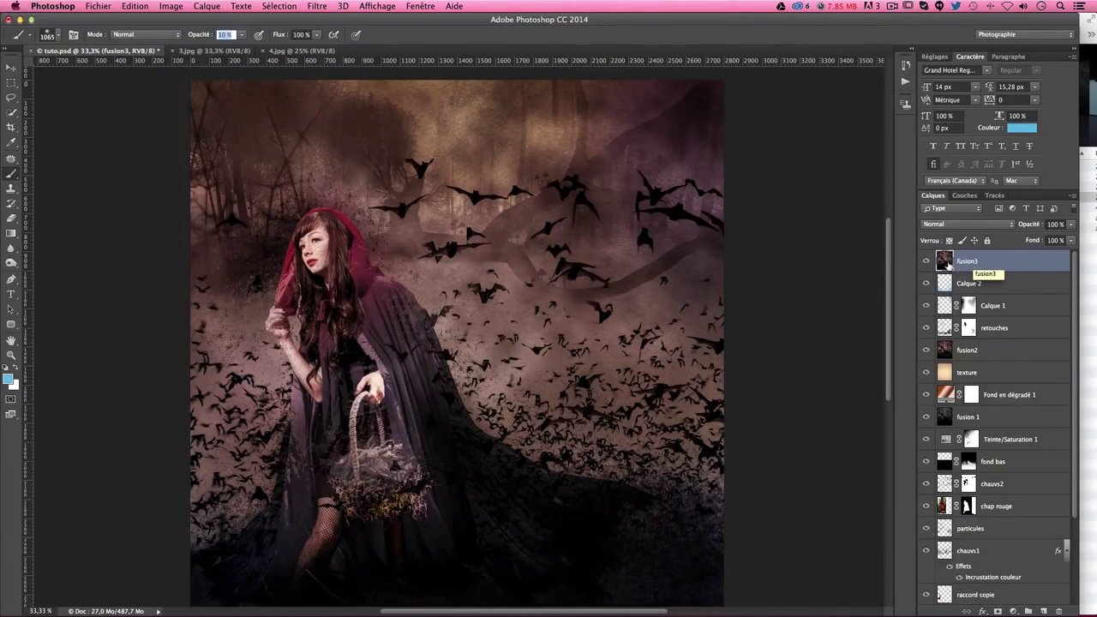
click(12, 263)
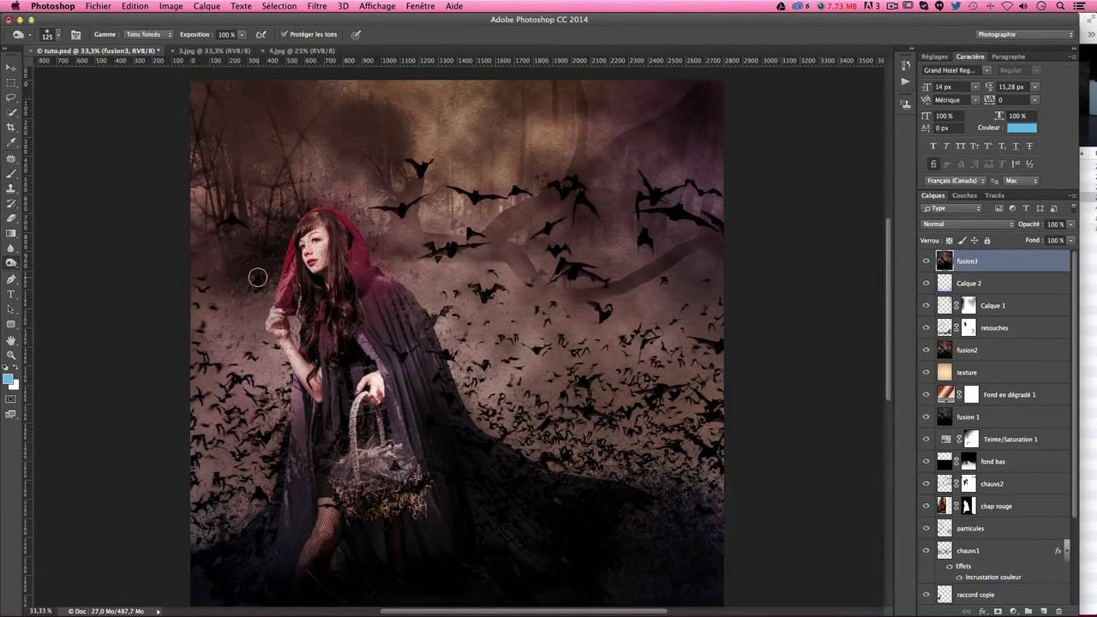
key(super+plus)
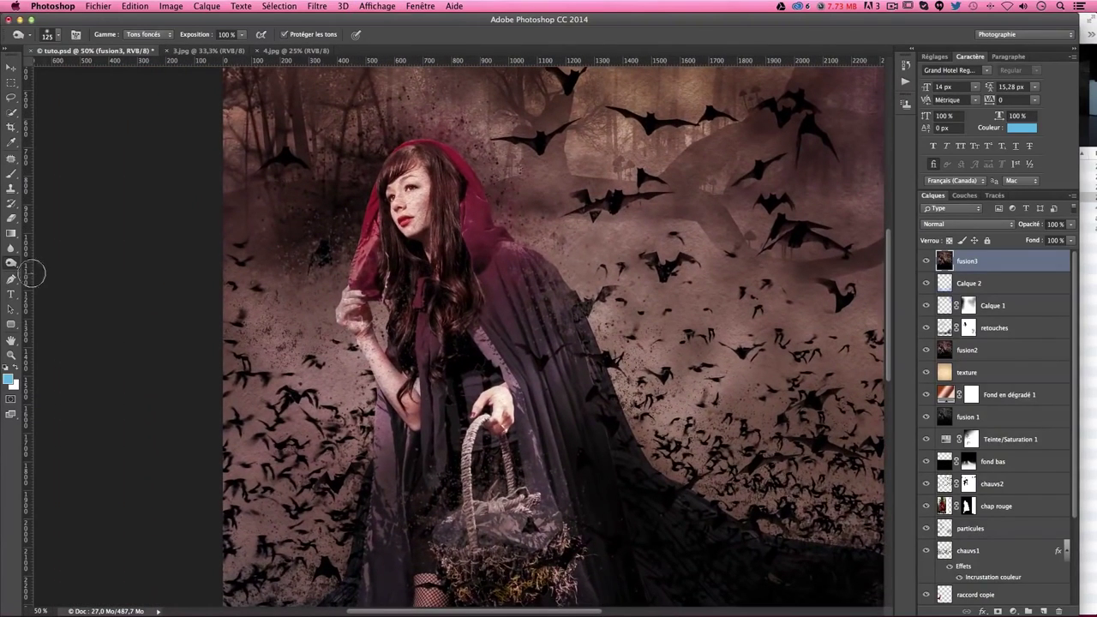
click(12, 264)
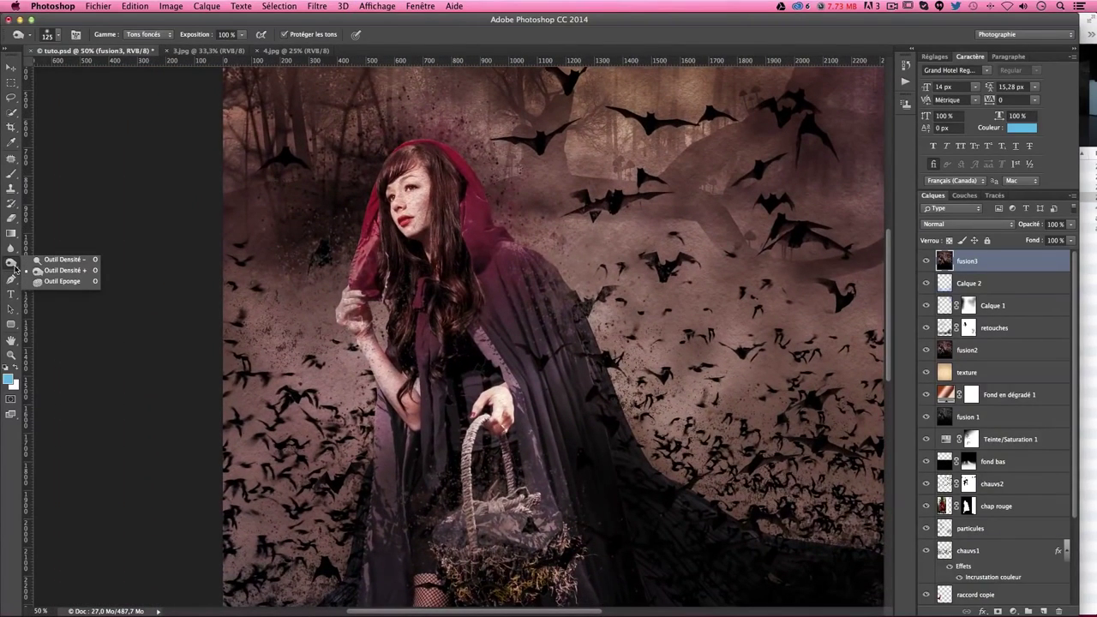
click(317, 201)
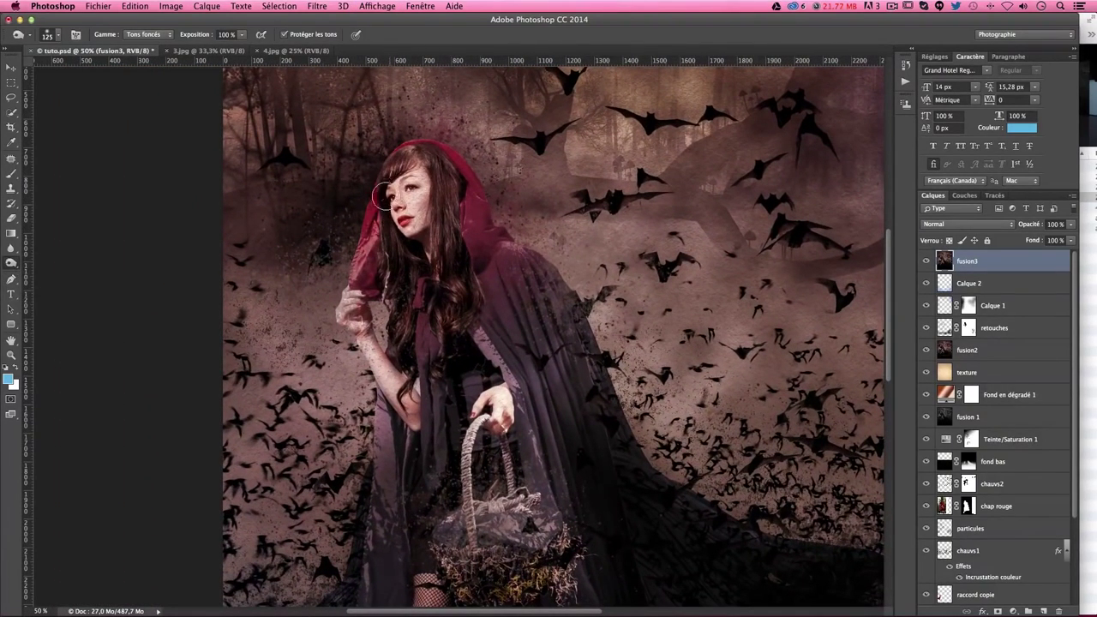
click(17, 267)
click(65, 266)
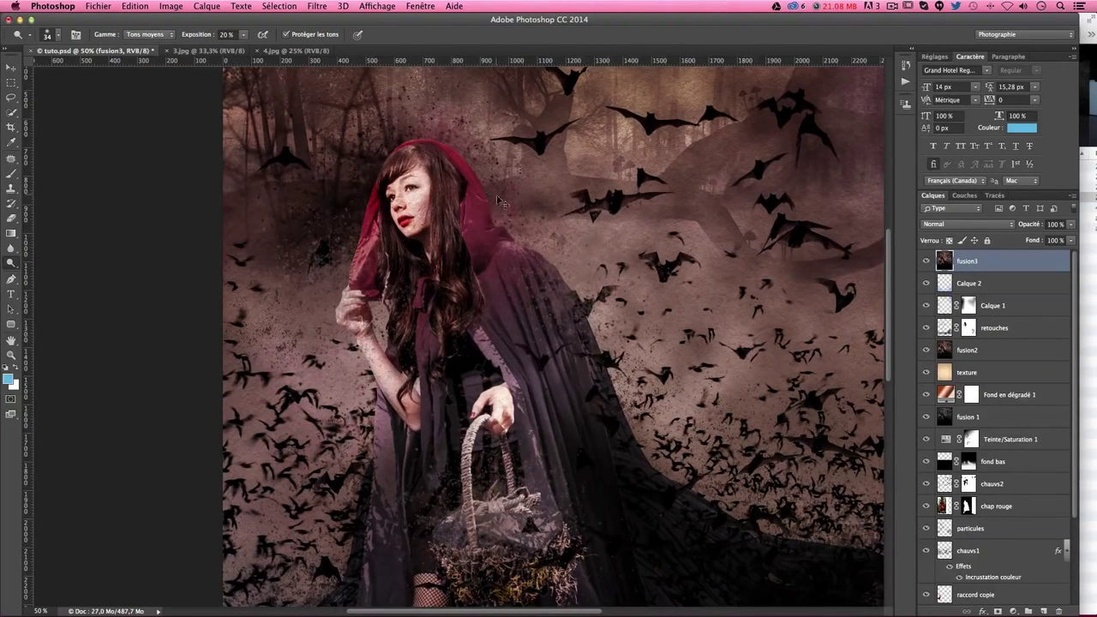
- Set the toning brush to 10% exposure, trying sizes between 50 and 106 px
drag(428, 184, 467, 184)
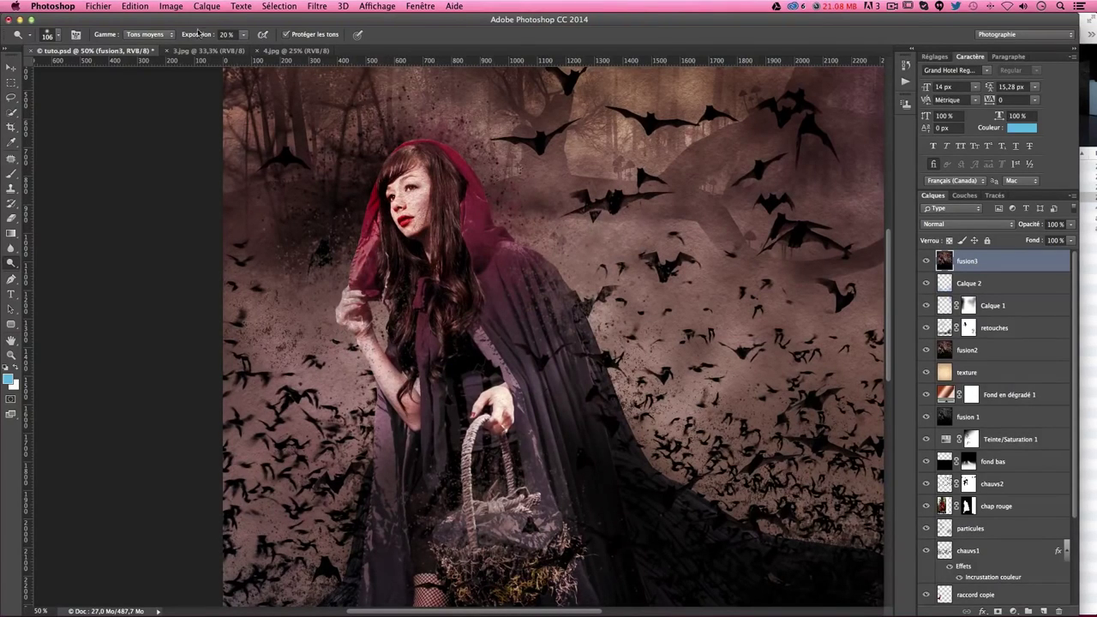
click(243, 35)
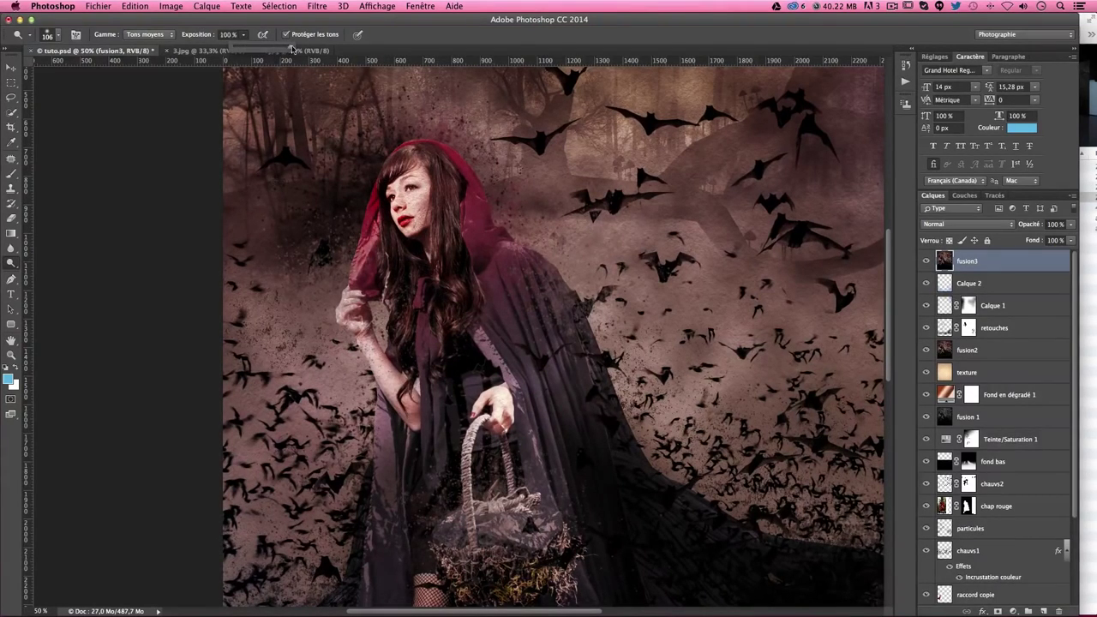
click(243, 70)
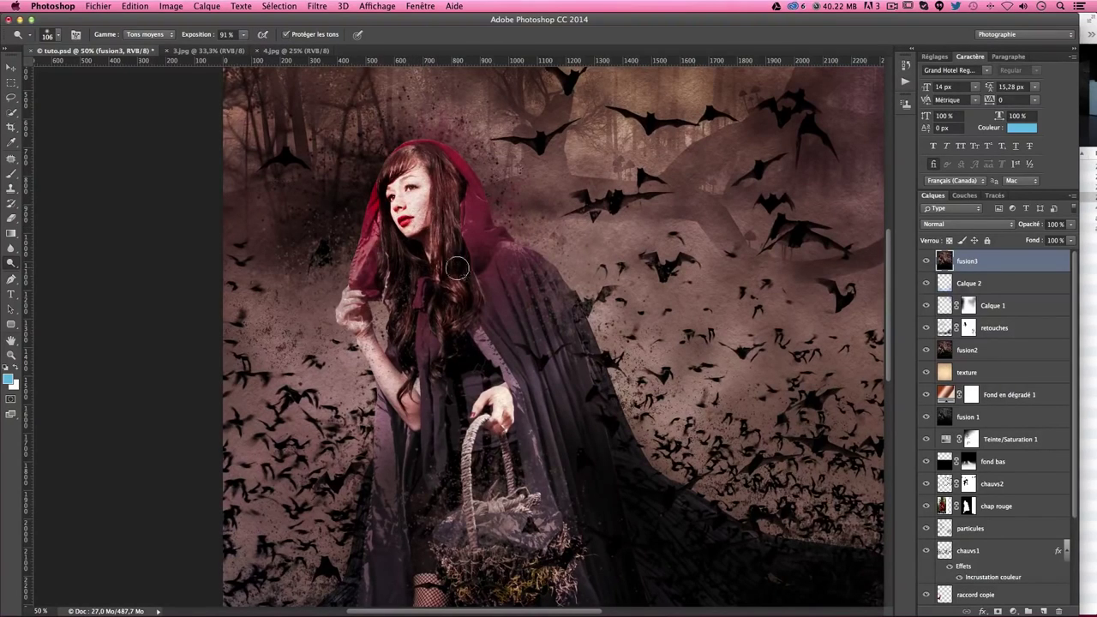
click(242, 35)
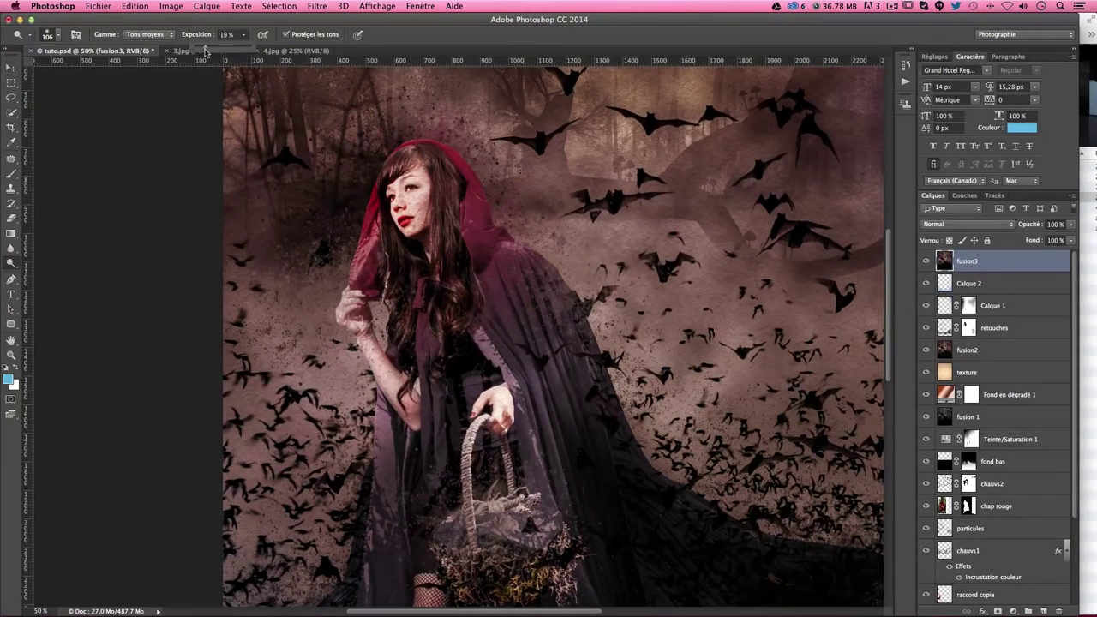
click(497, 165)
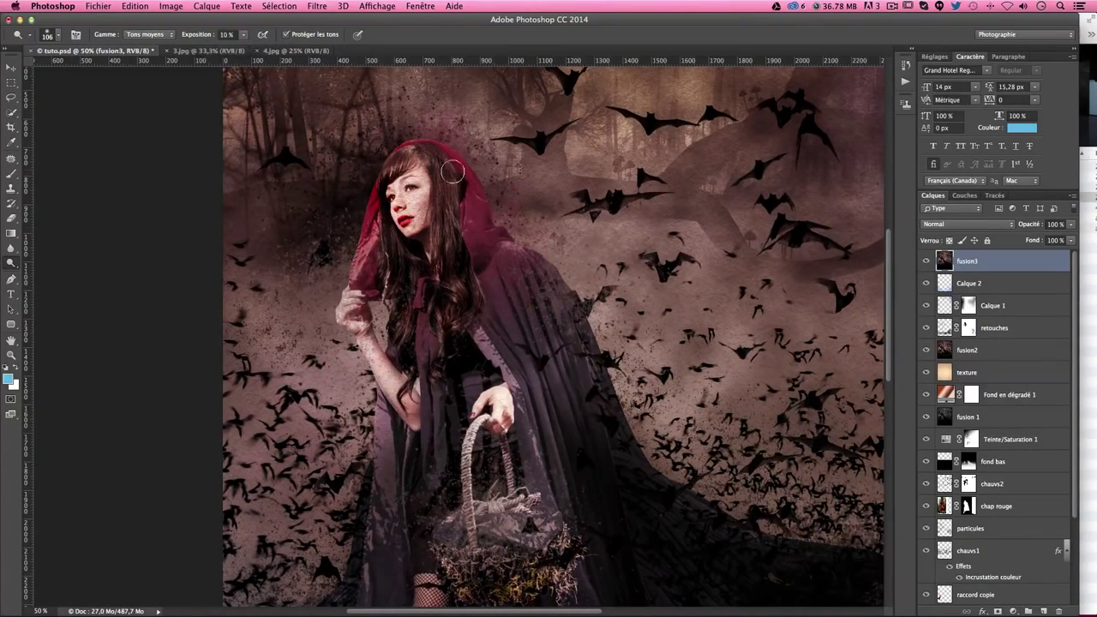
drag(437, 233, 411, 233)
drag(364, 300, 385, 300)
- With the Burn tool on shadows at 10% exposure and about 81 px, darken the cloak's right side
click(11, 266)
click(39, 274)
mouse_move(527, 262)
mouse_down()
mouse_move(491, 262)
mouse_move(559, 377)
mouse_up()
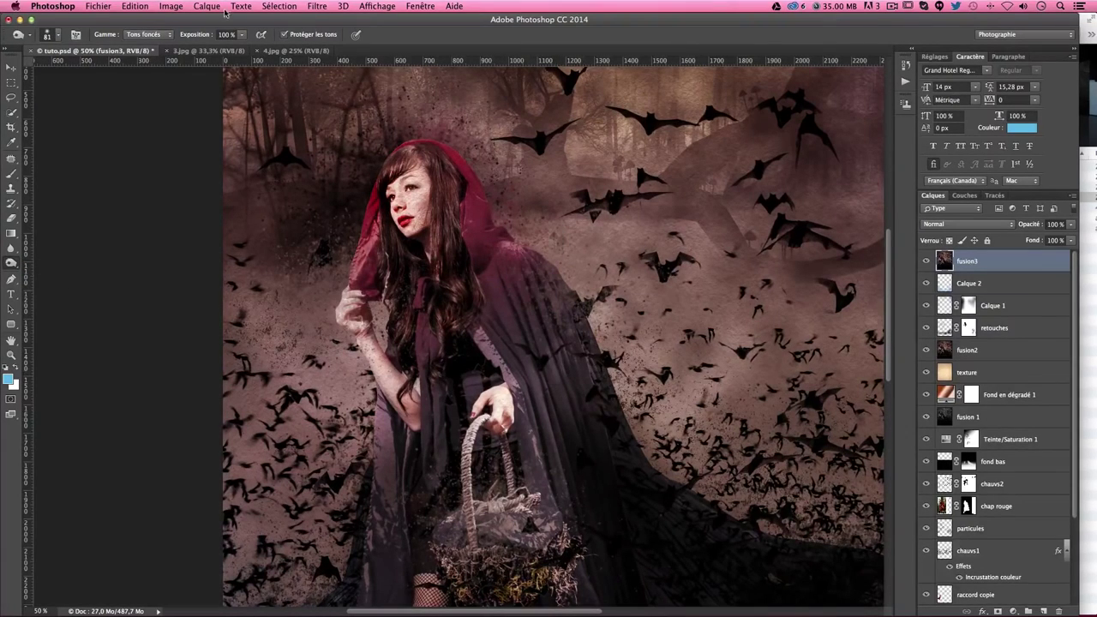
click(240, 34)
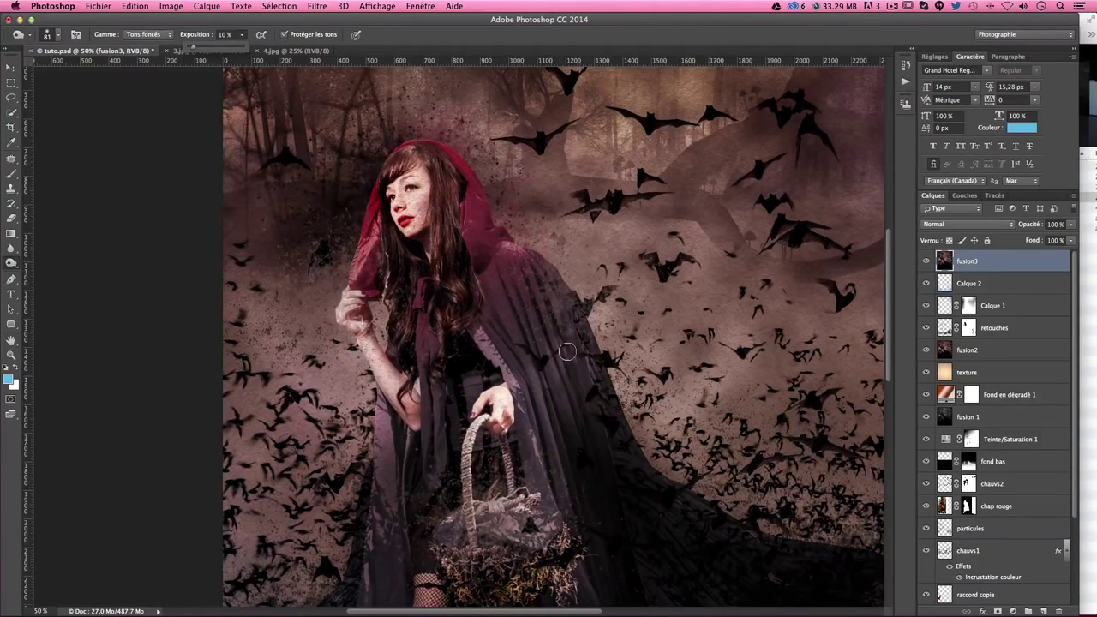
click(17, 272)
click(15, 269)
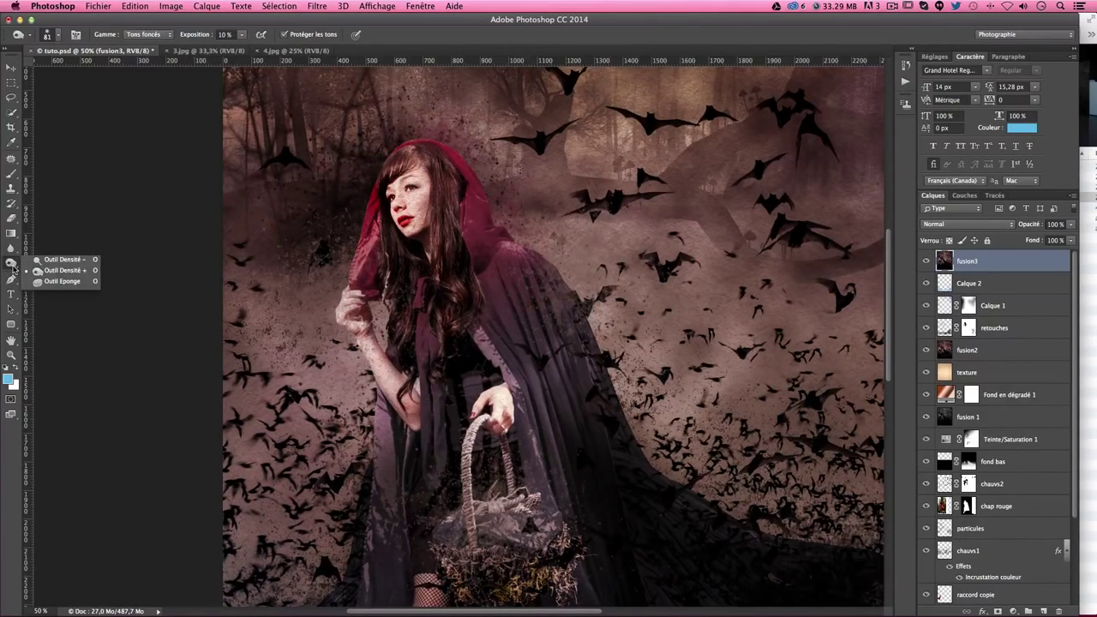
click(87, 264)
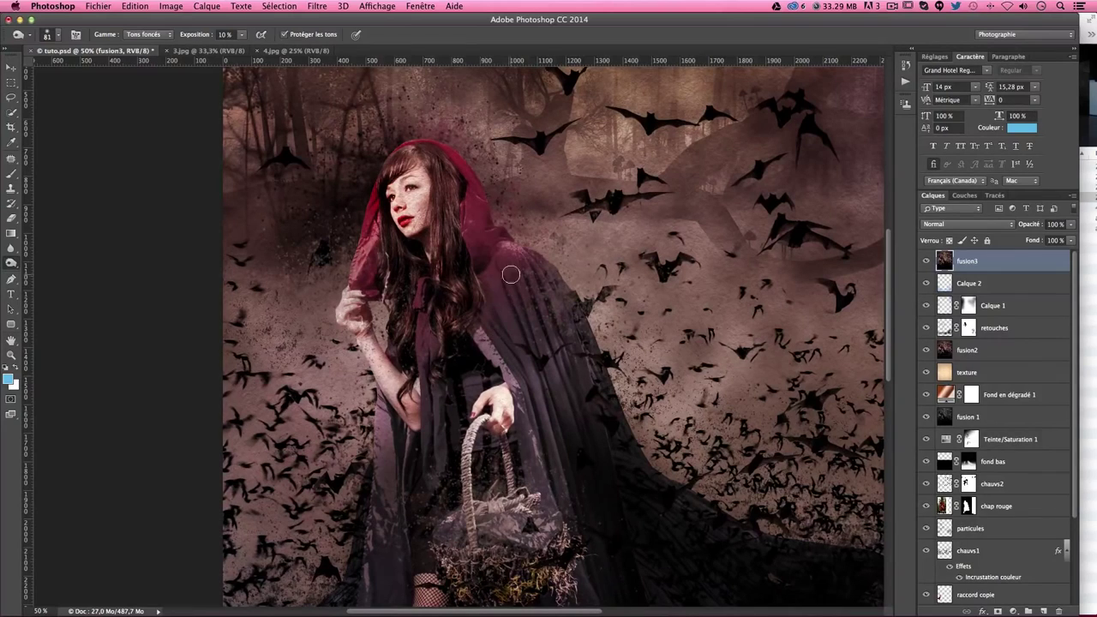
mouse_move(570, 400)
mouse_down()
mouse_move(524, 273)
mouse_move(581, 301)
mouse_move(600, 447)
mouse_move(530, 340)
mouse_move(548, 363)
mouse_move(558, 335)
mouse_move(606, 496)
mouse_move(544, 306)
mouse_move(588, 360)
mouse_move(563, 360)
mouse_move(522, 301)
mouse_move(517, 219)
mouse_move(604, 389)
mouse_move(724, 416)
mouse_up()
- Burn the cloak folds beside the basket and left of the legs, then zoom out to the whole image
scroll(724, 417, down, 3)
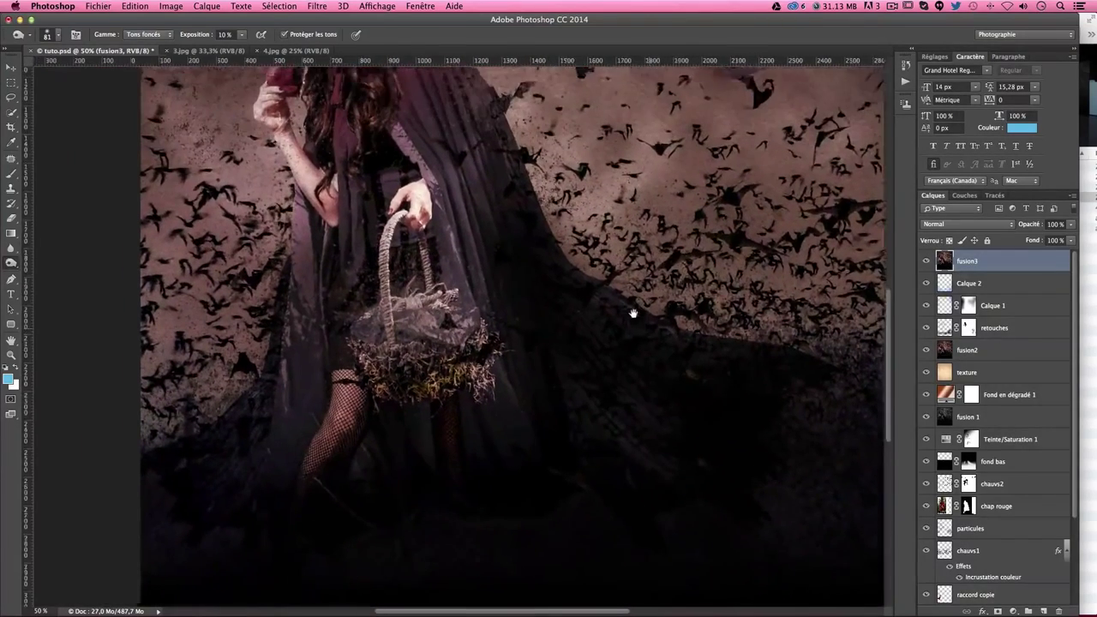
scroll(557, 360, up, 3)
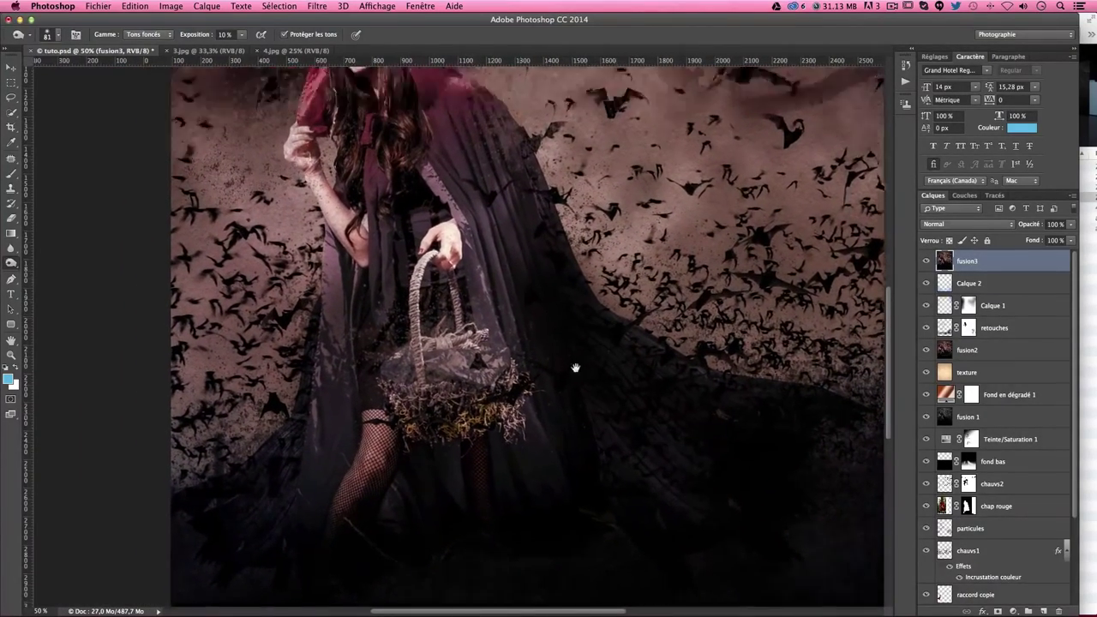
scroll(571, 368, left, 2)
mouse_move(543, 309)
mouse_down()
mouse_move(565, 365)
mouse_move(602, 347)
mouse_move(572, 249)
mouse_up()
mouse_move(401, 370)
mouse_down()
mouse_move(373, 422)
mouse_move(365, 515)
mouse_move(421, 455)
mouse_move(514, 460)
mouse_move(466, 524)
mouse_move(553, 537)
mouse_up()
drag(580, 411, 582, 502)
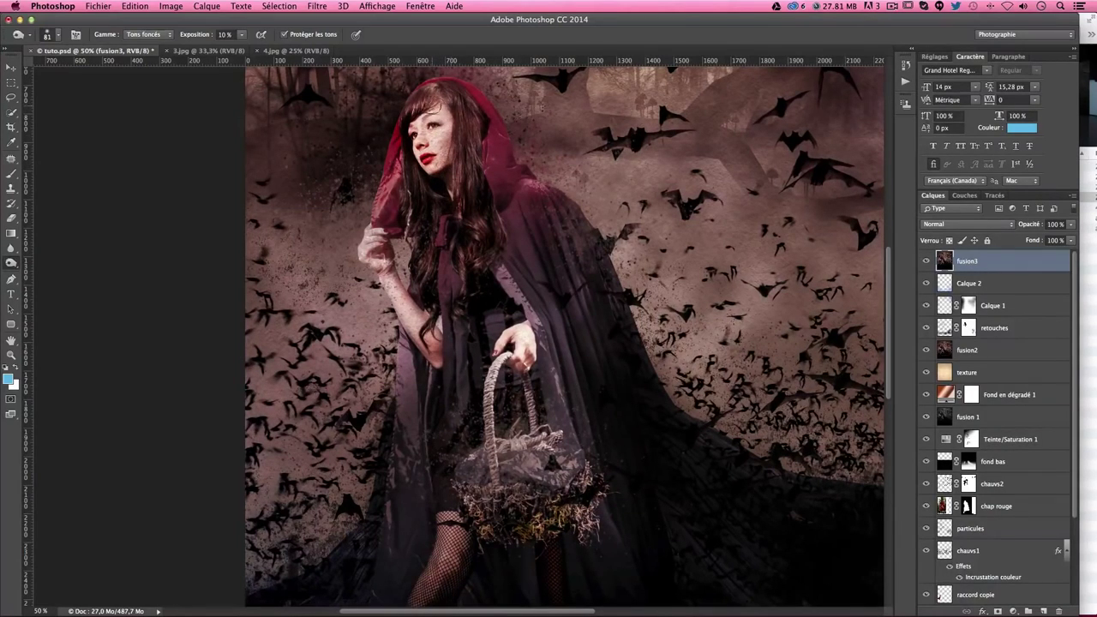
key(super+minus)
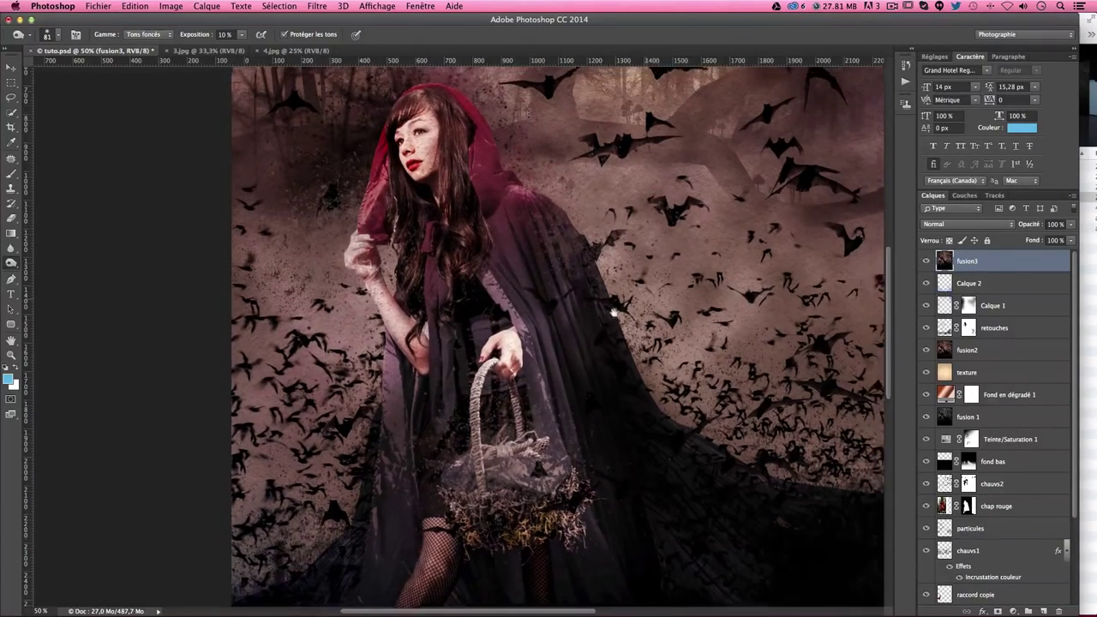
key(super+minus)
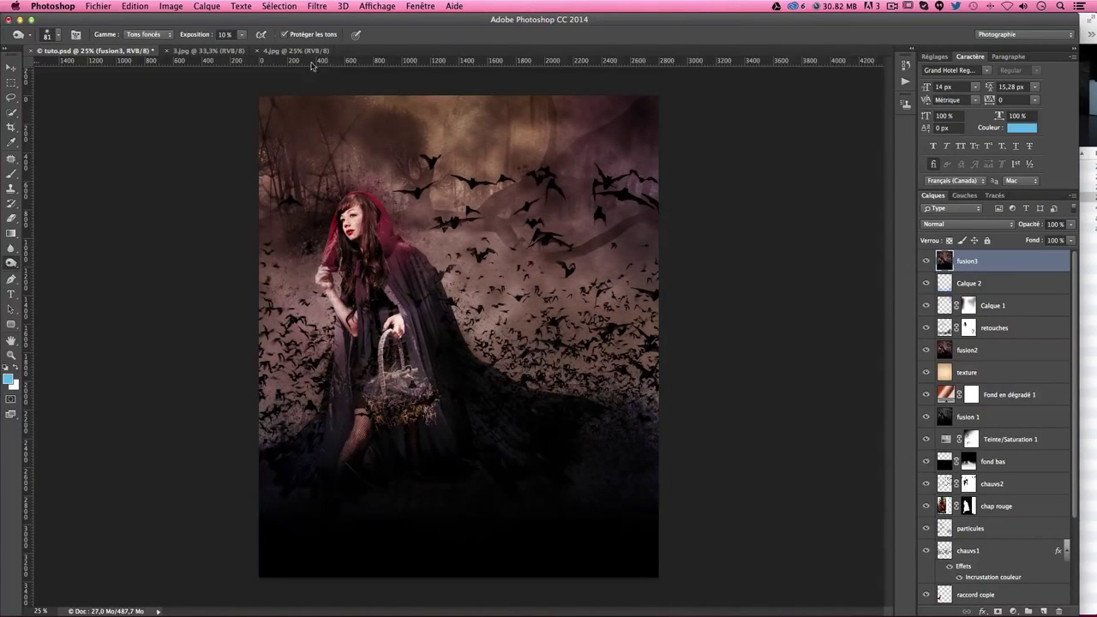
click(279, 6)
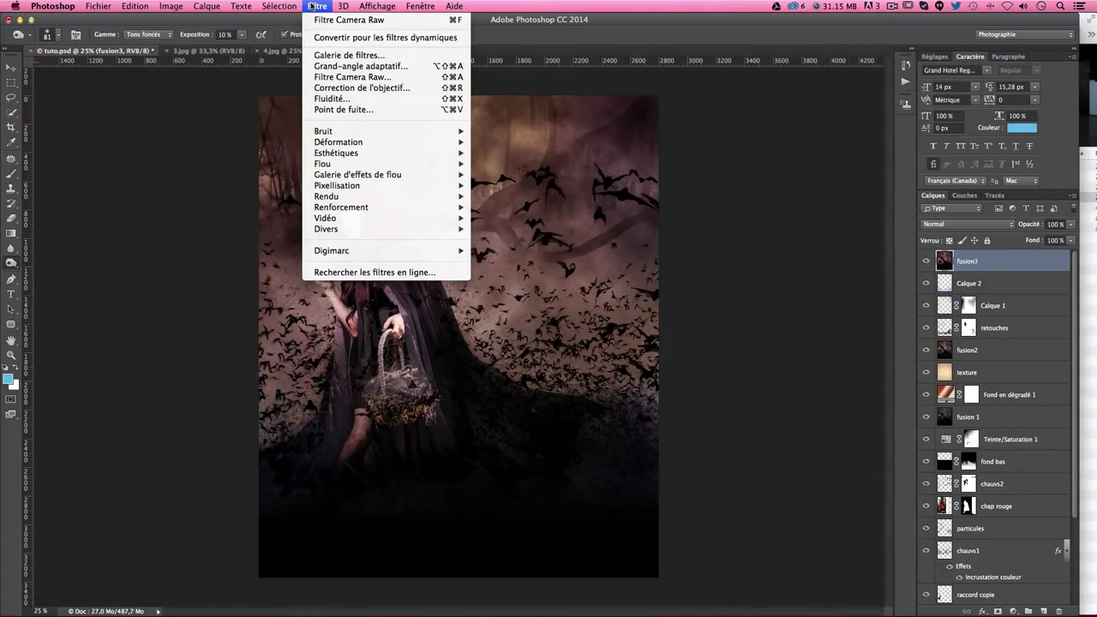
- Camera Raw on fusion3: temperature +2, exposure +0,10, contrast -18, shadows +18, whites -15, blacks +39
click(605, 216)
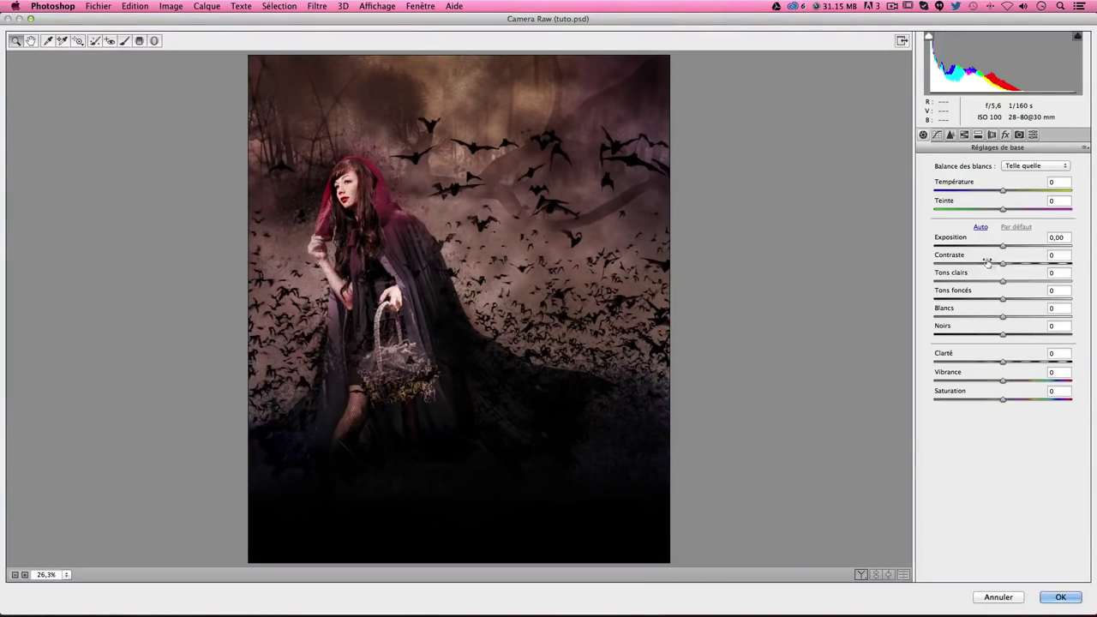
mouse_move(1002, 189)
mouse_down()
mouse_move(1013, 195)
mouse_move(1002, 195)
mouse_up()
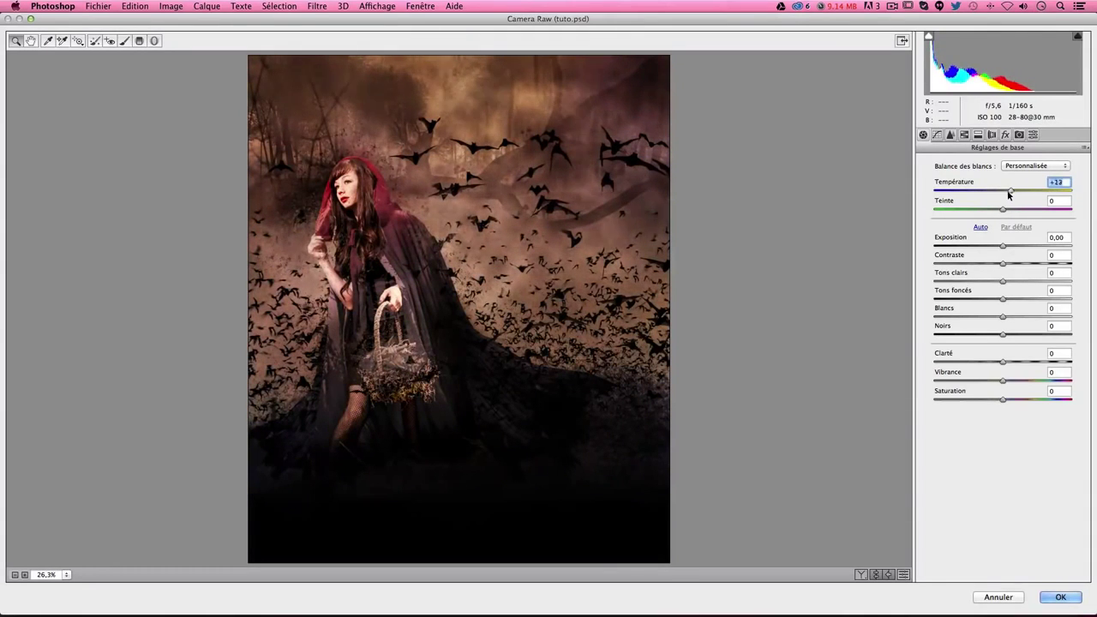
drag(1002, 246, 1001, 248)
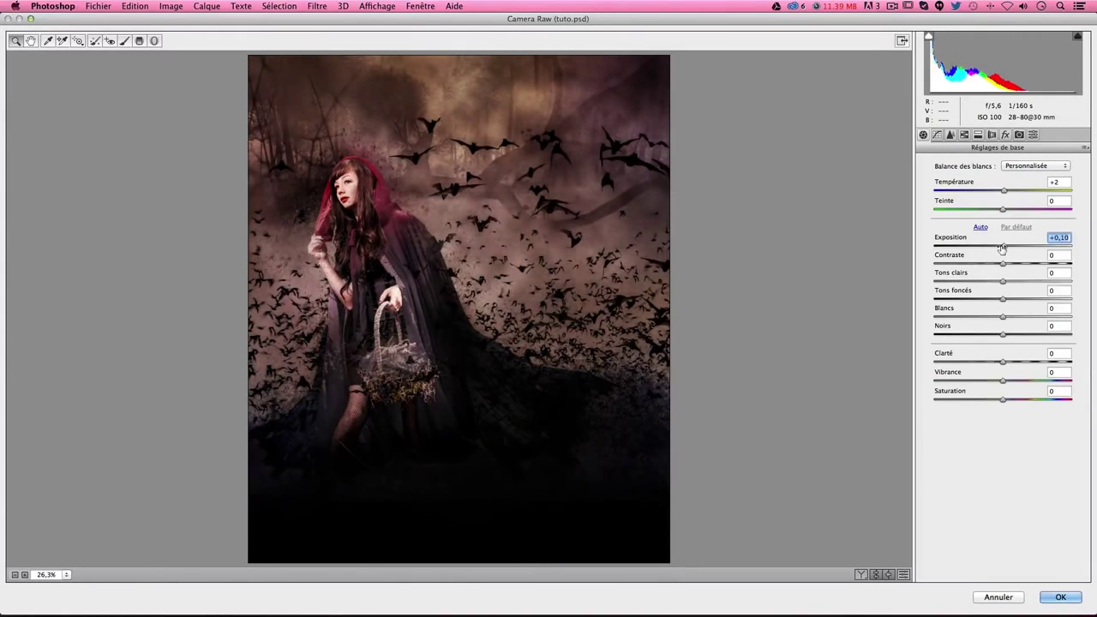
mouse_move(1003, 263)
mouse_down()
mouse_move(991, 264)
mouse_move(1012, 282)
mouse_up()
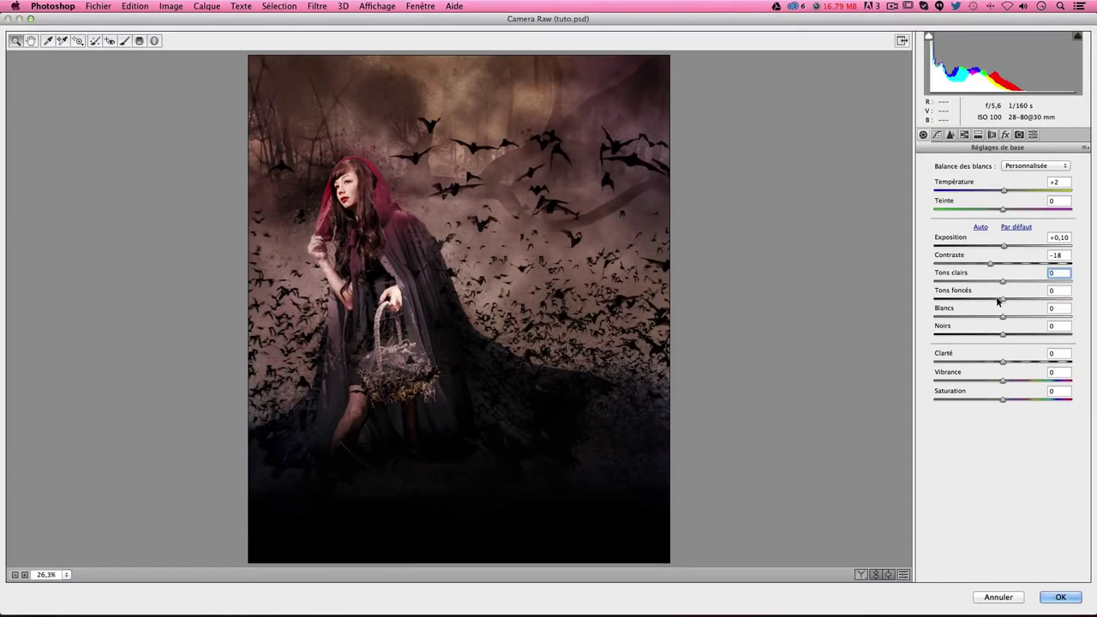
drag(999, 298, 996, 299)
click(1026, 300)
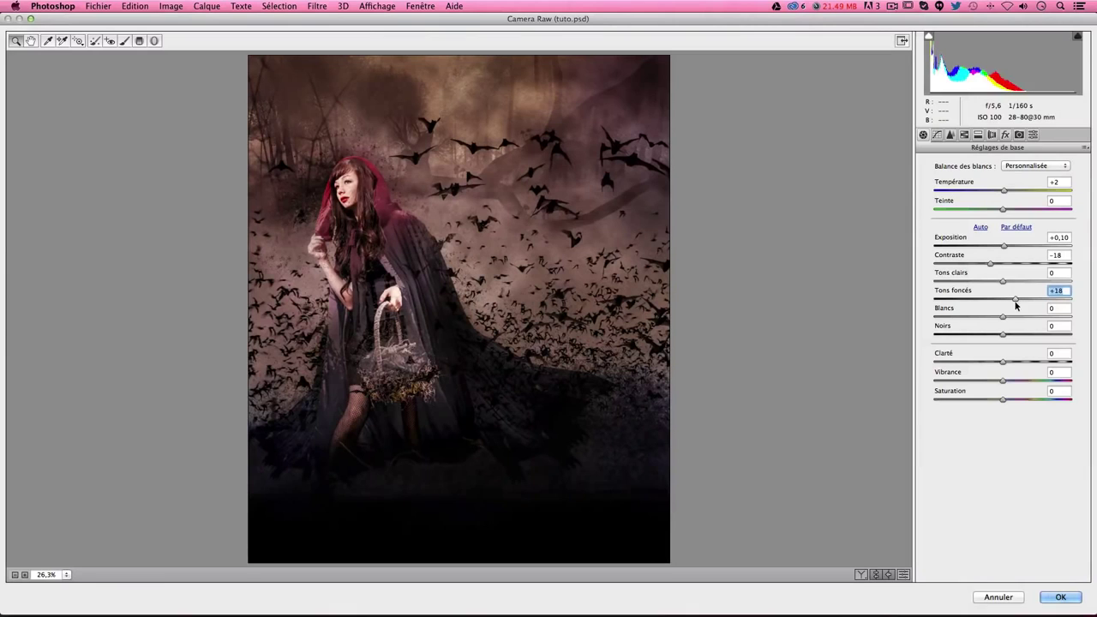
mouse_move(1002, 318)
mouse_down()
mouse_move(991, 315)
mouse_move(1031, 336)
mouse_up()
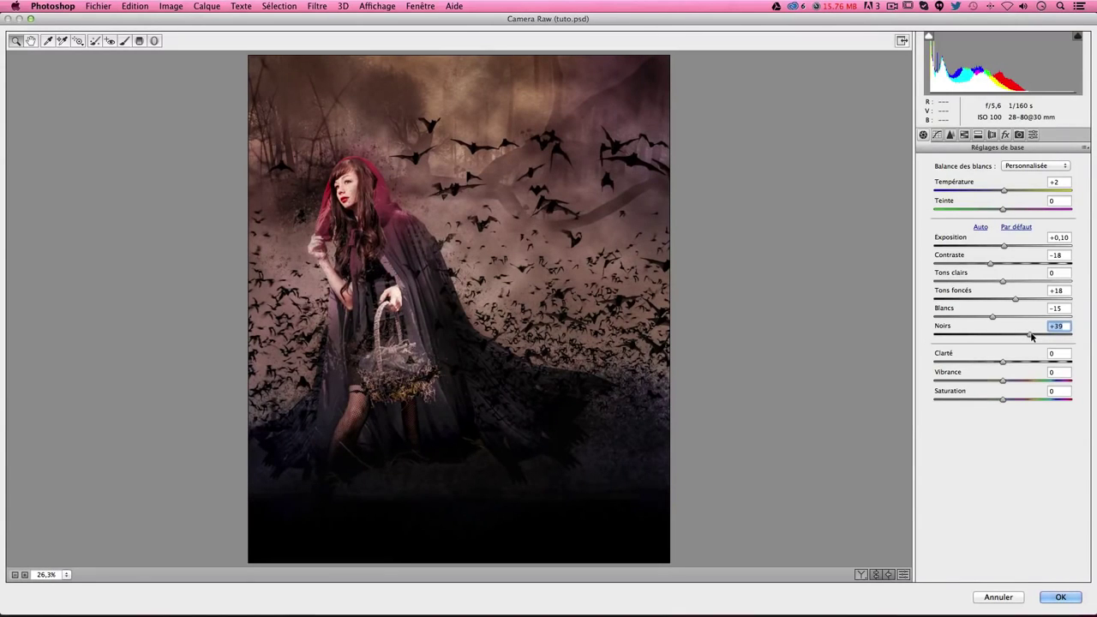
key(Return)
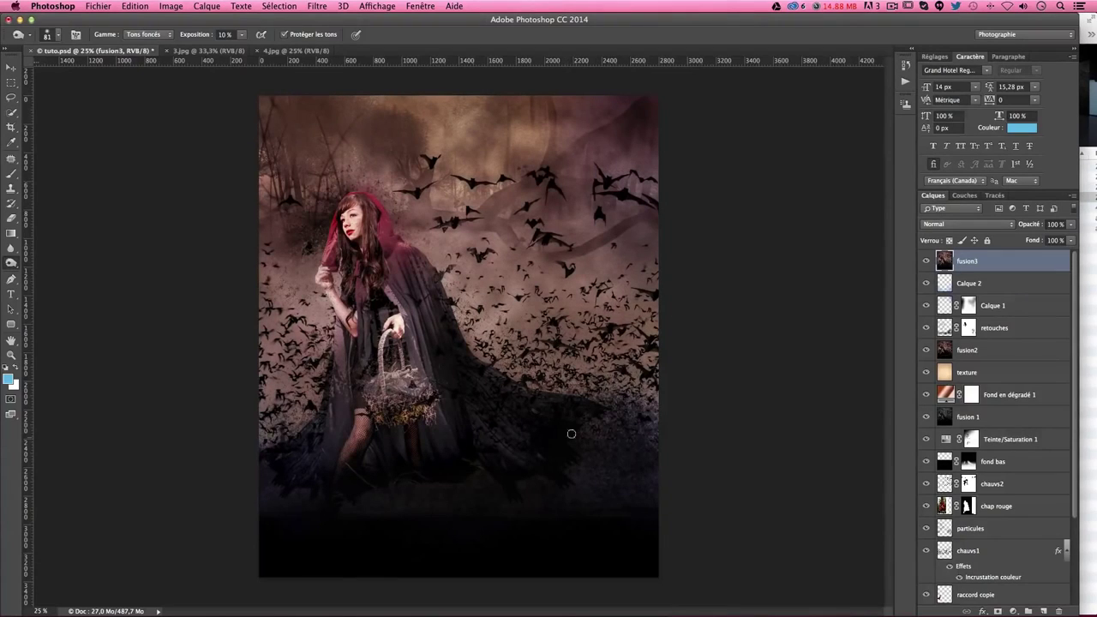
- Add a new empty layer above fusion3 with the Brush tool and default black and white colours
key(ctrl+plus)
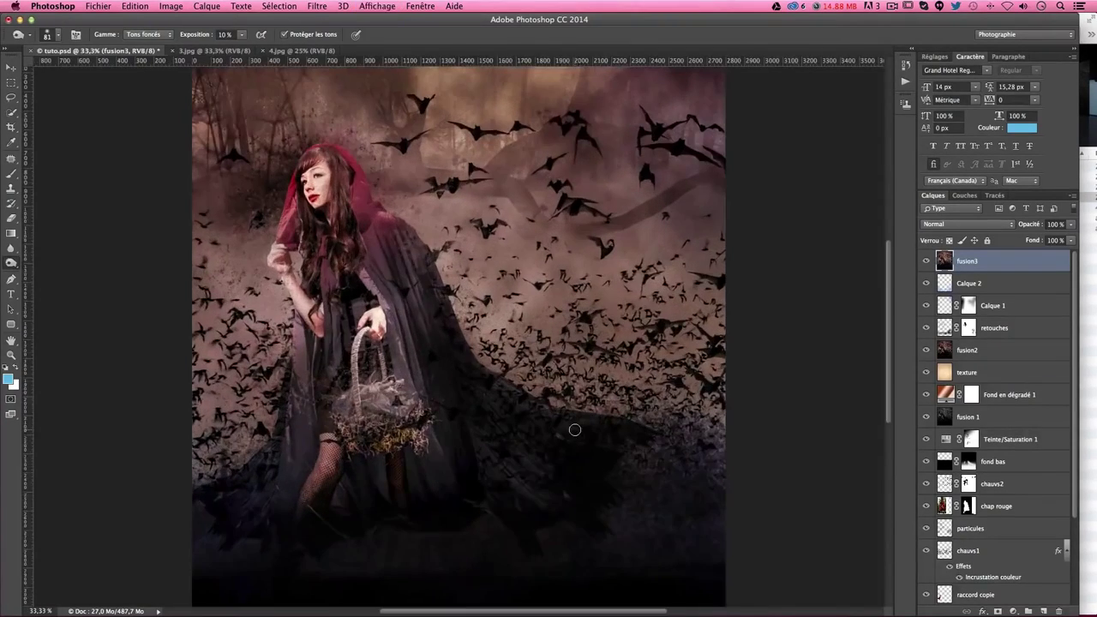
scroll(512, 420, down, 3)
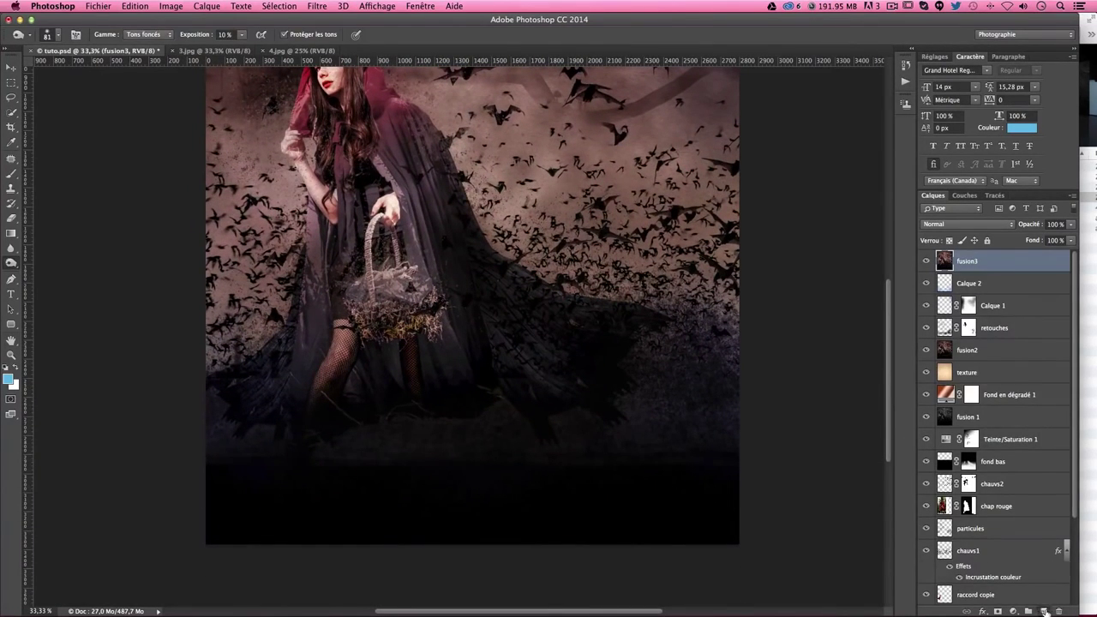
click(1044, 611)
click(11, 174)
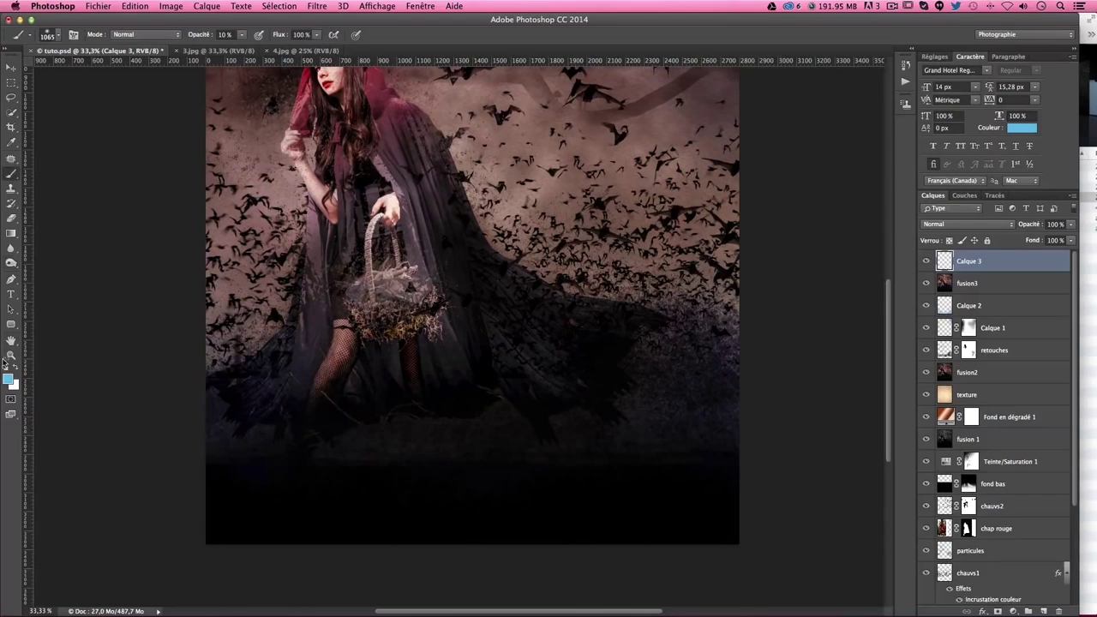
click(6, 367)
- Load a scattered splatter brush at about 1059 px and paint dark texture along the bottom
click(53, 36)
scroll(82, 181, down, 3)
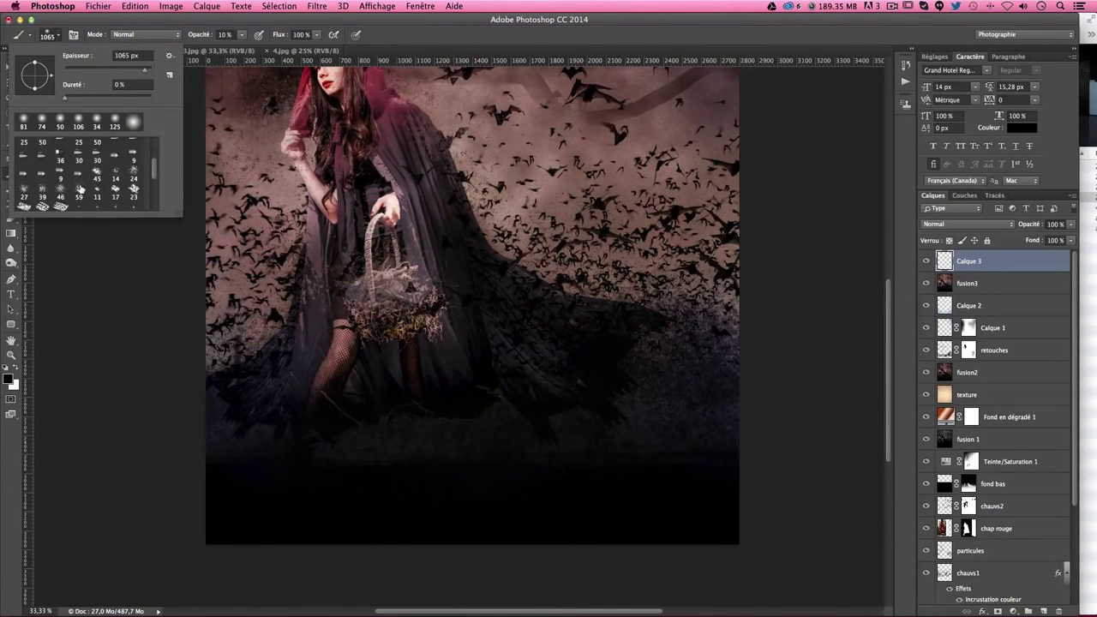
click(103, 190)
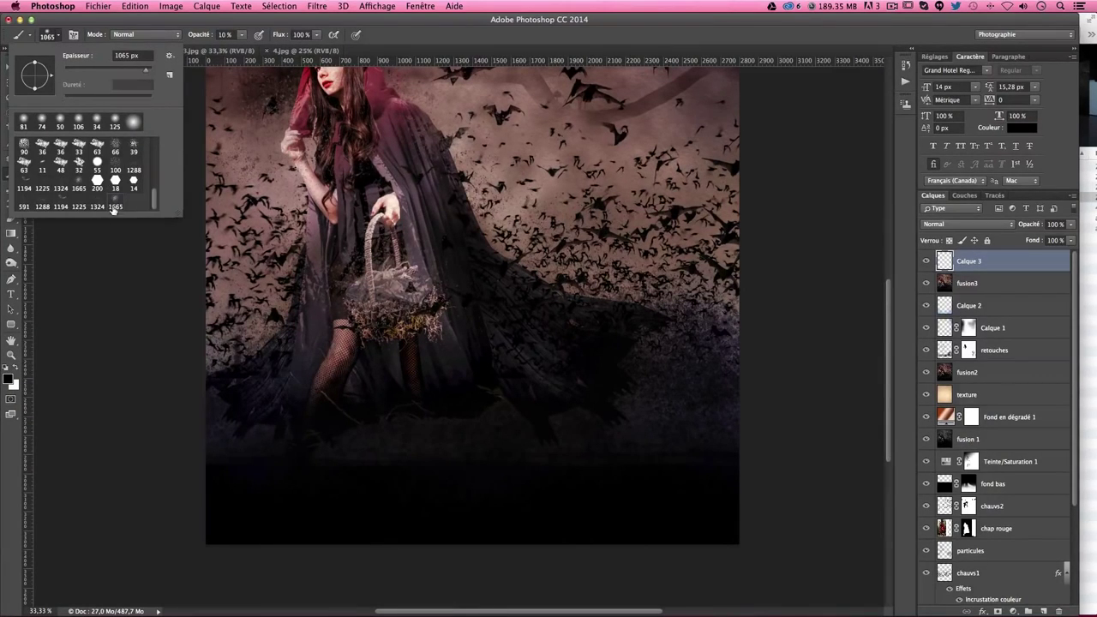
drag(525, 404, 492, 404)
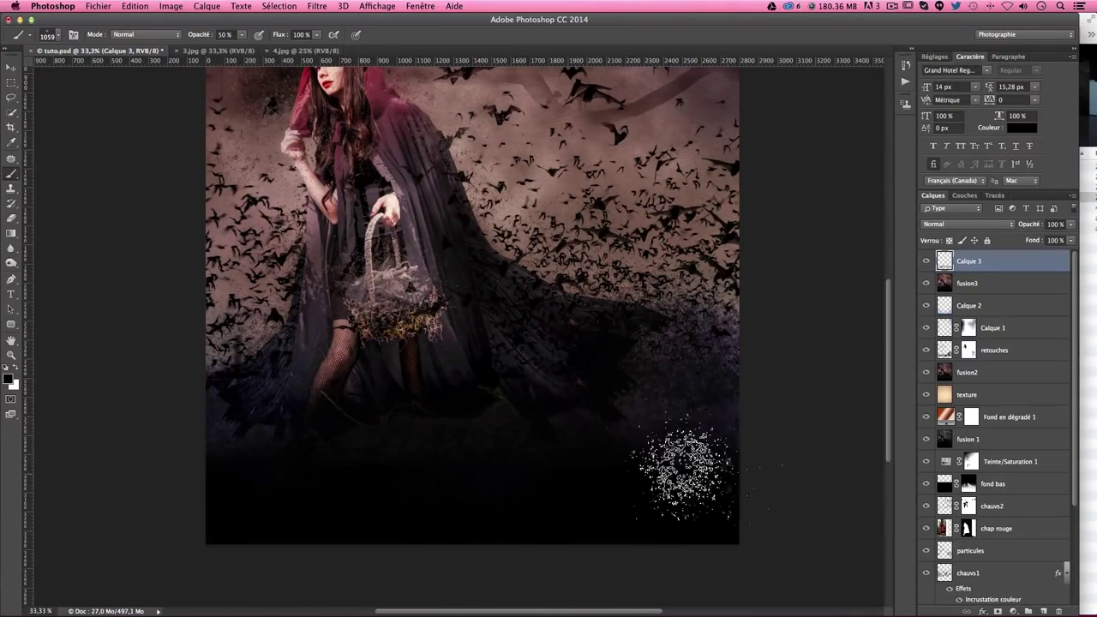
mouse_move(664, 458)
mouse_down()
mouse_move(489, 403)
mouse_move(526, 452)
mouse_move(306, 441)
mouse_move(206, 454)
mouse_up()
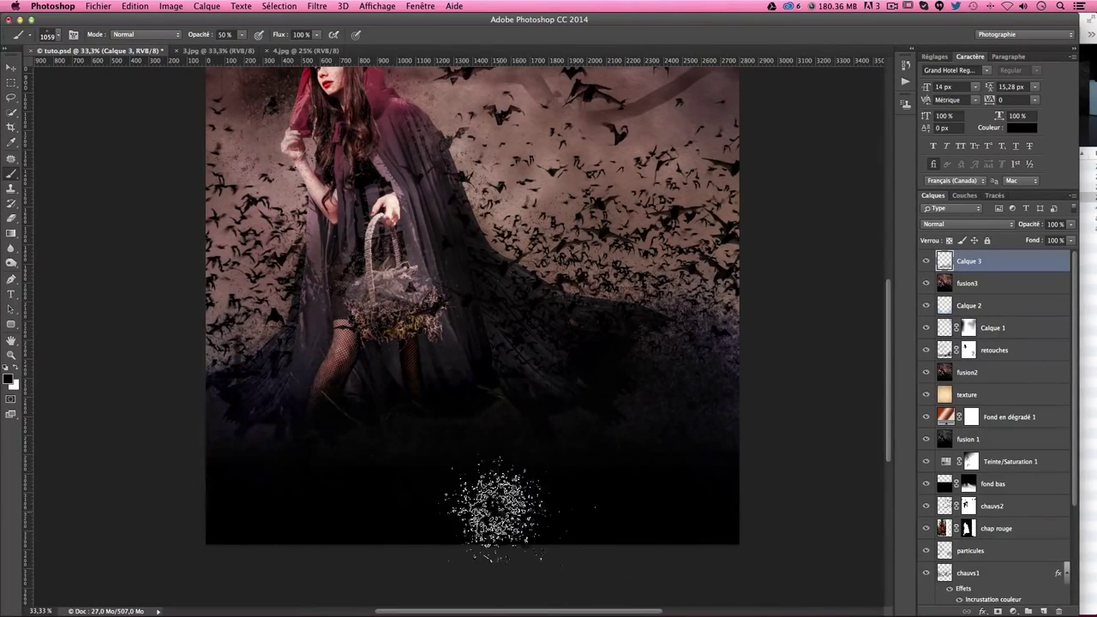
drag(596, 327, 603, 413)
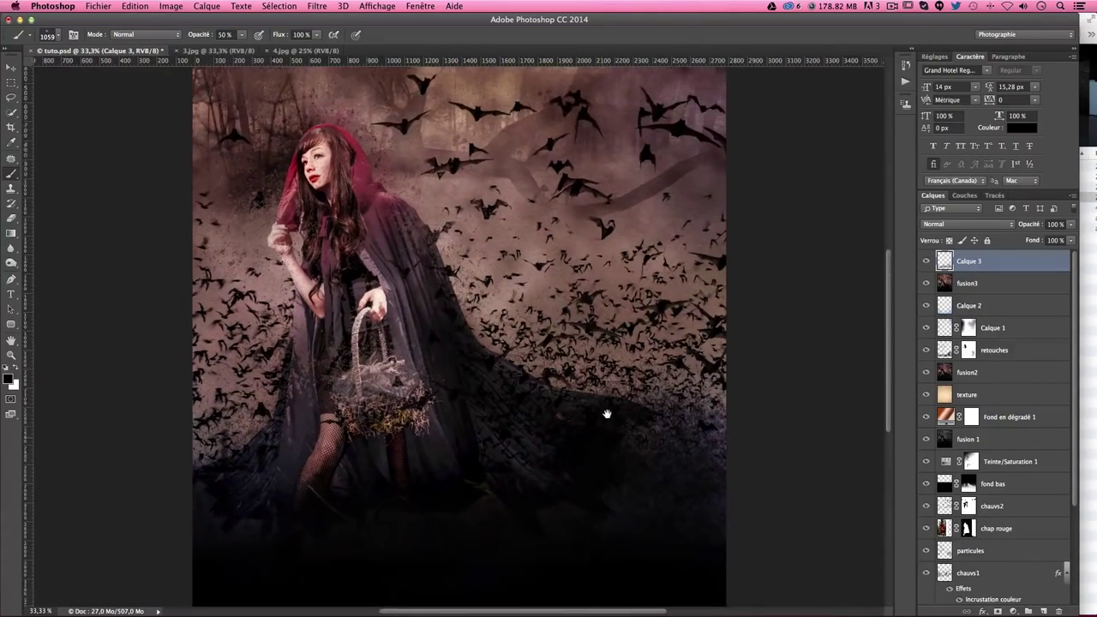
key(ctrl+minus)
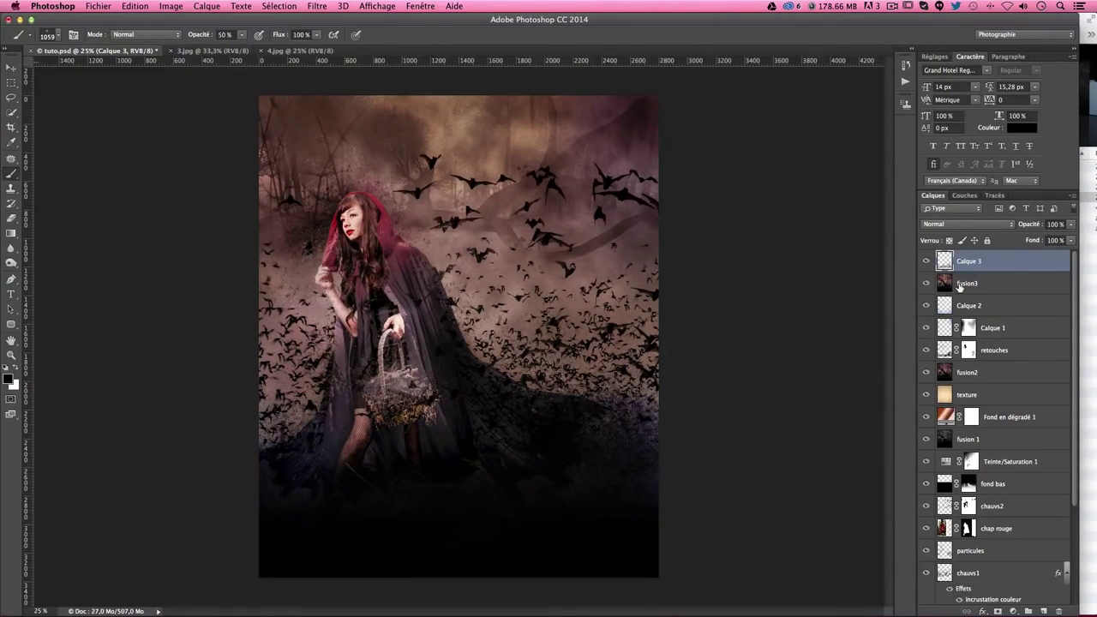
key(ctrl+alt+shift+e)
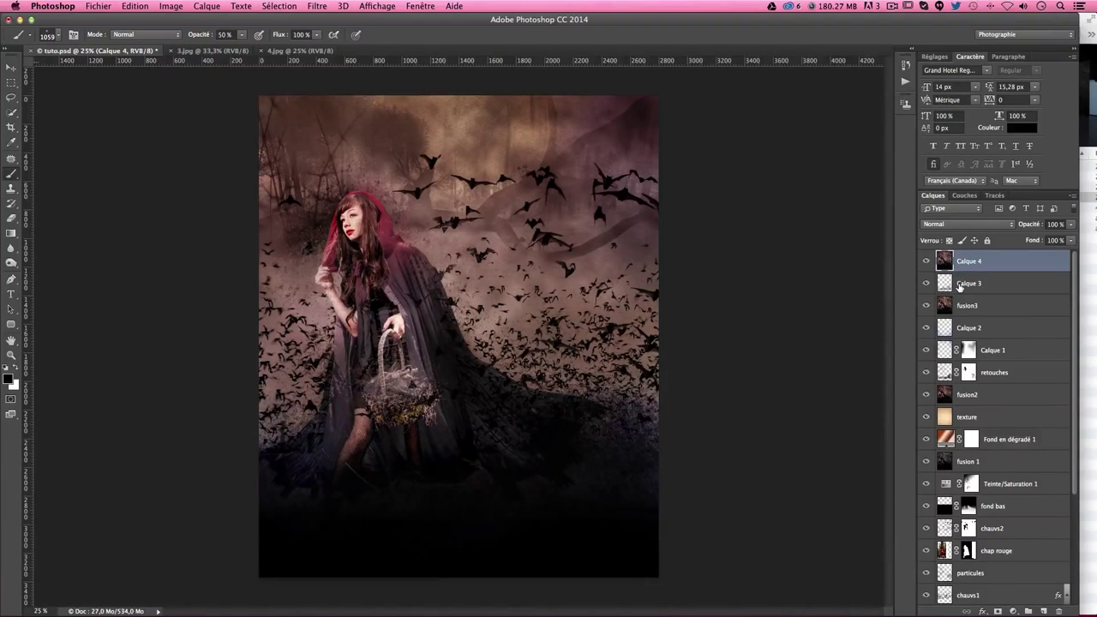
click(316, 6)
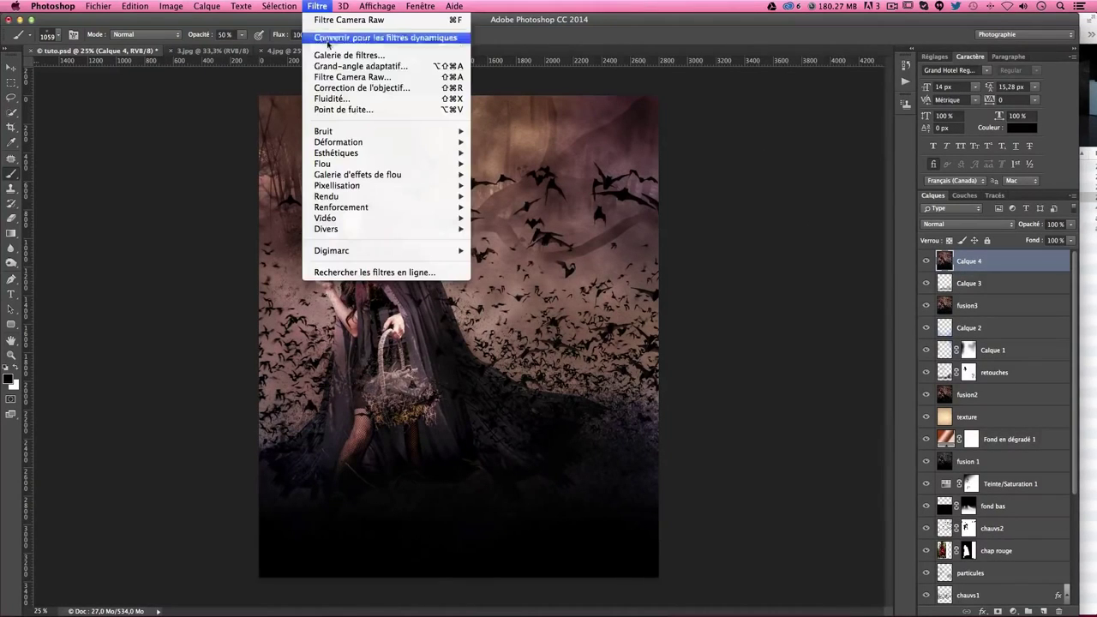
click(335, 89)
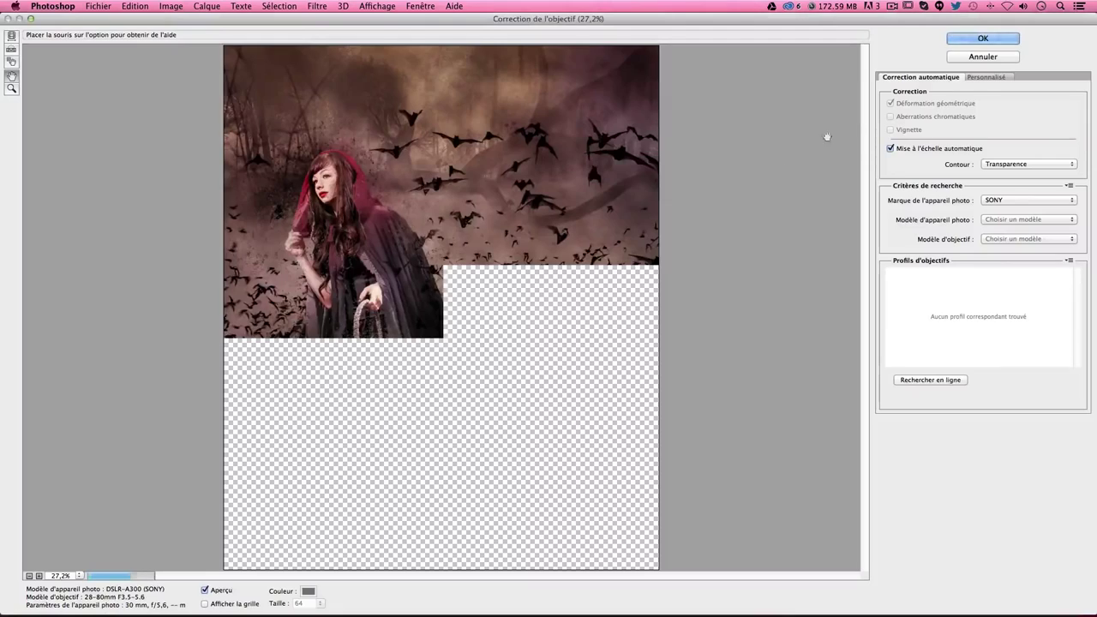
click(987, 77)
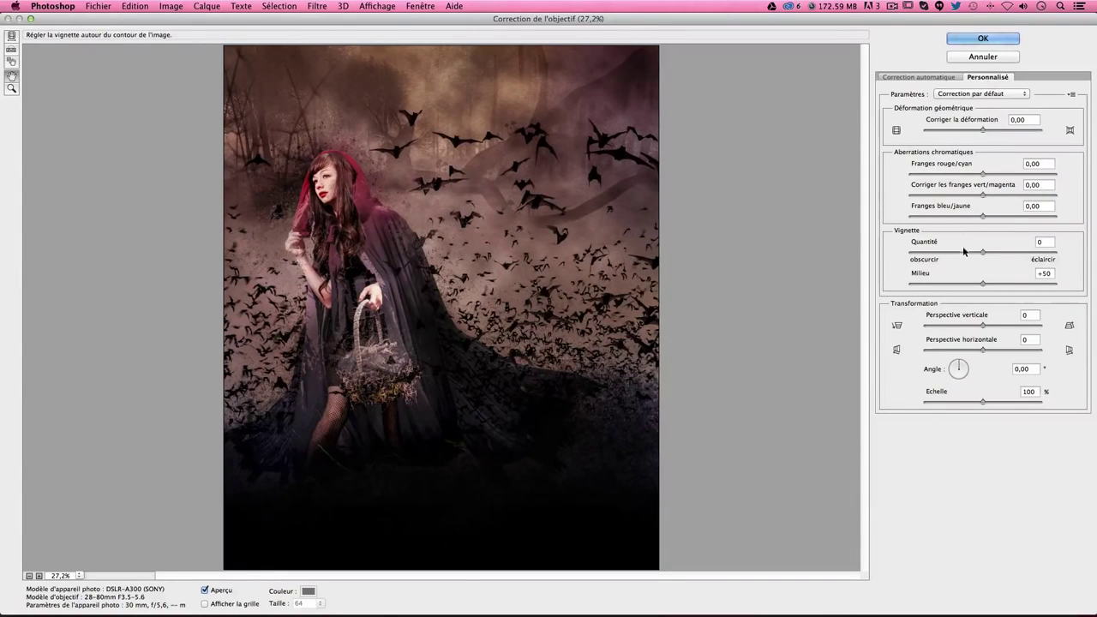
drag(983, 252, 931, 252)
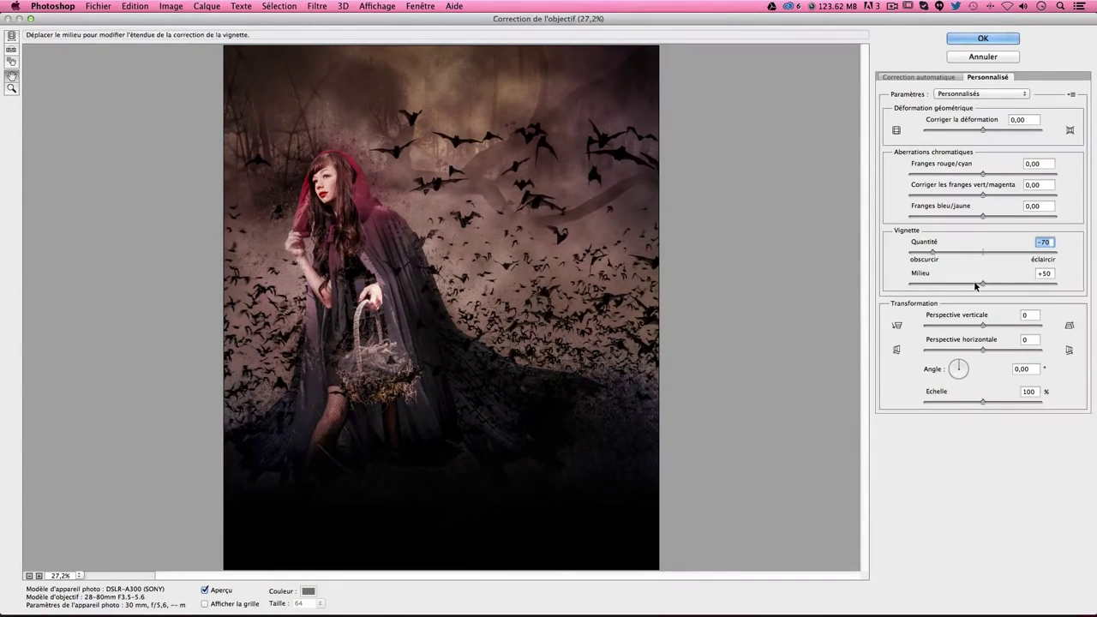
drag(983, 283, 976, 281)
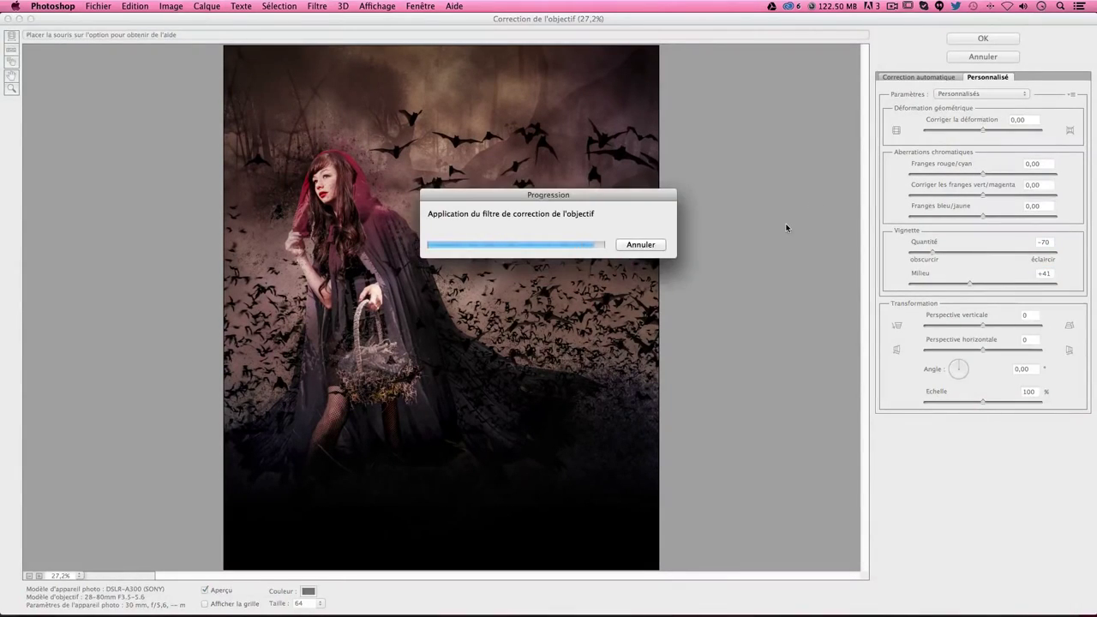
key(ctrl+z)
key(ctrl+z)
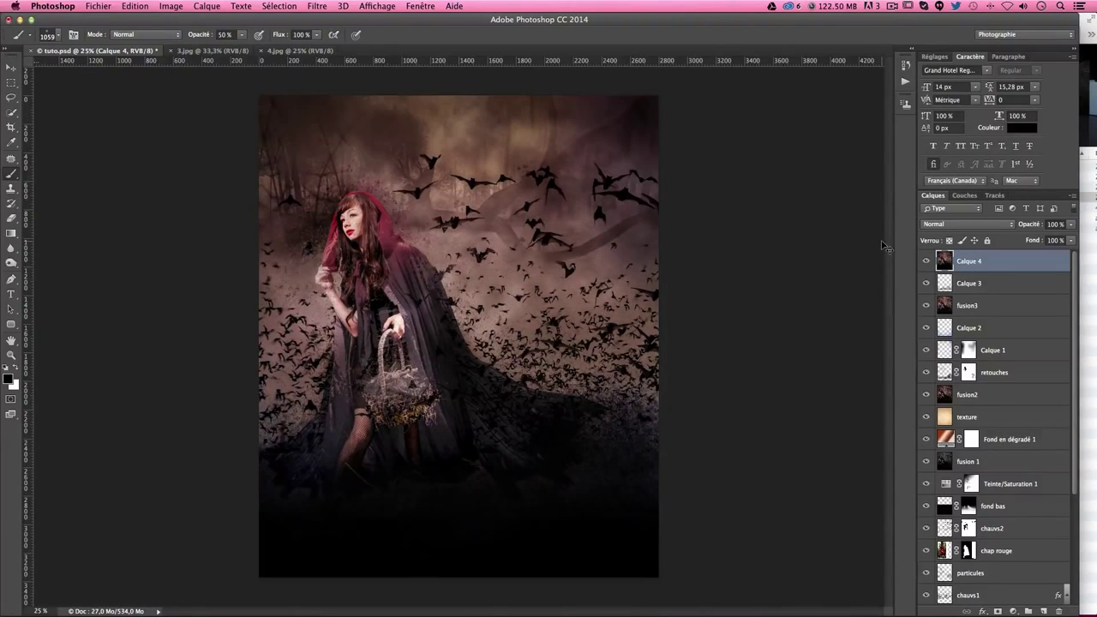
key(ctrl+z)
key(ctrl+z)
- Move the image2 forest layer to the top of the layer stack
click(10, 68)
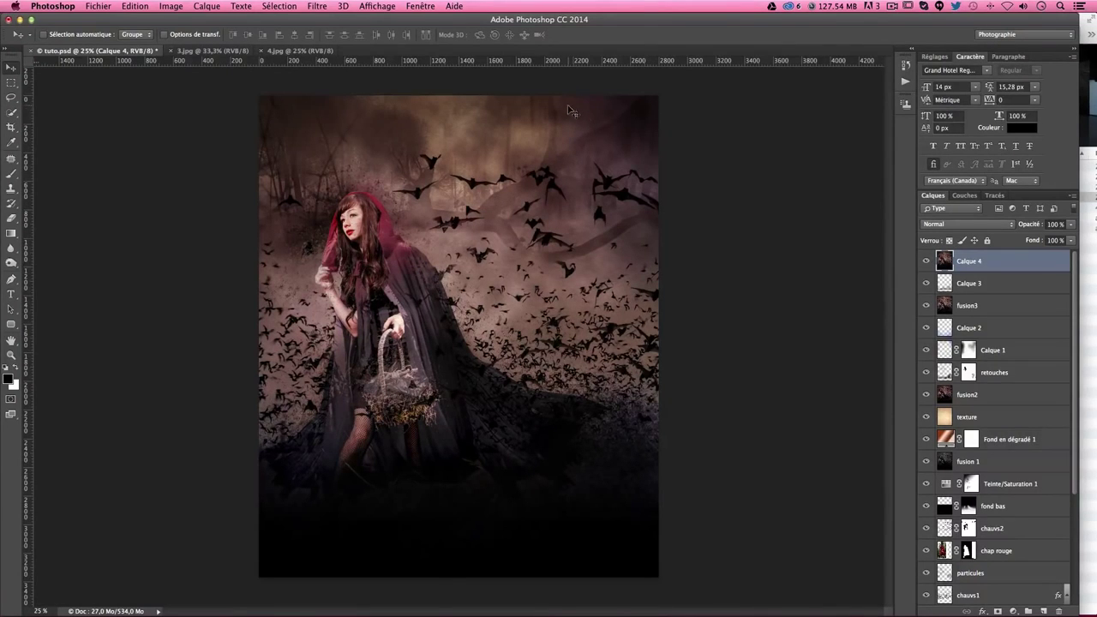
scroll(1038, 527, down, 5)
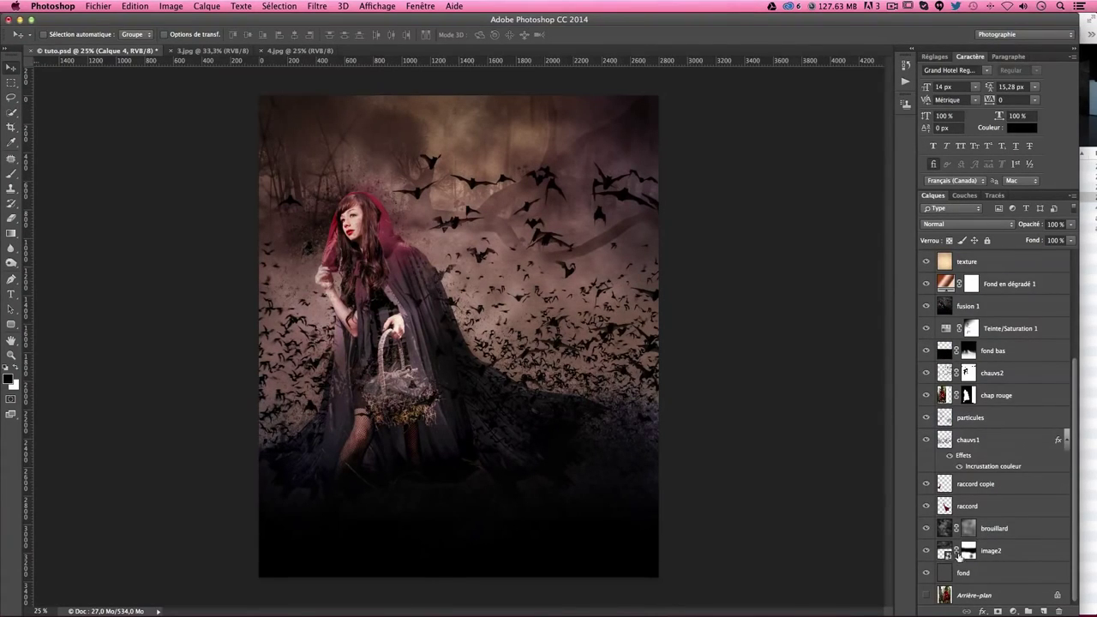
click(1004, 550)
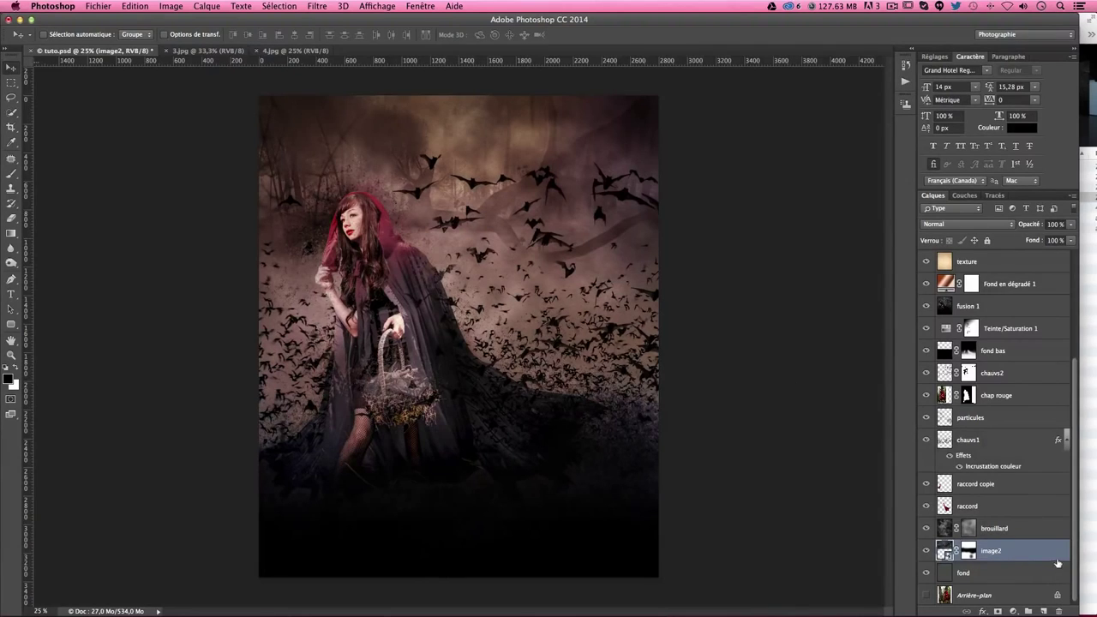
mouse_move(1026, 562)
mouse_down()
mouse_move(990, 240)
mouse_move(987, 257)
mouse_up()
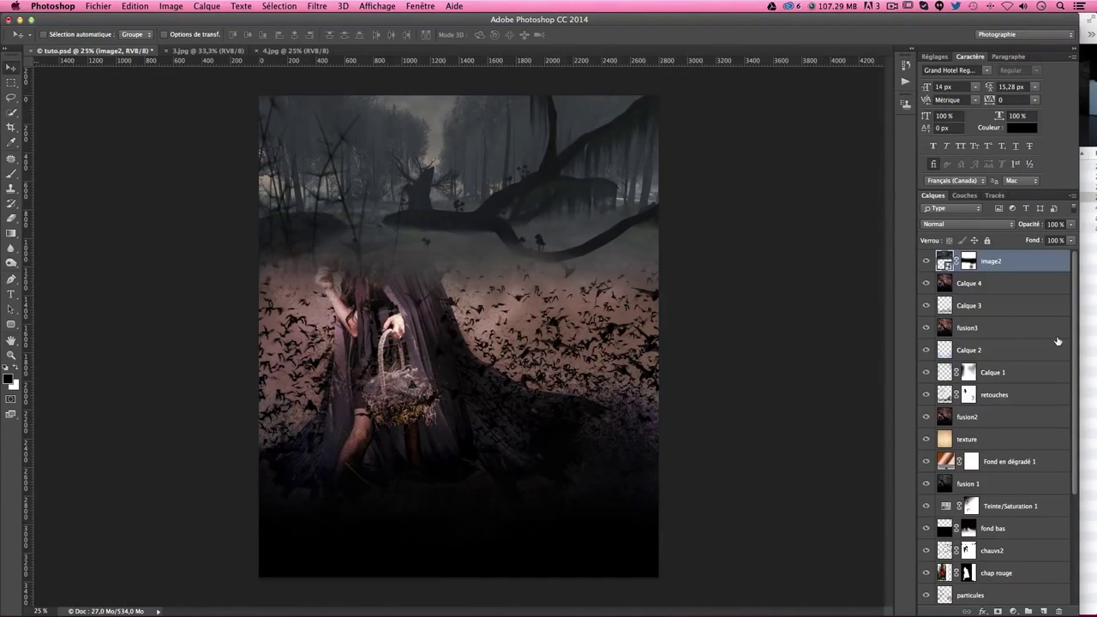
click(968, 263)
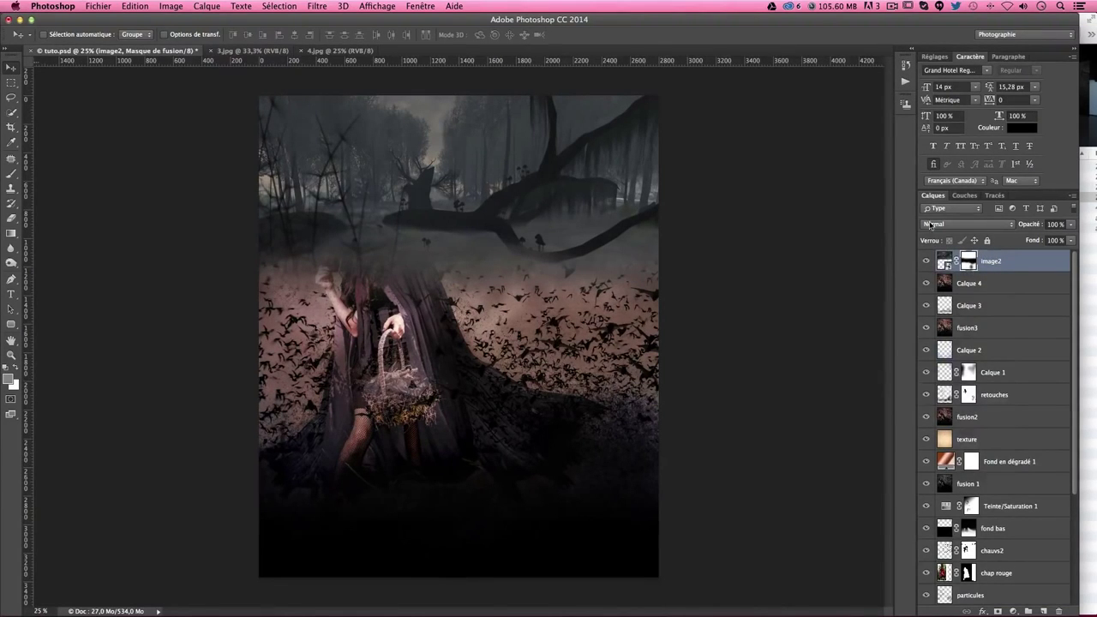
- Blend image2 in Lumière tamisée at 65% opacity, after trying Produit, Obscurcir and Incrustation
click(967, 224)
click(943, 266)
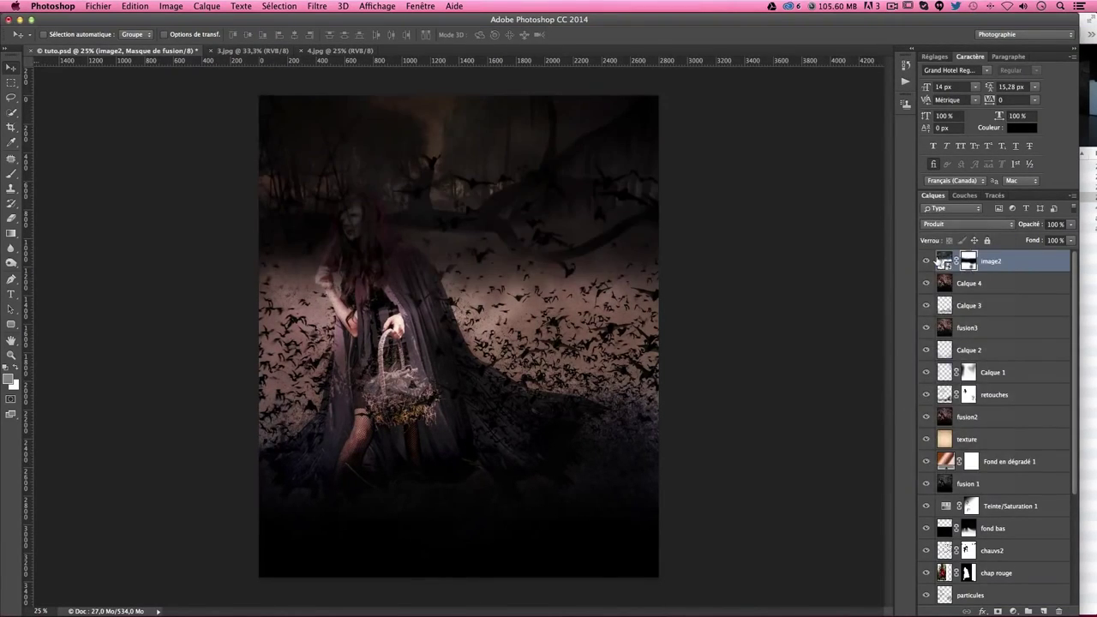
click(965, 224)
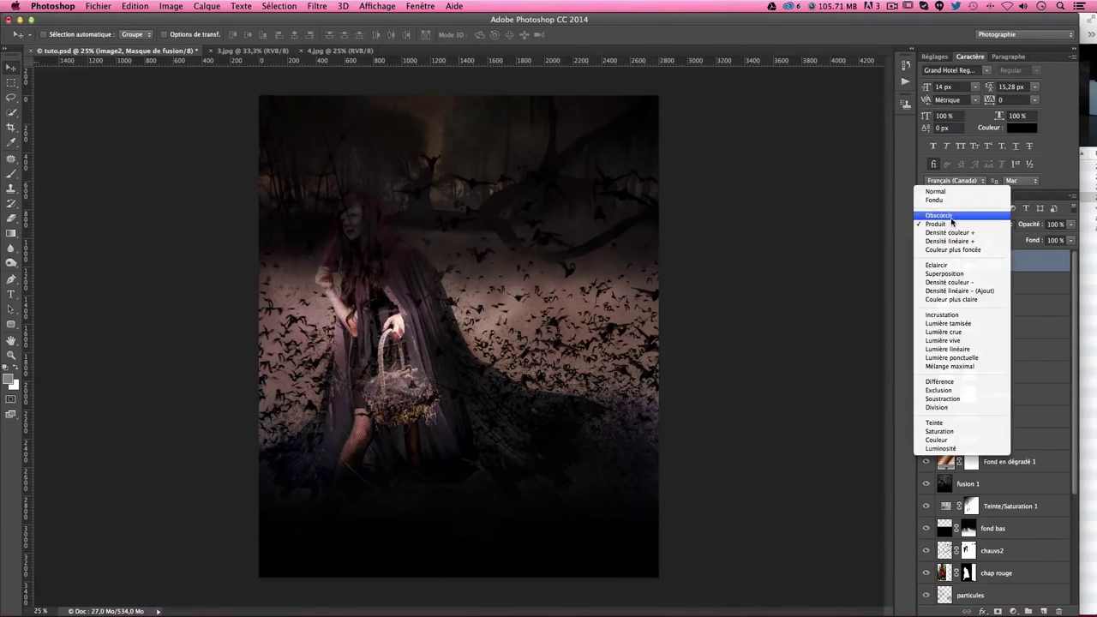
click(951, 222)
click(953, 228)
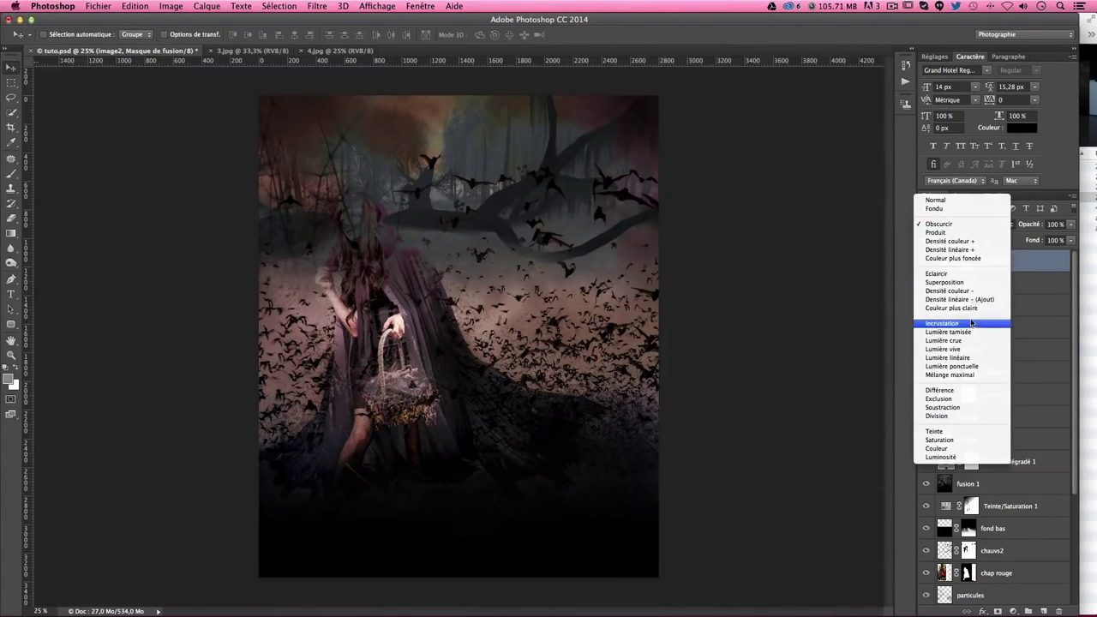
click(971, 321)
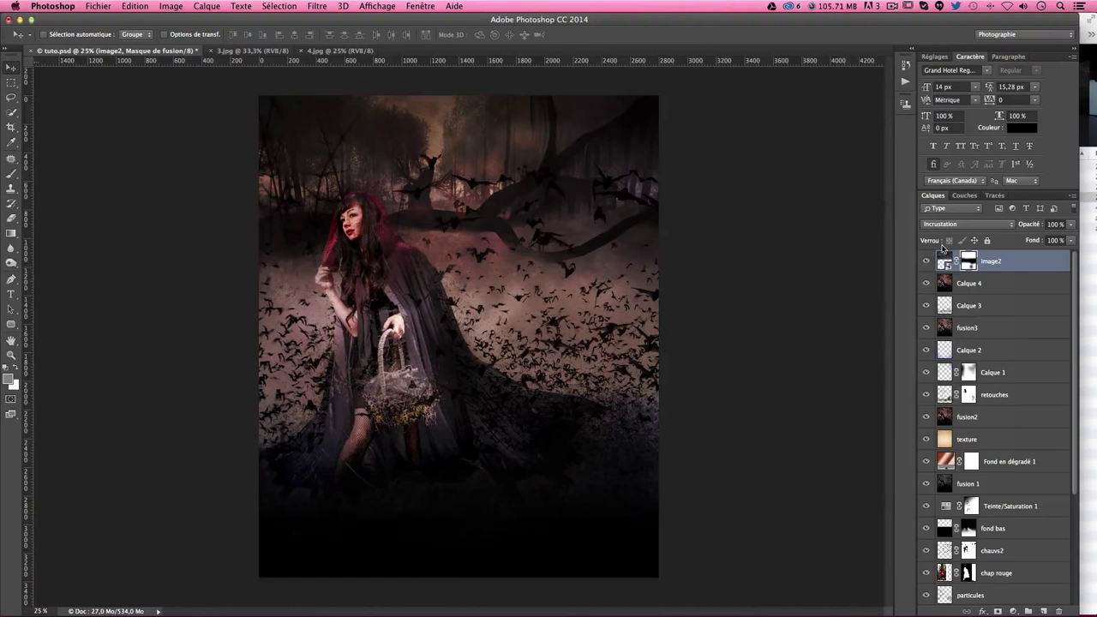
click(945, 224)
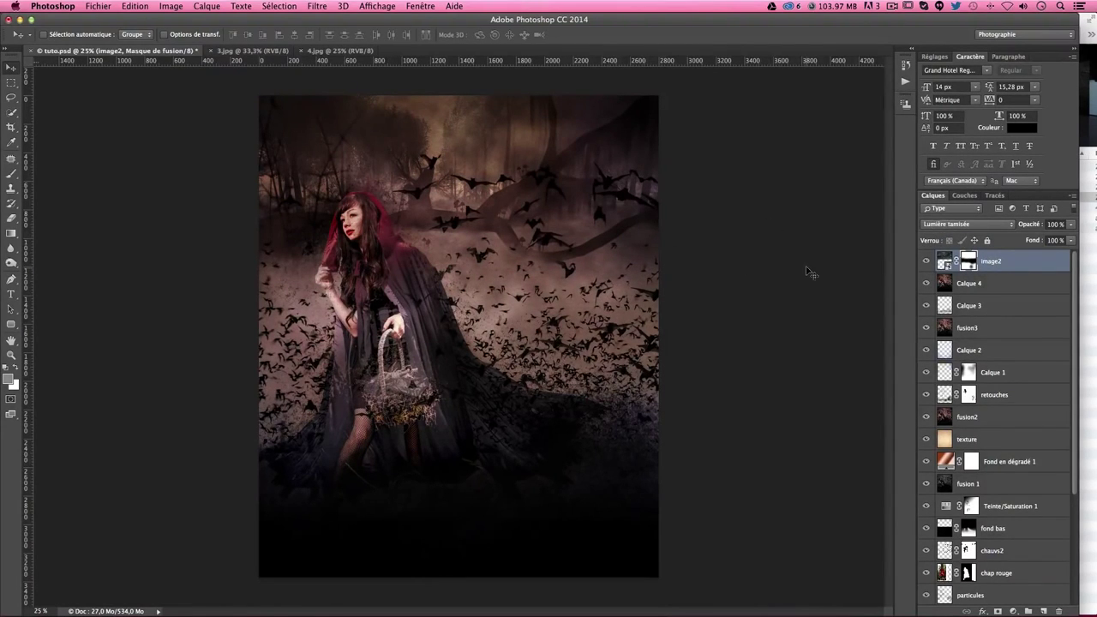
click(1070, 224)
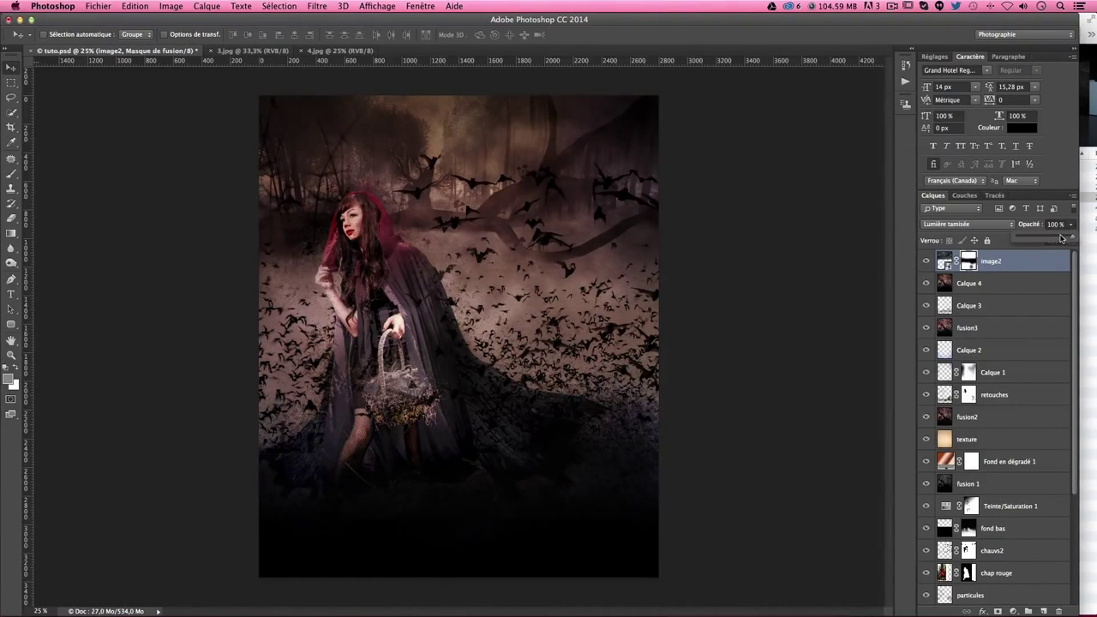
drag(1070, 237, 1052, 238)
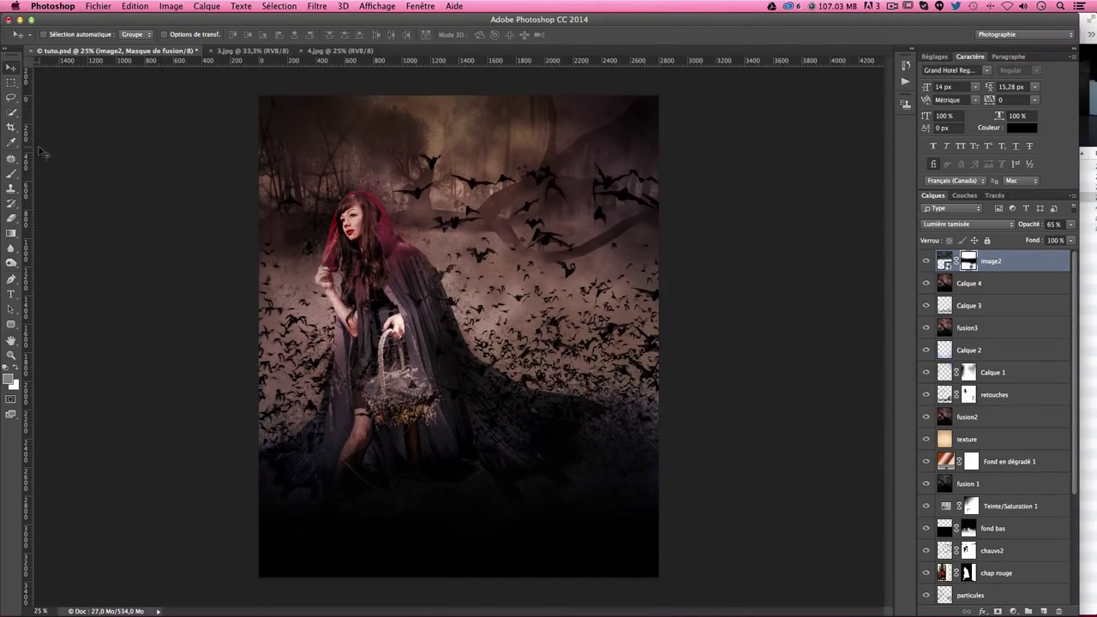
- Return to the brush with default colours and toggle the forest overlay to compare, leaving it visible
click(12, 173)
click(5, 367)
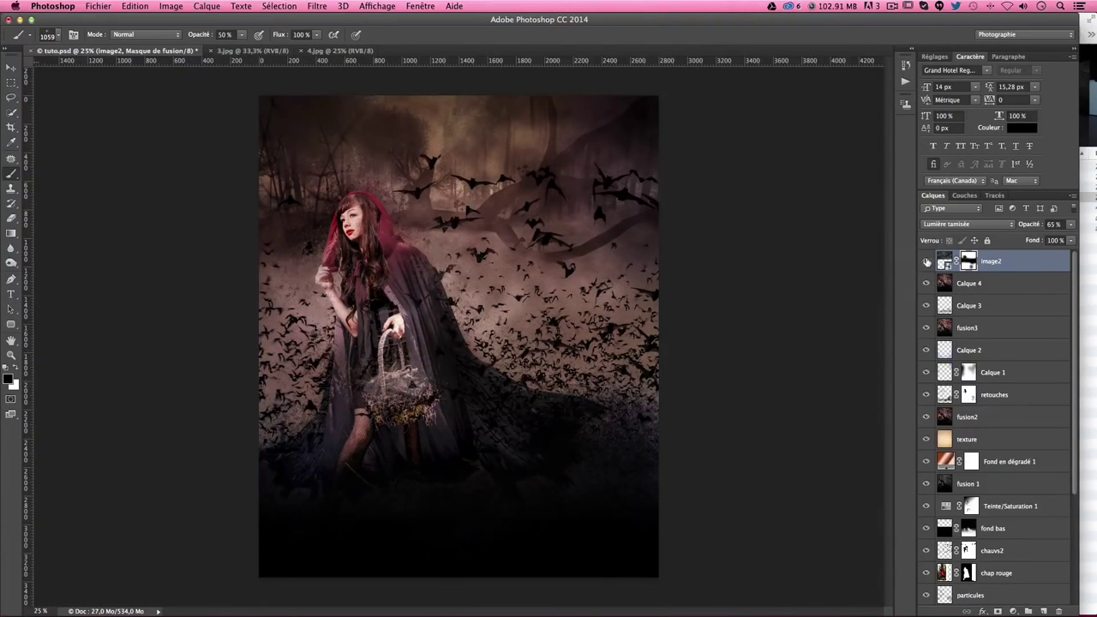
click(926, 260)
click(926, 260)
click(925, 260)
click(926, 260)
click(925, 261)
click(926, 262)
- Add a Hue/Saturation adjustment layer and test hue values from -17 to -180
click(1013, 611)
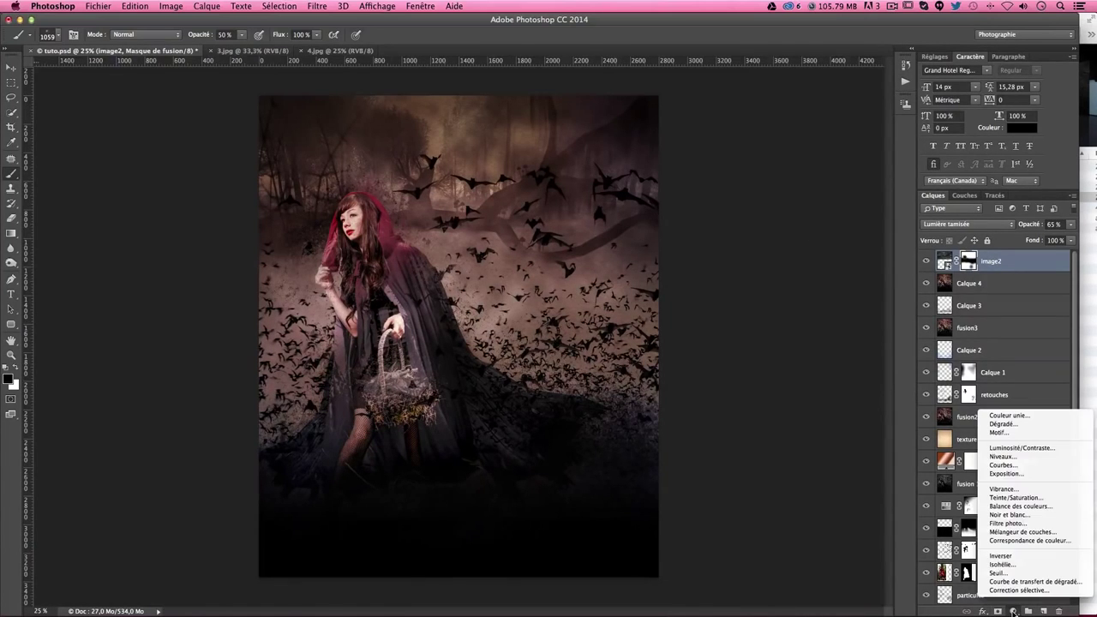
click(1027, 498)
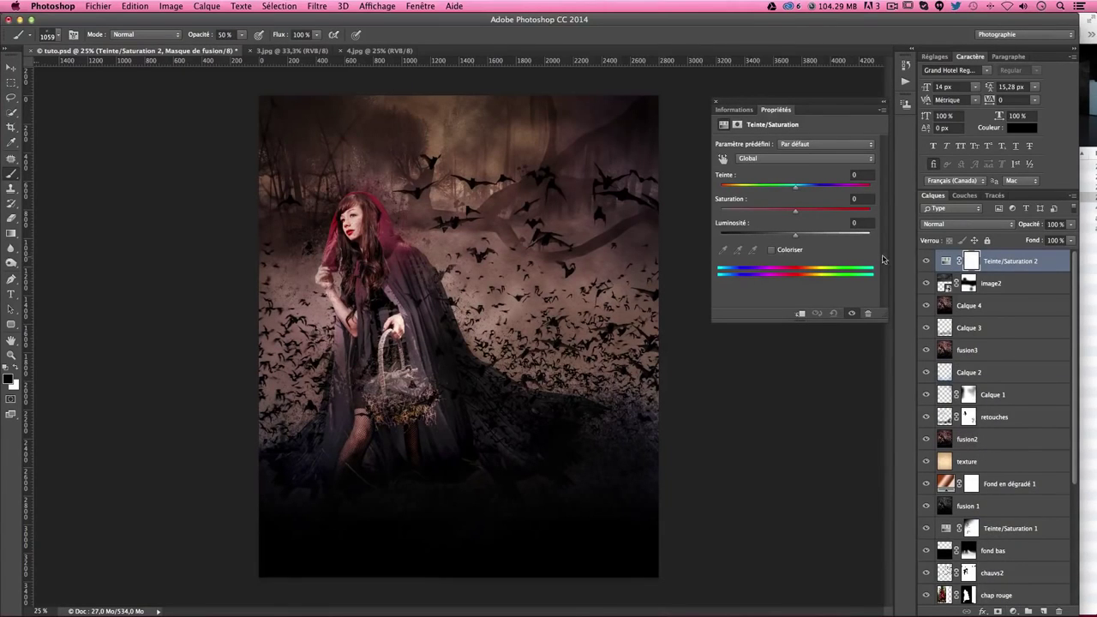
mouse_move(796, 186)
mouse_down()
mouse_move(780, 195)
mouse_move(778, 237)
mouse_move(765, 238)
mouse_move(814, 238)
mouse_move(795, 238)
mouse_up()
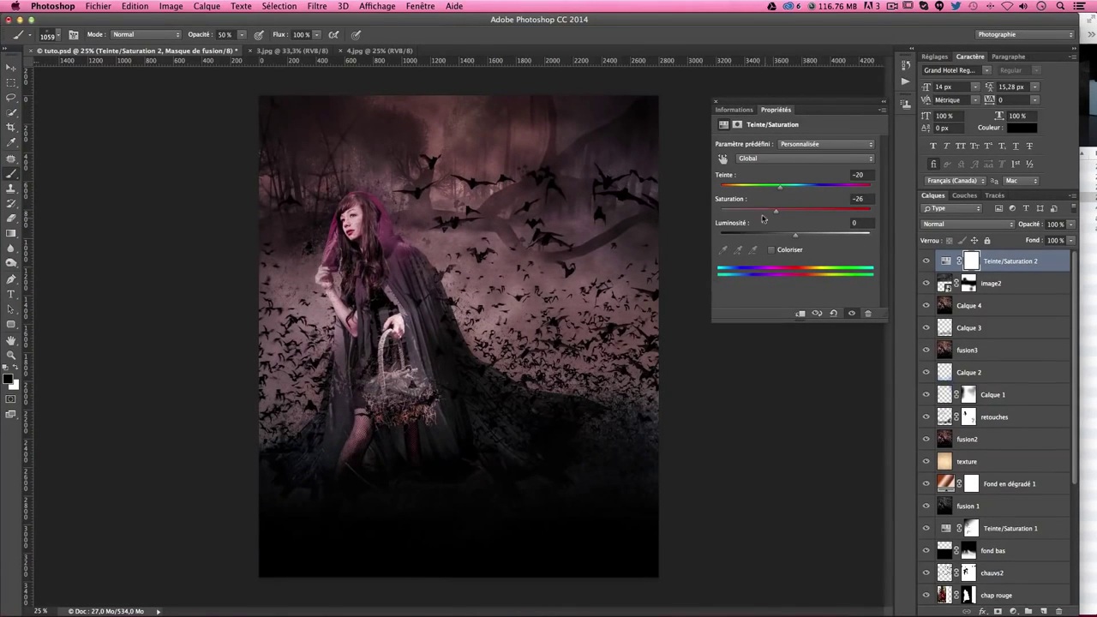
drag(780, 188, 787, 185)
key(Return)
drag(787, 190, 701, 190)
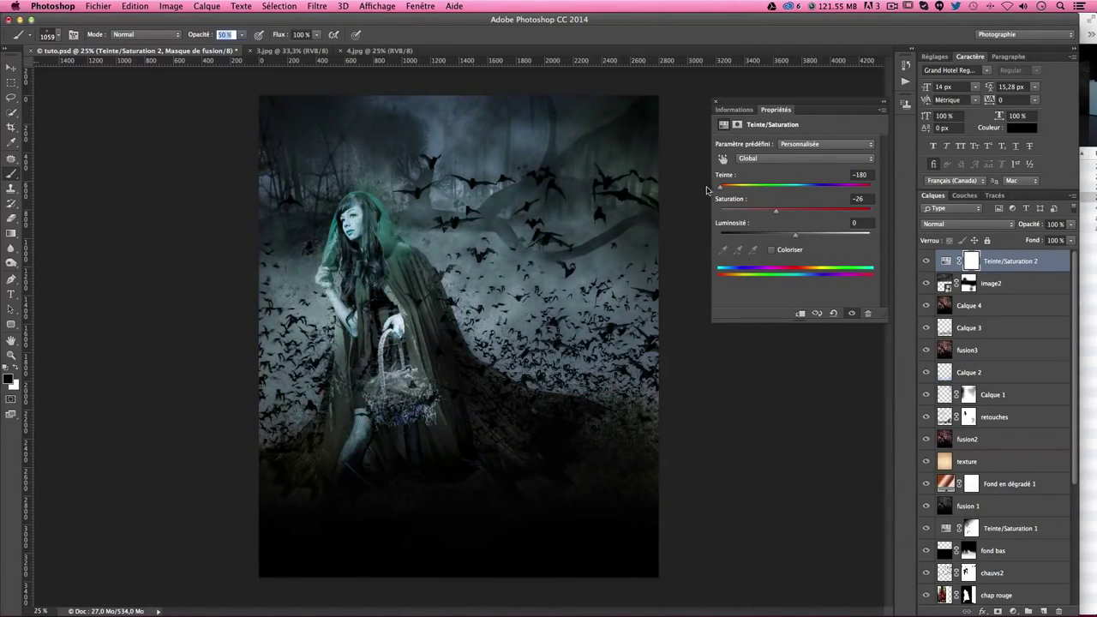
- Paint the mask off the girl's head and shoulders at 100% brush opacity, then refill it white
click(972, 263)
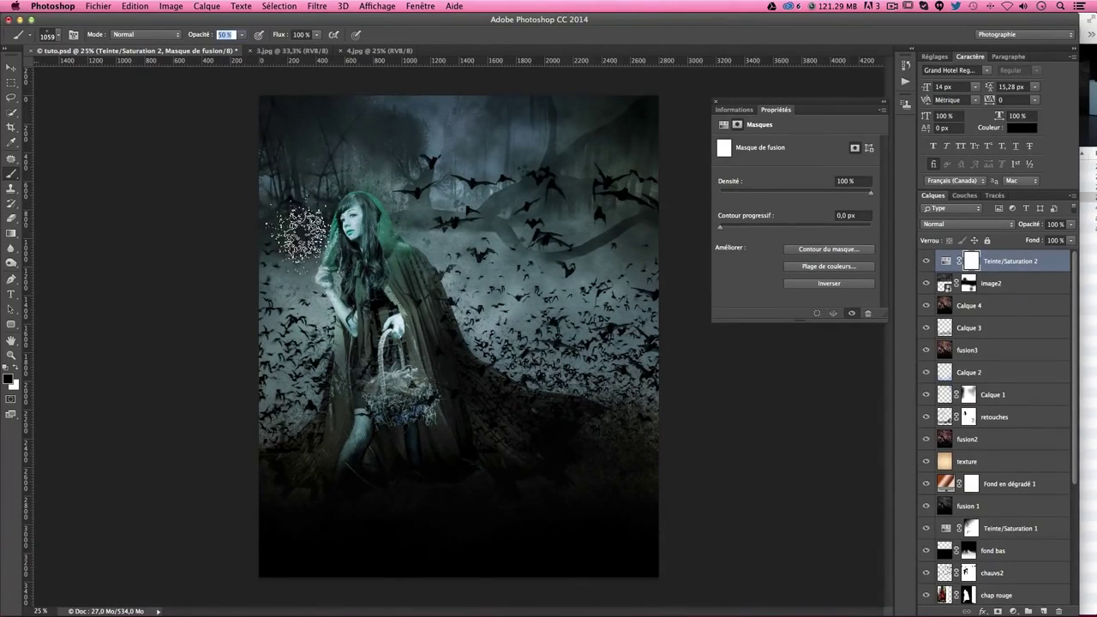
mouse_move(321, 225)
mouse_down()
mouse_move(358, 232)
mouse_move(395, 324)
mouse_up()
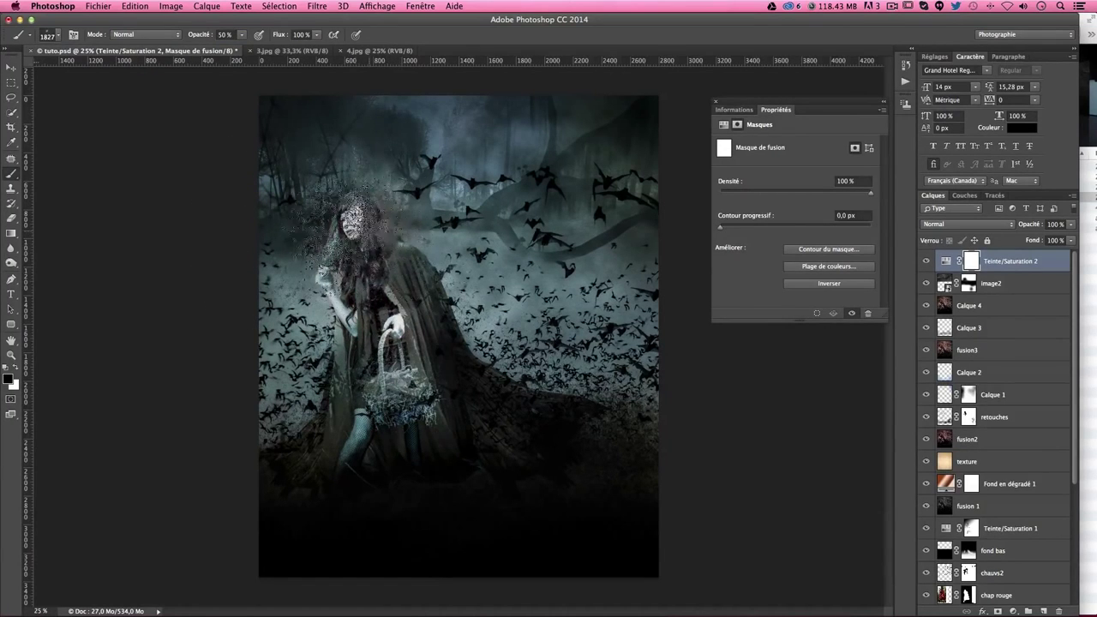
key(ctrl+alt+z)
key(ctrl+alt+z)
key(ctrl+alt+z)
key(ctrl+alt+z)
key(ctrl+alt+z)
key(ctrl+alt+z)
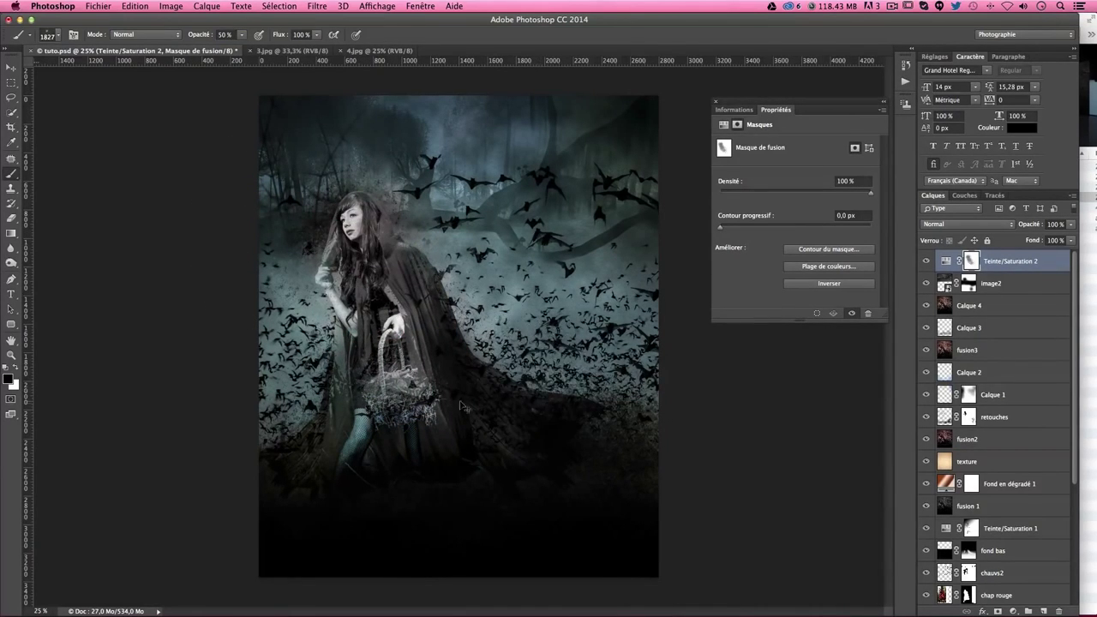
key(ctrl+alt+z)
key(3)
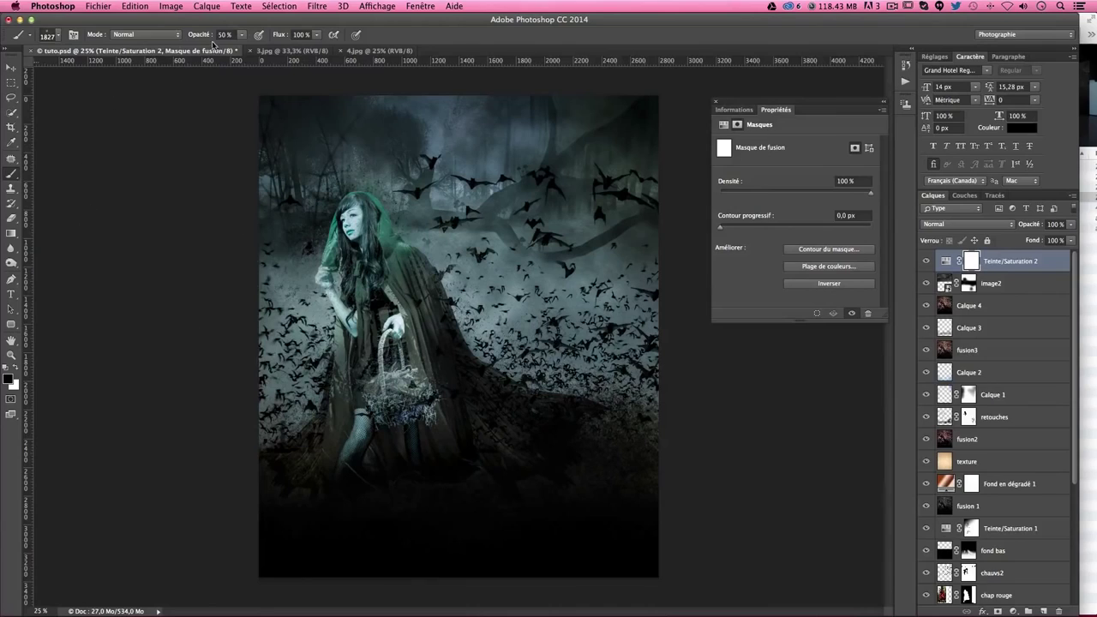
click(225, 34)
text(100)
key(Return)
mouse_move(338, 172)
mouse_down()
mouse_move(330, 304)
mouse_move(390, 467)
mouse_move(369, 411)
mouse_move(394, 429)
mouse_move(308, 454)
mouse_move(566, 463)
mouse_move(373, 257)
mouse_move(342, 189)
mouse_move(338, 445)
mouse_move(660, 429)
mouse_move(453, 558)
mouse_move(470, 534)
mouse_move(387, 248)
mouse_up()
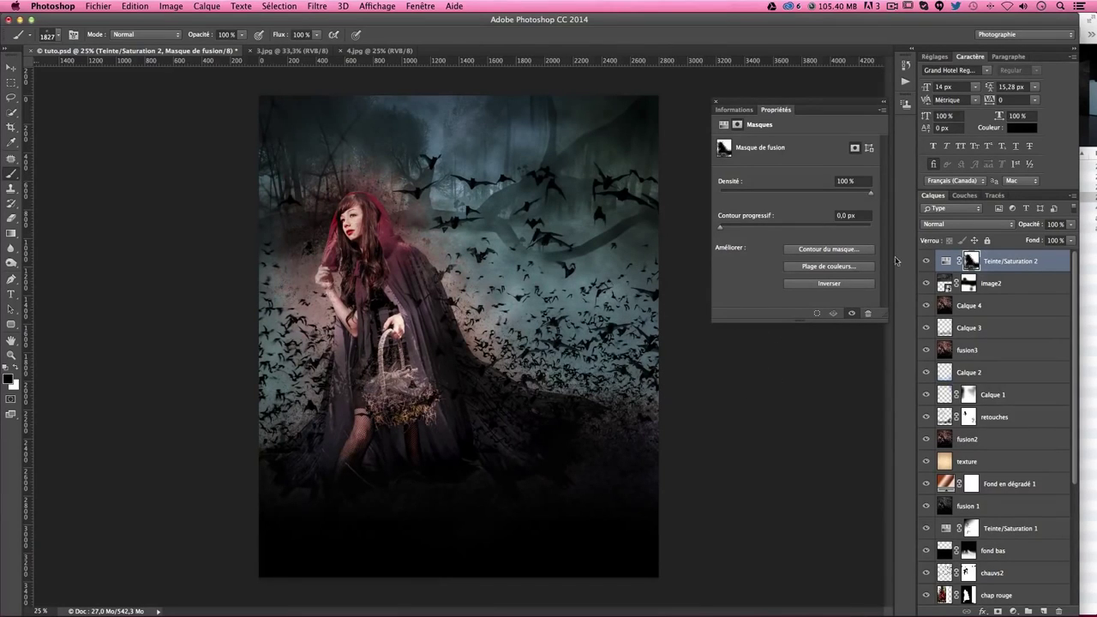
key(ctrl+BackSpace)
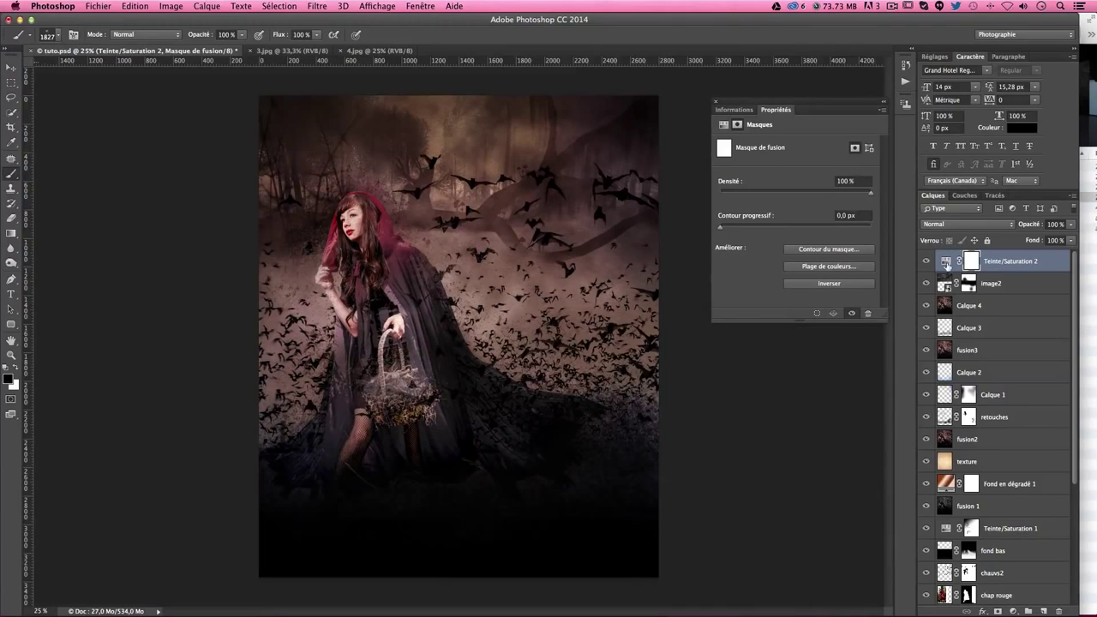
- Settle Teinte/Saturation 2 at hue -9, saturation -14, check it at 33.3% zoom, and close Properties
click(946, 262)
mouse_move(795, 186)
mouse_down()
mouse_move(784, 187)
mouse_move(784, 215)
mouse_move(788, 191)
mouse_up()
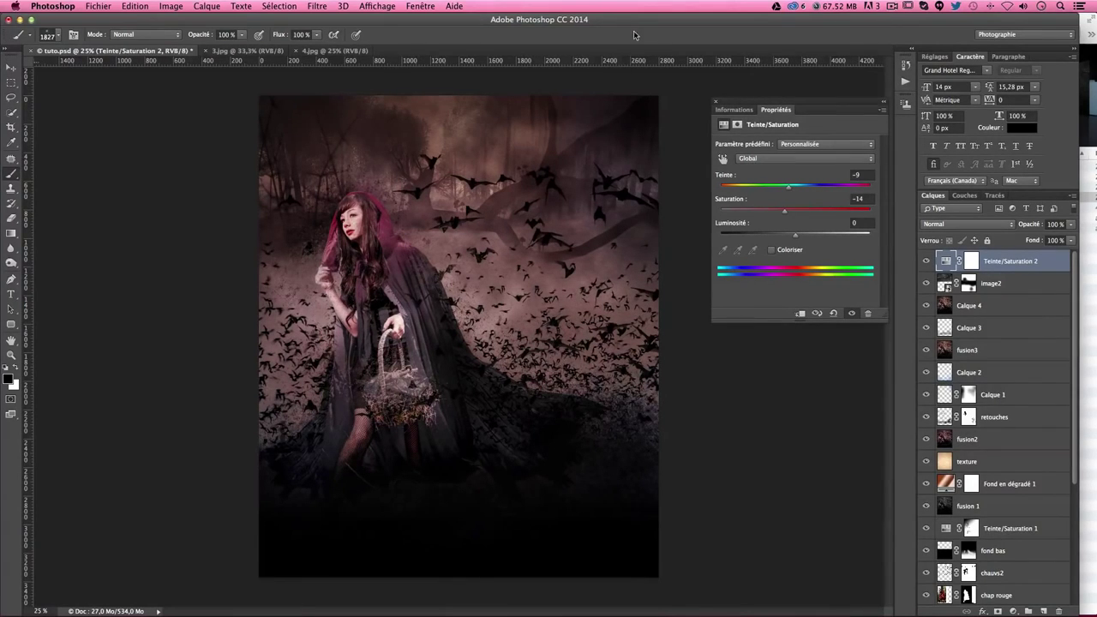
key(ctrl+plus)
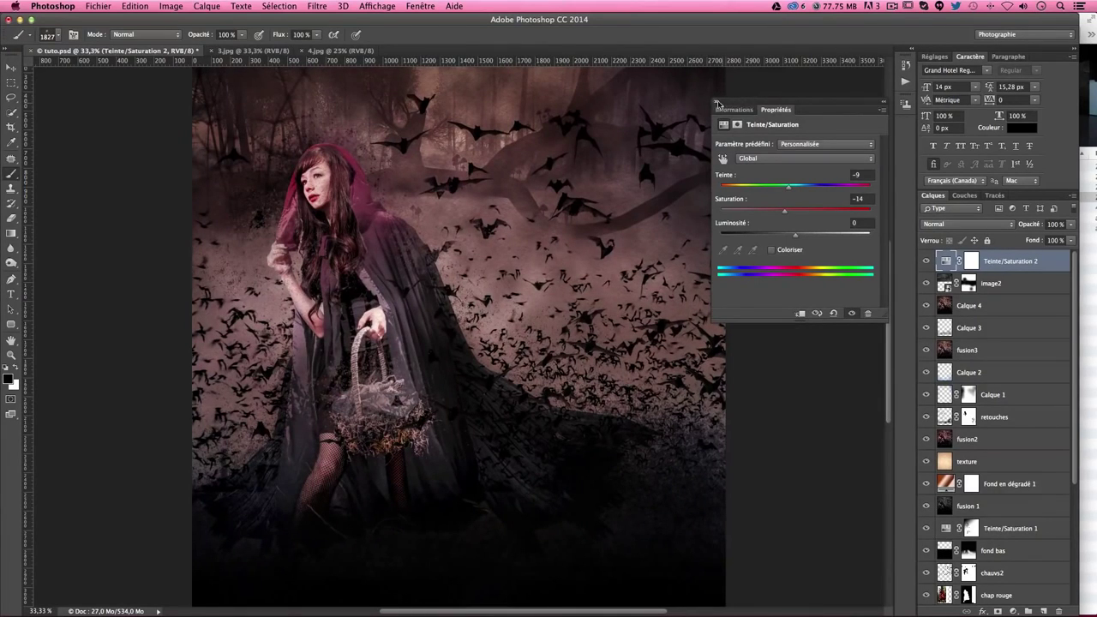
click(716, 102)
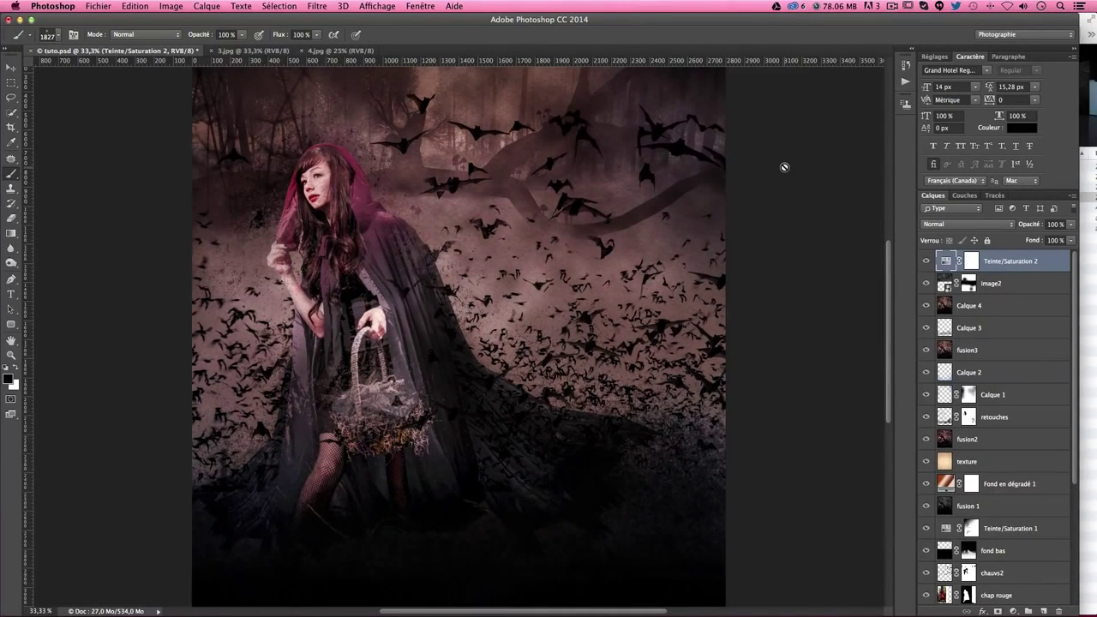